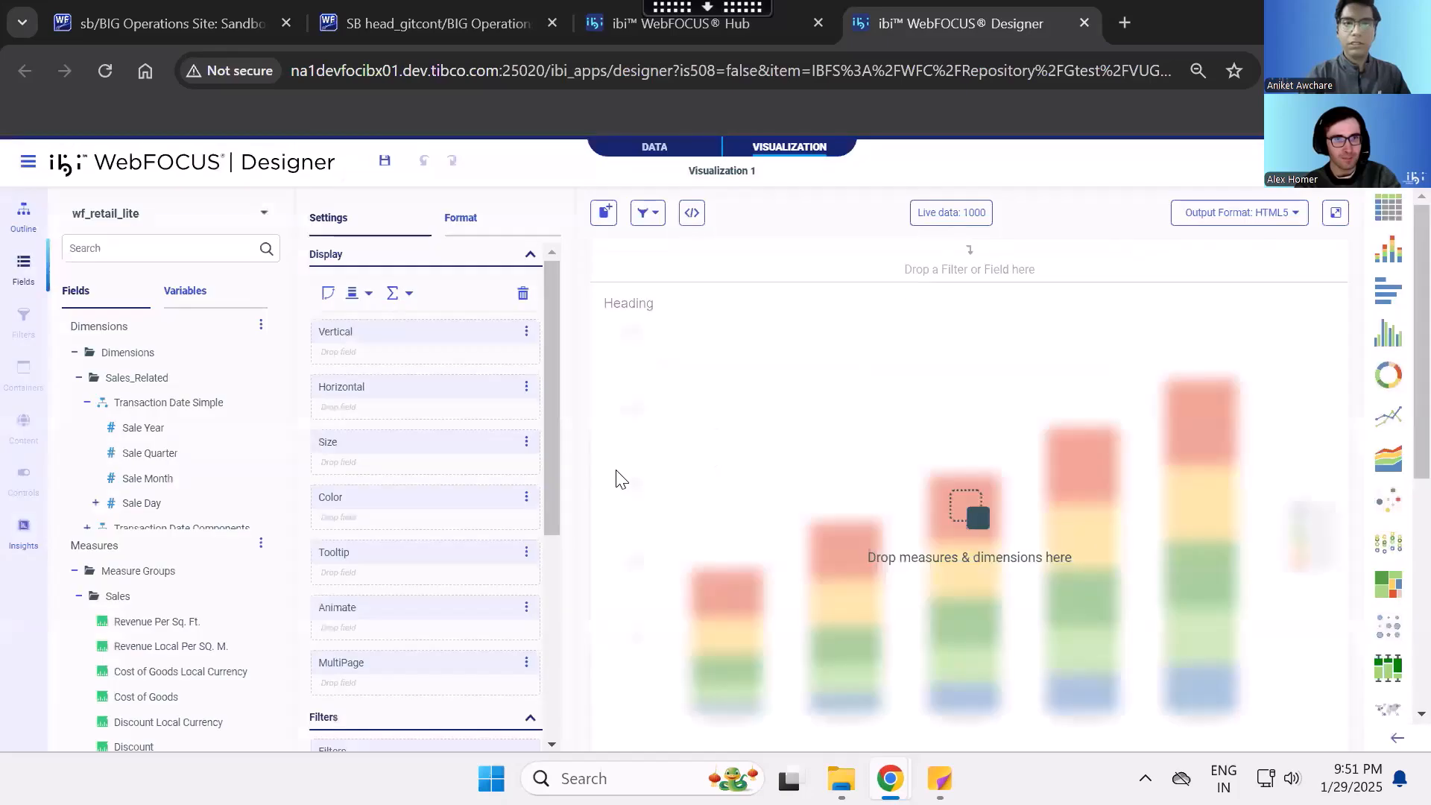
# - Switch the visualization to a grid report and add Product Category, Product Subcategory and Model as rows
pyautogui.click(1397, 201)
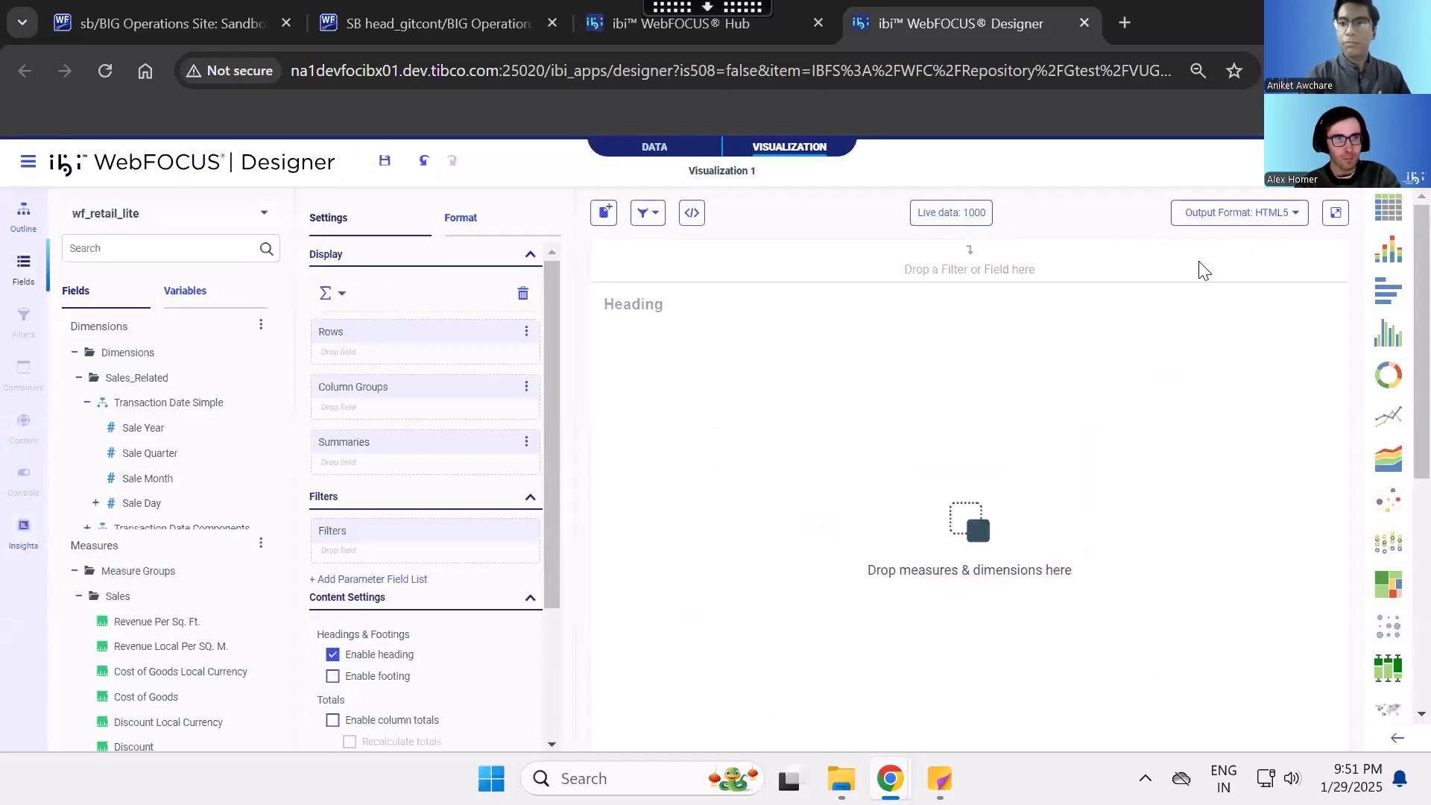
pyautogui.scroll(-2, 104, 462)
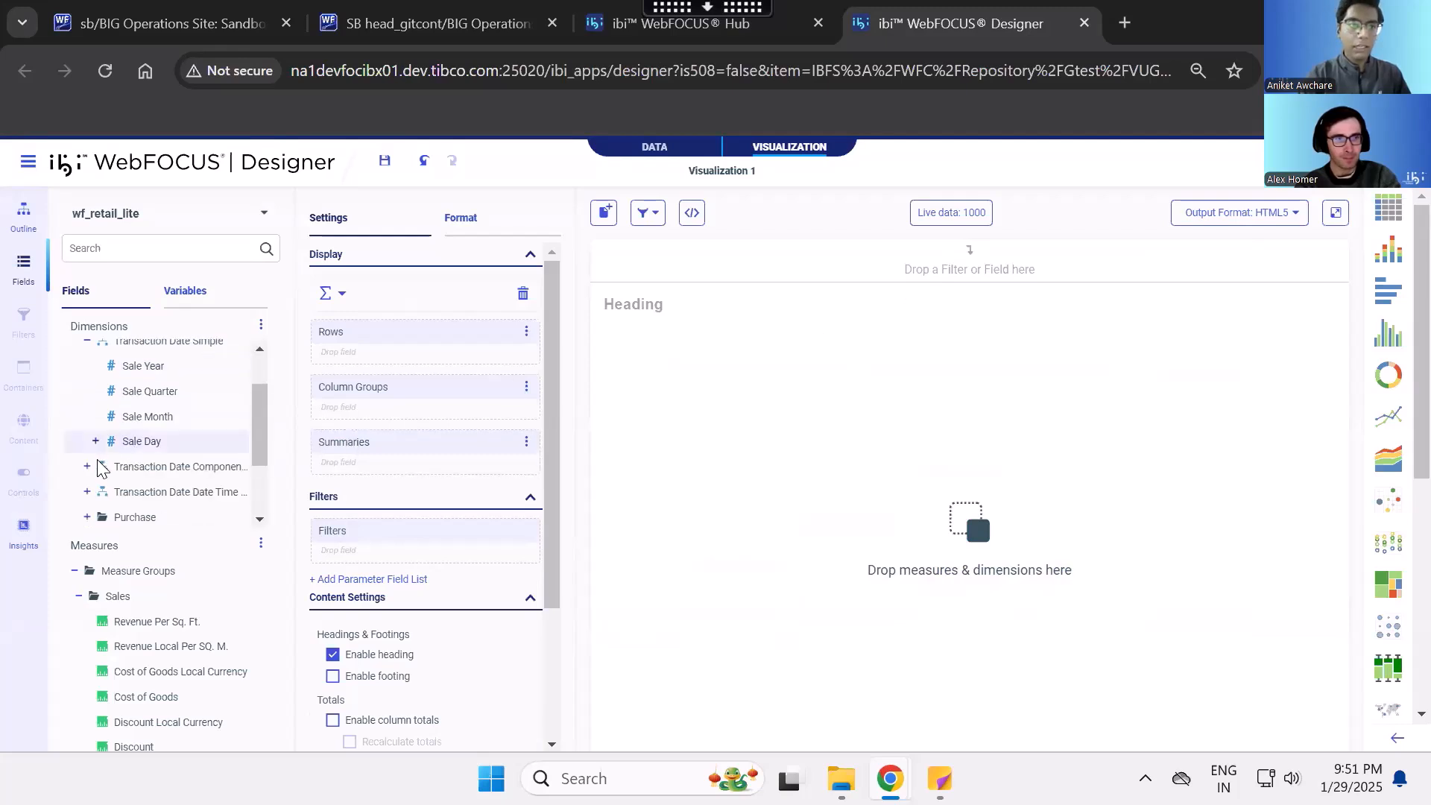
pyautogui.scroll(-3, 86, 492)
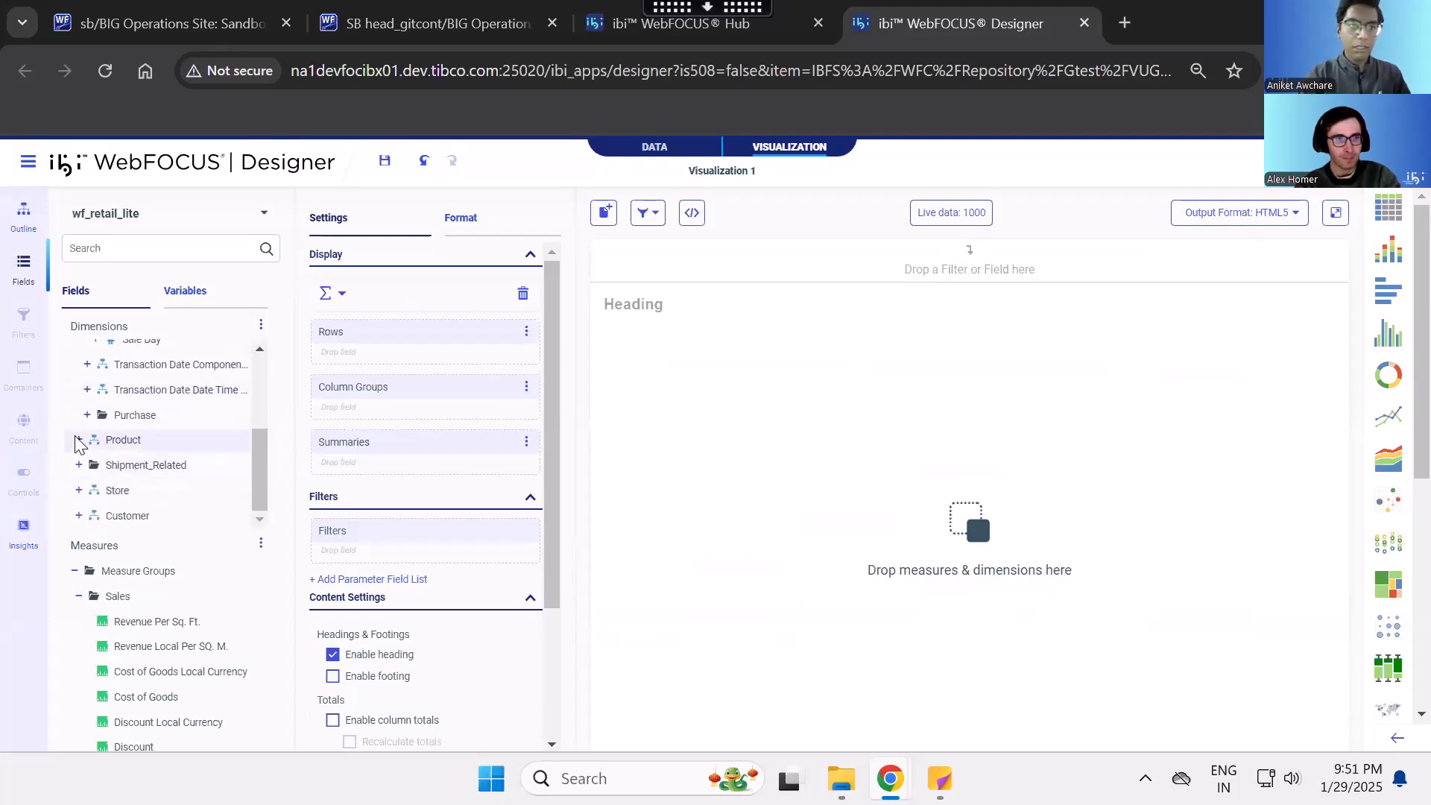
pyautogui.click(79, 441)
pyautogui.click(142, 465)
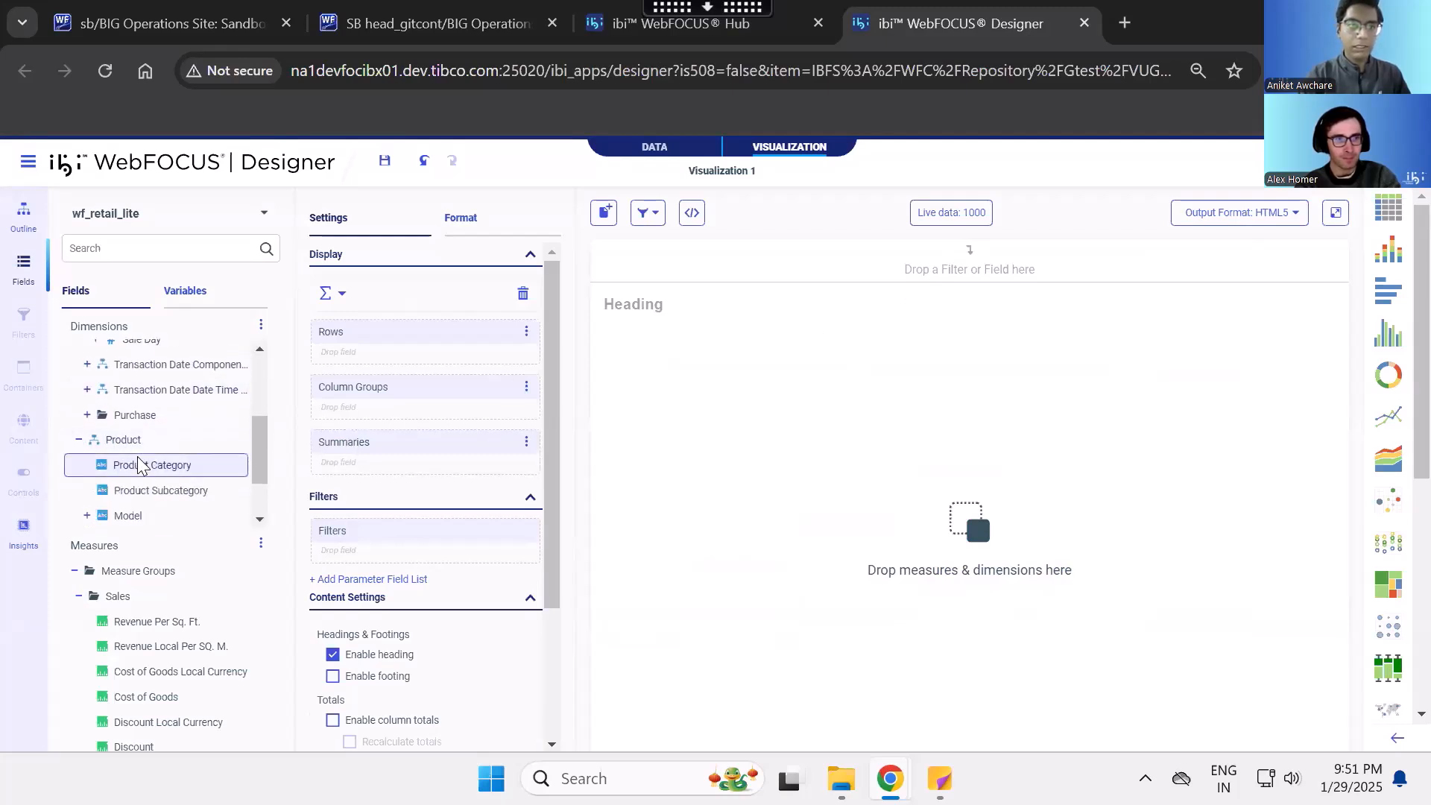
pyautogui.doubleClick(158, 490)
pyautogui.doubleClick(142, 516)
# - Add the Cost of Goods, Discount and Gross Profit measures to the report's summaries
pyautogui.doubleClick(176, 693)
pyautogui.scroll(-3, 173, 687)
pyautogui.click(170, 645)
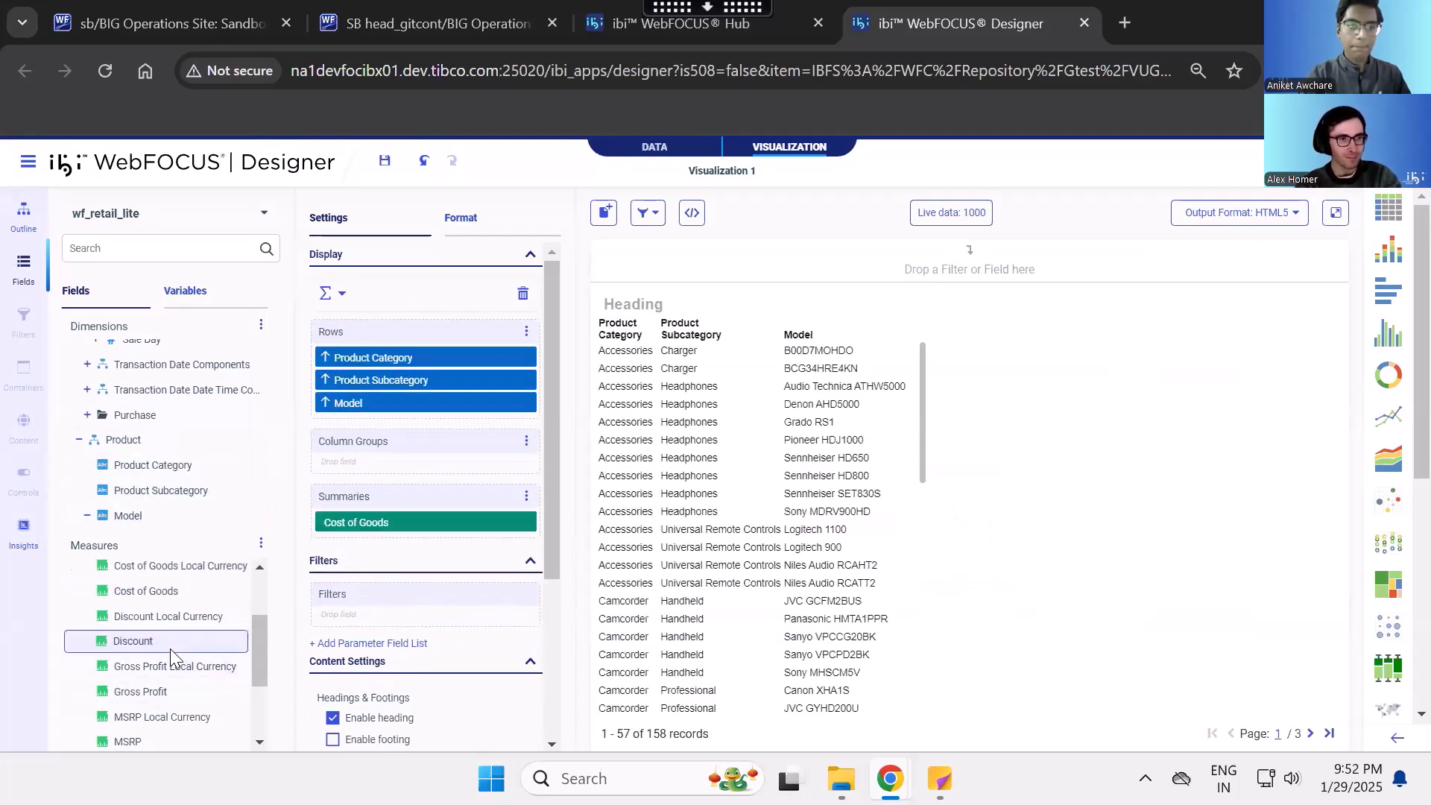
pyautogui.doubleClick(170, 645)
pyautogui.doubleClick(187, 691)
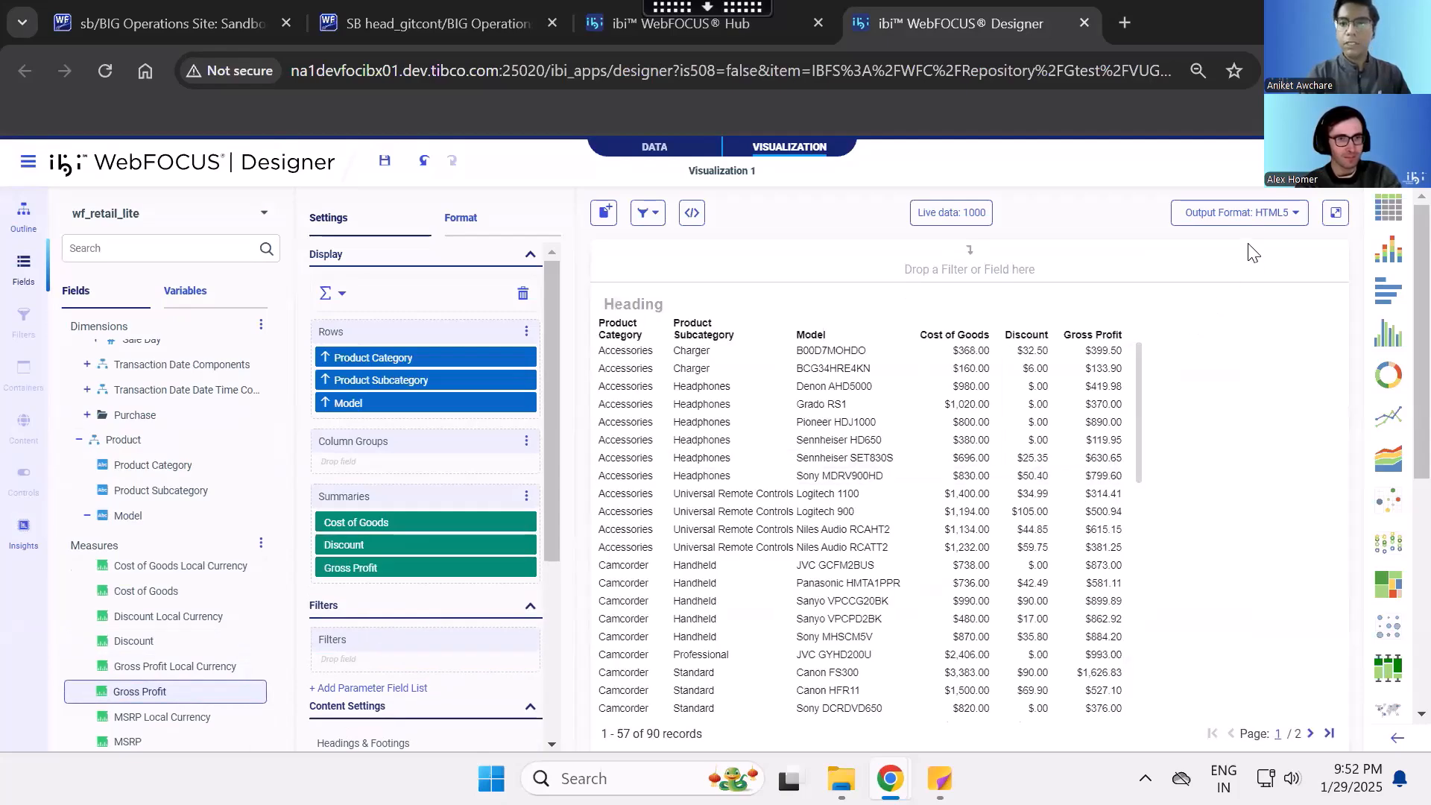
# - Review the output formats available for the report
pyautogui.click(1260, 225)
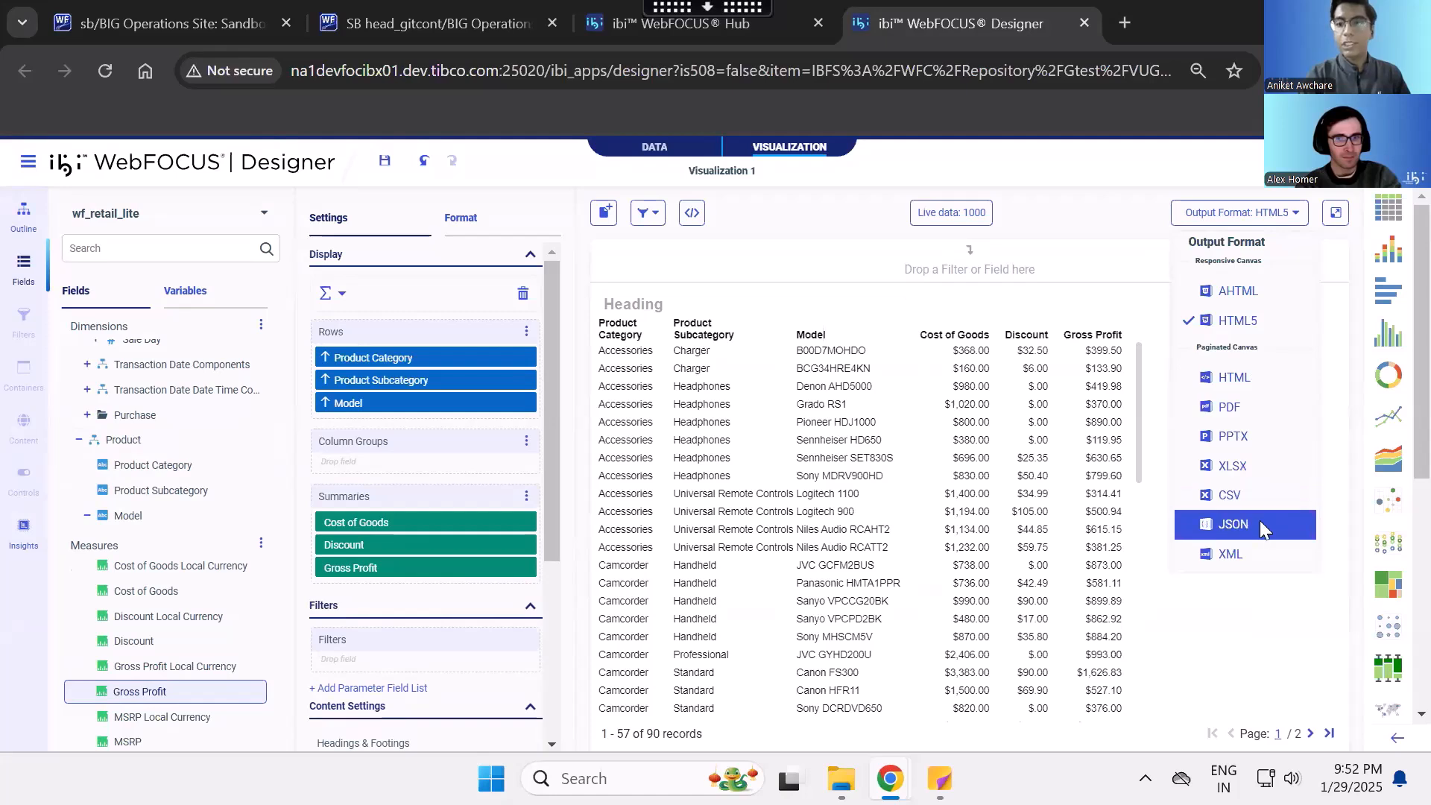
pyautogui.click(1135, 191)
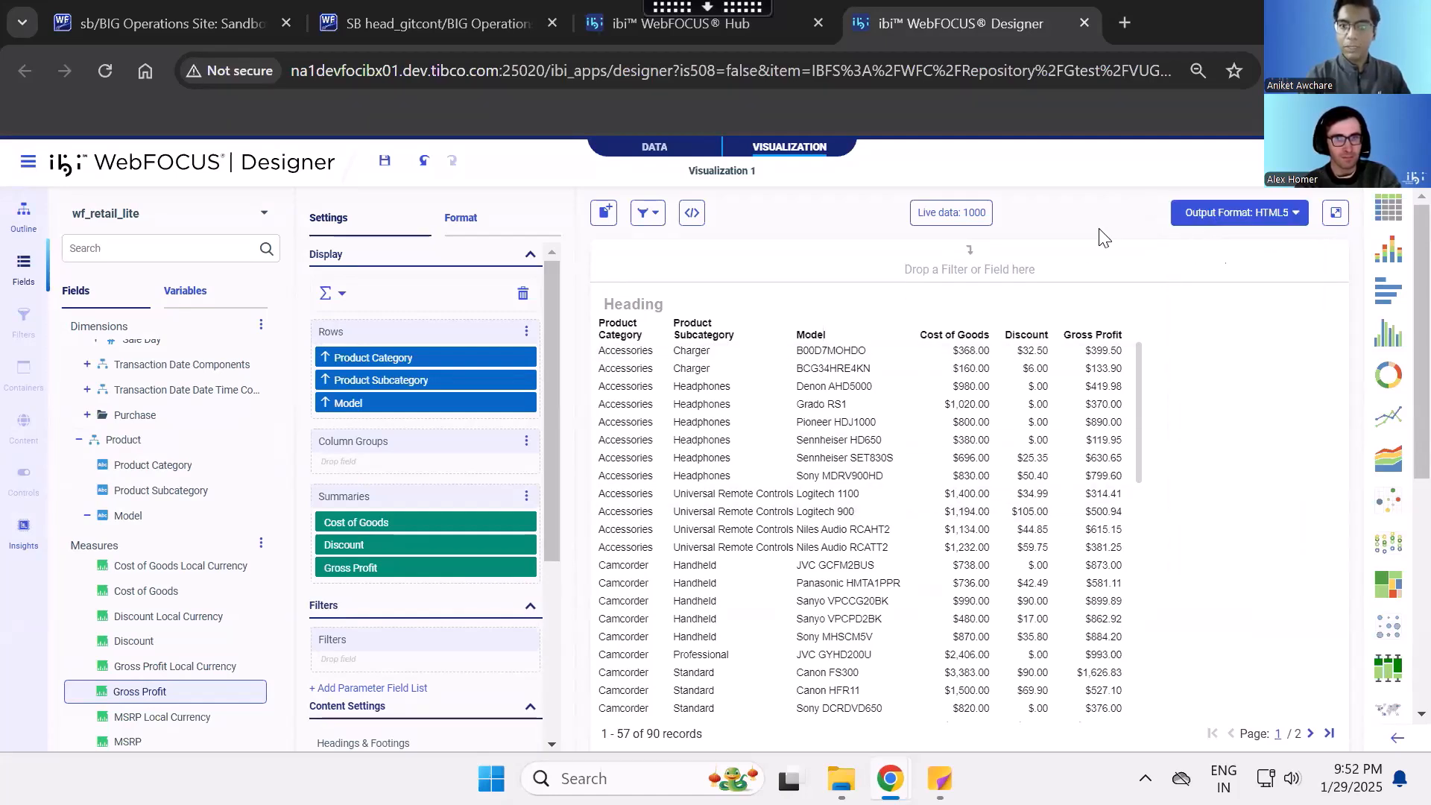
# - Open the column formatting options and target only the title of the Product Category column
pyautogui.click(523, 233)
pyautogui.click(531, 262)
pyautogui.click(454, 320)
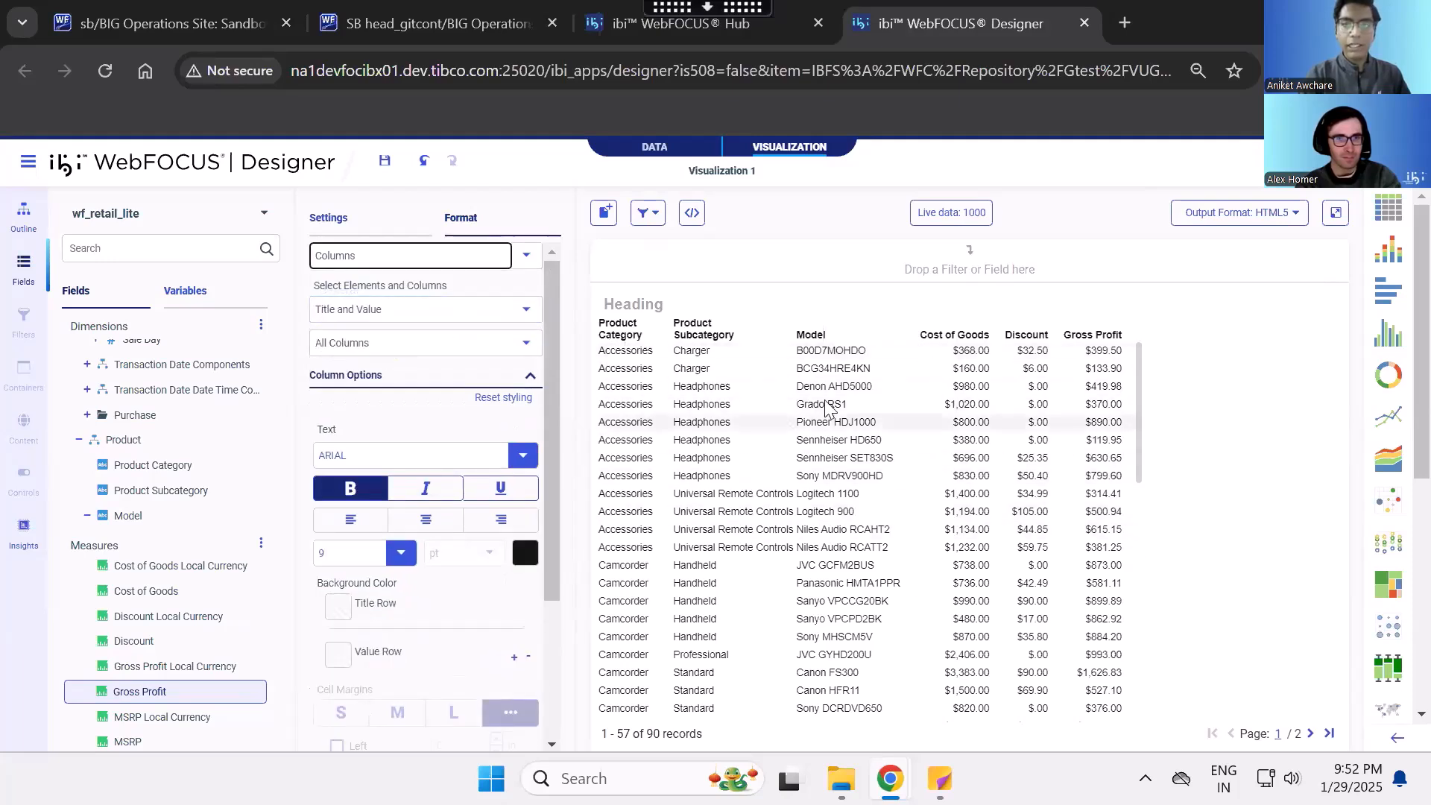
pyautogui.click(526, 310)
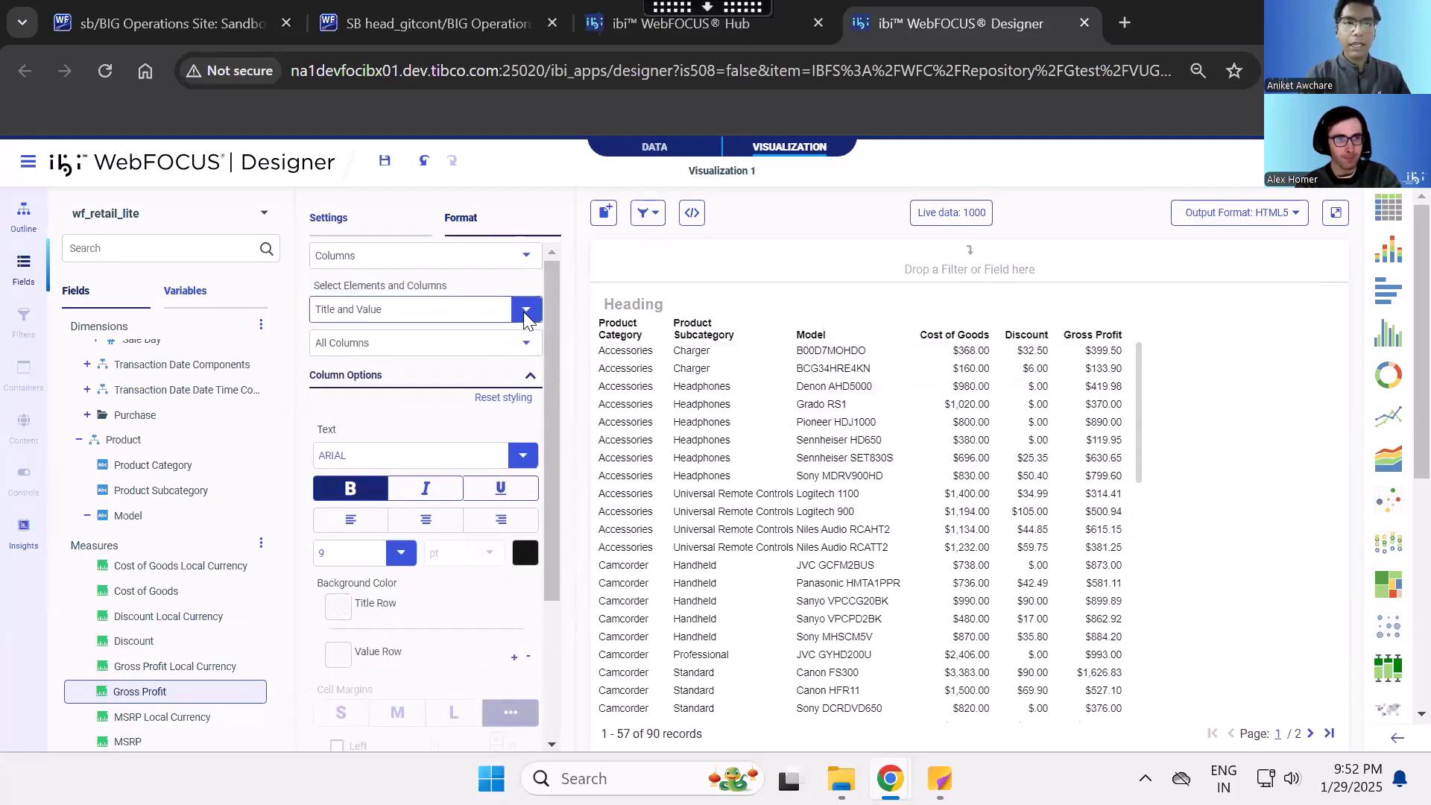
pyautogui.click(526, 312)
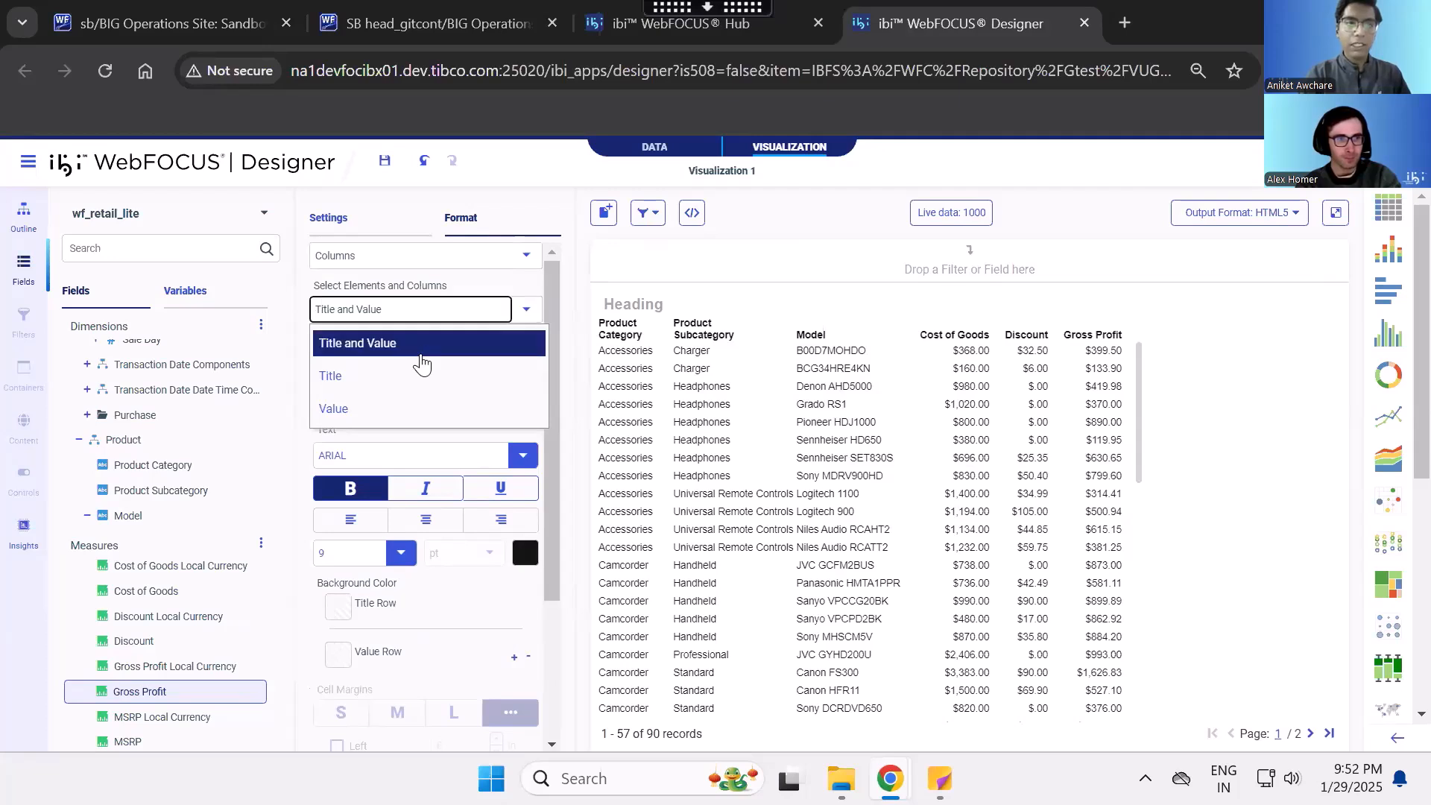
pyautogui.click(407, 380)
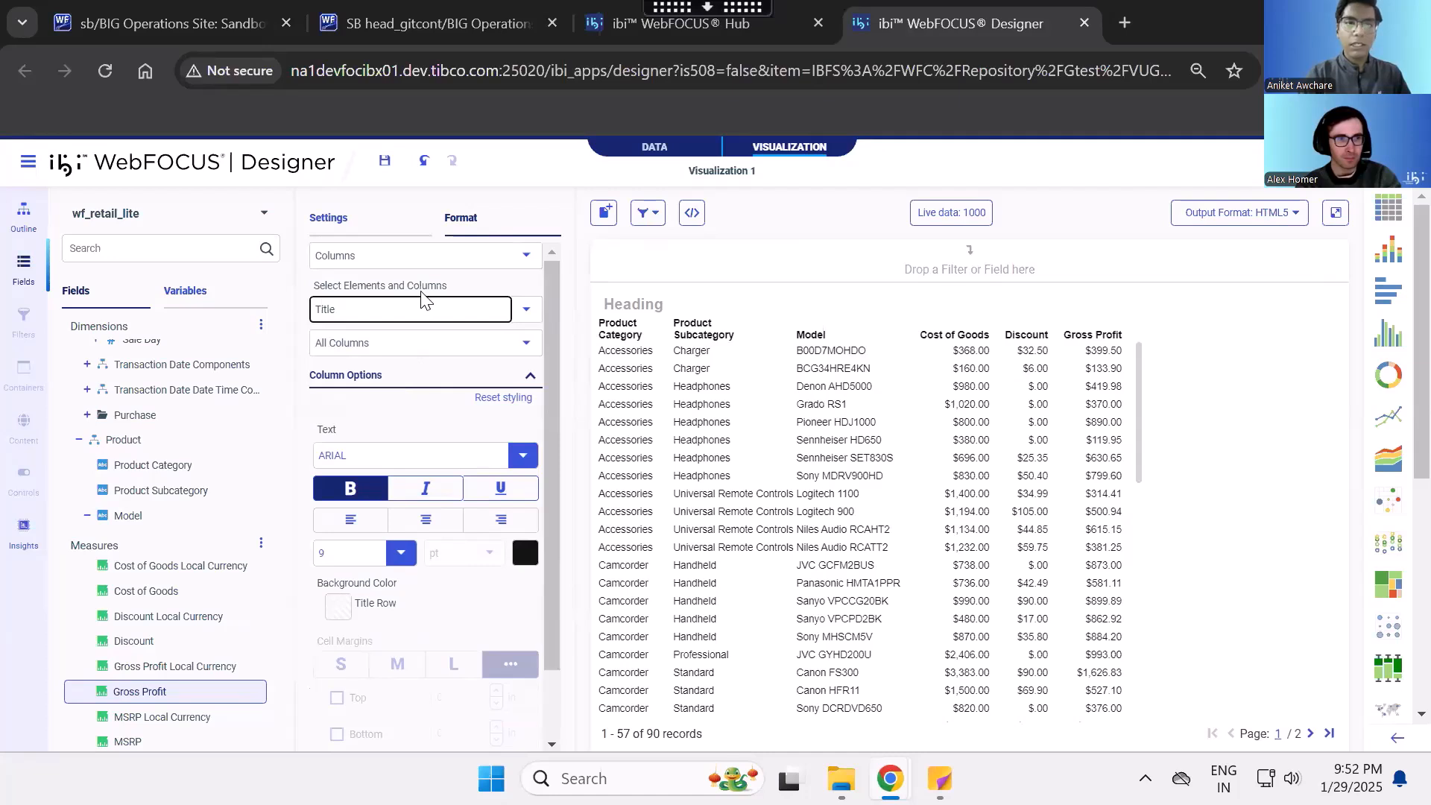
pyautogui.click(498, 343)
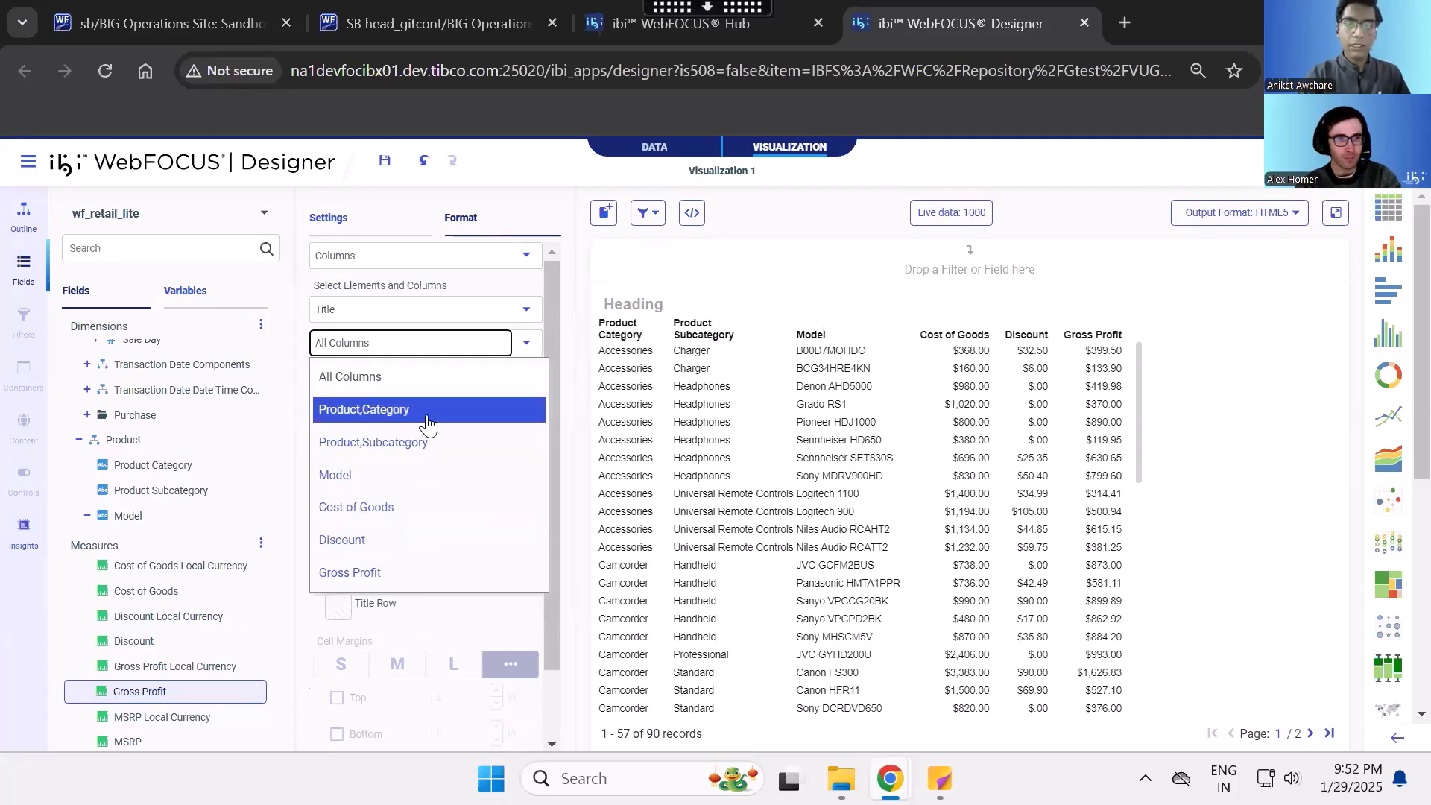
pyautogui.click(426, 423)
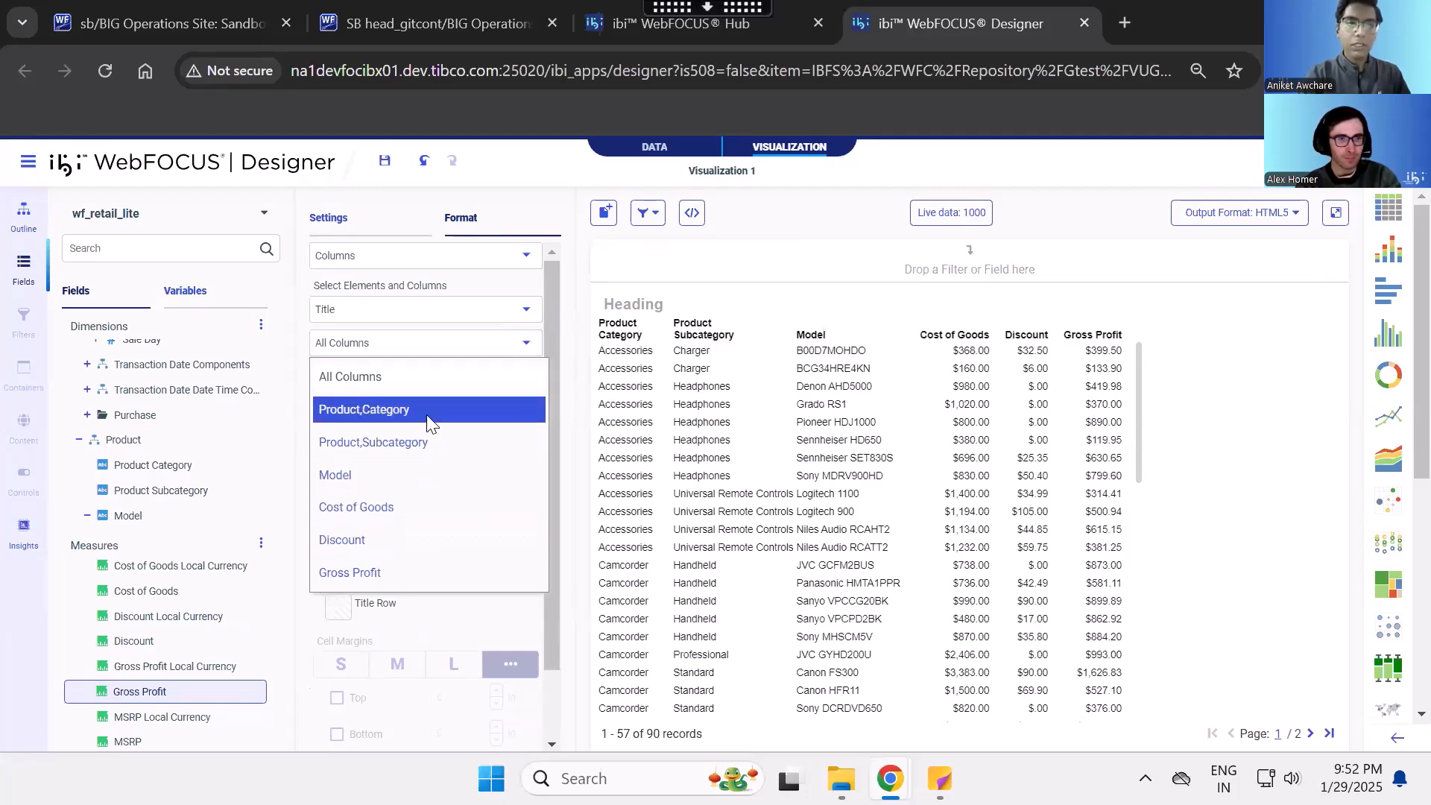
# - Make the Product Category column title italic and underlined
pyautogui.click(522, 455)
pyautogui.click(455, 419)
pyautogui.click(363, 484)
pyautogui.click(445, 492)
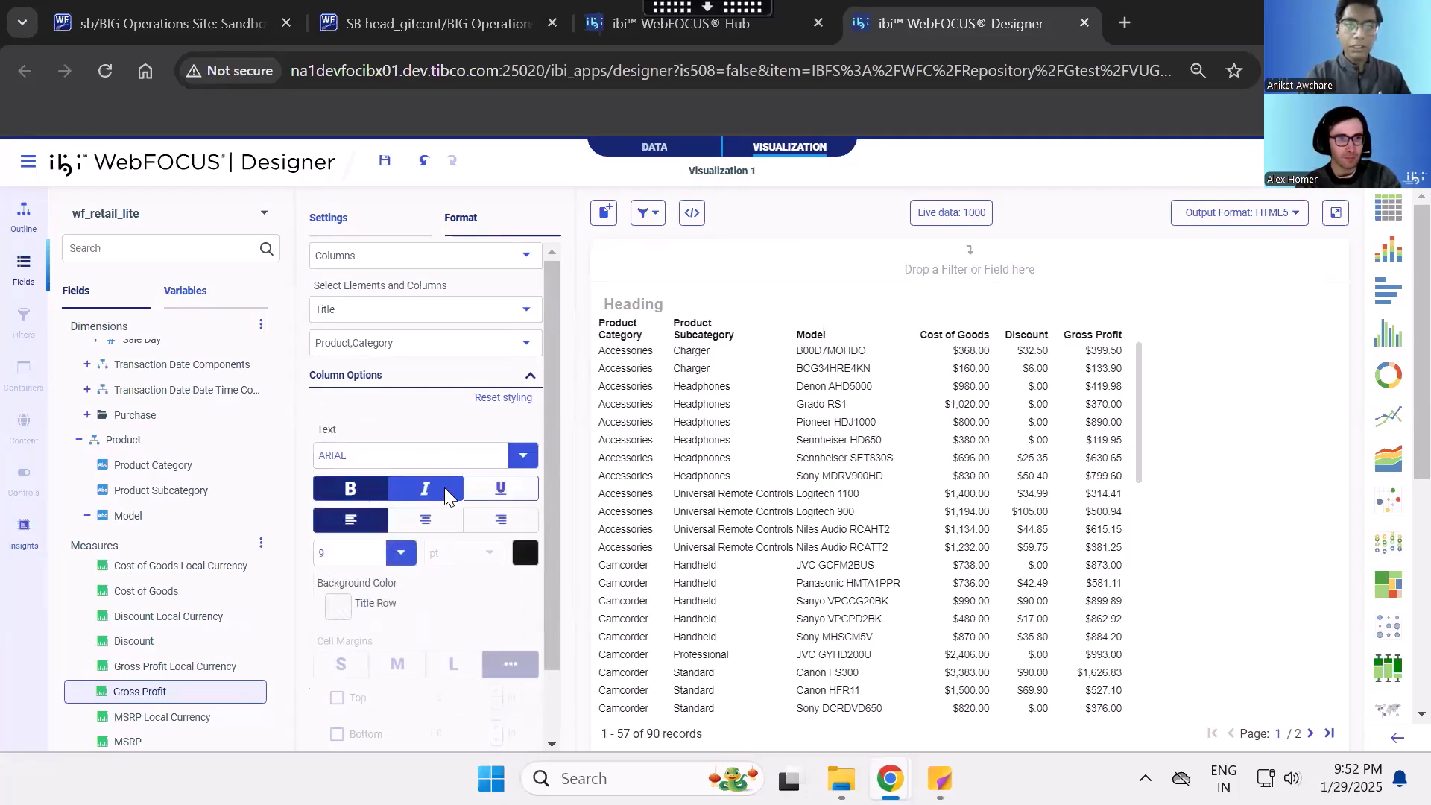
pyautogui.click(491, 494)
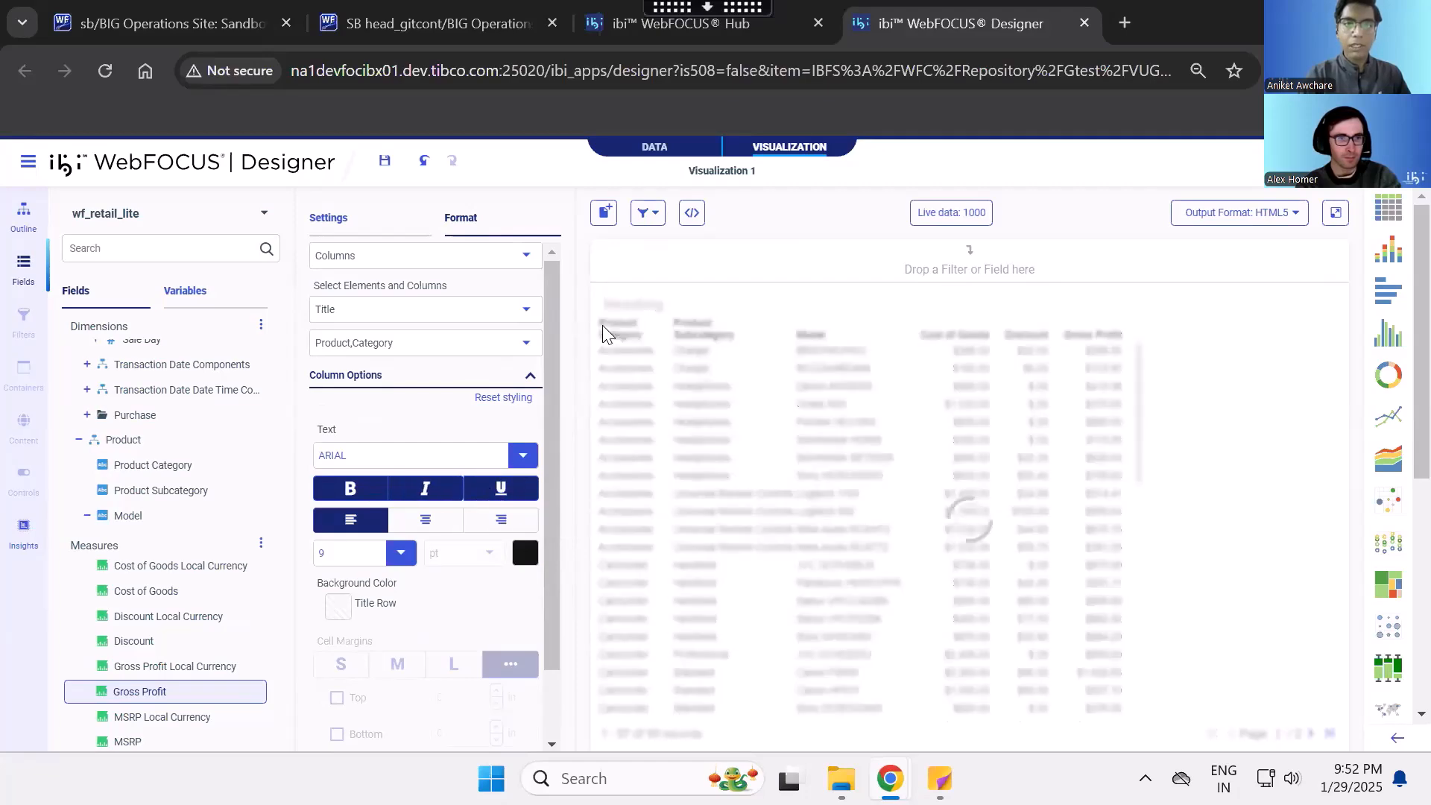
# - Give the title row of the Product Category column a green background
pyautogui.scroll(-2, 450, 454)
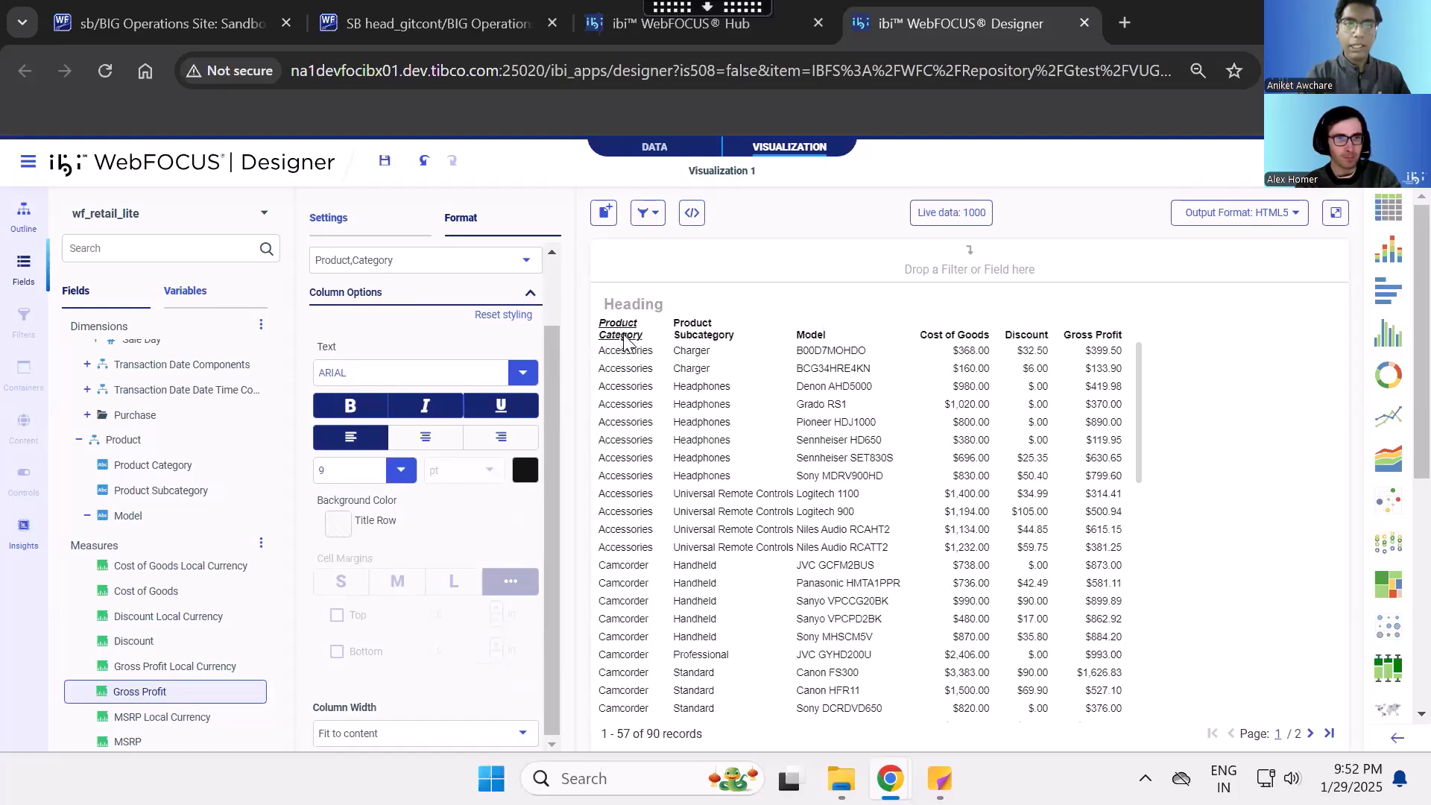
pyautogui.click(395, 475)
pyautogui.click(453, 512)
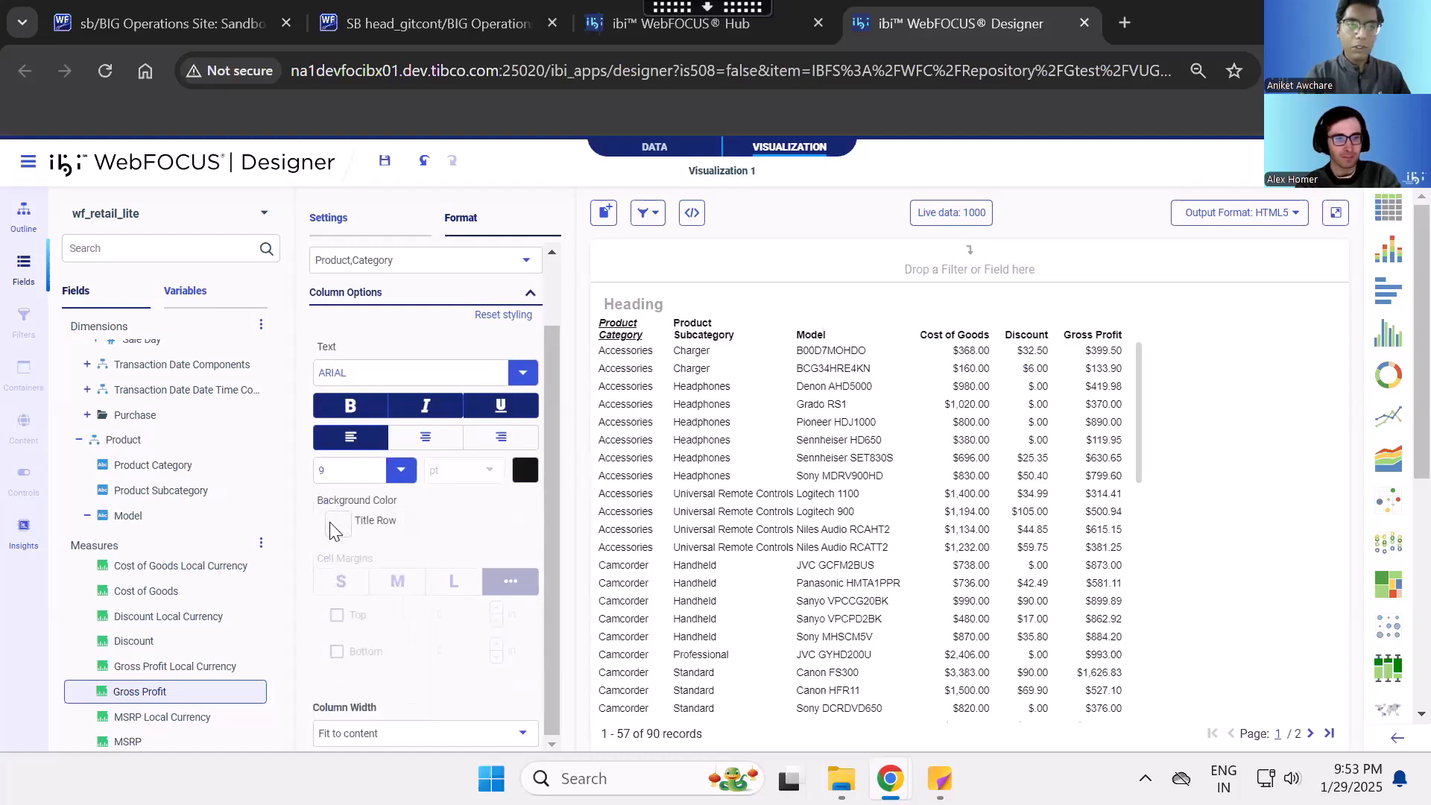
pyautogui.click(337, 523)
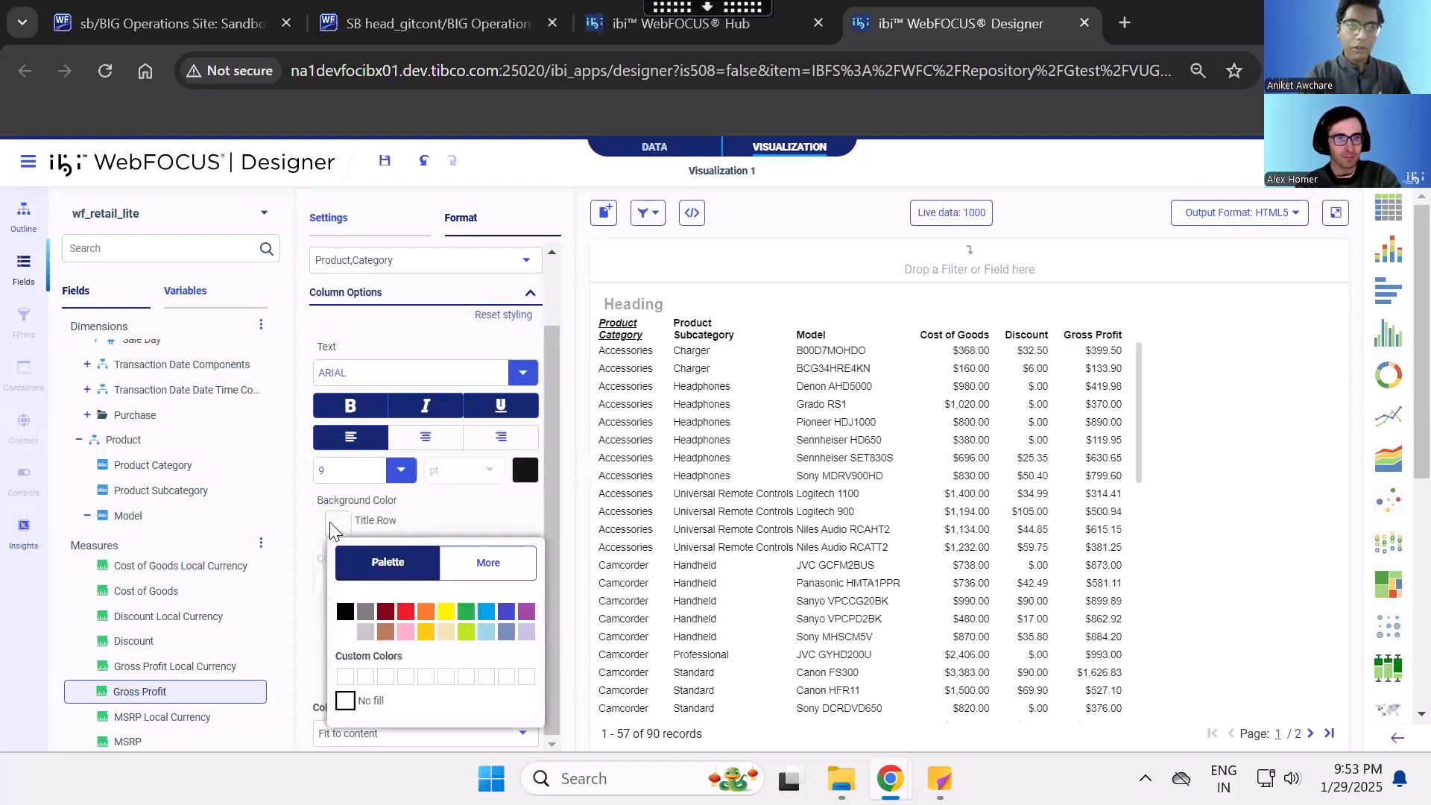
pyautogui.click(466, 611)
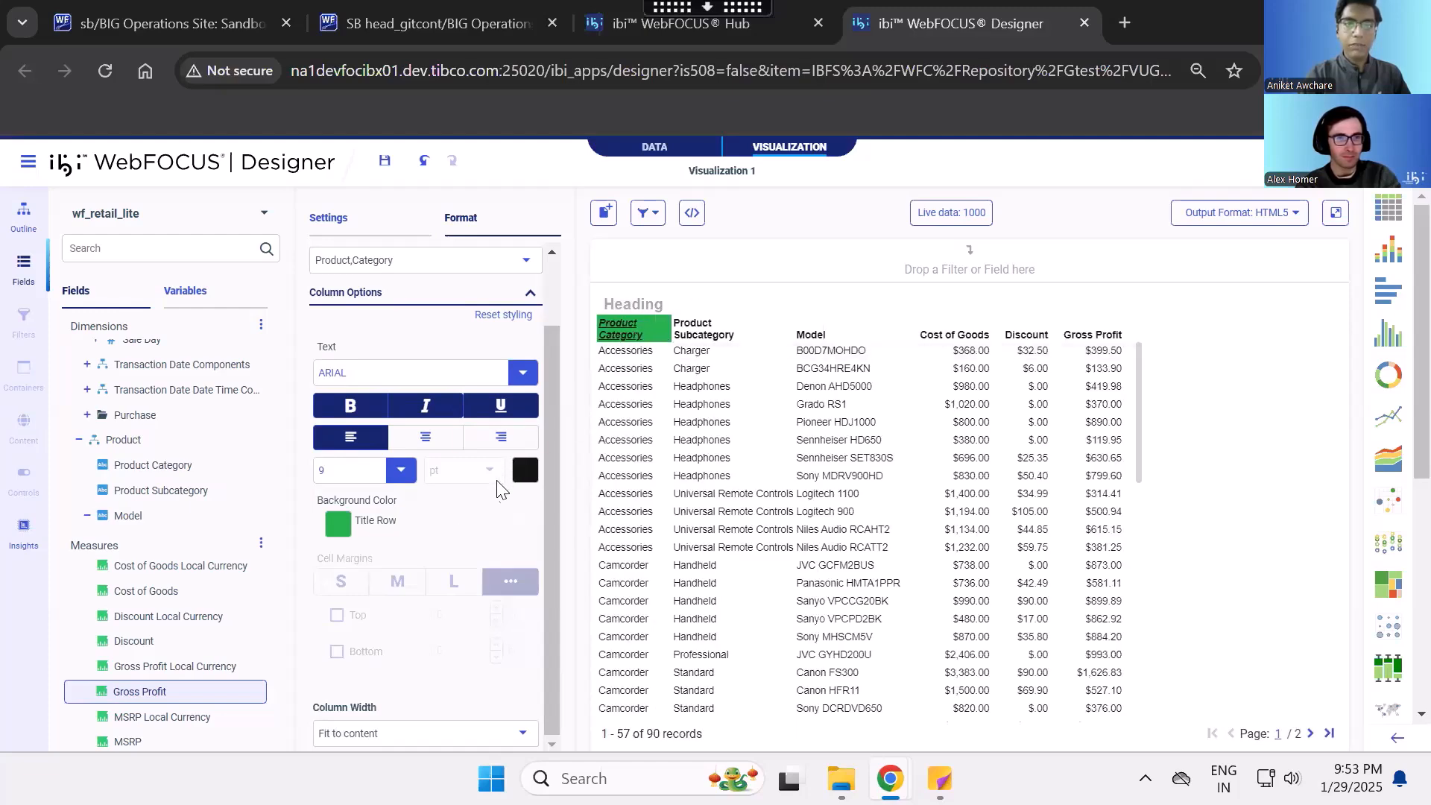
# - Try to center-align the Product Category column title
pyautogui.scroll(2, 475, 513)
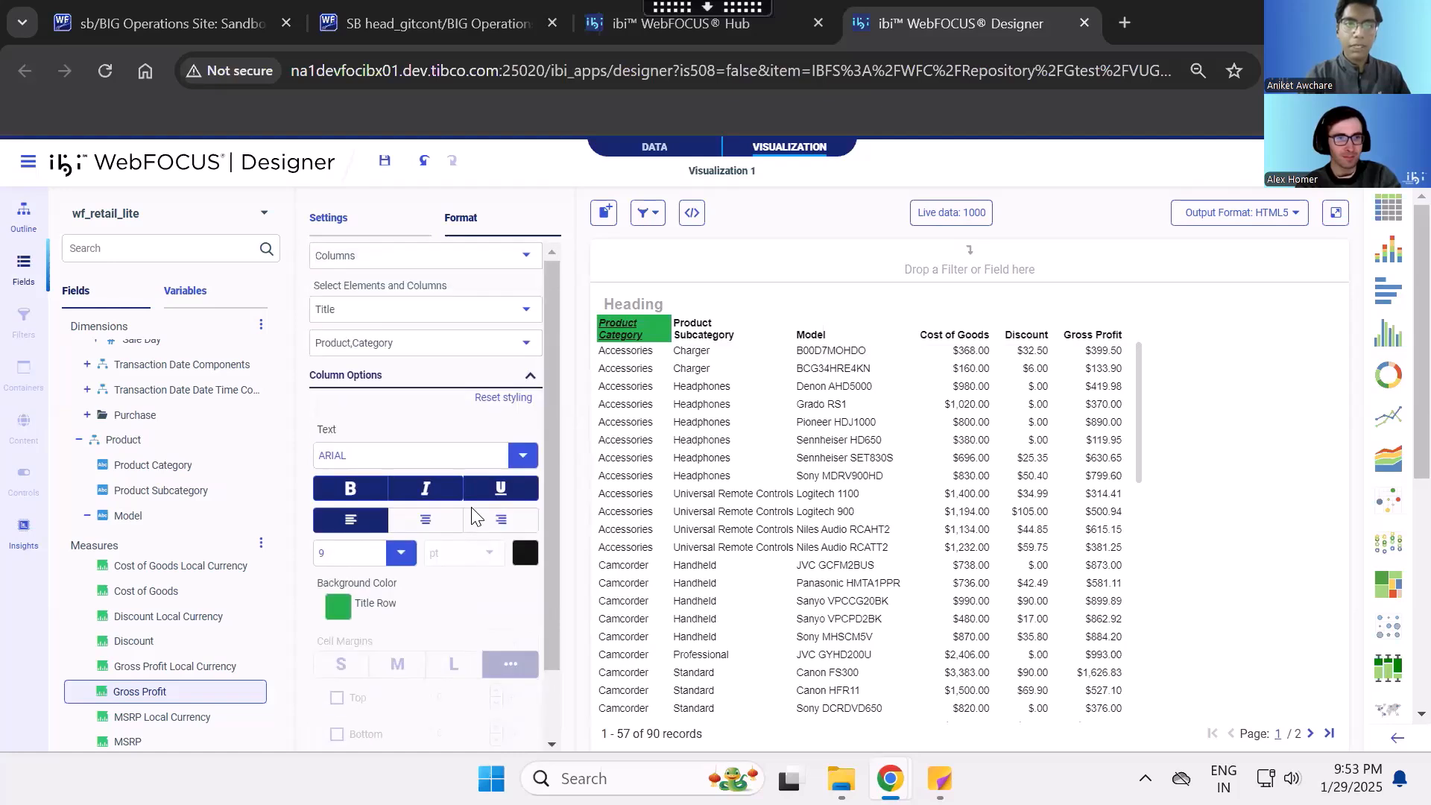
pyautogui.click(425, 521)
pyautogui.scroll(-1, 425, 530)
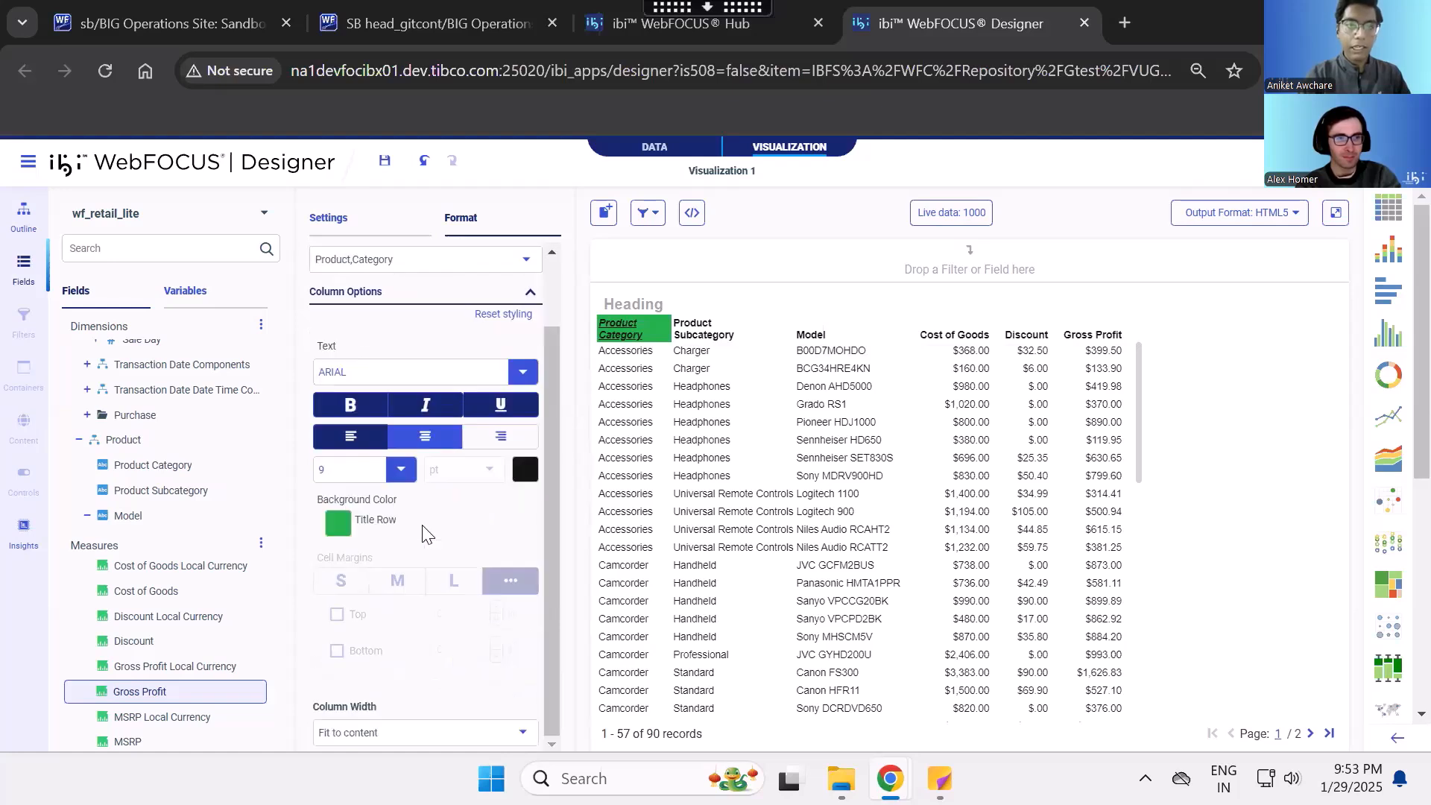
pyautogui.scroll(1, 417, 484)
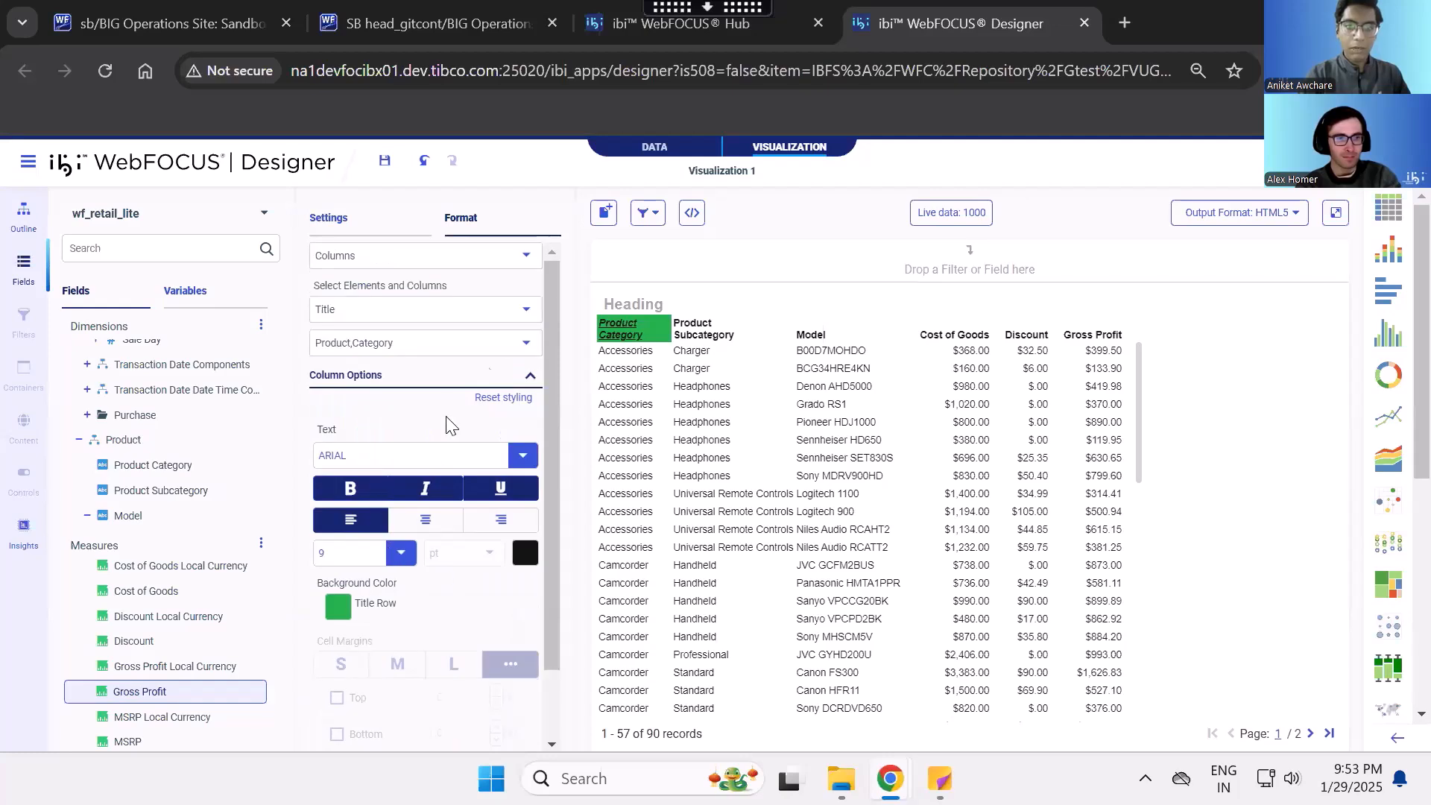
# - Set the column formatting to apply to Title and Value for All Columns
pyautogui.click(526, 310)
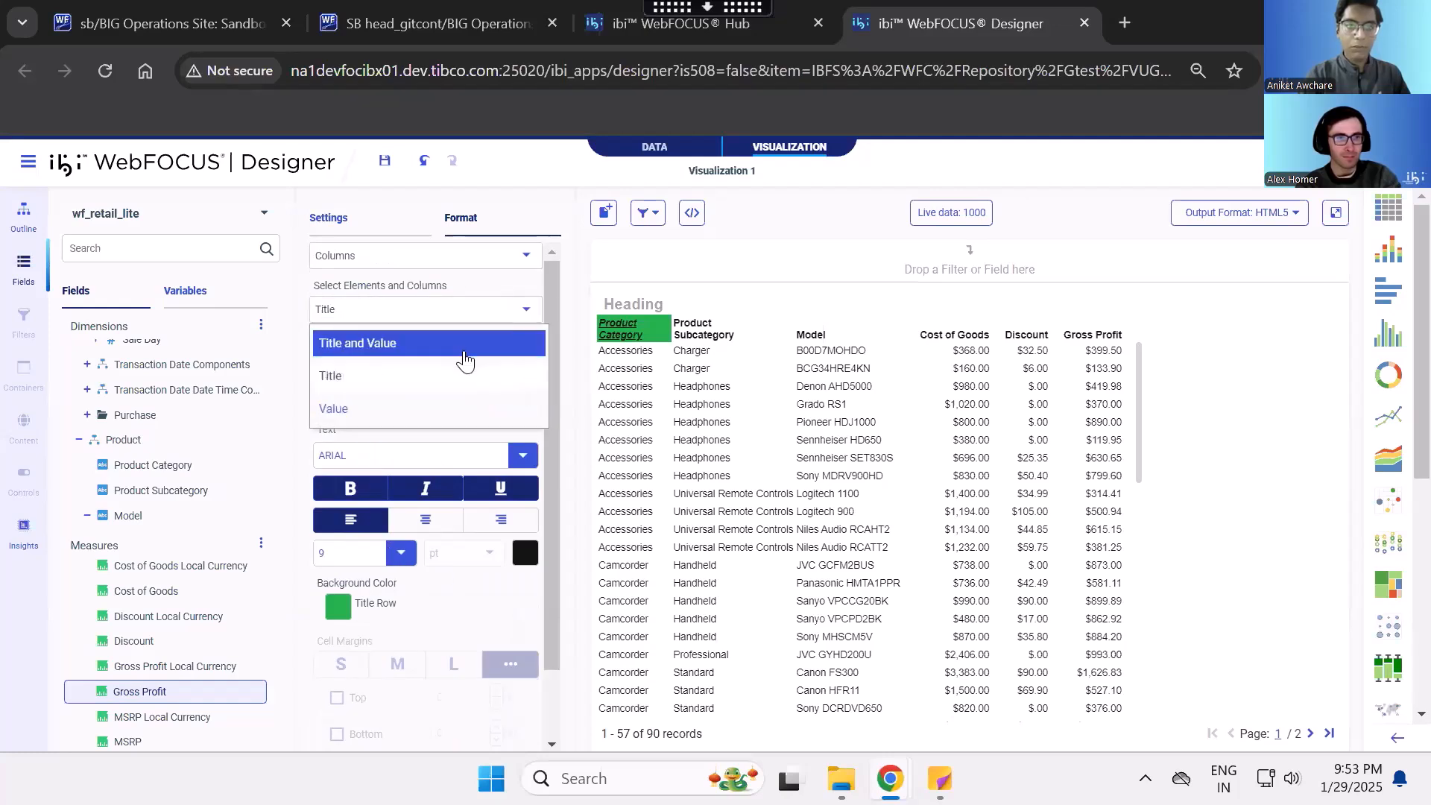
pyautogui.click(460, 348)
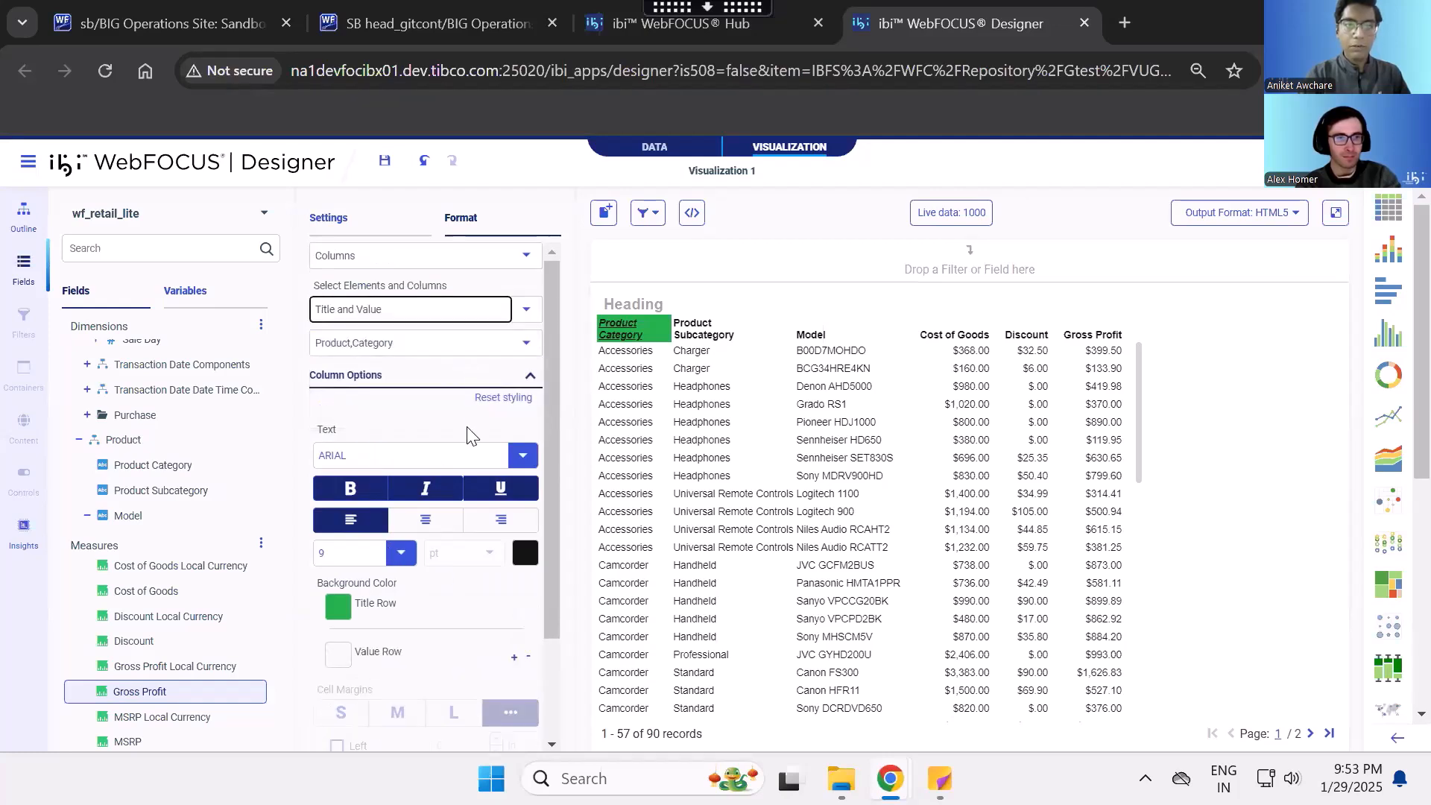
pyautogui.click(527, 343)
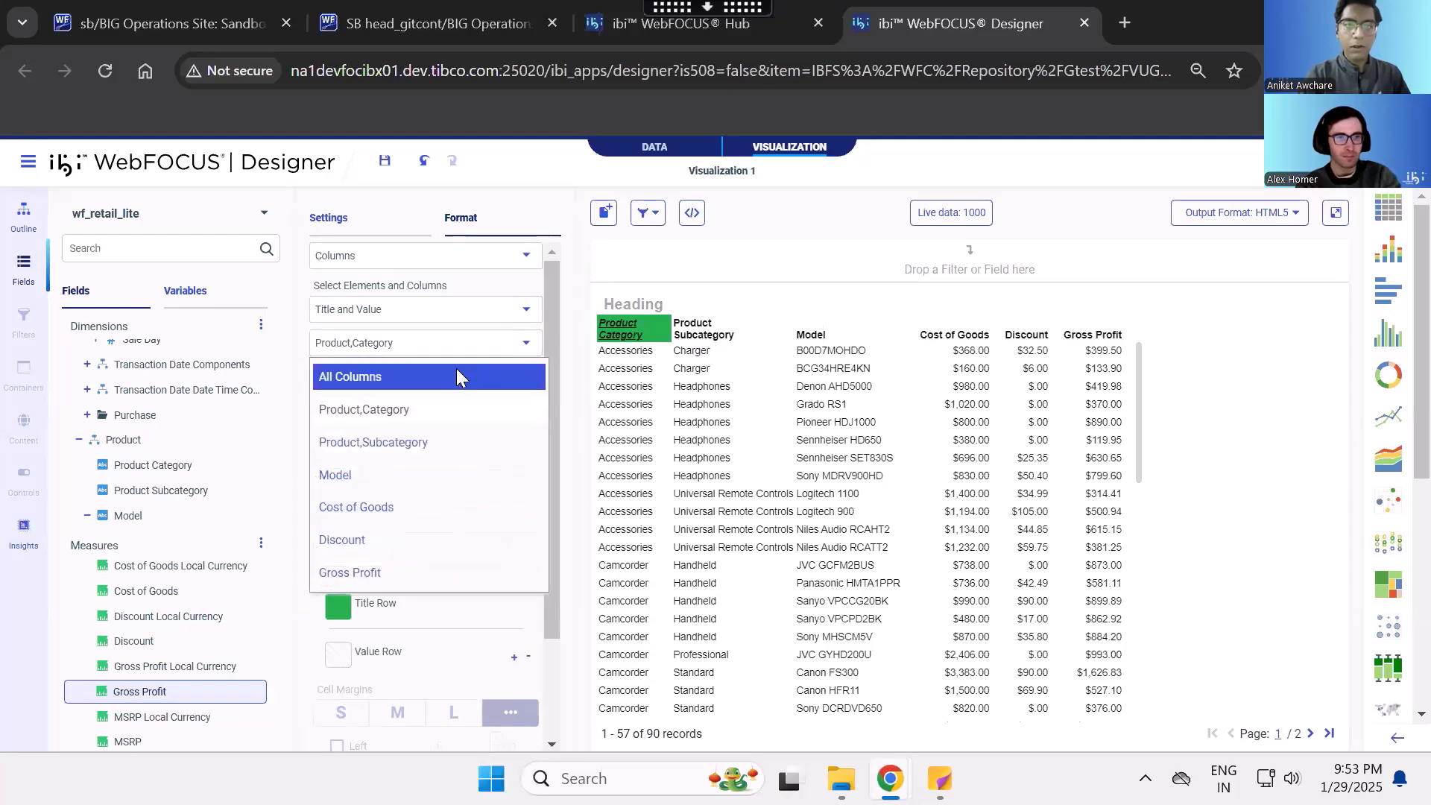
pyautogui.click(457, 377)
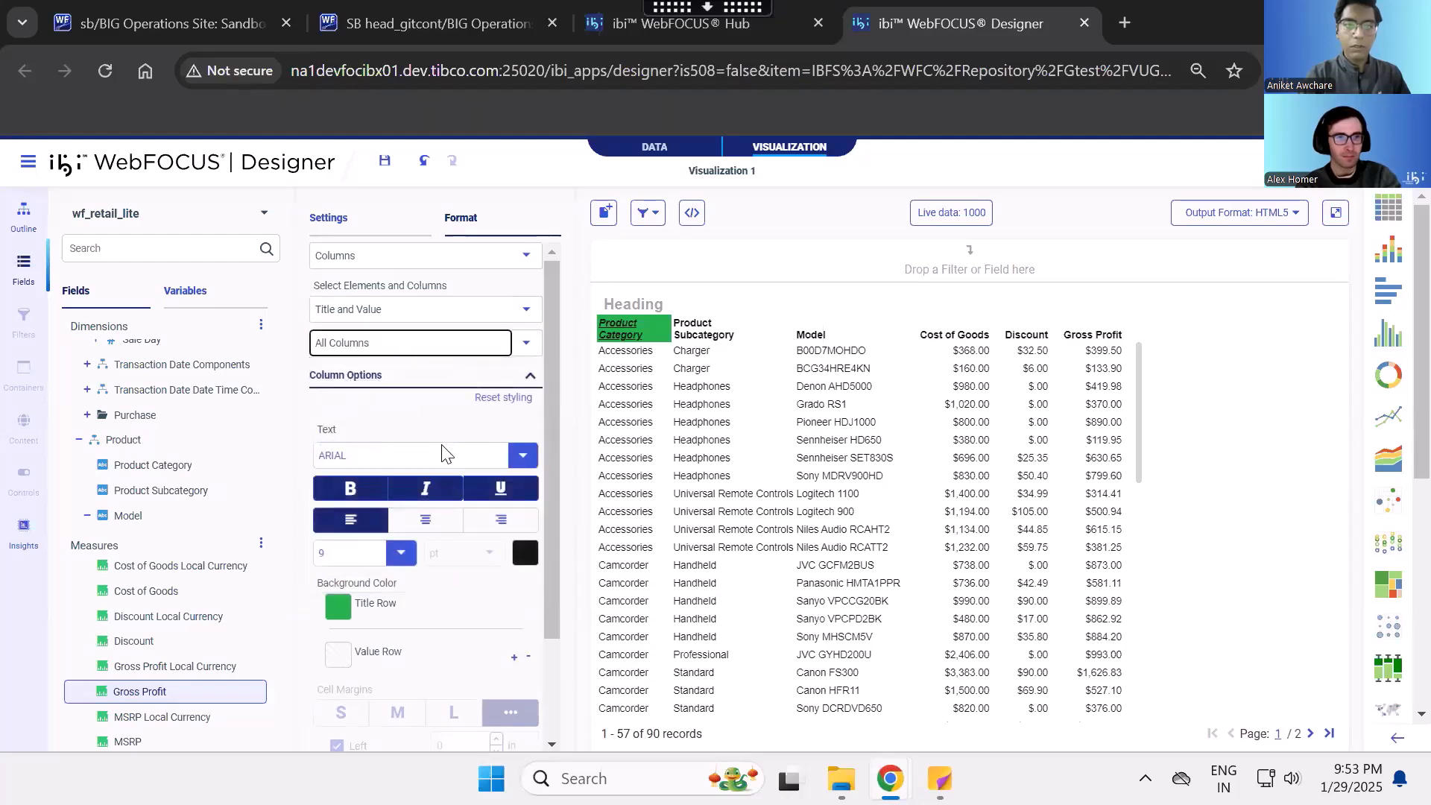
pyautogui.click(421, 411)
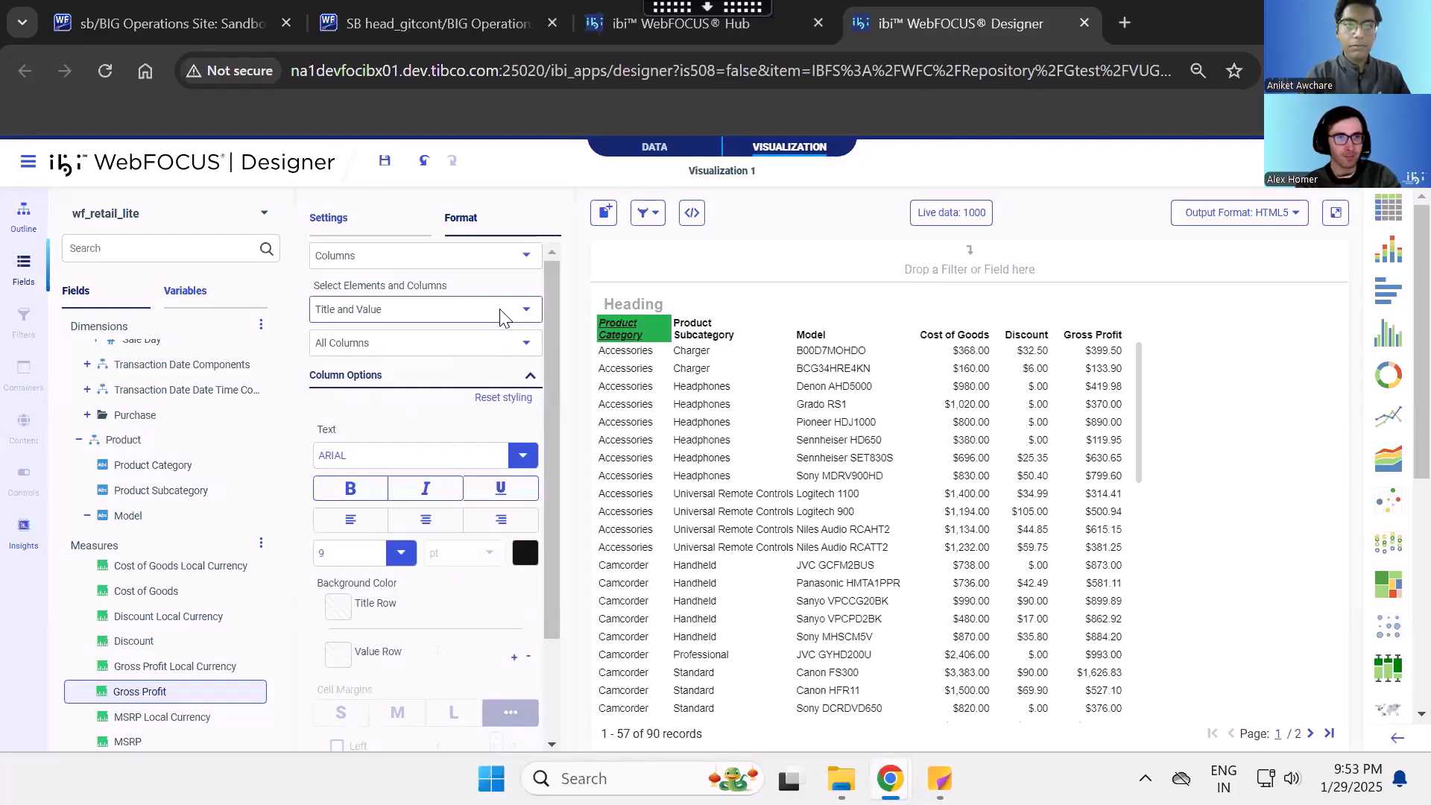
# - Set the column width of all columns to Custom width, Truncated, at 0.25 inch
pyautogui.scroll(-1, 466, 431)
pyautogui.scroll(-1, 415, 507)
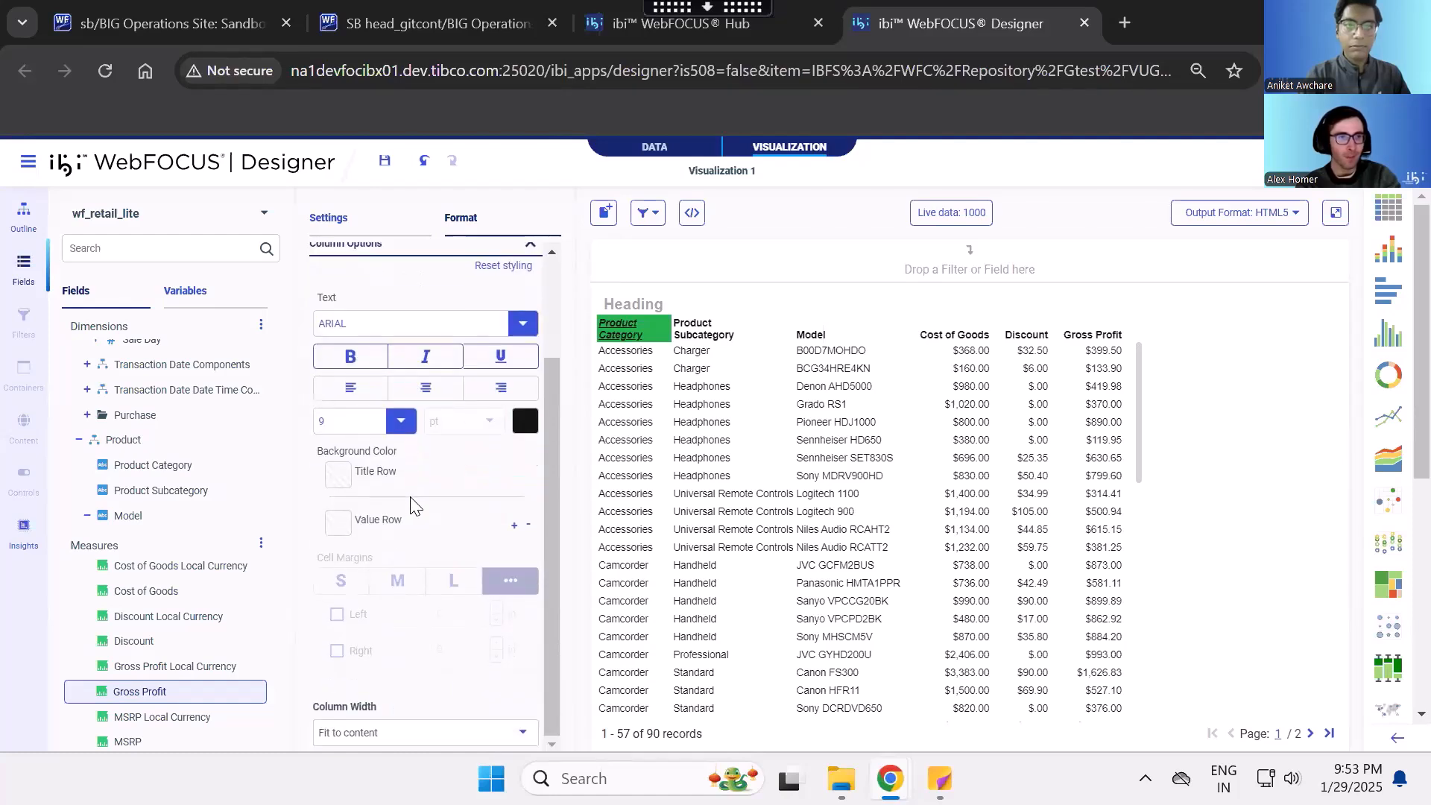
pyautogui.click(520, 733)
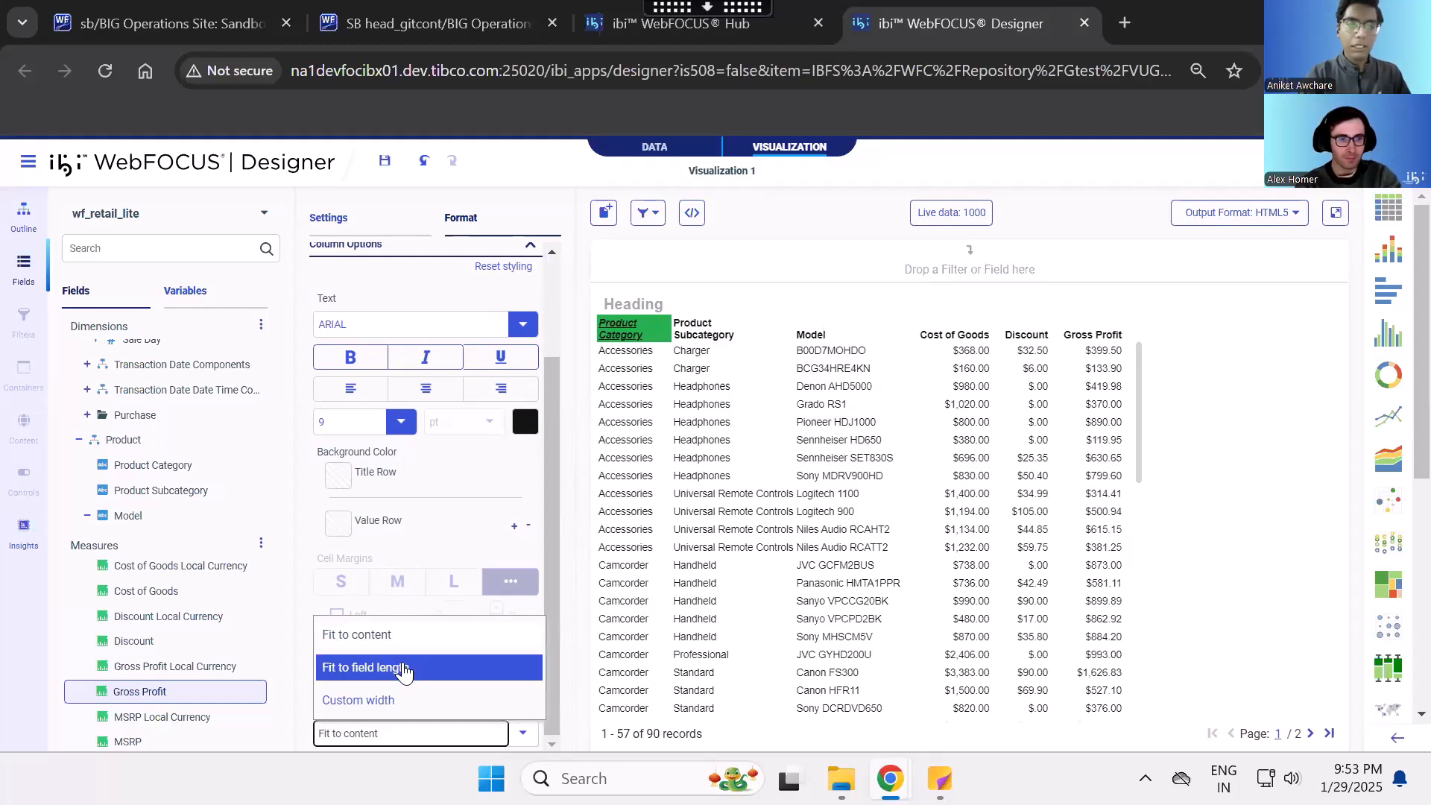
pyautogui.click(414, 697)
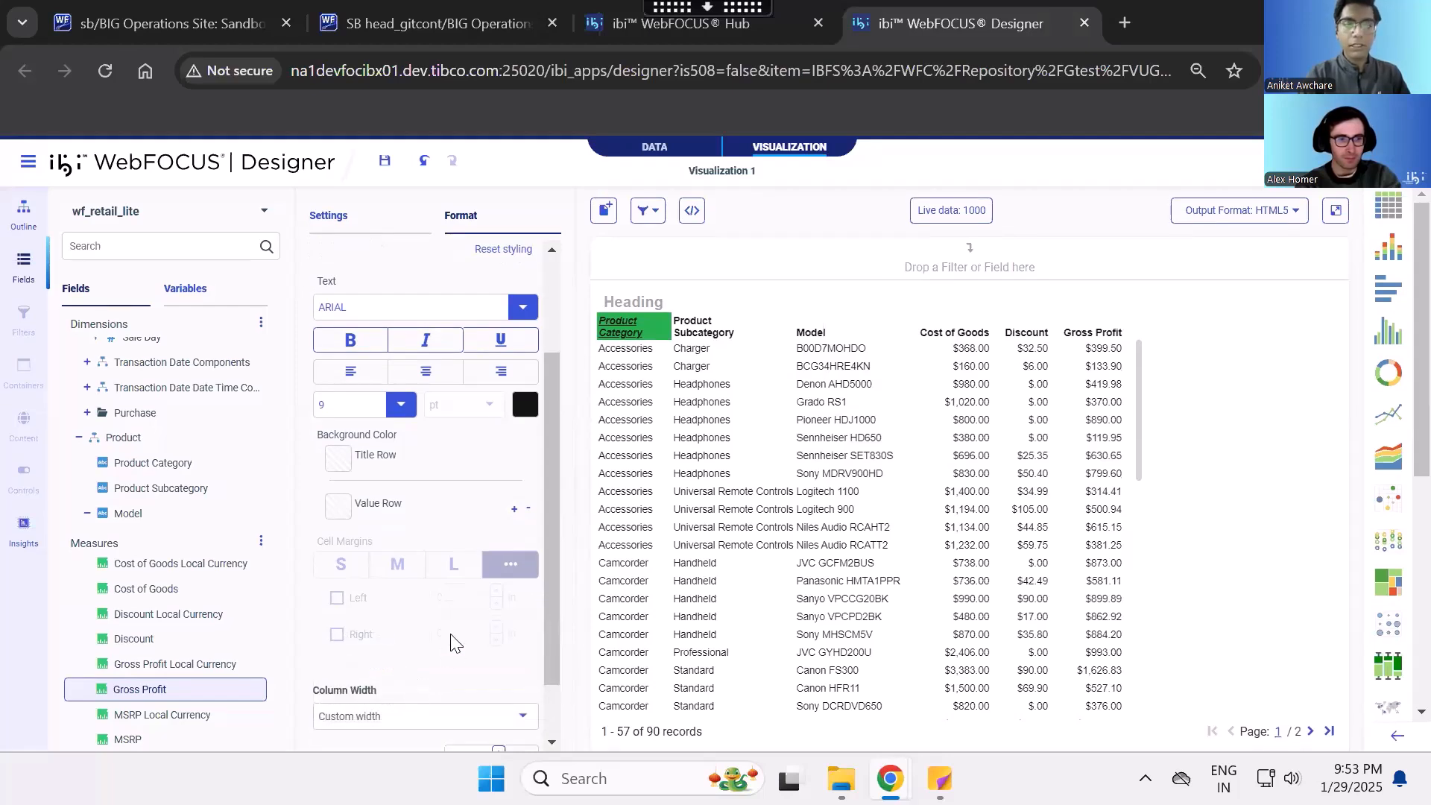
pyautogui.scroll(-1, 451, 642)
pyautogui.click(378, 684)
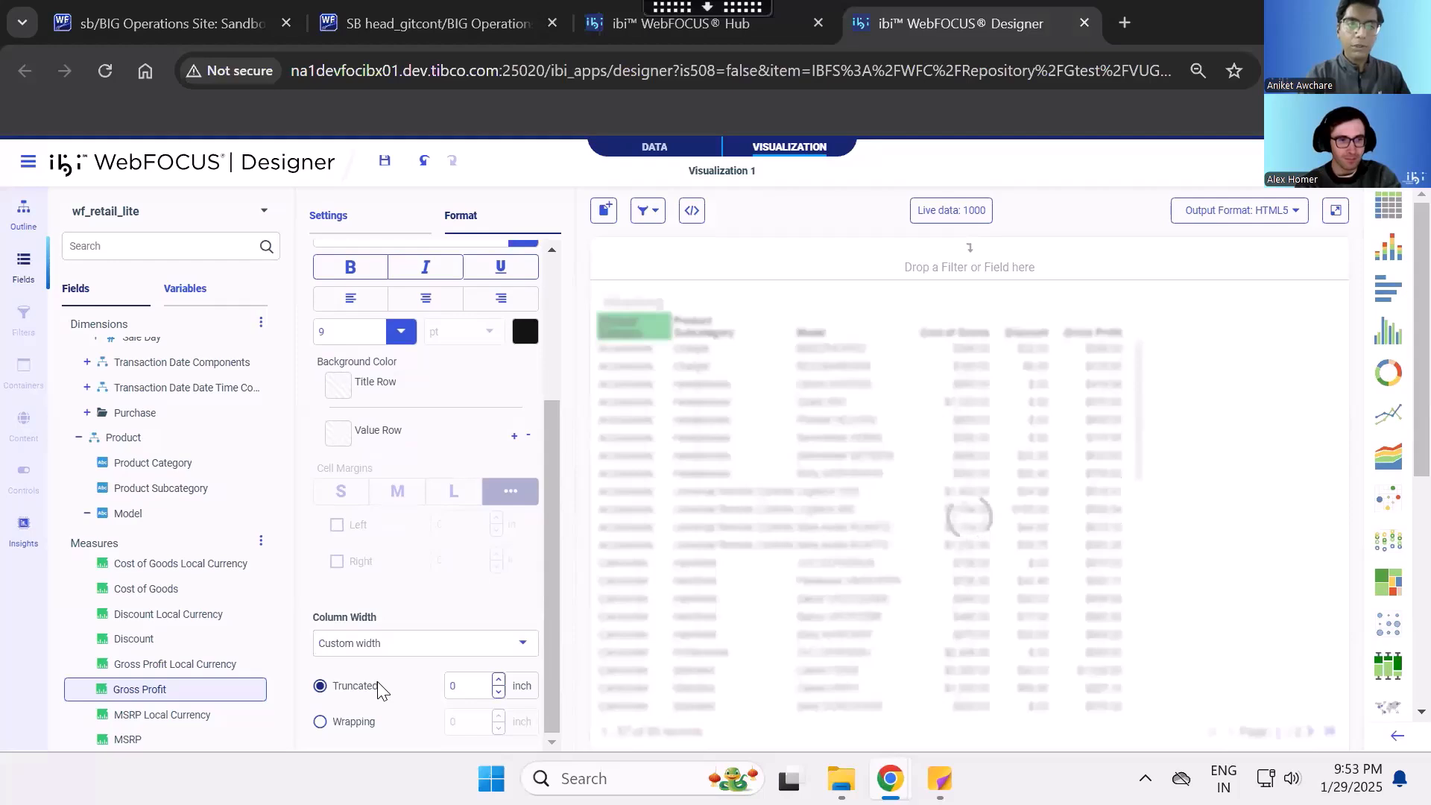
pyautogui.click(473, 686)
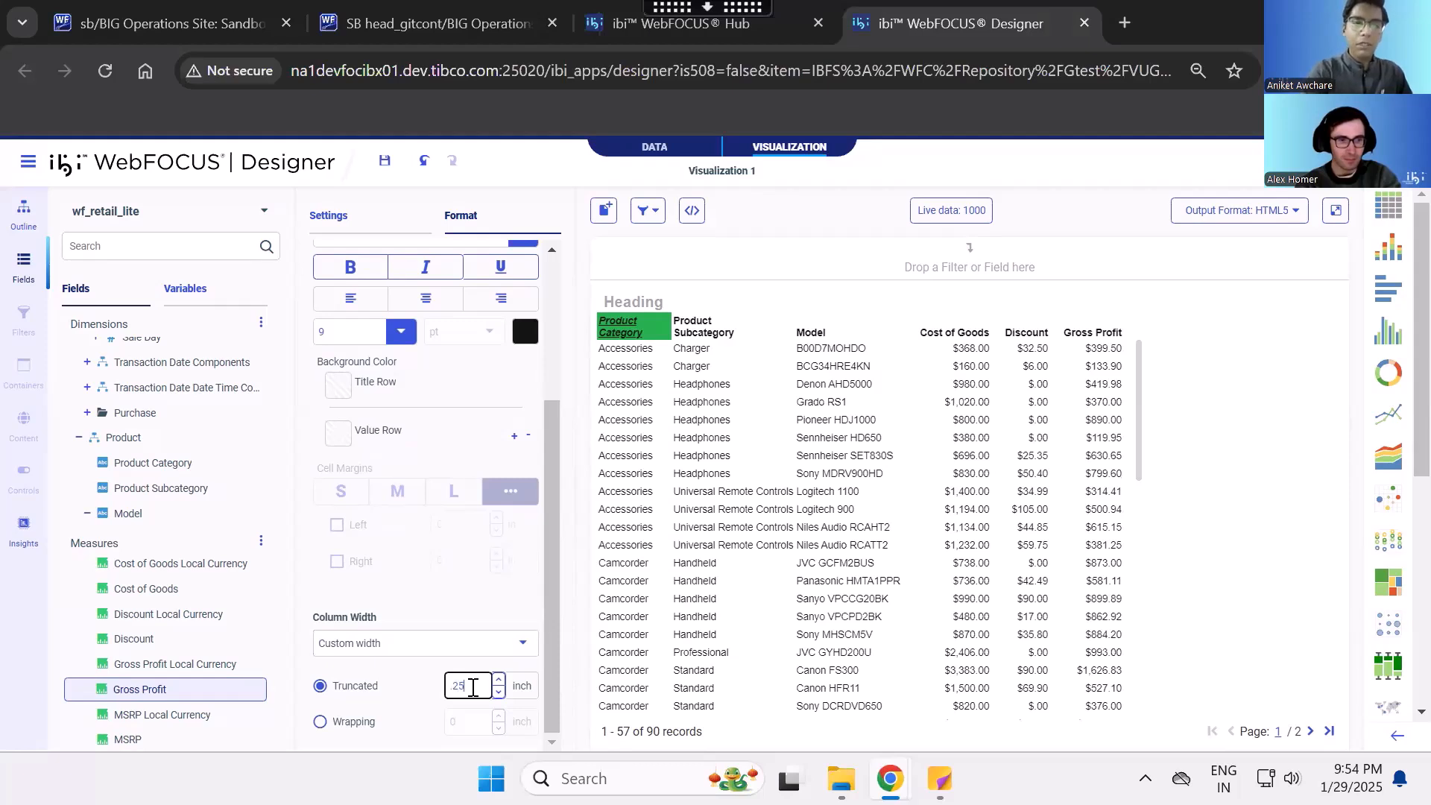
pyautogui.click(399, 671)
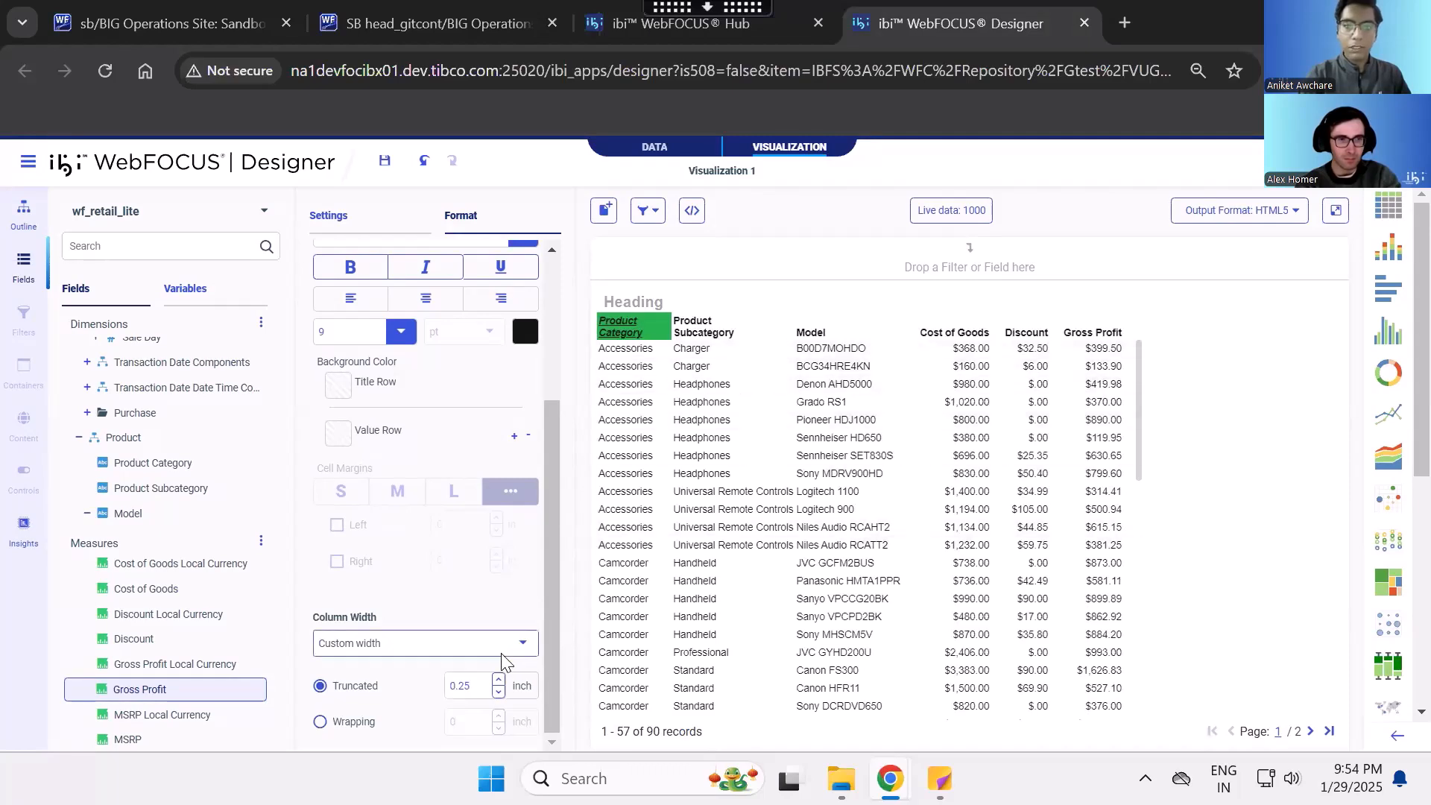
# - Change the truncated custom width of all columns to 0.1 inch
pyautogui.click(479, 679)
pyautogui.press('BackSpace')
pyautogui.press('BackSpace')
pyautogui.write('1')
pyautogui.click(448, 611)
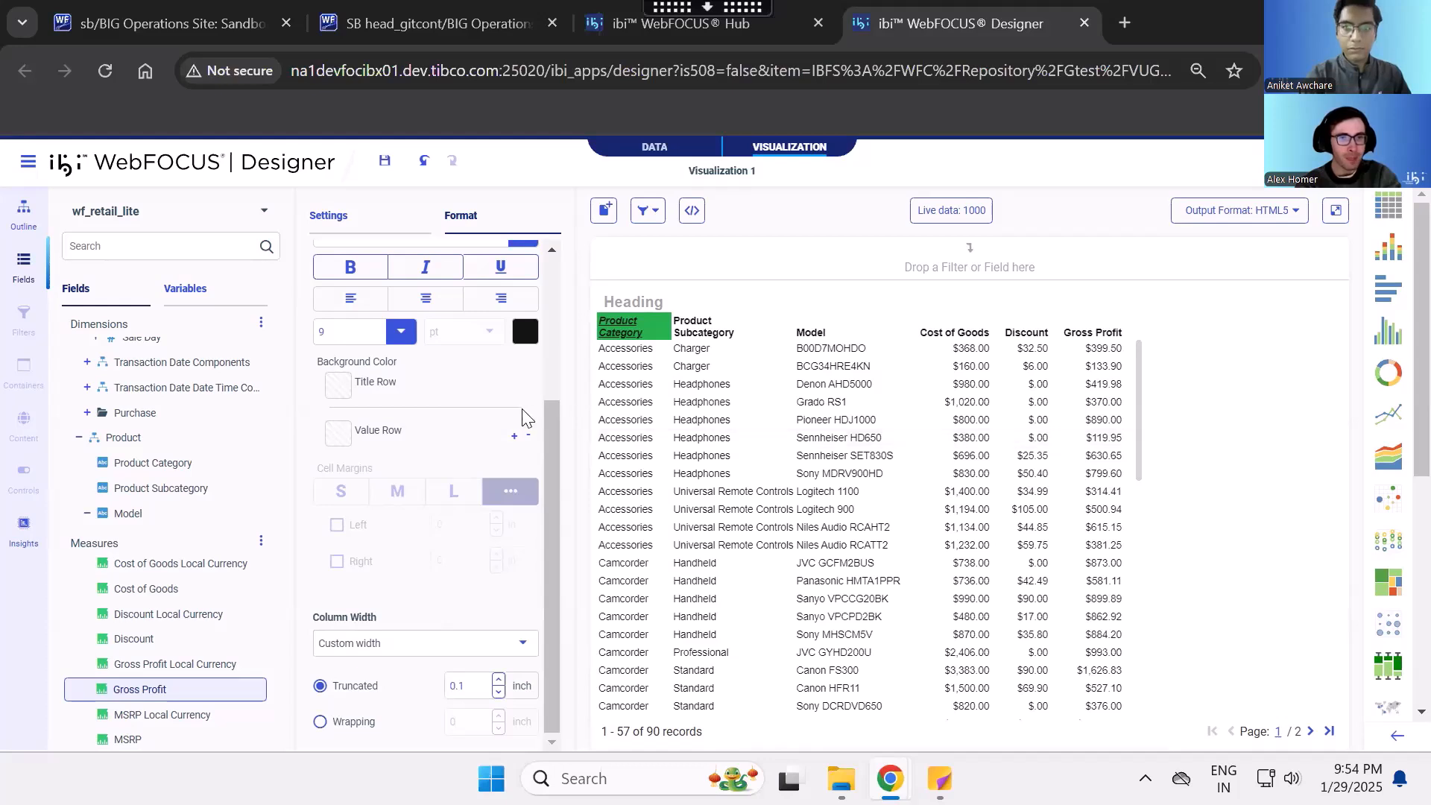
# - Change the report's output format to XLSX
pyautogui.scroll(3, 526, 417)
pyautogui.scroll(-2, 525, 406)
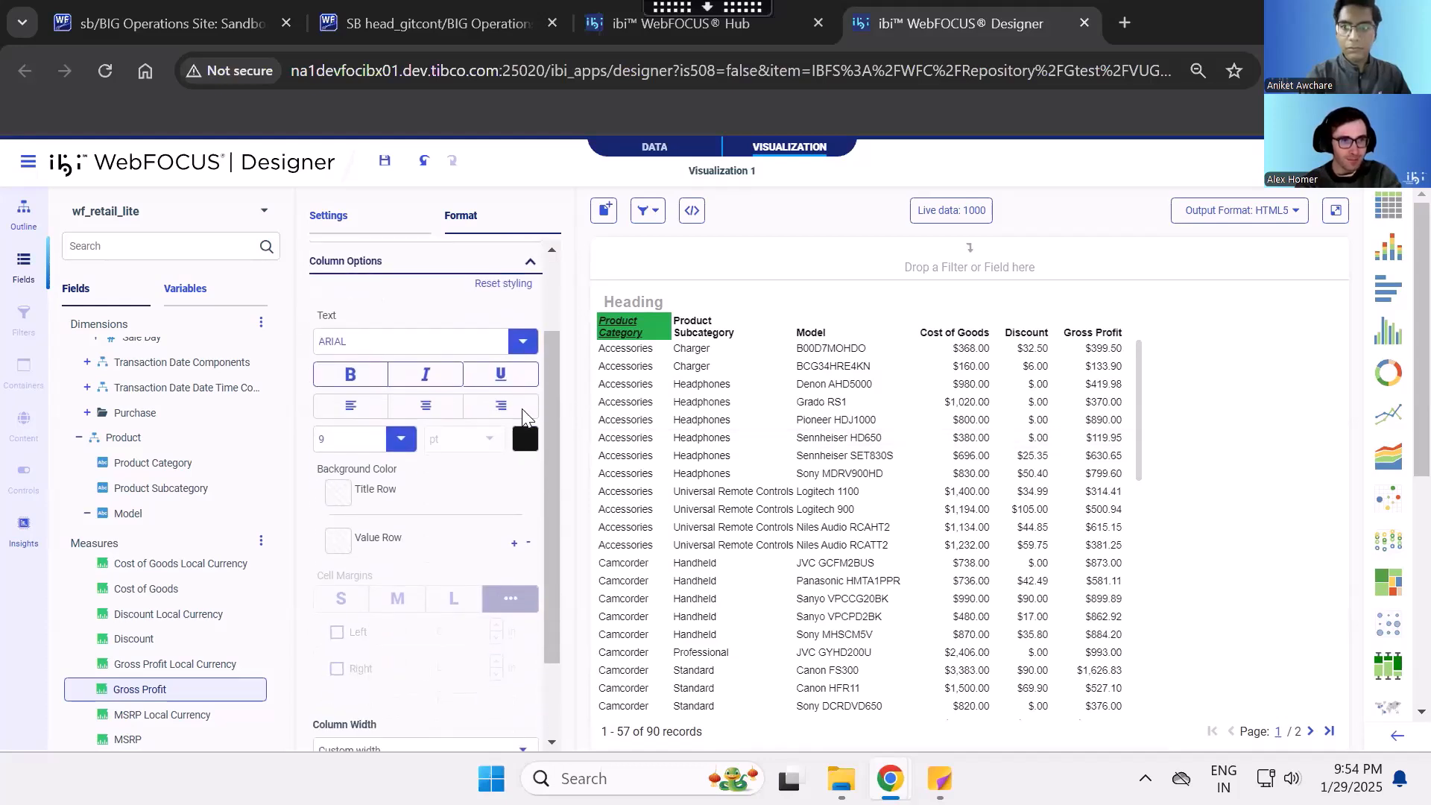
pyautogui.scroll(2, 477, 506)
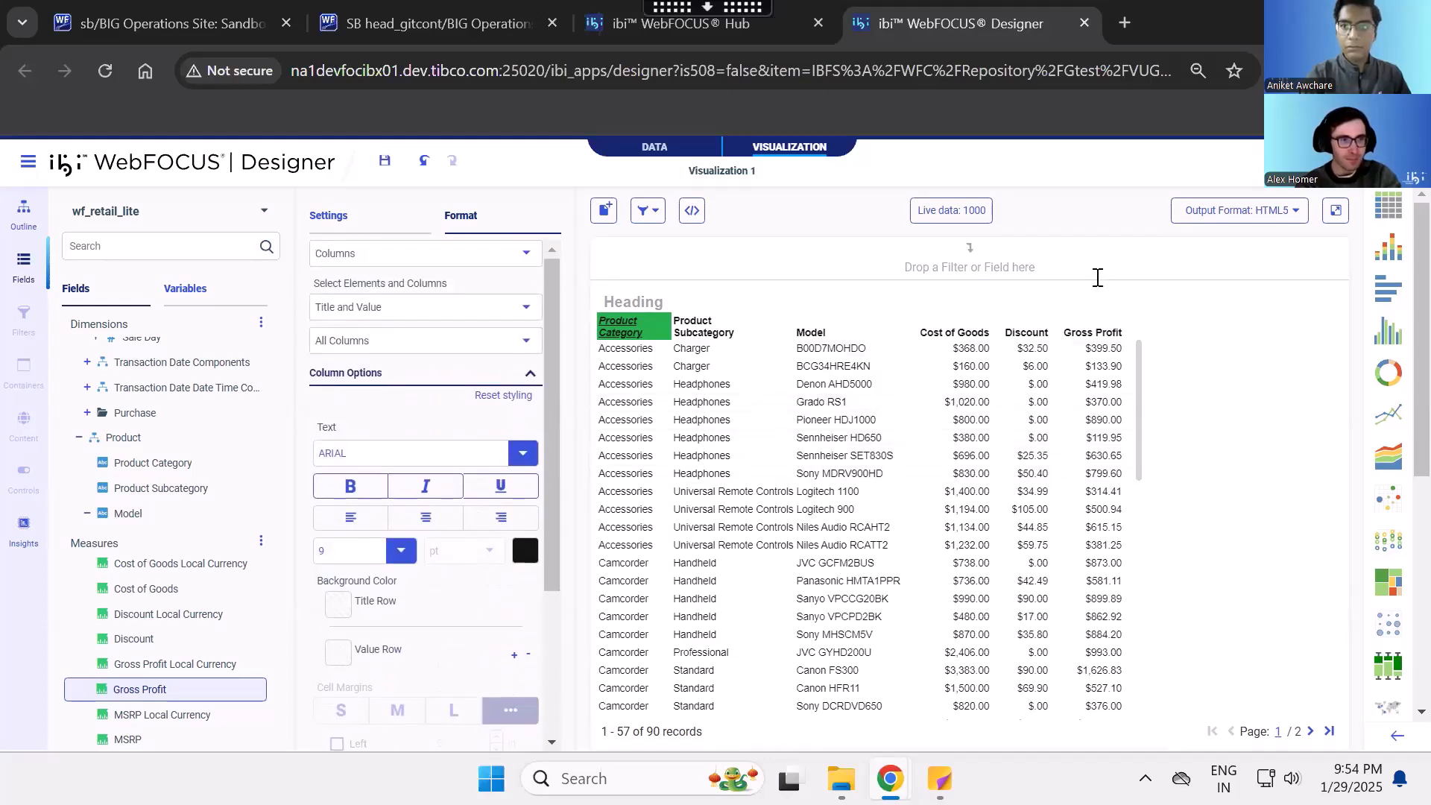
pyautogui.click(1239, 210)
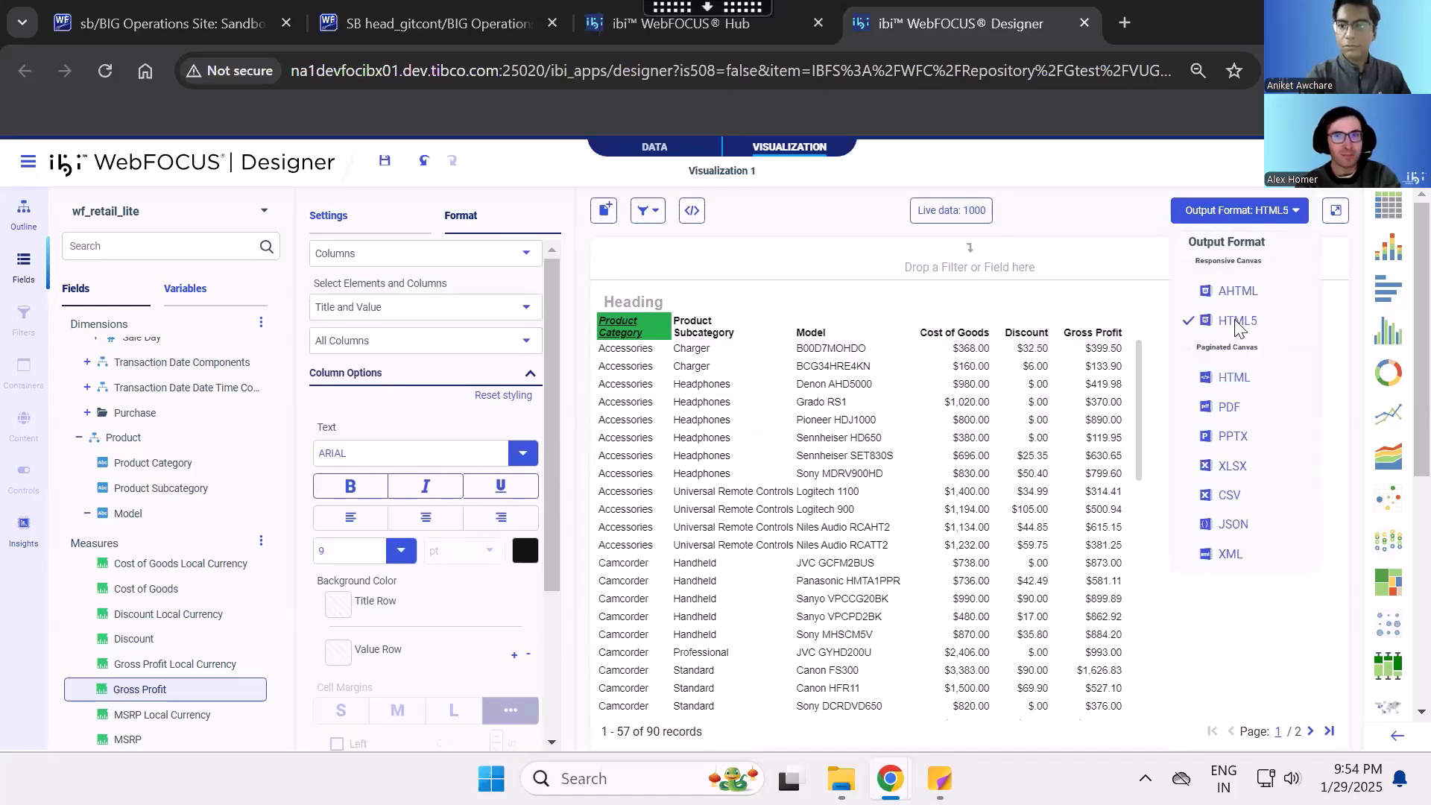
pyautogui.click(1234, 462)
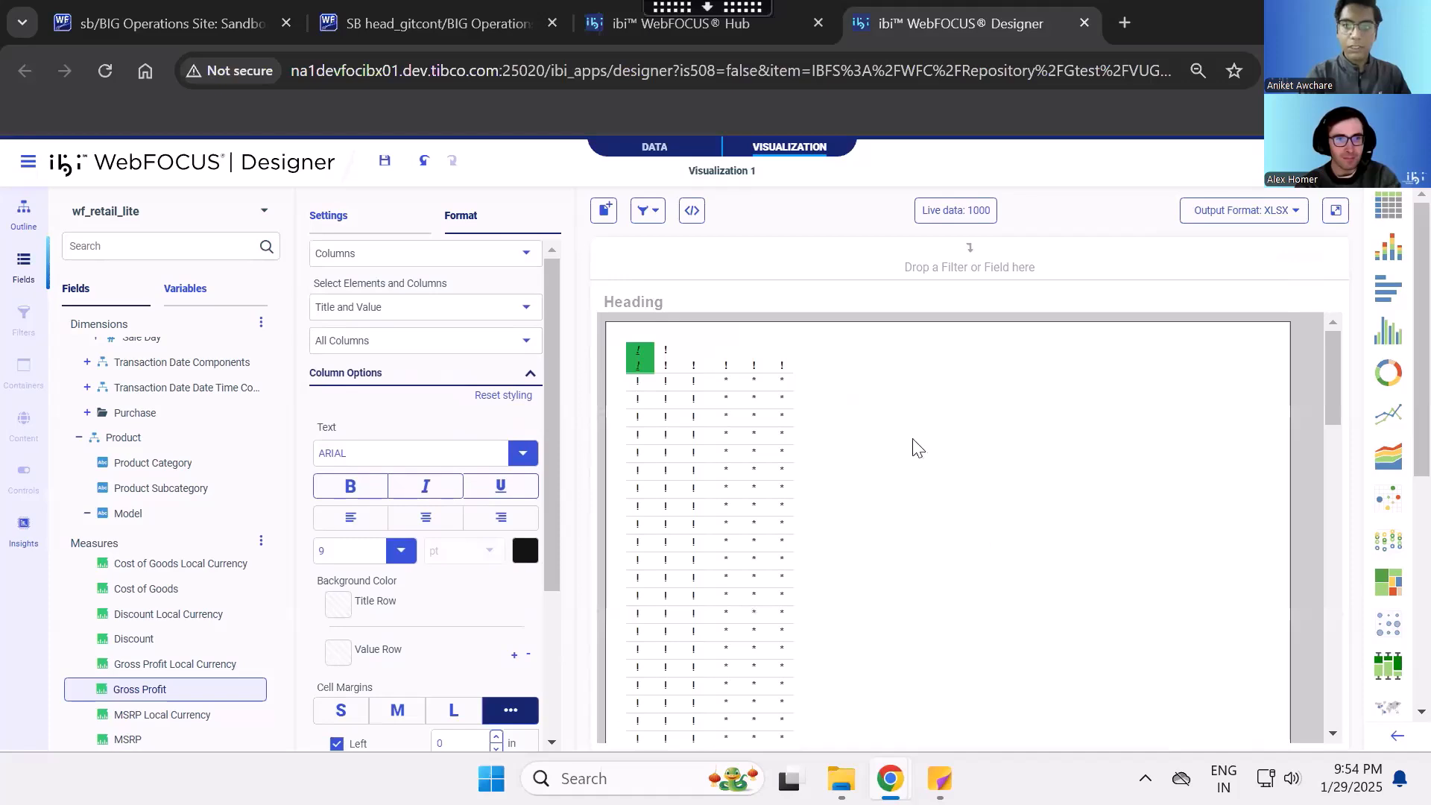
# - Set the truncated custom width of all columns to 0.25 inch
pyautogui.scroll(-2, 467, 457)
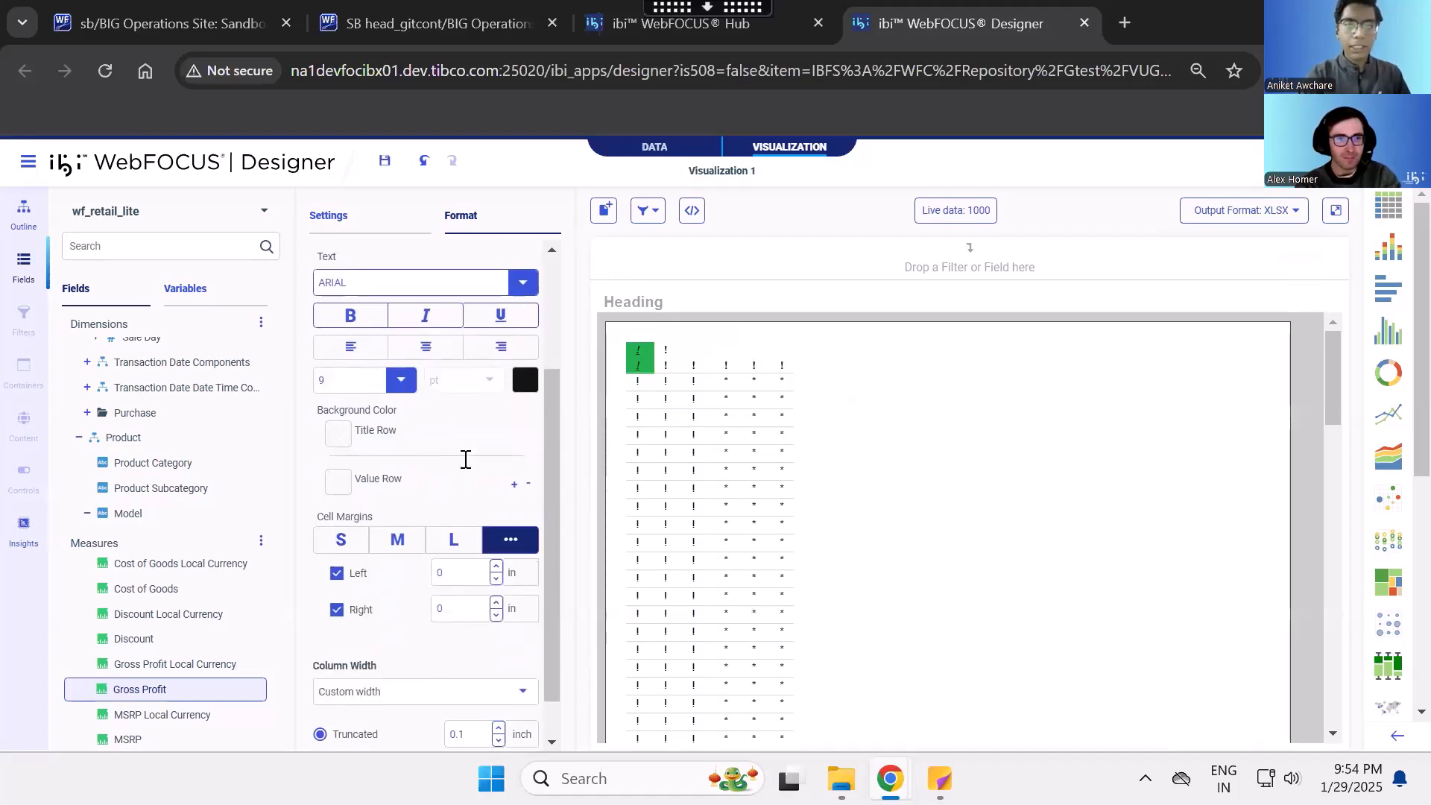
pyautogui.scroll(-1, 450, 512)
pyautogui.click(473, 689)
pyautogui.press('BackSpace')
pyautogui.write('25')
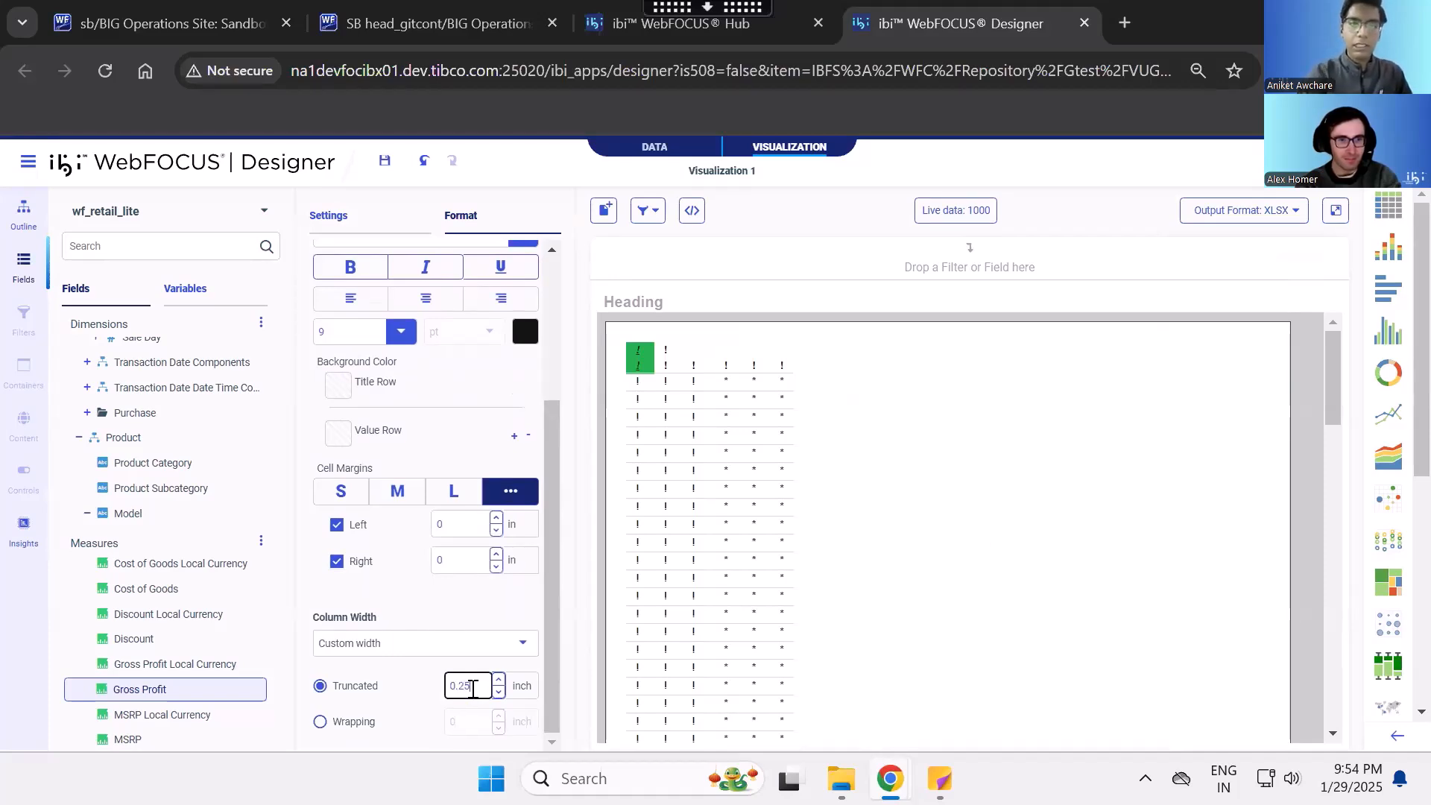
pyautogui.click(458, 616)
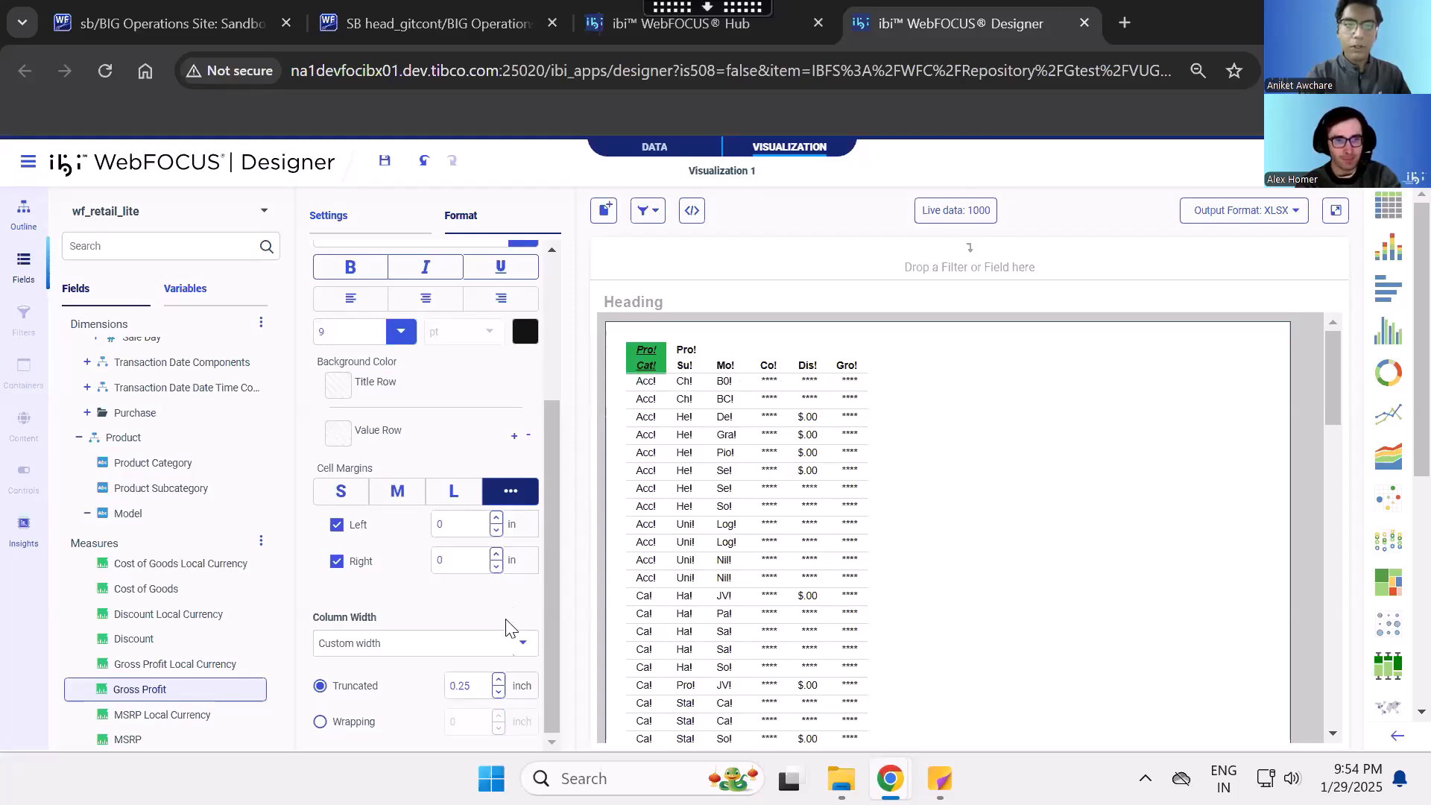
# - Widen the truncated custom width of all columns to 1 inch
pyautogui.doubleClick(479, 684)
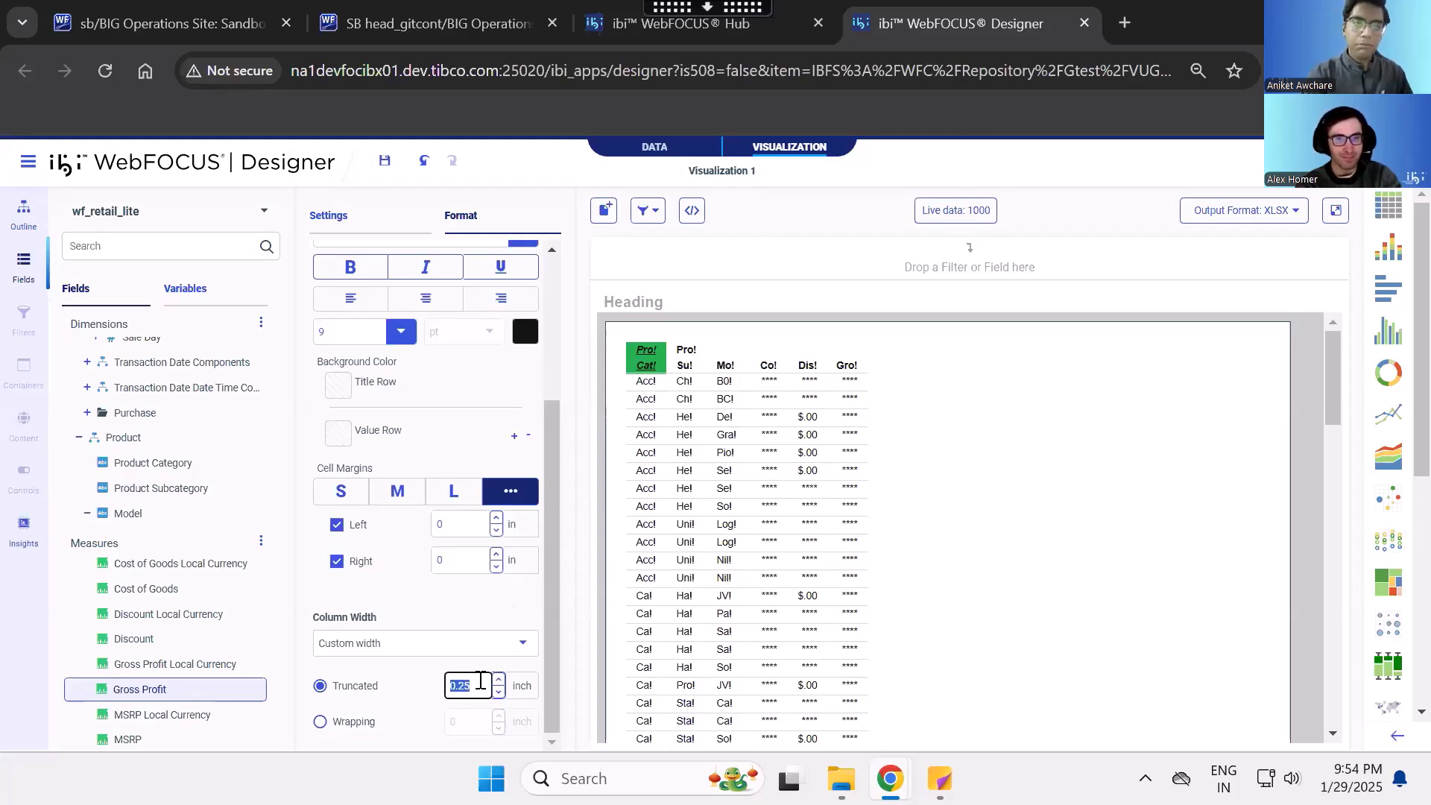
pyautogui.write('1')
pyautogui.click(477, 611)
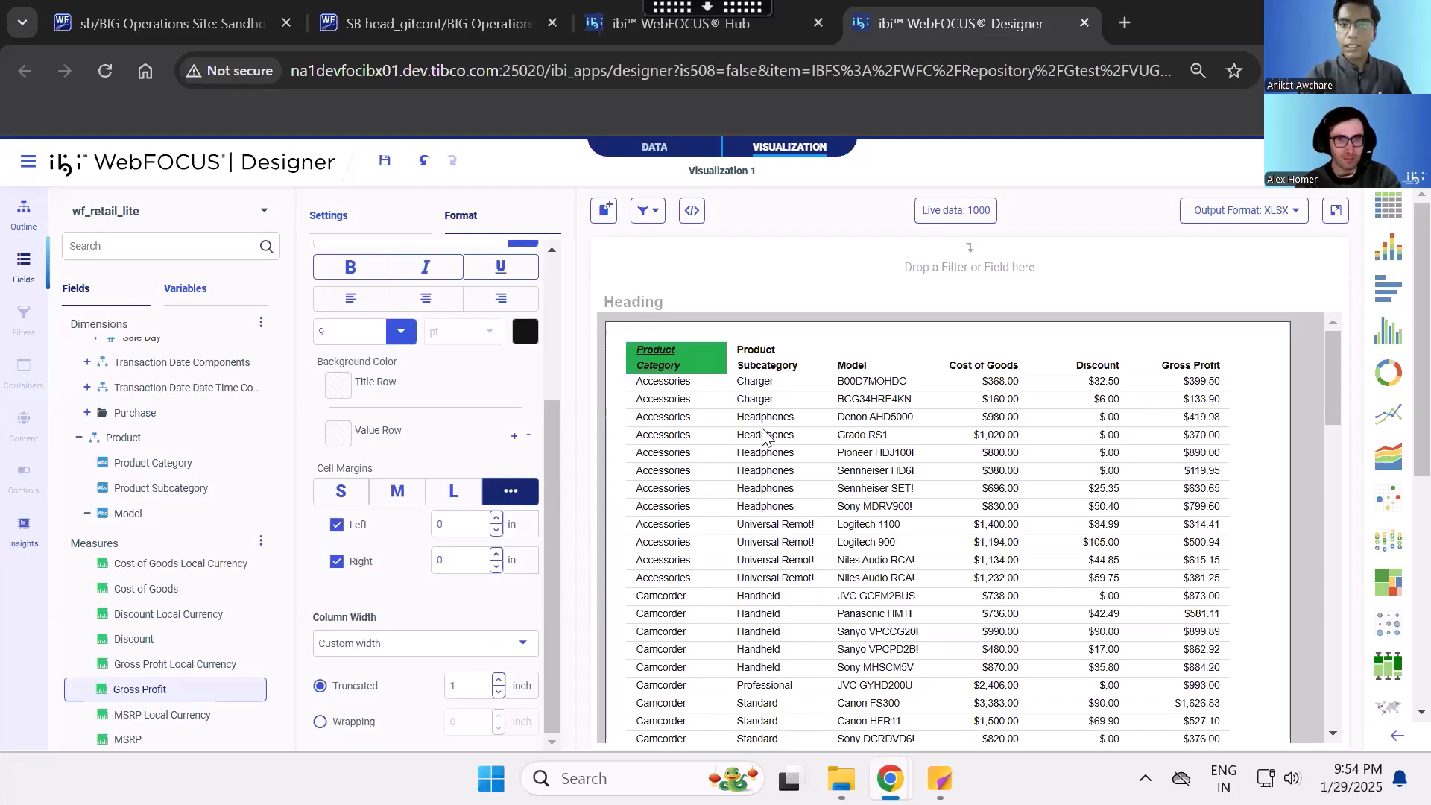
# - Switch the custom column width to Wrapping and set it to 0.5 inch
pyautogui.click(319, 723)
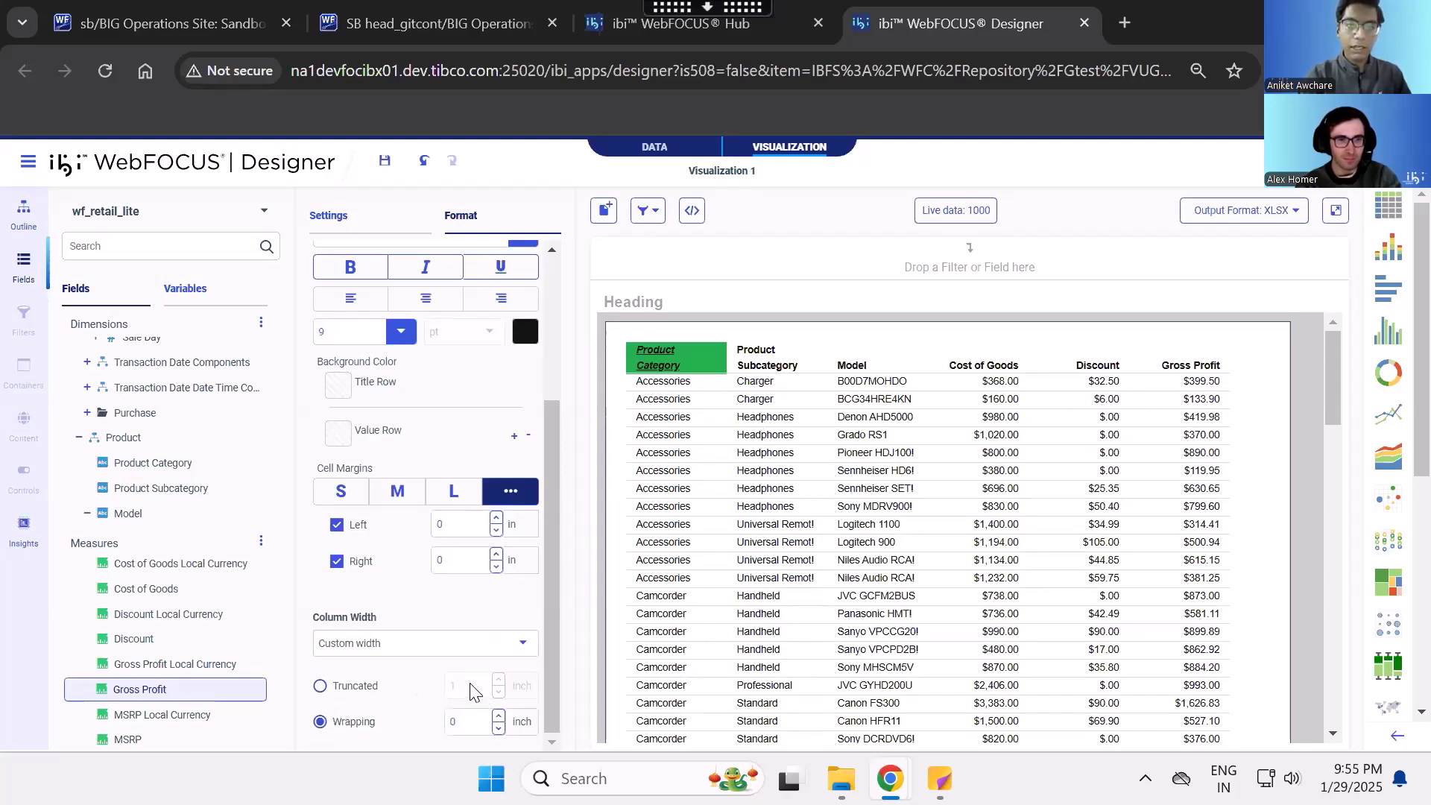
pyautogui.click(474, 727)
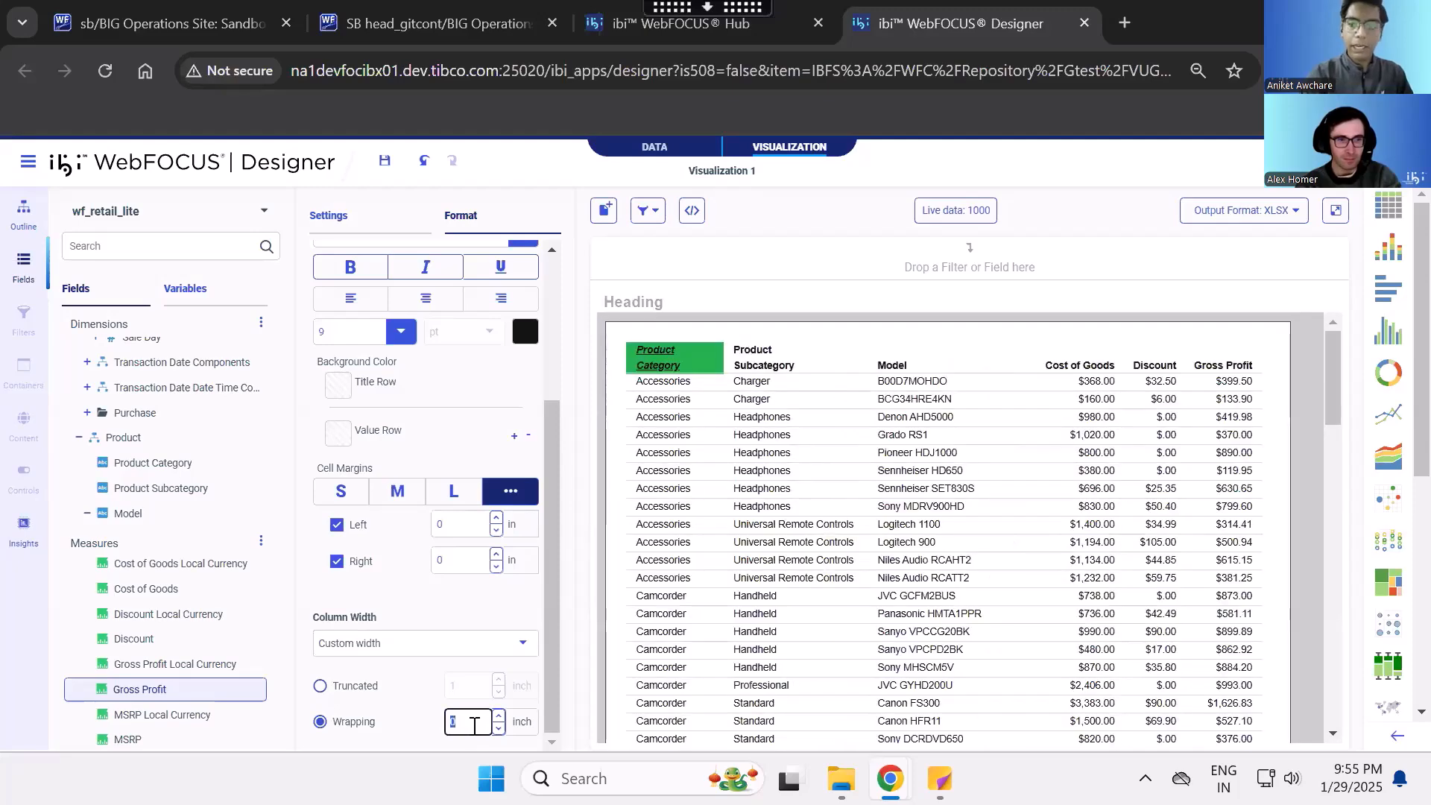
pyautogui.press('BackSpace')
pyautogui.write('.5')
pyautogui.click(446, 600)
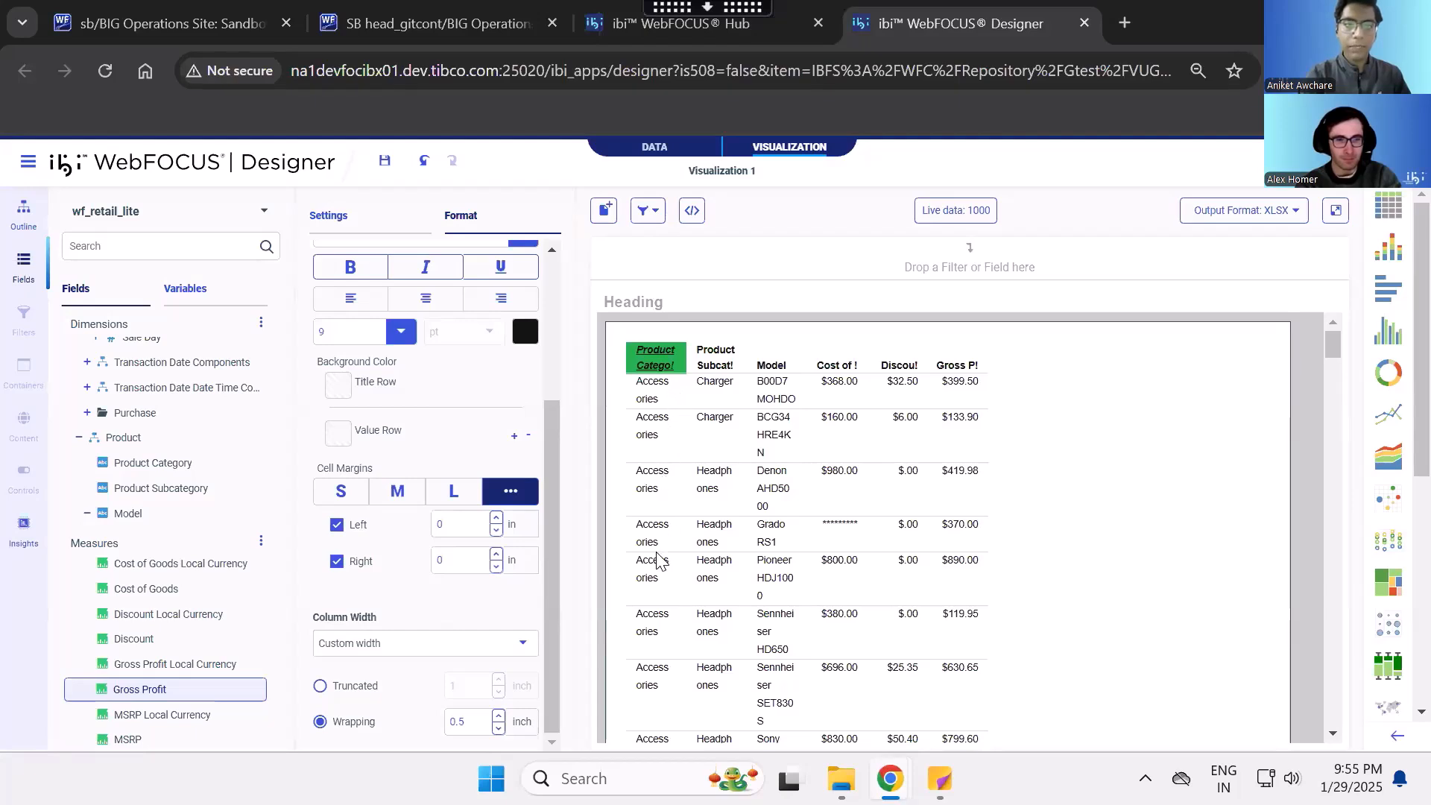
# - Set the column width of all columns to Fit to content
pyautogui.click(341, 488)
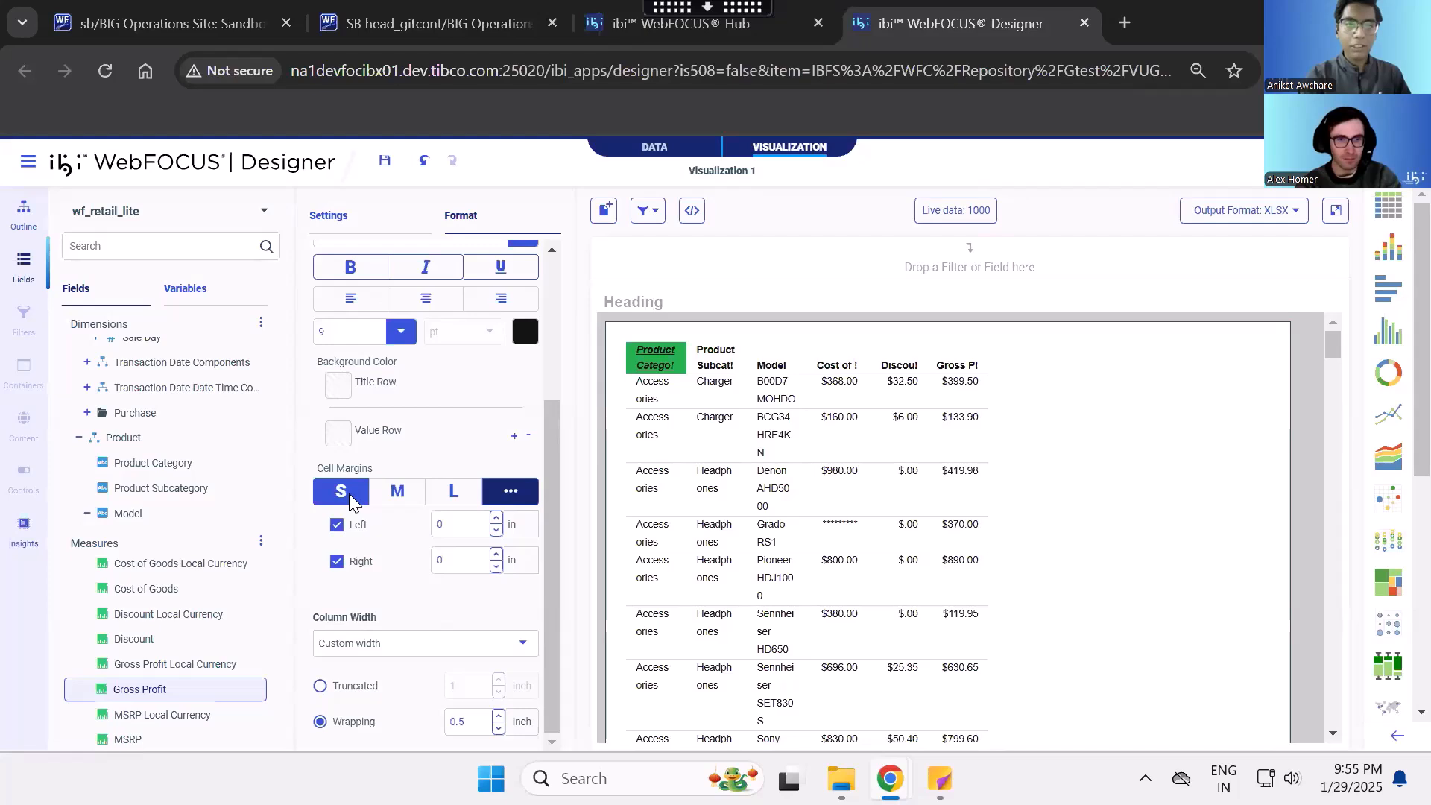
pyautogui.click(474, 645)
pyautogui.click(425, 545)
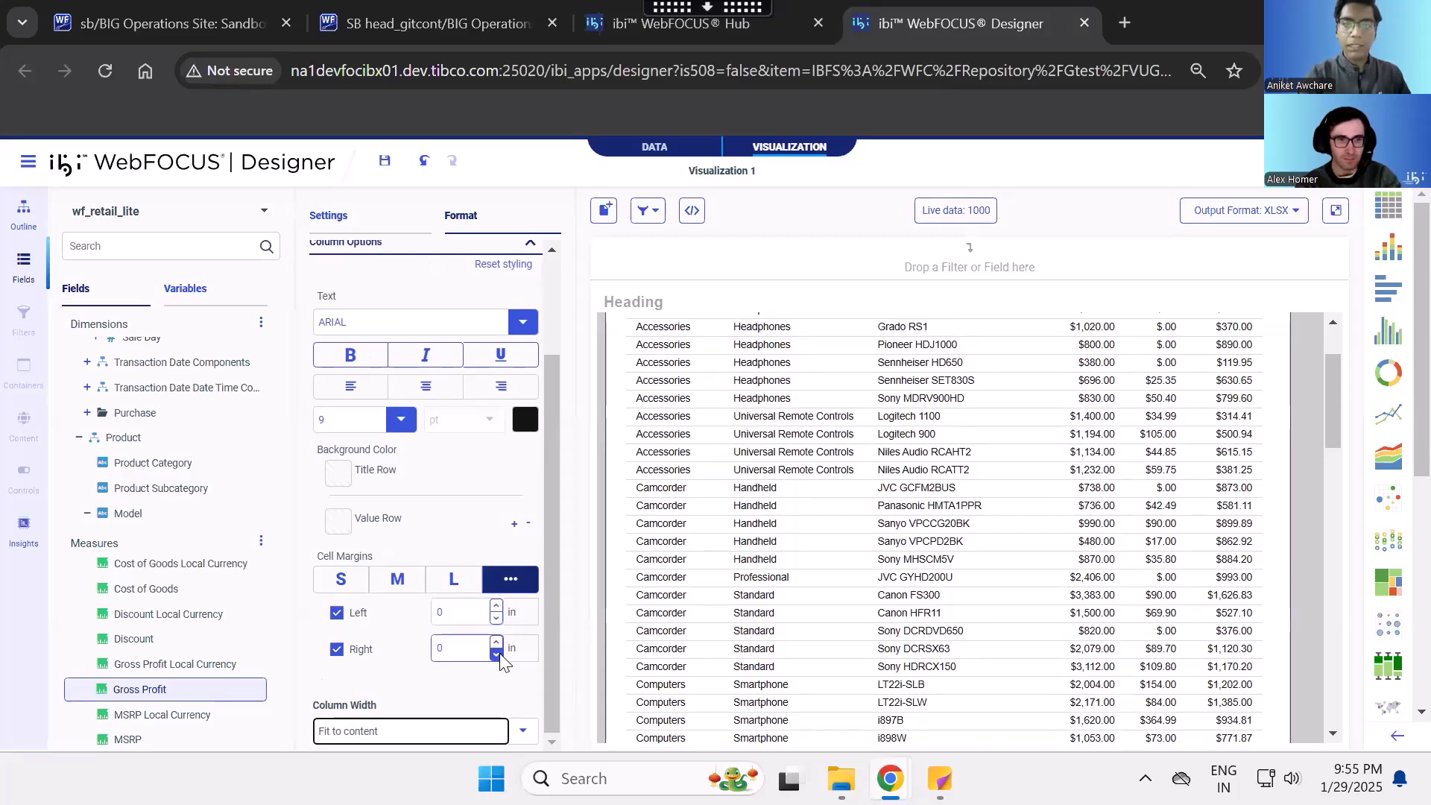
# - Apply the small, medium and large cell margins to all columns in turn, ending on custom margins of 0.1 inch
pyautogui.click(351, 581)
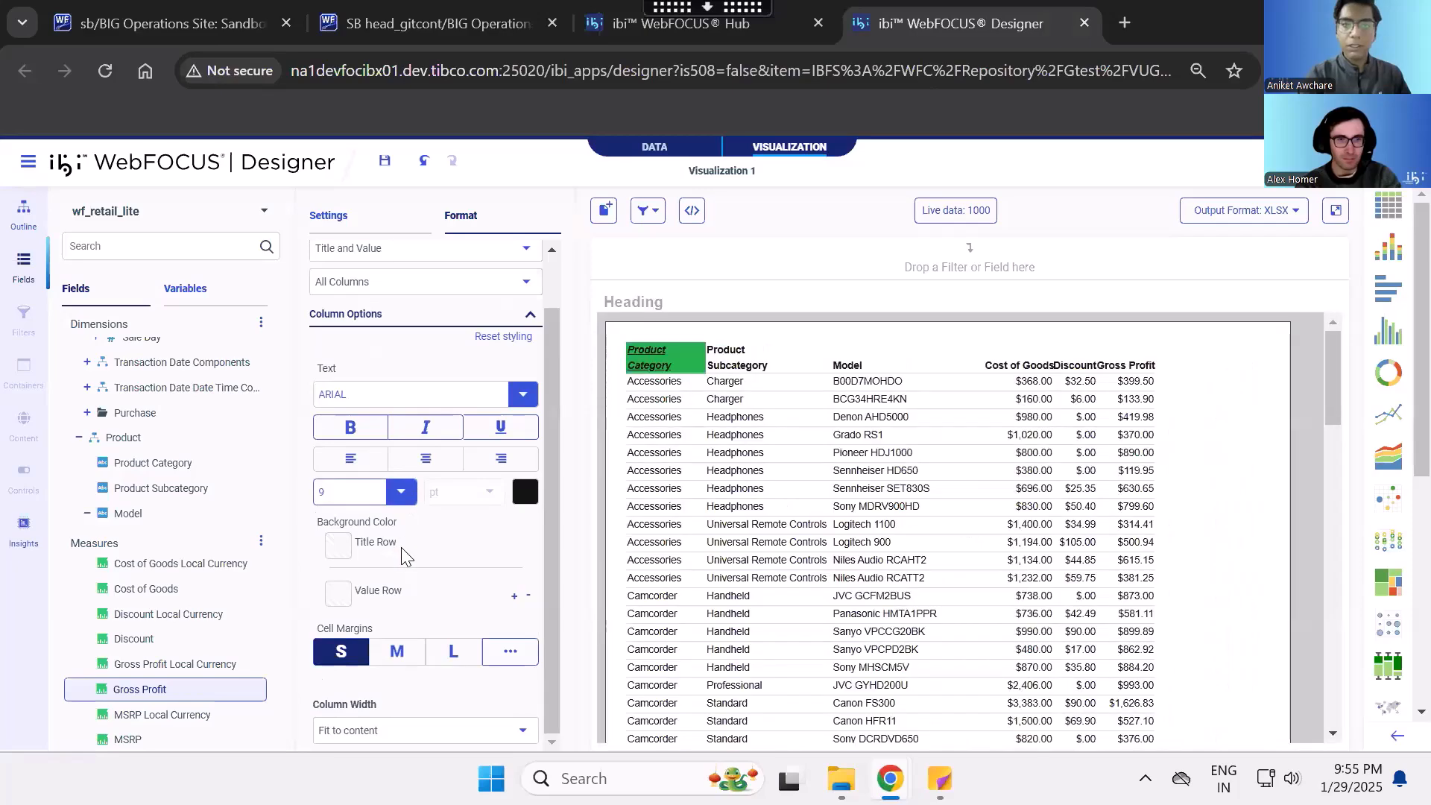
pyautogui.click(401, 652)
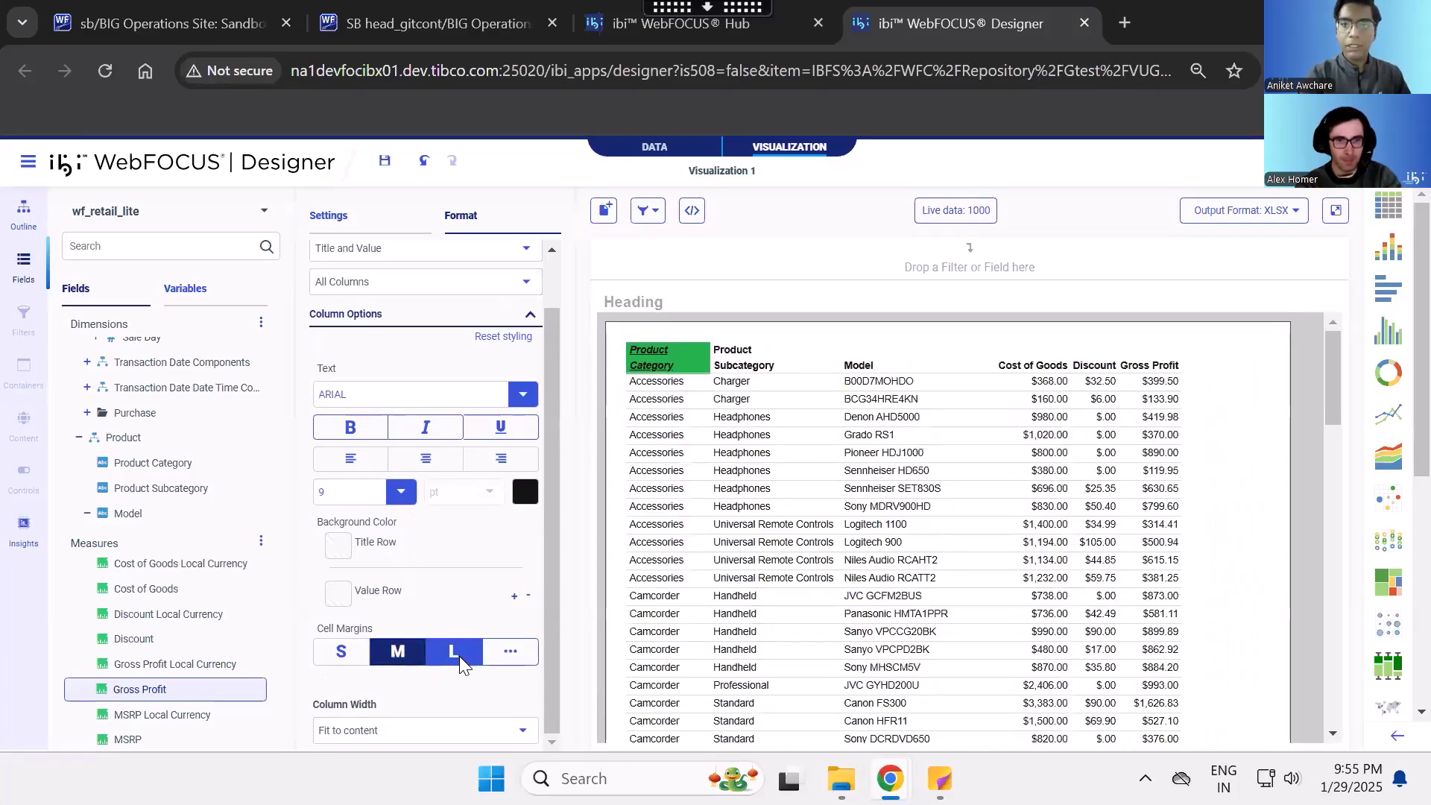
pyautogui.click(459, 656)
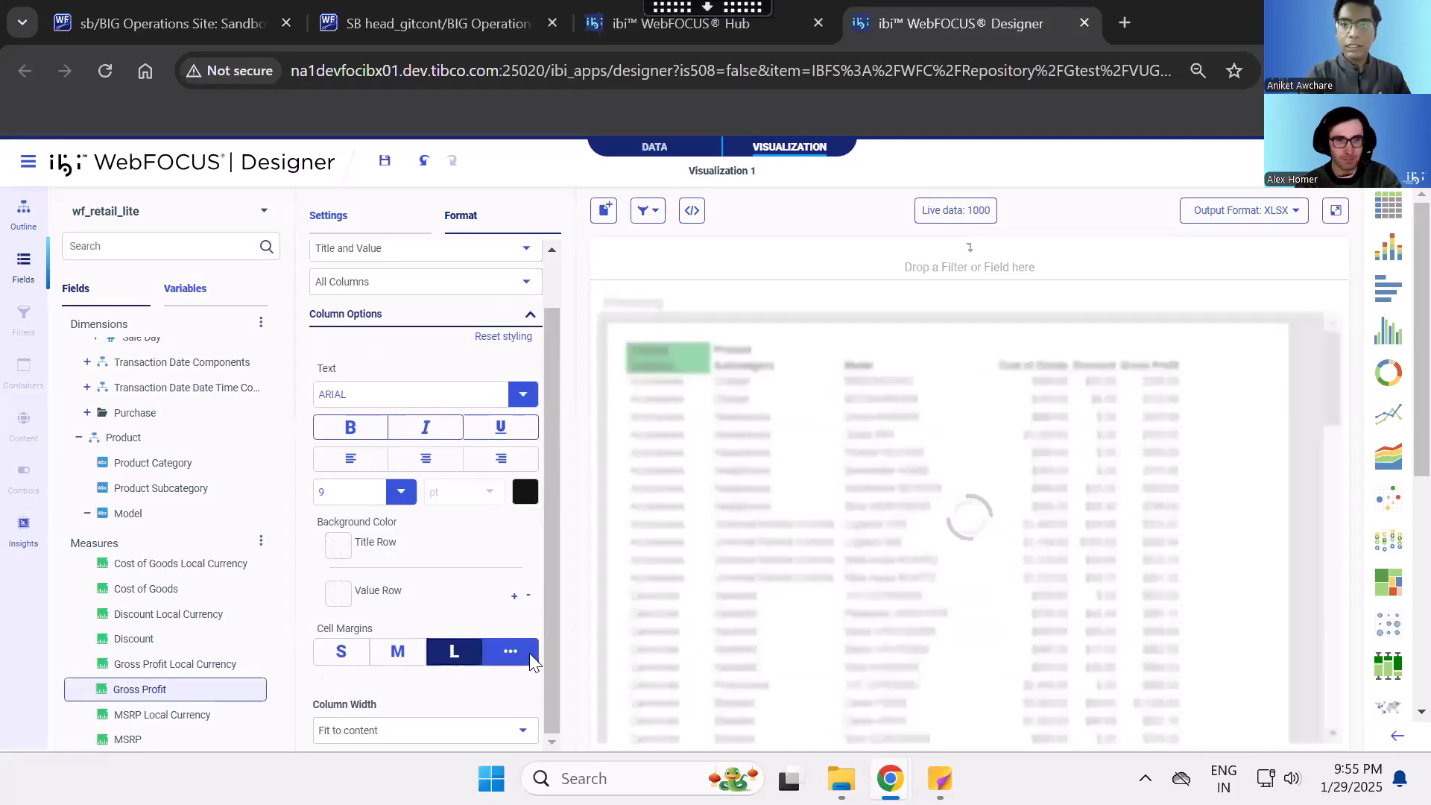
pyautogui.click(525, 653)
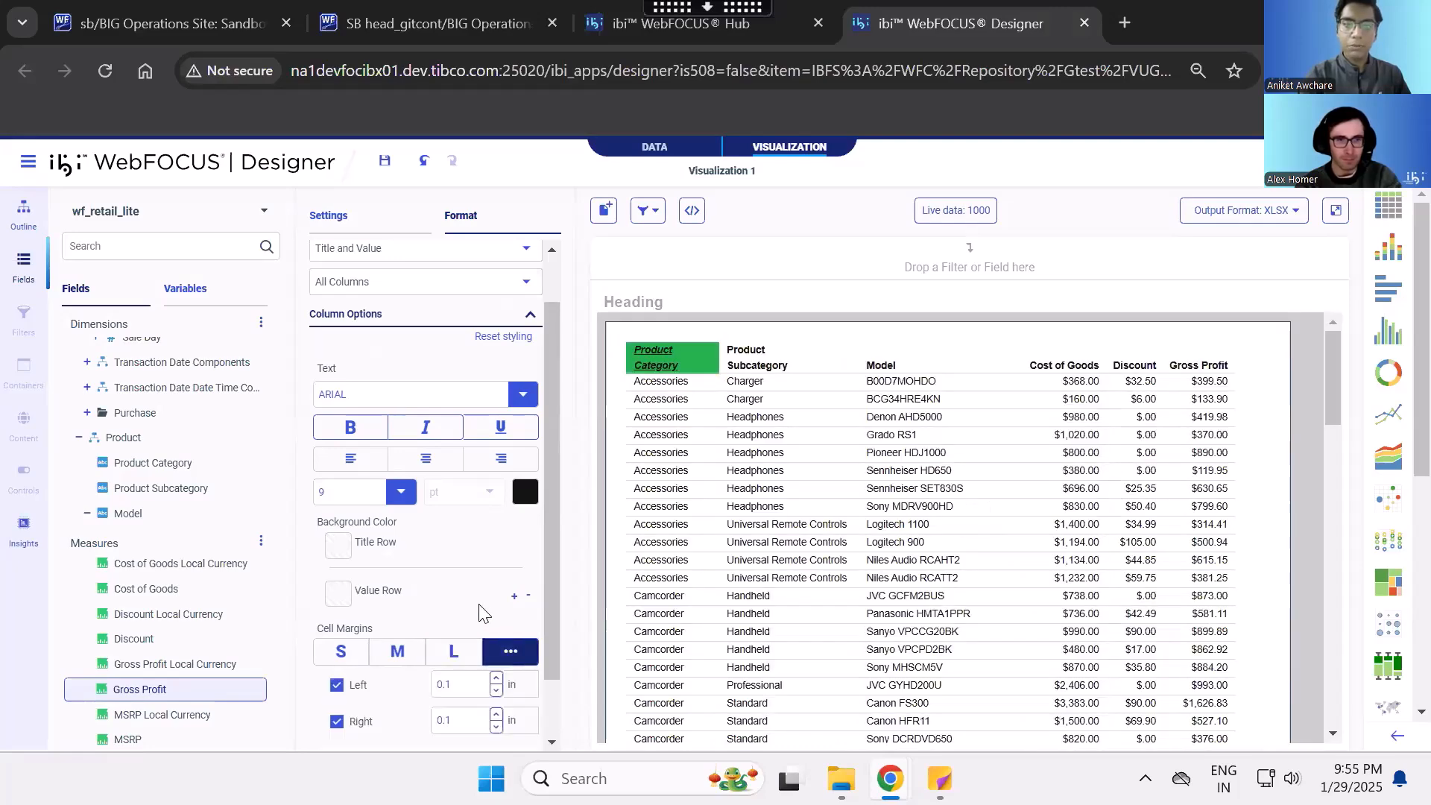
pyautogui.scroll(-1, 481, 612)
pyautogui.scroll(2, 464, 567)
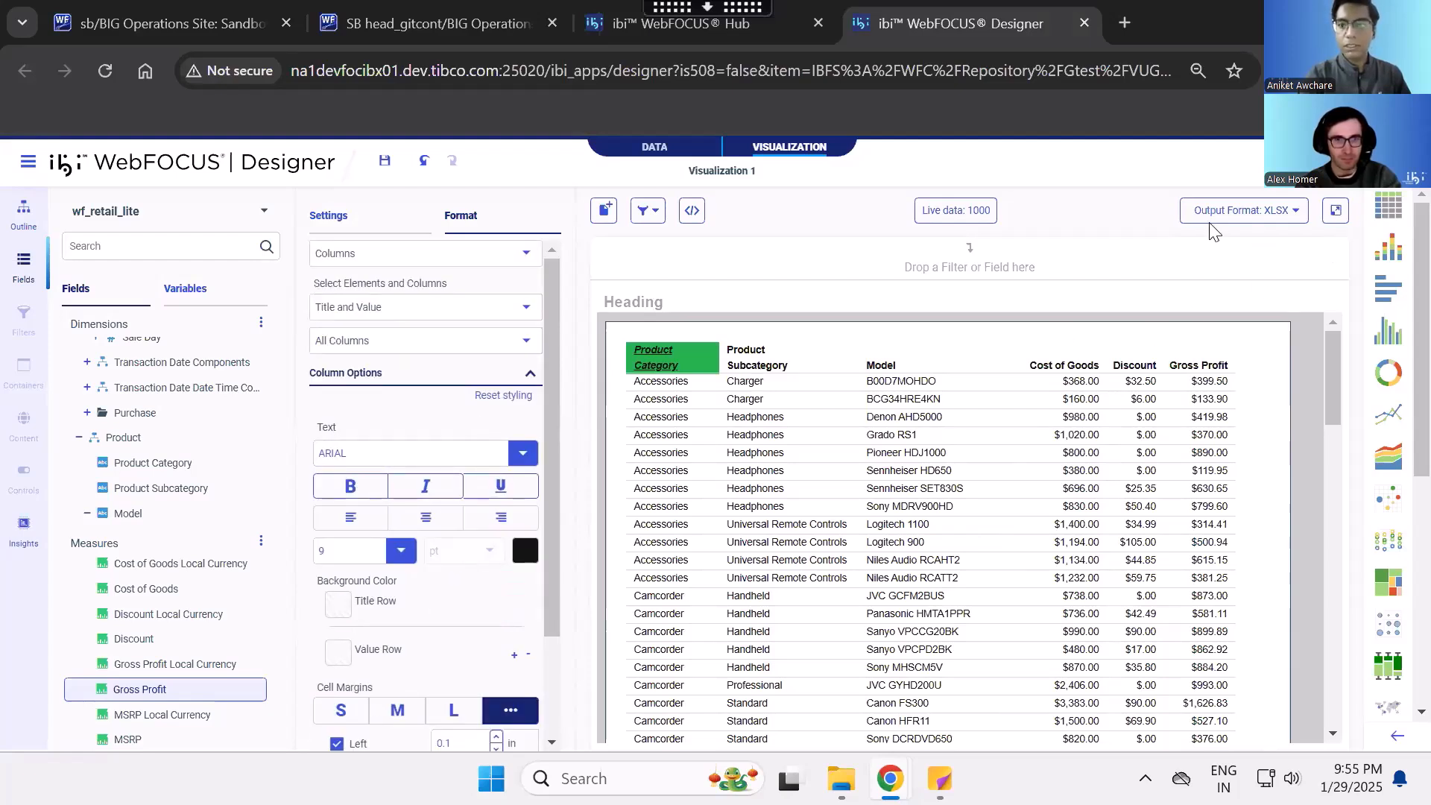
# - Run the report, keep the downloaded vqfi6.xlsx and open it in Excel
pyautogui.click(1336, 212)
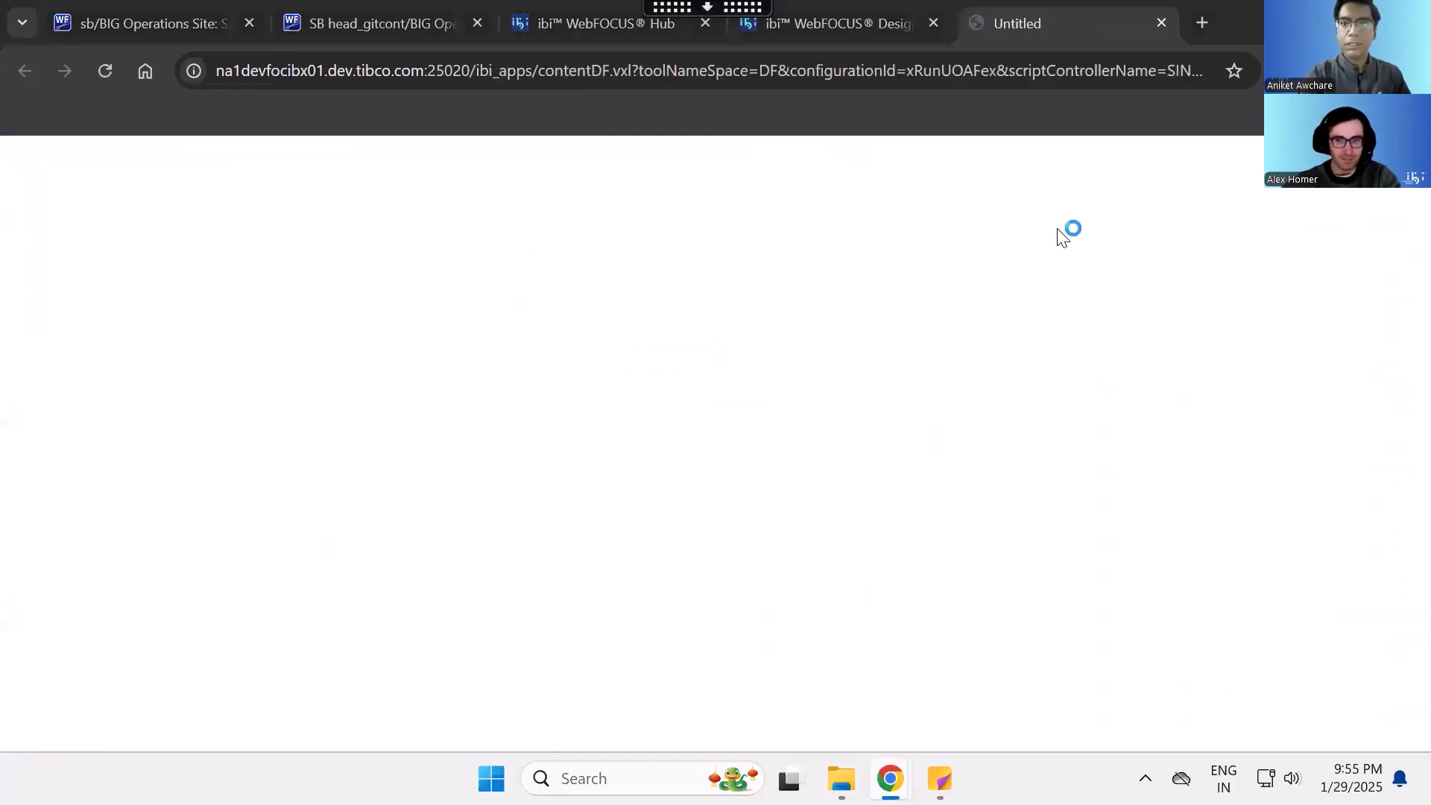
pyautogui.click(546, 495)
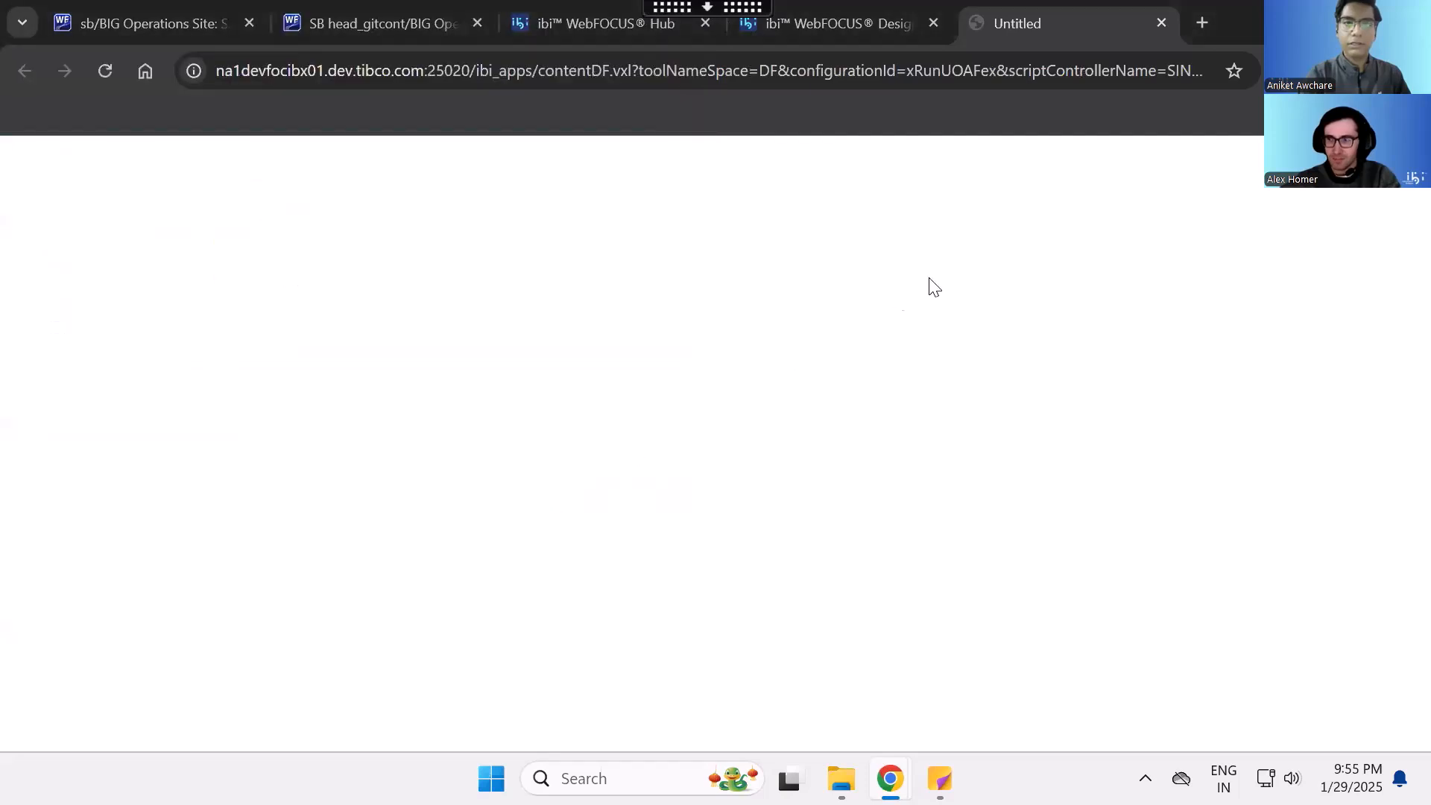
pyautogui.click(1177, 182)
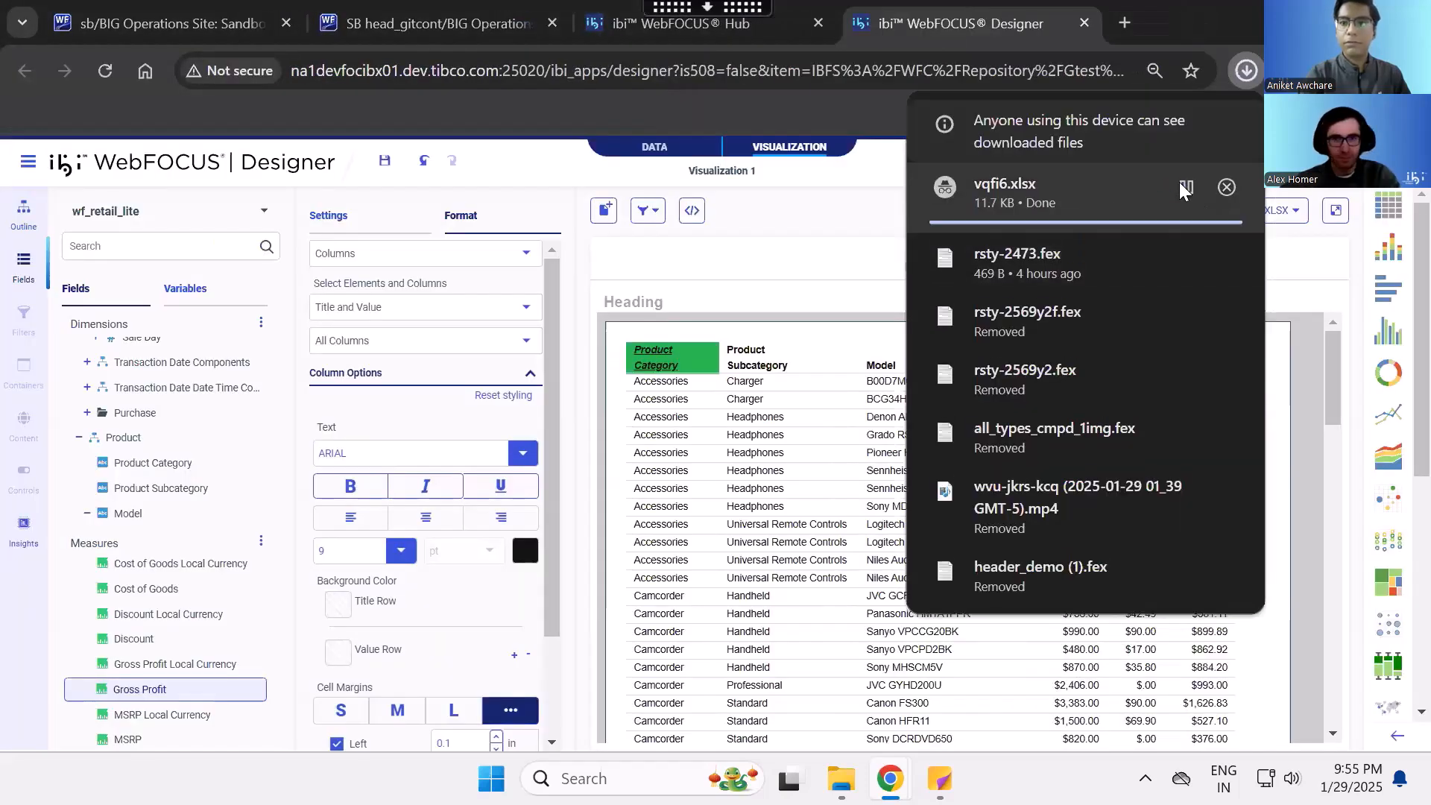
pyautogui.click(1125, 179)
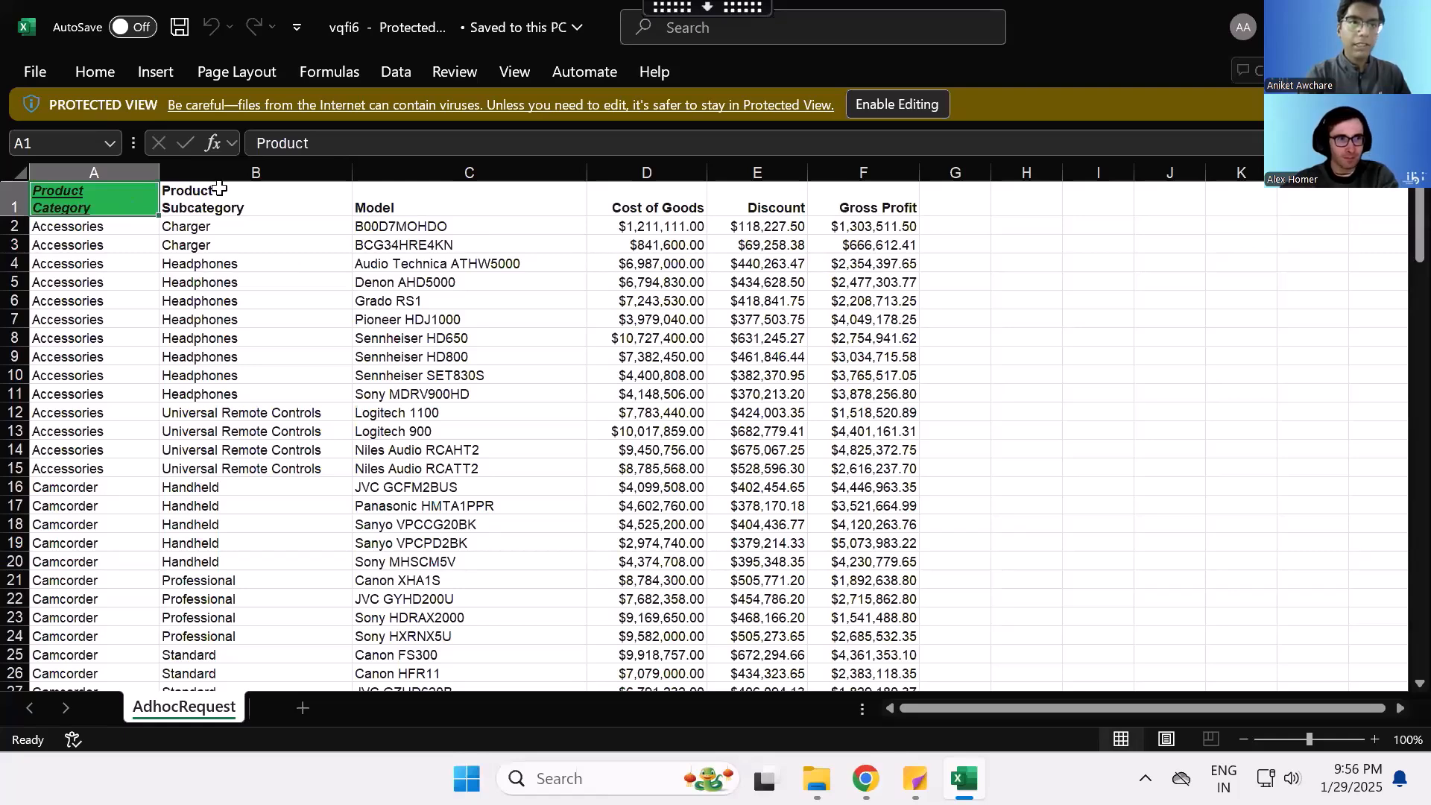
# - Enable editing in the exported workbook and inspect the Product Category title cell and the first value below it
pyautogui.click(874, 105)
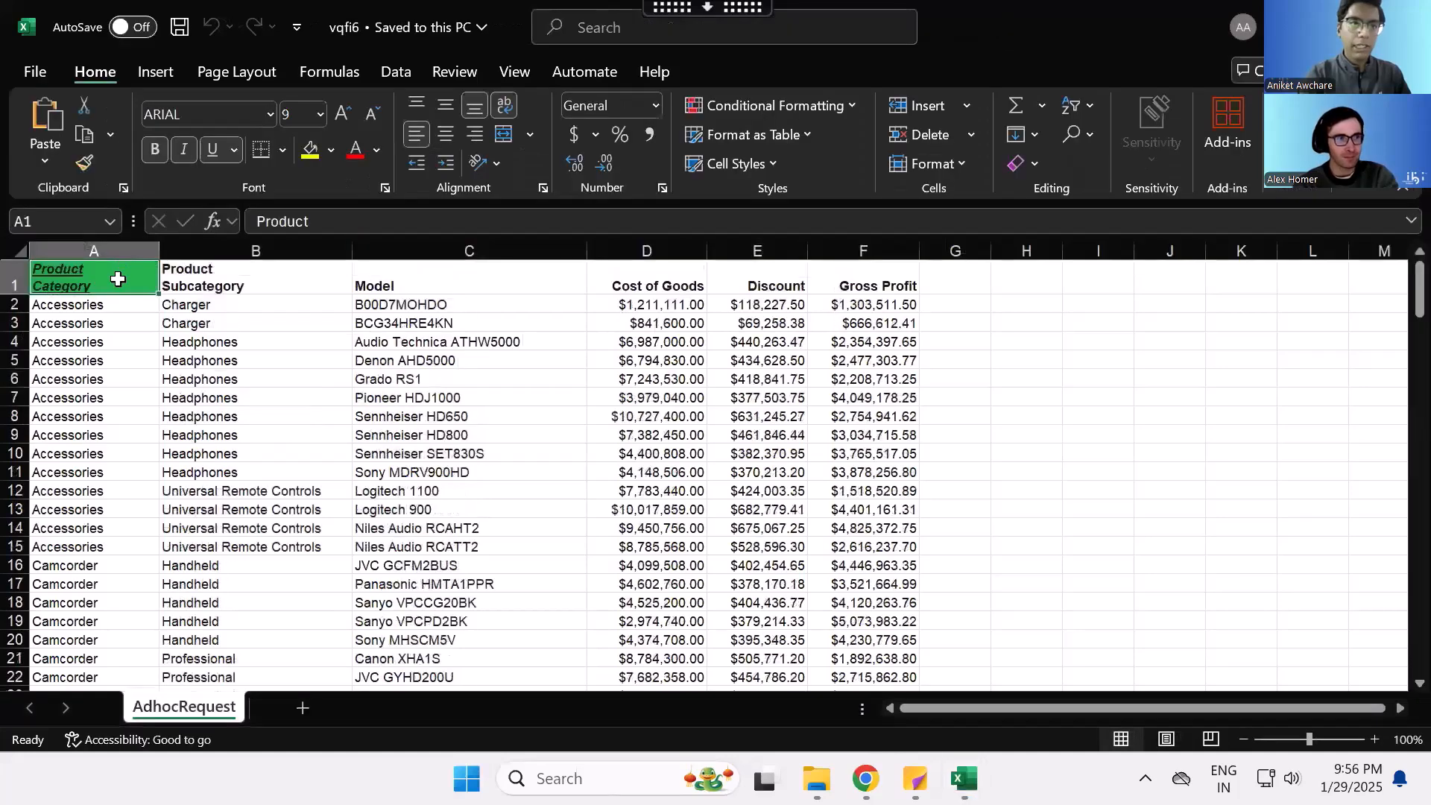
pyautogui.doubleClick(117, 279)
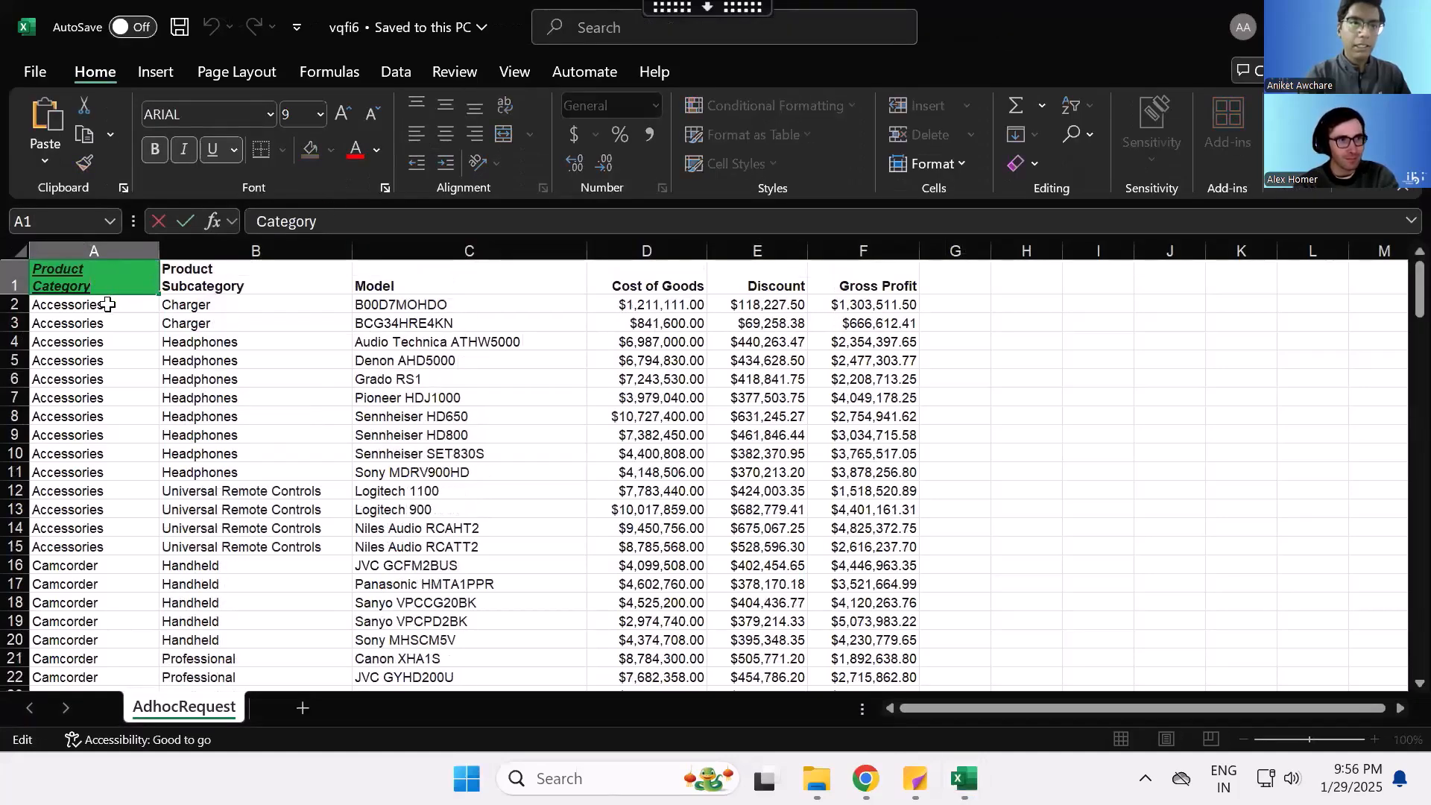
pyautogui.click(108, 304)
pyautogui.click(88, 271)
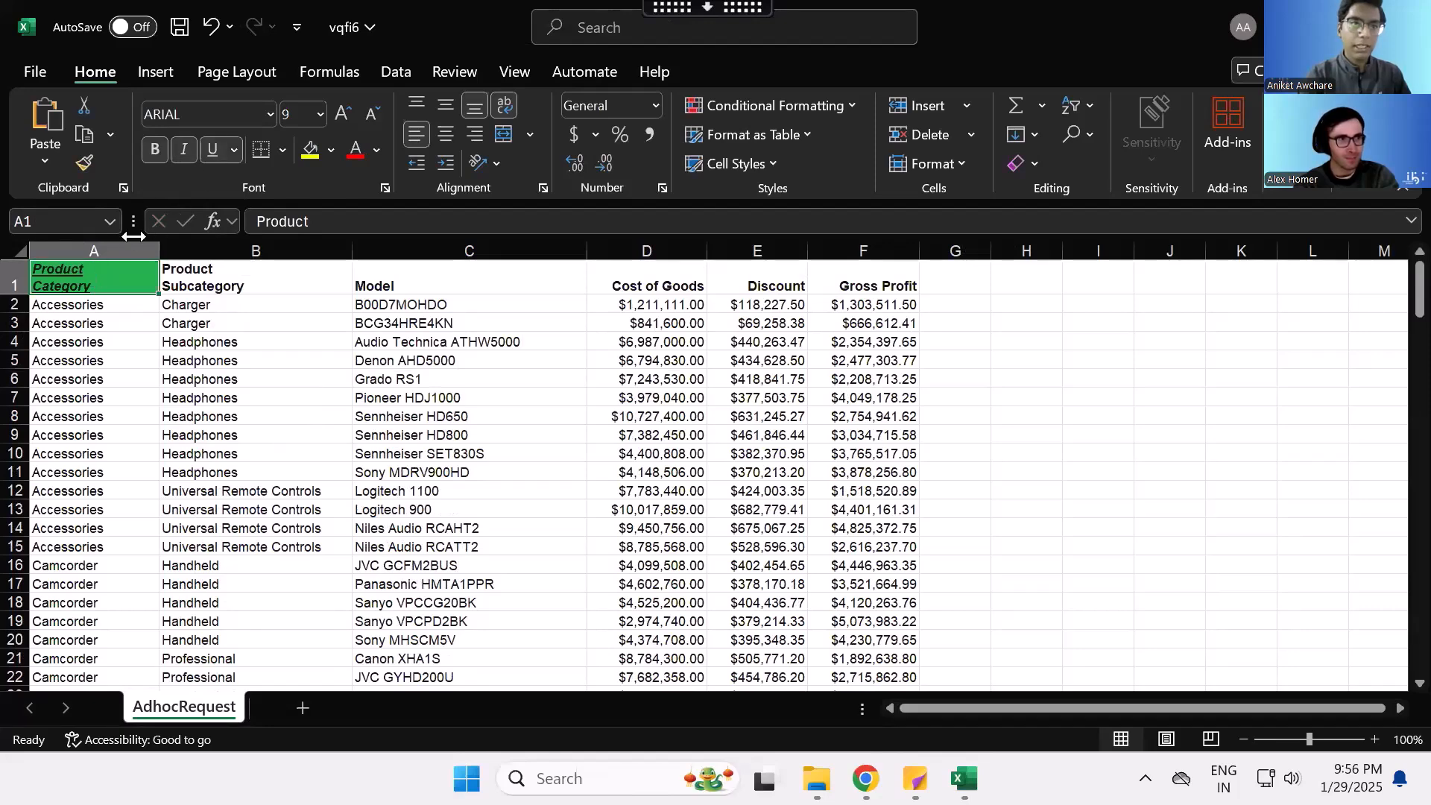
pyautogui.click(135, 305)
# - Look through the exported data rows, then close the workbook without saving
pyautogui.scroll(-10, 272, 401)
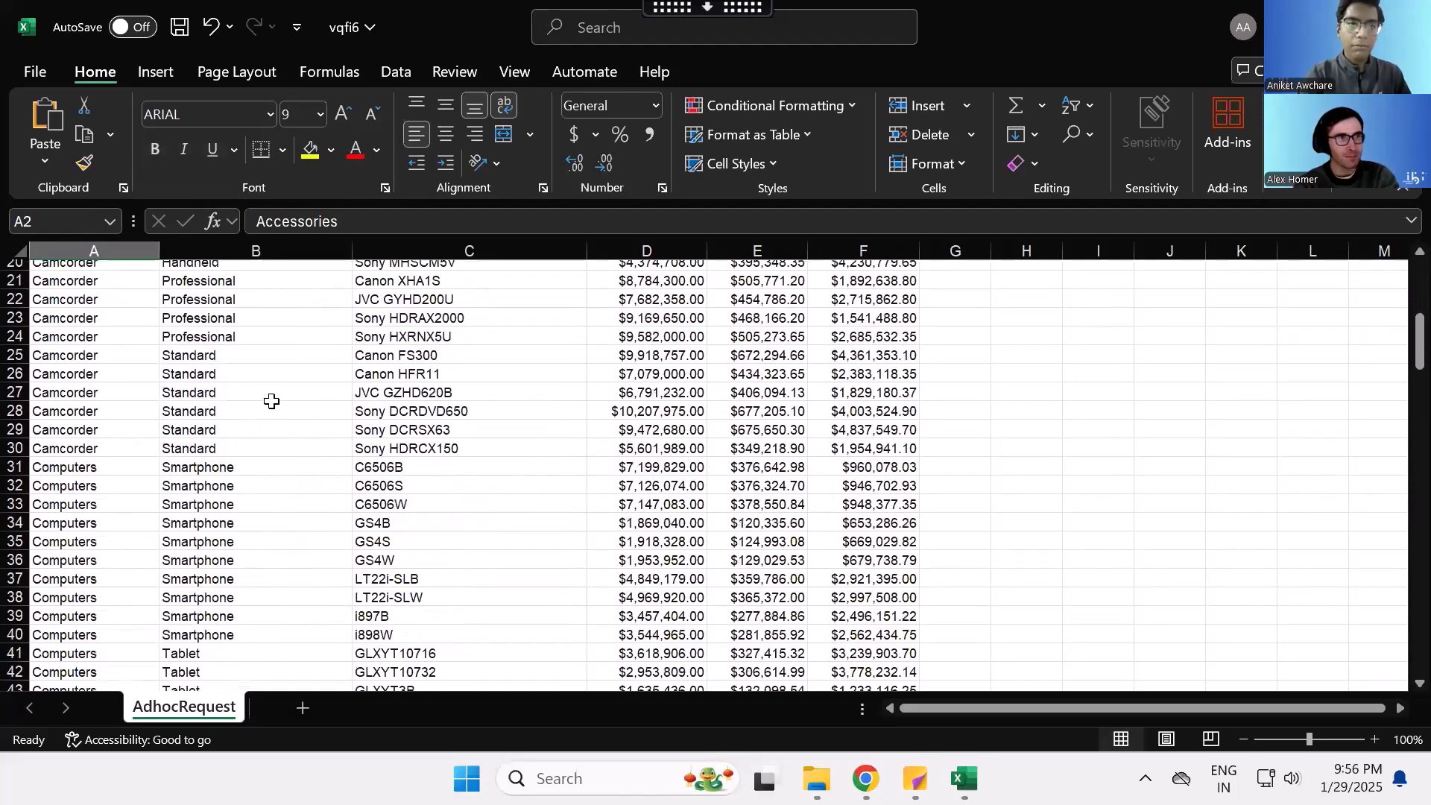
pyautogui.scroll(10, 341, 504)
pyautogui.moveTo(838, 341); pyautogui.dragTo(536, 340)
pyautogui.click(1405, 26)
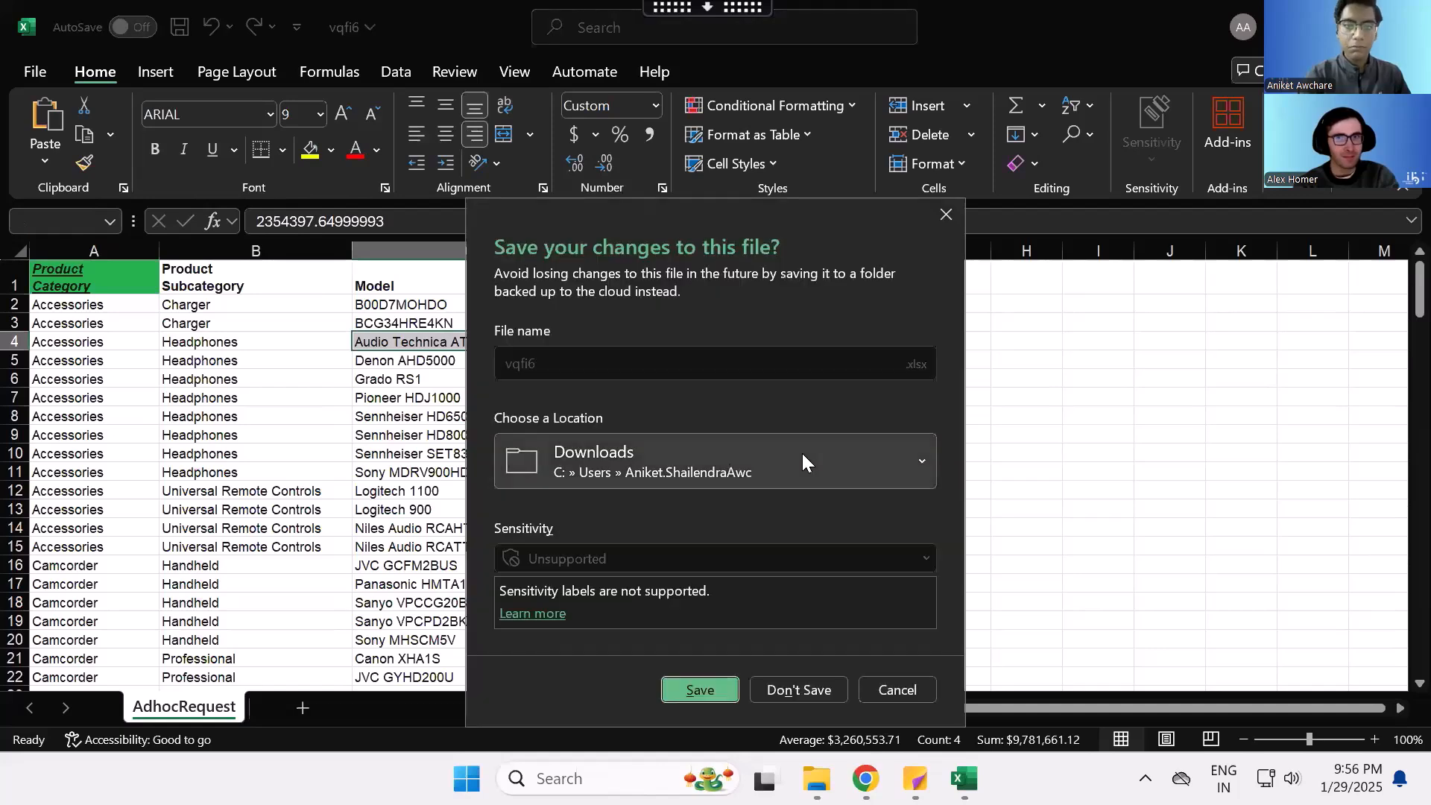
pyautogui.click(834, 687)
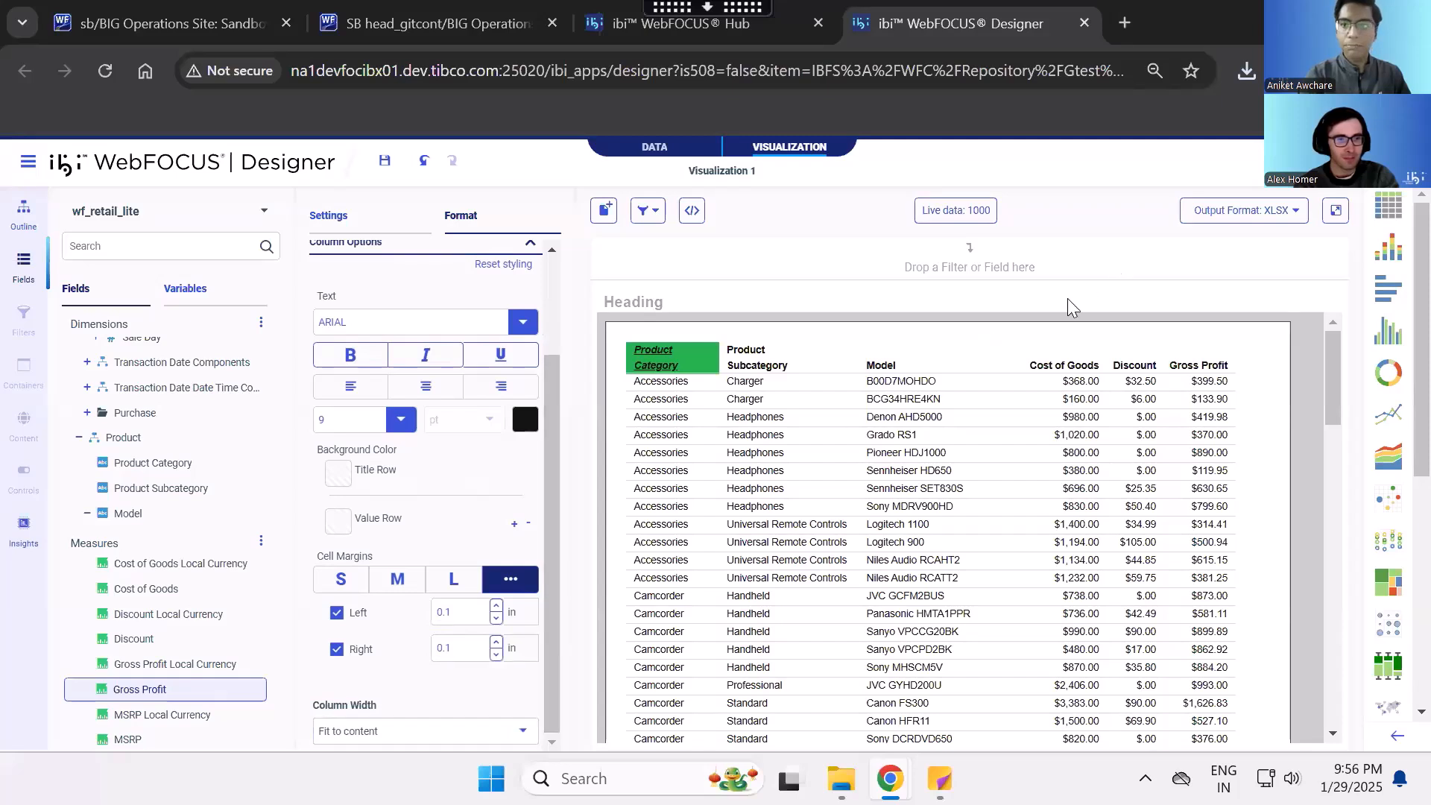
# - Set the column width of all columns to Custom width, Truncated, at 0.5 inch
pyautogui.click(522, 733)
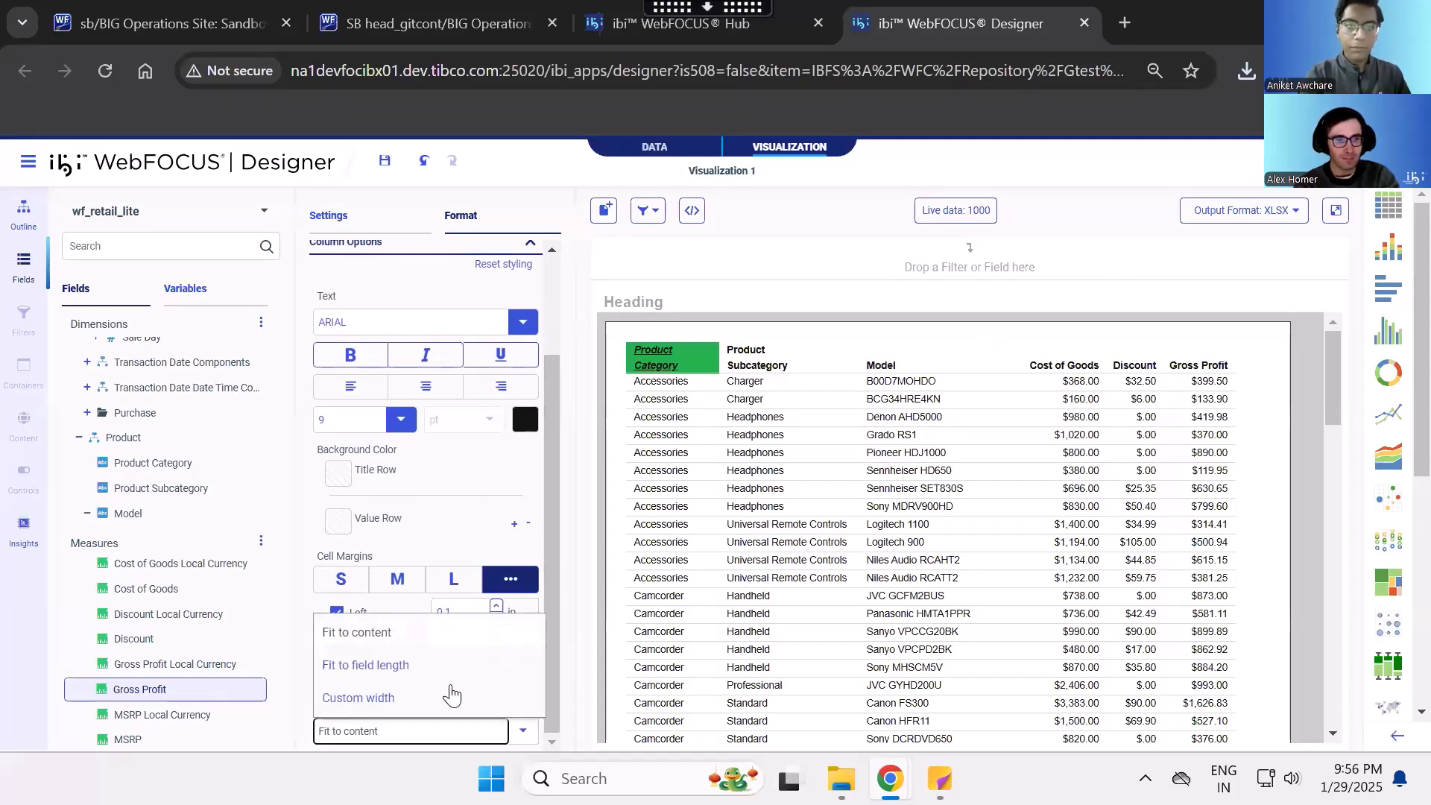
pyautogui.click(417, 697)
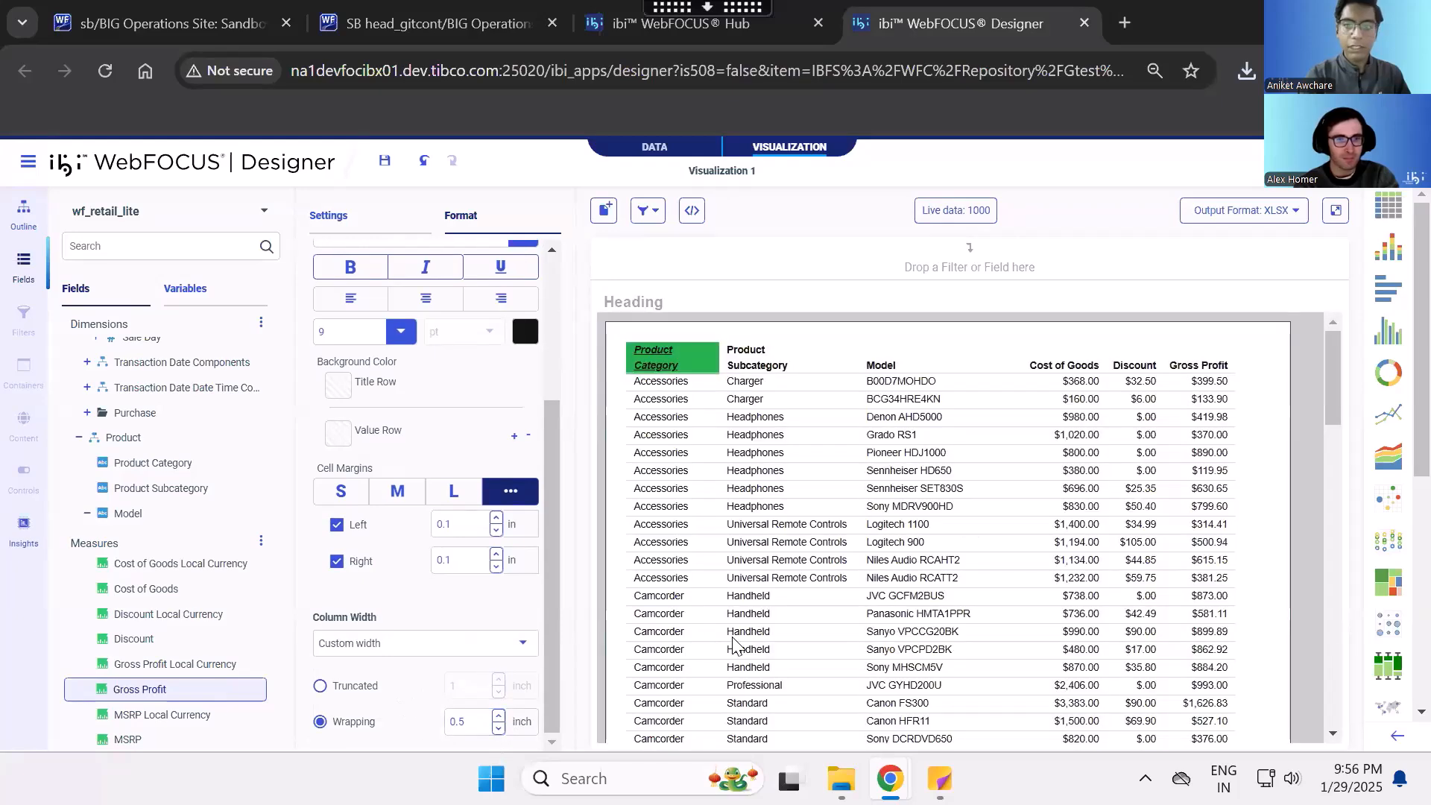
pyautogui.click(320, 685)
pyautogui.click(475, 686)
pyautogui.press('BackSpace')
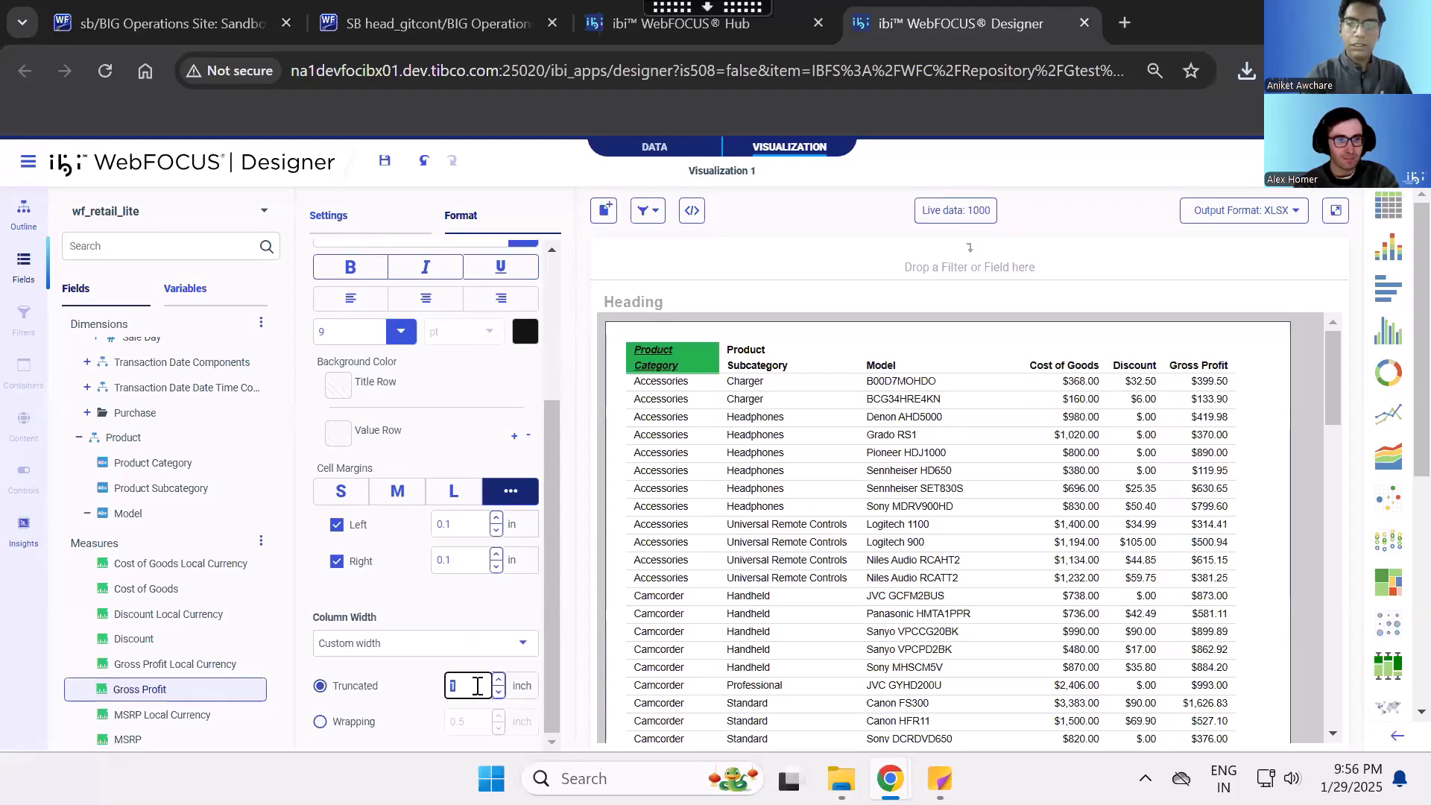
pyautogui.write('2')
pyautogui.write('.')
pyautogui.write('5')
pyautogui.click(451, 601)
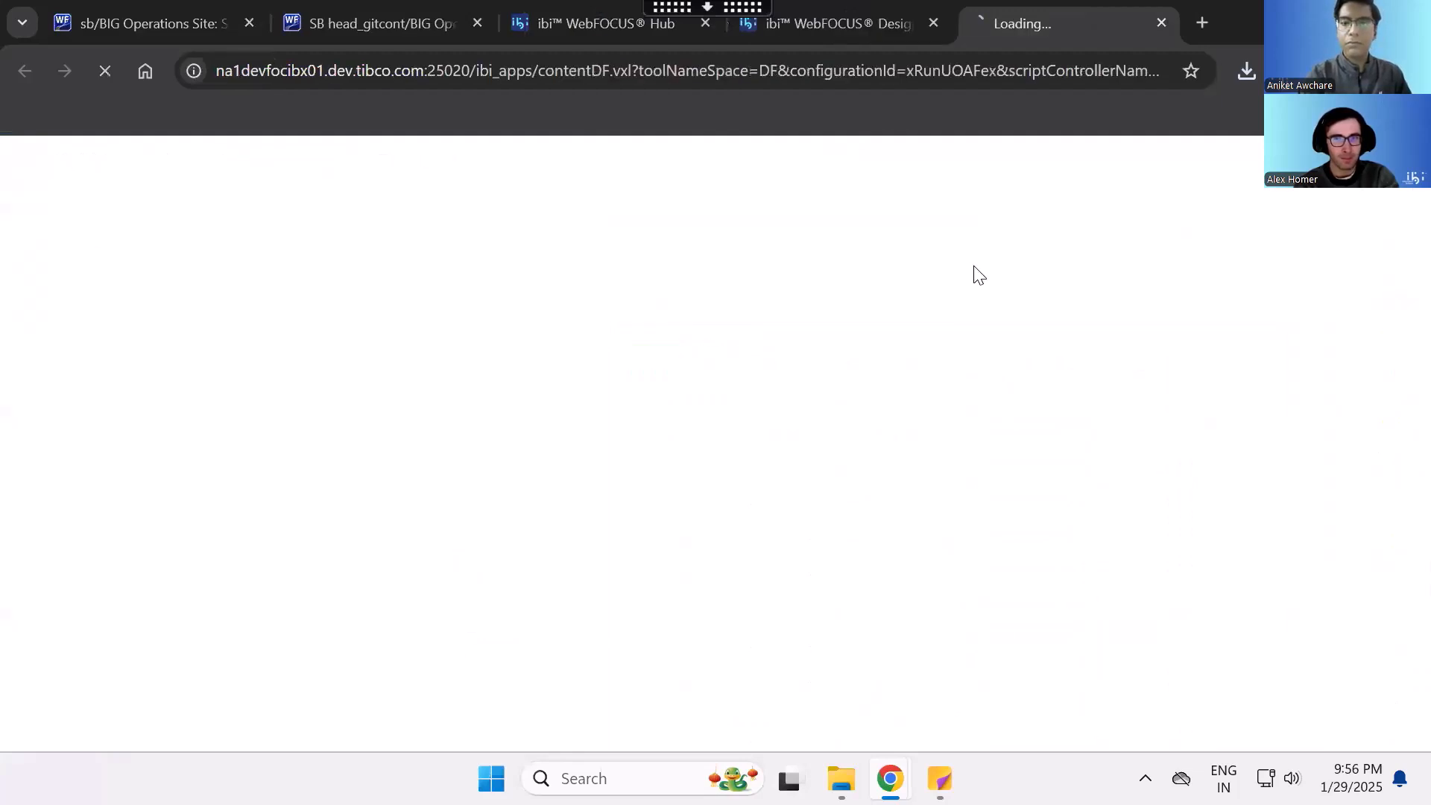
# - Run the report again, keep the blocked download jkxc9.xlsx and open it in Excel
pyautogui.click(545, 496)
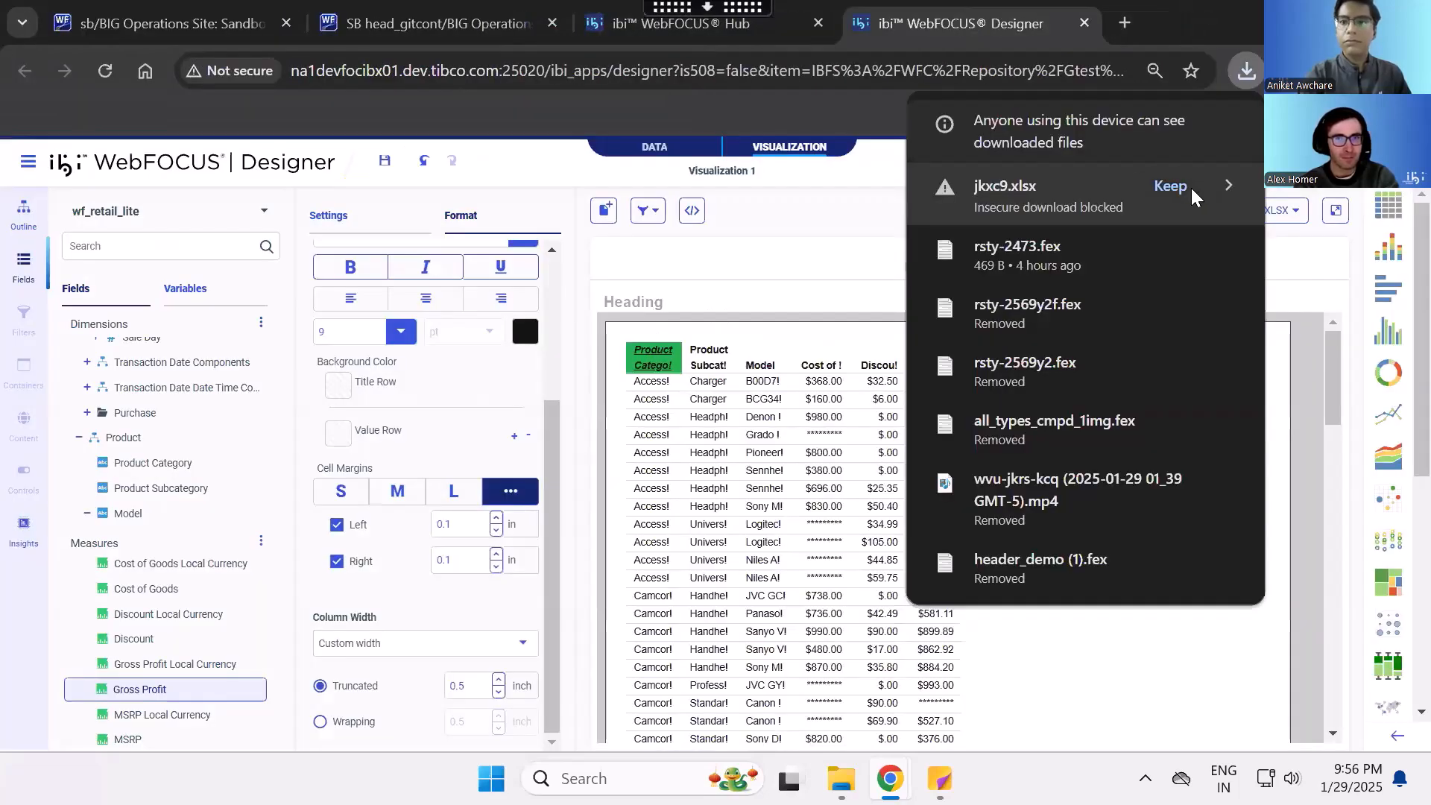
pyautogui.click(1191, 188)
pyautogui.click(1072, 187)
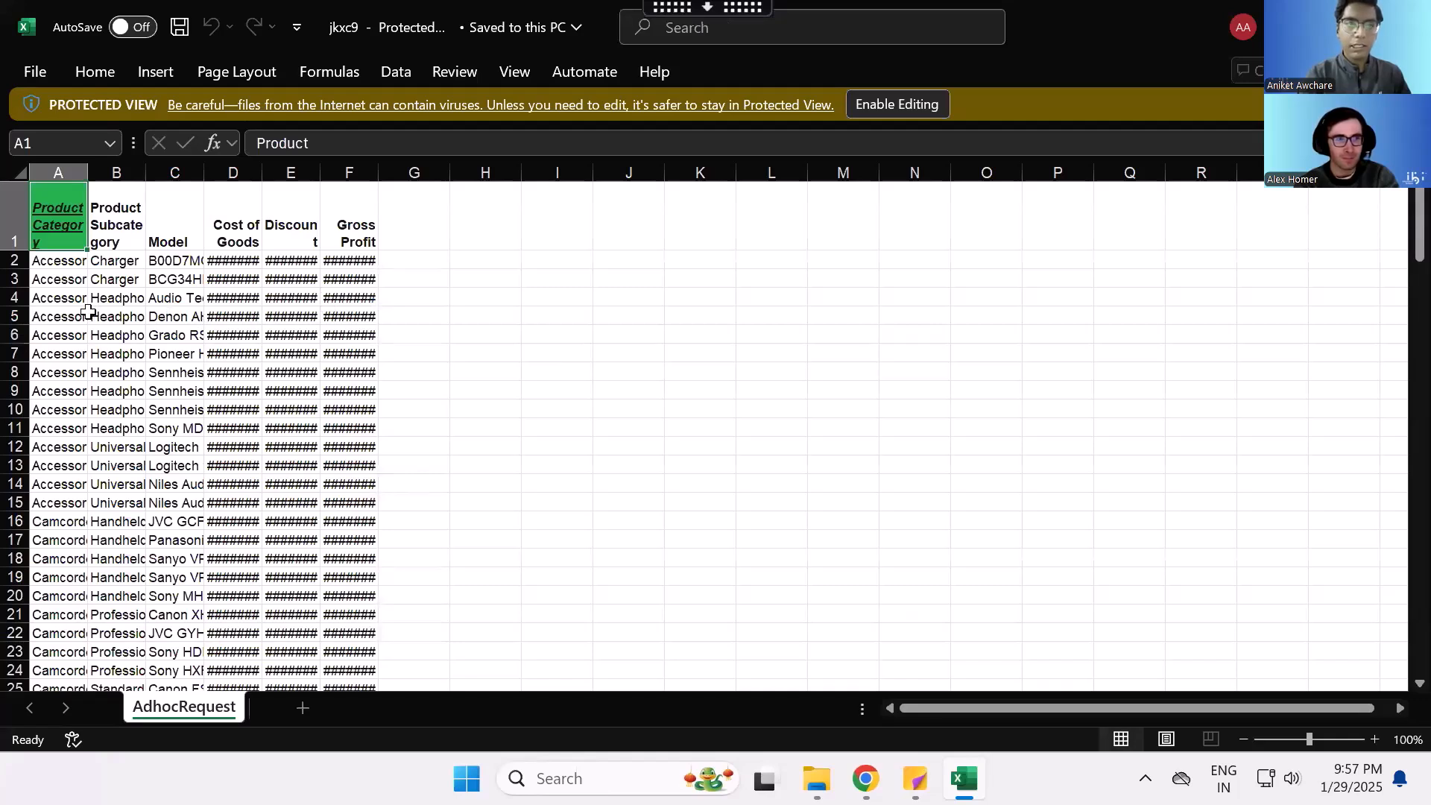
# - Inspect the column titles in the exported workbook's header row and compare them with the report in WebFOCUS Designer
pyautogui.moveTo(63, 214); pyautogui.dragTo(339, 236)
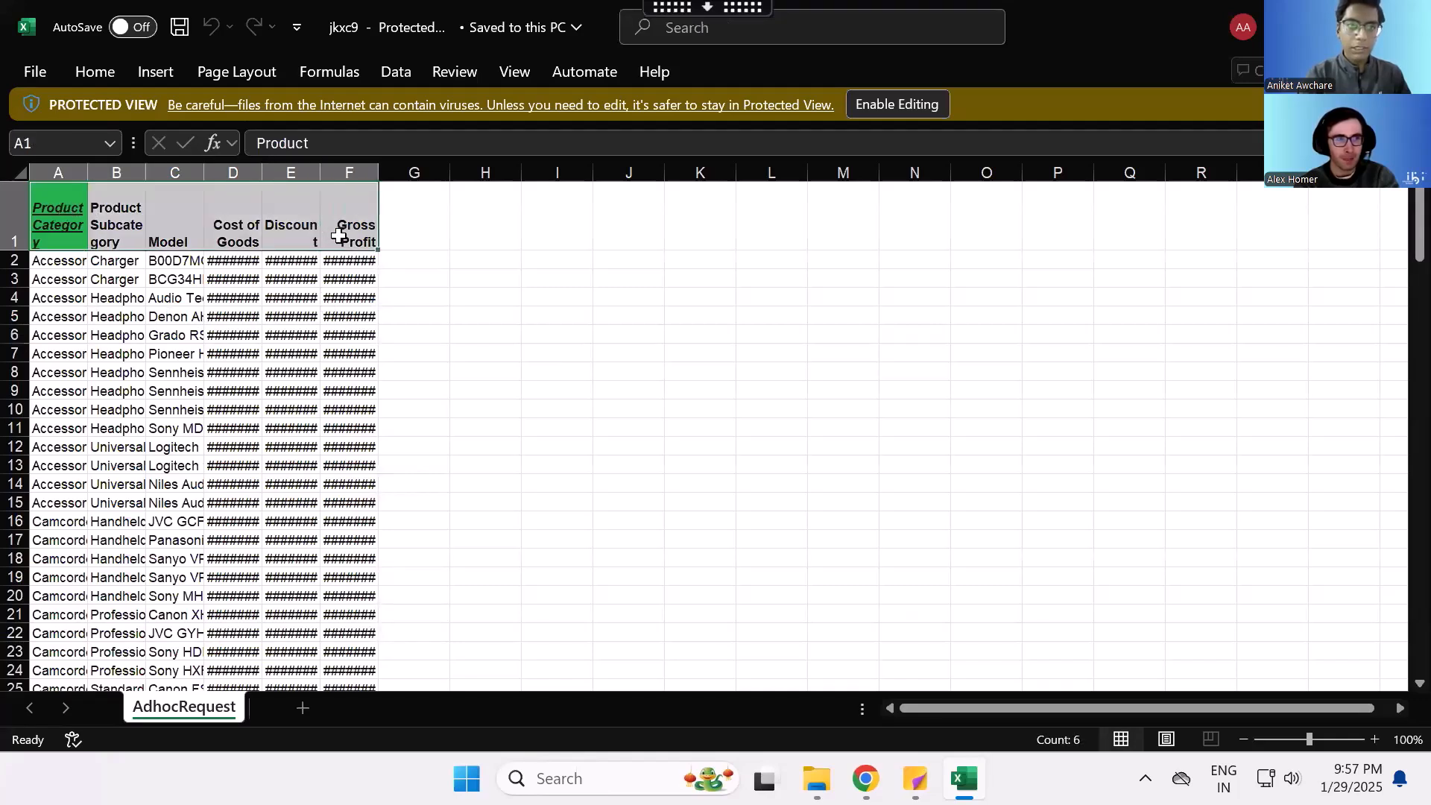
pyautogui.click(170, 264)
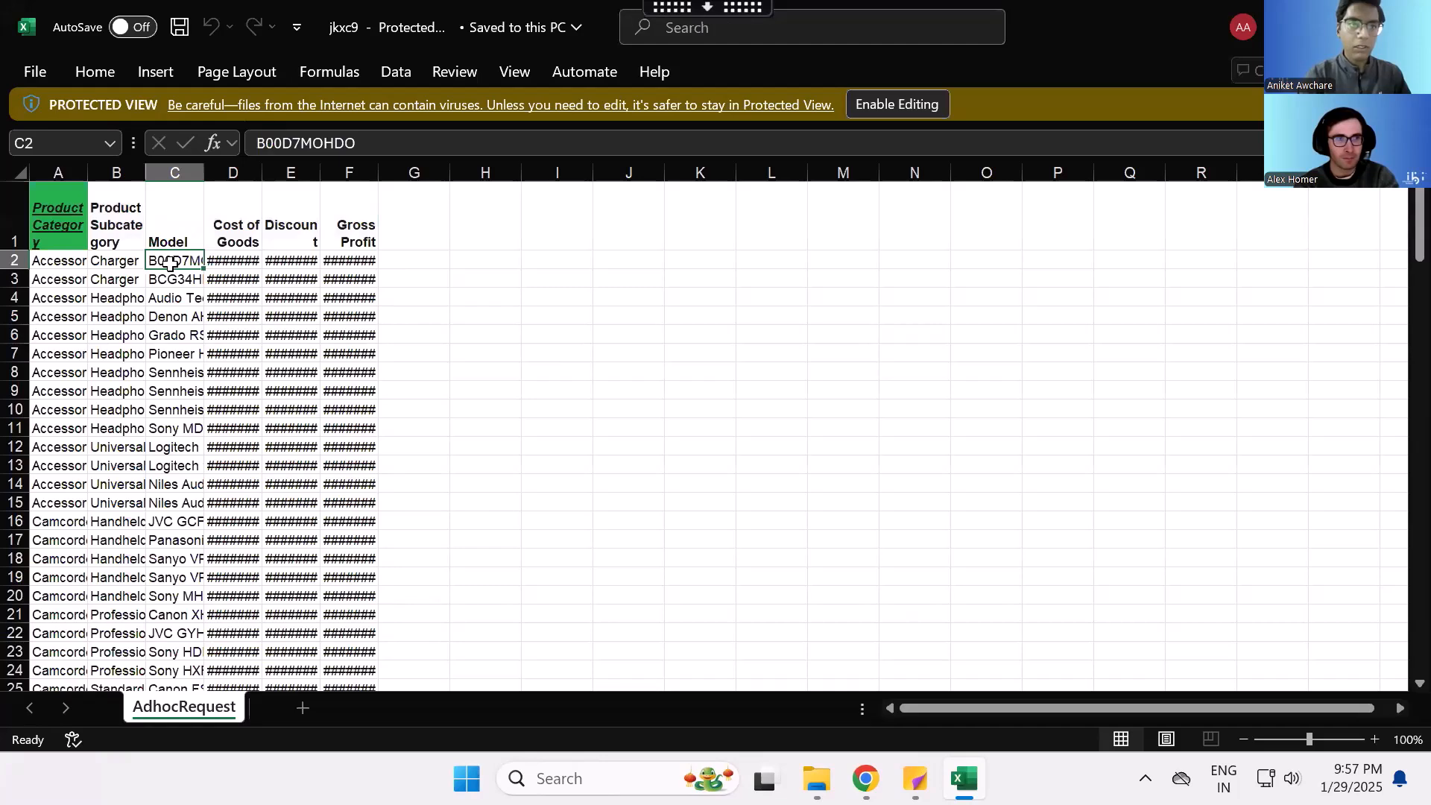
pyautogui.moveTo(68, 217); pyautogui.dragTo(348, 230)
pyautogui.click(348, 230)
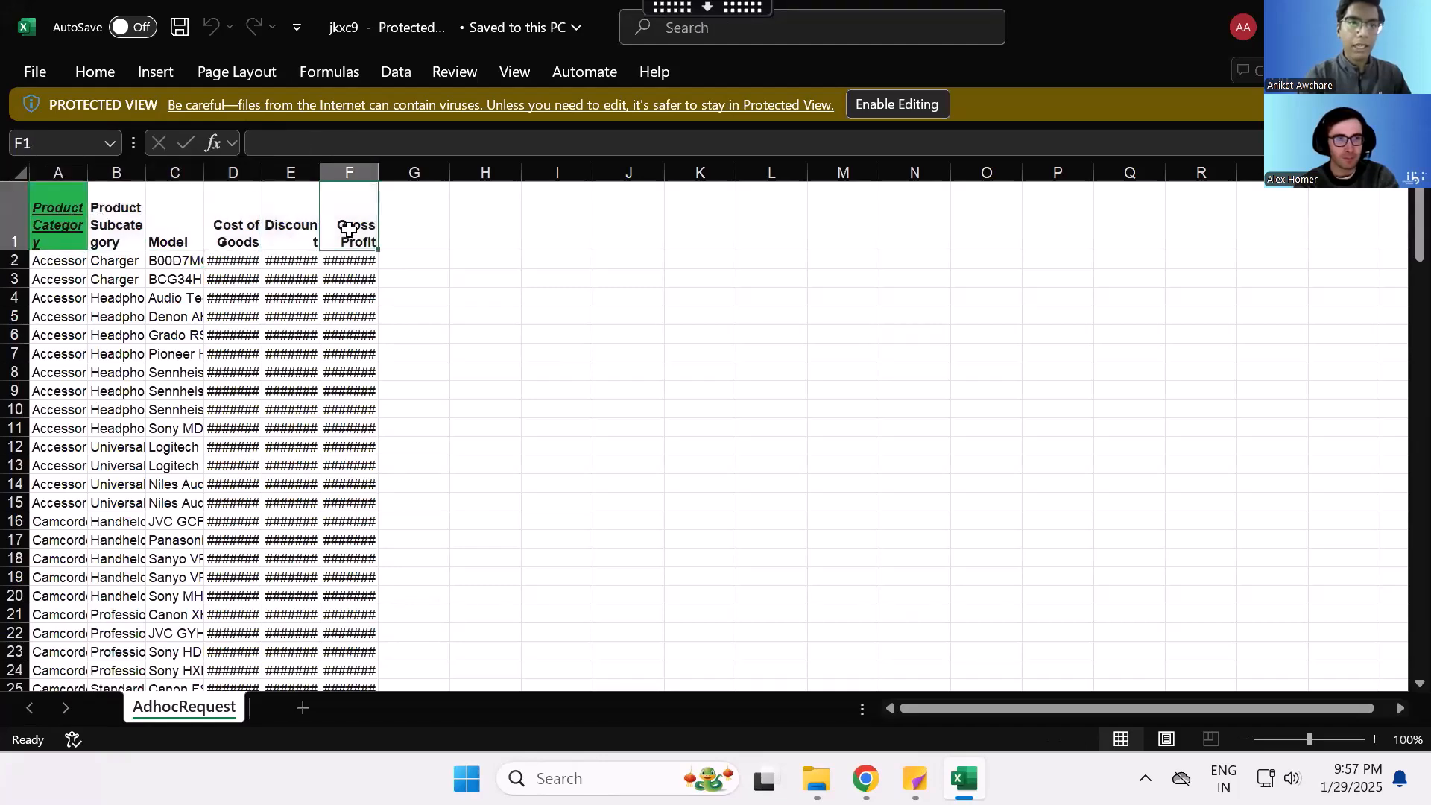
pyautogui.moveTo(865, 779)
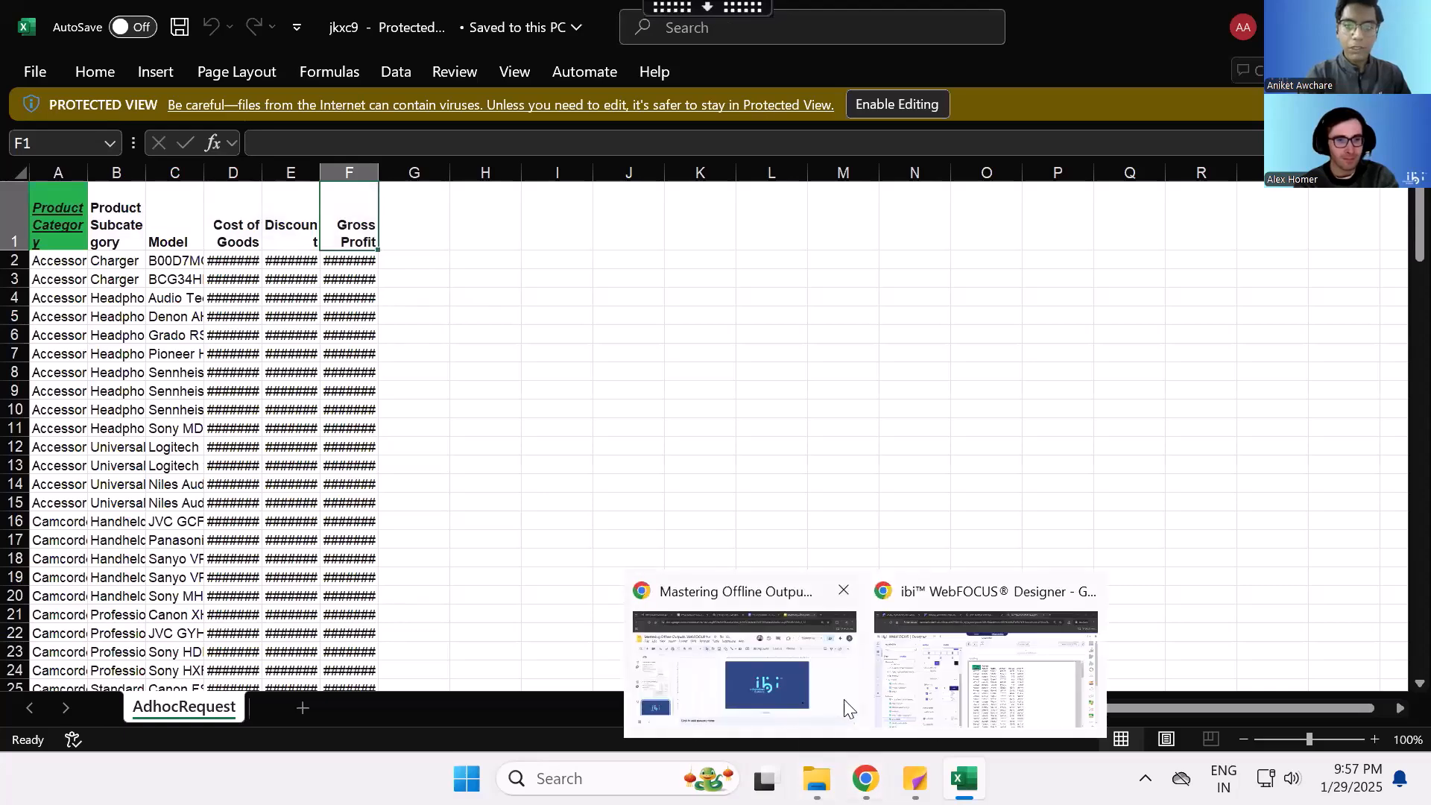
pyautogui.click(924, 700)
pyautogui.moveTo(964, 779)
pyautogui.click(945, 656)
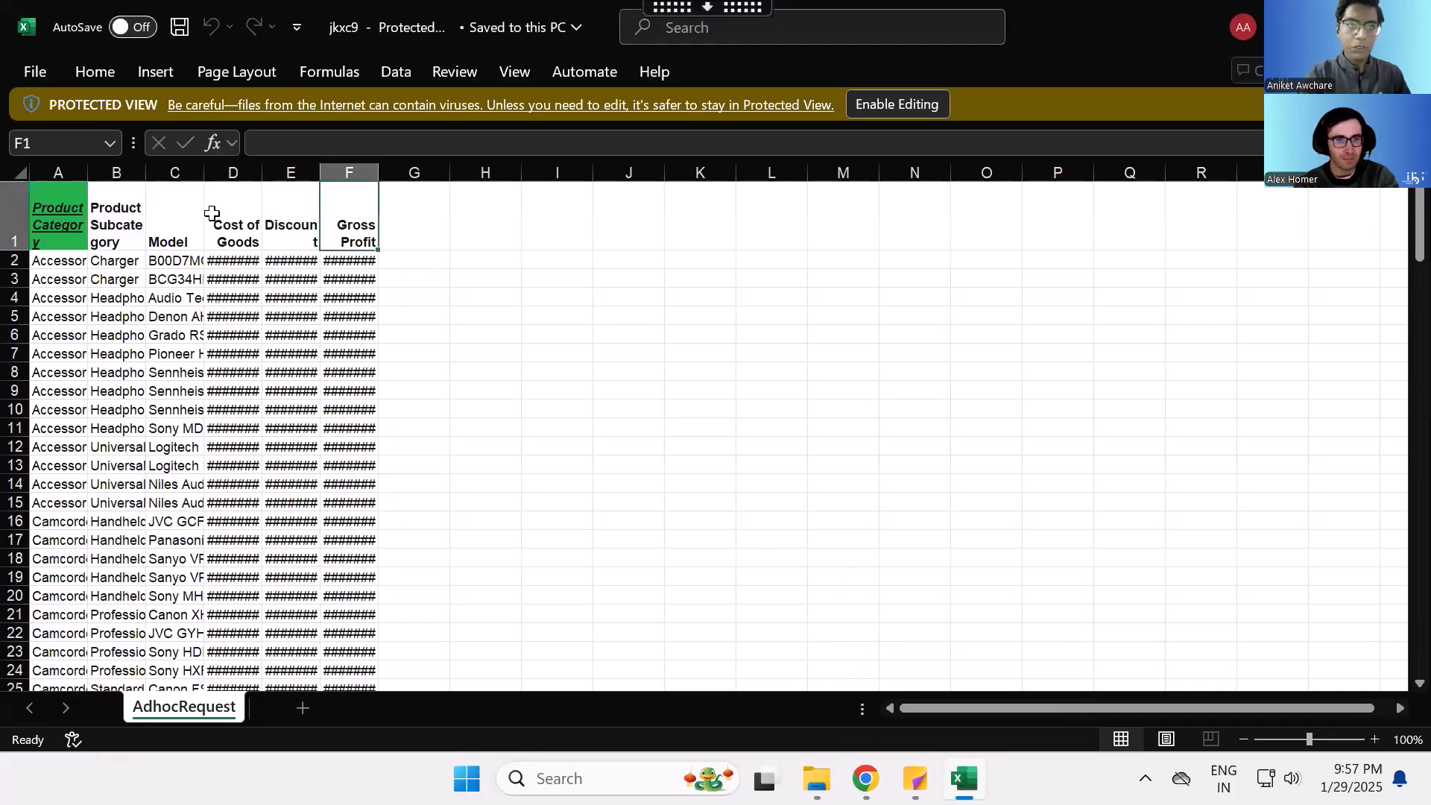
# - Widen the Model, Cost of Goods, Discount and Gross Profit columns to read their full values, then close the workbook
pyautogui.click(230, 274)
pyautogui.moveTo(262, 176); pyautogui.dragTo(662, 177)
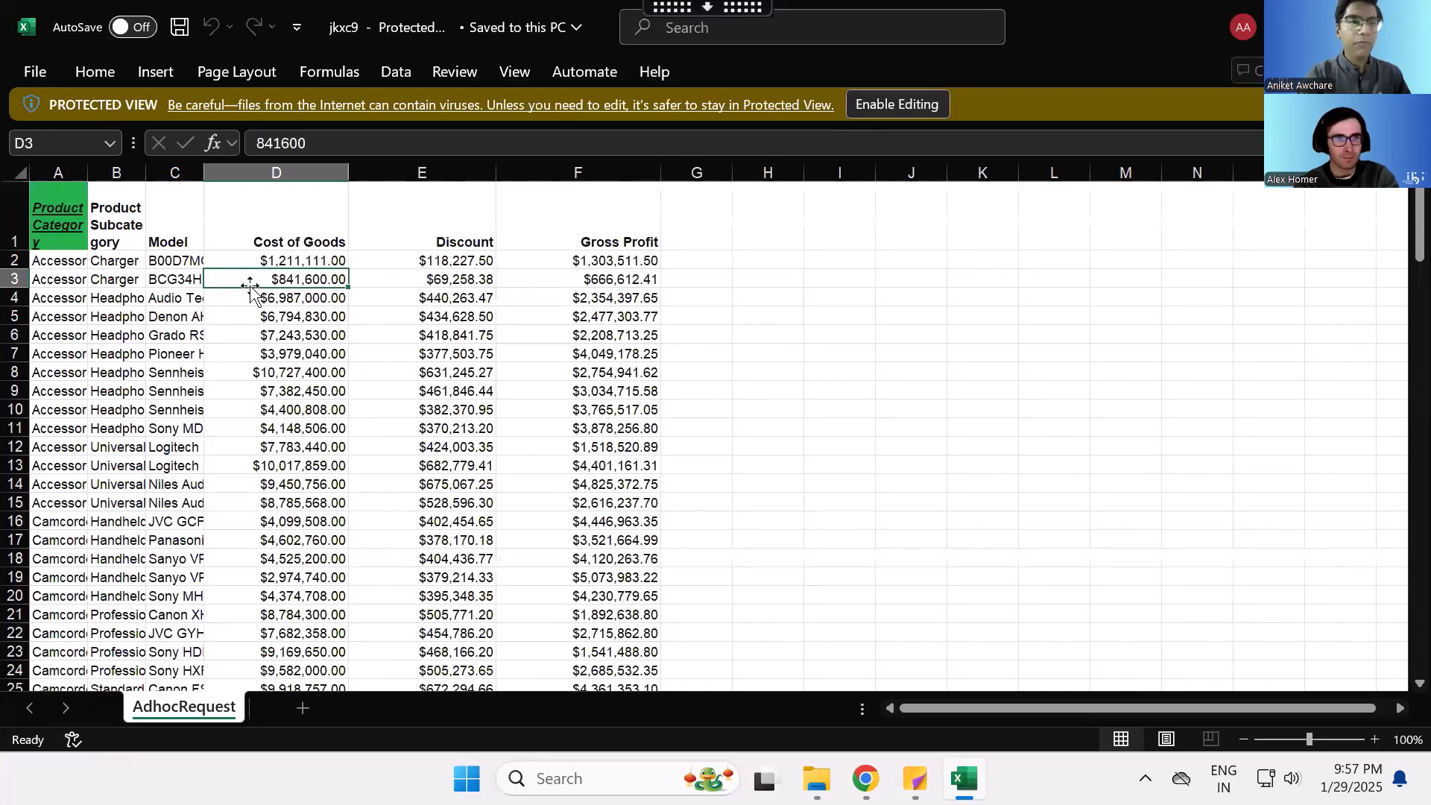
pyautogui.doubleClick(203, 171)
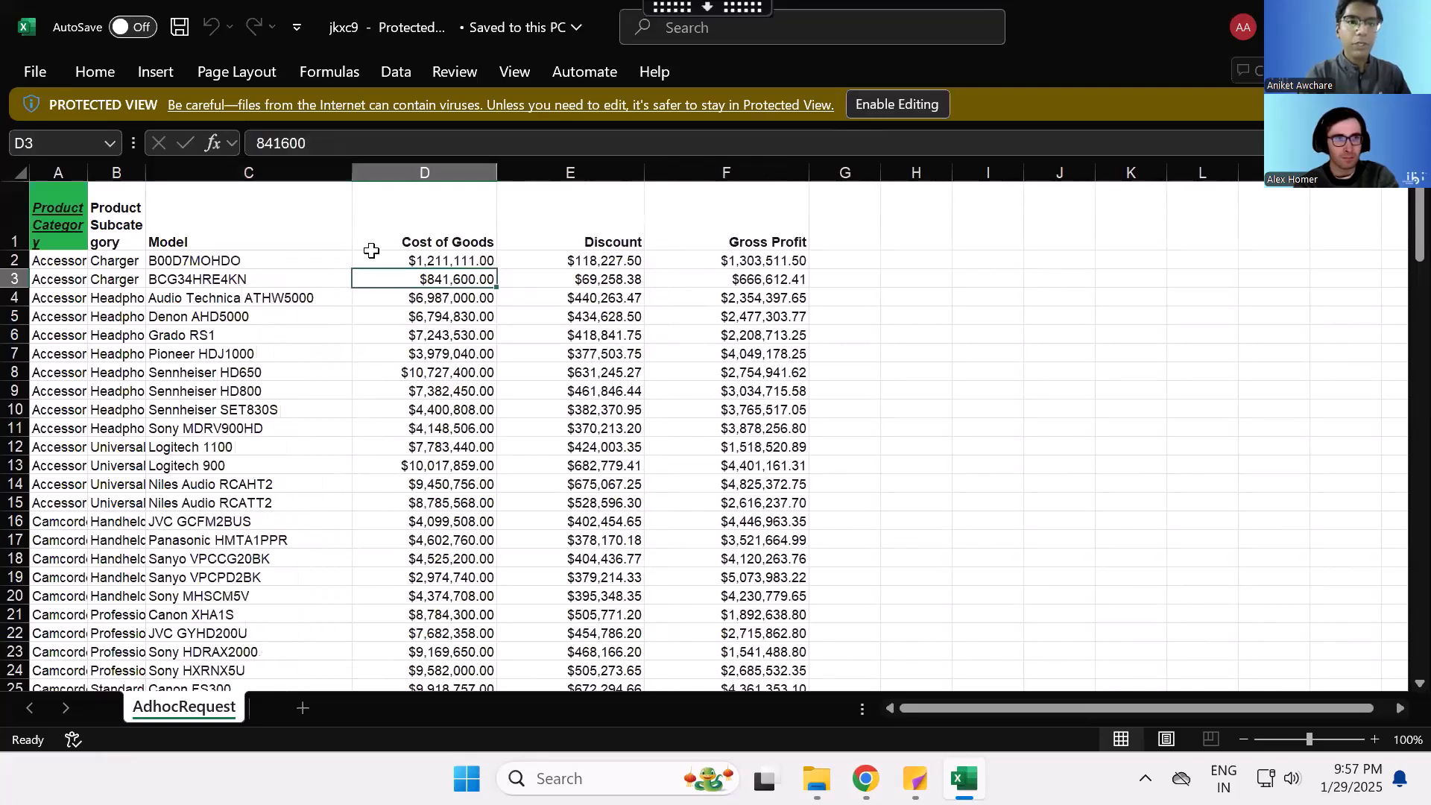
pyautogui.click(1407, 25)
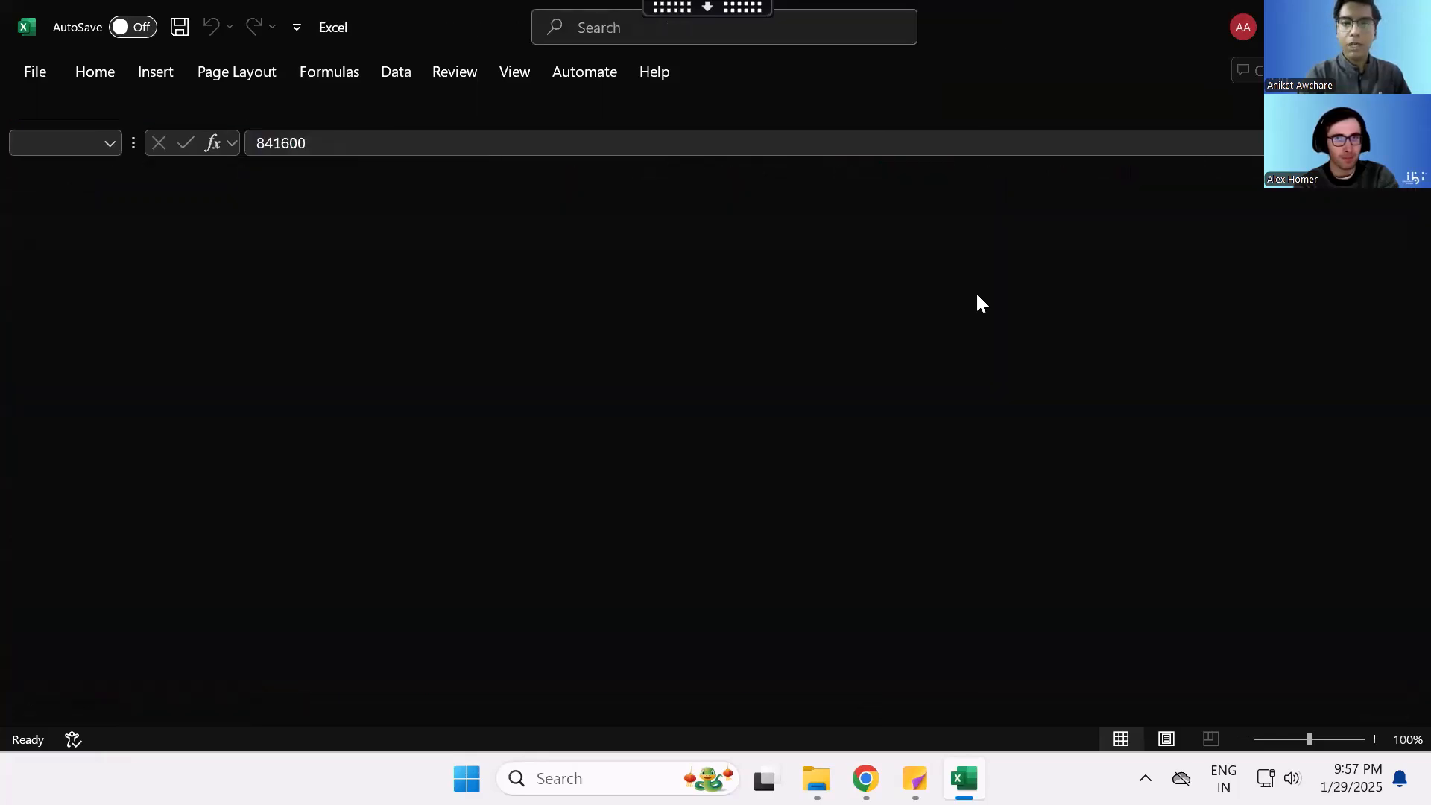
# - Review the report's XLSX output settings, from page size and margins to XLSX features, interactivity and page options
pyautogui.scroll(3, 479, 418)
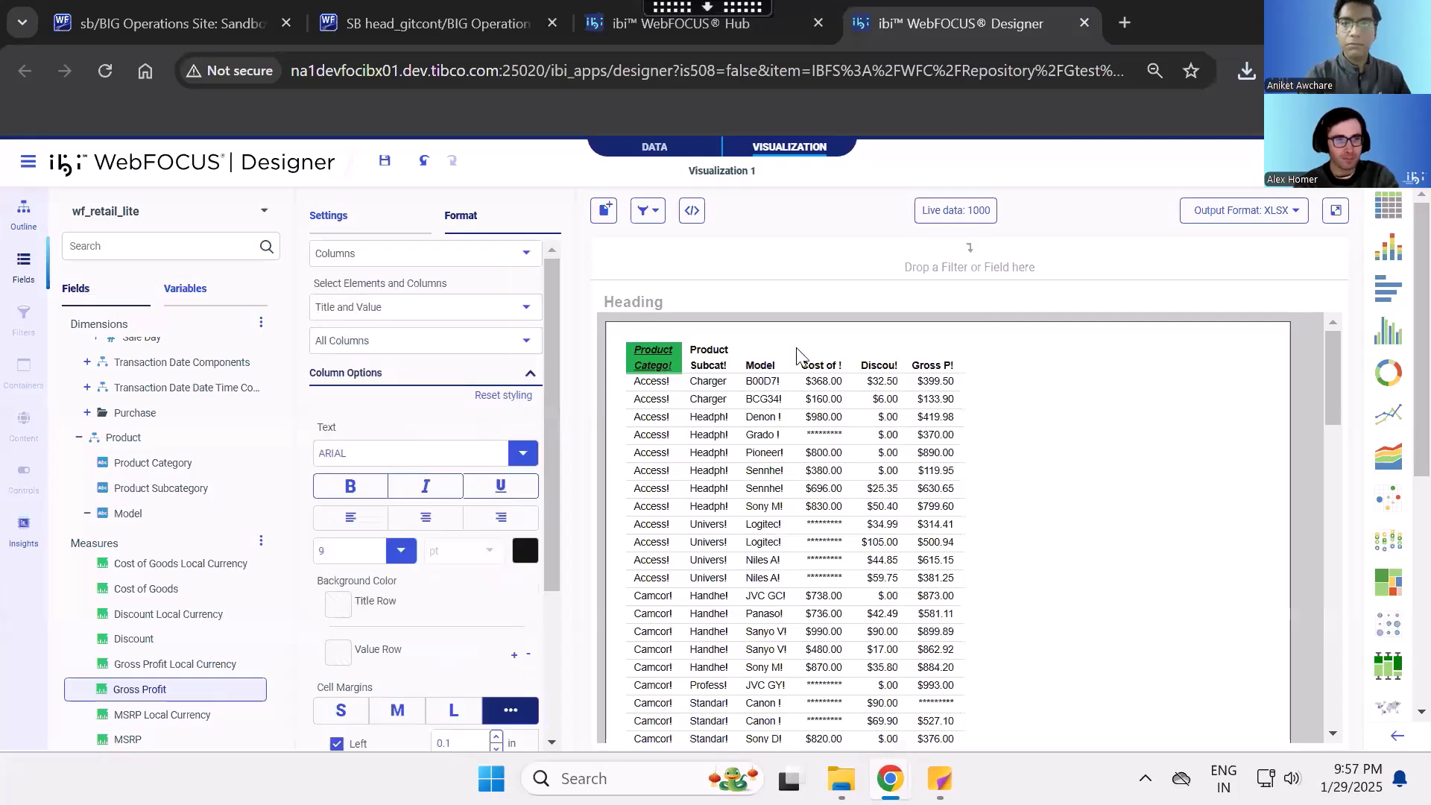
pyautogui.click(524, 254)
pyautogui.click(450, 355)
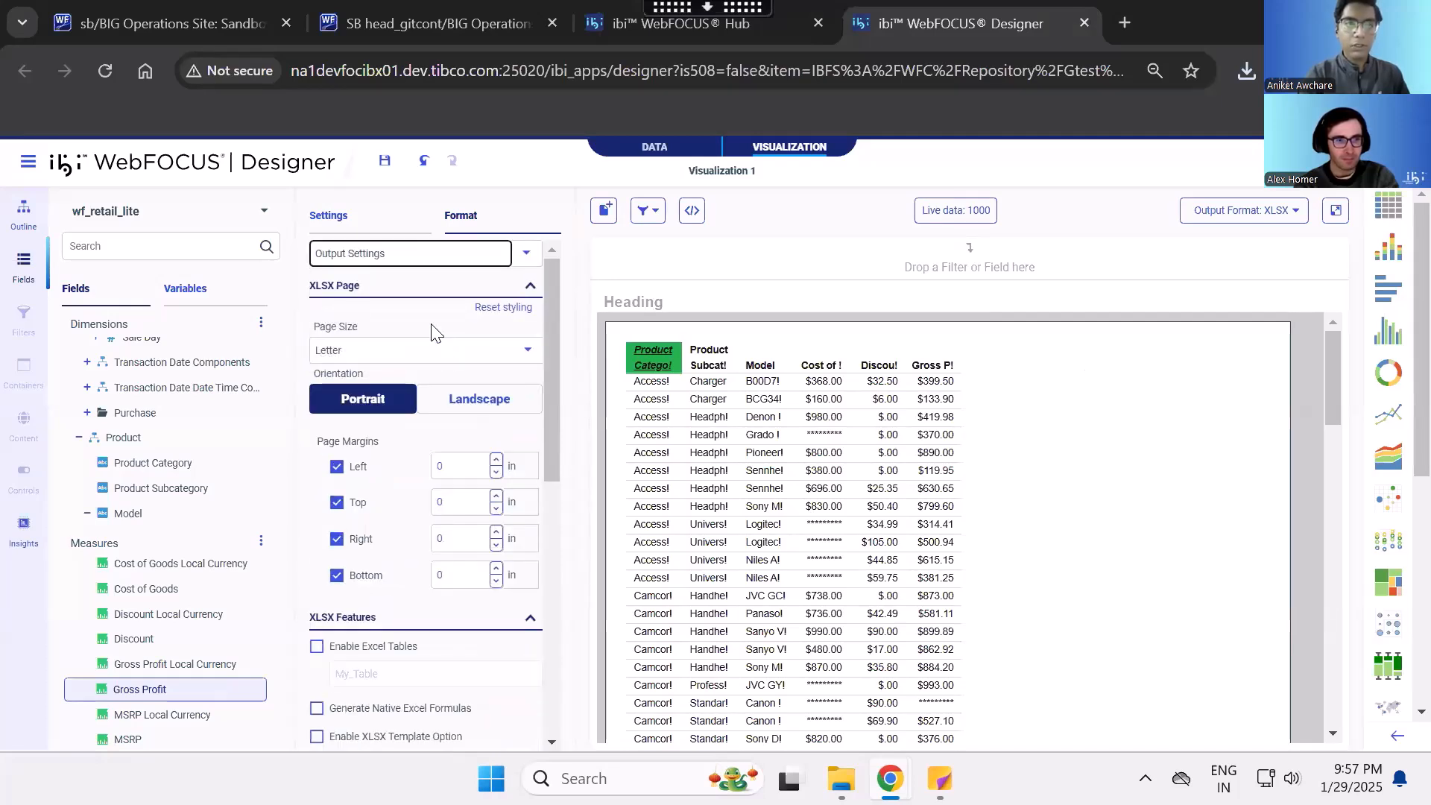
pyautogui.scroll(-6, 434, 336)
pyautogui.scroll(-1, 435, 331)
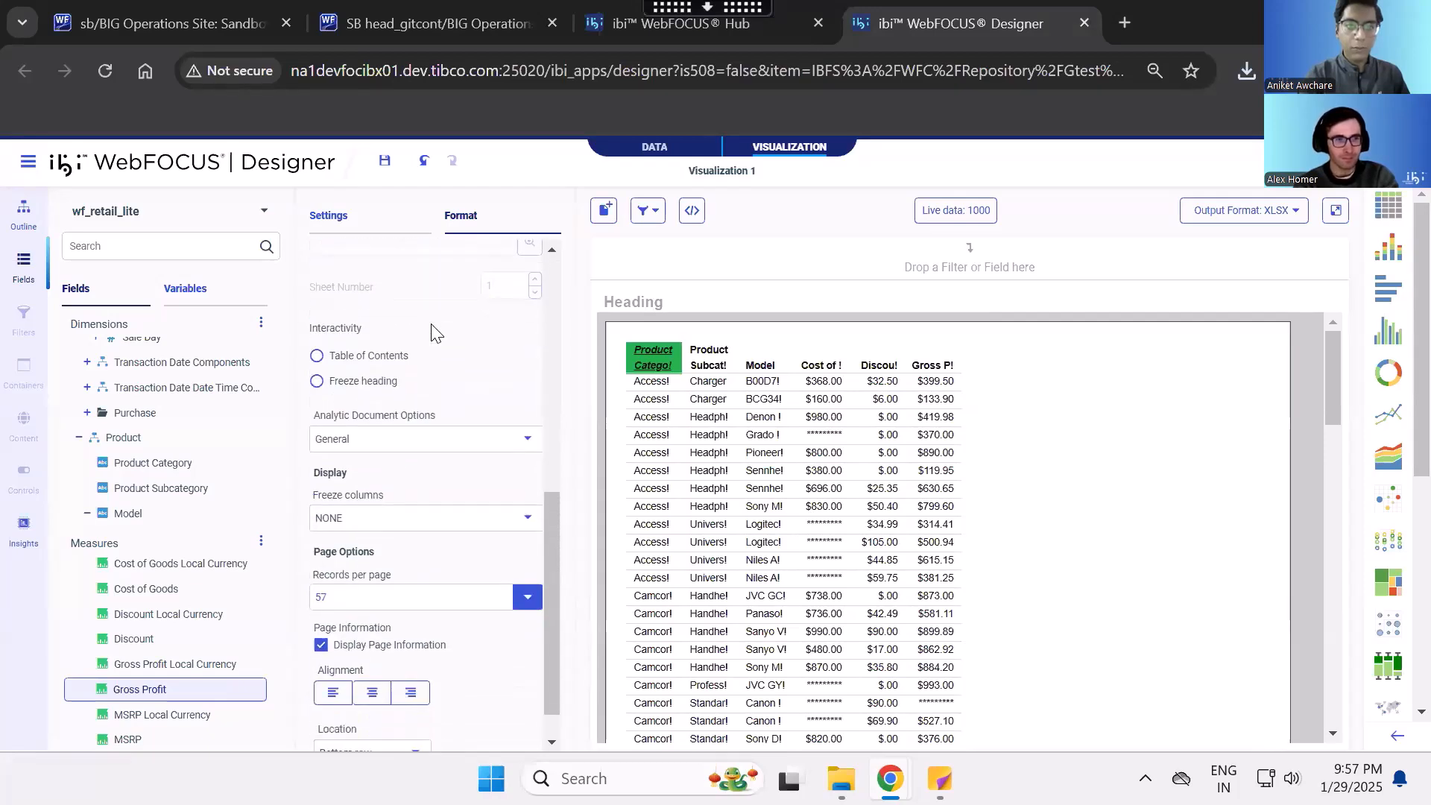
pyautogui.scroll(-1, 434, 333)
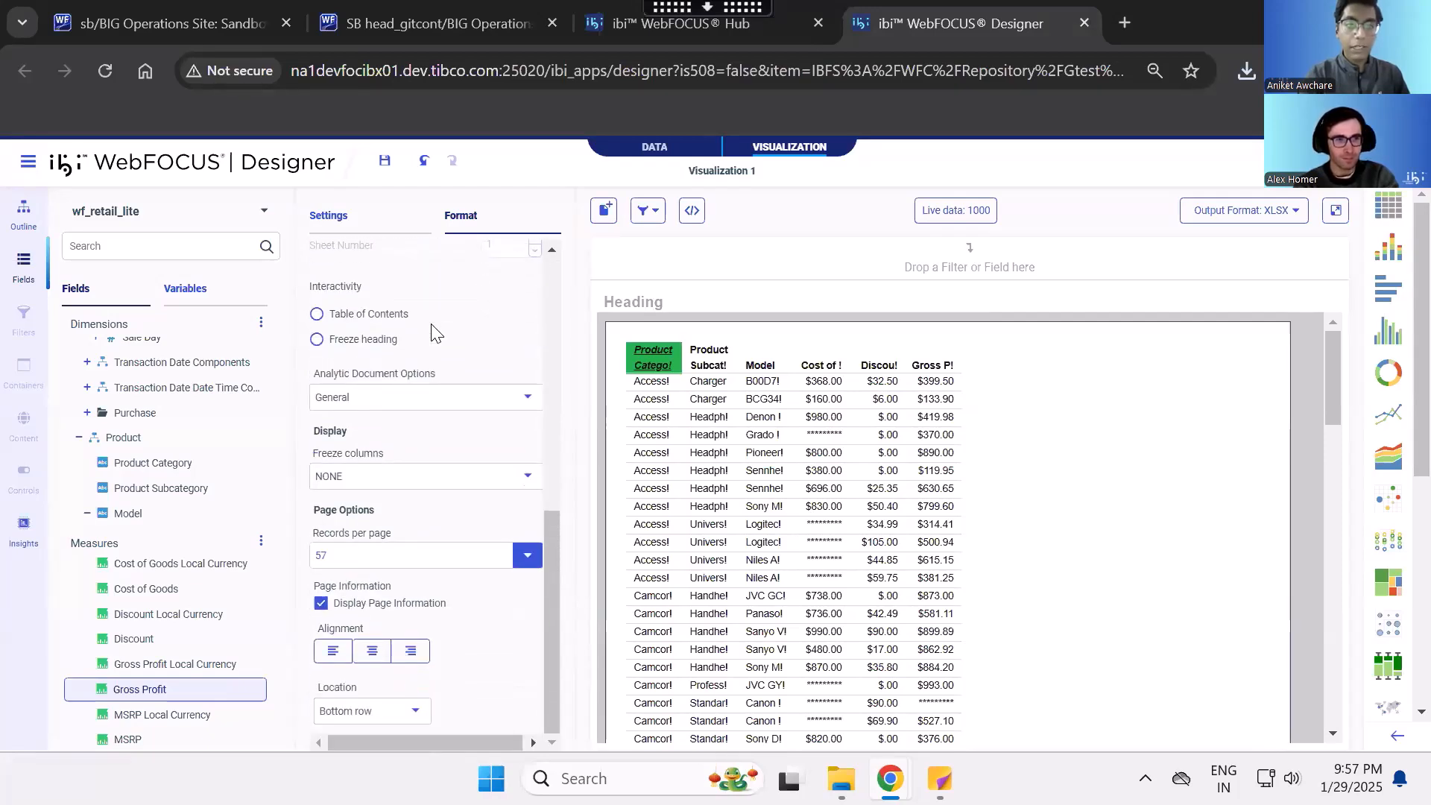
pyautogui.scroll(8, 434, 333)
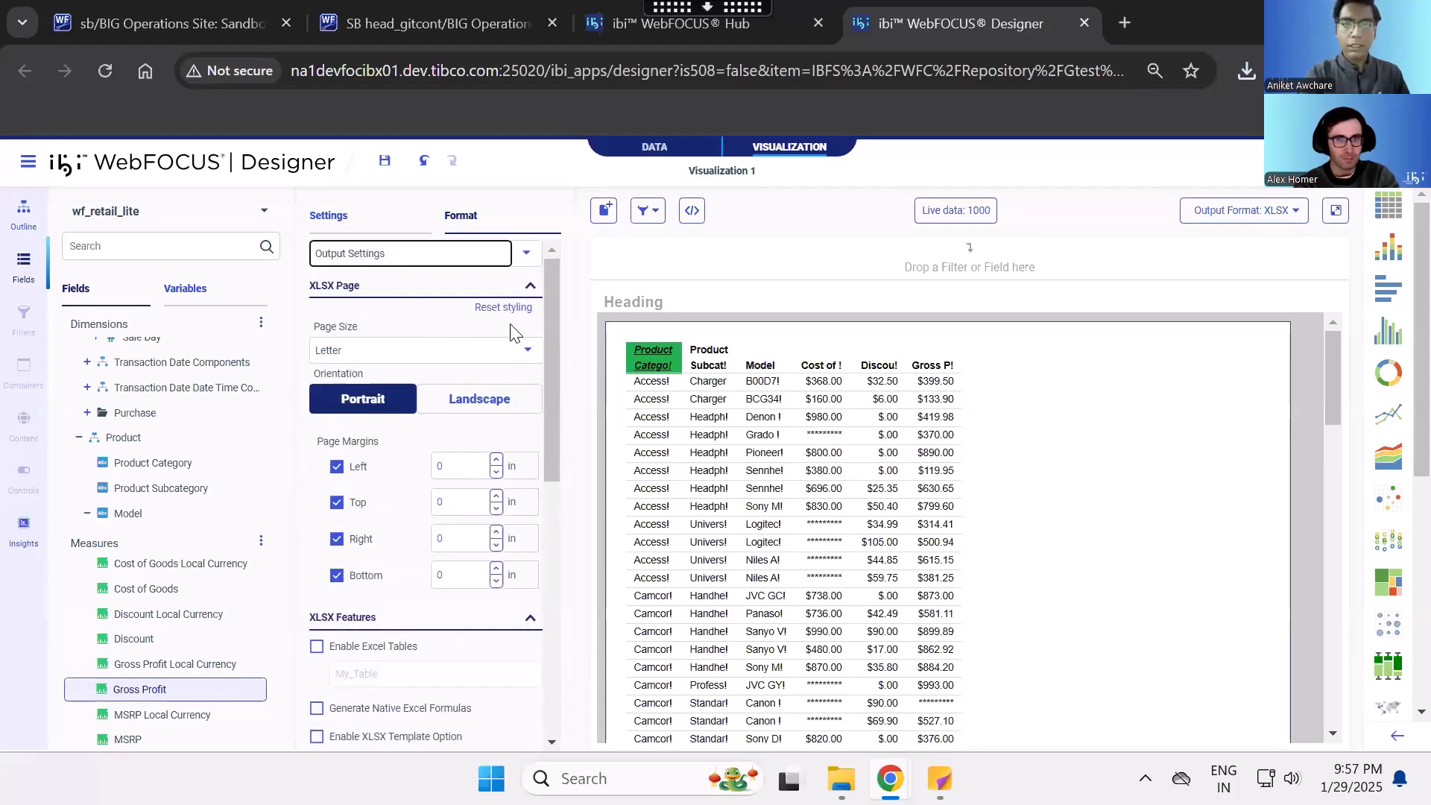
pyautogui.click(527, 253)
pyautogui.click(443, 355)
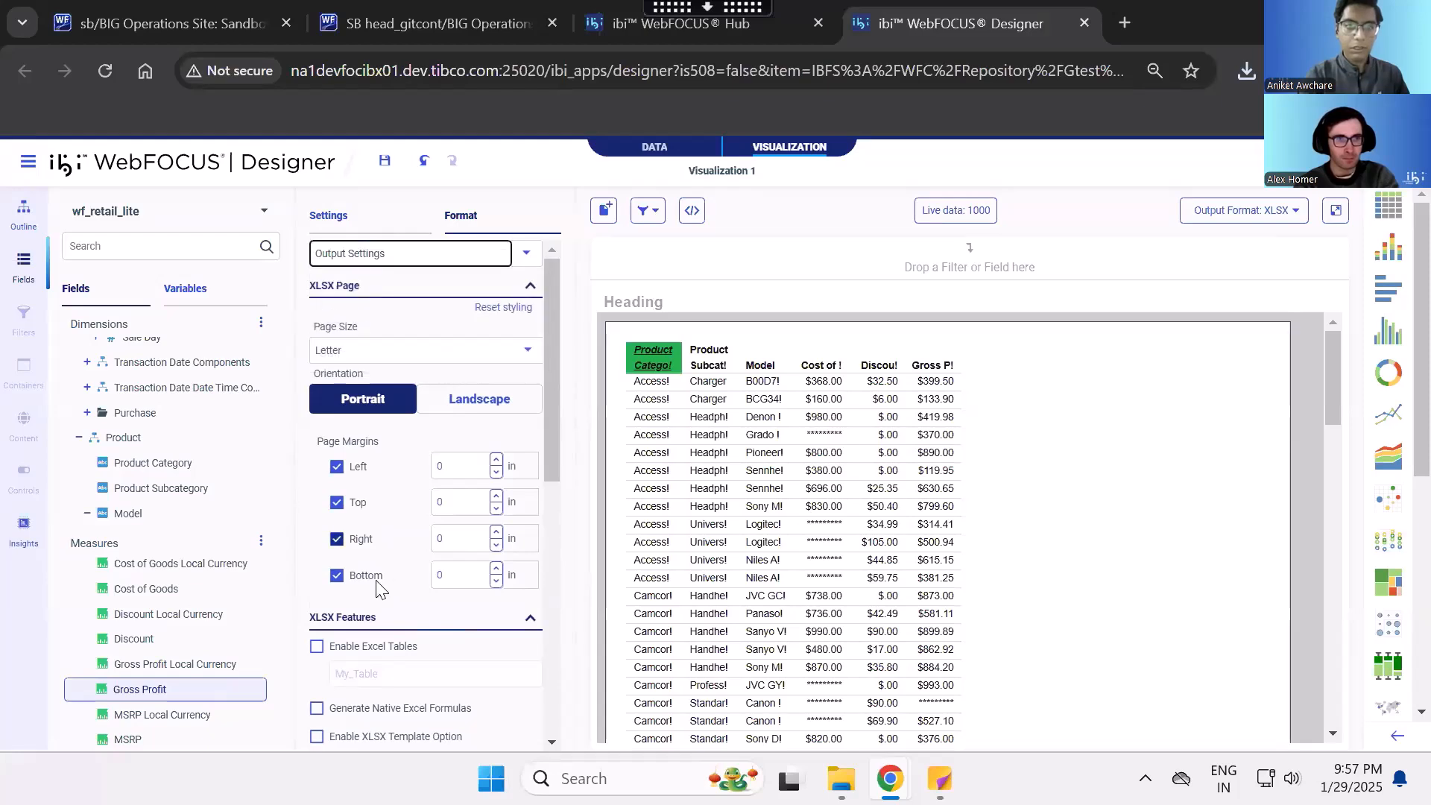
pyautogui.scroll(-10, 376, 586)
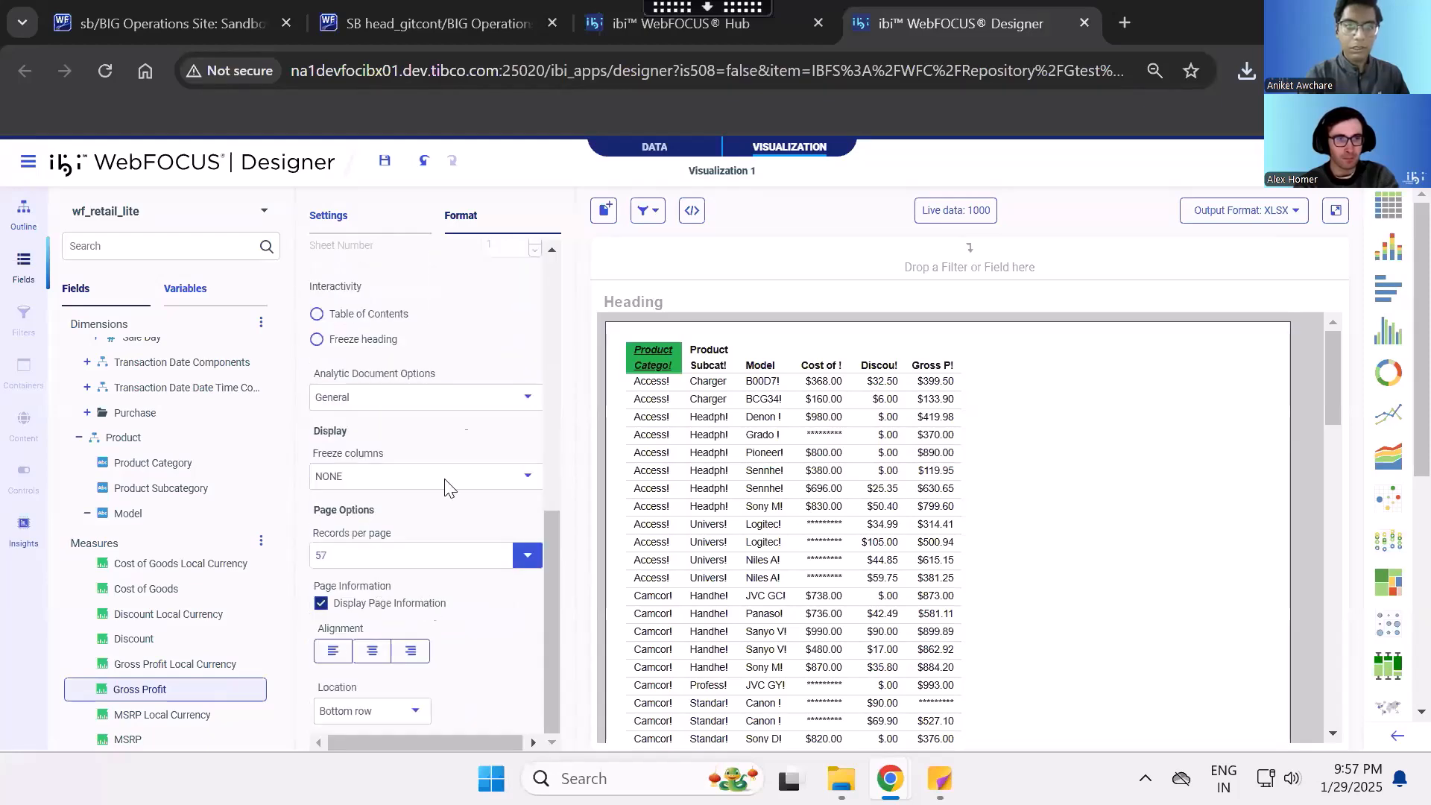
pyautogui.scroll(10, 428, 601)
# - Set the column width of all columns to Fit to content in the Columns formatting
pyautogui.click(526, 254)
pyautogui.click(418, 319)
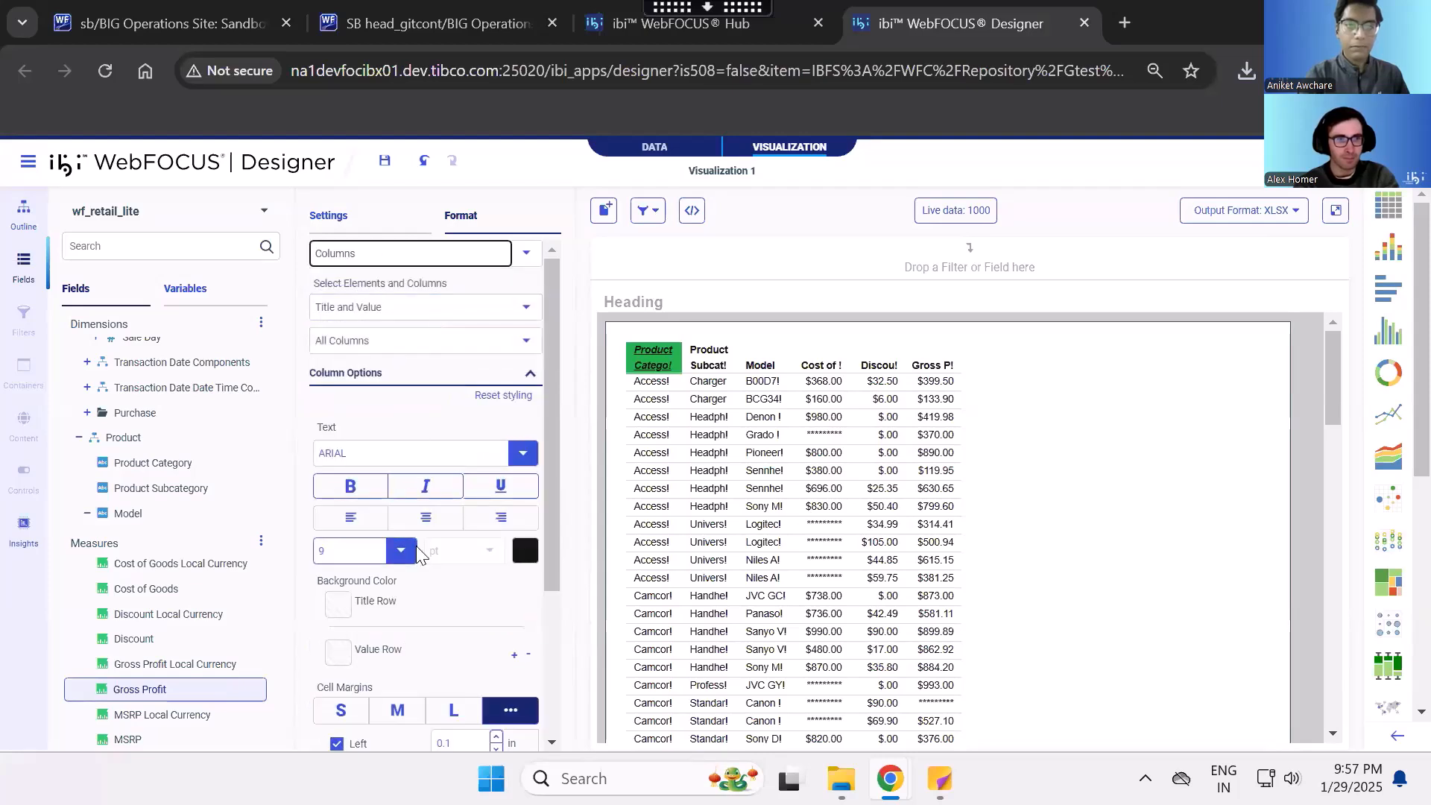
pyautogui.scroll(-3, 417, 556)
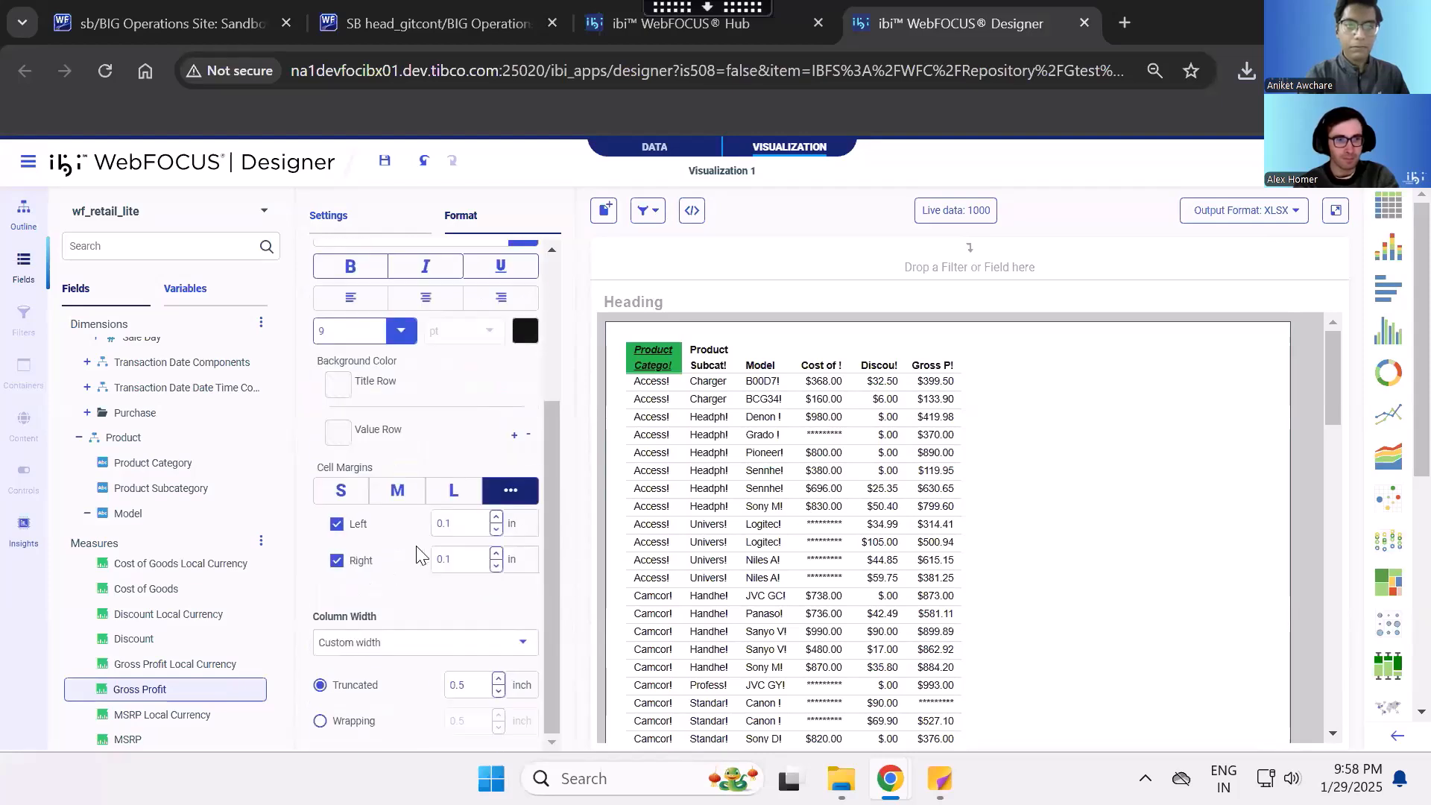
pyautogui.click(380, 647)
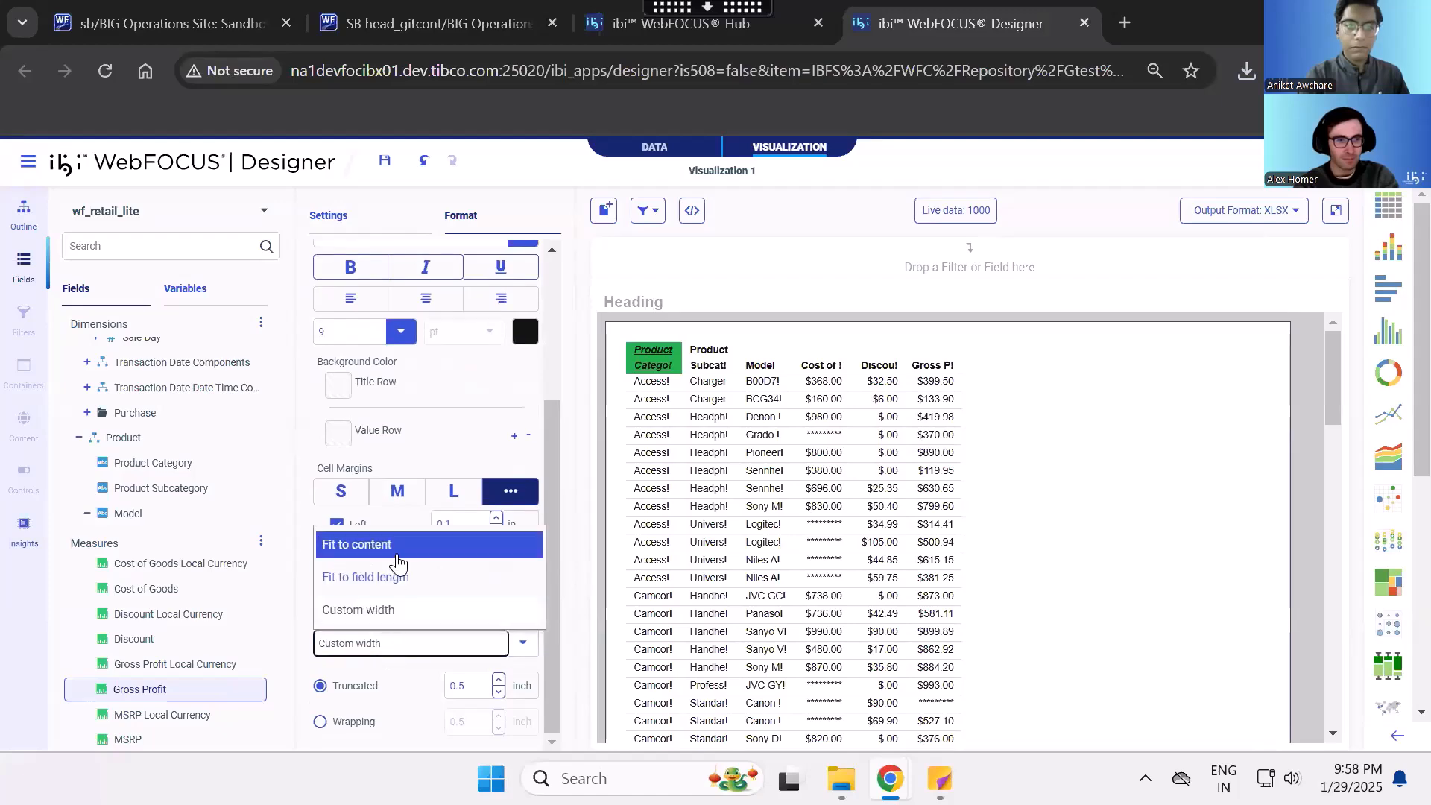
pyautogui.click(401, 552)
pyautogui.scroll(3, 462, 462)
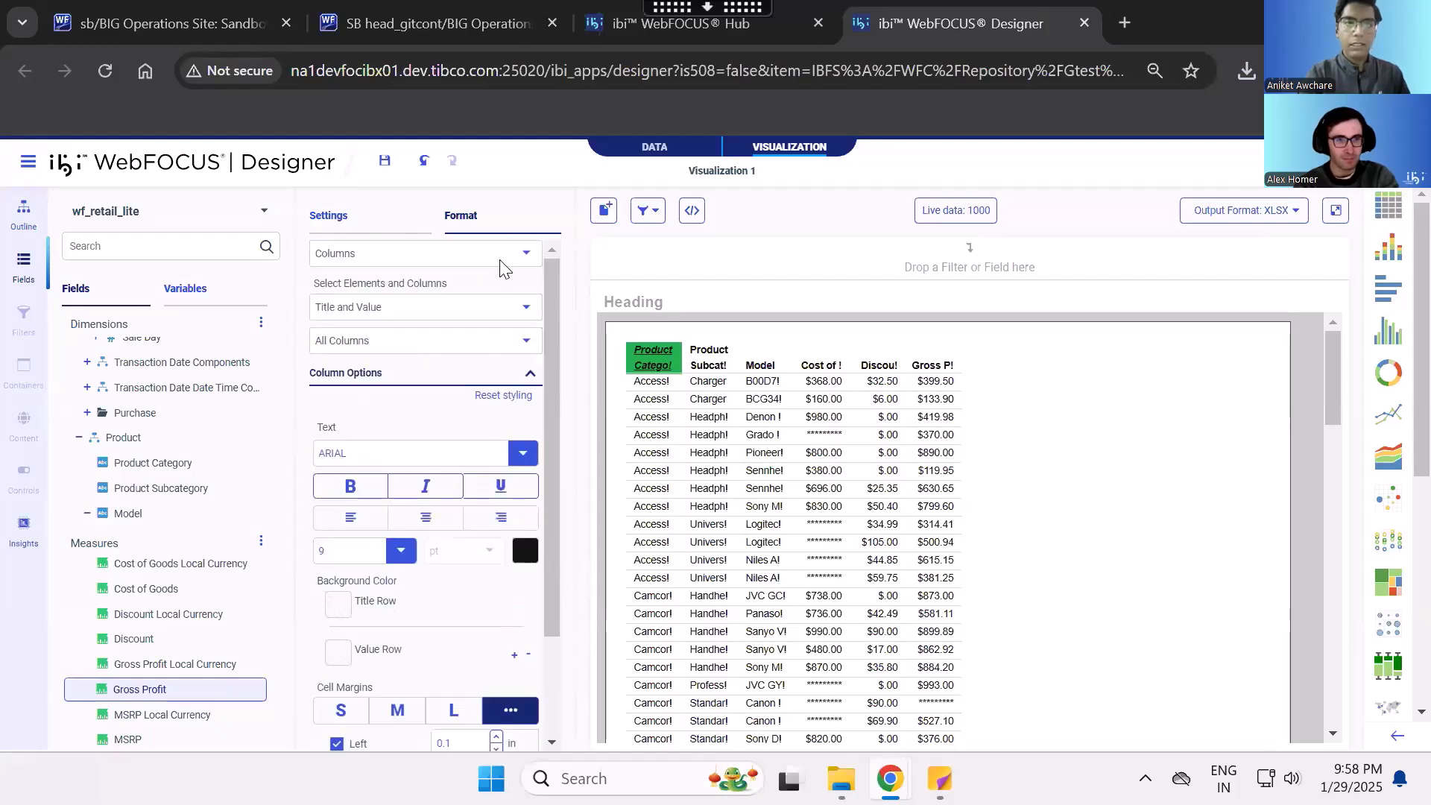
# - Enable Excel tables in the XLSX output settings, keeping the table name My_Table
pyautogui.click(410, 253)
pyautogui.click(427, 356)
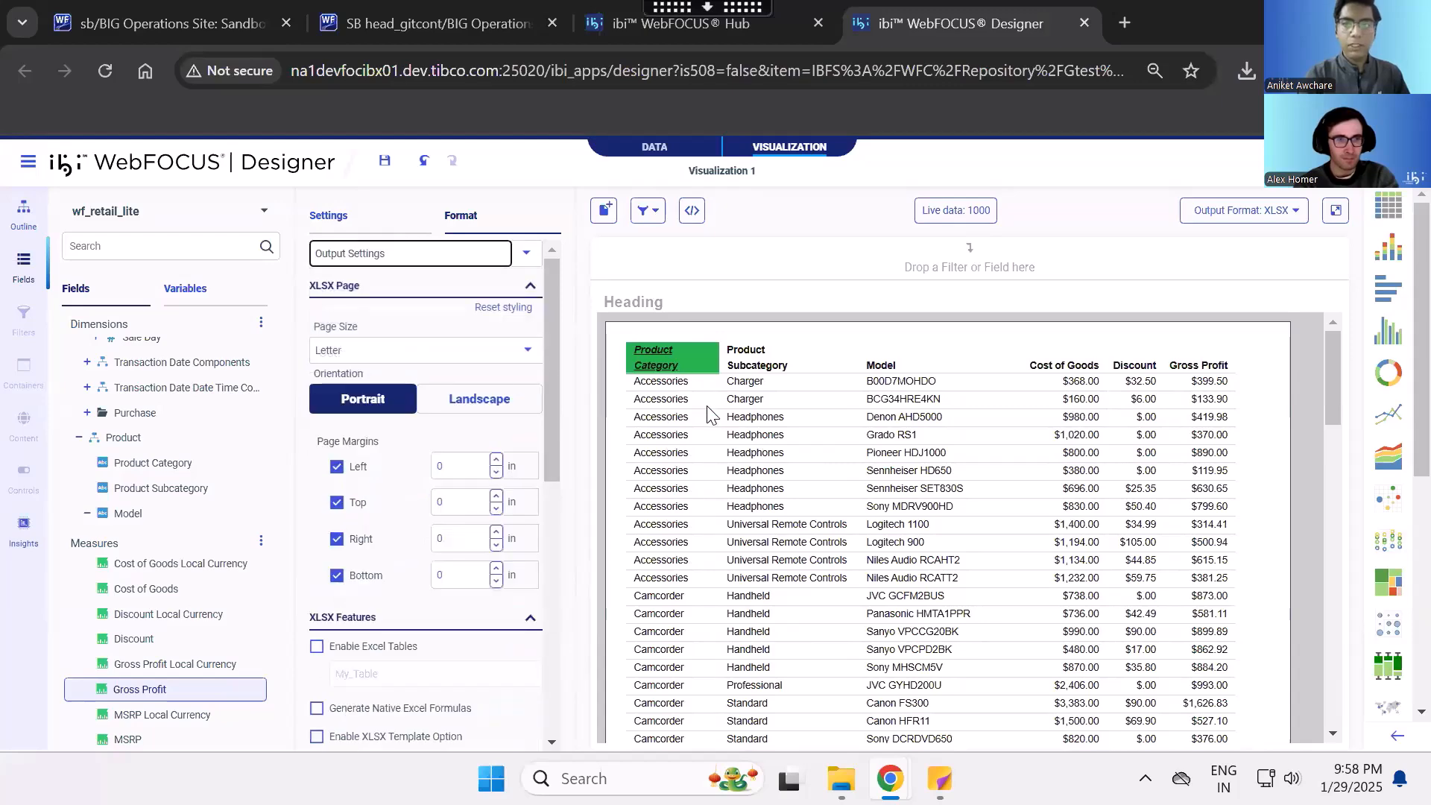
pyautogui.scroll(-3, 395, 474)
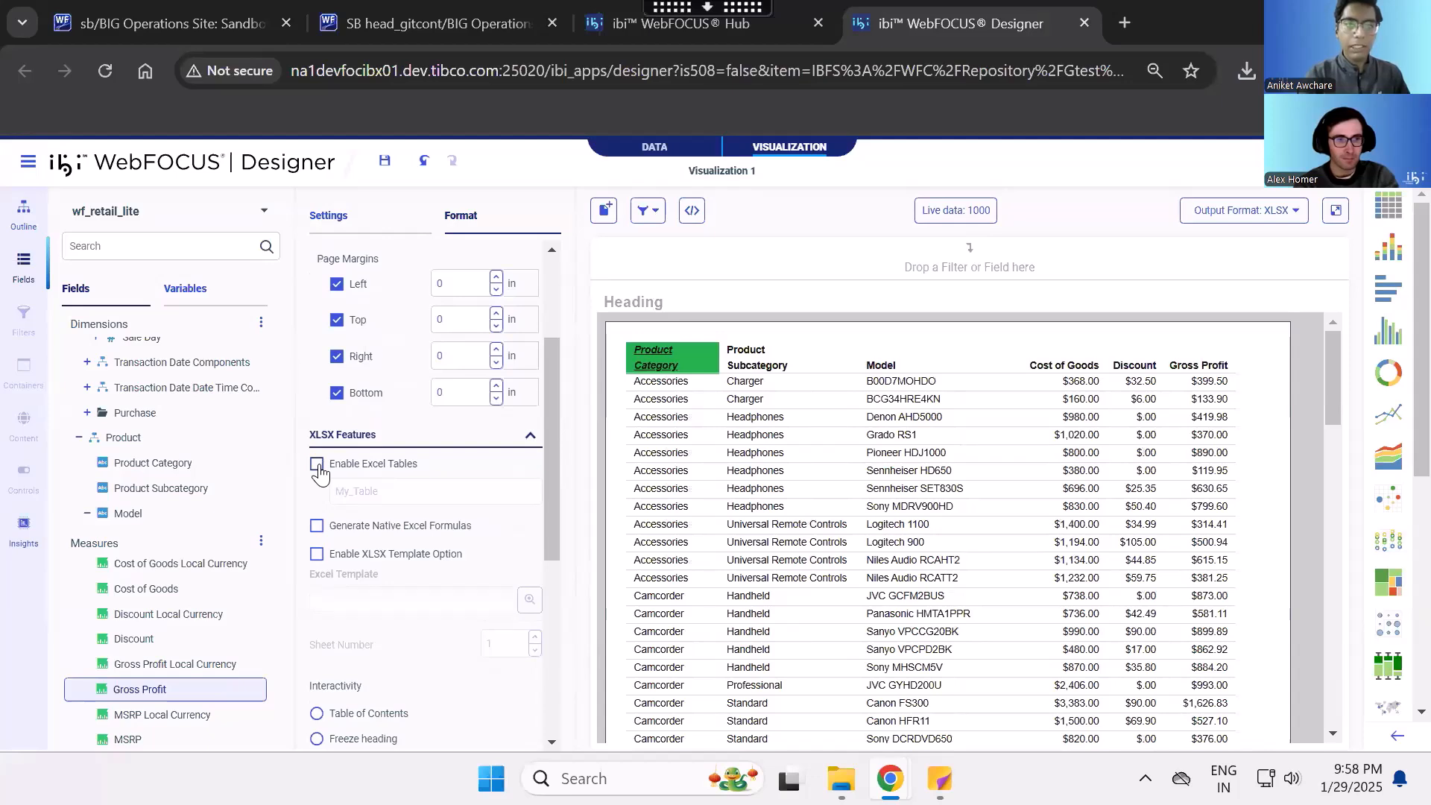
pyautogui.click(317, 466)
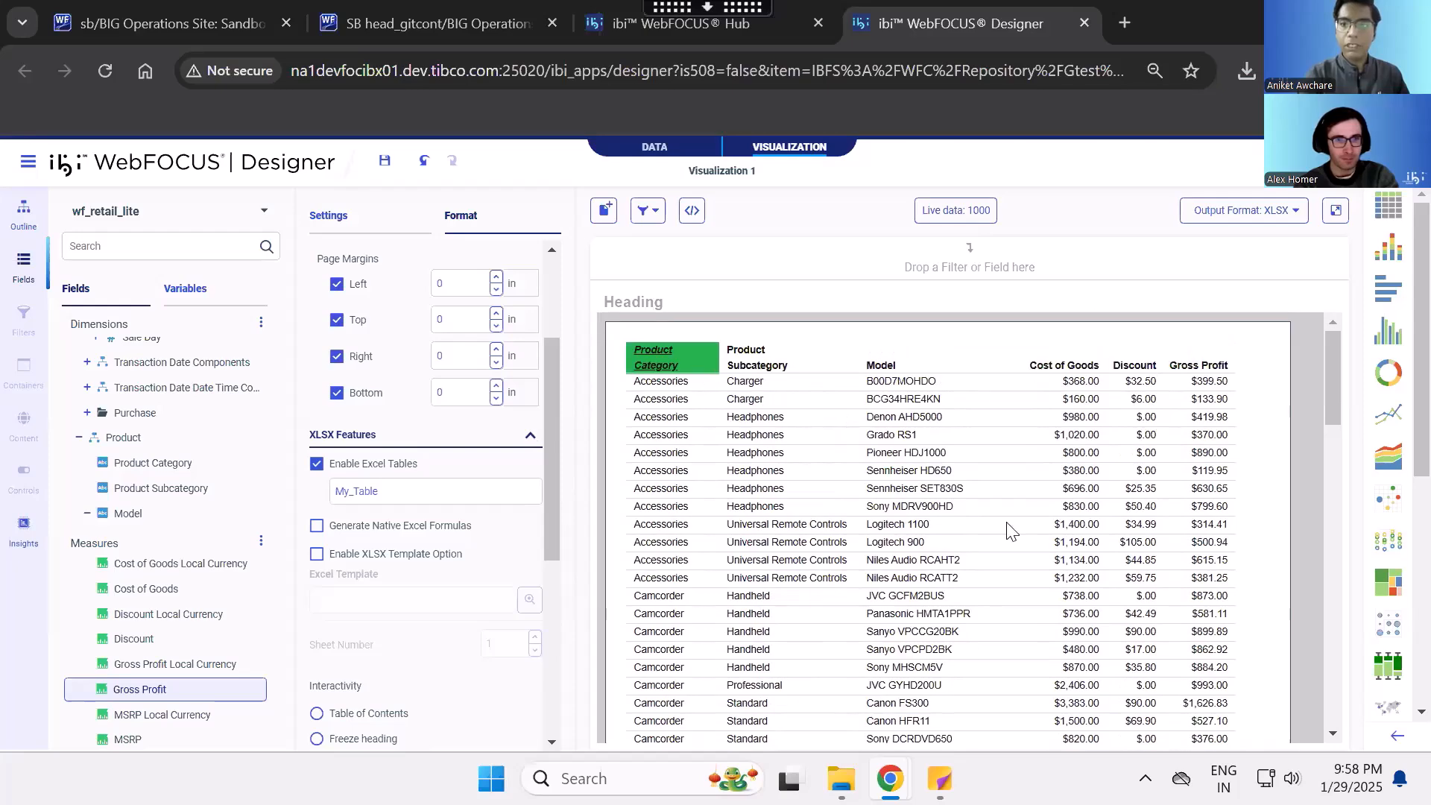
pyautogui.scroll(-4, 1010, 530)
pyautogui.scroll(4, 1011, 531)
pyautogui.doubleClick(389, 489)
pyautogui.click(440, 469)
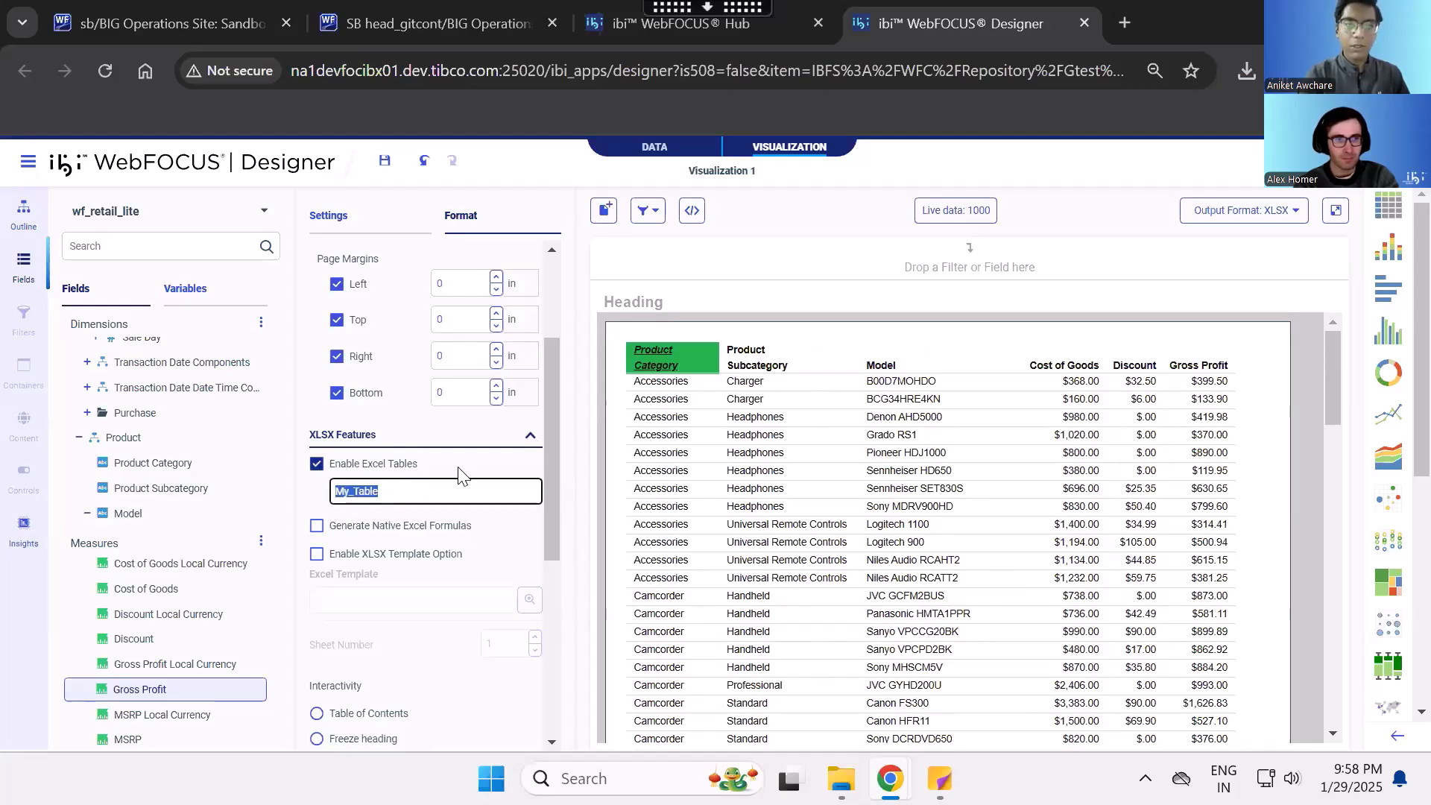
pyautogui.click(316, 464)
# - Run the report, save and keep the blocked download vqym4.xlsx, and open it in Excel with editing enabled
pyautogui.click(1335, 211)
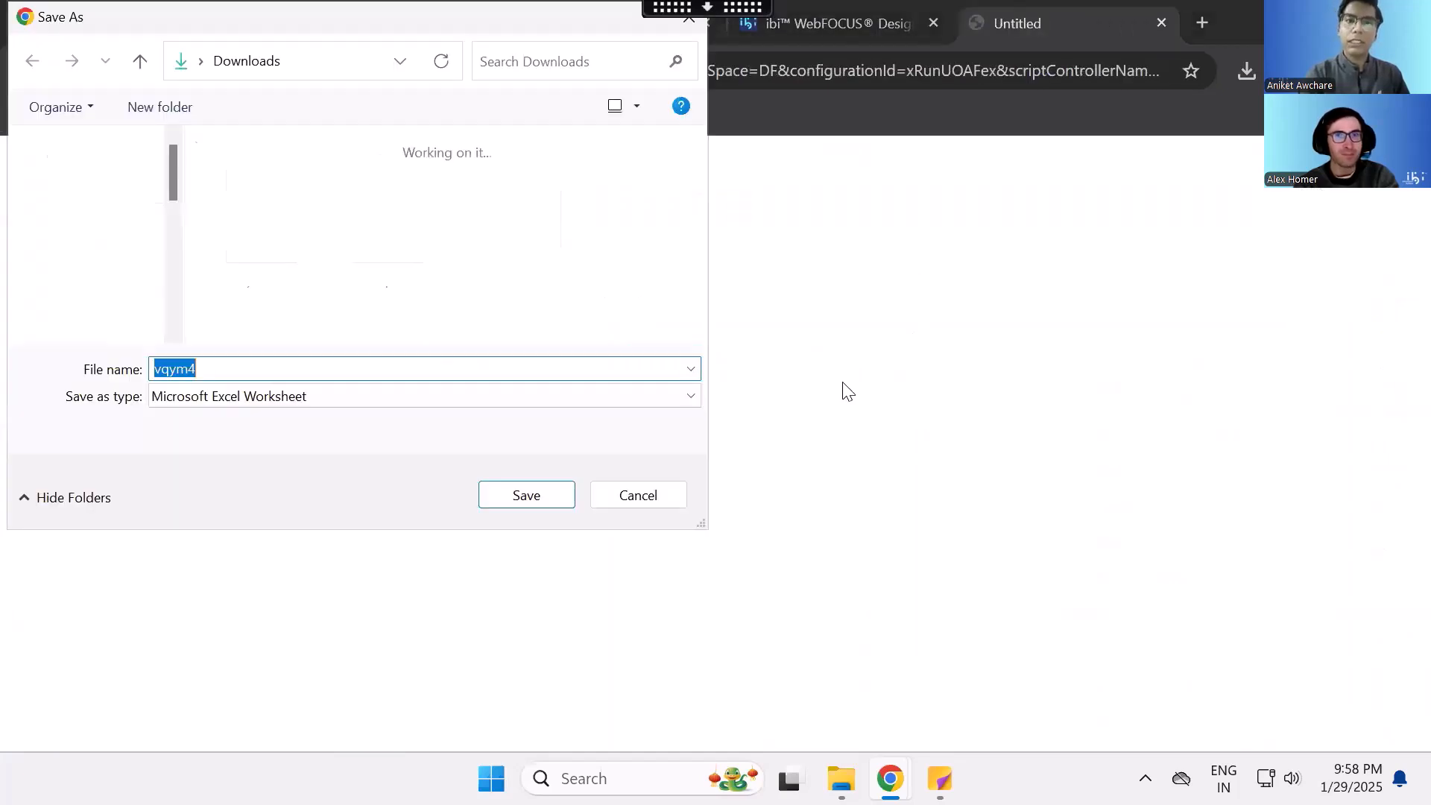
pyautogui.click(506, 498)
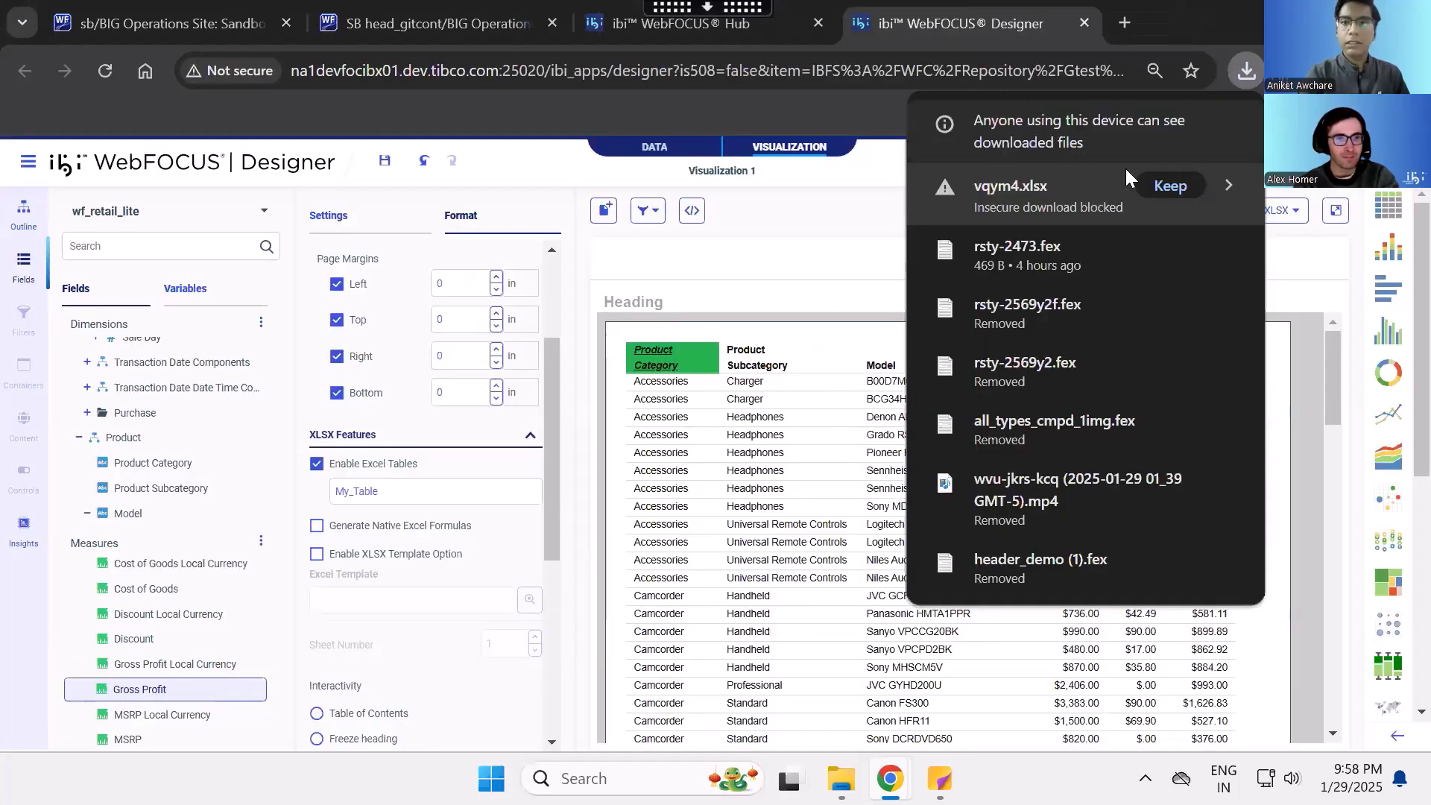
pyautogui.click(1048, 189)
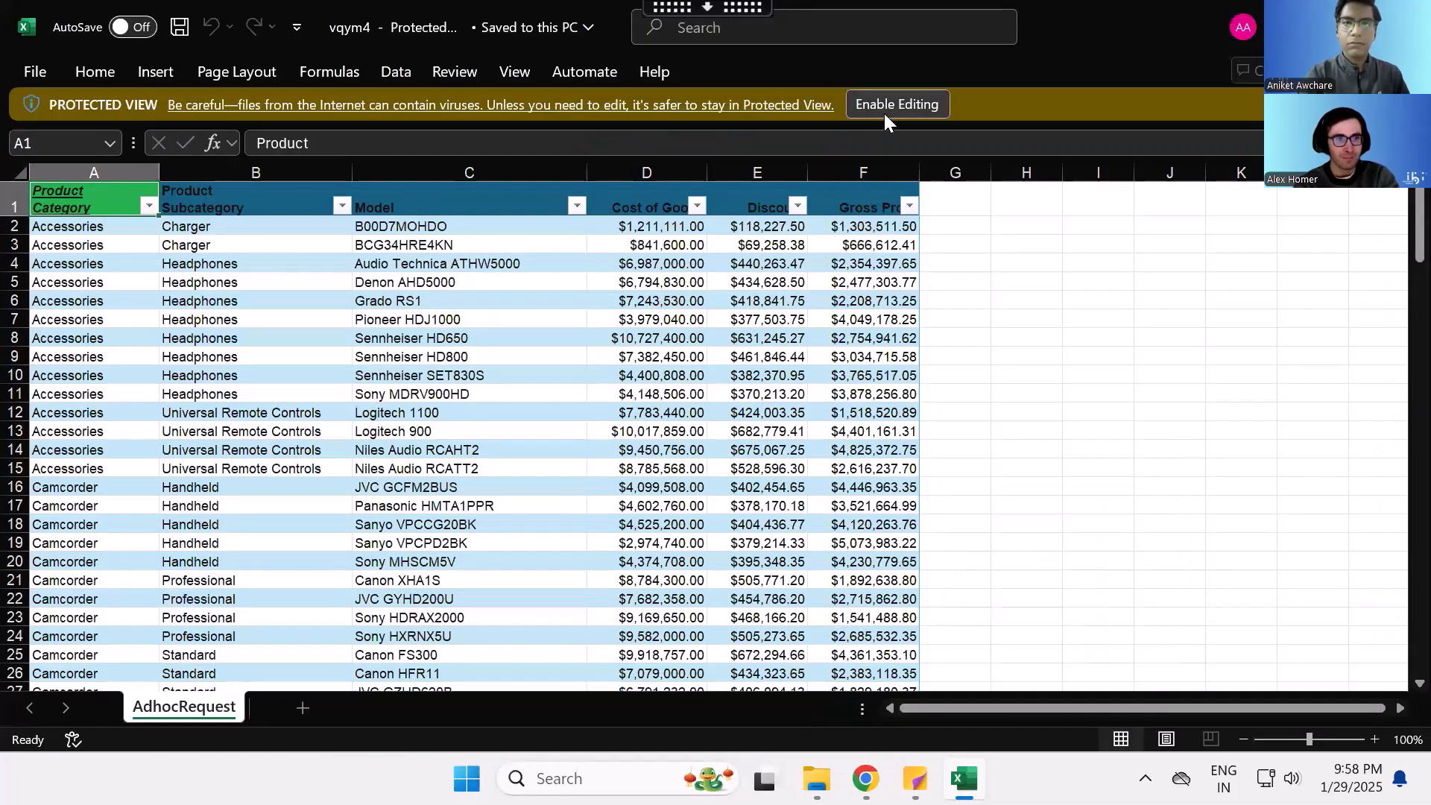
pyautogui.click(883, 108)
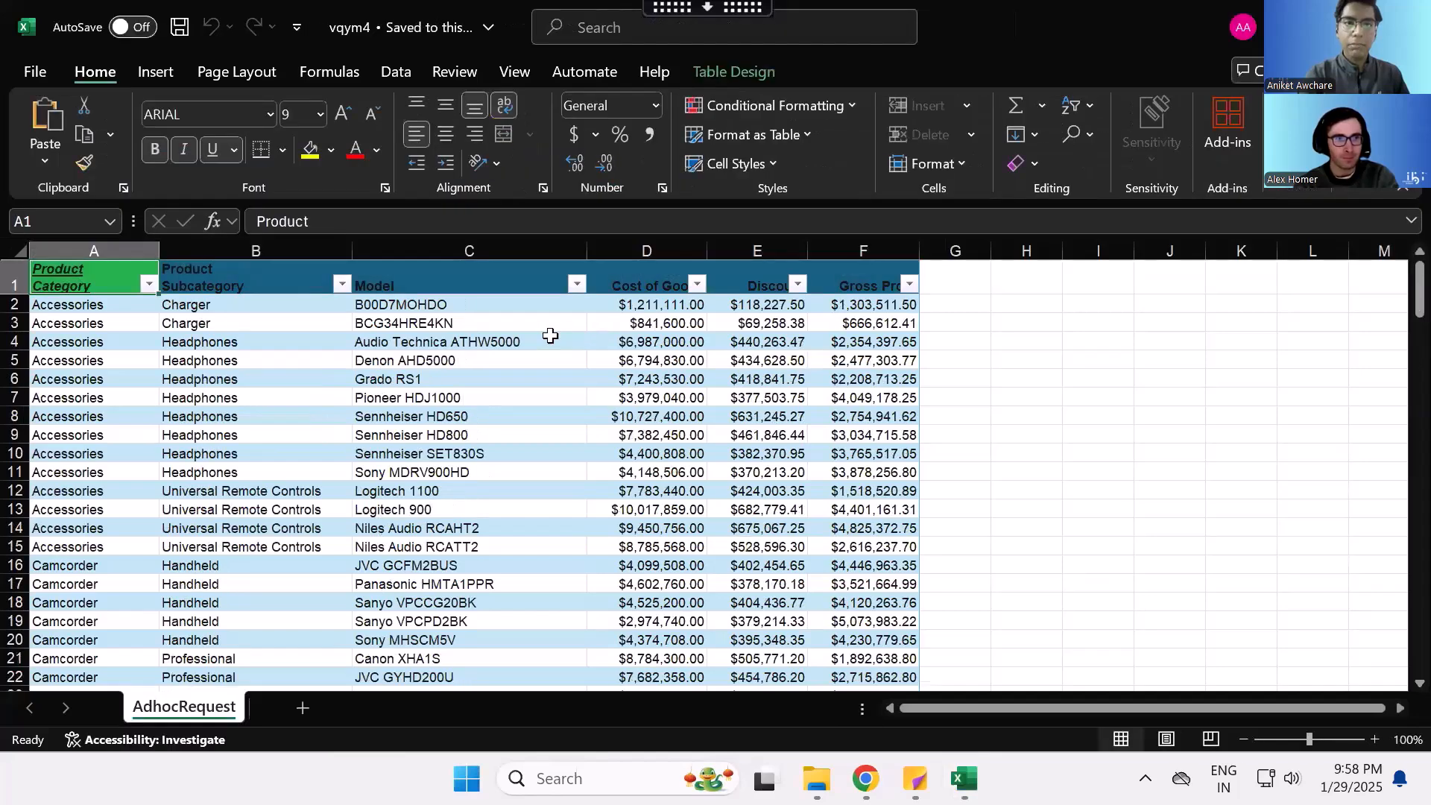
# - Examine the exported Excel table's row banding and header styling across the Model and sales value columns
pyautogui.moveTo(425, 312); pyautogui.dragTo(844, 526)
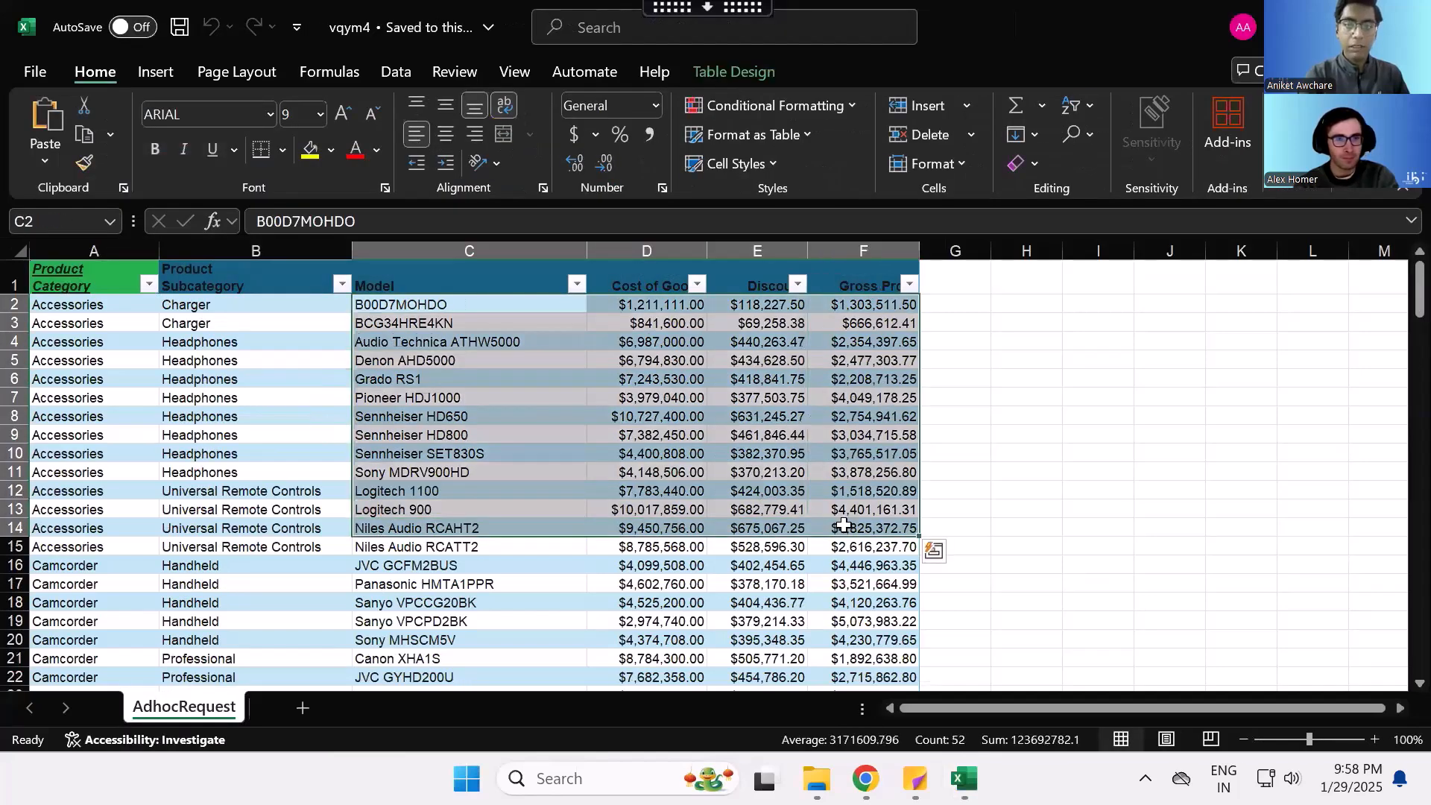
pyautogui.click(843, 525)
pyautogui.scroll(-1, 574, 495)
pyautogui.scroll(1, 574, 495)
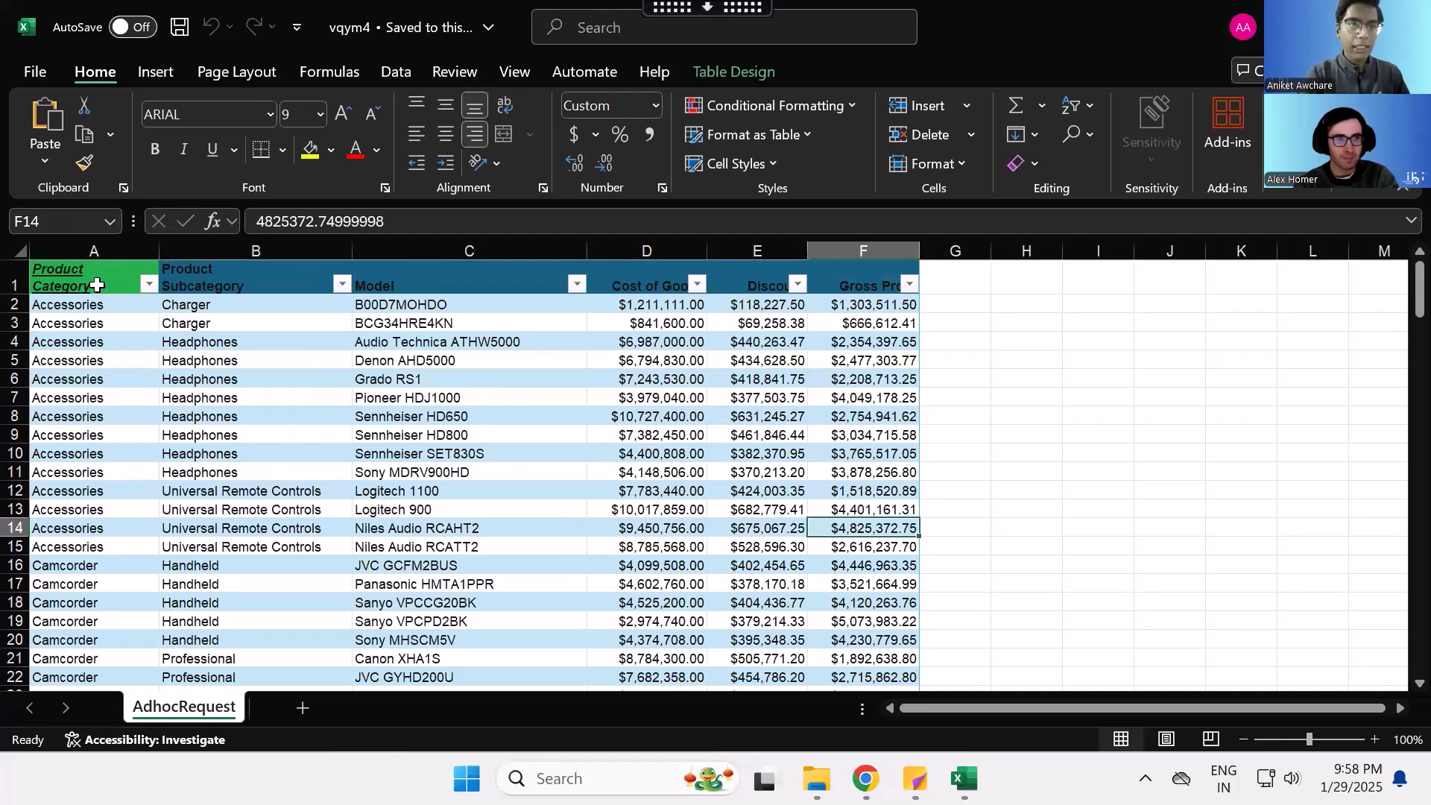
pyautogui.moveTo(504, 307); pyautogui.dragTo(501, 519)
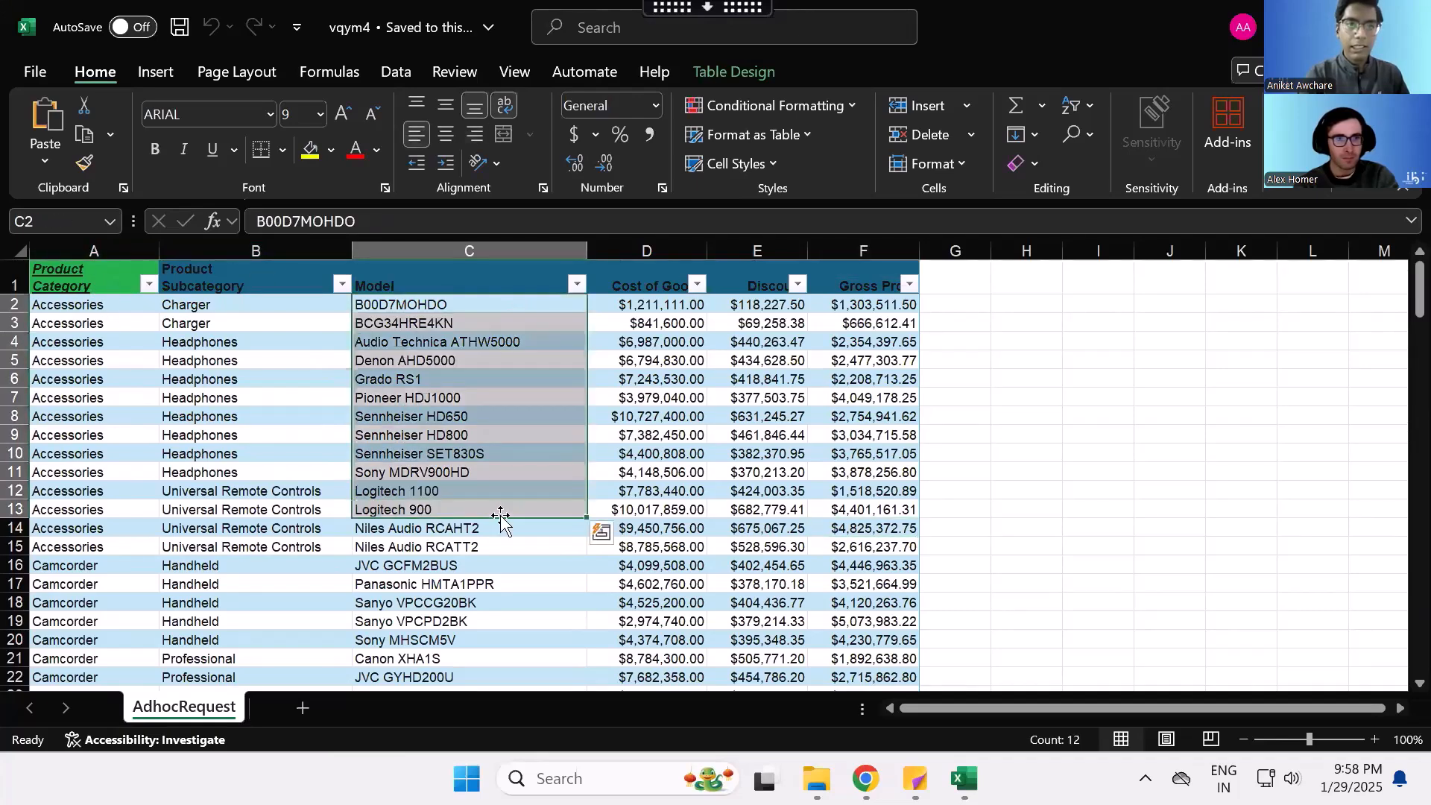
pyautogui.click(496, 454)
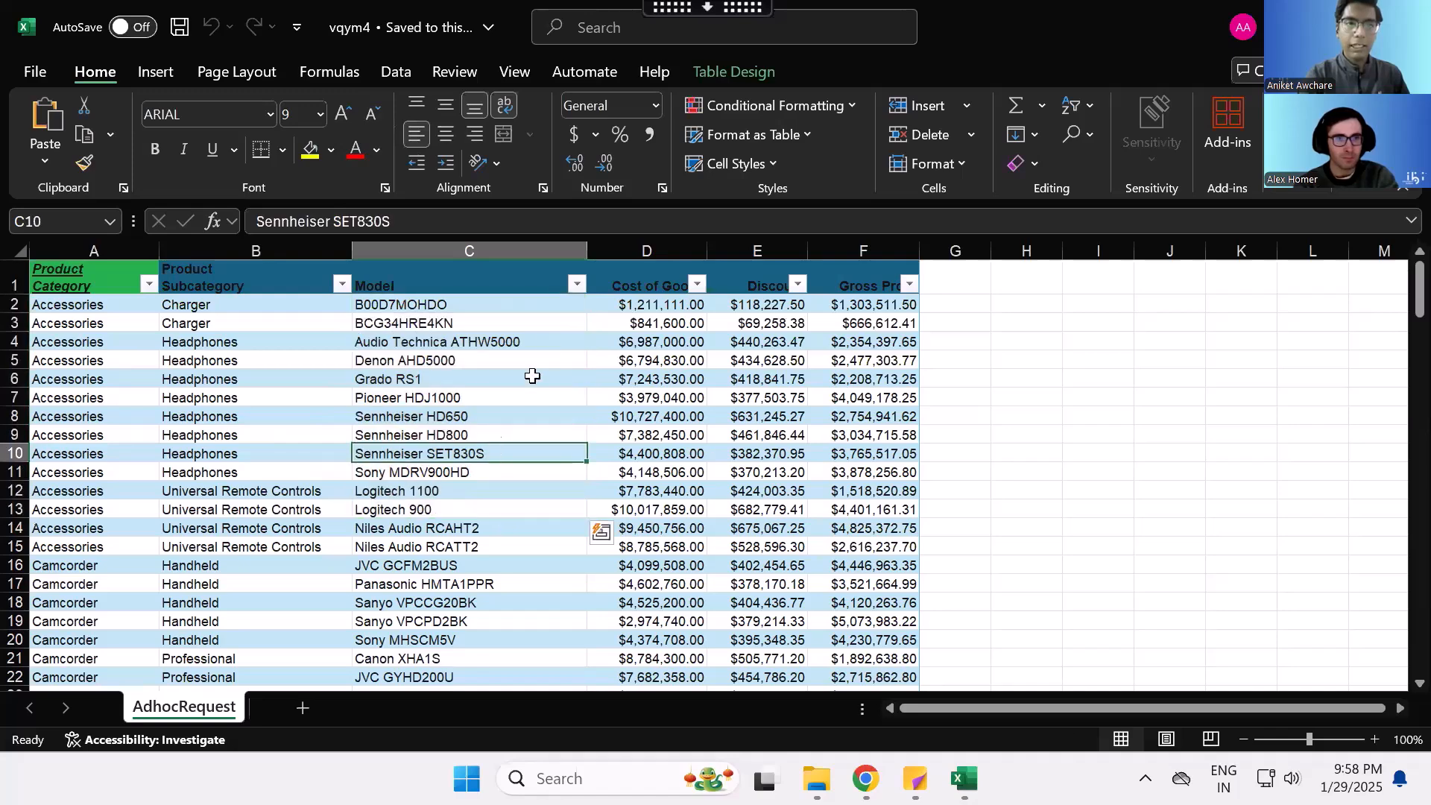
# - Review the Model column's sort and filter options, close them without applying any, and look through the table rows
pyautogui.click(578, 284)
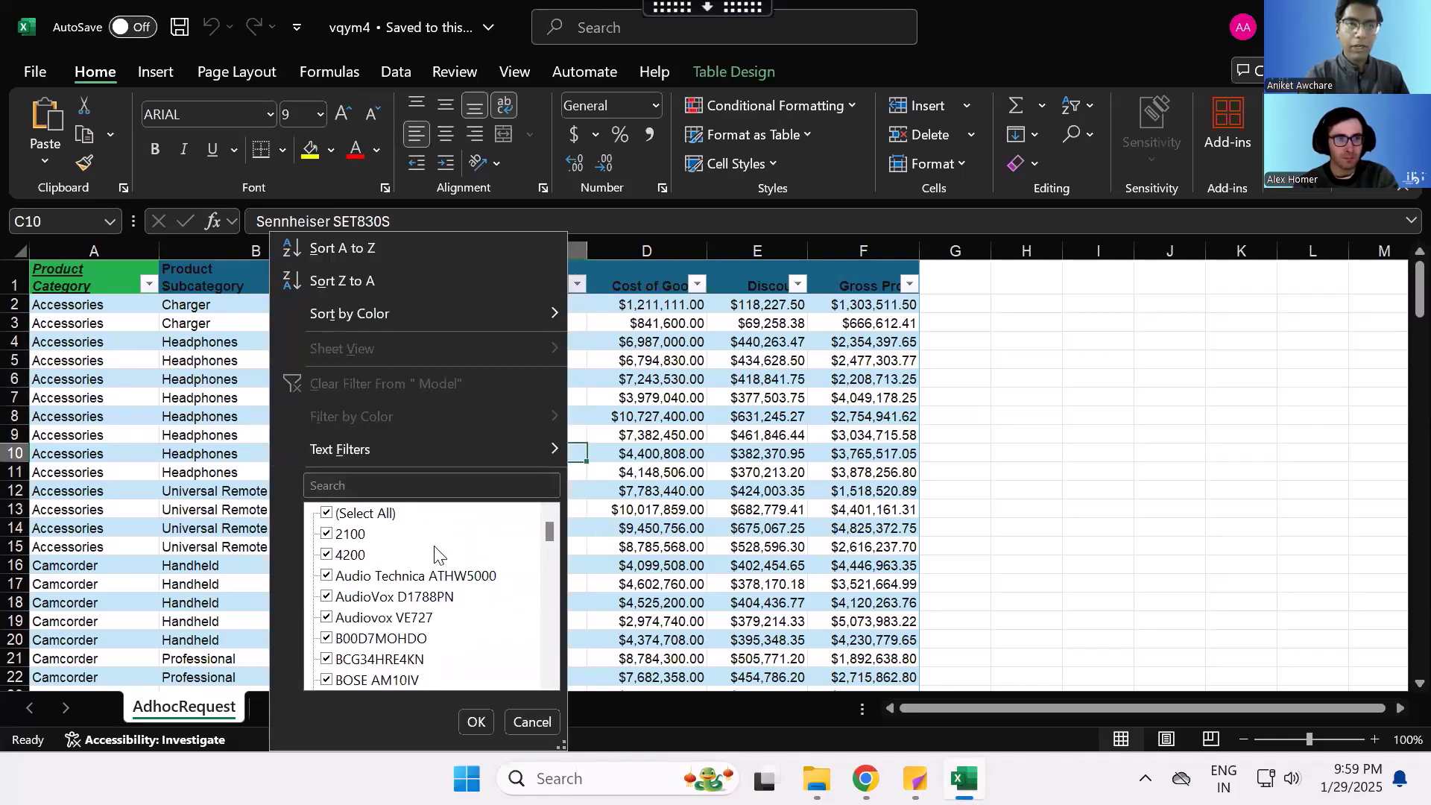
pyautogui.scroll(-2, 439, 555)
pyautogui.scroll(2, 438, 554)
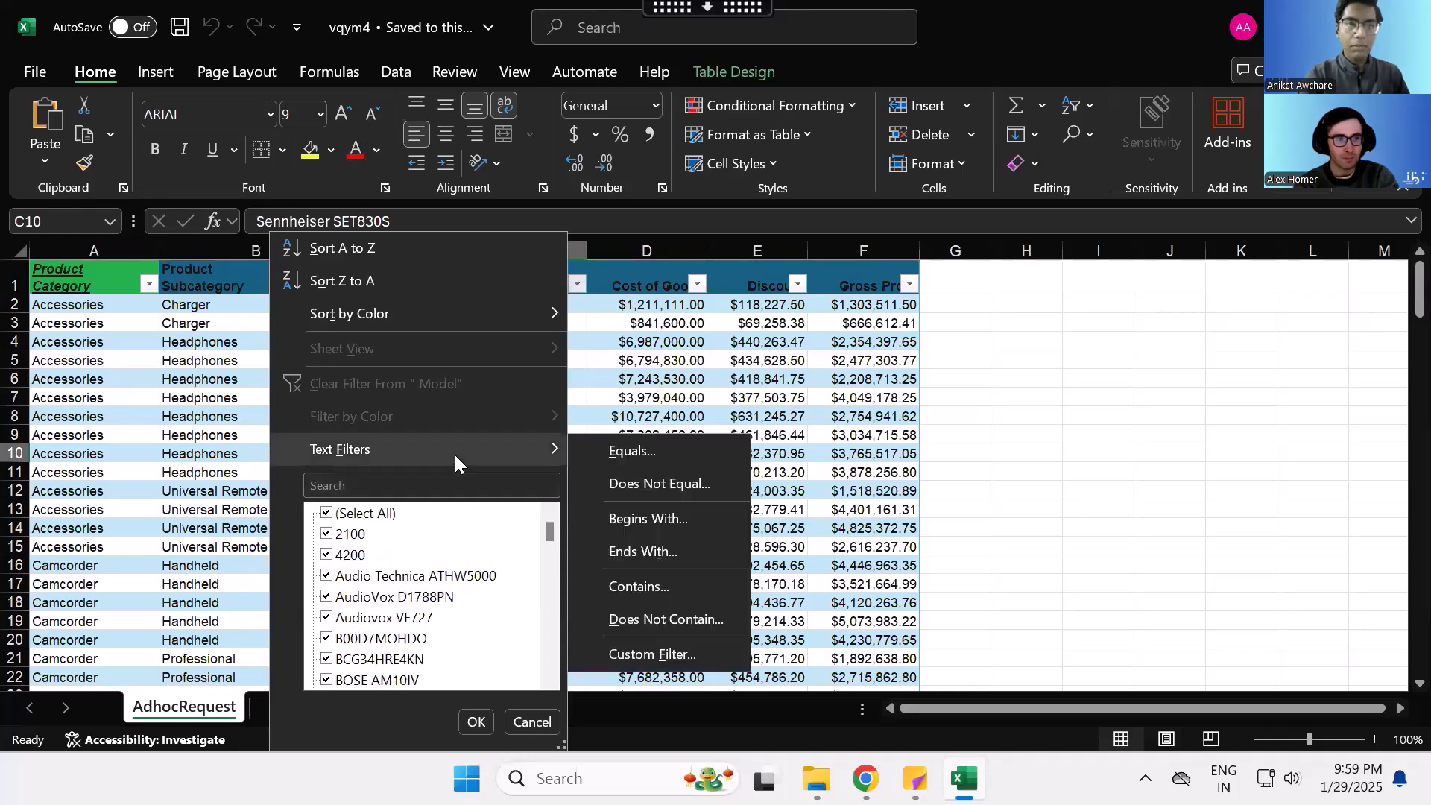
pyautogui.click(659, 369)
pyautogui.click(661, 395)
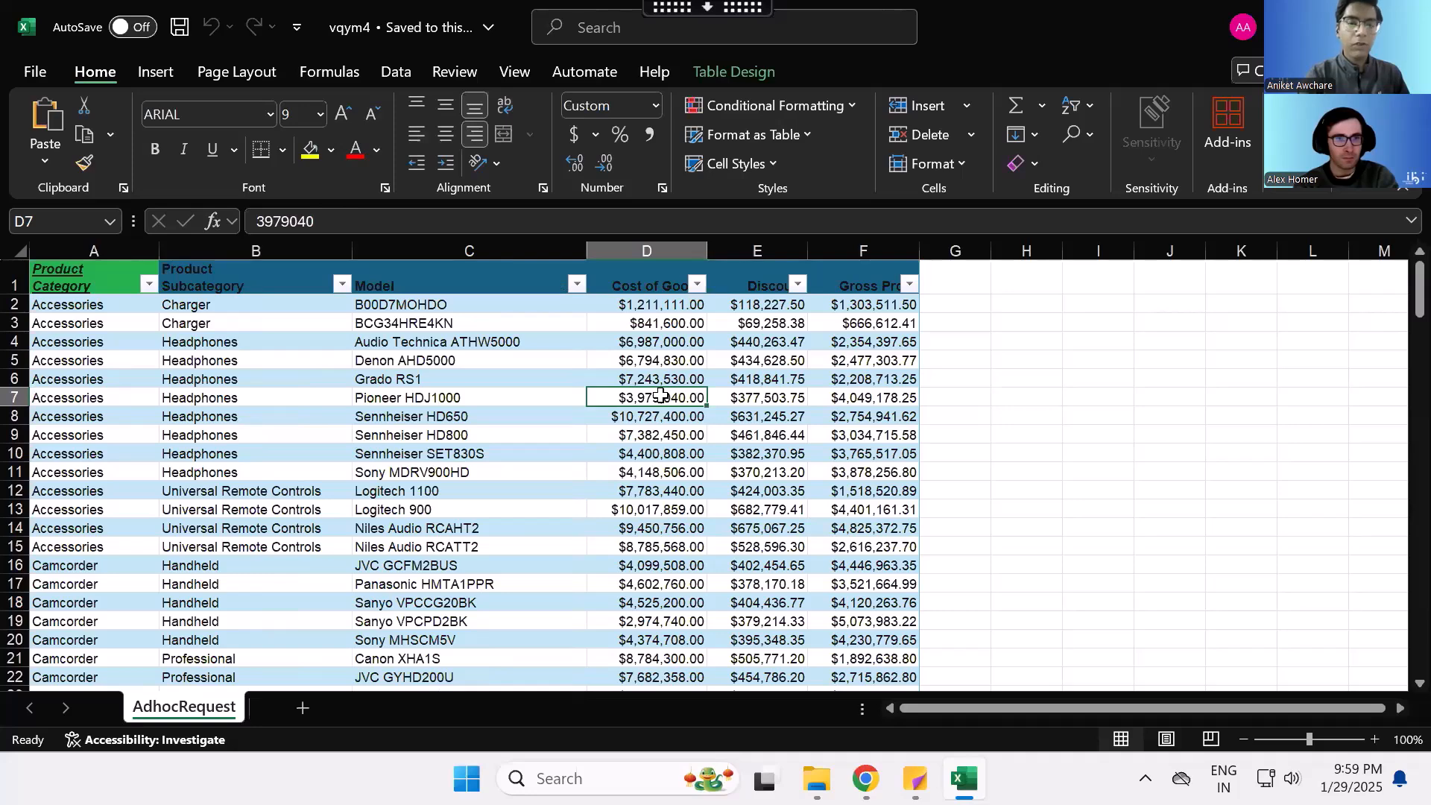
pyautogui.click(662, 486)
pyautogui.scroll(-3, 663, 485)
pyautogui.scroll(3, 663, 485)
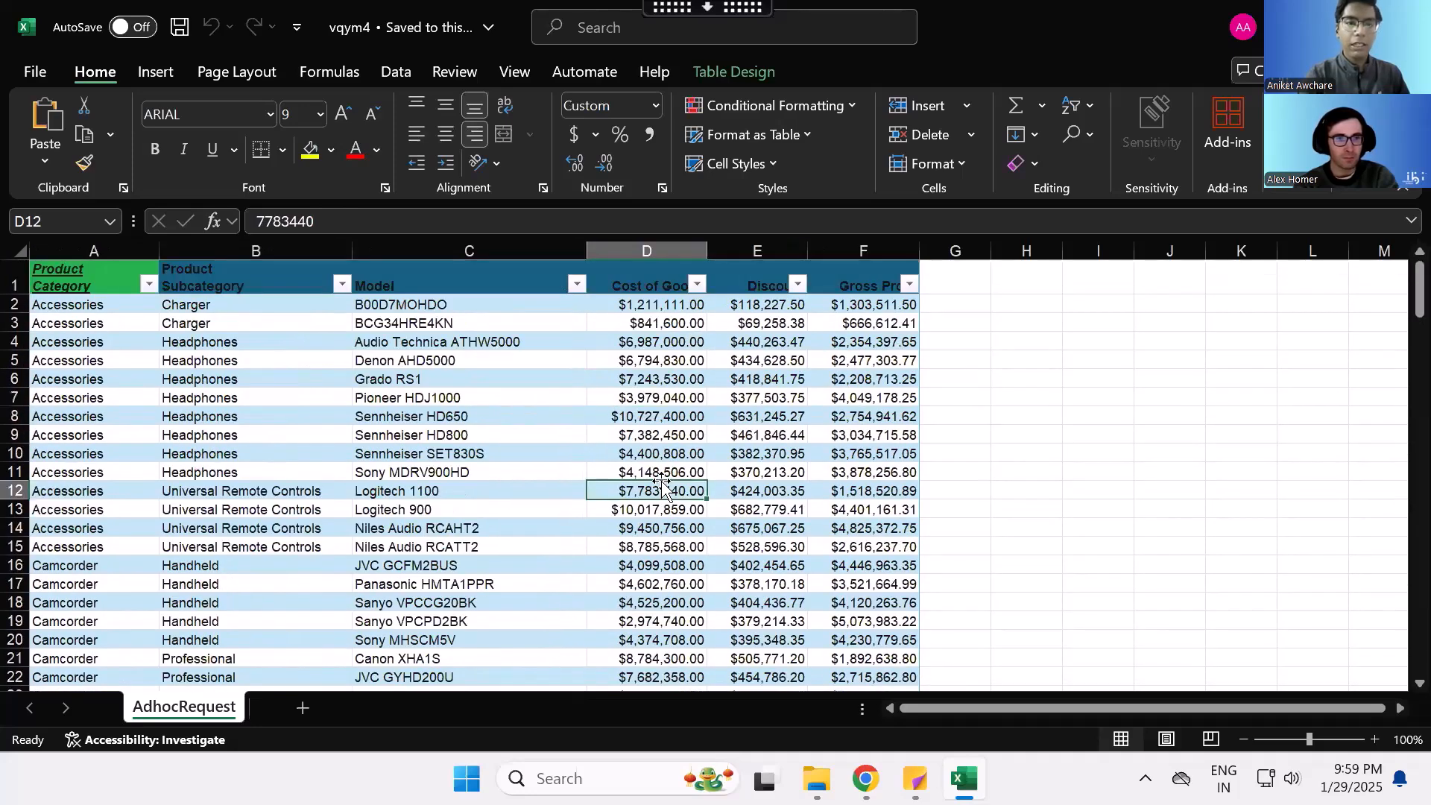
# - Close the vqym4 workbook and, in the WebFOCUS Designer XLSX features, disable Excel tables and enable native Excel formula generation
pyautogui.click(1407, 27)
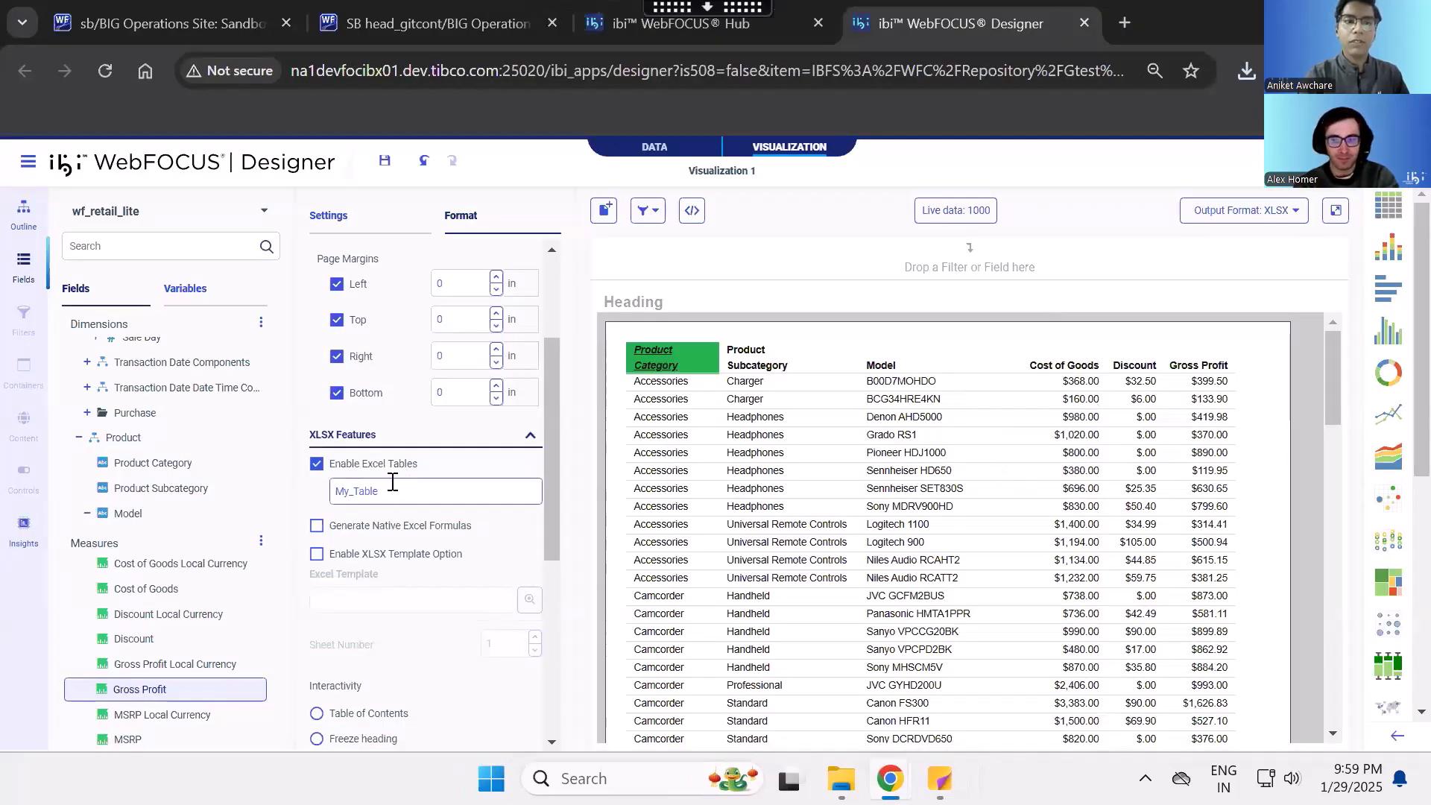
pyautogui.click(317, 463)
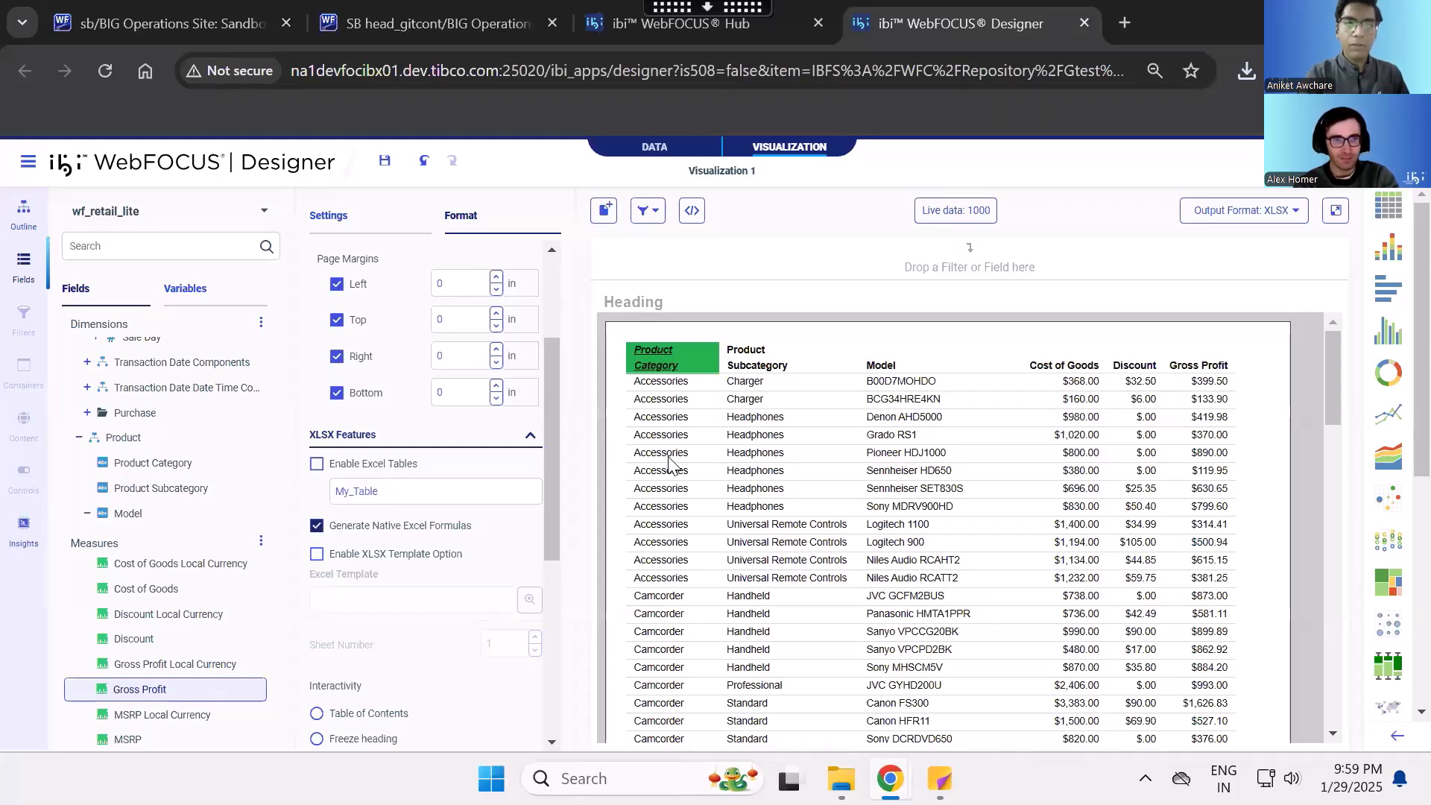
# - Add Revenue to the report's Summaries and remove the Gross Profit and Discount fields from them
pyautogui.click(353, 227)
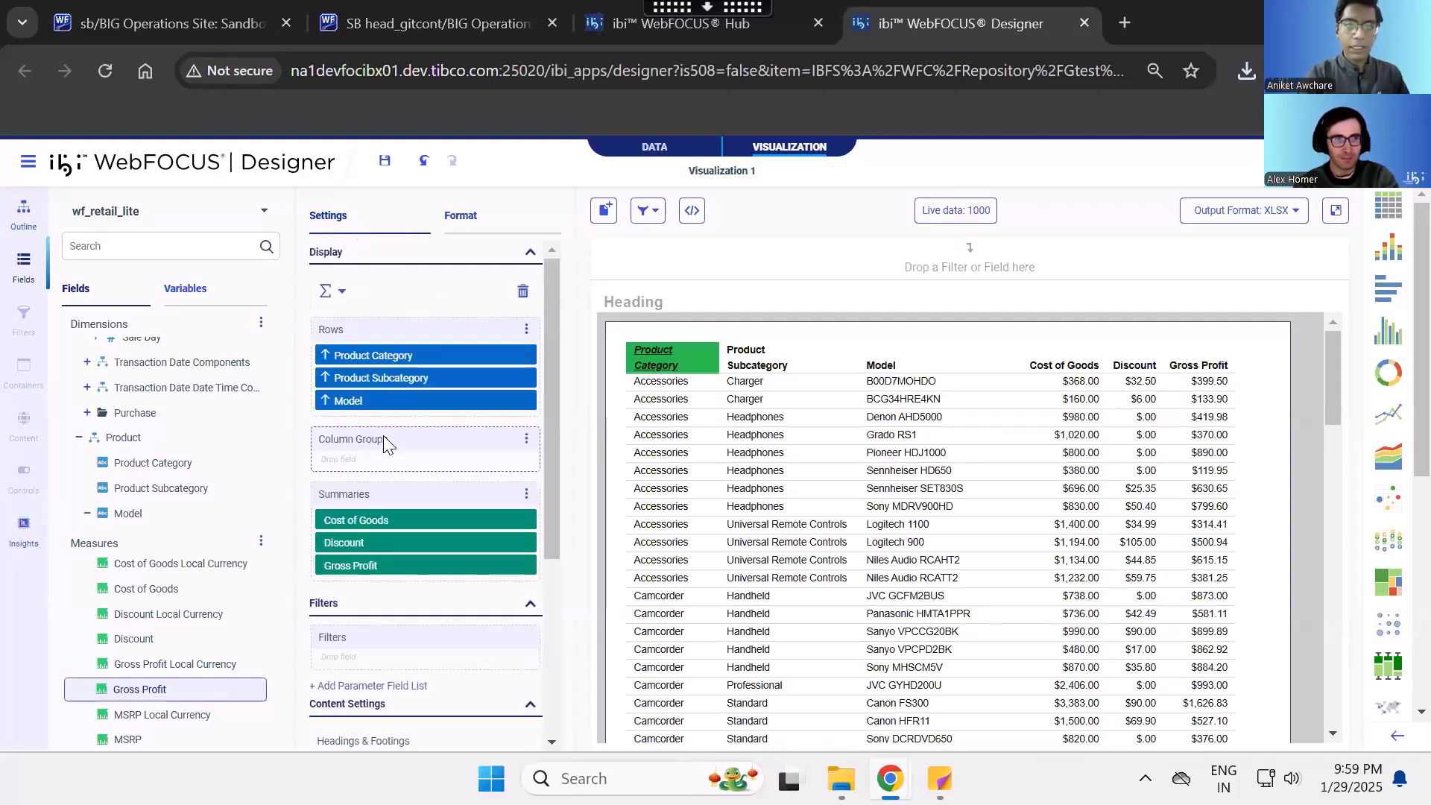
pyautogui.scroll(-3, 160, 703)
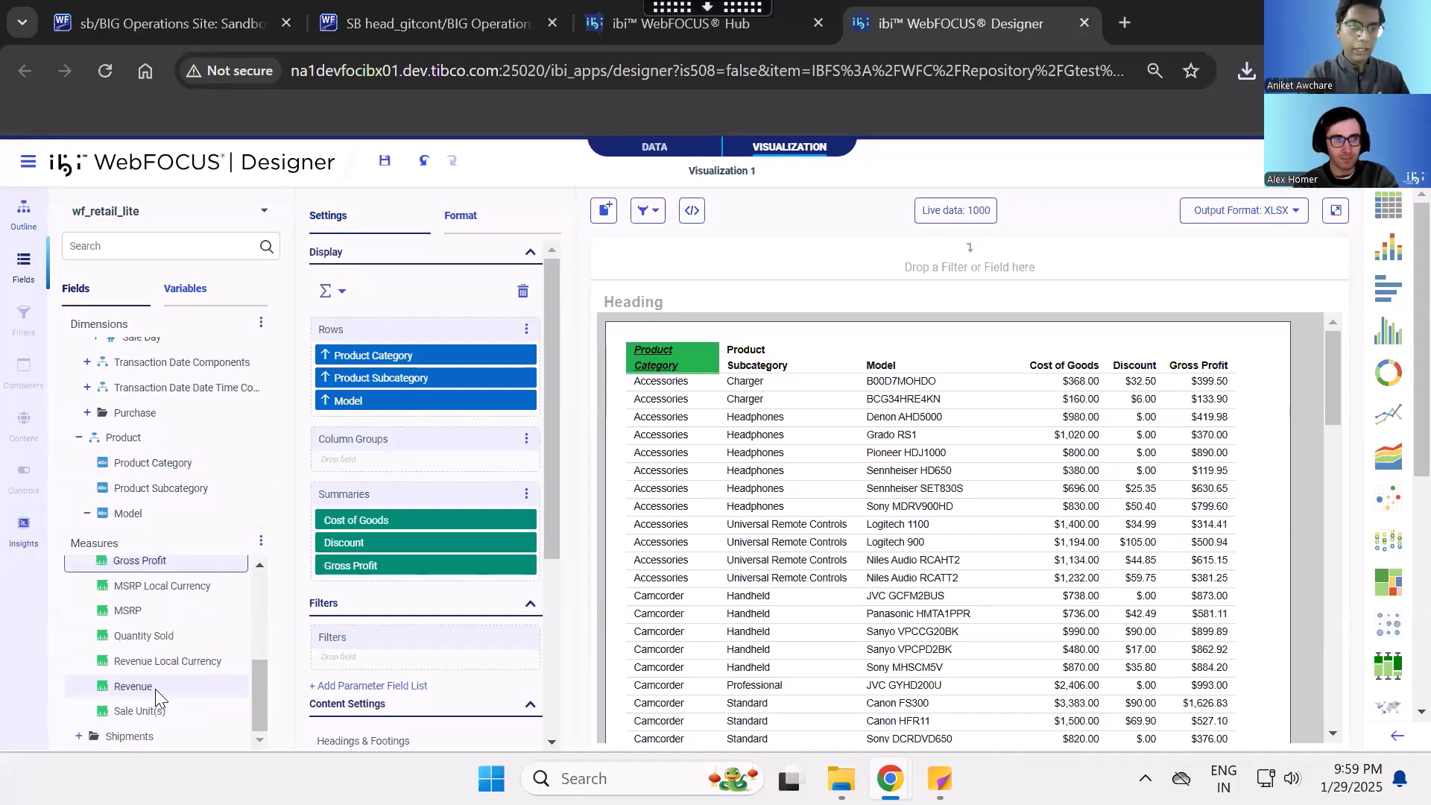
pyautogui.doubleClick(152, 687)
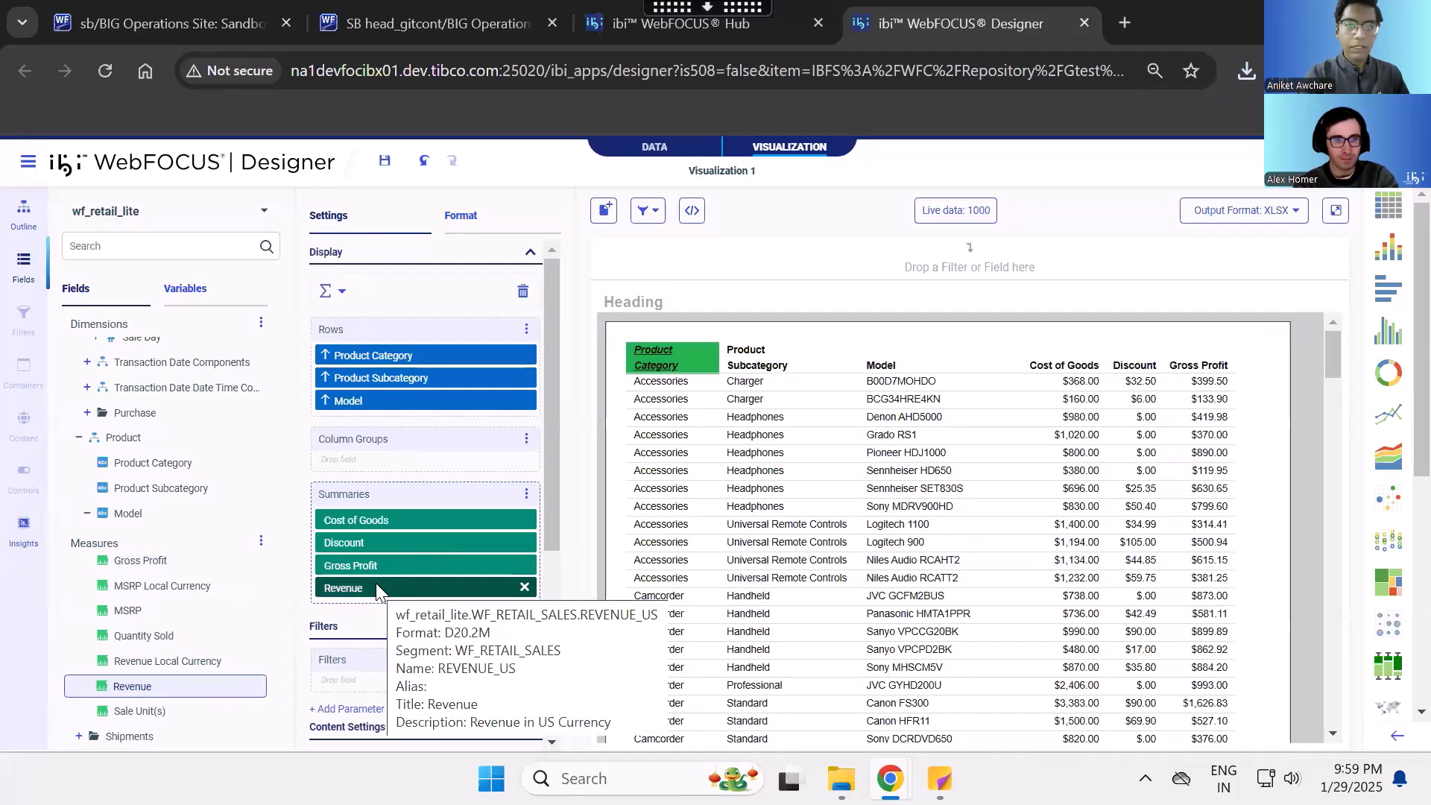
pyautogui.click(523, 564)
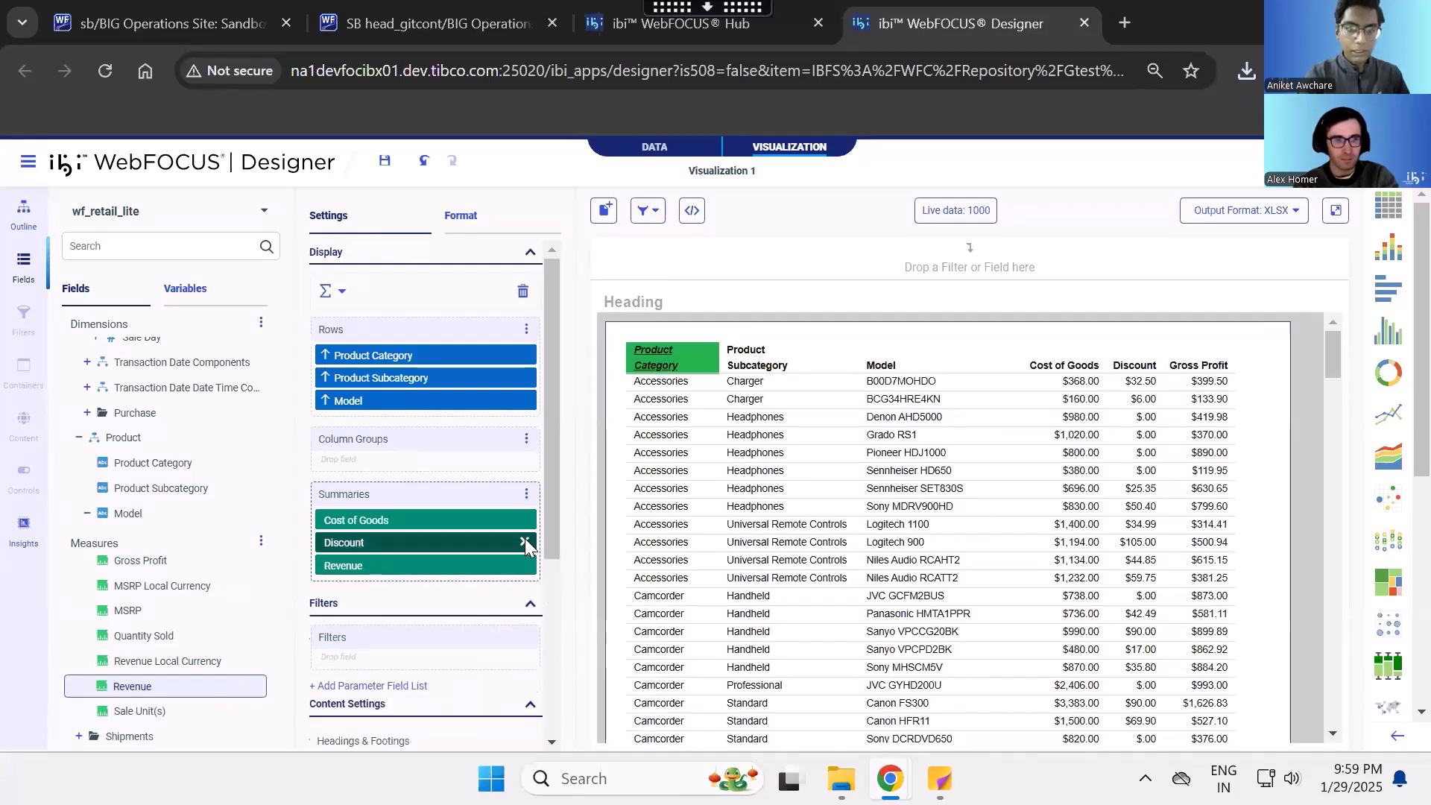
pyautogui.click(524, 542)
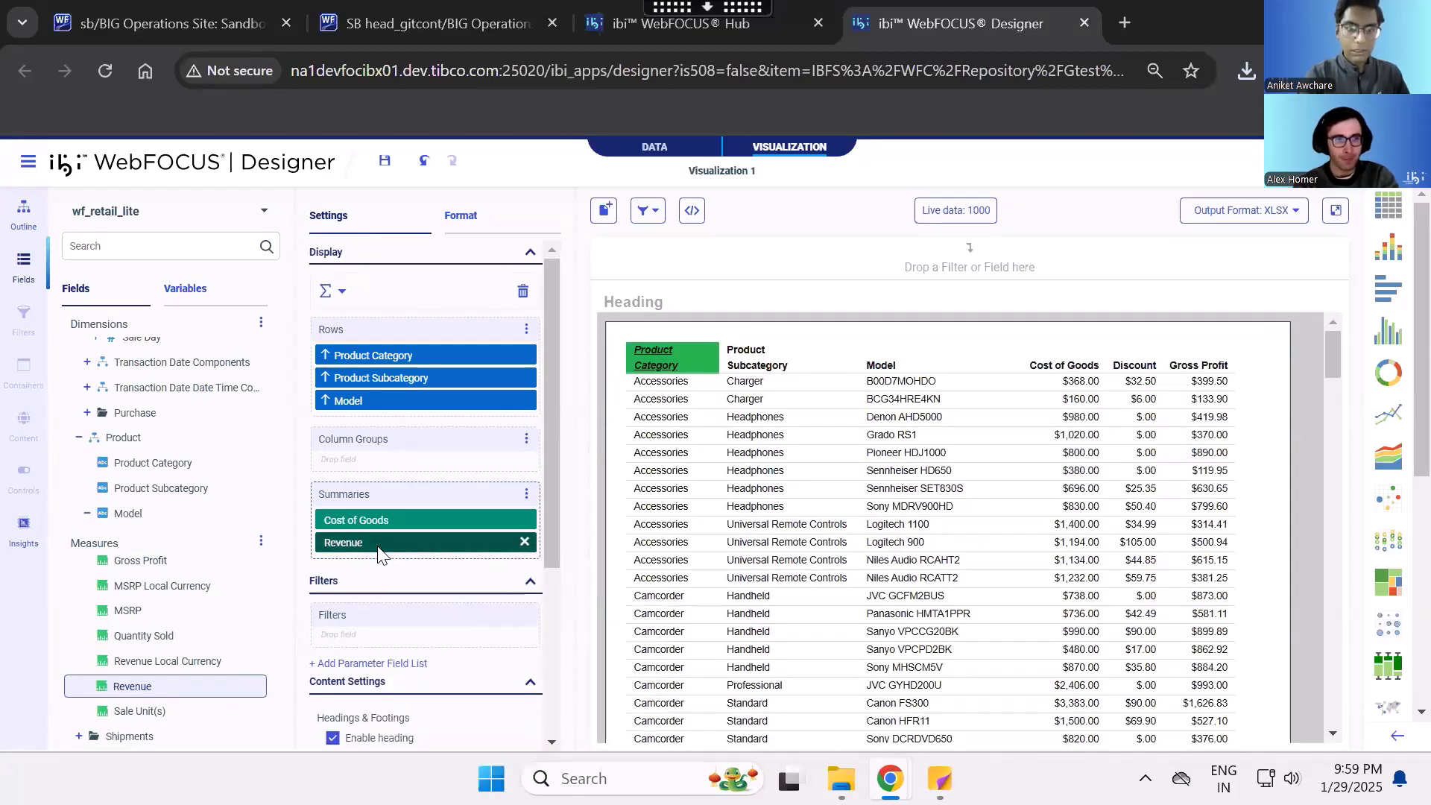
# - Add a calculation on Revenue titled Revenue X 2 with the expression "Revenue" * 2, validate it, and accept it
pyautogui.click(379, 550)
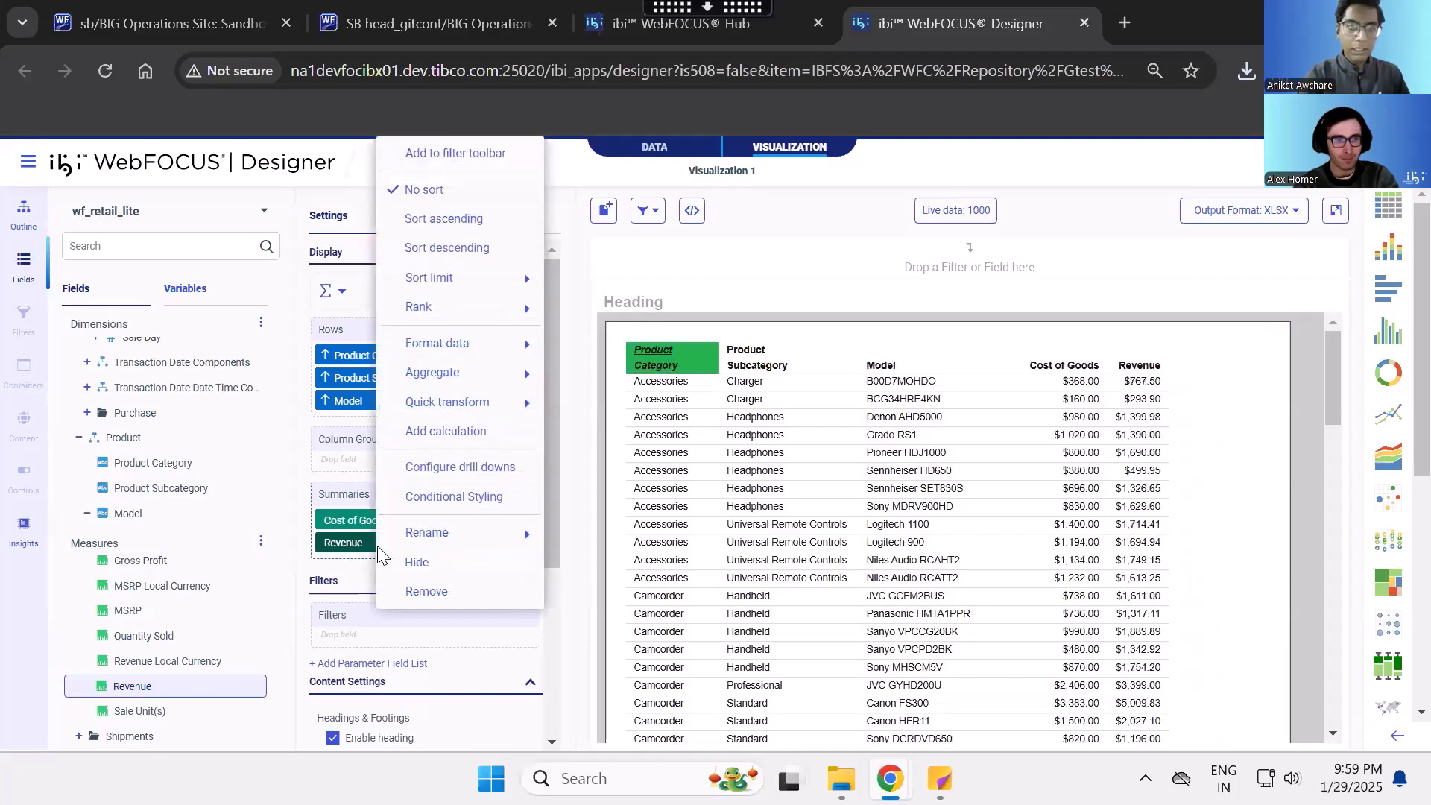
pyautogui.click(468, 430)
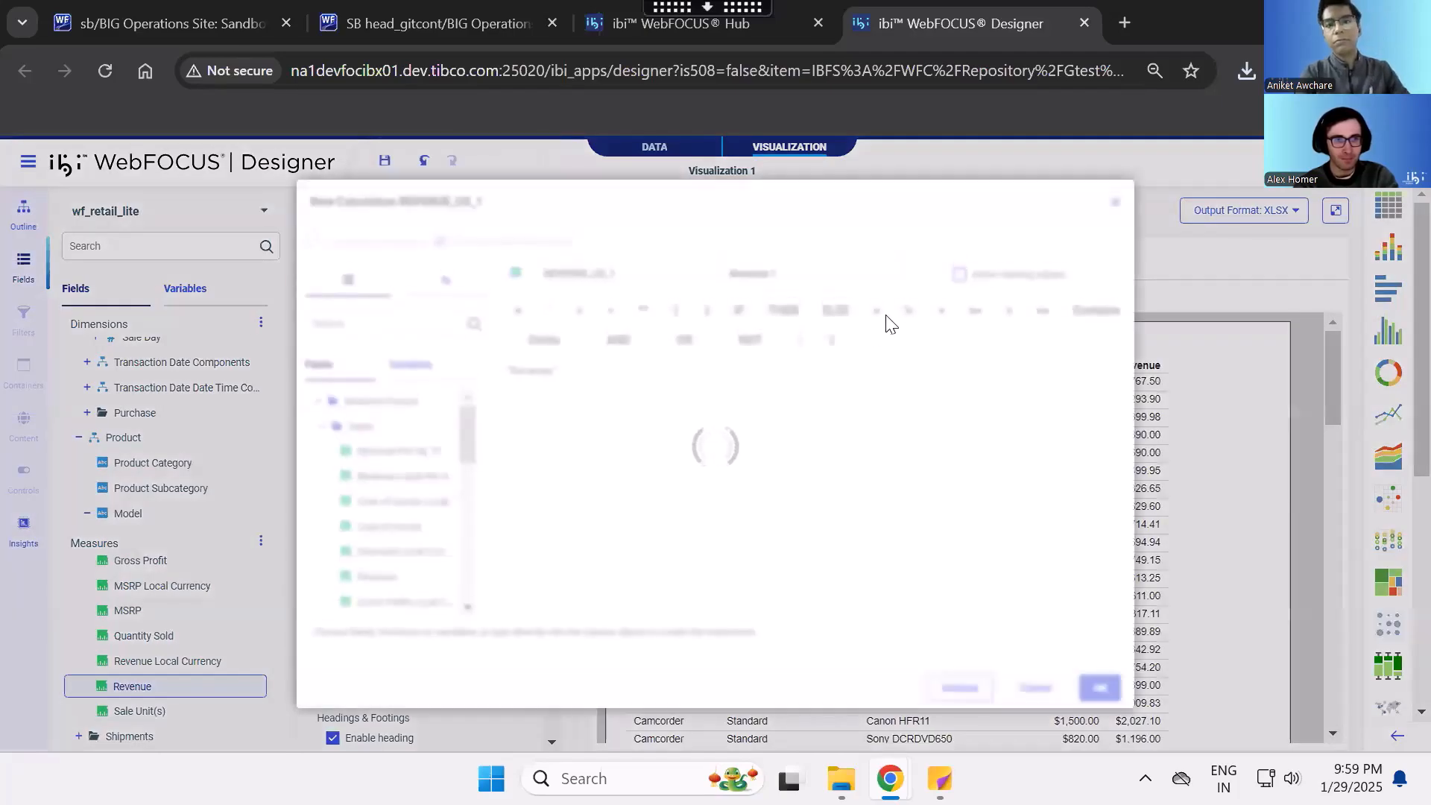
pyautogui.tripleClick(835, 273)
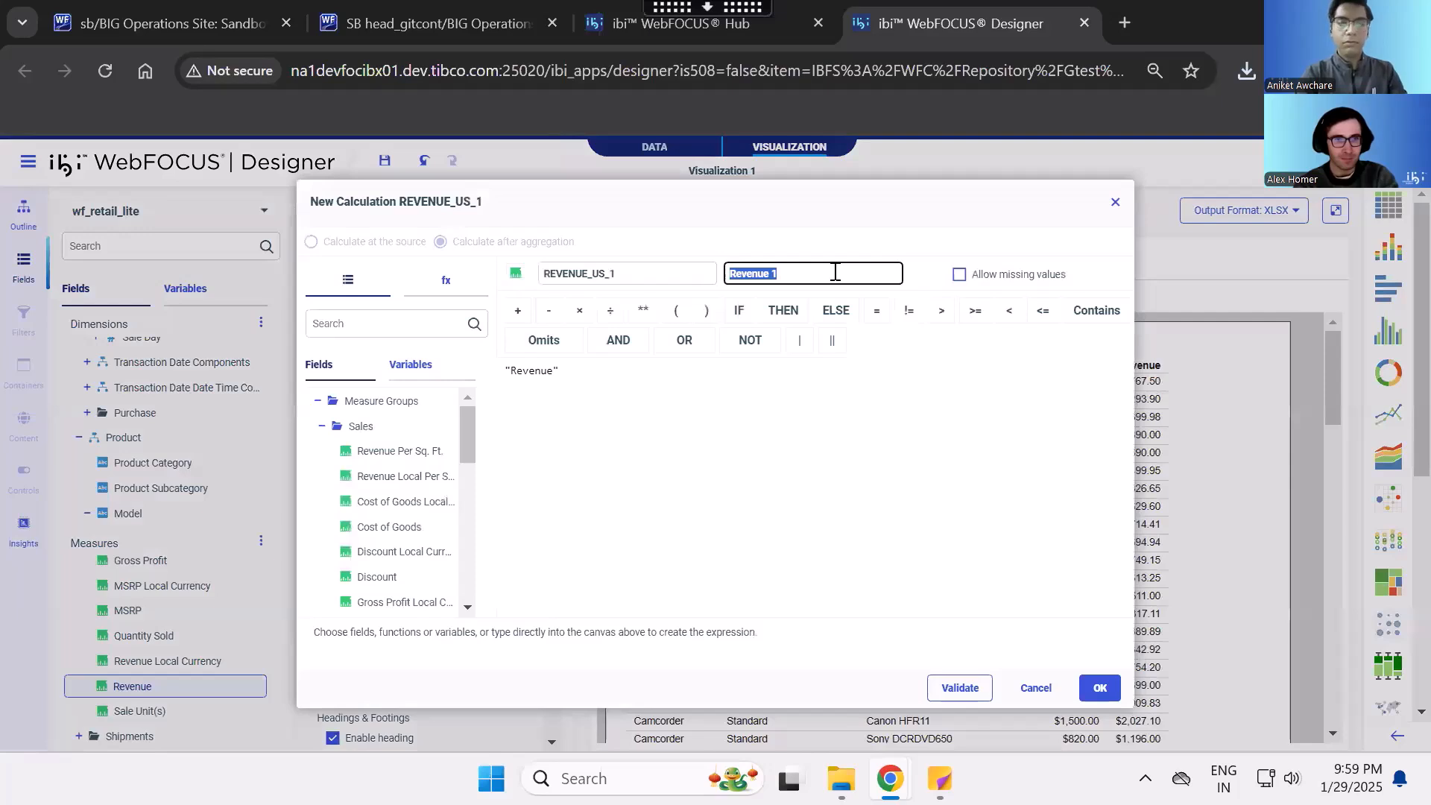
pyautogui.write('Re')
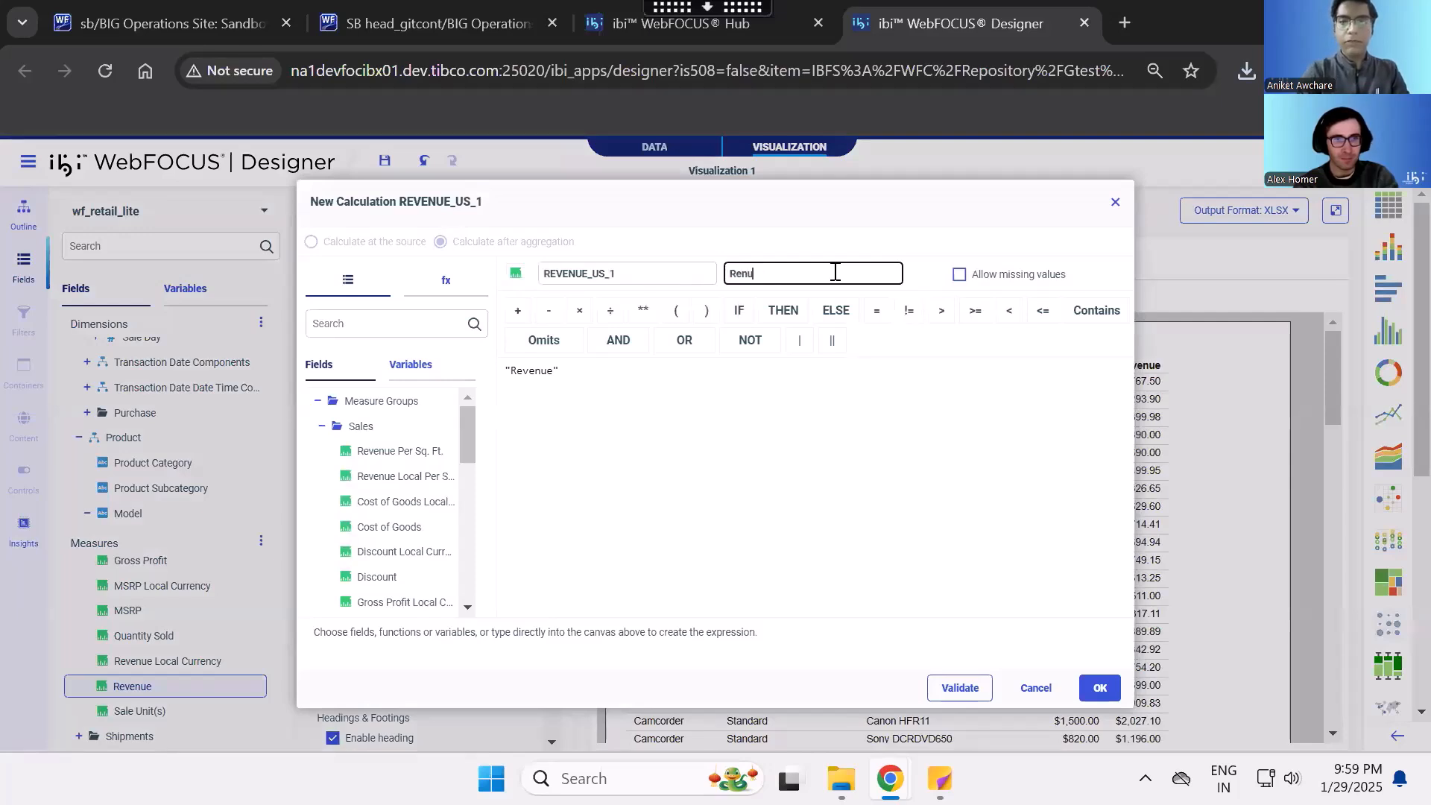
pyautogui.write('venue X 2')
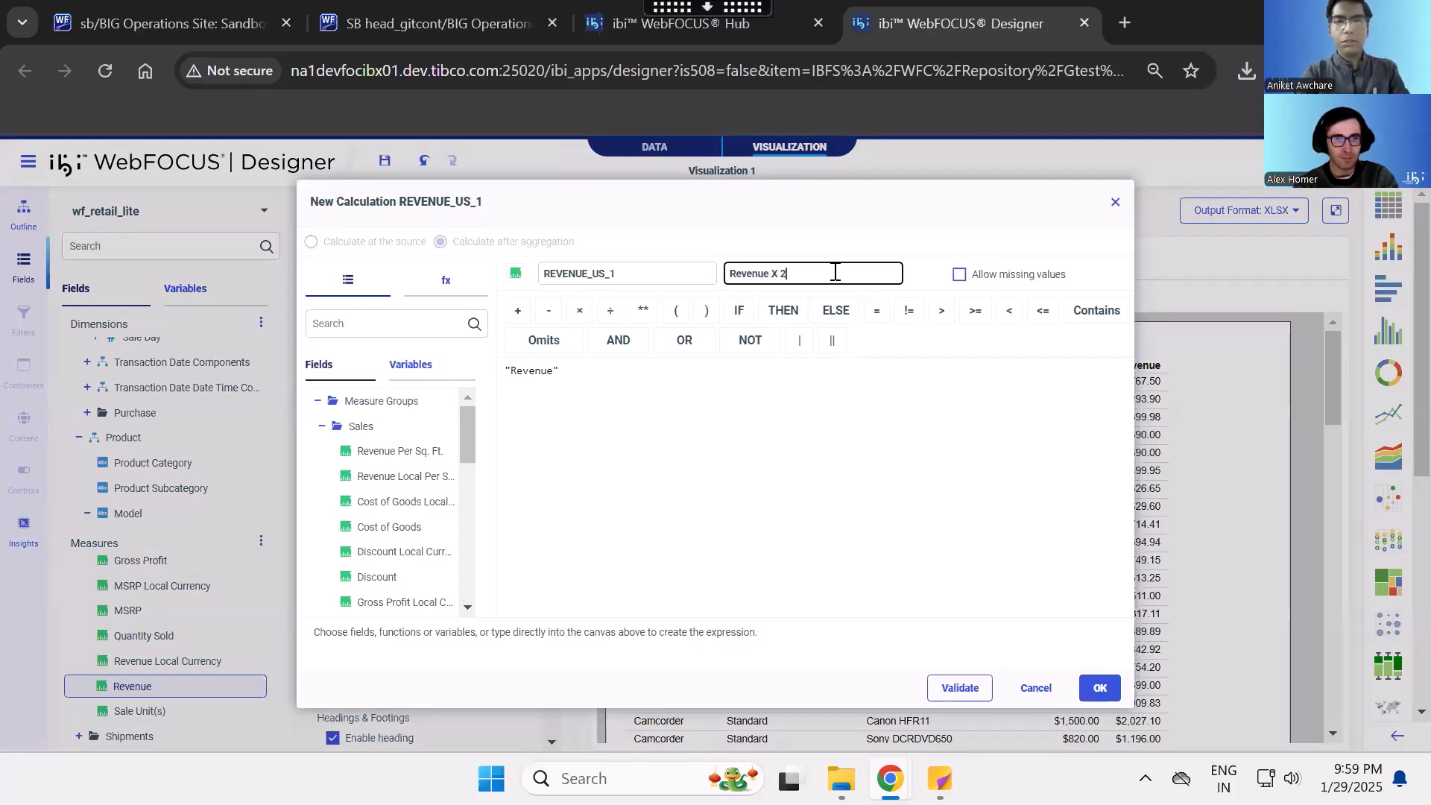
pyautogui.click(628, 368)
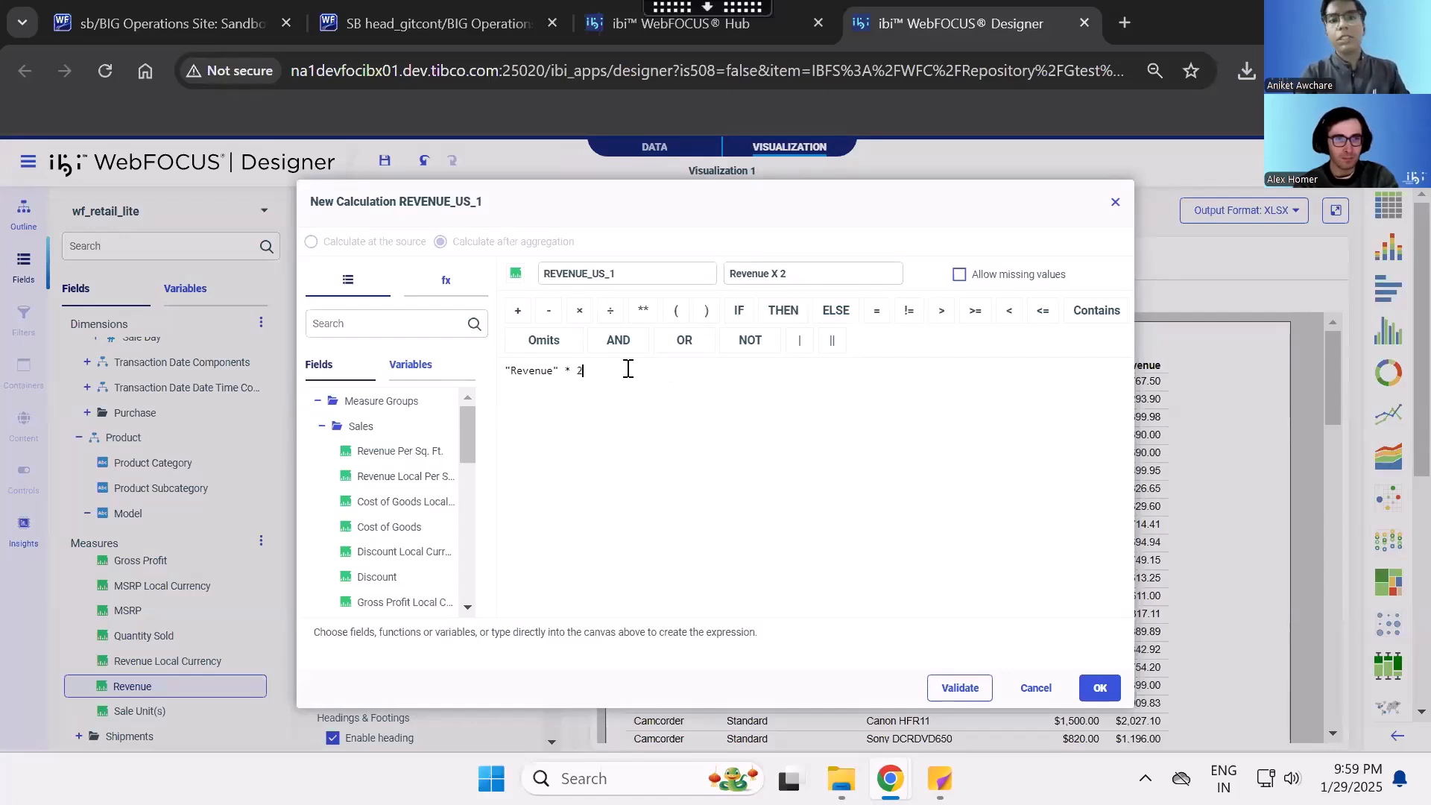
pyautogui.click(945, 685)
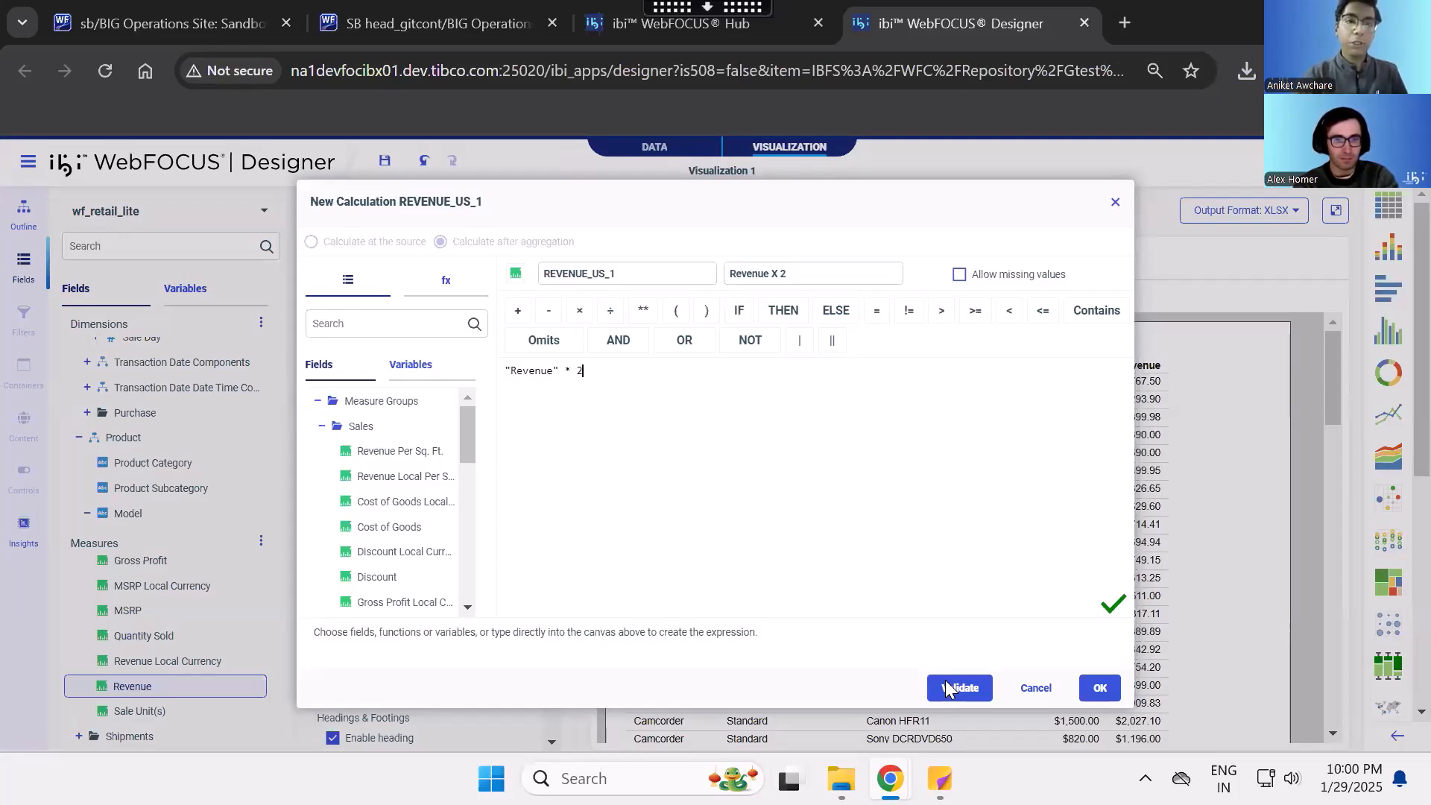
pyautogui.click(1098, 687)
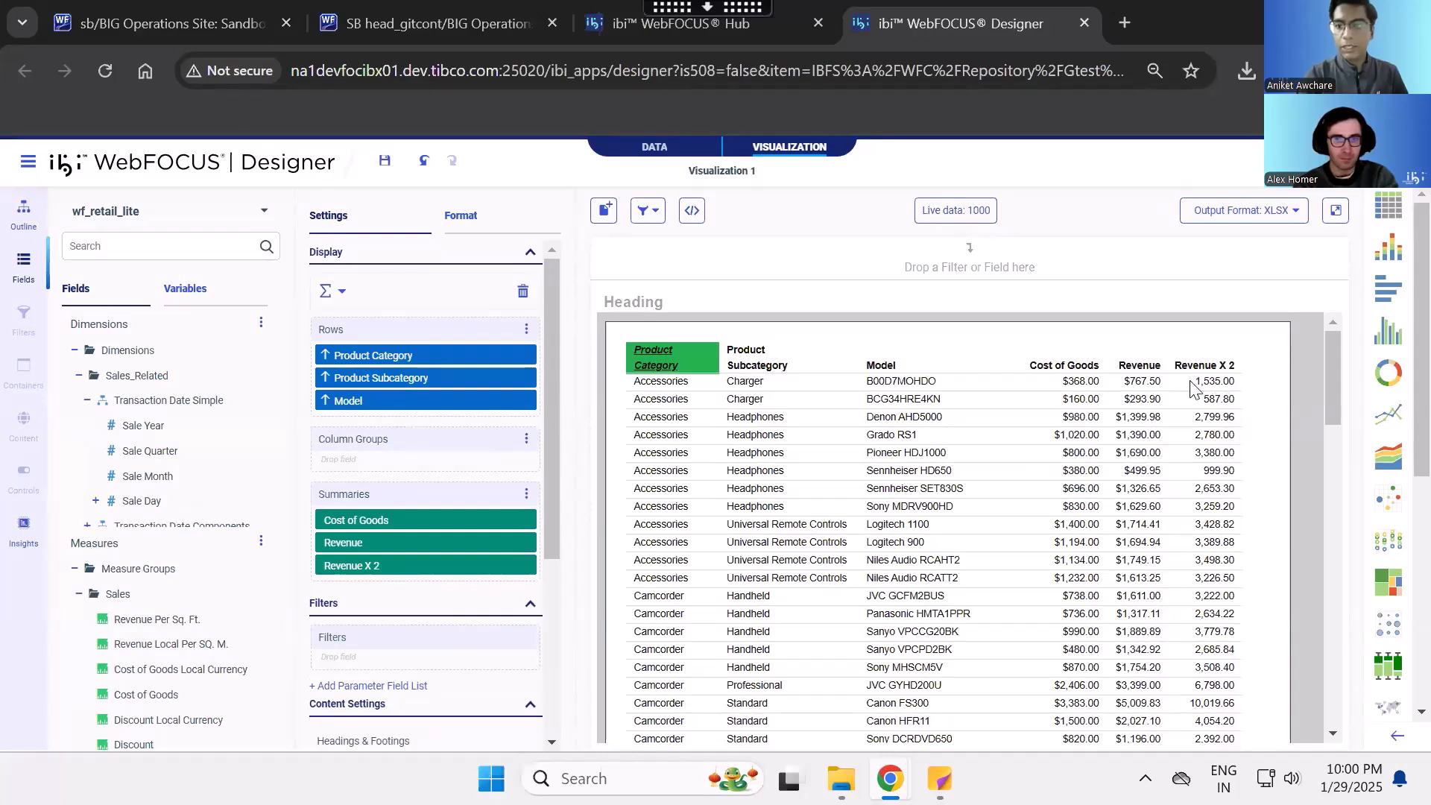
# - Run the report, save and keep the blocked download m7nbj.xlsx, and open it in Excel with editing enabled
pyautogui.click(505, 228)
pyautogui.click(370, 531)
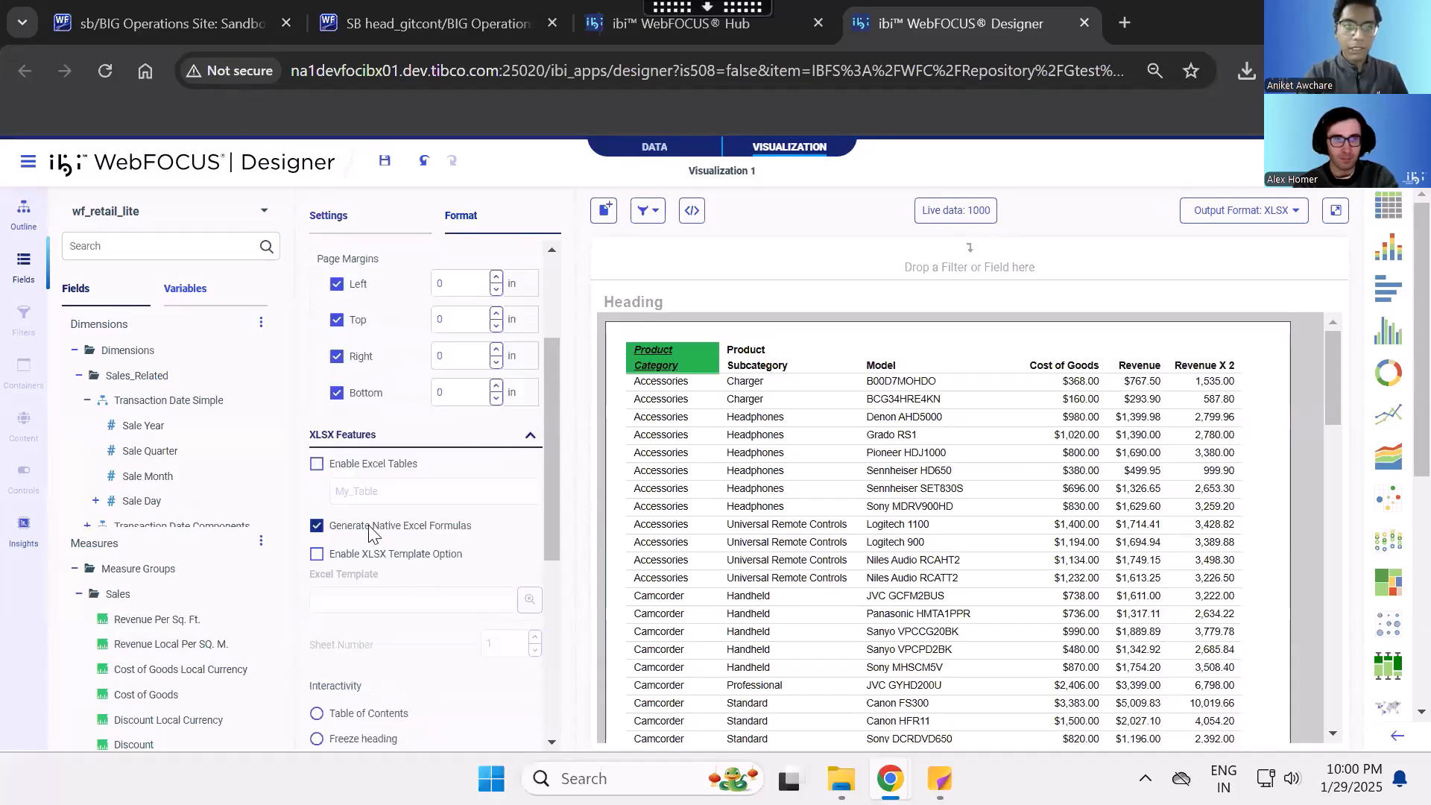
pyautogui.click(1335, 224)
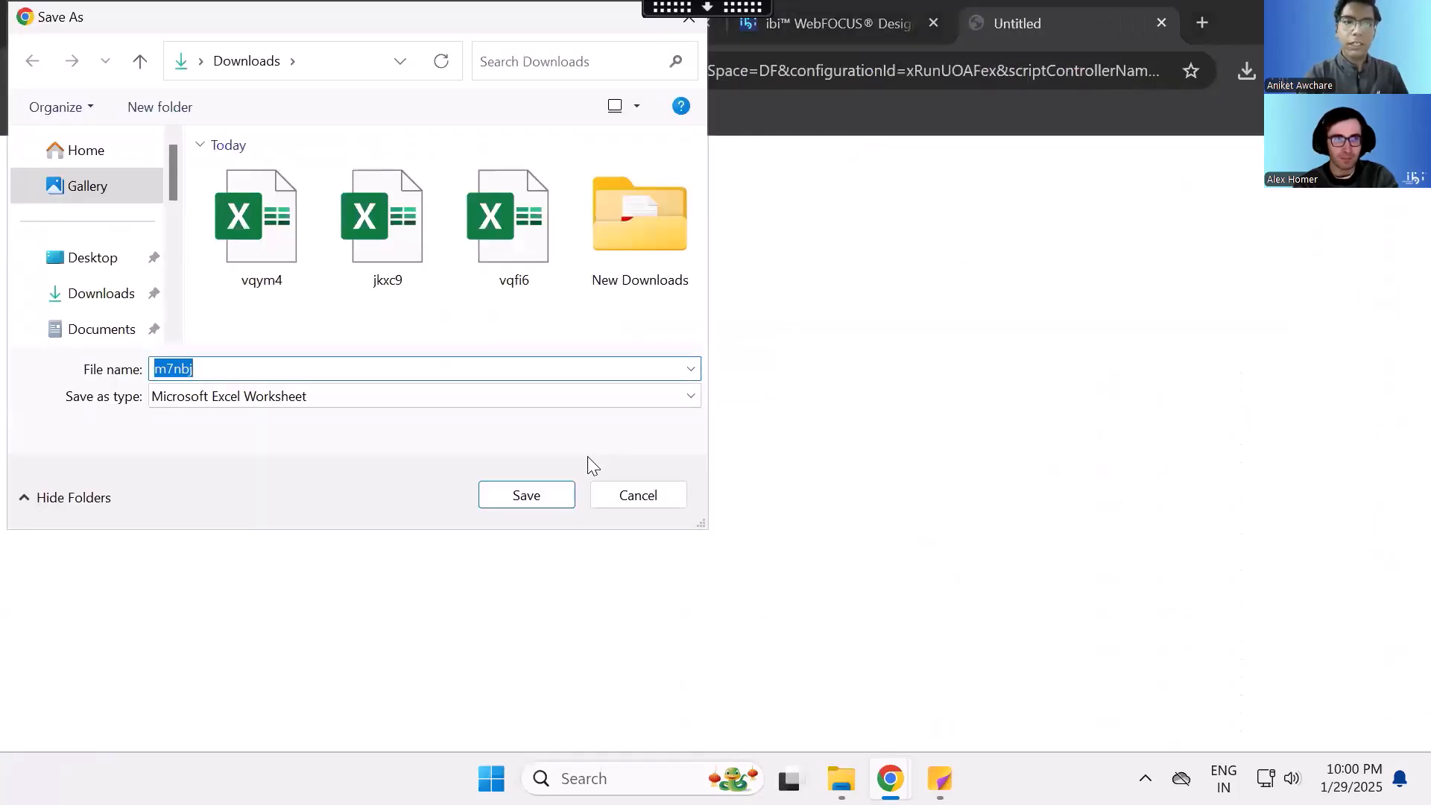
pyautogui.click(552, 492)
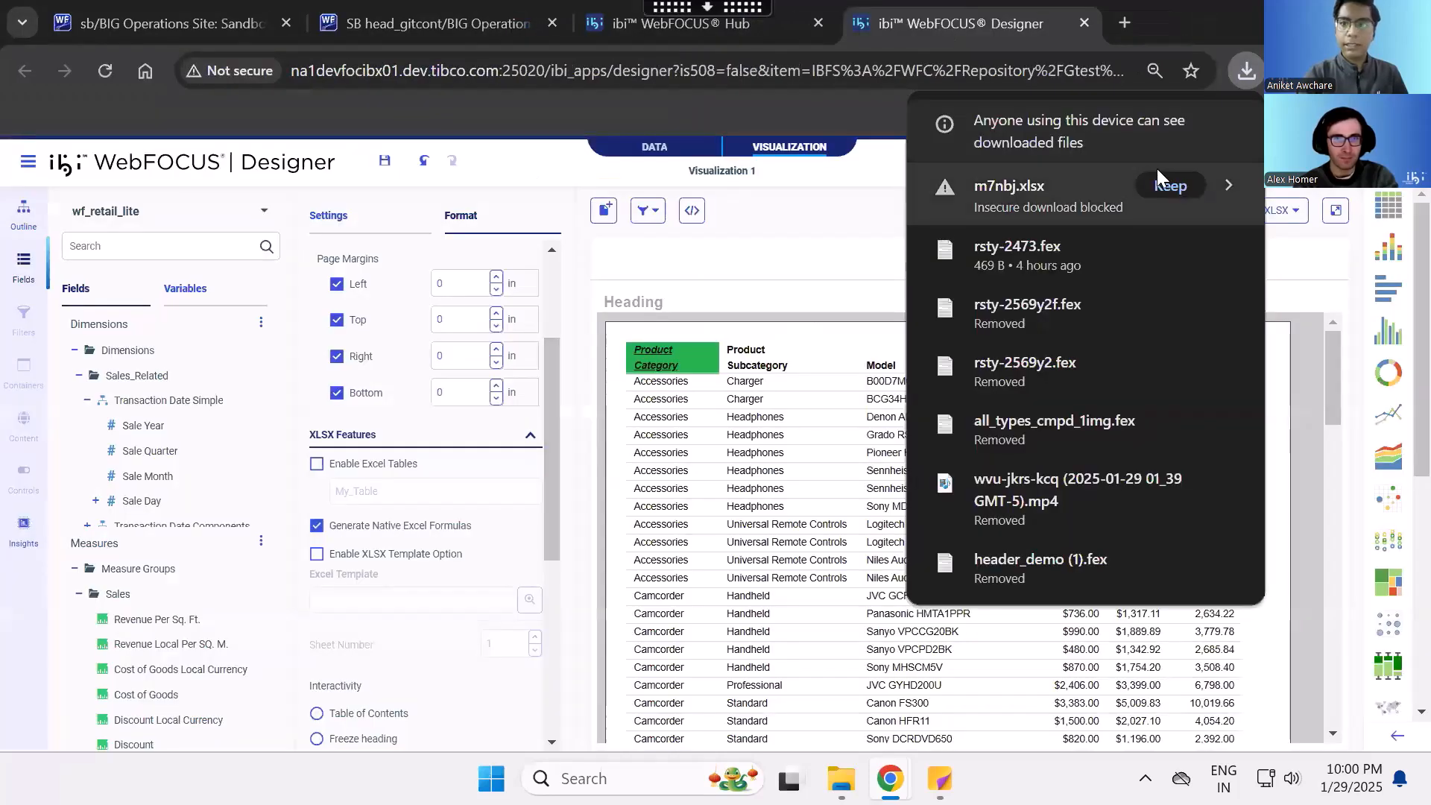
pyautogui.click(1166, 181)
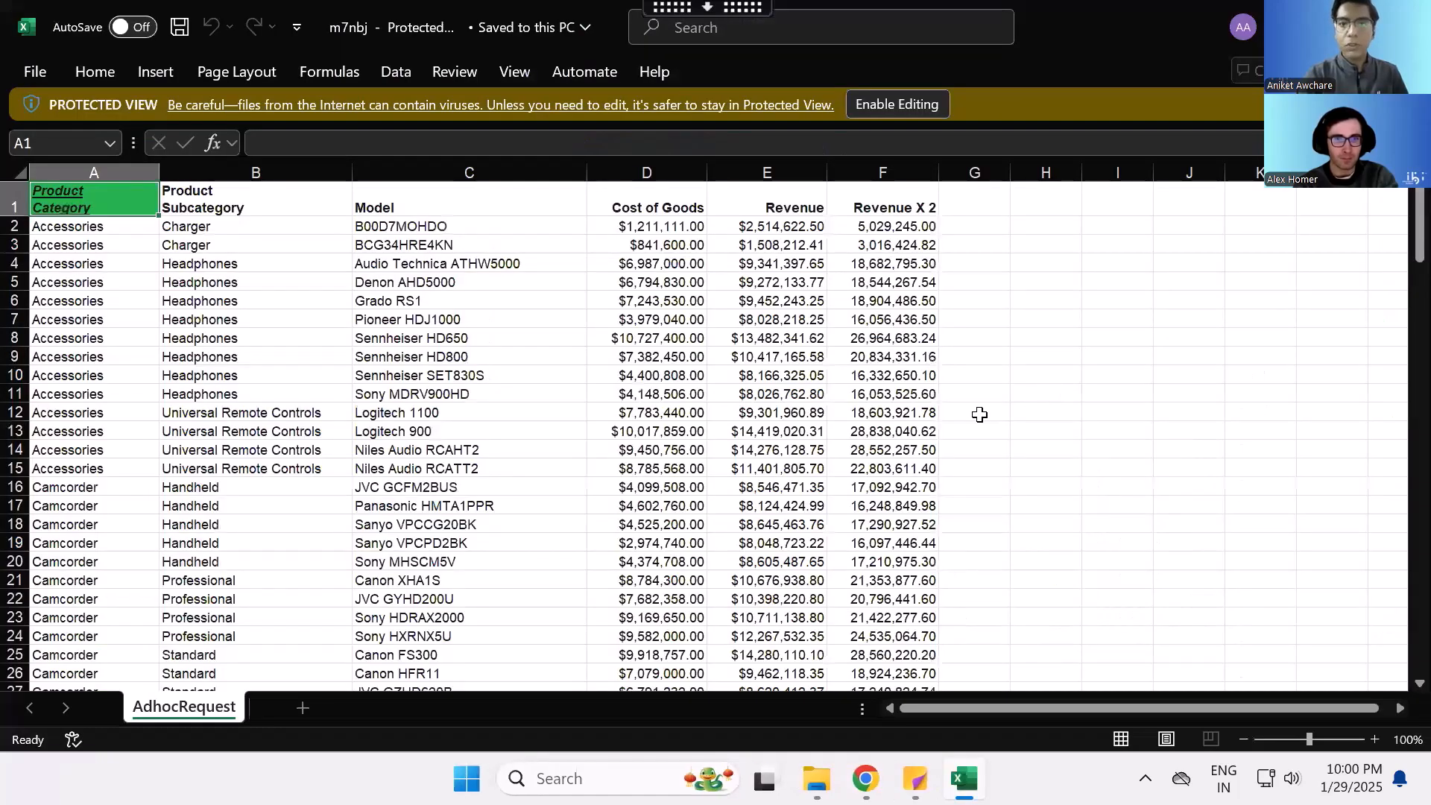
pyautogui.click(897, 94)
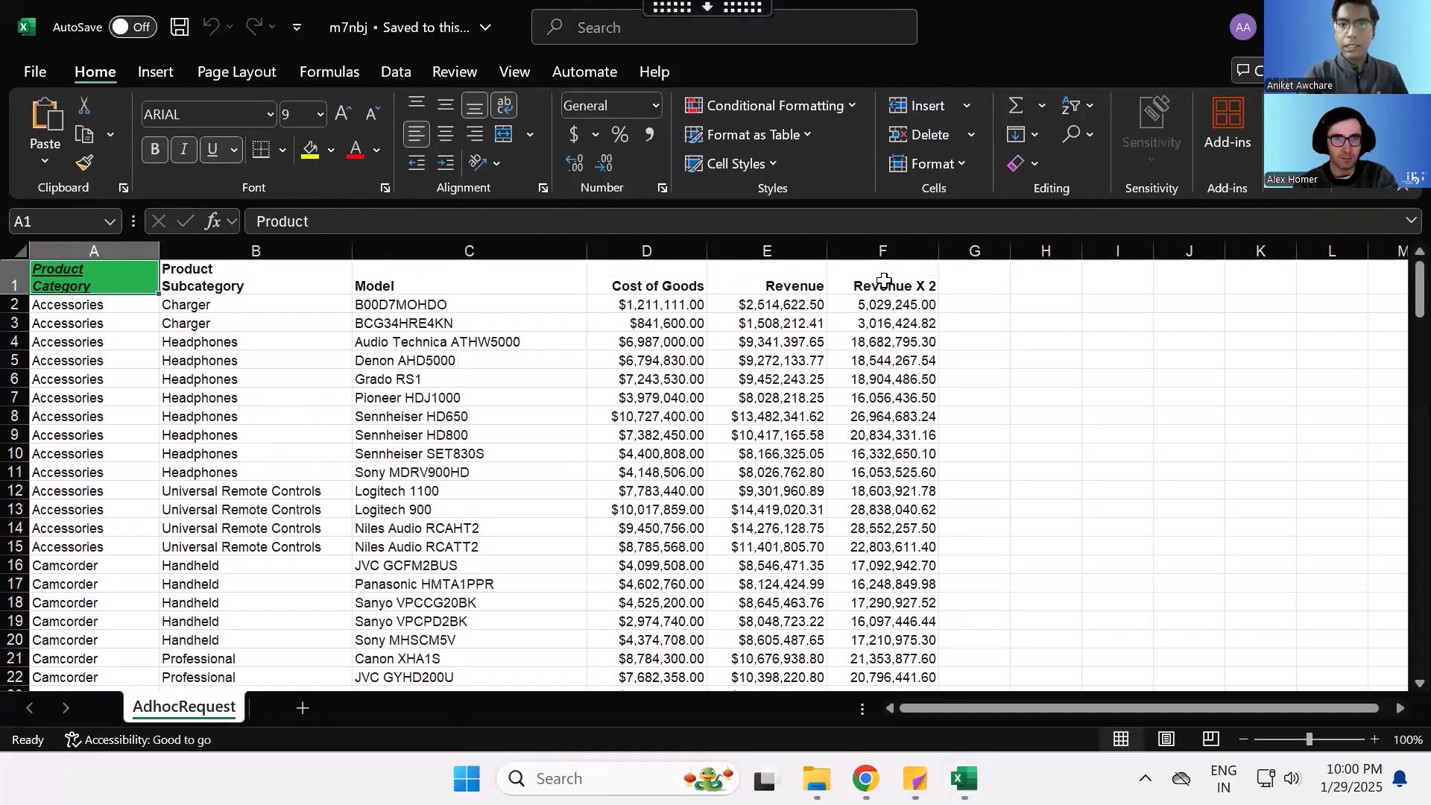
# - Examine the formulas behind the Revenue X 2 cells row by row and compare them with the plain Revenue values
pyautogui.click(884, 303)
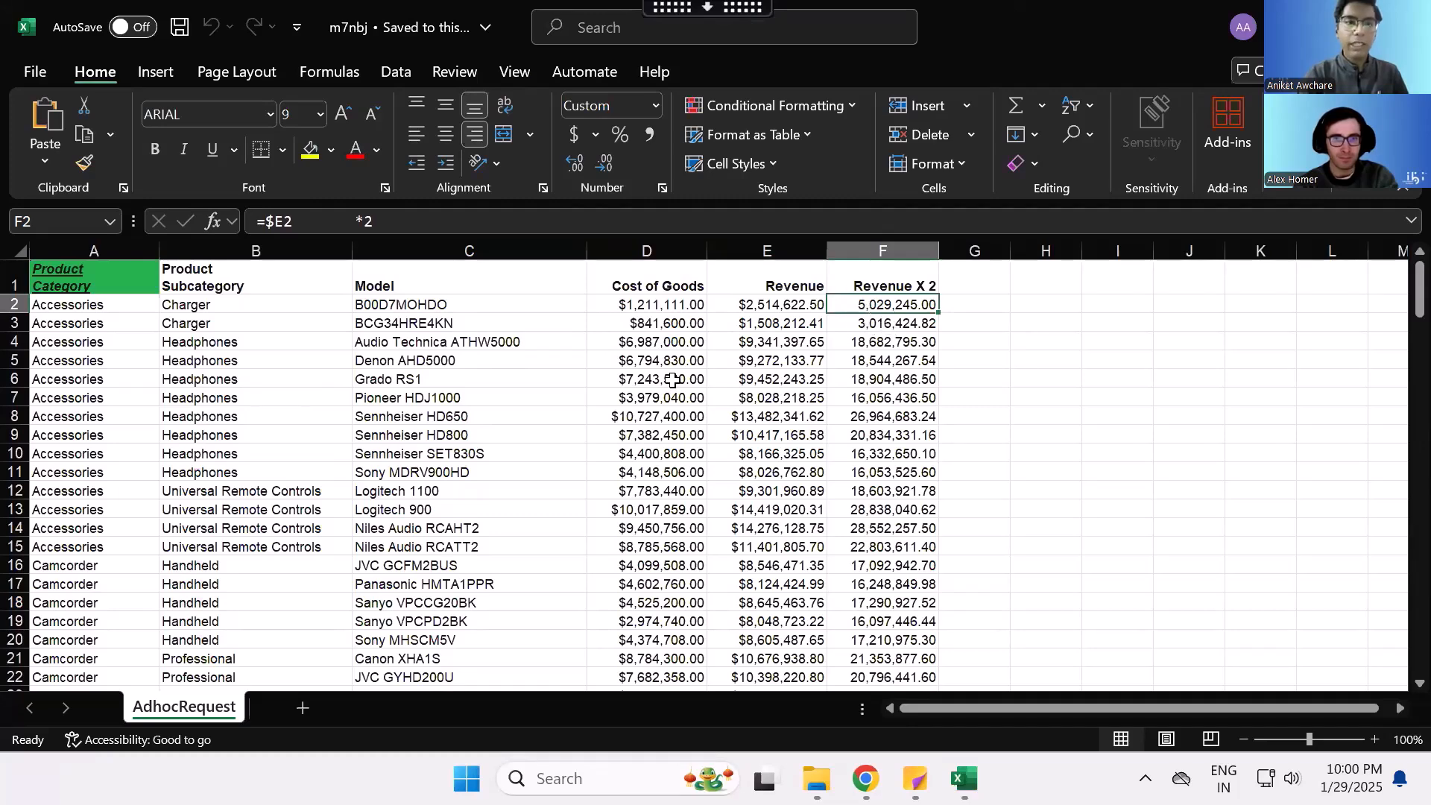
pyautogui.click(743, 344)
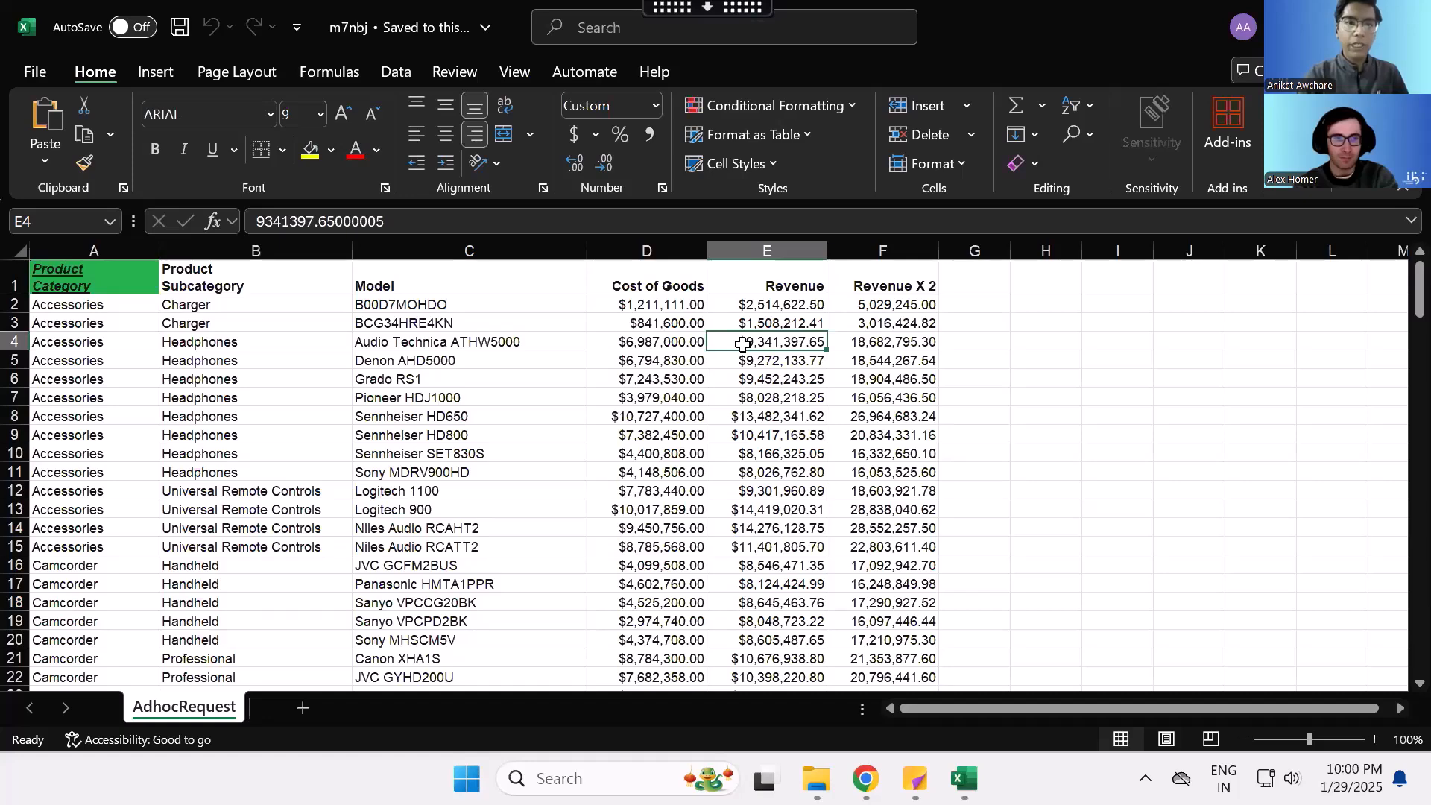
pyautogui.press('Down')
pyautogui.press('Right')
pyautogui.press('Down')
pyautogui.press('Down')
pyautogui.press('Down')
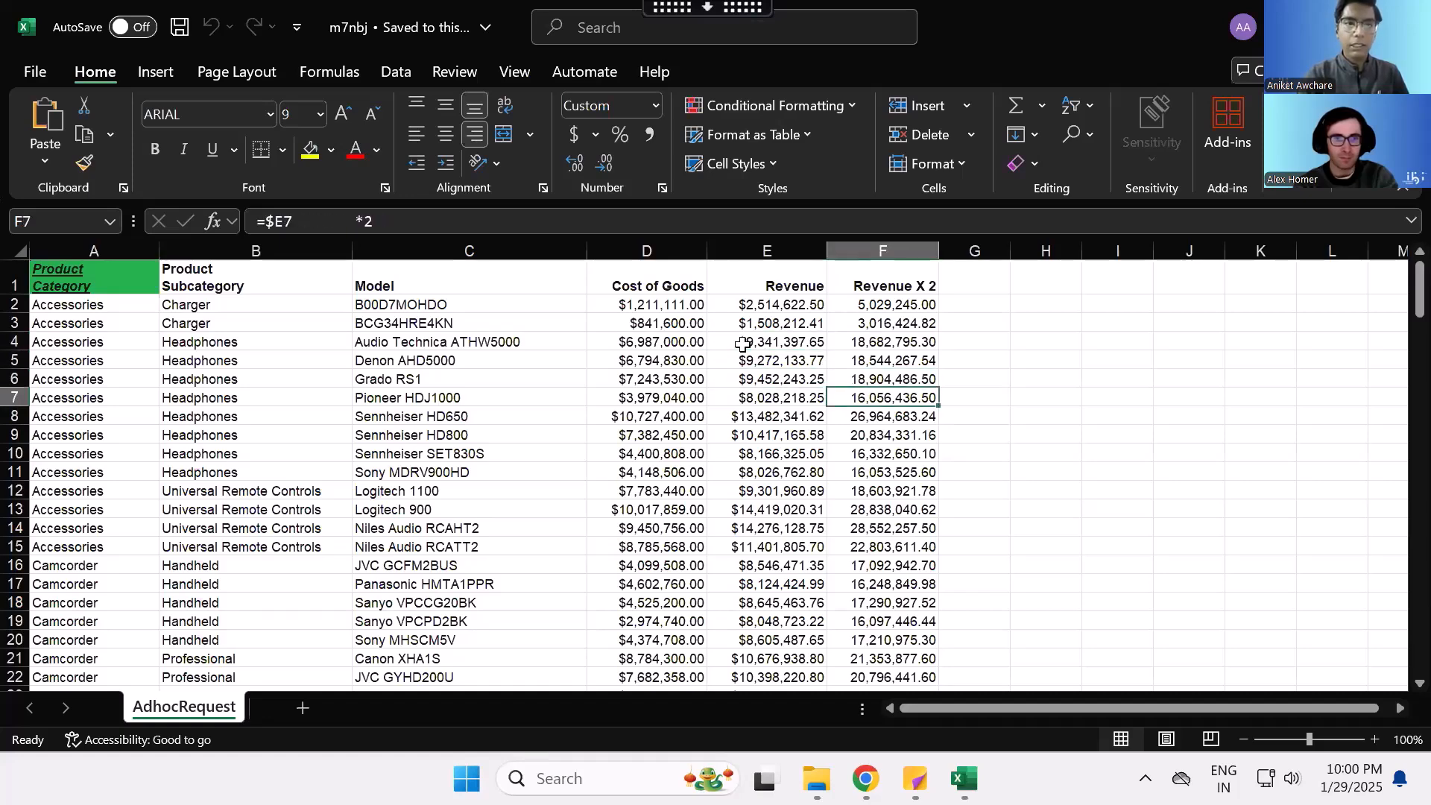
pyautogui.press('Down')
pyautogui.press('Down')
pyautogui.press('Down')
pyautogui.press('Down')
pyautogui.press('Down')
pyautogui.press('Down')
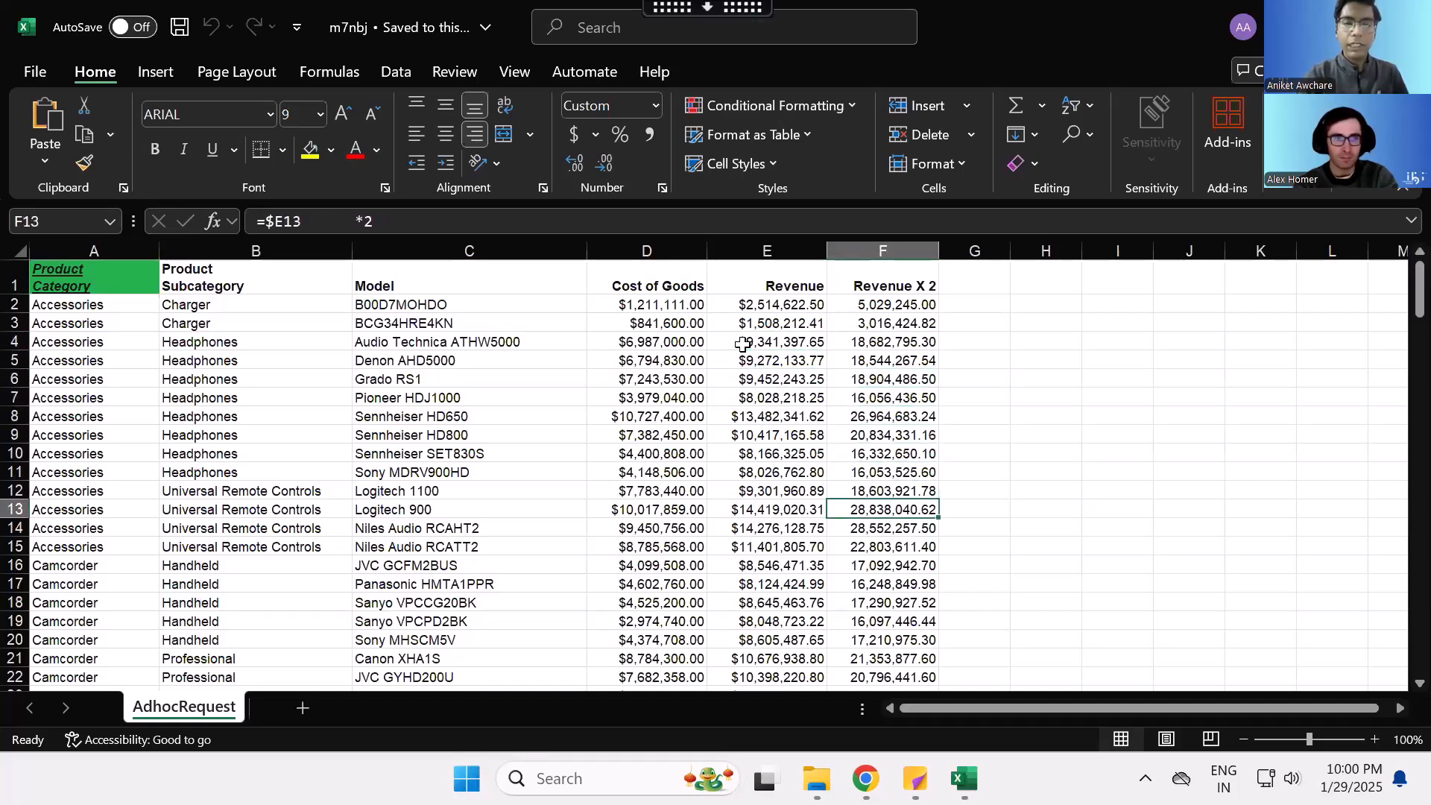
pyautogui.press('Down')
pyautogui.press('Down')
pyautogui.press('Down')
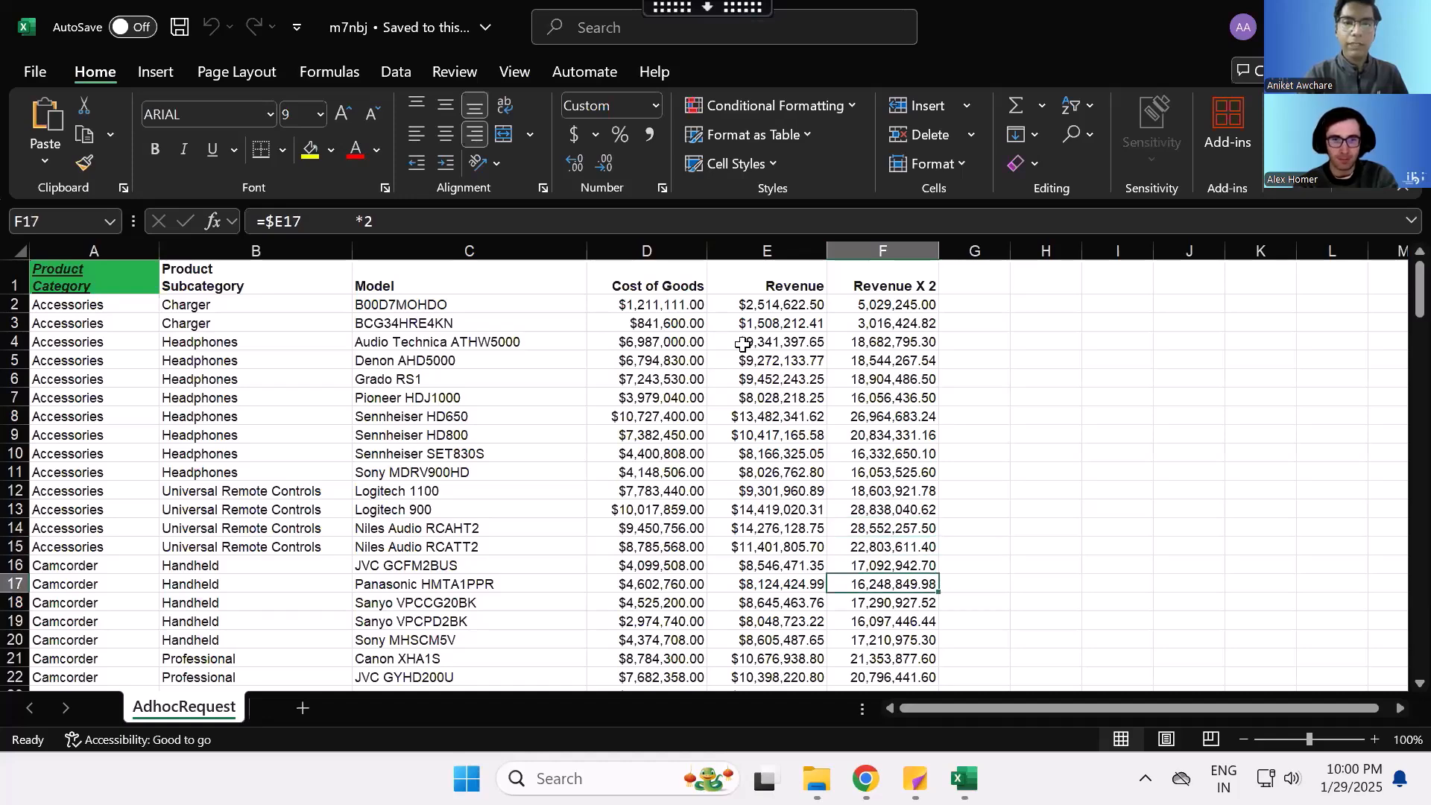
pyautogui.press('Down')
pyautogui.press('Down')
pyautogui.press('Down')
pyautogui.press('Down')
pyautogui.press('Down')
pyautogui.press('Down')
pyautogui.press('Down')
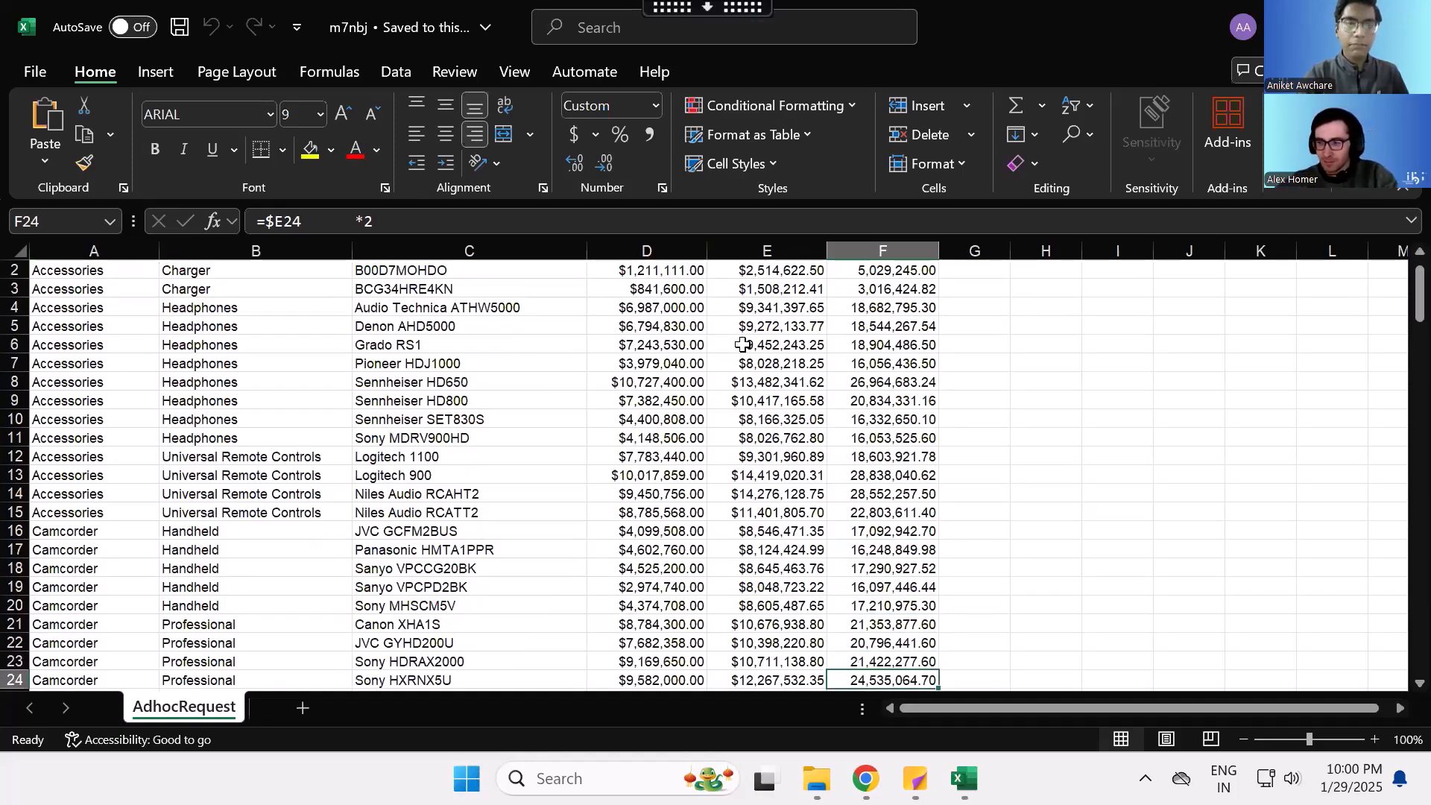
pyautogui.press('Down')
pyautogui.press('Down')
pyautogui.press('Down')
pyautogui.press('Down')
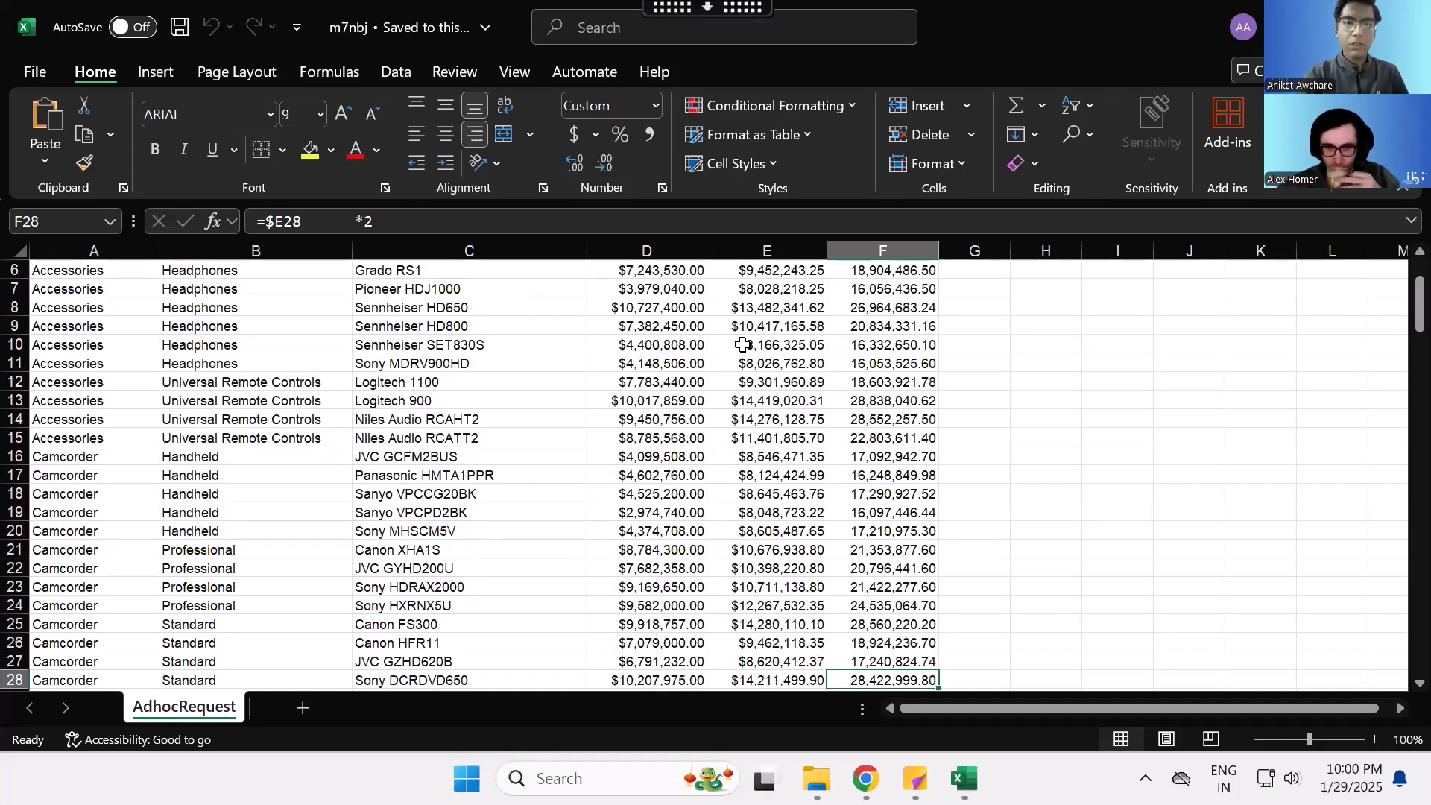
pyautogui.scroll(-2, 743, 344)
pyautogui.press('Up')
pyautogui.press('Up')
pyautogui.press('Up')
pyautogui.press('Up')
pyautogui.press('Up')
pyautogui.press('Up')
pyautogui.press('Up')
pyautogui.press('Up')
pyautogui.press('Up')
pyautogui.press('Up')
pyautogui.press('Up')
pyautogui.press('Up')
pyautogui.press('Up')
pyautogui.press('Up')
pyautogui.press('Up')
pyautogui.press('Up')
pyautogui.press('Up')
pyautogui.press('Up')
pyautogui.press('Up')
pyautogui.press('Up')
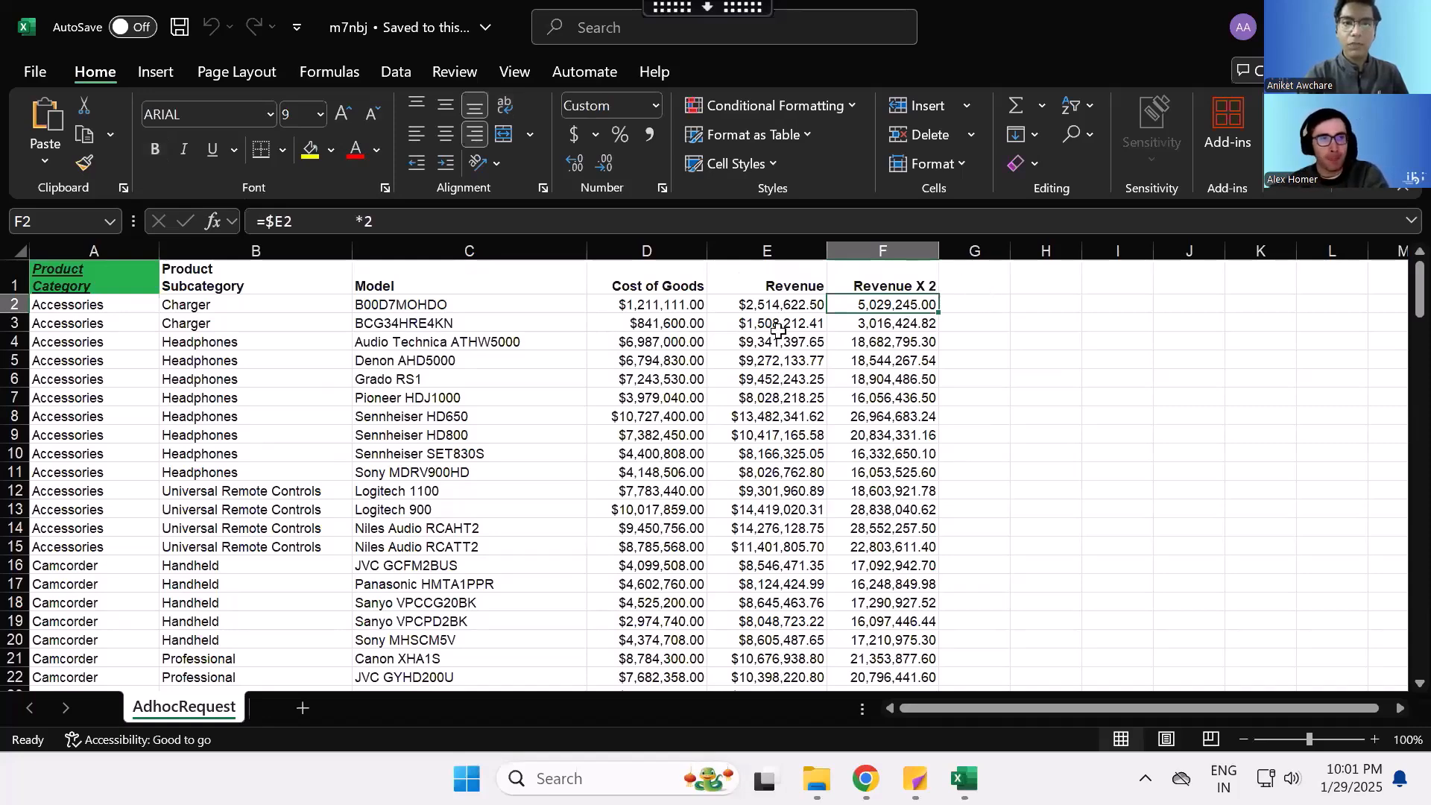
pyautogui.moveTo(772, 269); pyautogui.dragTo(119, 586)
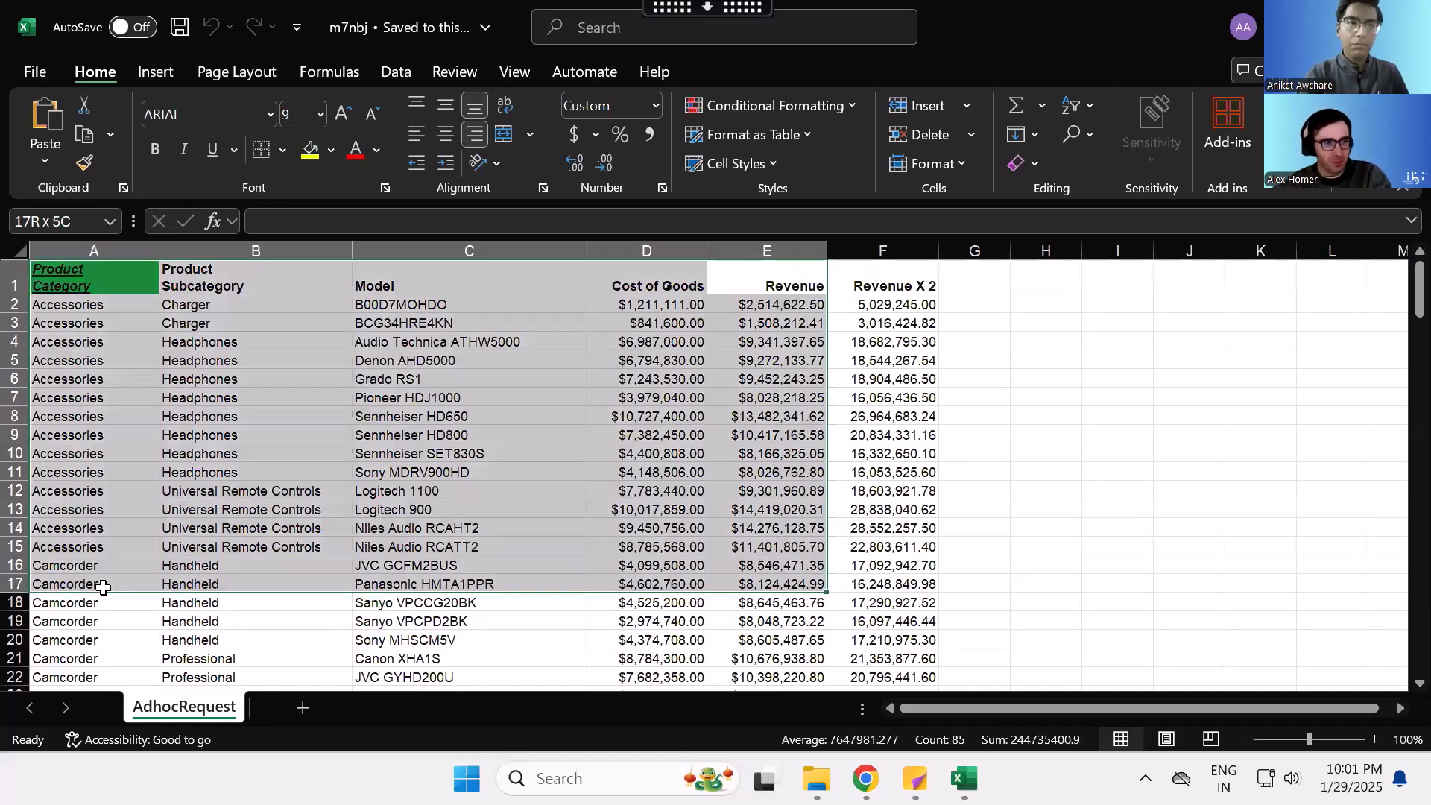
pyautogui.click(586, 383)
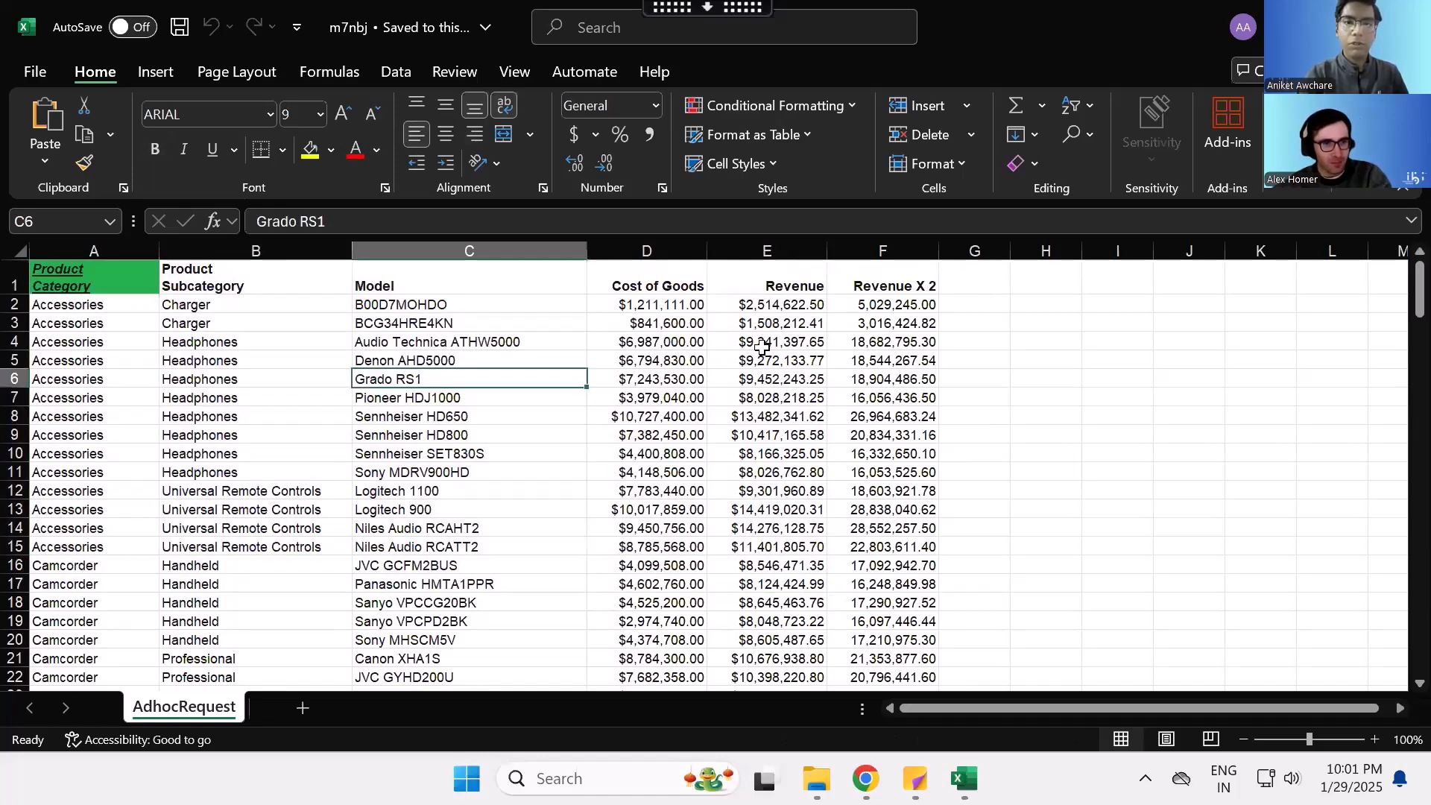
pyautogui.click(961, 291)
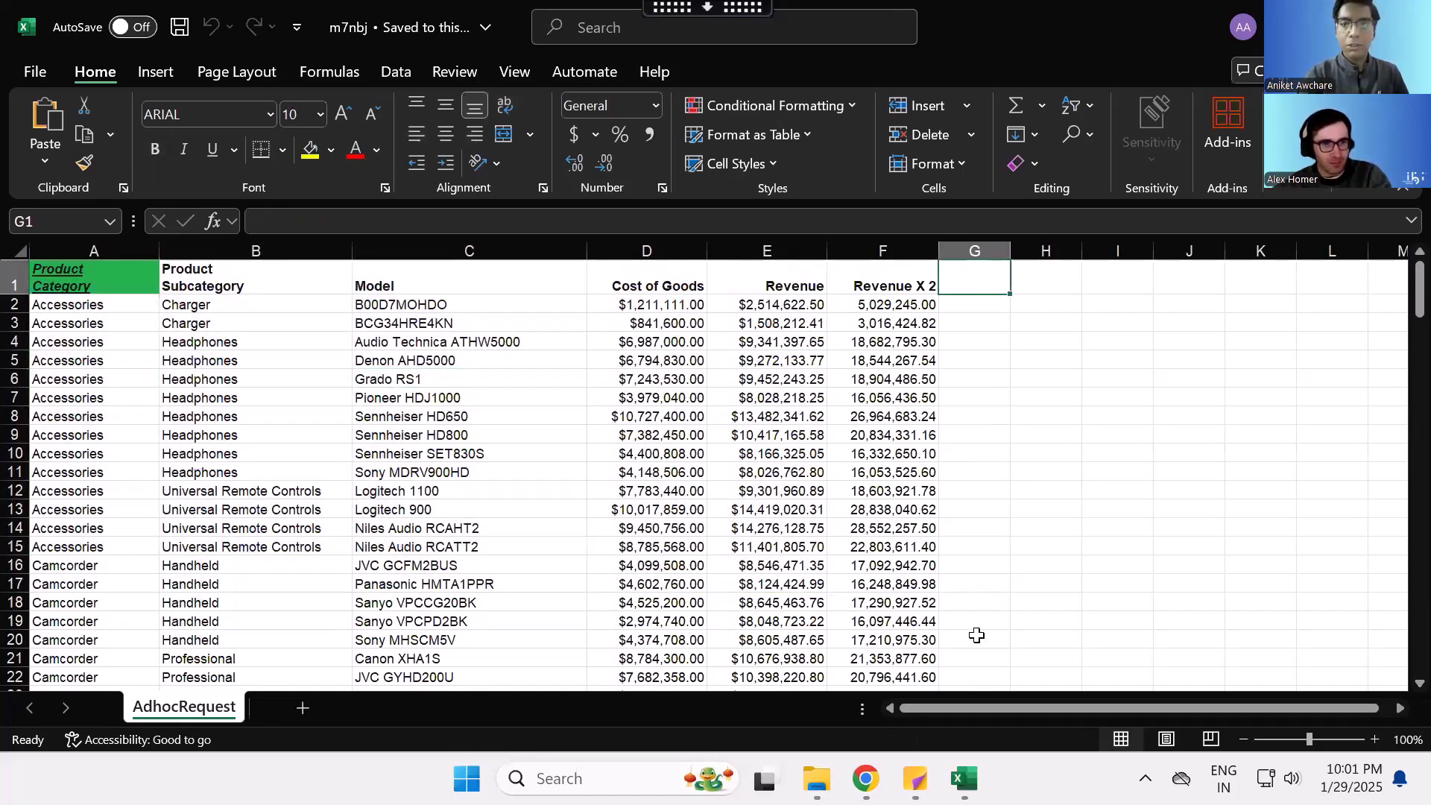
# - Review the native Excel formulas option in WebFOCUS Designer, then return to the m7nbj workbook and inspect the formula in cell F3
pyautogui.moveTo(866, 775)
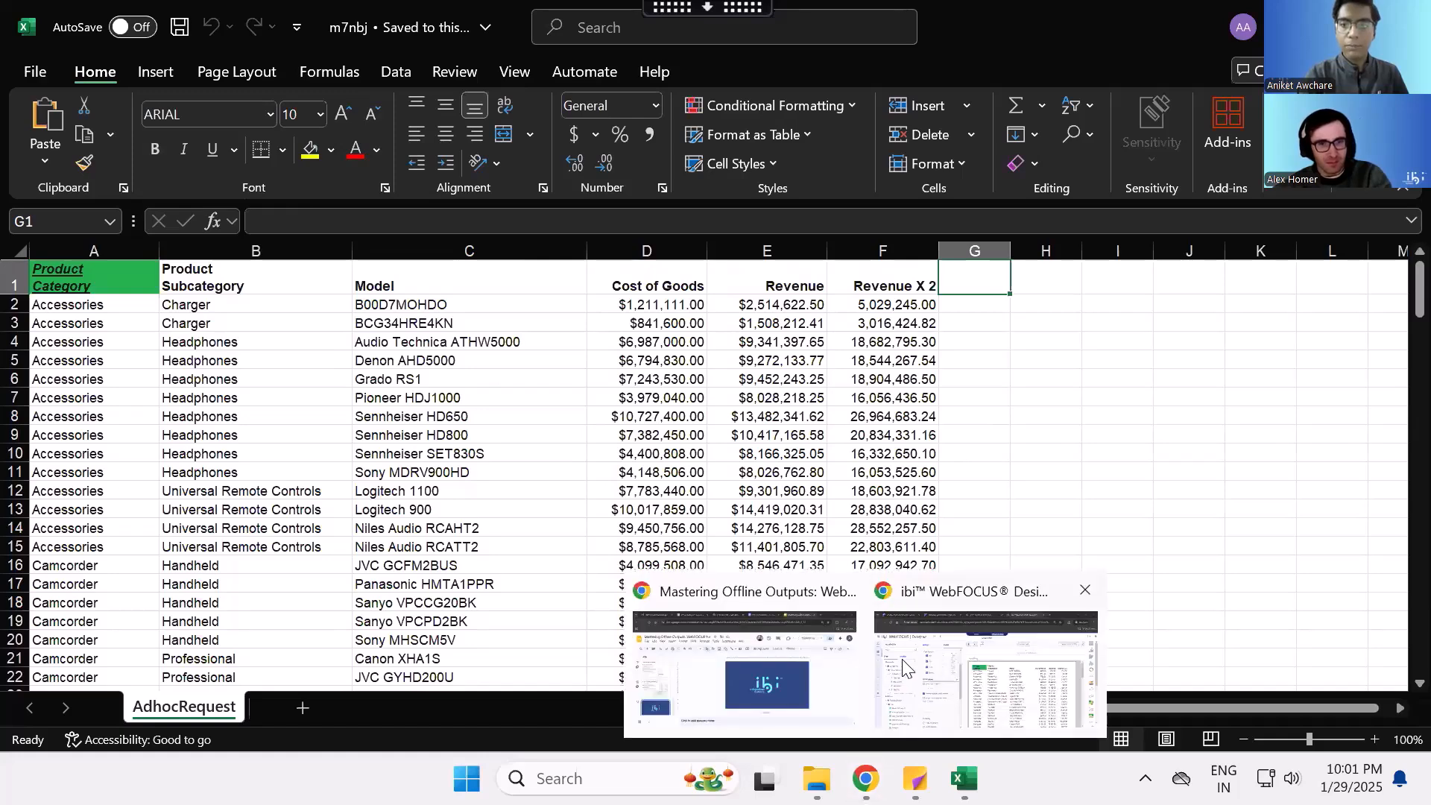
pyautogui.click(986, 669)
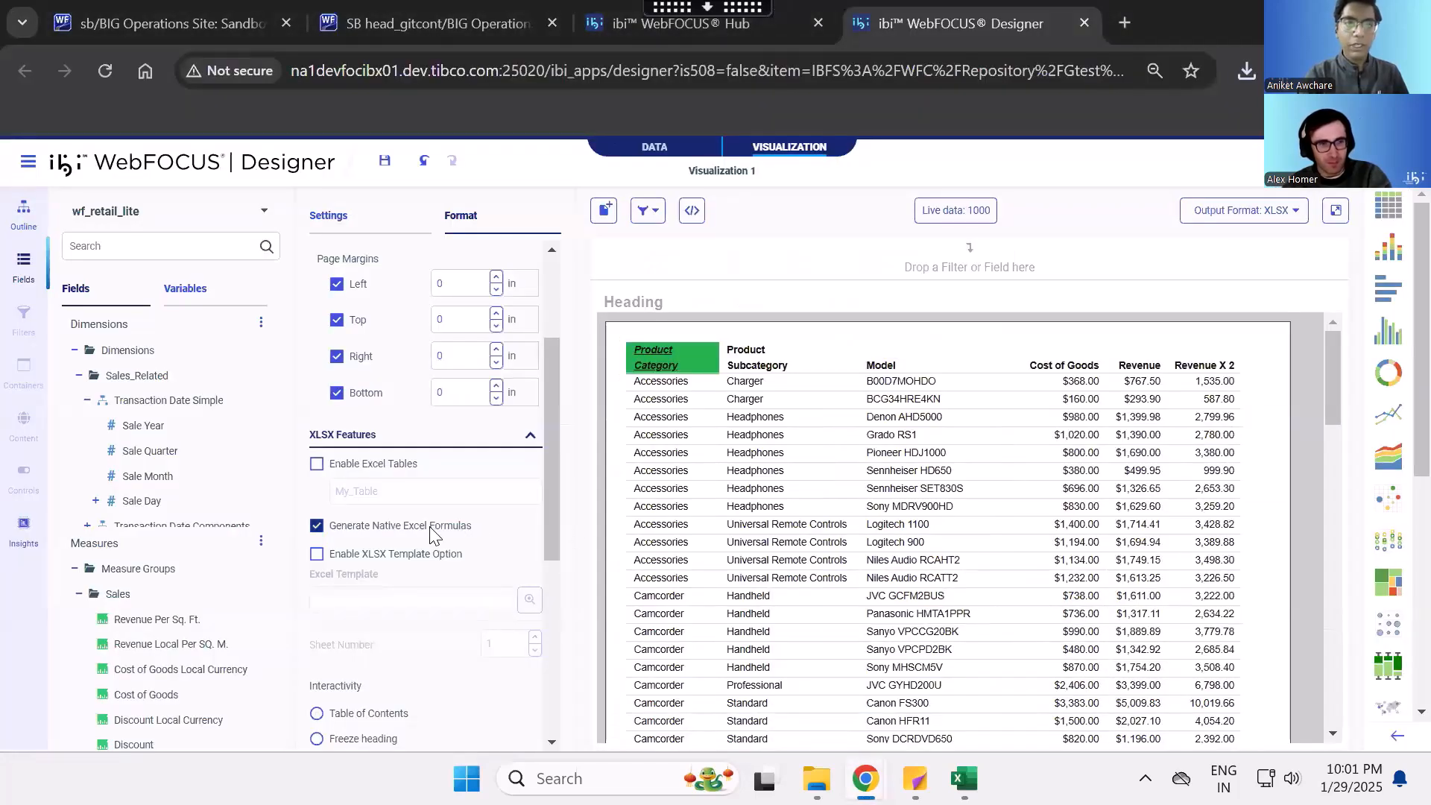
pyautogui.moveTo(963, 778)
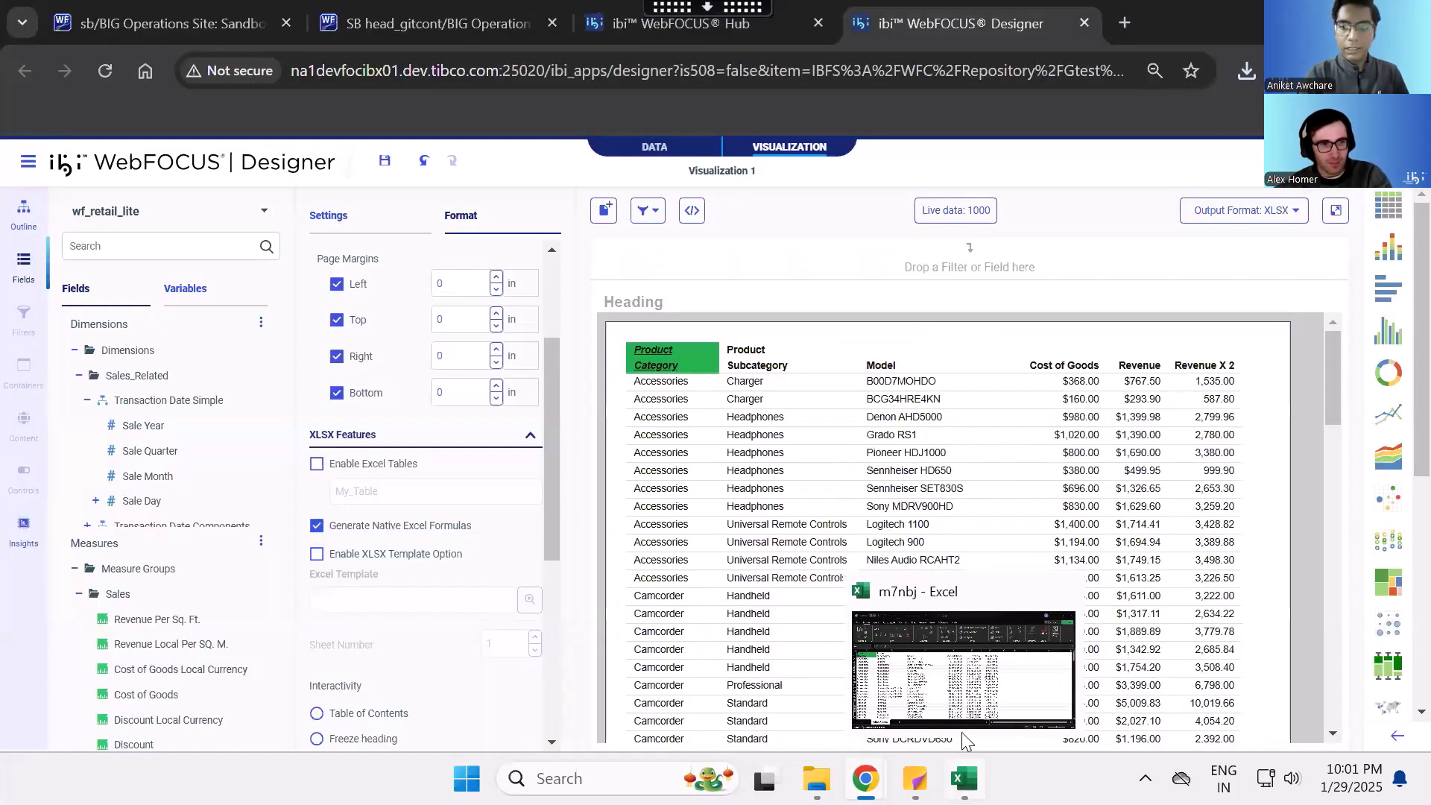
pyautogui.click(966, 680)
pyautogui.click(886, 326)
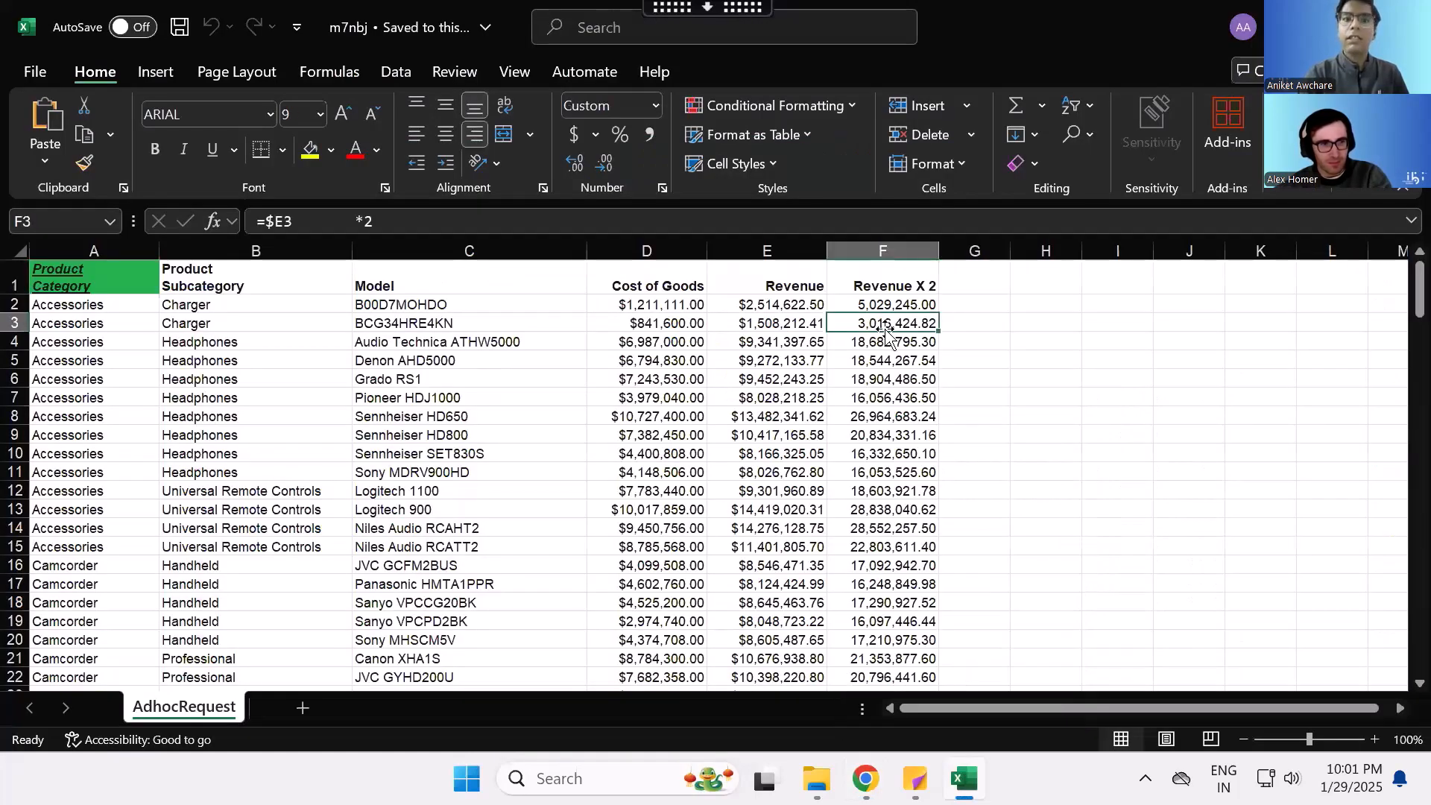
# - Inspect the formulas further down the Revenue X 2 column, then close the m7nbj workbook
pyautogui.press('Down')
pyautogui.press('Down')
pyautogui.press('Down')
pyautogui.press('Down')
pyautogui.press('Down')
pyautogui.press('Down')
pyautogui.press('Down')
pyautogui.press('Down')
pyautogui.press('Down')
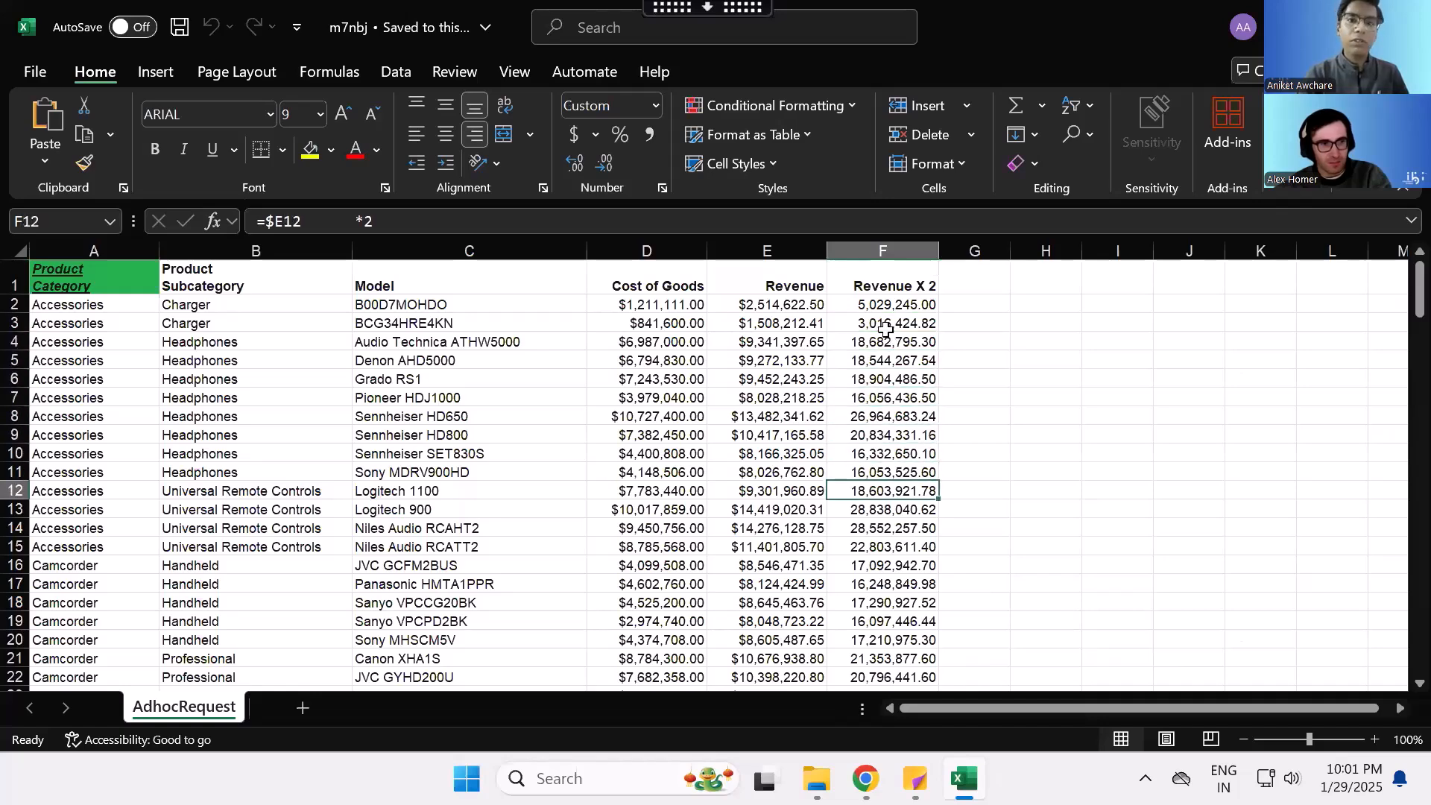
pyautogui.click(886, 328)
pyautogui.moveTo(887, 362); pyautogui.dragTo(887, 521)
pyautogui.click(1407, 23)
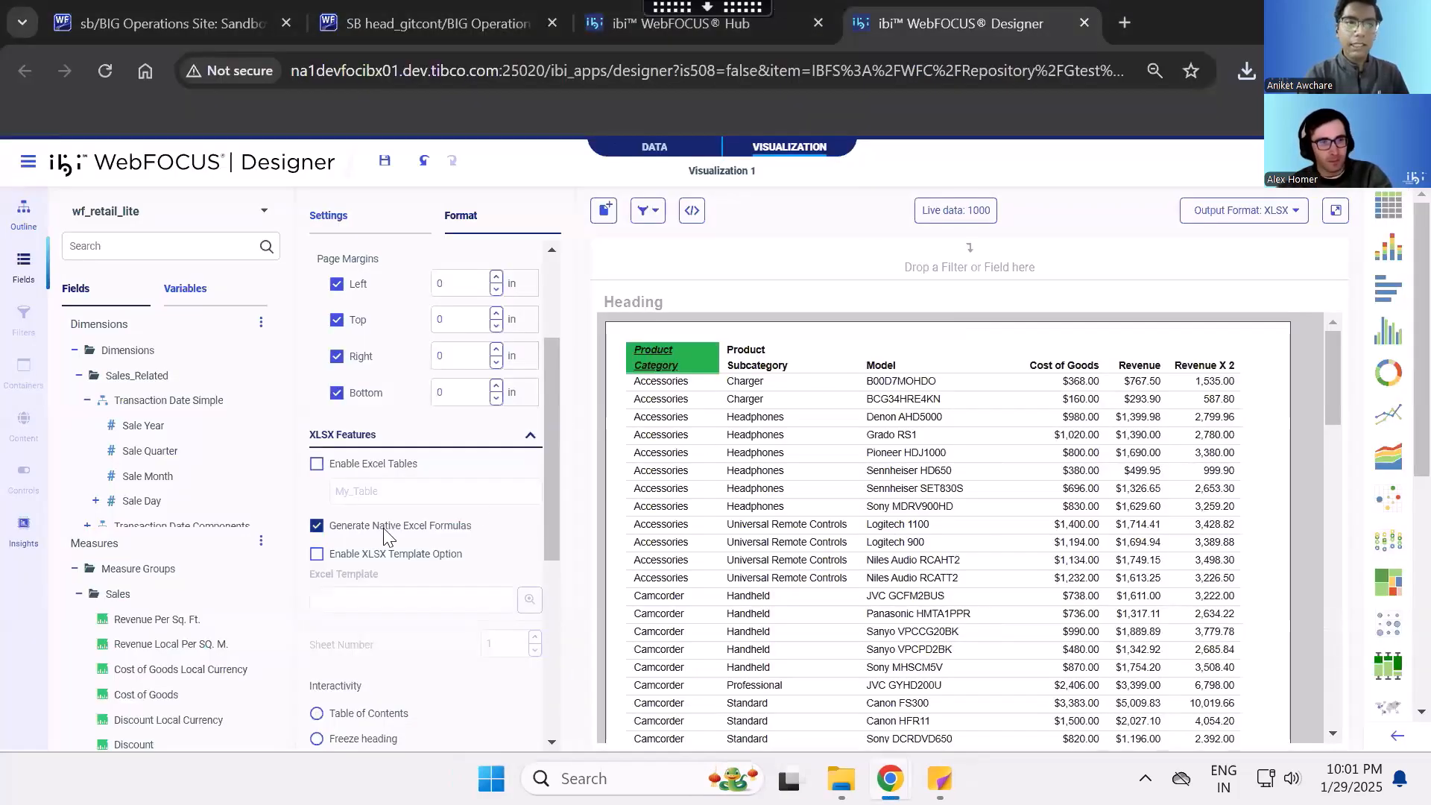
# - Enable the XLSX template option in the XLSX features, cancelling the template file selection for the moment
pyautogui.scroll(-2, 356, 449)
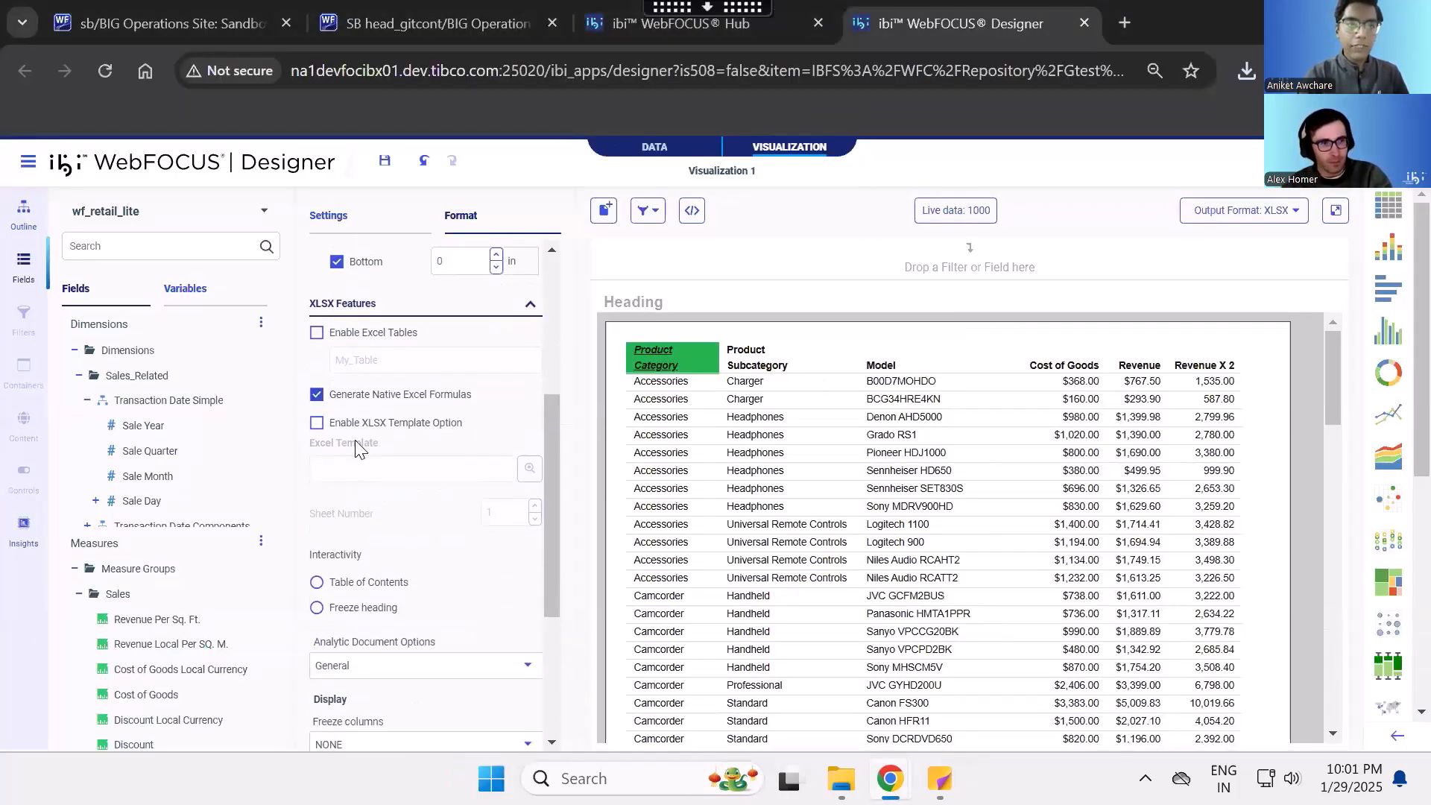
pyautogui.click(317, 422)
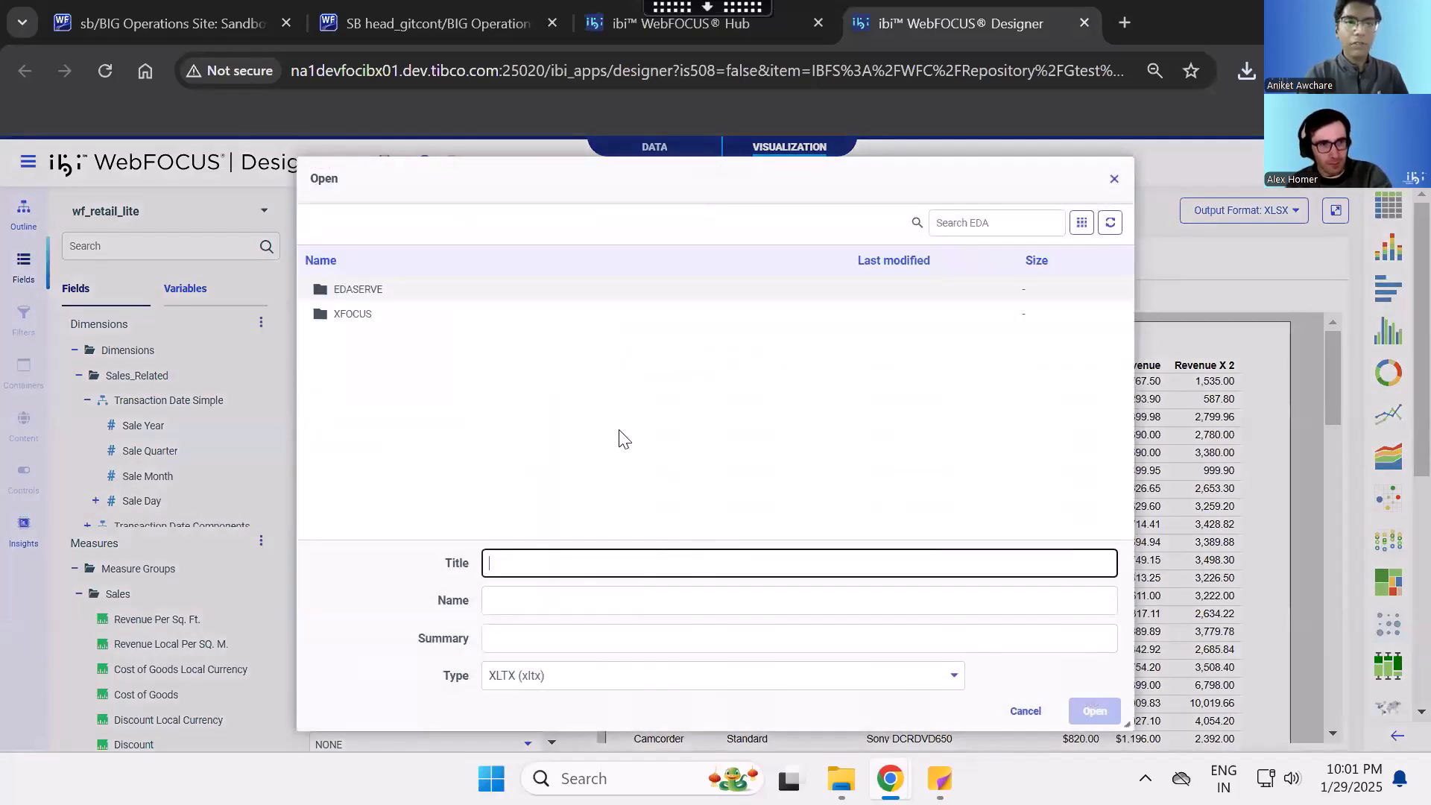
pyautogui.click(1014, 702)
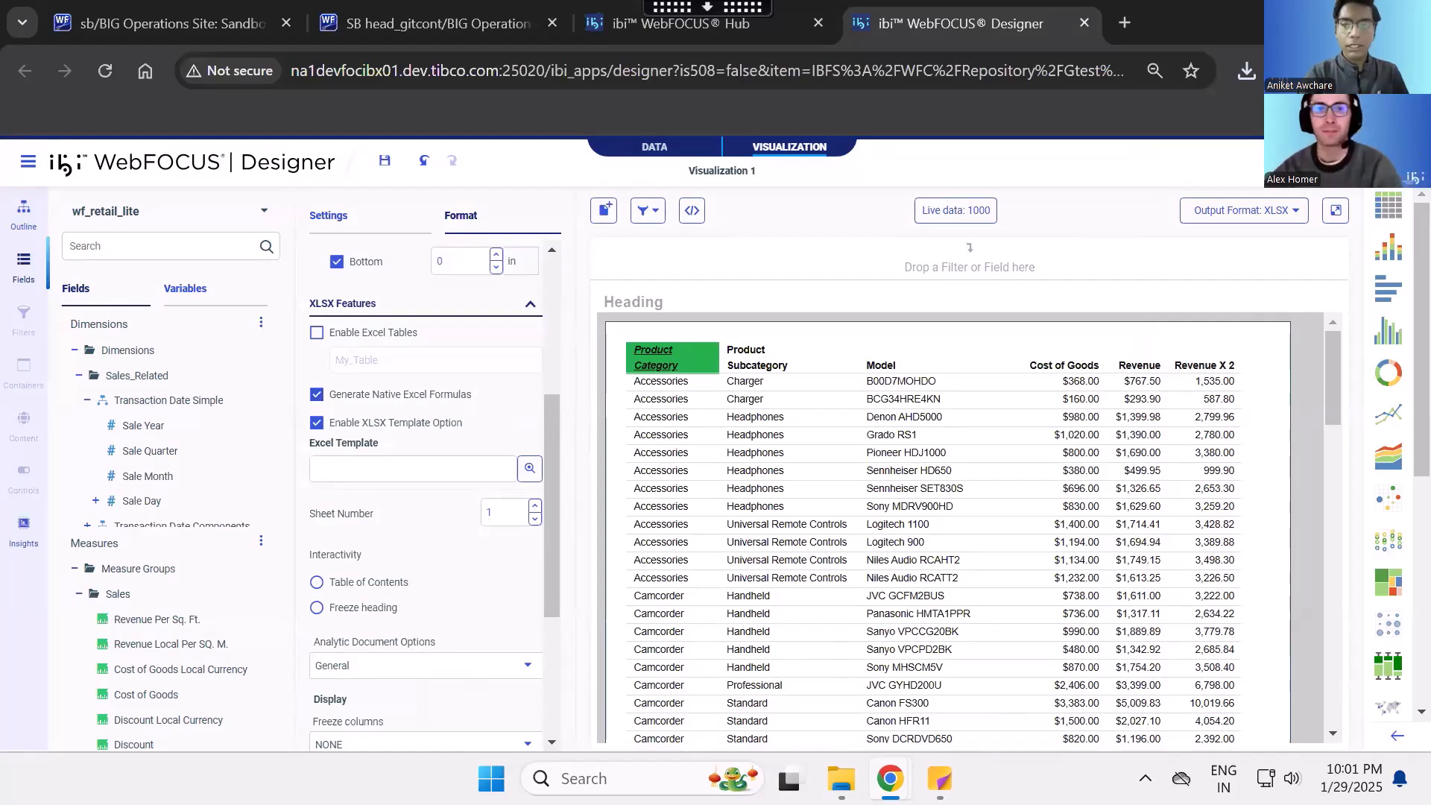
# - Open the wf2pivot_ah template from the Downloads folder in Excel, enable editing and dismiss the source data warning
pyautogui.moveTo(841, 779)
pyautogui.click(830, 663)
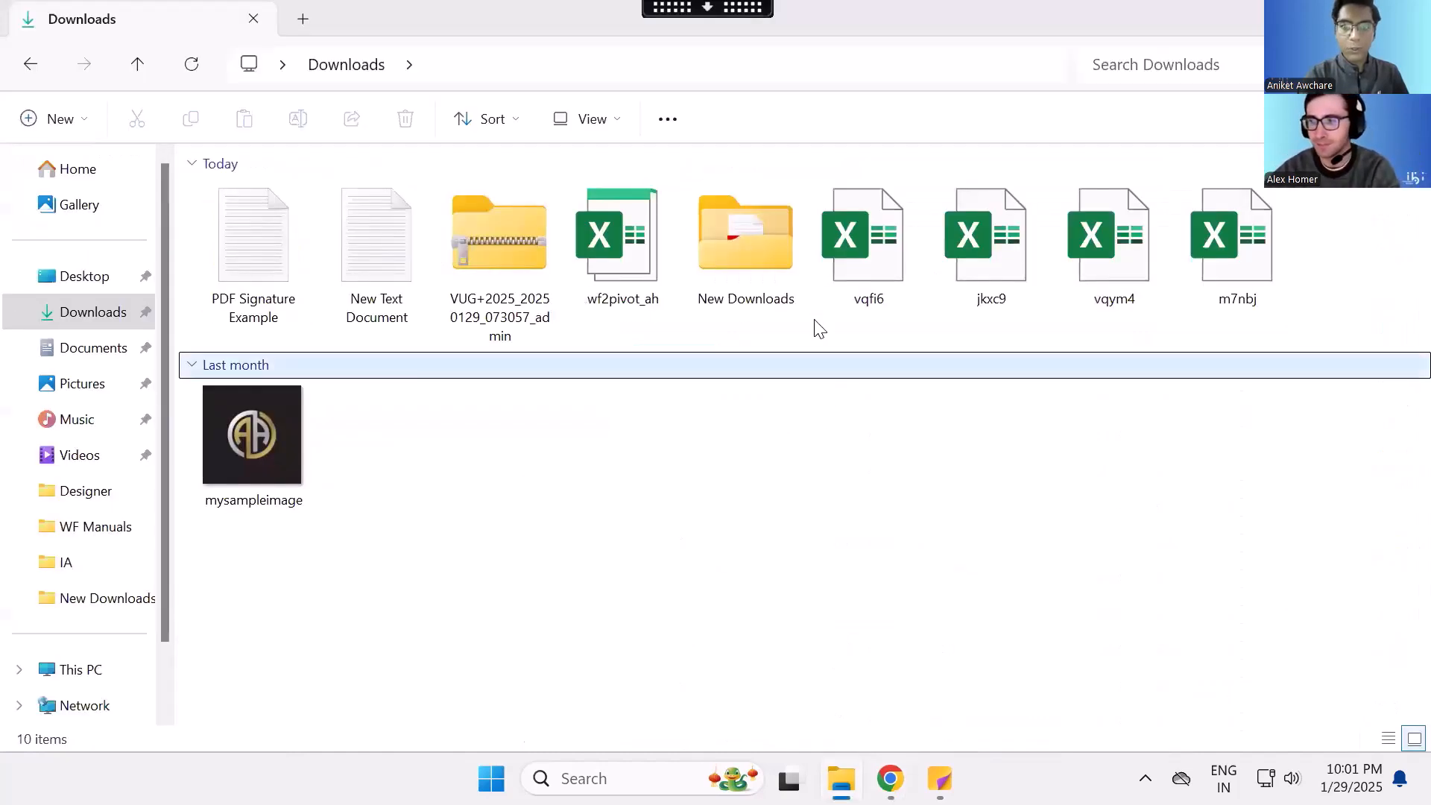
pyautogui.doubleClick(632, 262)
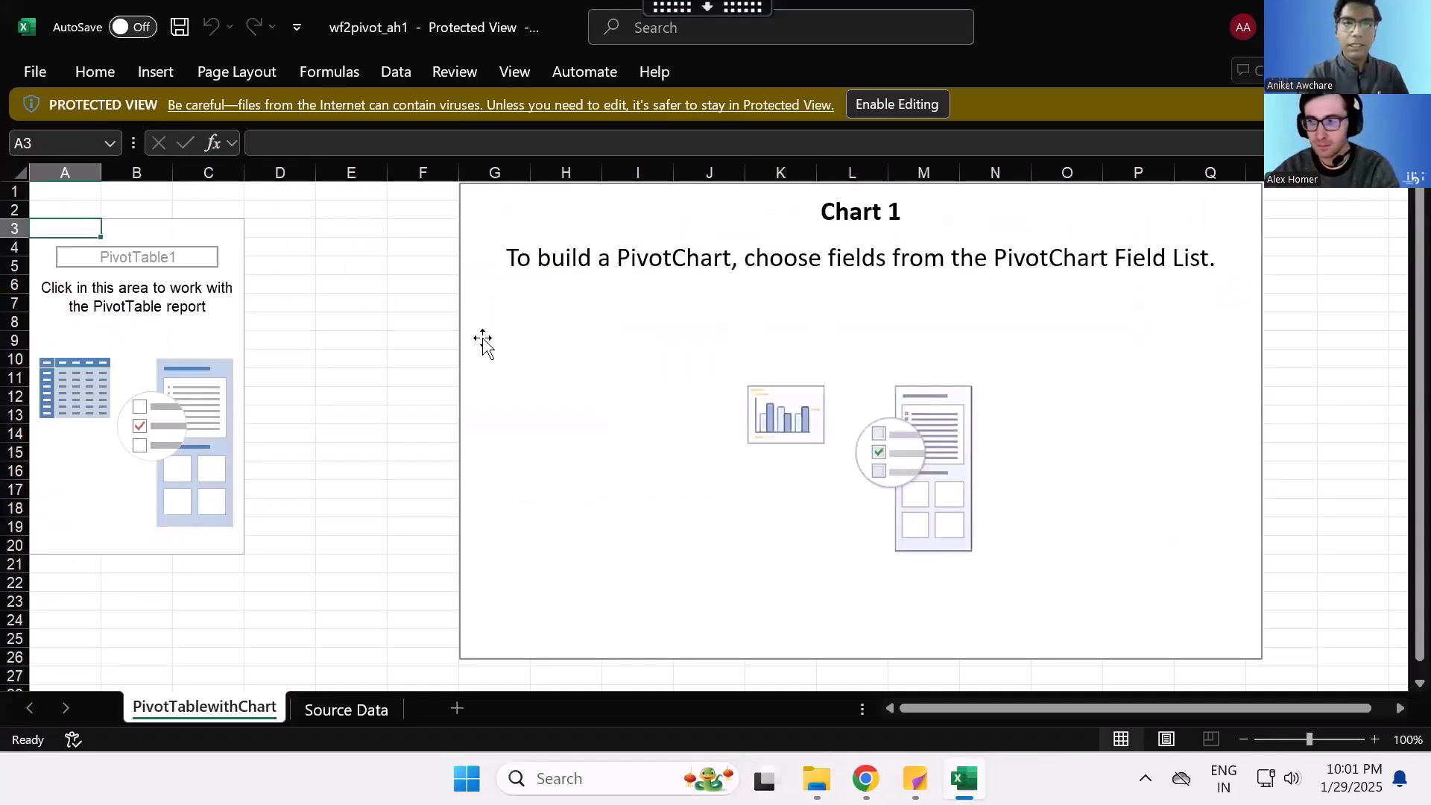
pyautogui.click(869, 109)
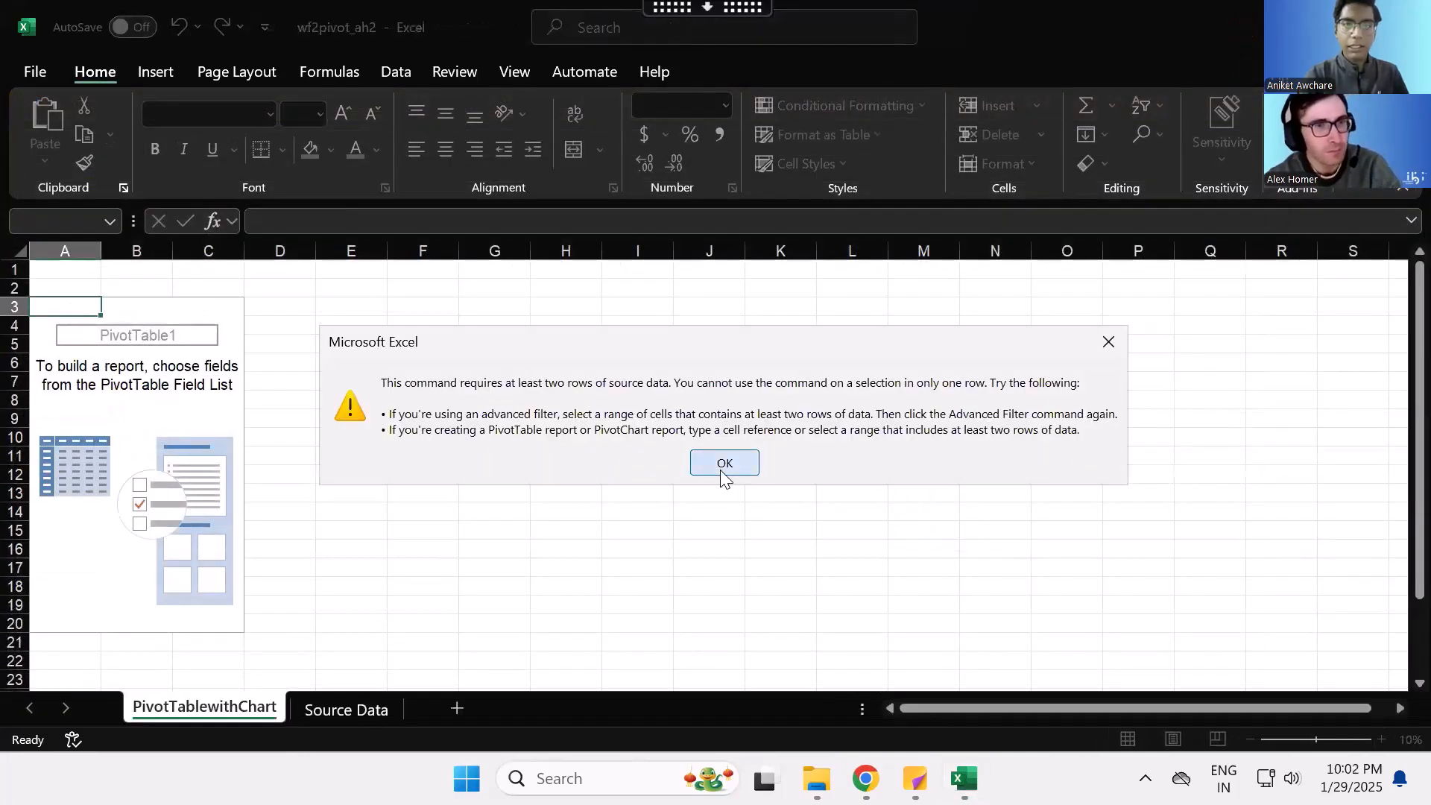
pyautogui.click(722, 463)
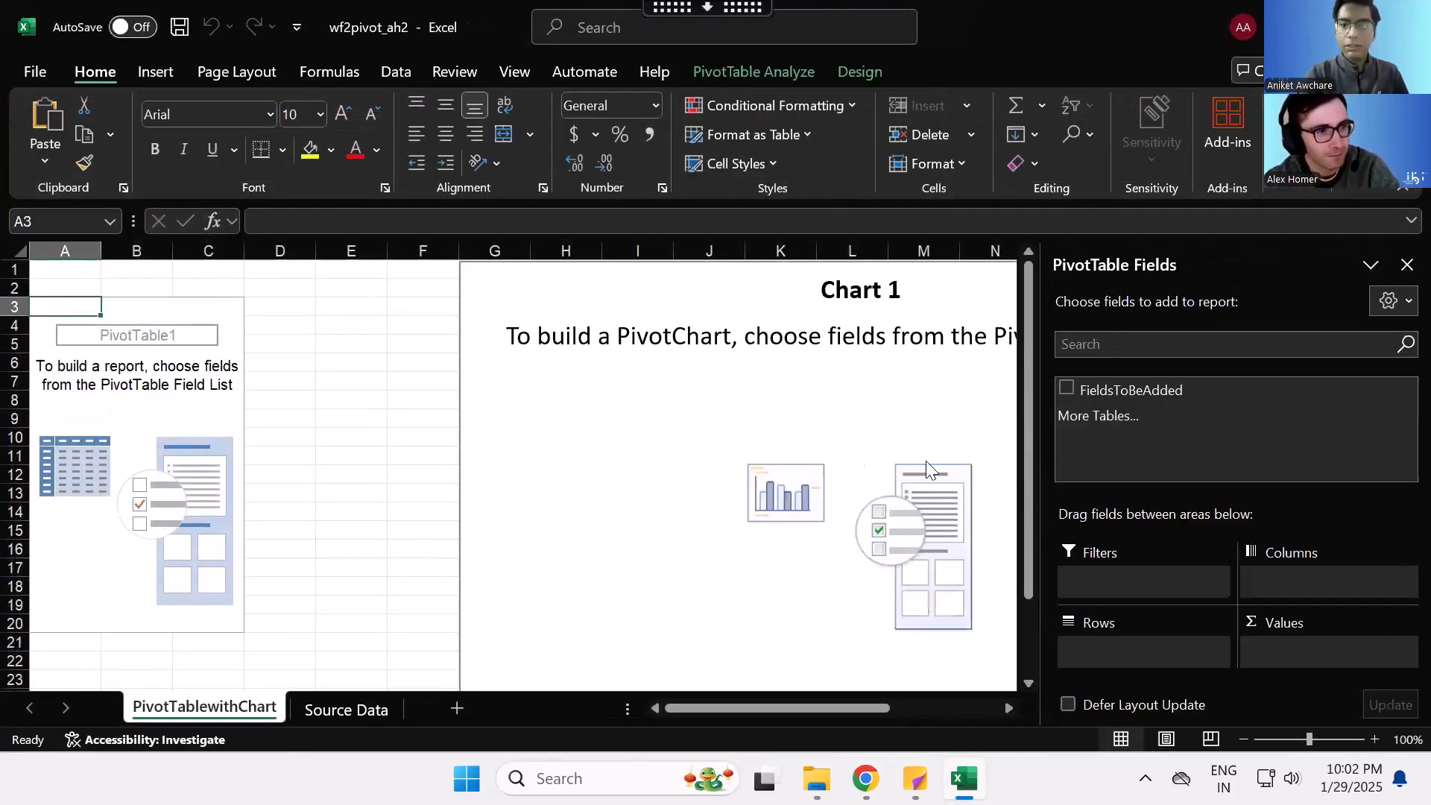
# - Examine the template's Source Data and PivotTablewithChart sheets, then close the workbook without saving
pyautogui.click(354, 710)
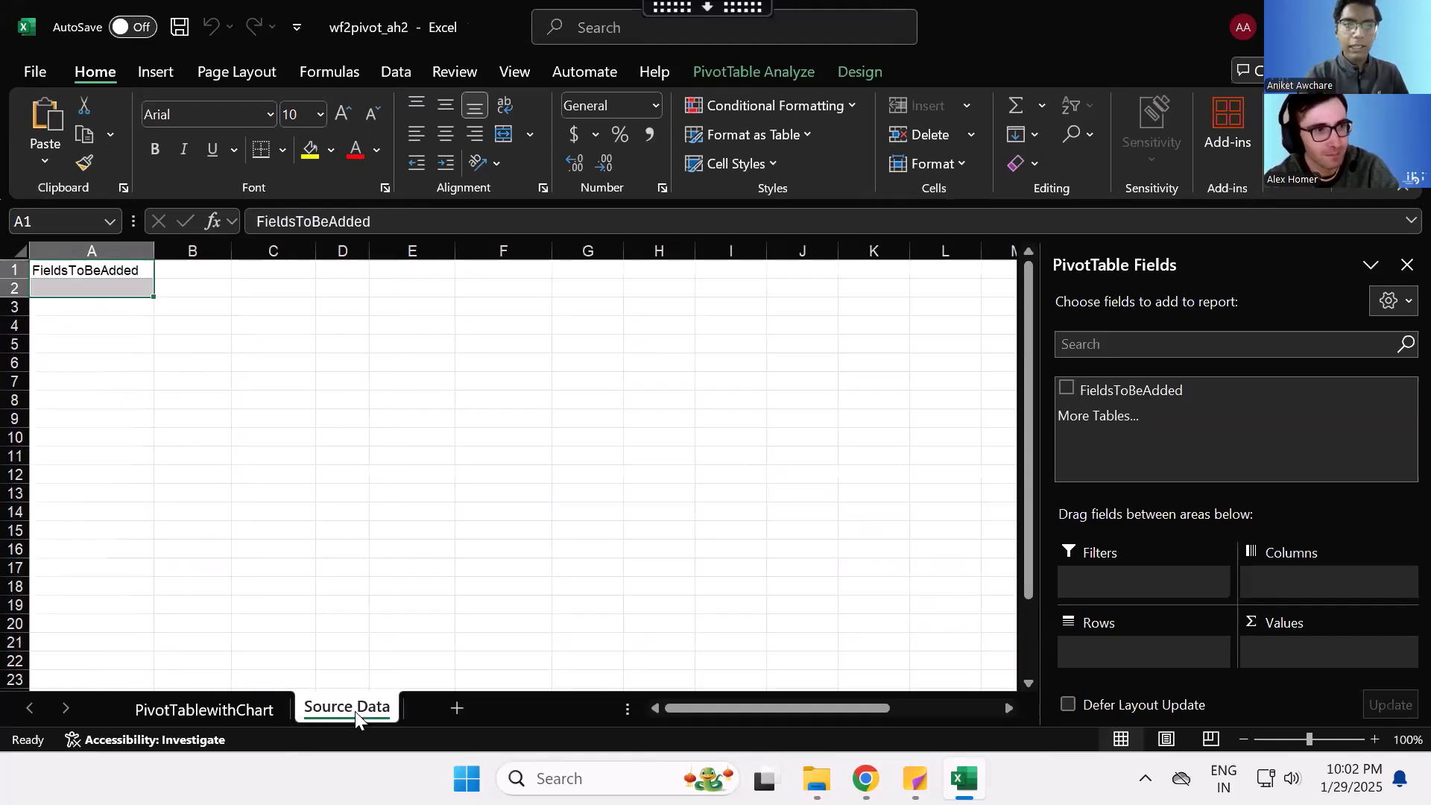
pyautogui.click(207, 708)
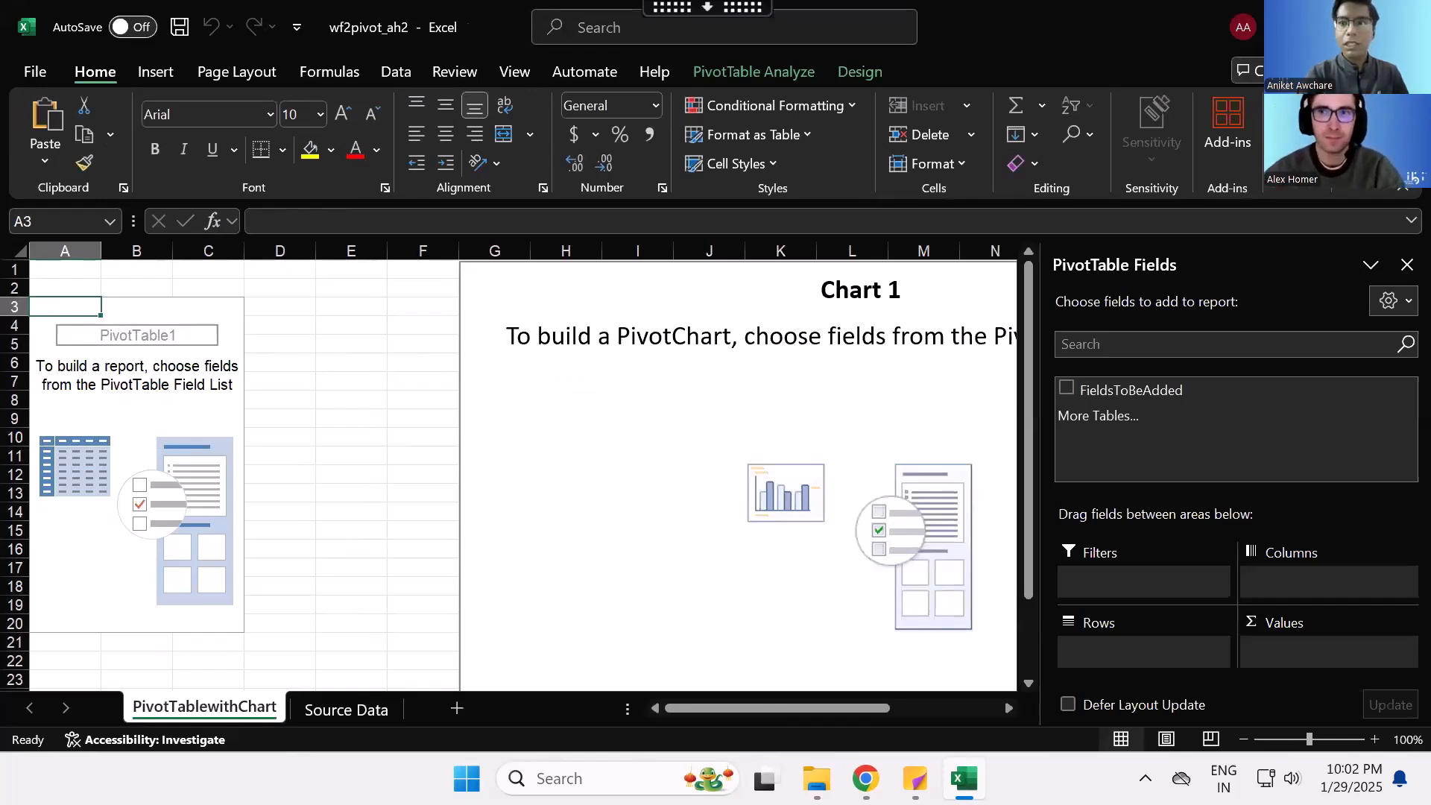
pyautogui.click(1407, 27)
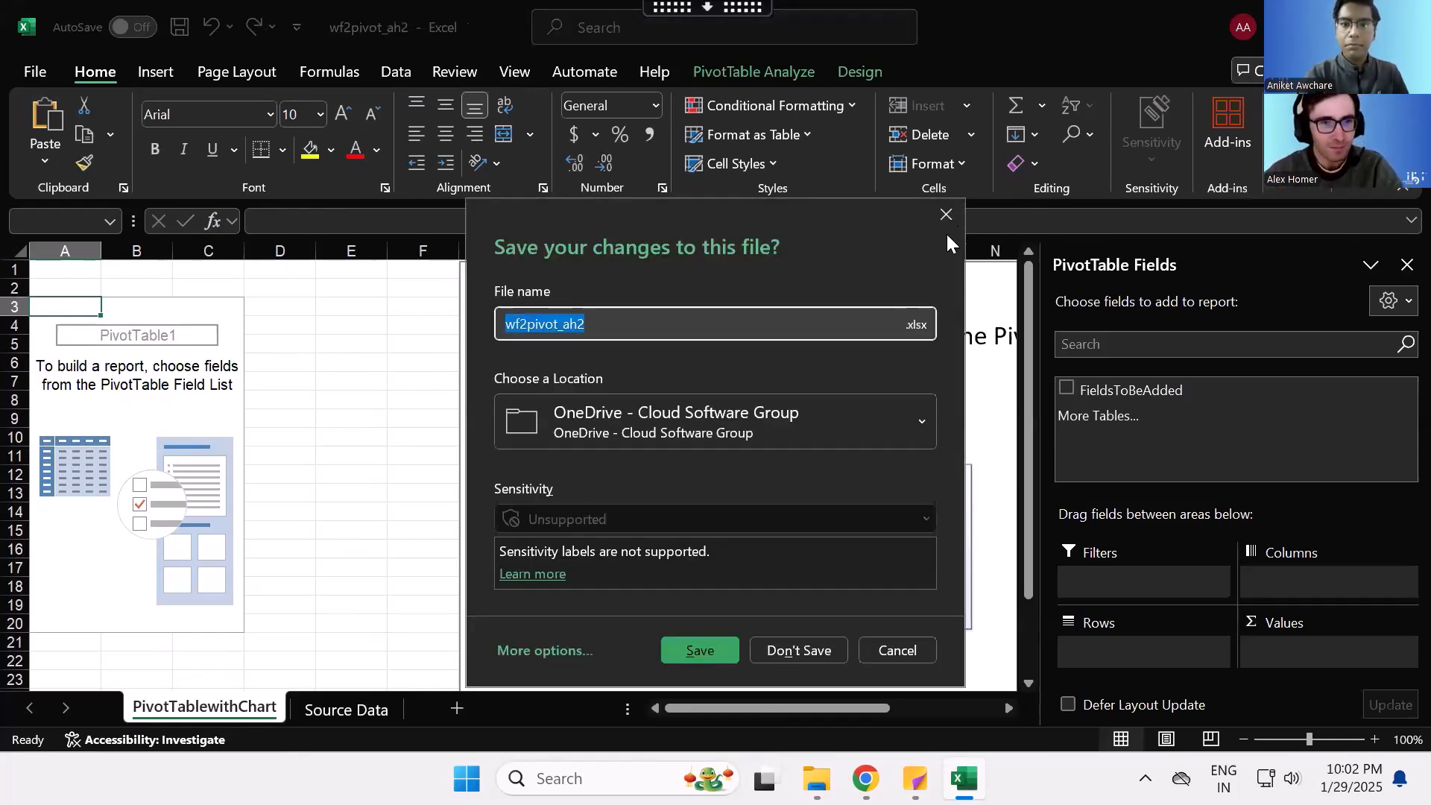
pyautogui.click(807, 648)
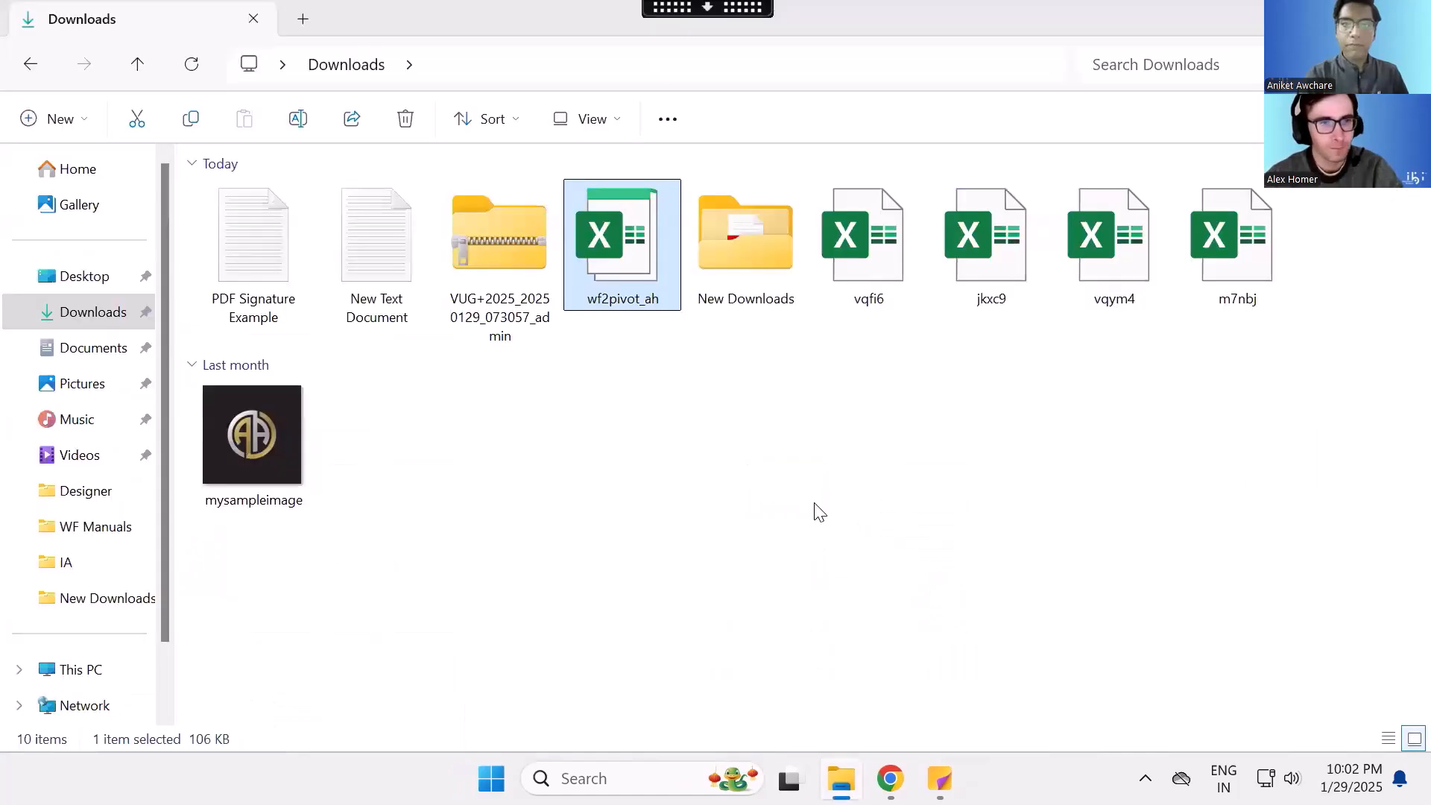
# - Switch to WebFOCUS Hub in a duplicate browser tab and view the files in the foccache application directory
pyautogui.moveTo(890, 778)
pyautogui.click(943, 675)
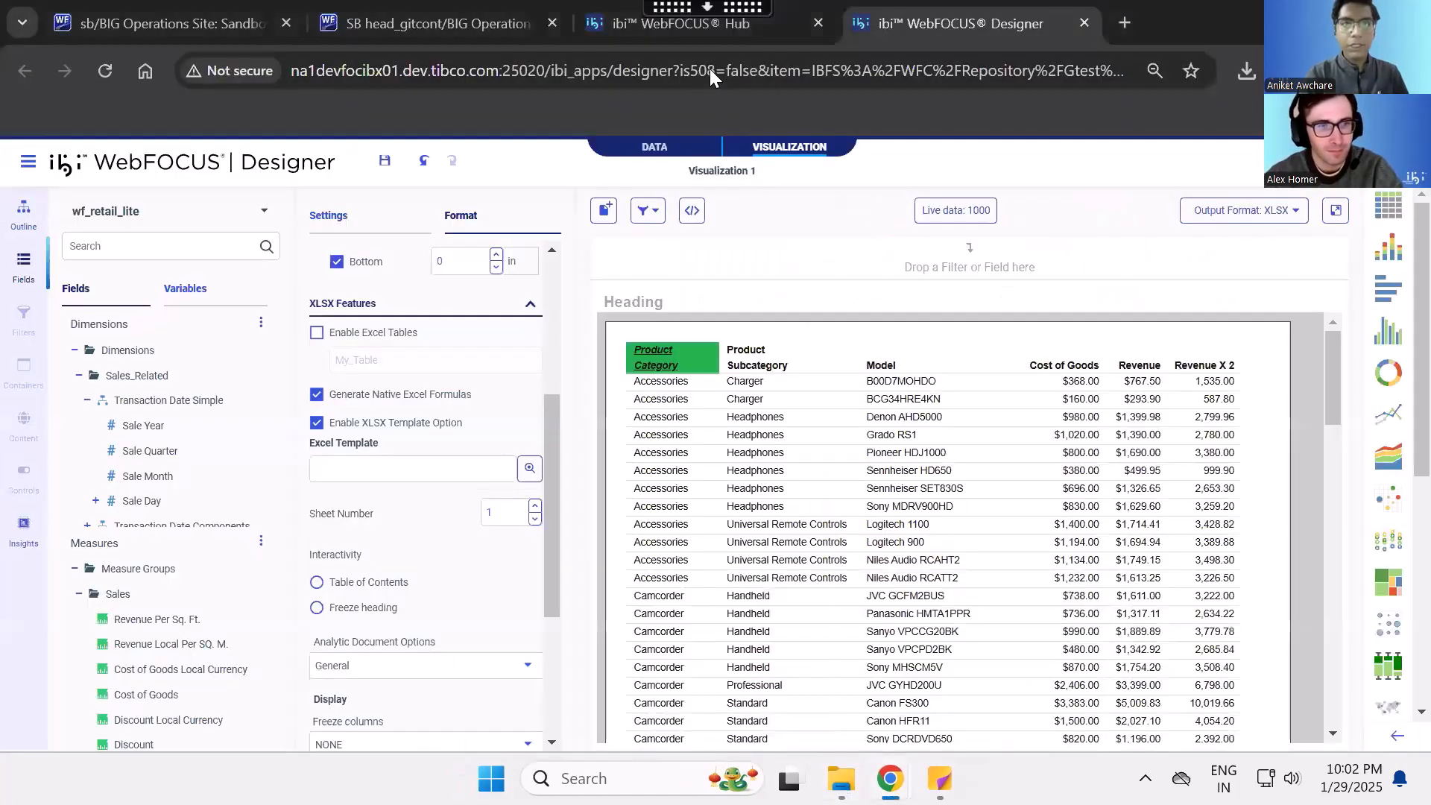
pyautogui.click(663, 36)
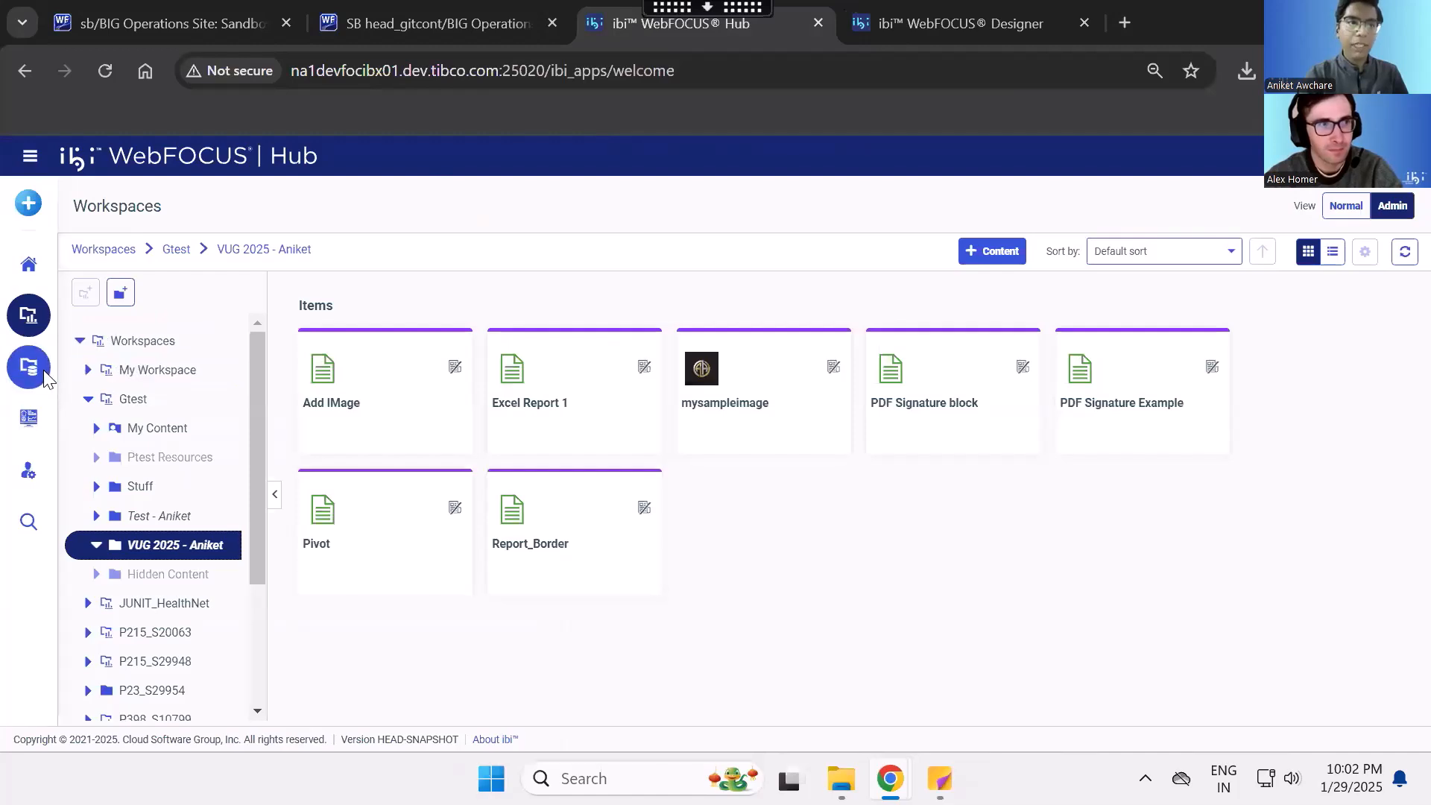
pyautogui.rightClick(632, 34)
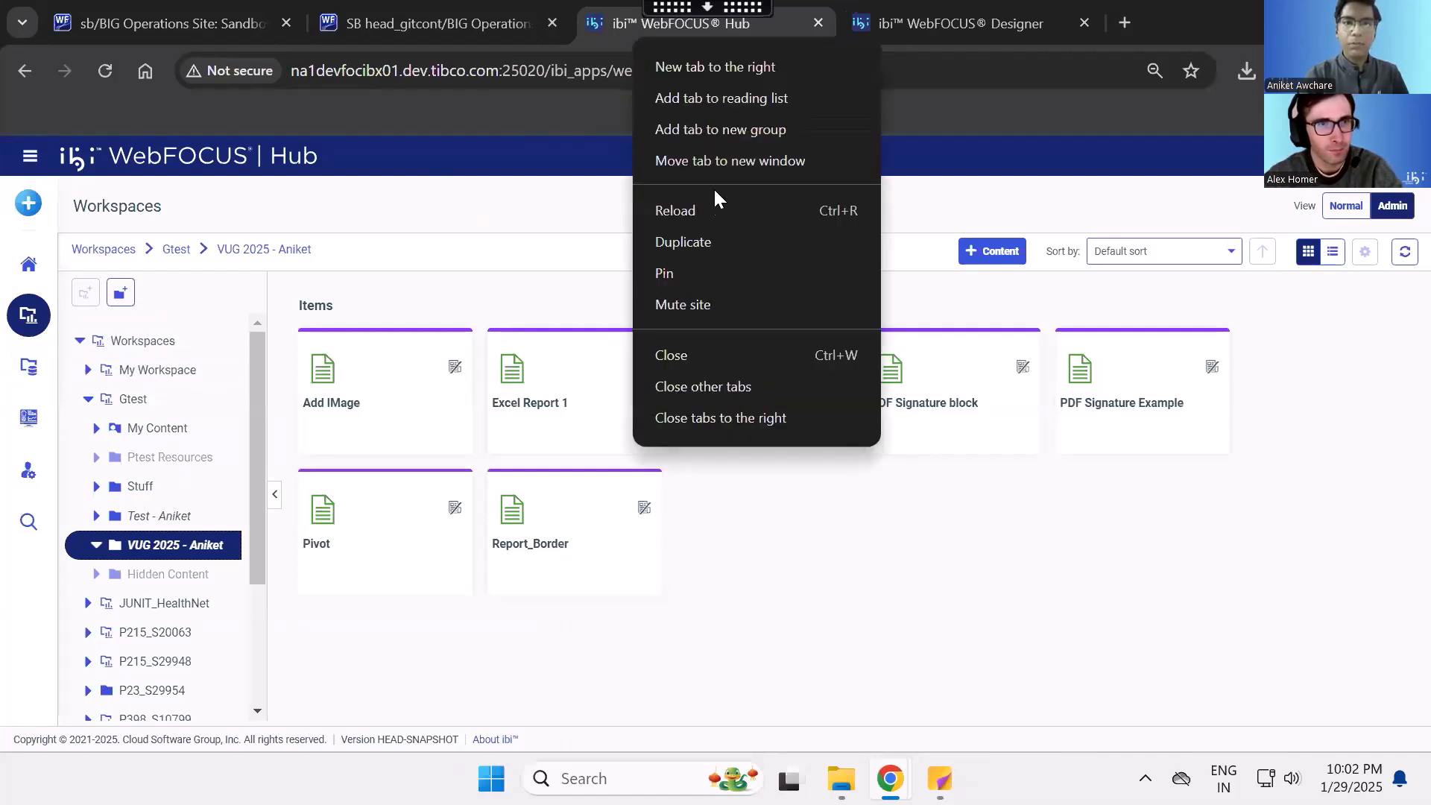
pyautogui.click(712, 242)
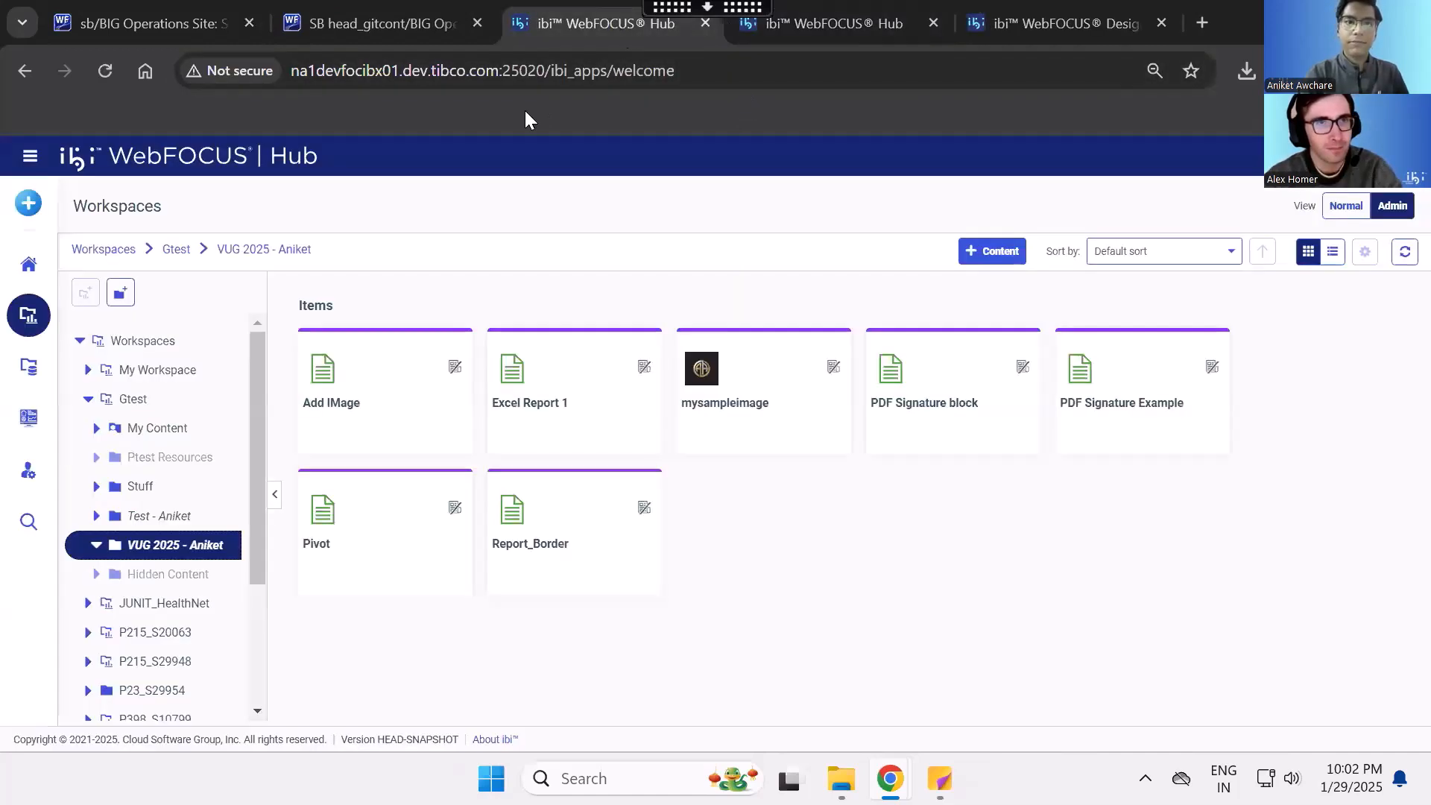
pyautogui.click(37, 362)
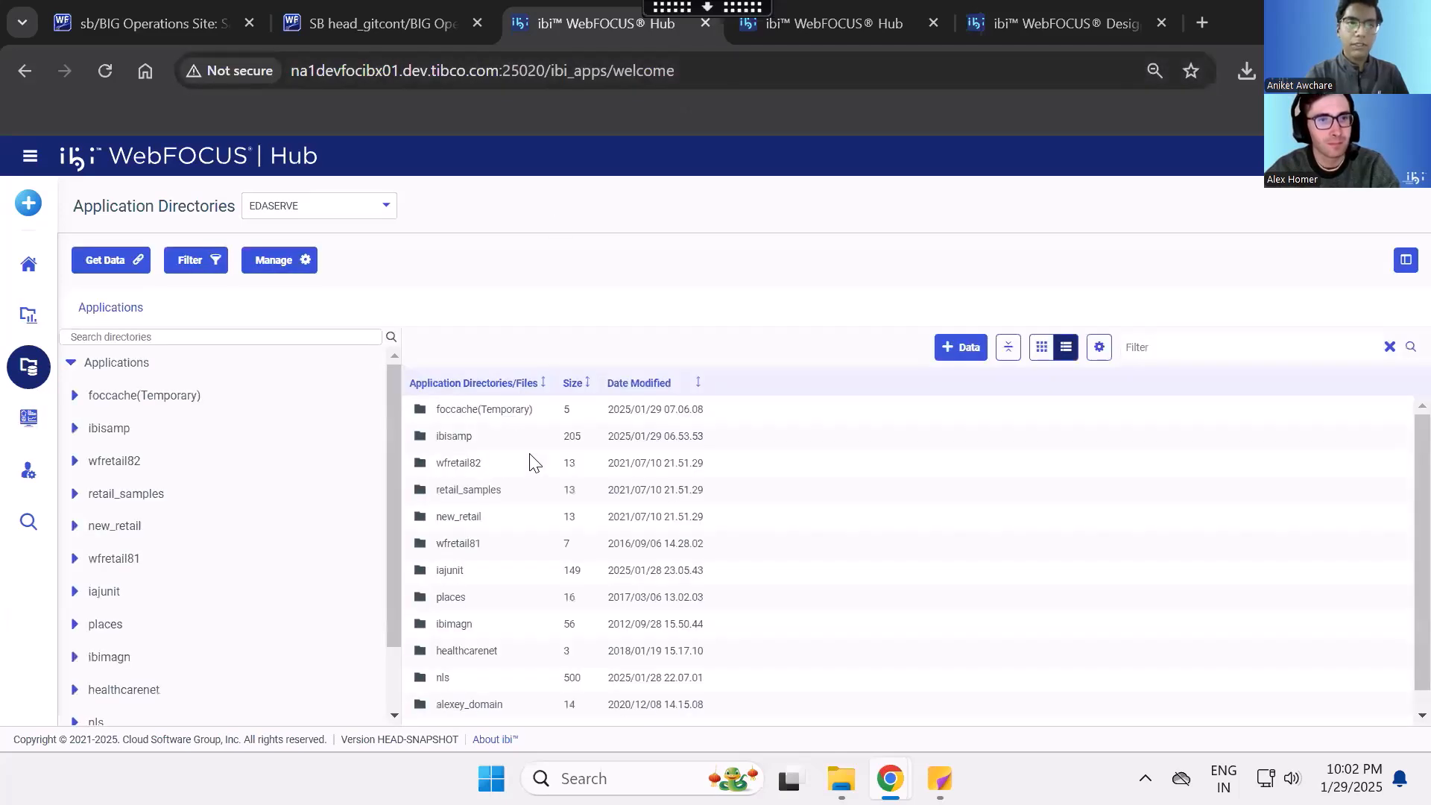
pyautogui.click(212, 403)
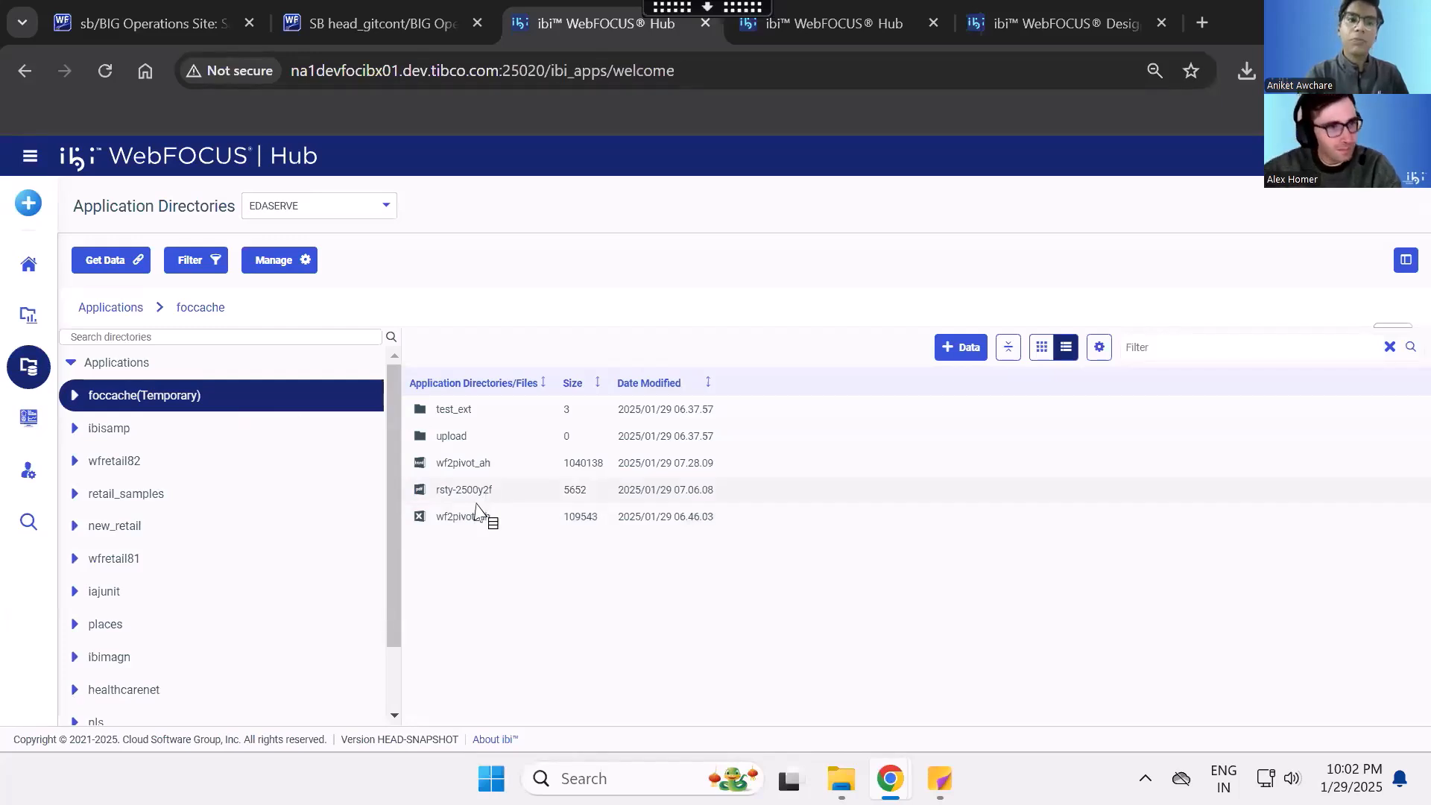
# - Return to WebFOCUS Designer and turn off Generate Native Excel Formulas for the report
pyautogui.click(1010, 12)
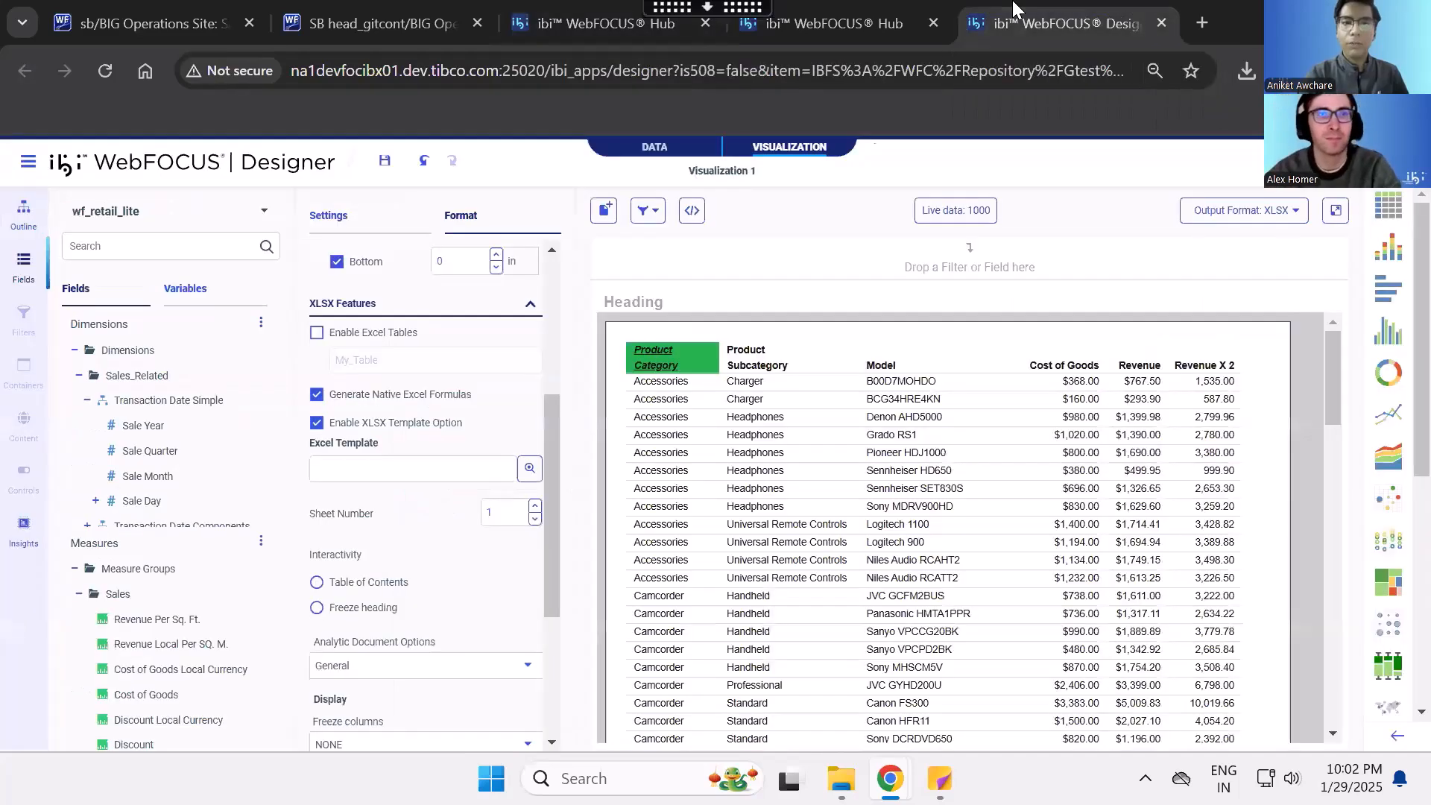
pyautogui.click(442, 401)
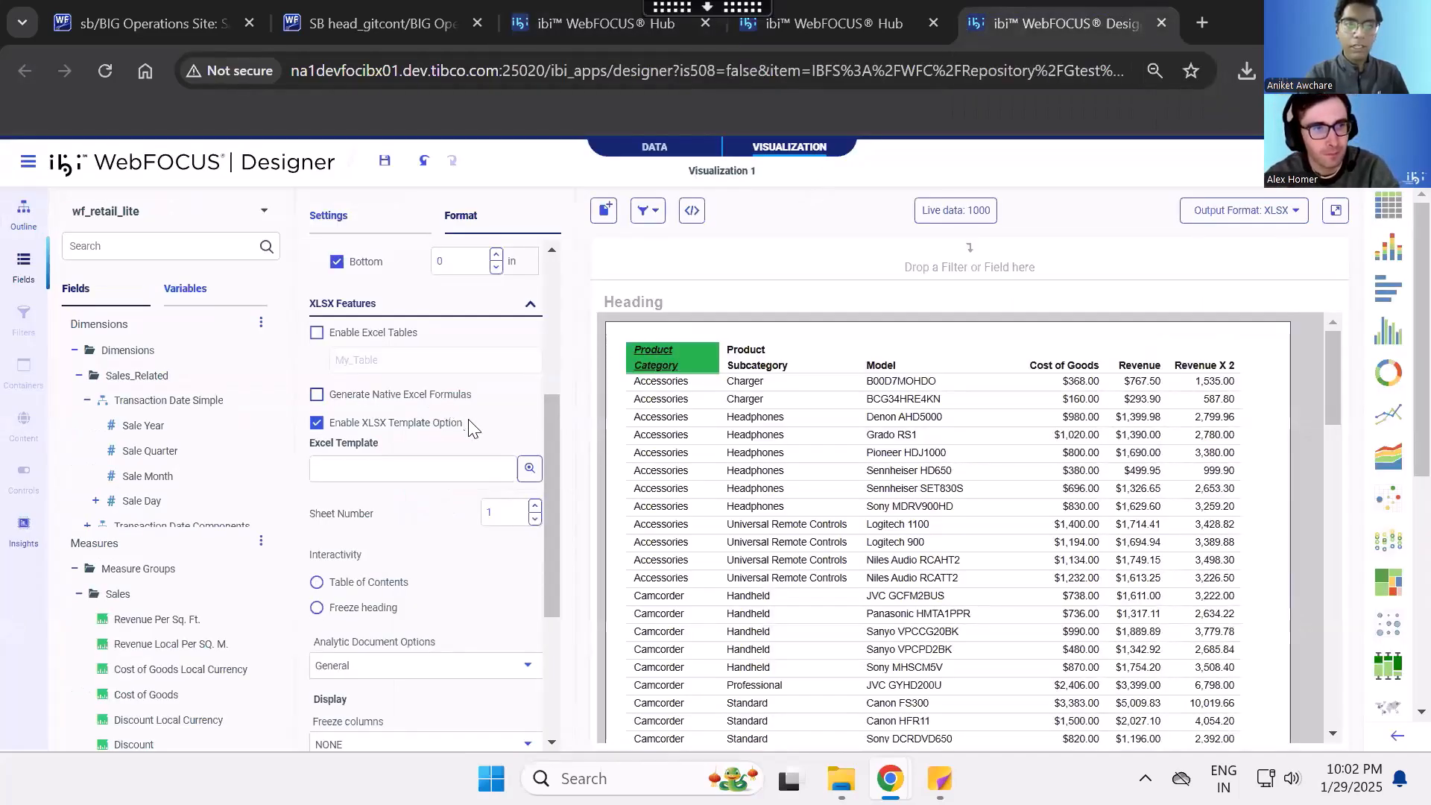
# - Choose wf2pivot_ah.xltx from EDASERVE's foccache folder as the Excel template and set its sheet number to 2
pyautogui.click(529, 471)
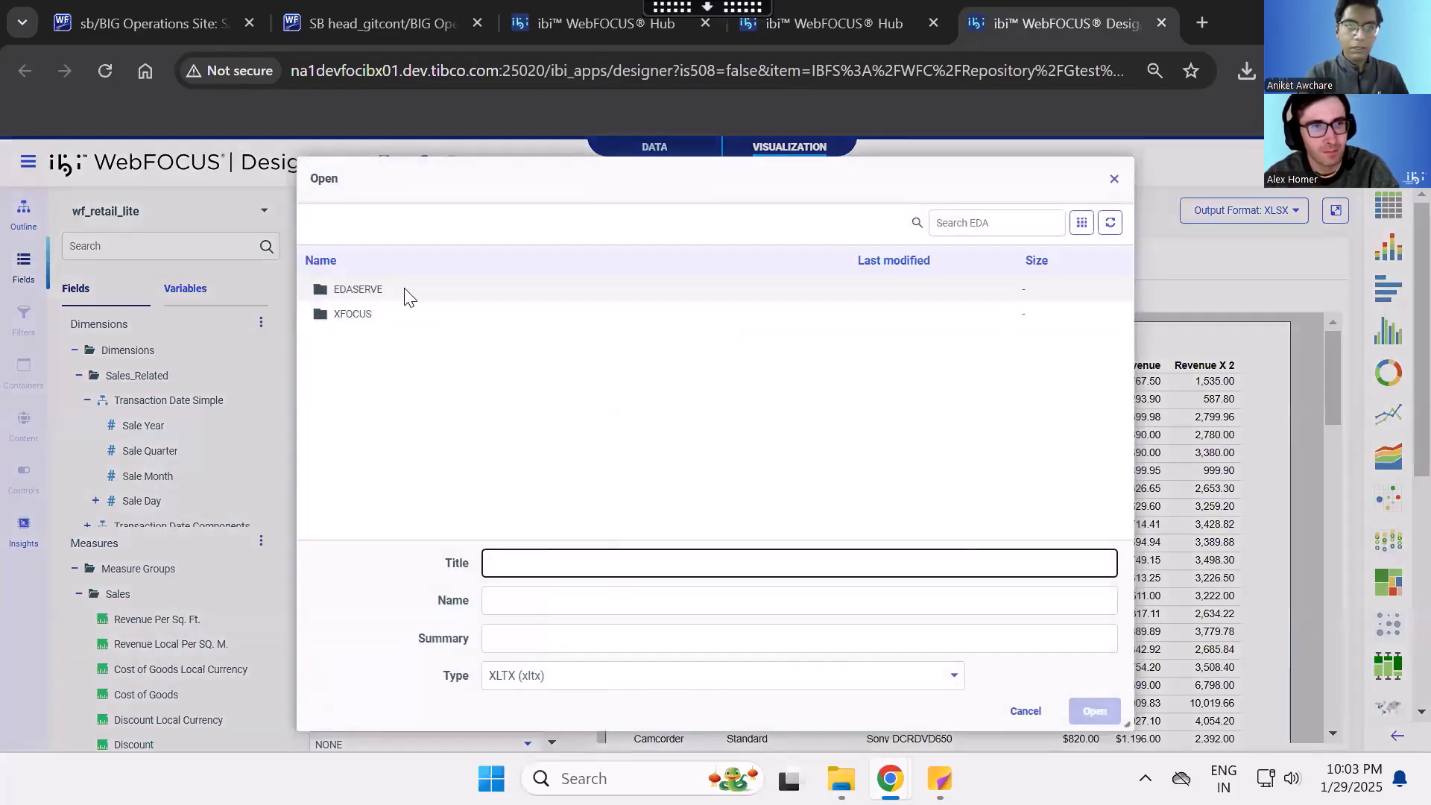
pyautogui.doubleClick(404, 289)
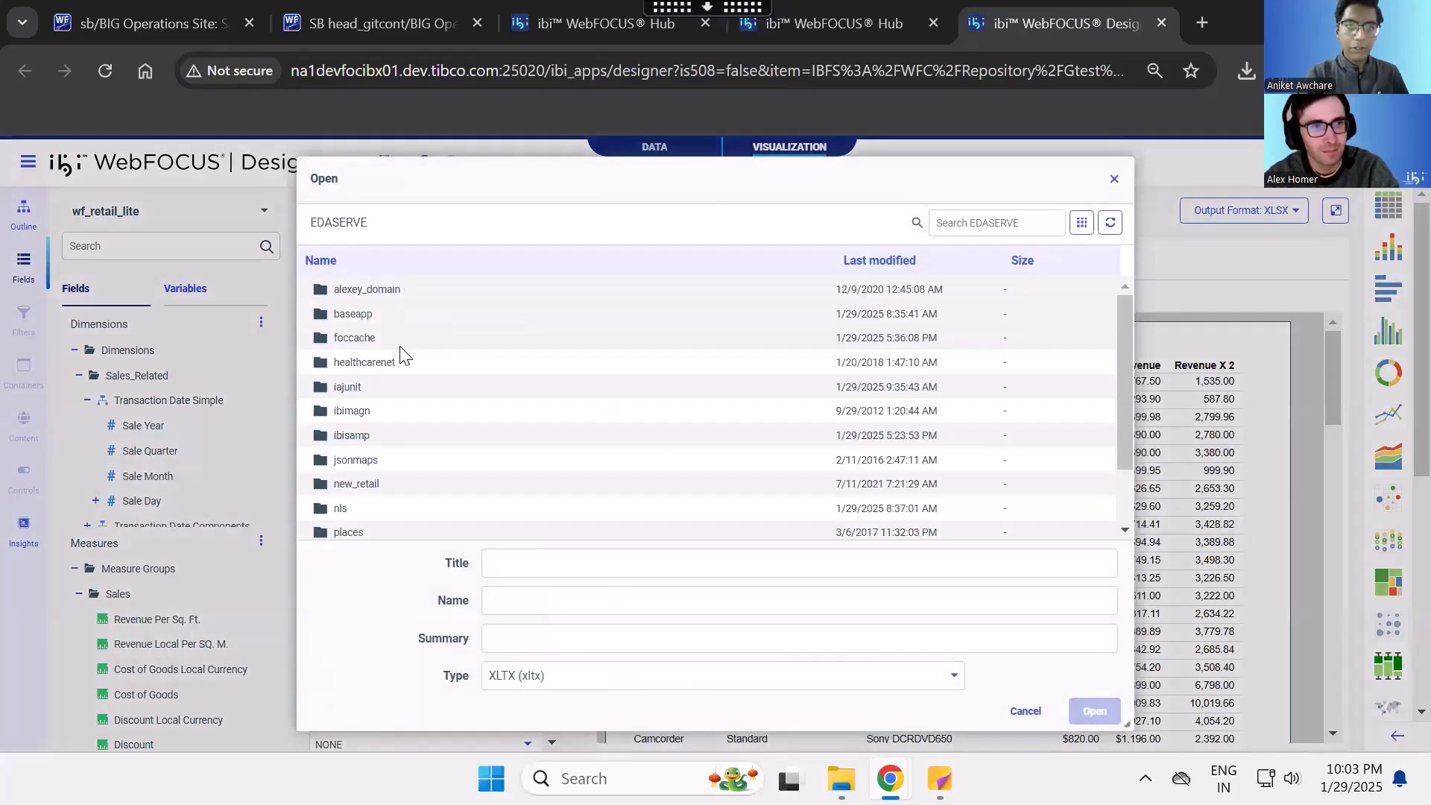
pyautogui.doubleClick(400, 338)
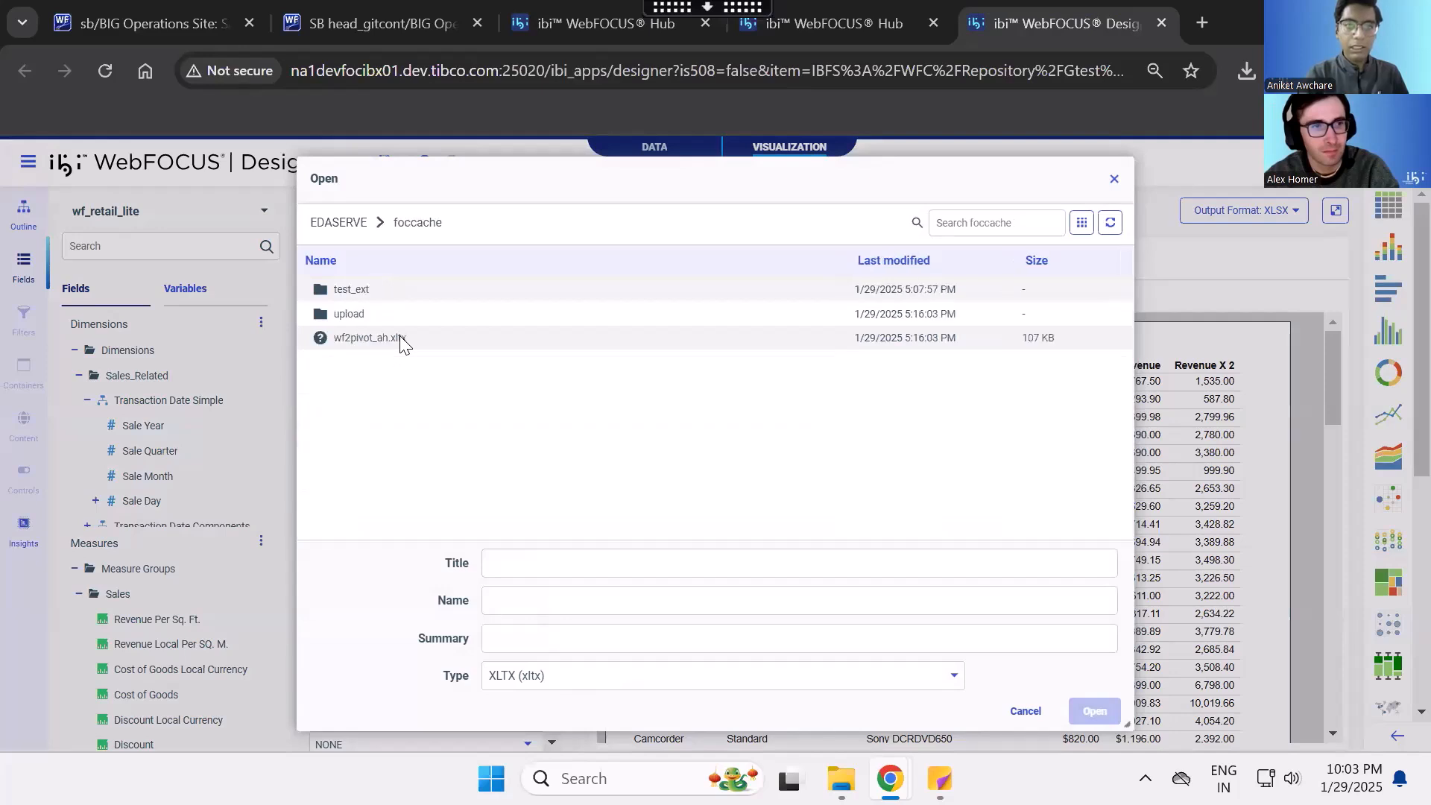
pyautogui.doubleClick(445, 339)
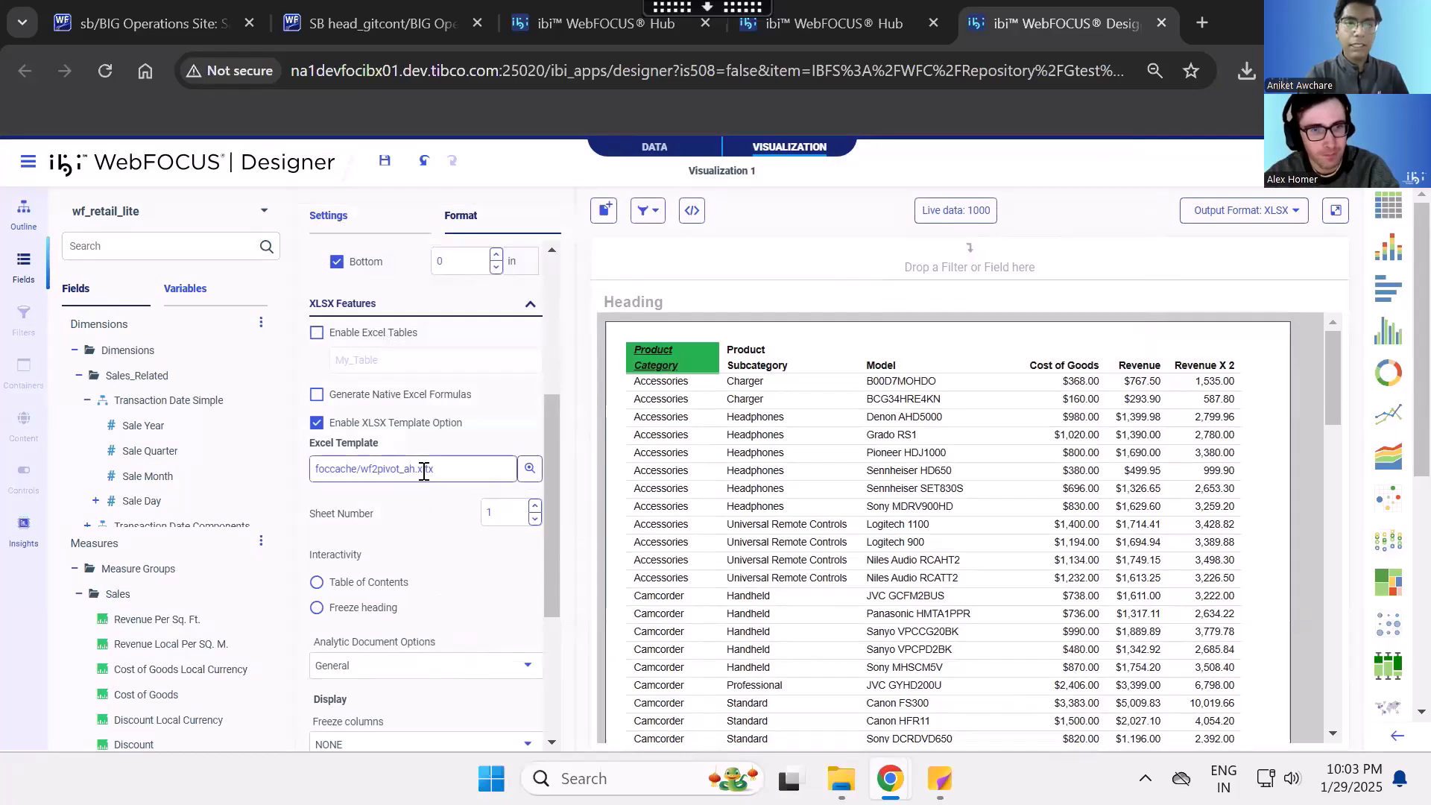
pyautogui.click(535, 506)
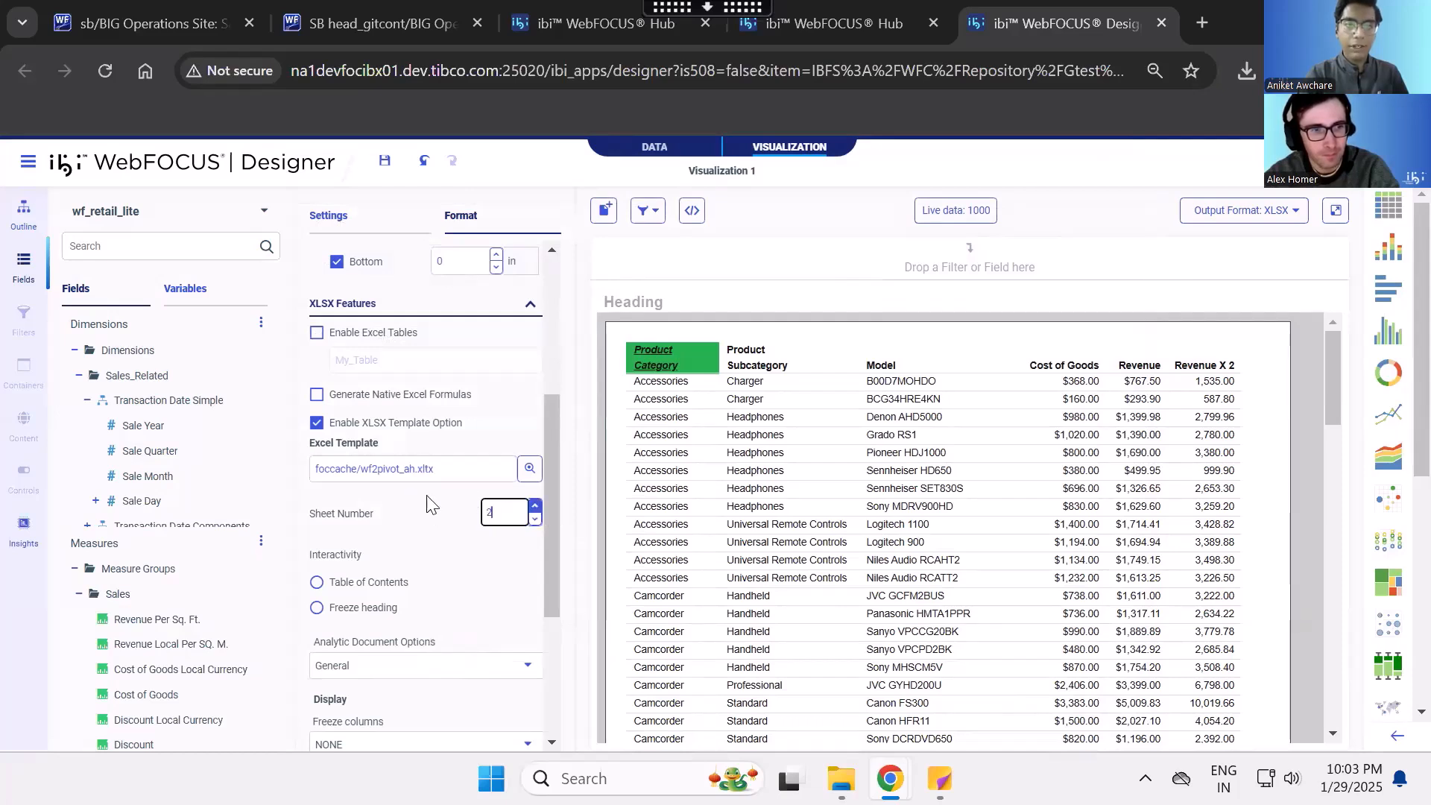
# - Run the report, save and keep the blocked download ozvb9.xlsx, and open it in Excel with editing enabled
pyautogui.click(1335, 216)
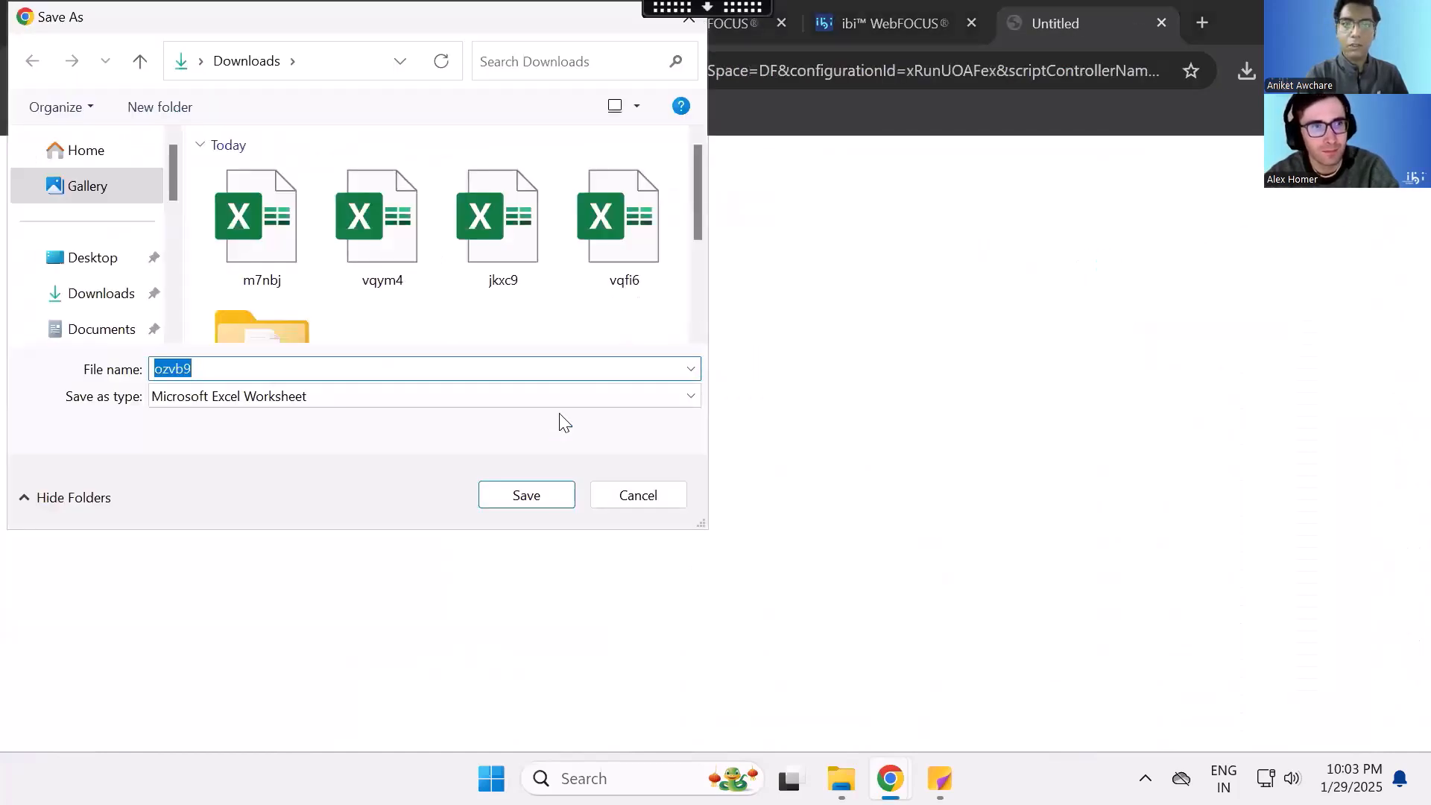
pyautogui.click(527, 497)
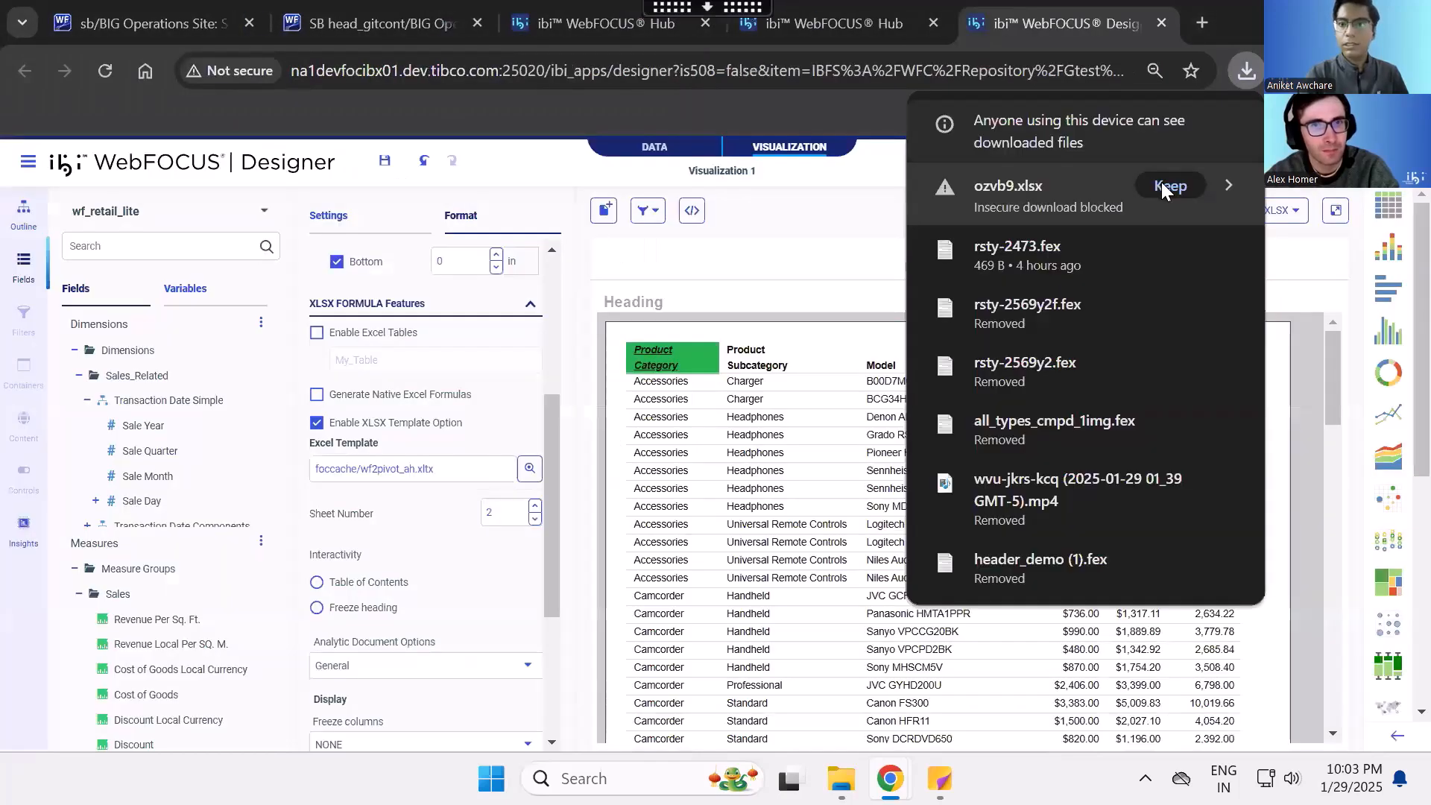
pyautogui.click(1163, 186)
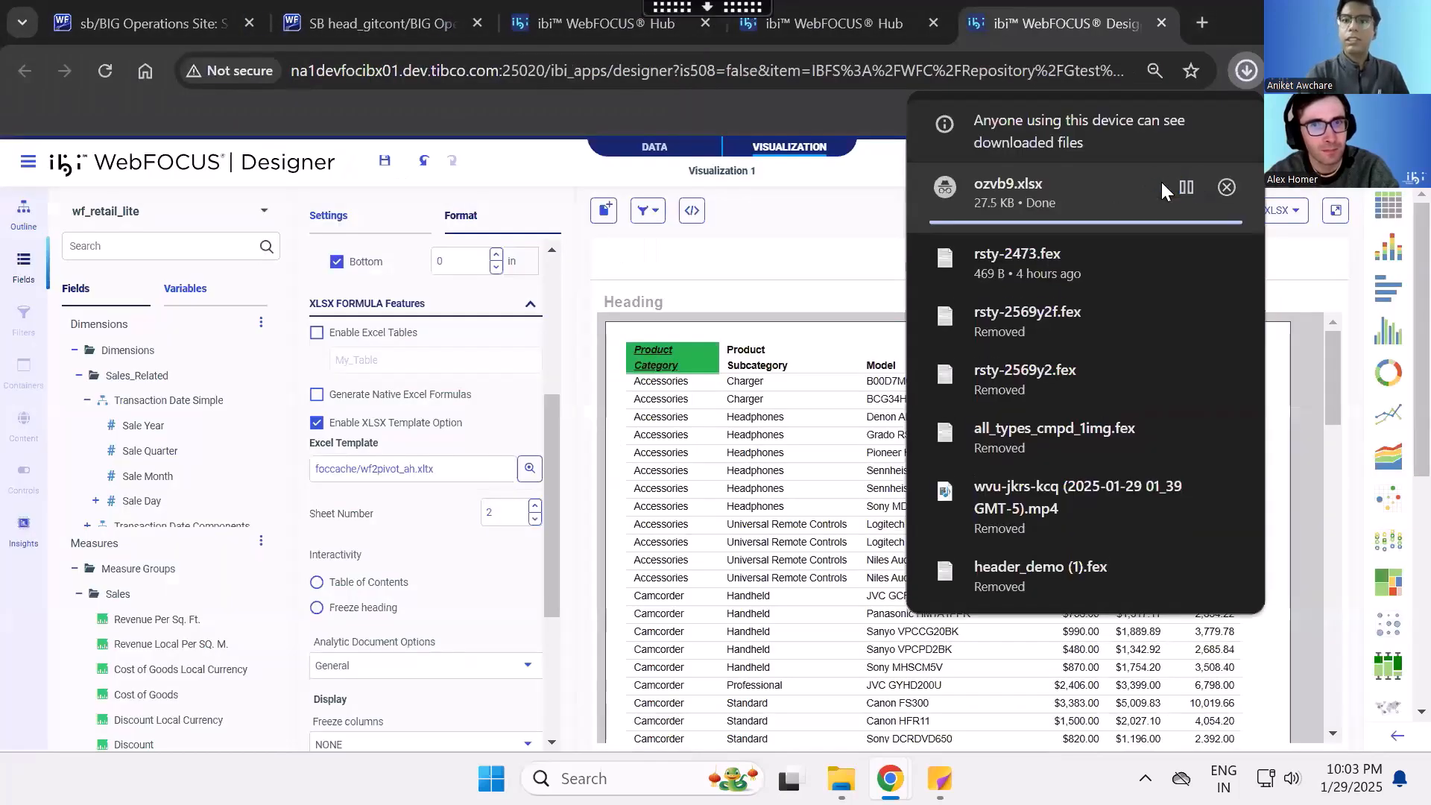
pyautogui.click(1052, 179)
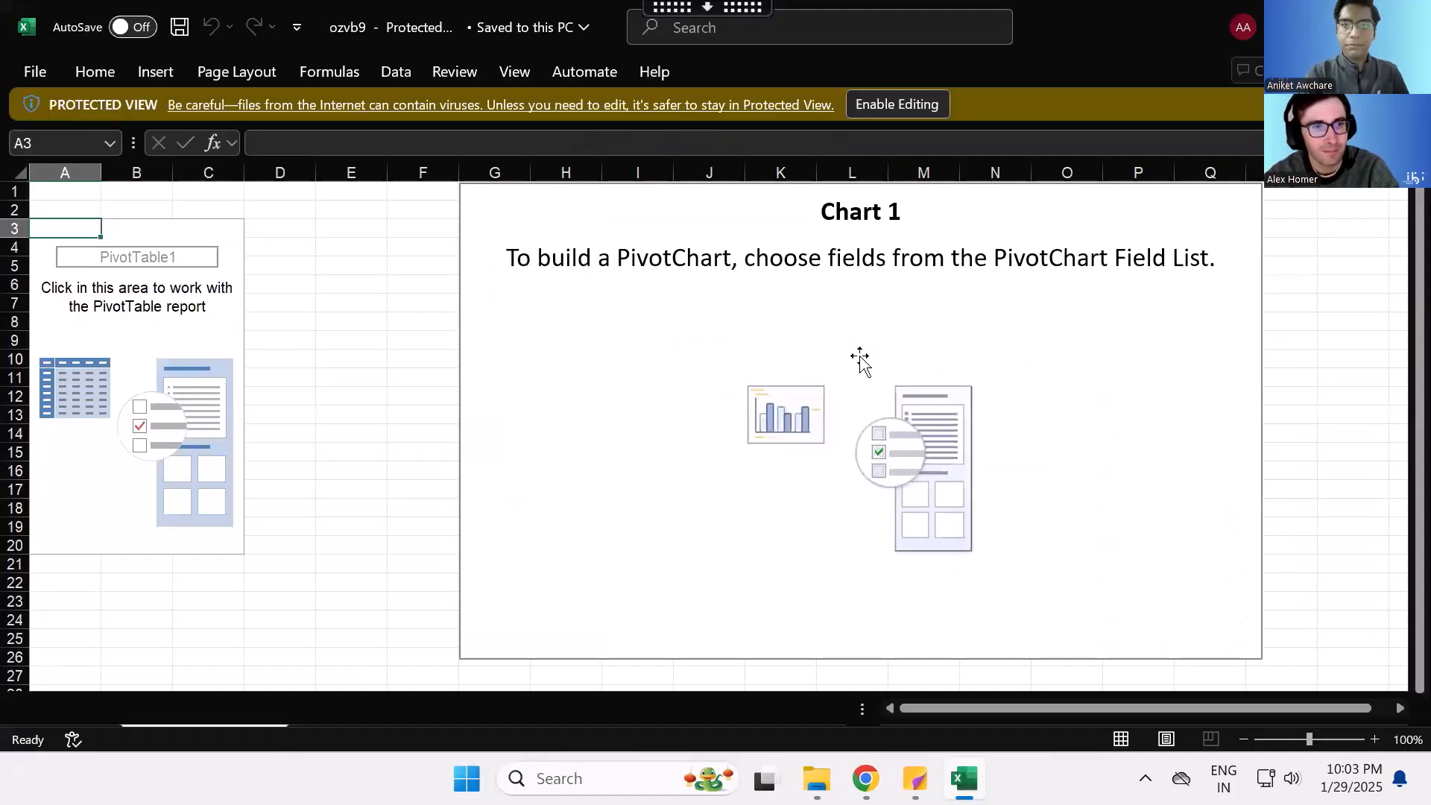
pyautogui.click(903, 105)
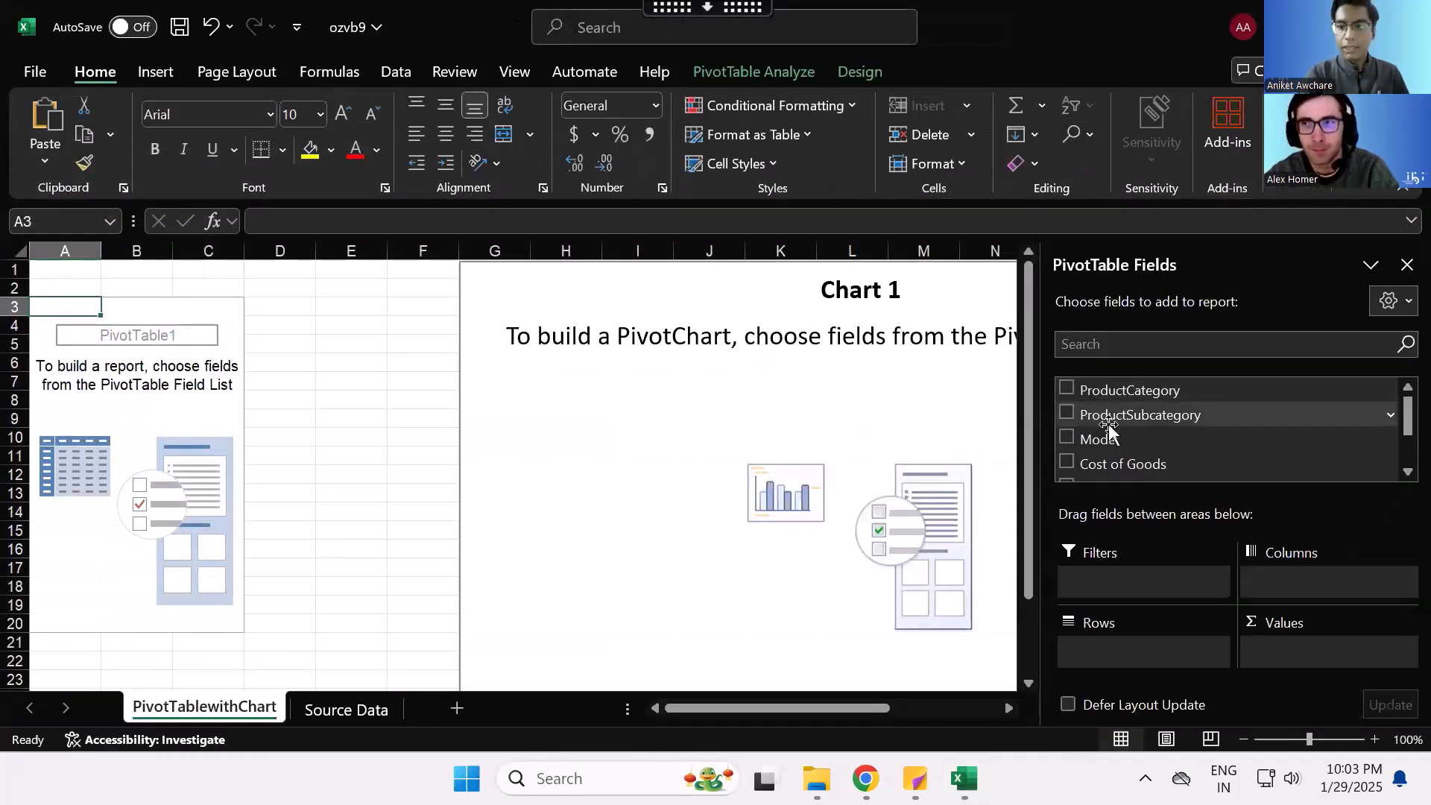
# - Review the available PivotTable fields and compare them with the report columns in WebFOCUS Designer
pyautogui.scroll(-3, 1115, 450)
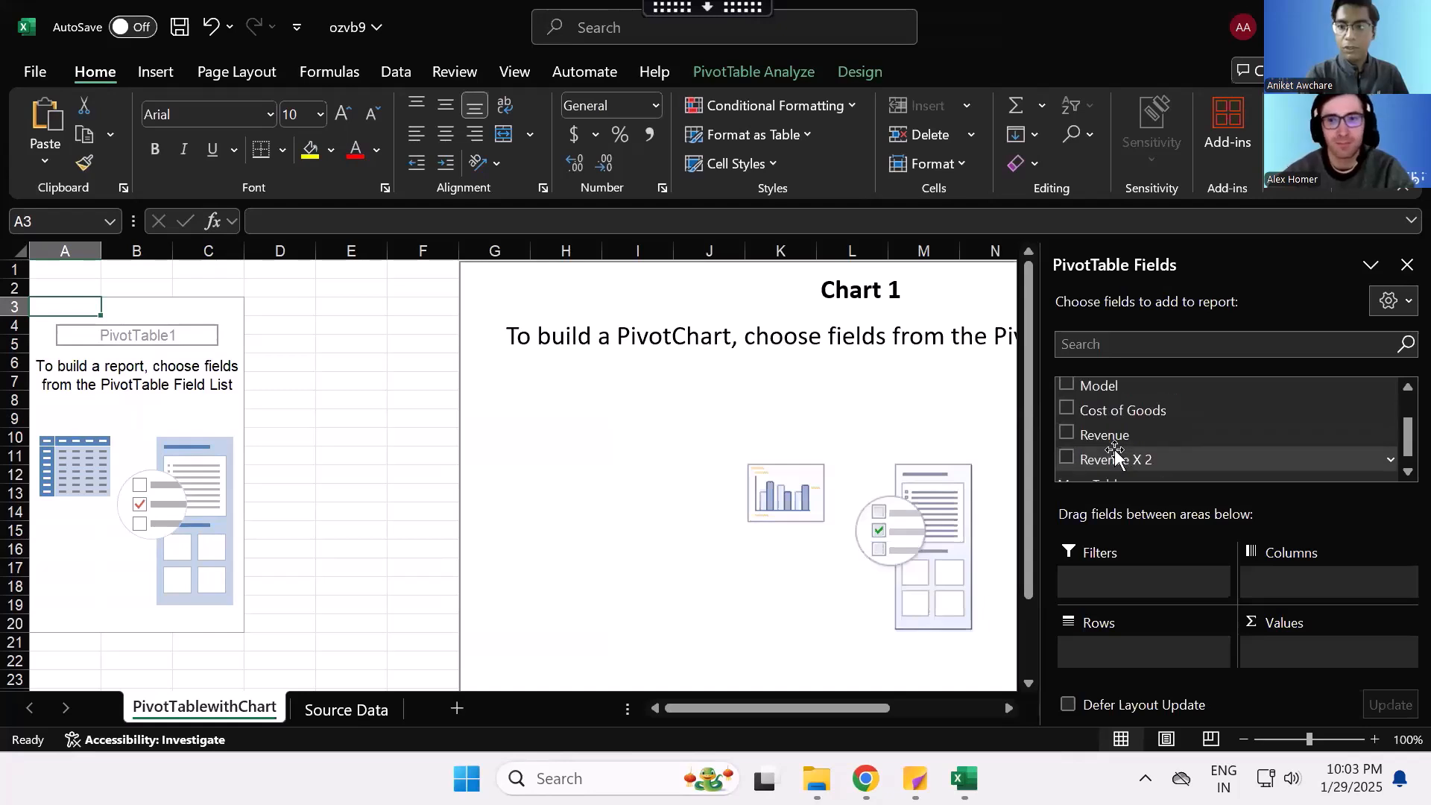
pyautogui.scroll(3, 1115, 449)
pyautogui.moveTo(866, 779)
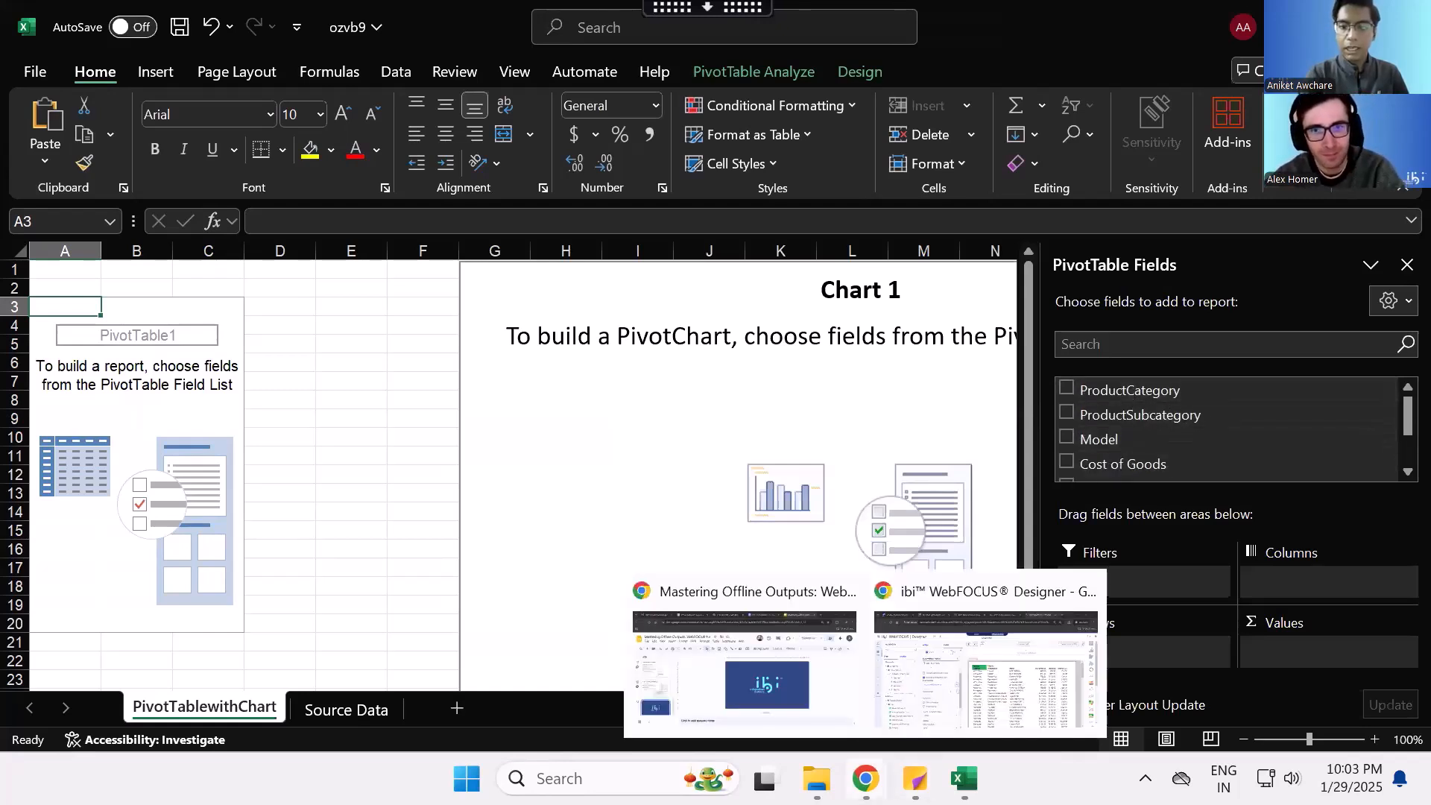
pyautogui.click(969, 656)
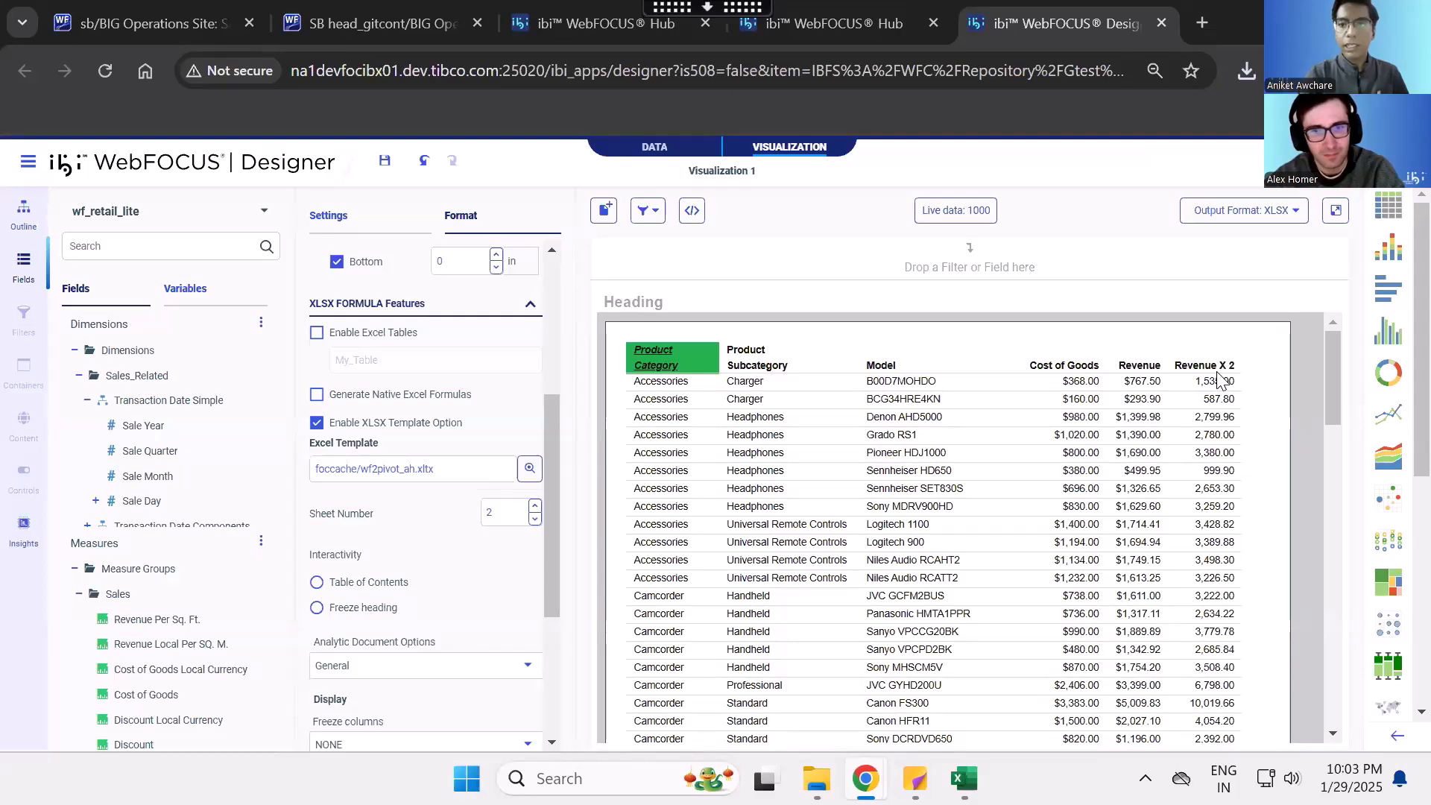
pyautogui.moveTo(865, 778)
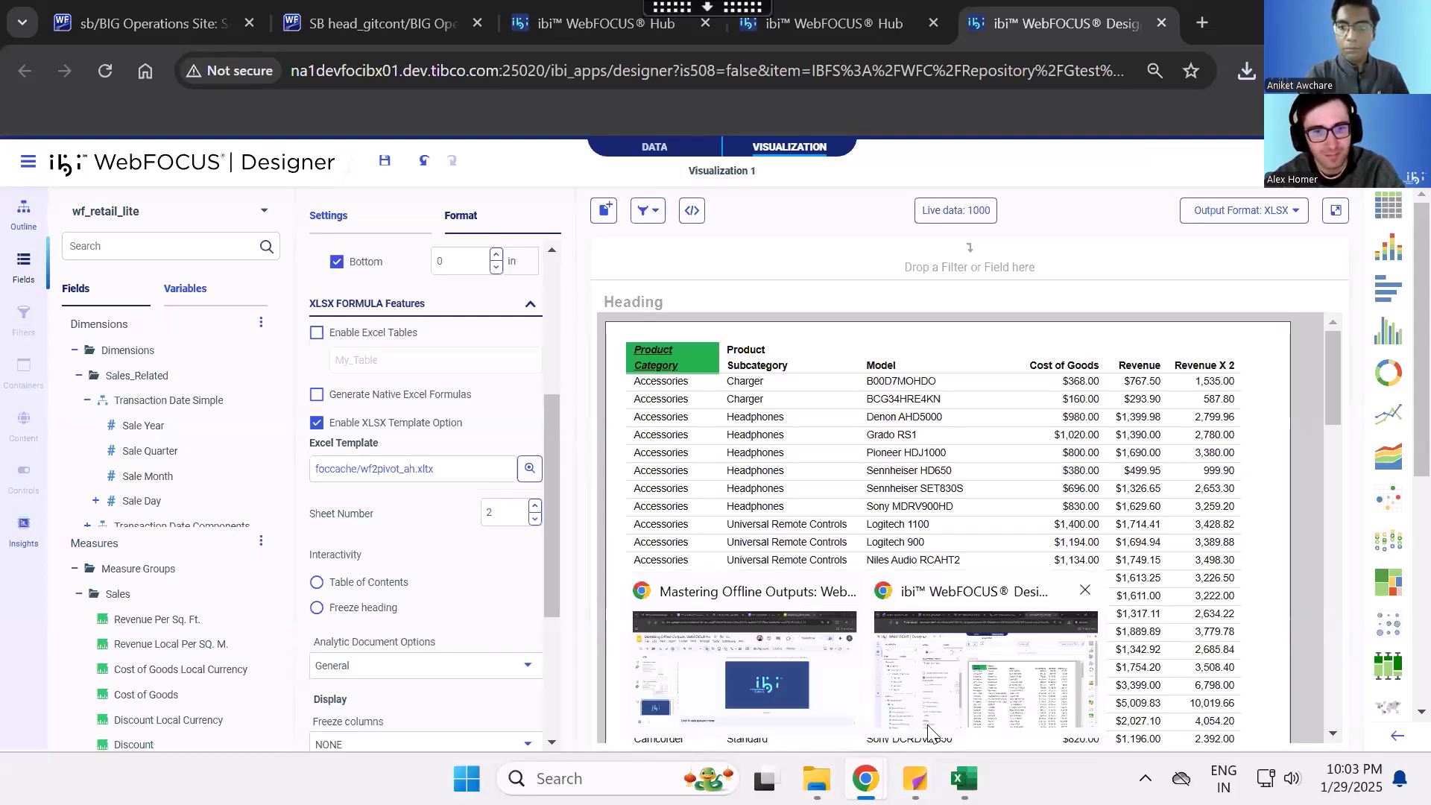
# - Switch to the ozvb9 workbook in Excel and add the ProductCategory and Revenue fields to the PivotTable, checking the resulting chart
pyautogui.moveTo(965, 778)
pyautogui.click(982, 655)
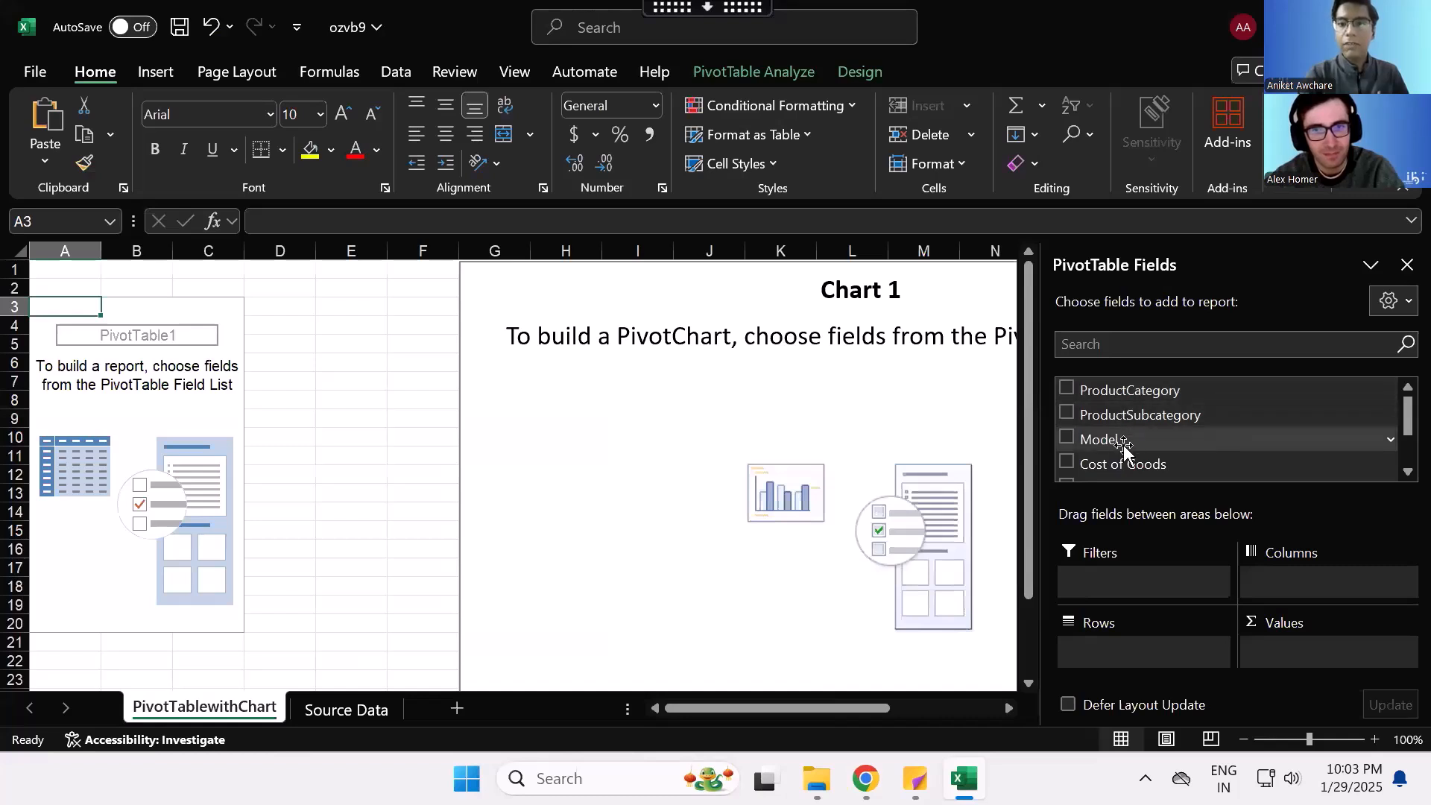
pyautogui.click(1067, 389)
pyautogui.scroll(-1, 1115, 417)
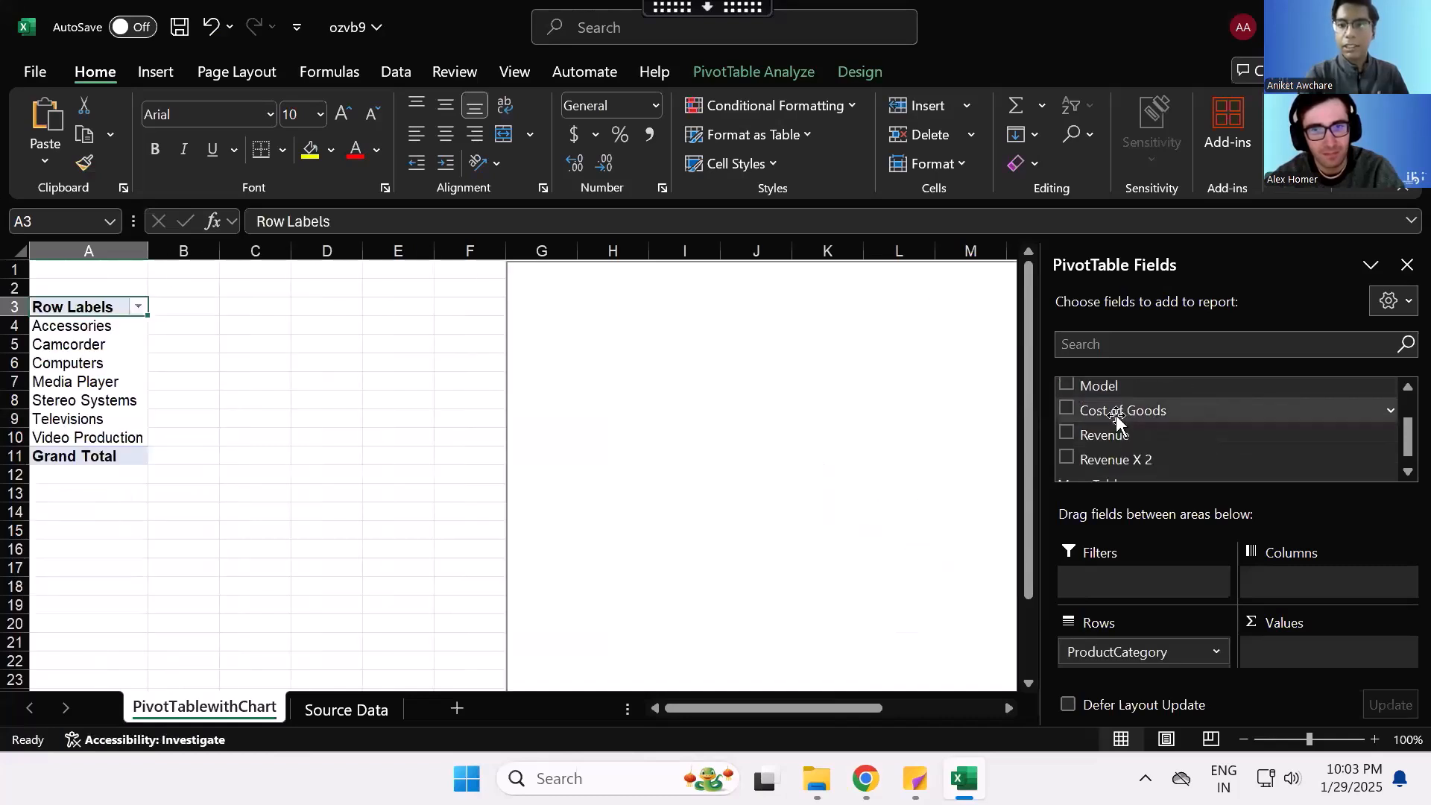
pyautogui.click(1067, 434)
pyautogui.hscroll(5, 840, 448)
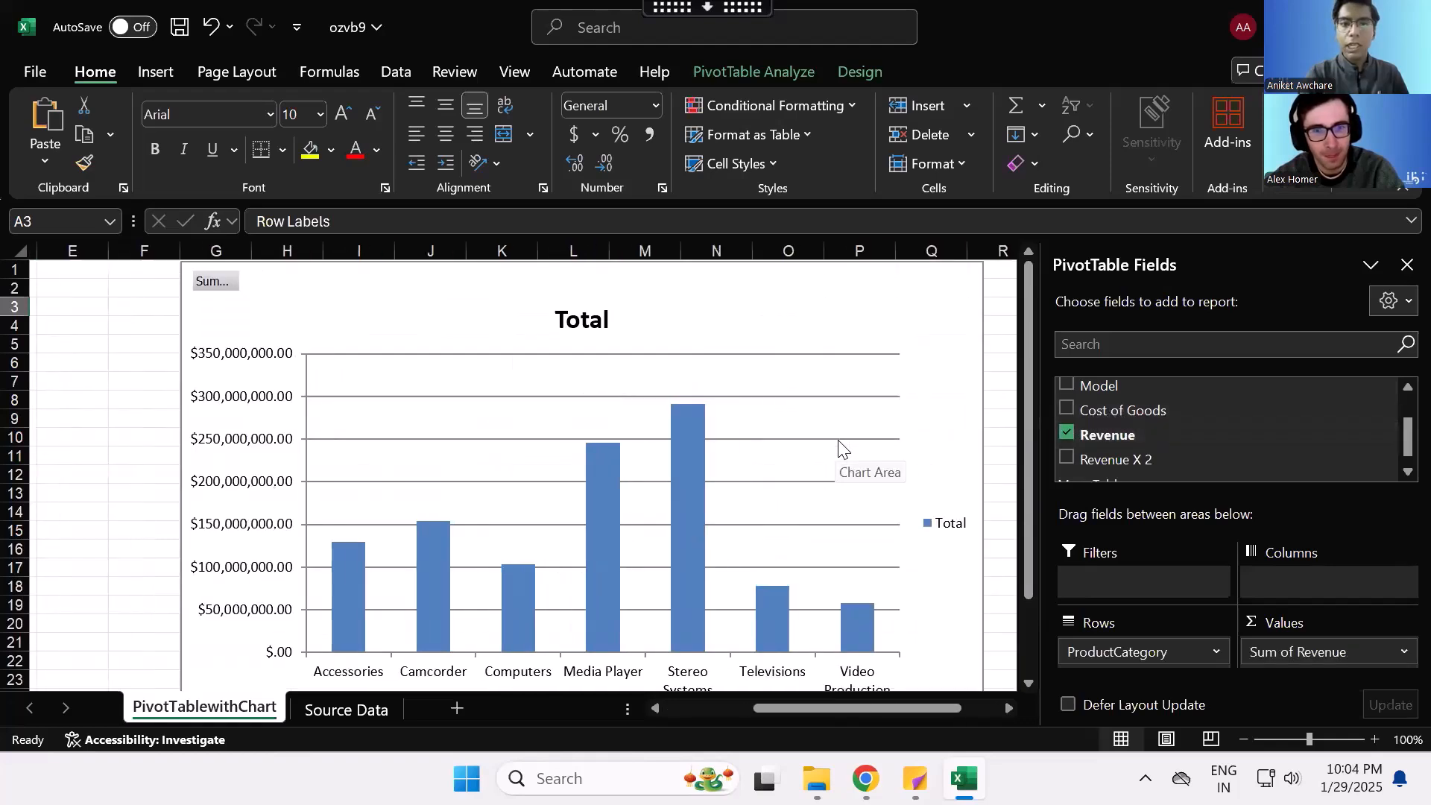
pyautogui.scroll(-1, 670, 567)
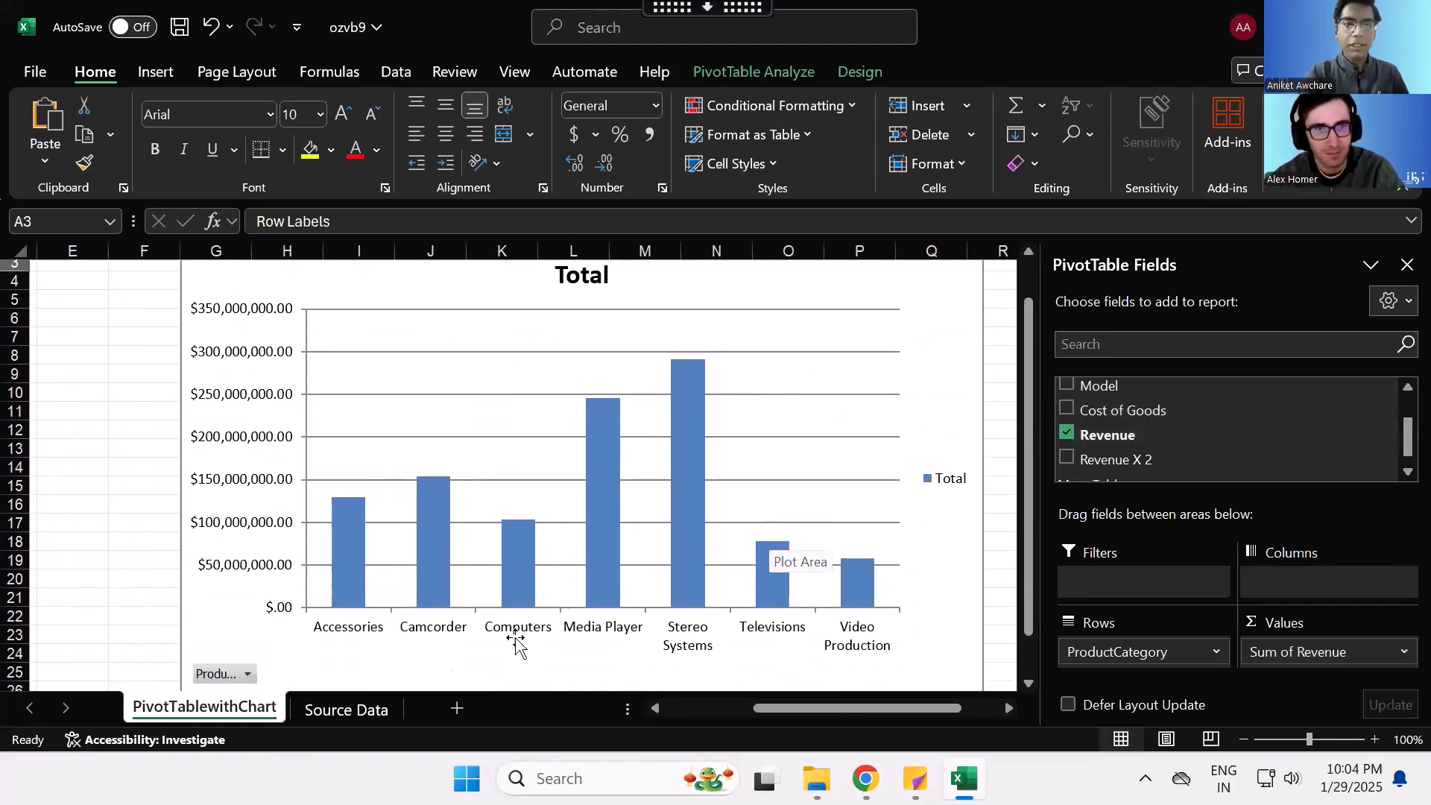
# - Examine the Source Data sheet's report columns and compare them with the report in WebFOCUS Designer
pyautogui.click(347, 710)
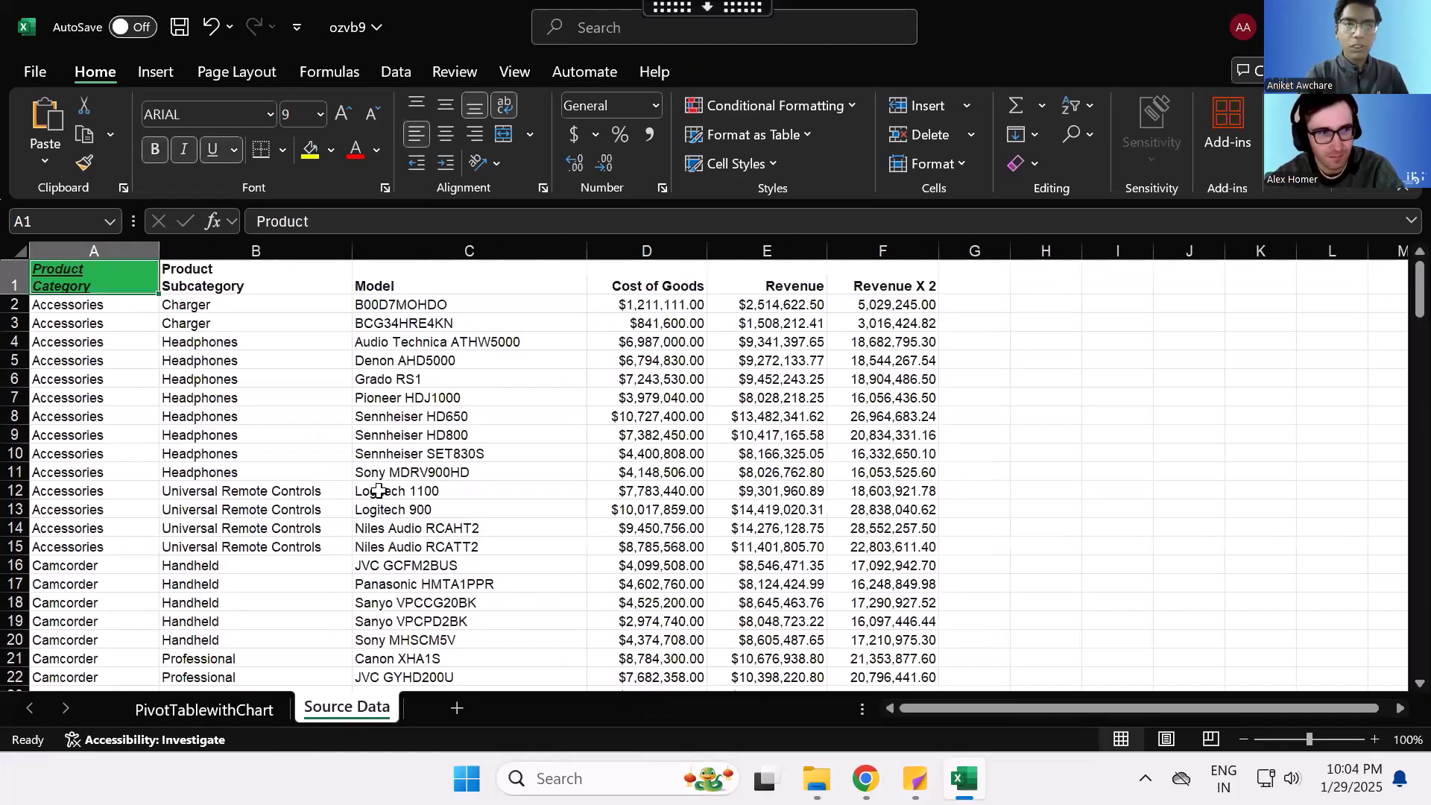
pyautogui.moveTo(217, 287); pyautogui.dragTo(850, 556)
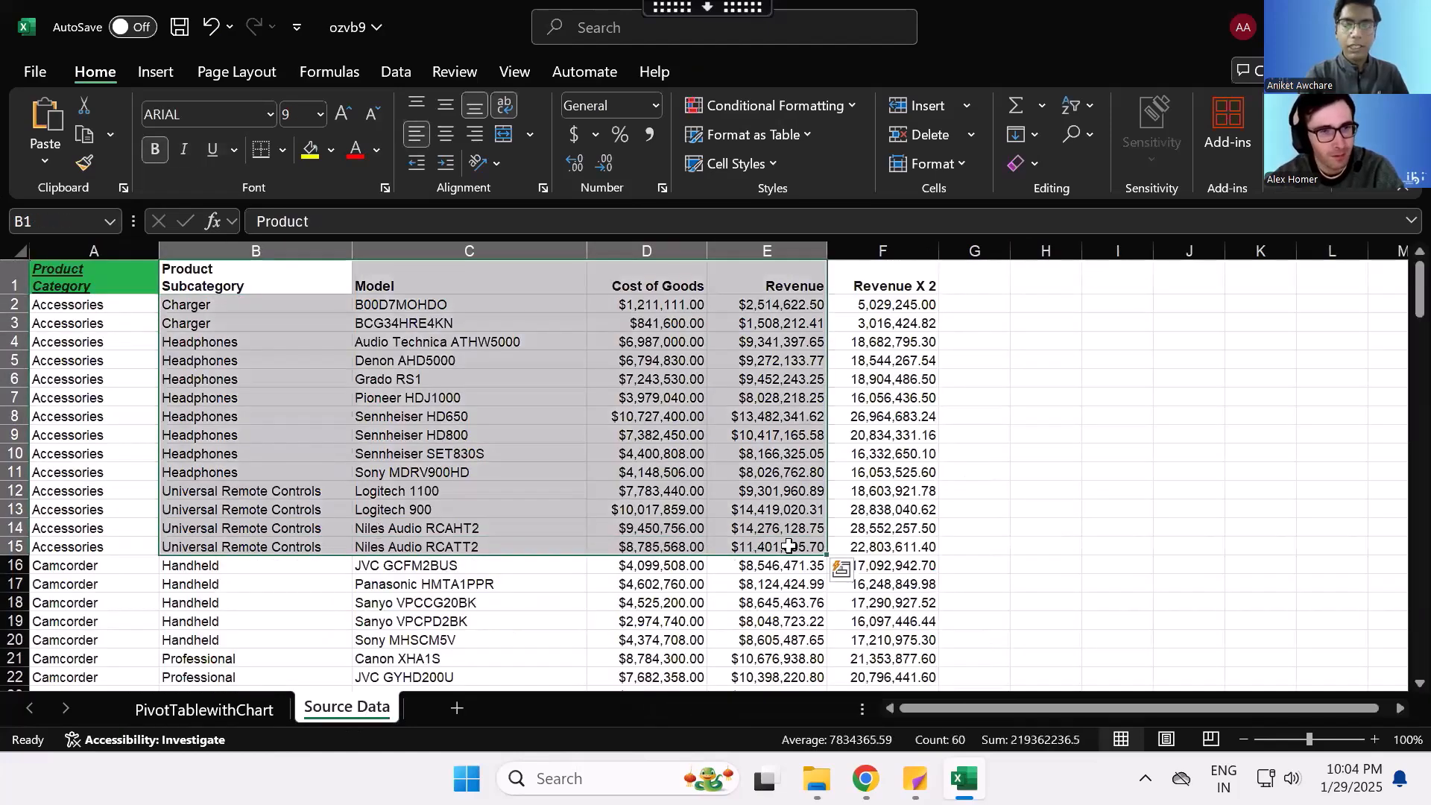
pyautogui.scroll(-1, 853, 574)
pyautogui.click(865, 779)
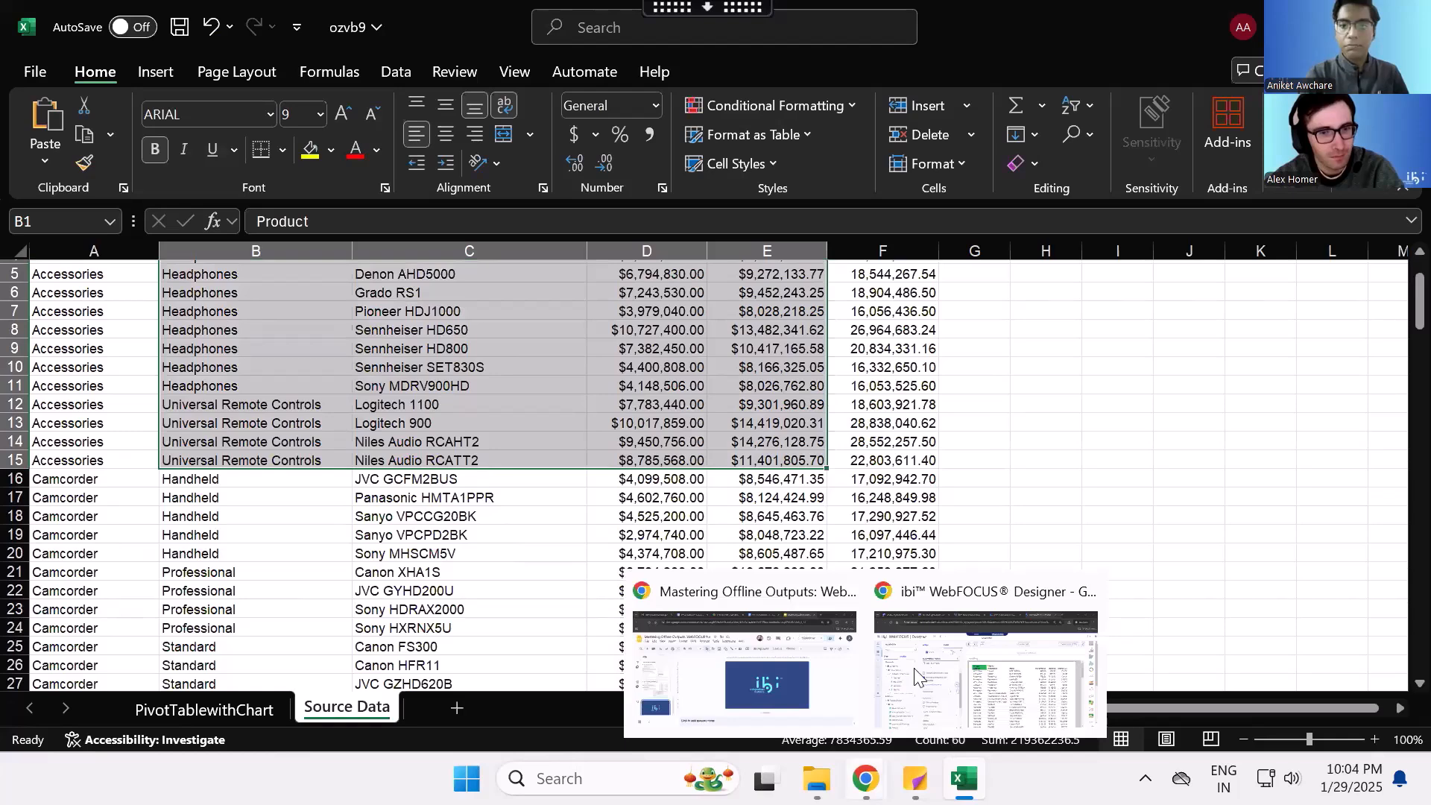
pyautogui.click(941, 643)
pyautogui.moveTo(964, 779)
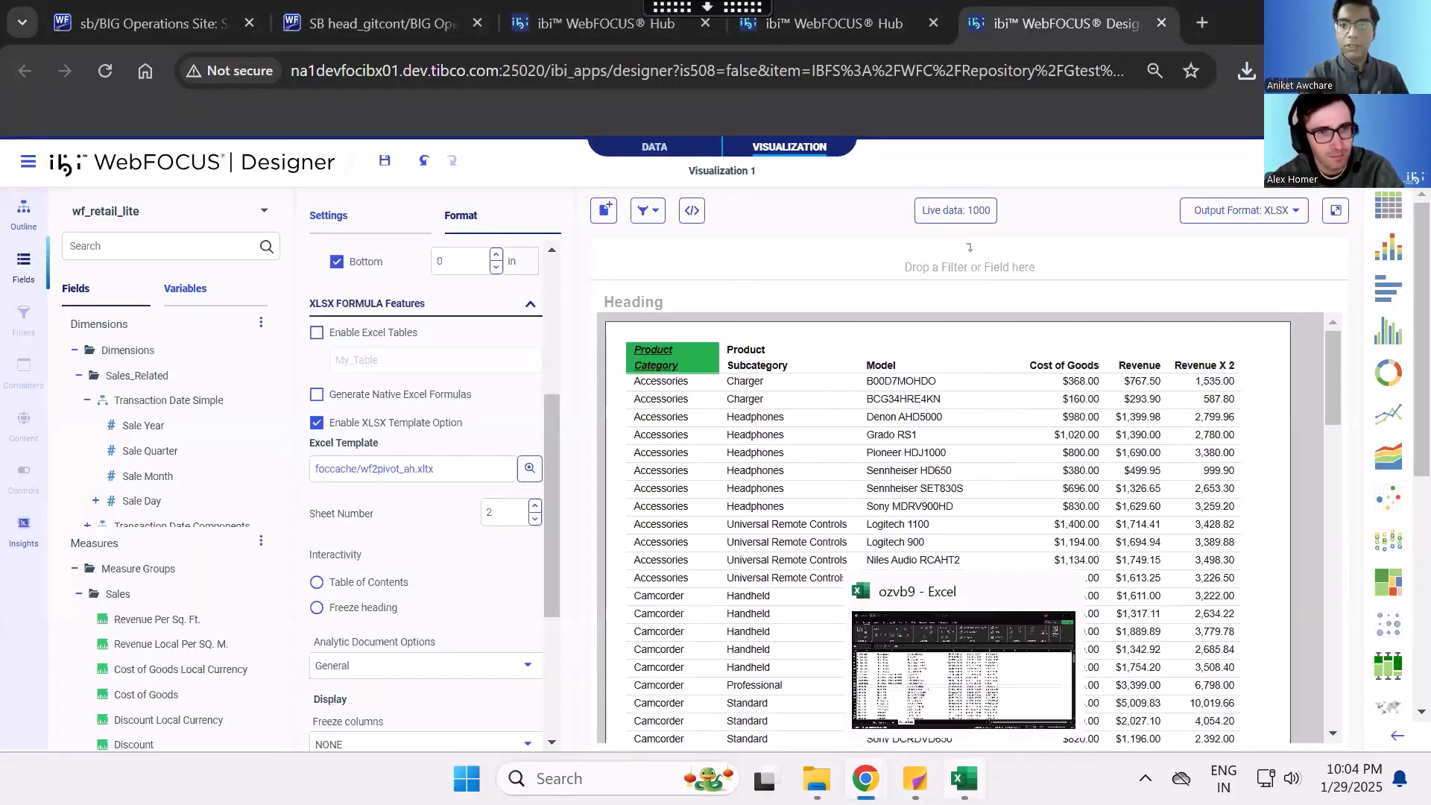
pyautogui.click(939, 654)
pyautogui.scroll(2, 853, 376)
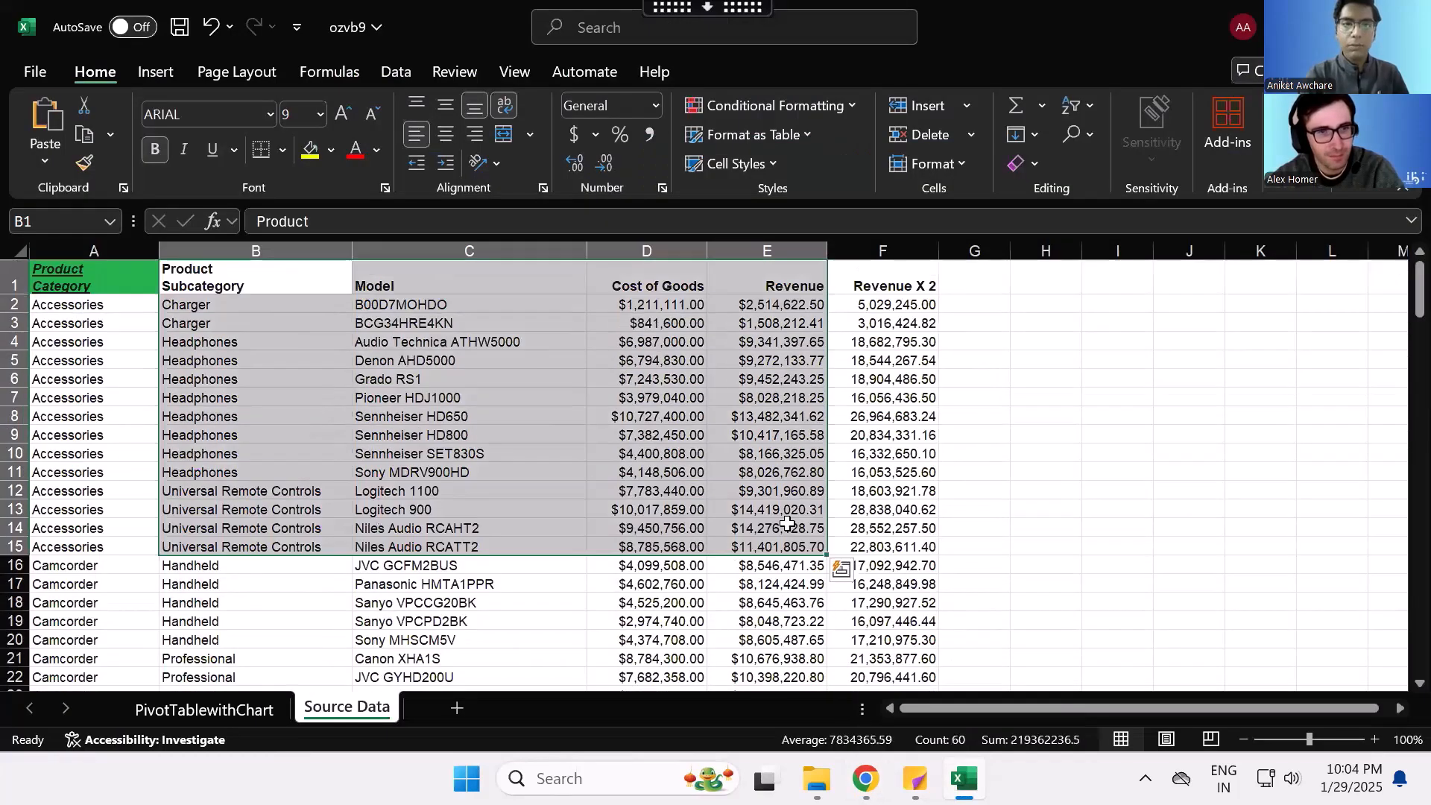
# - Inspect the Revenue X 2 cells on the Source Data sheet for plain values and compare them with the column in WebFOCUS Designer
pyautogui.click(853, 376)
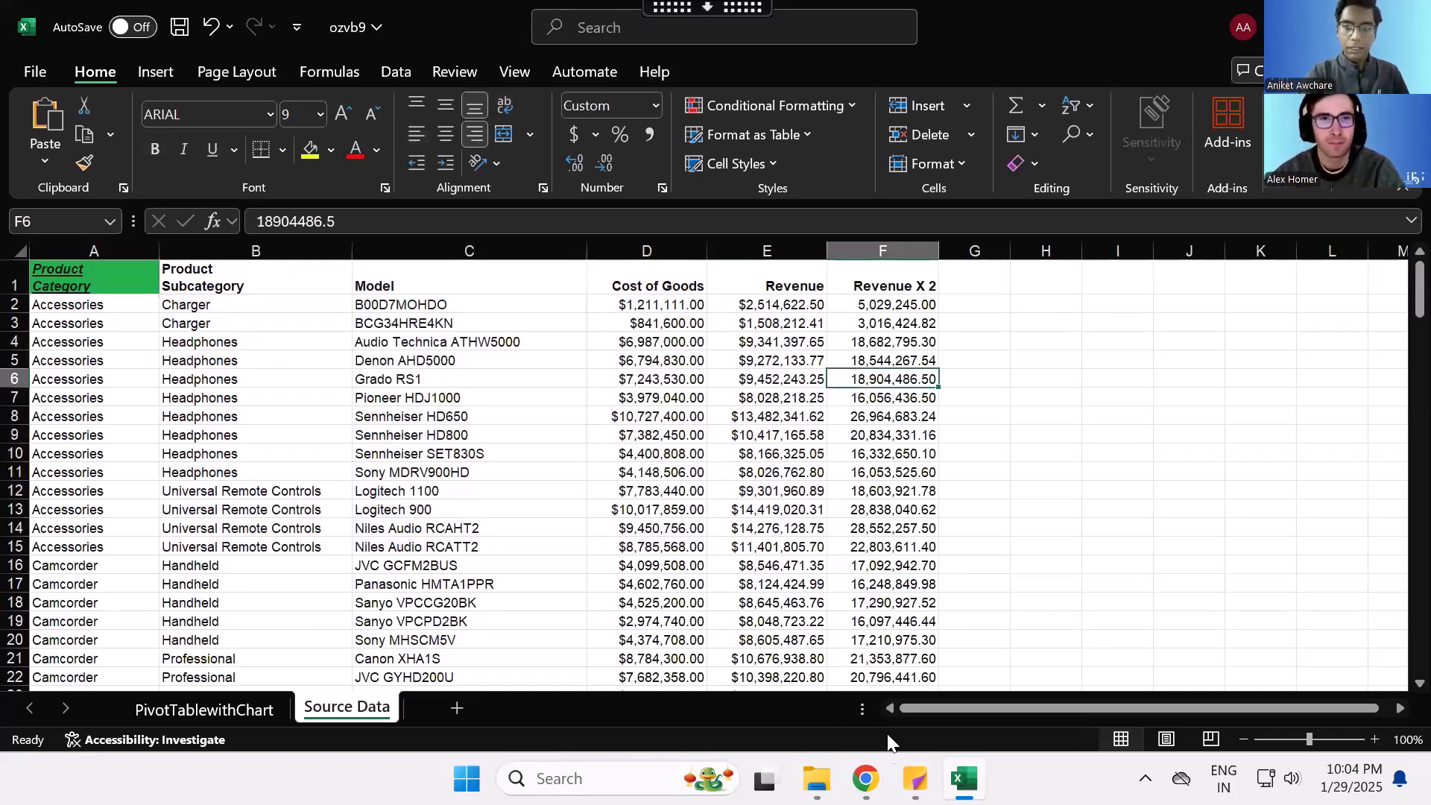
pyautogui.click(902, 344)
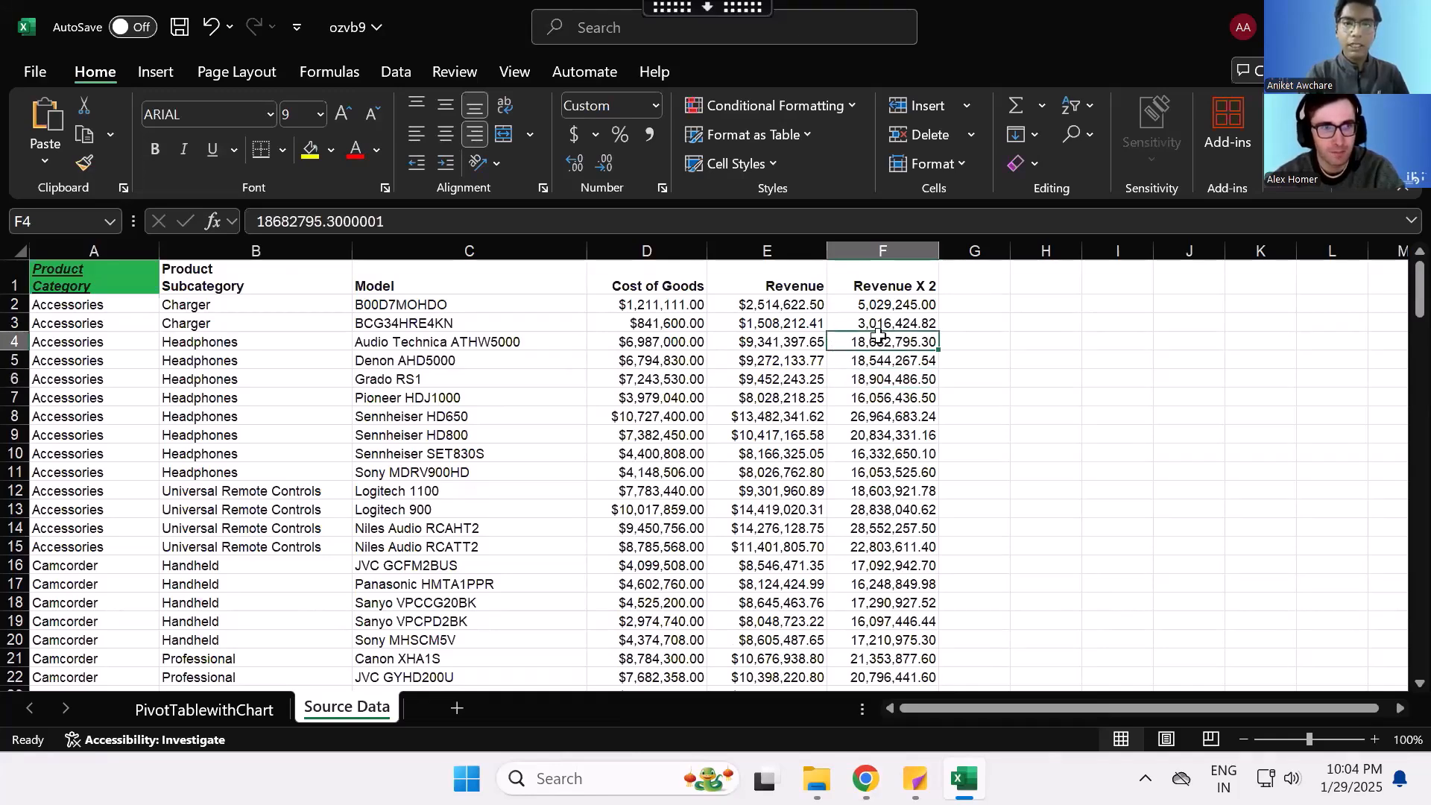
pyautogui.press('Down')
pyautogui.press('Down')
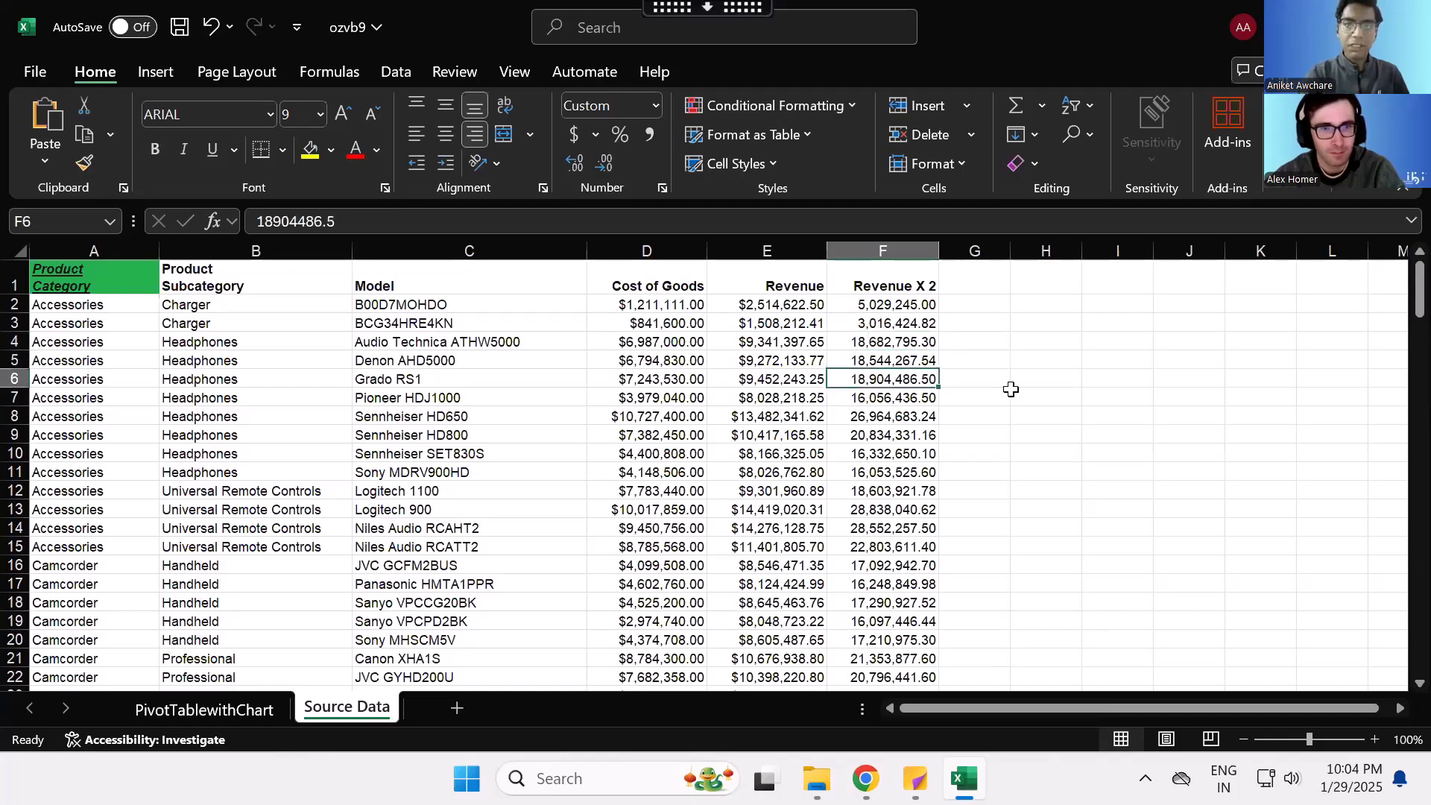
pyautogui.press('Down')
pyautogui.press('Down')
pyautogui.press('Down')
pyautogui.press('Down')
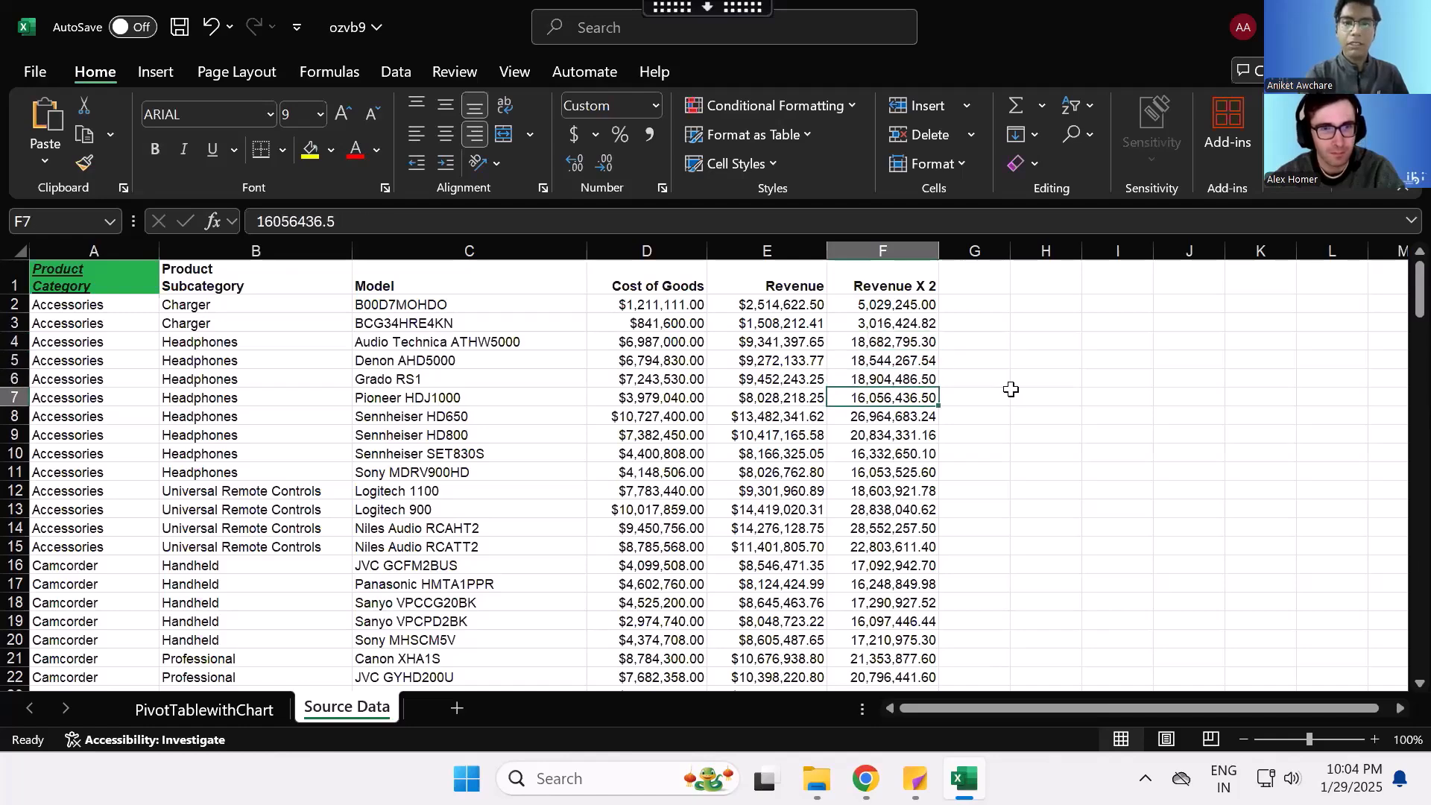
pyautogui.press('Down')
pyautogui.press('Down')
pyautogui.press('Down')
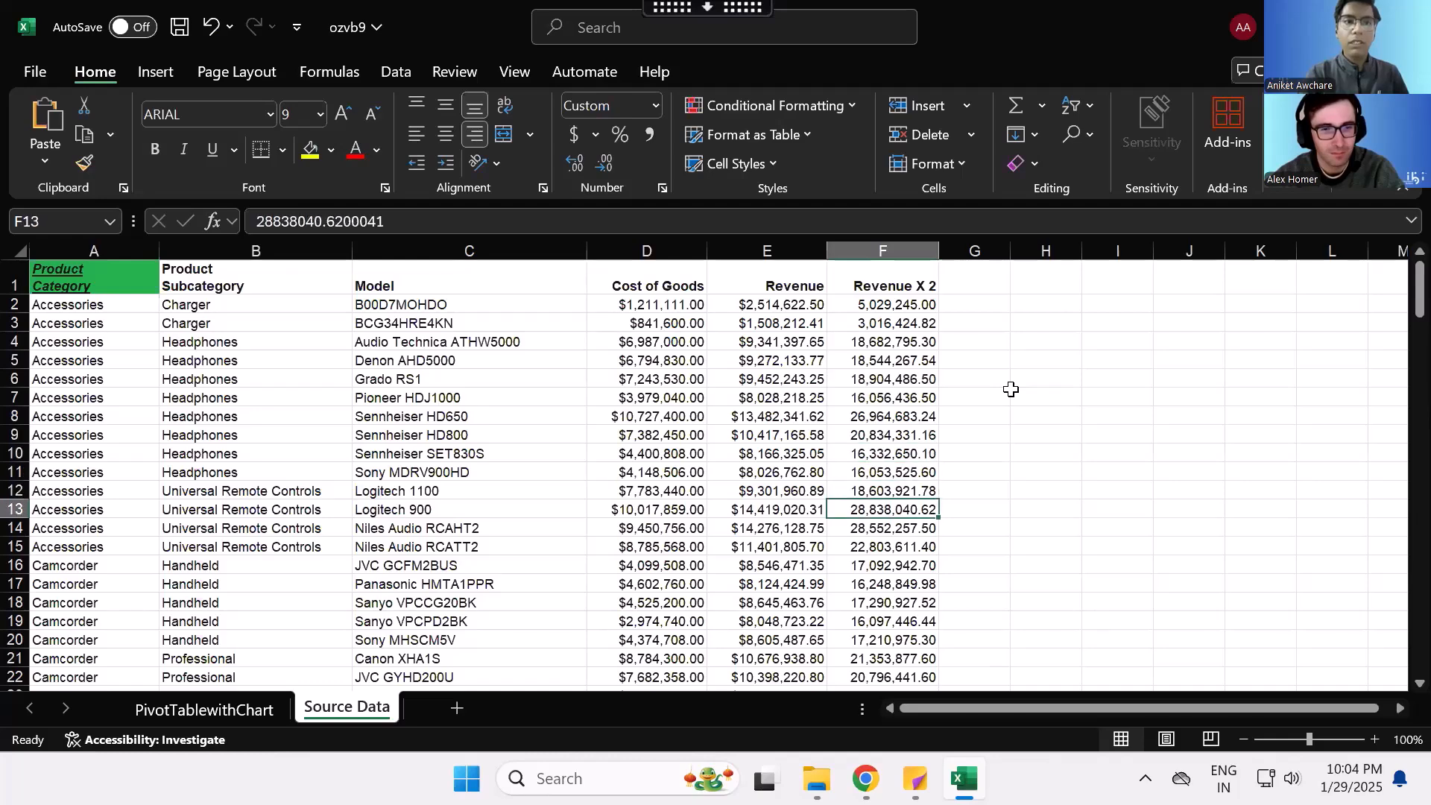
pyautogui.moveTo(866, 778)
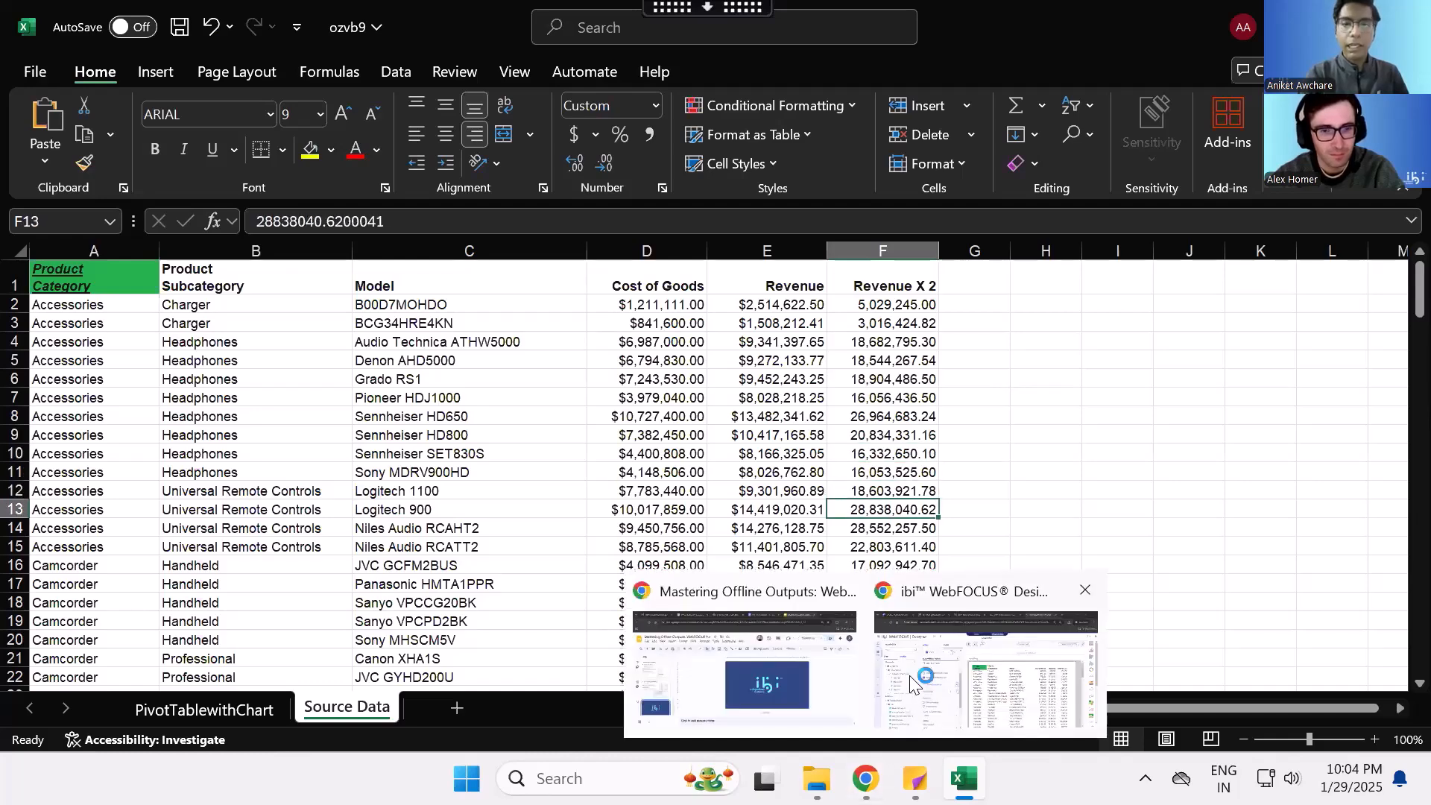
pyautogui.moveTo(910, 683)
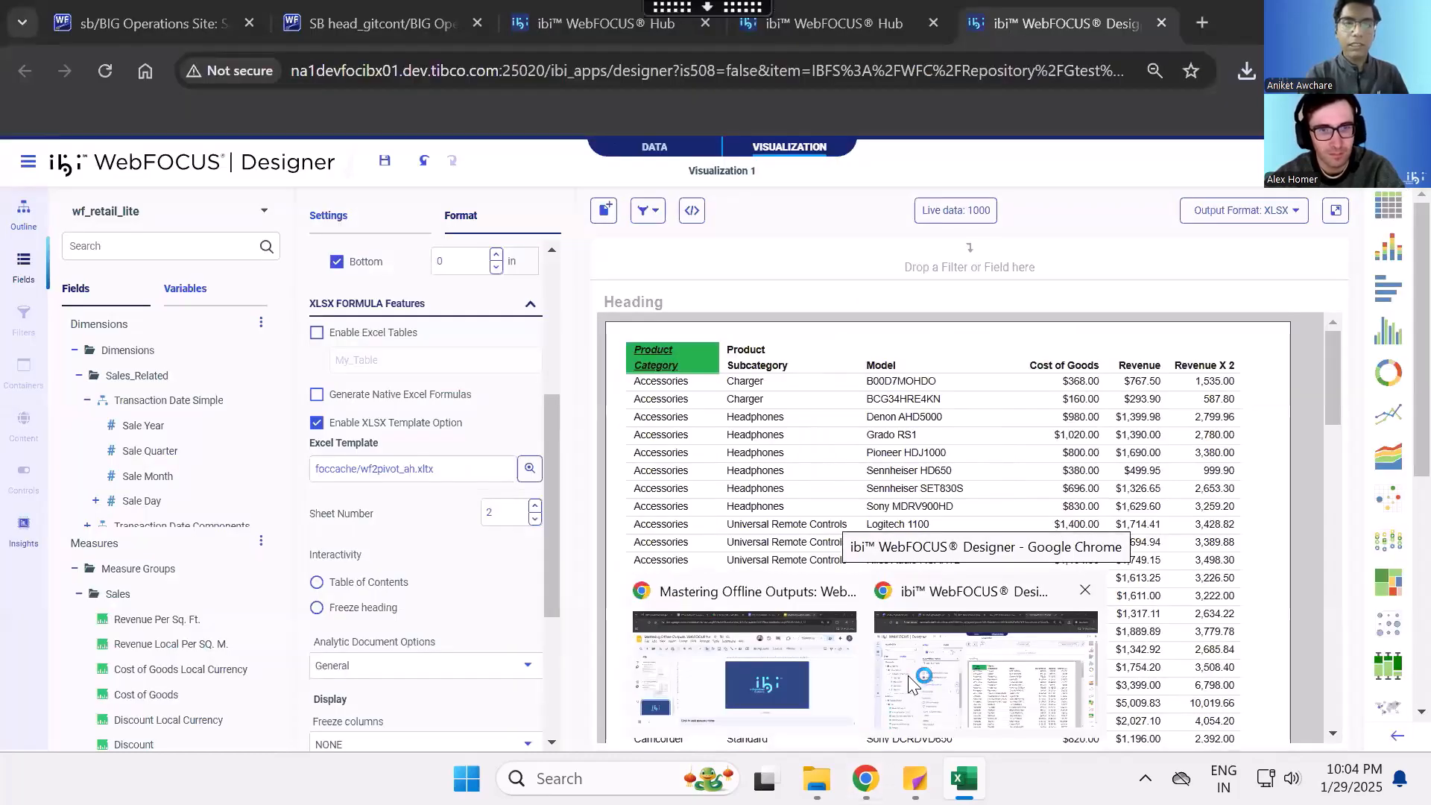
pyautogui.click(910, 684)
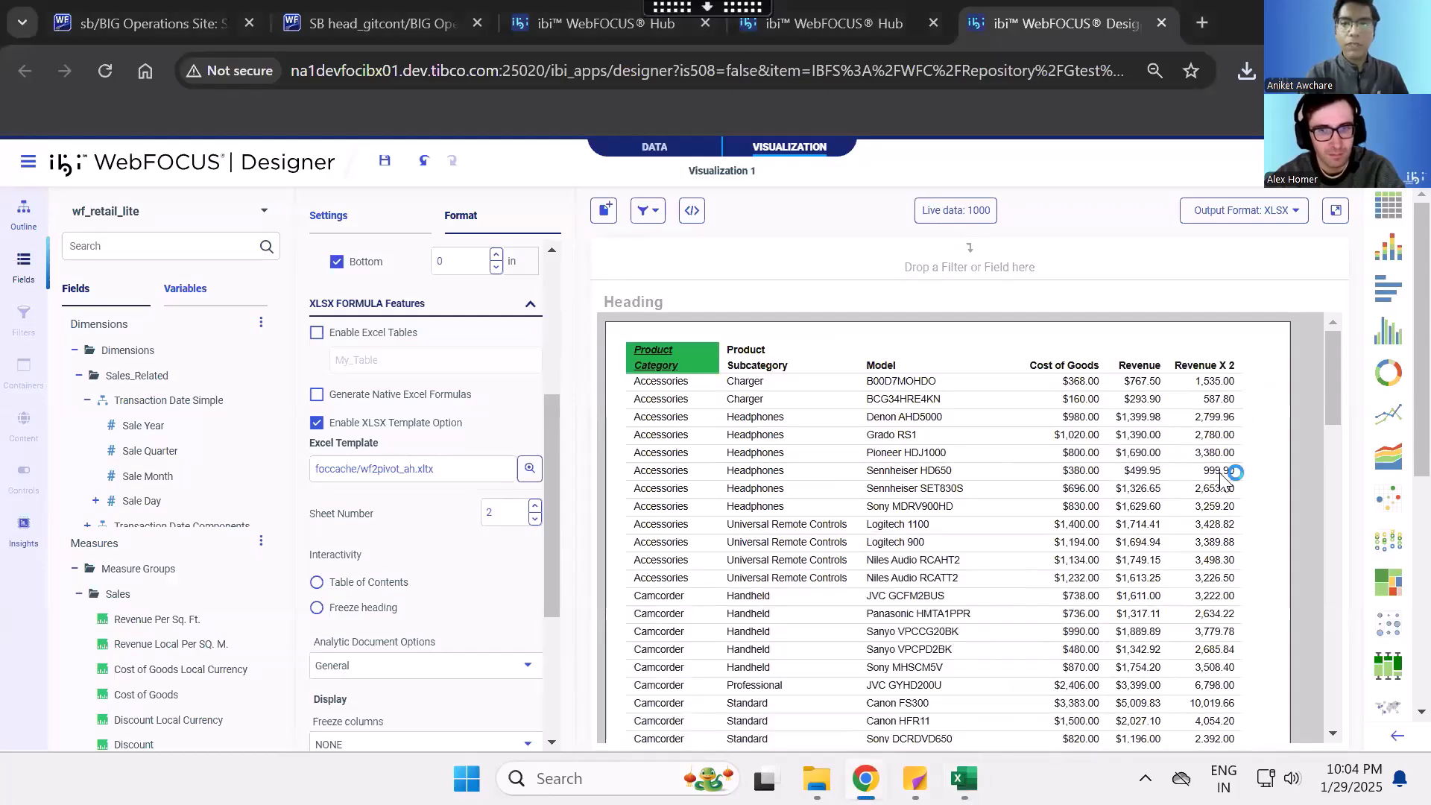
pyautogui.moveTo(952, 773)
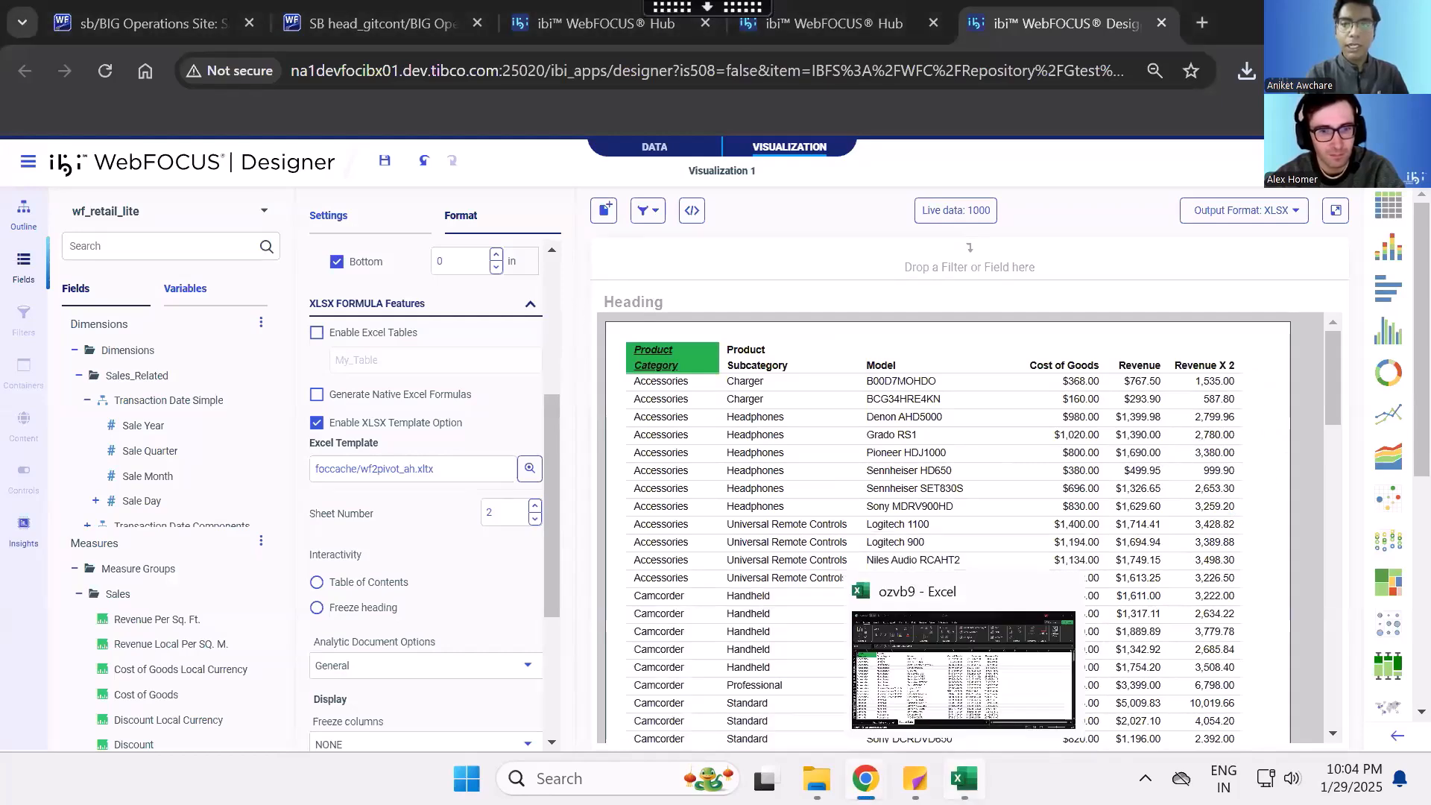
pyautogui.click(961, 708)
pyautogui.moveTo(872, 400); pyautogui.dragTo(866, 499)
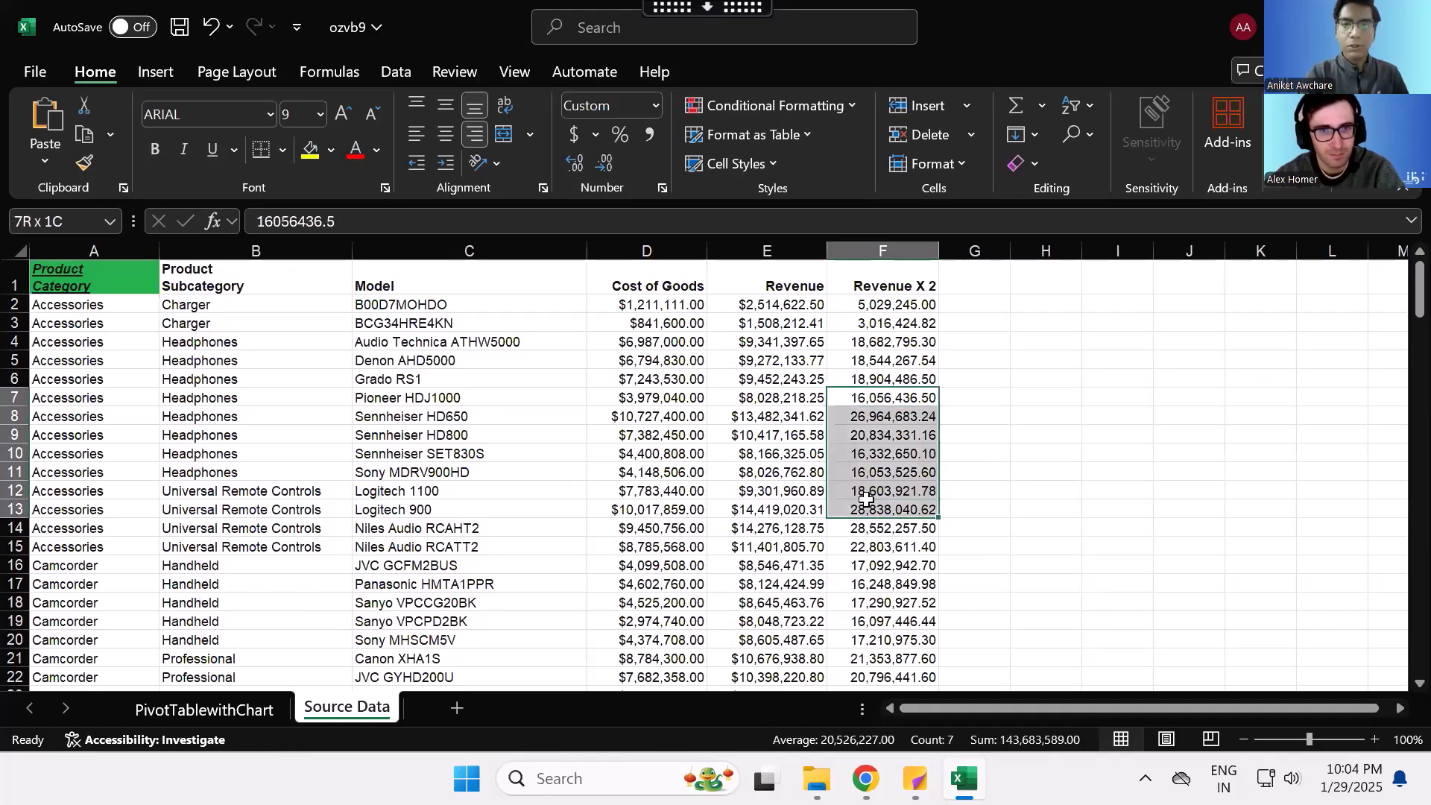
# - Review the PivotTable and chart on the PivotTablewithChart sheet and close the workbook without saving changes
pyautogui.click(210, 710)
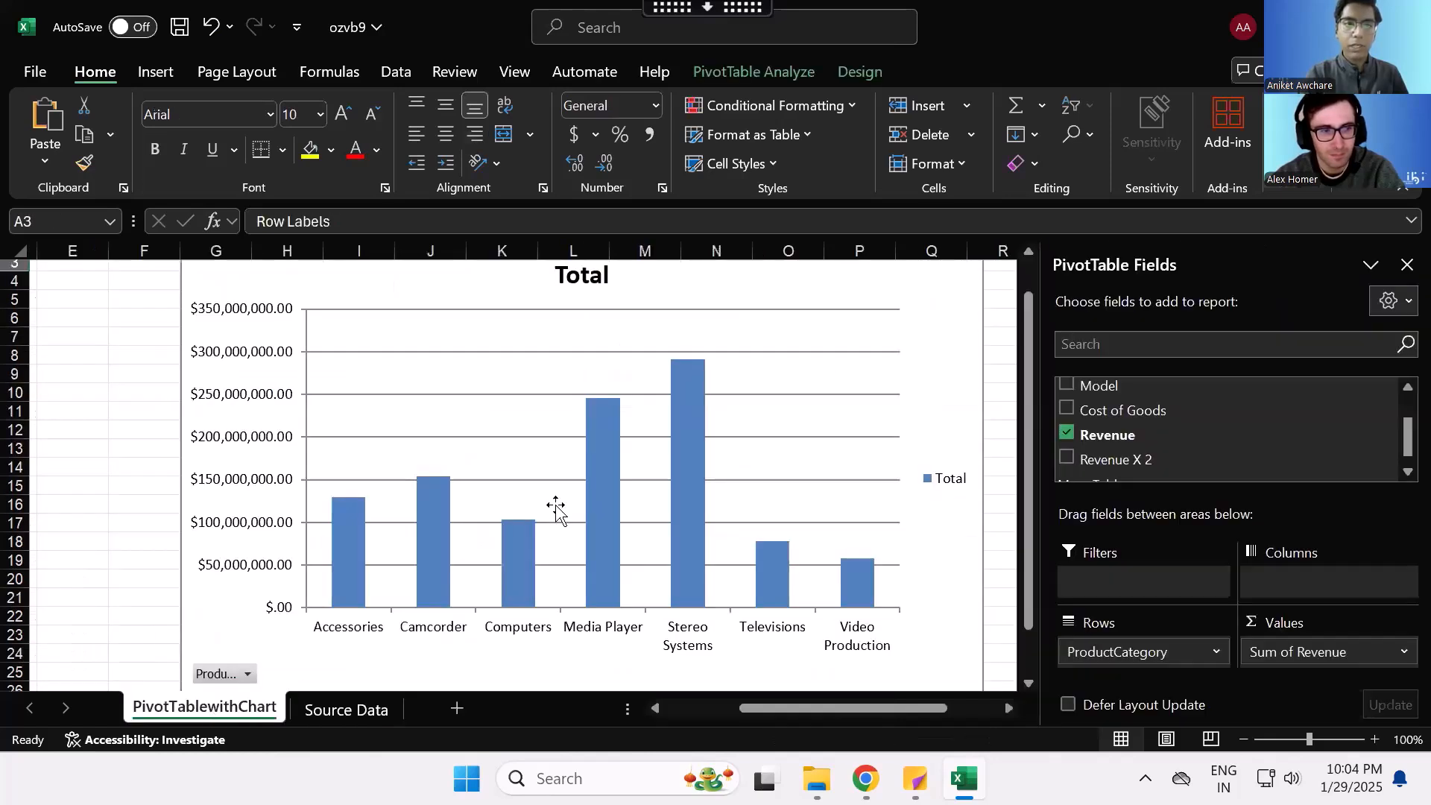
pyautogui.hscroll(-3, 713, 437)
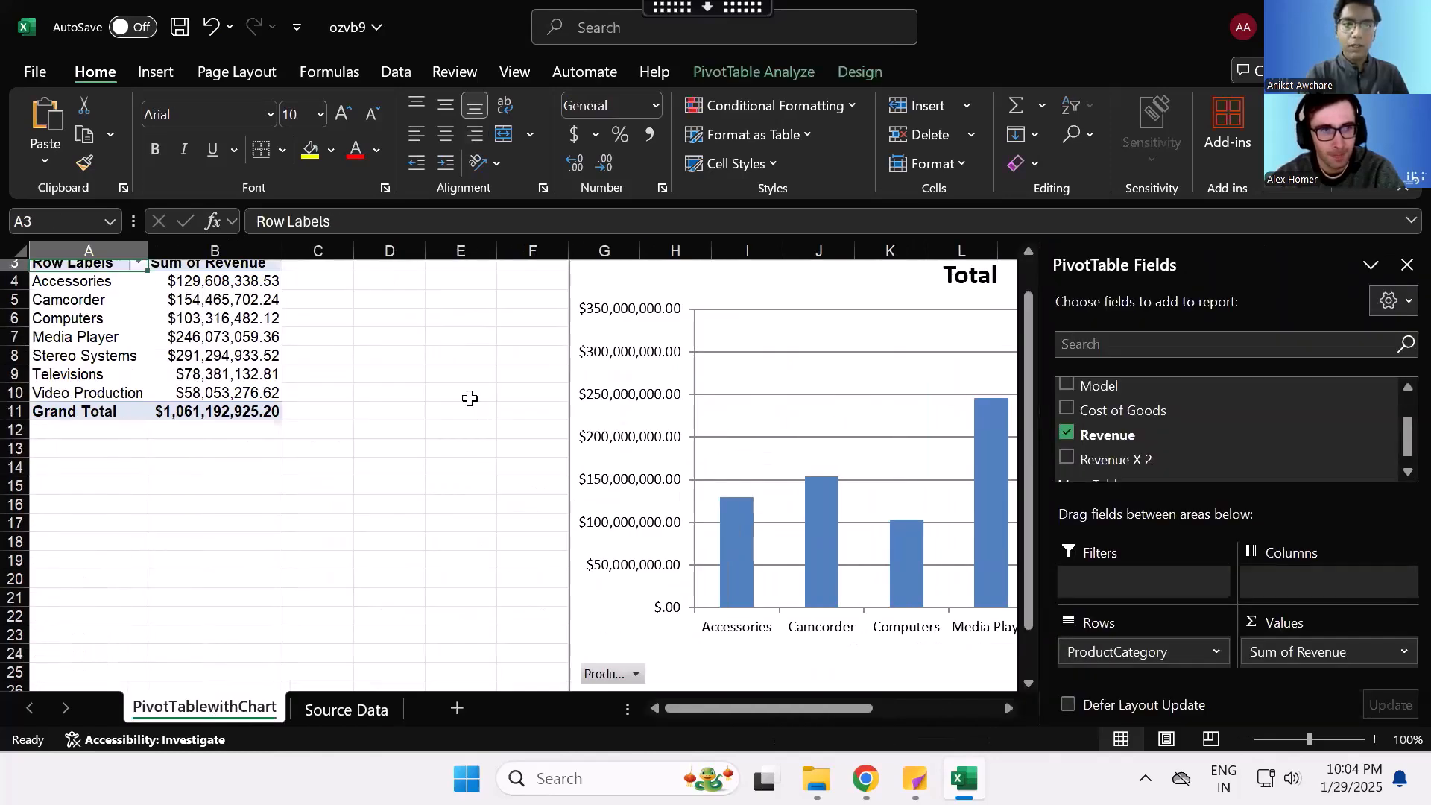
pyautogui.scroll(1, 469, 399)
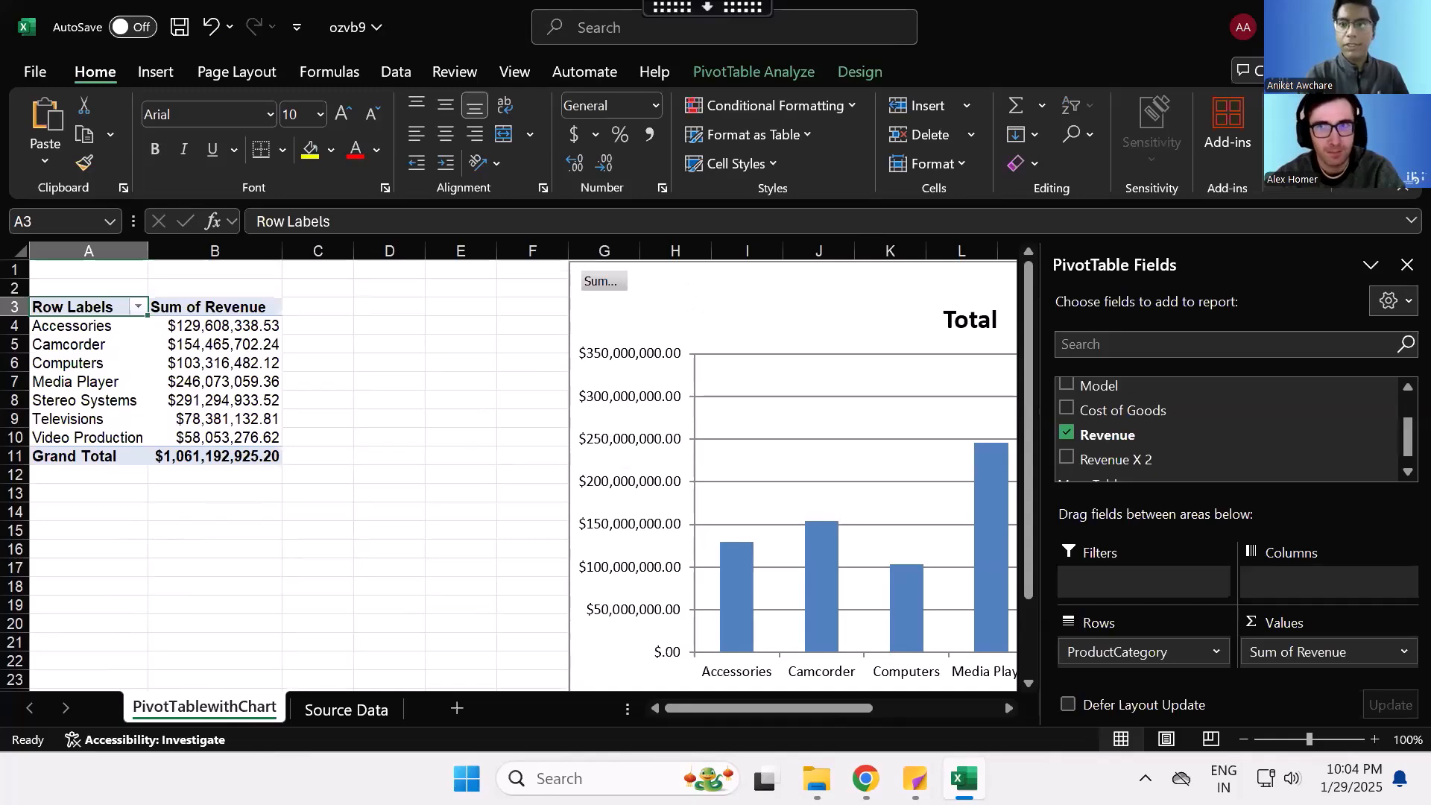
pyautogui.click(1407, 27)
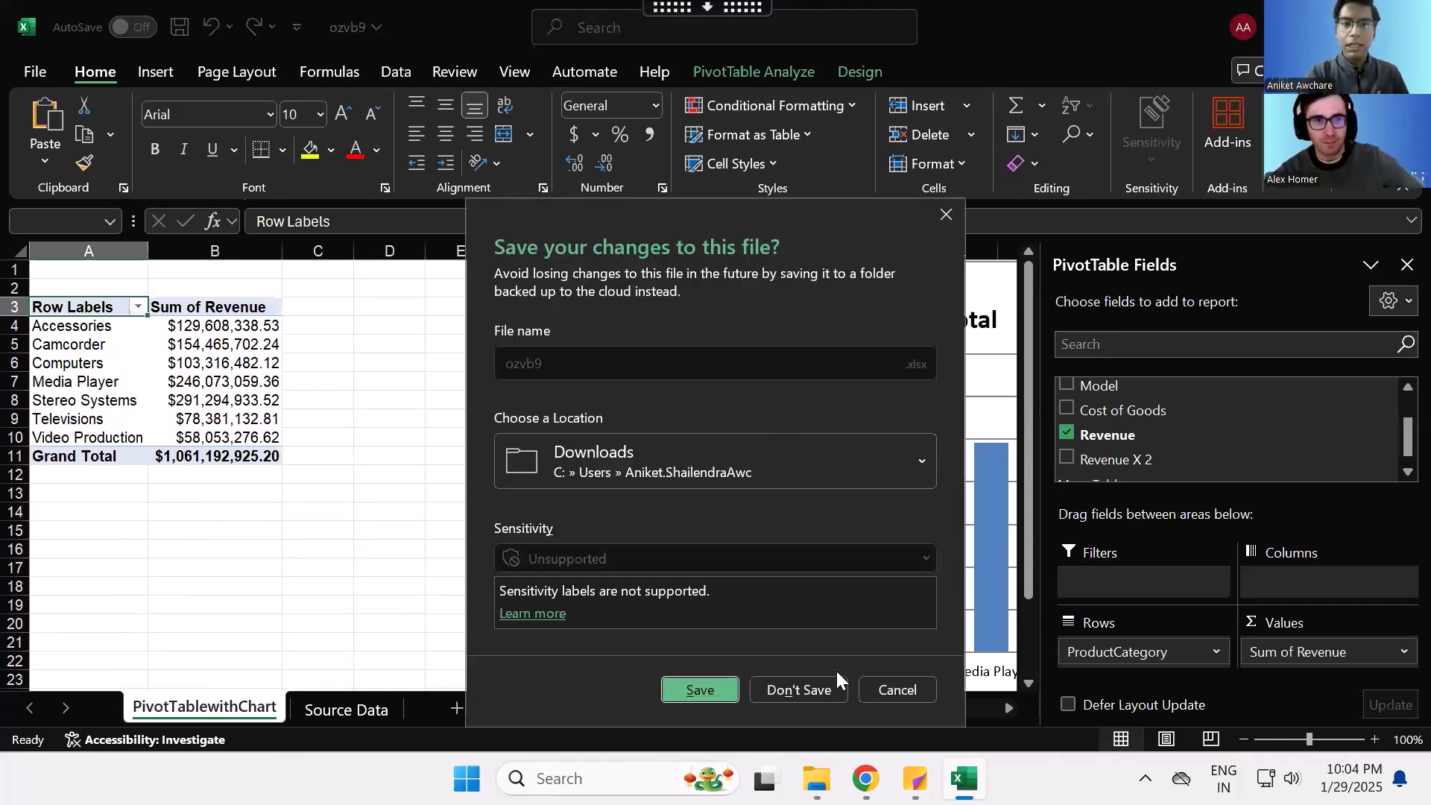
pyautogui.click(814, 688)
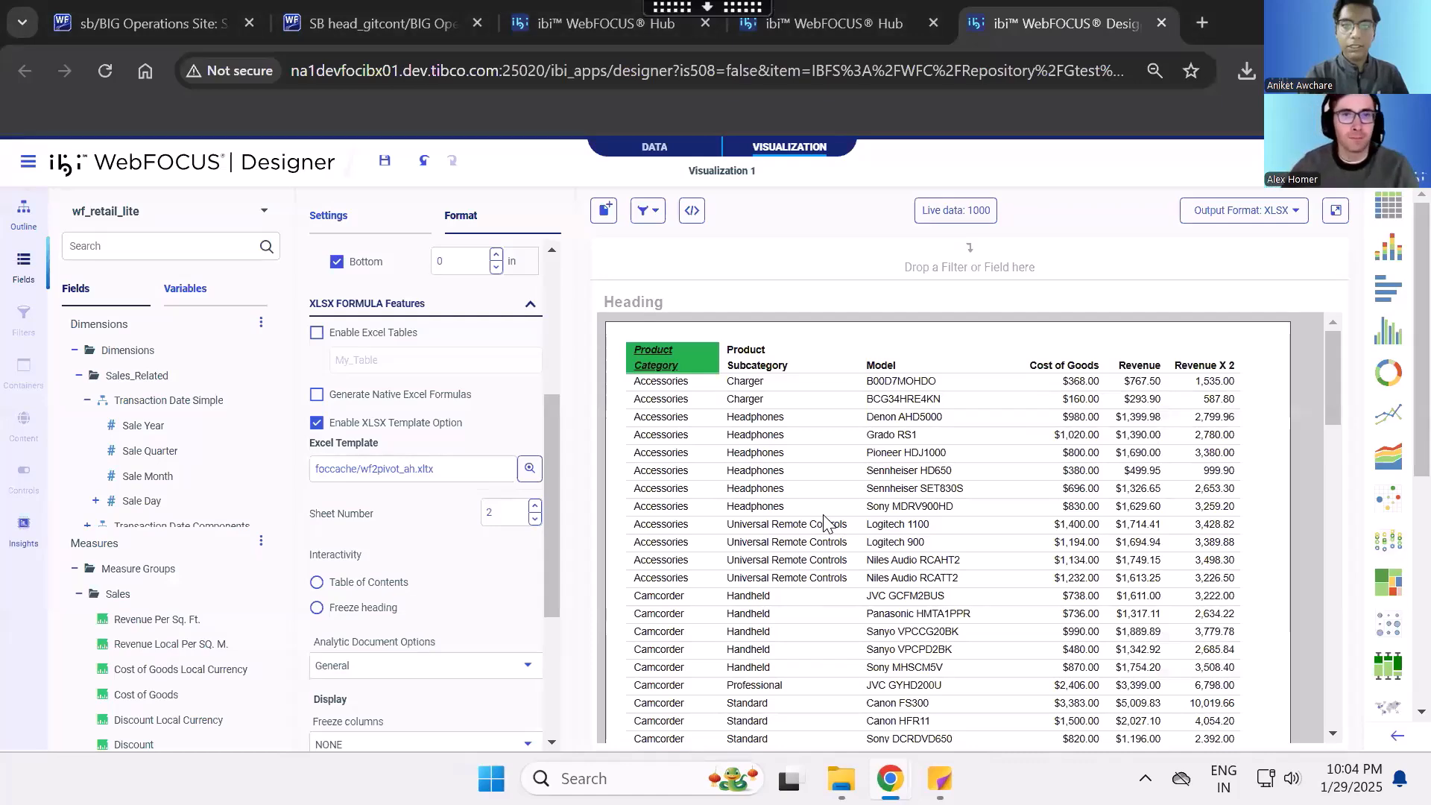
# - Try the Freeze heading interactivity option on the report and switch the setting to Table of Contents
pyautogui.scroll(-3, 501, 560)
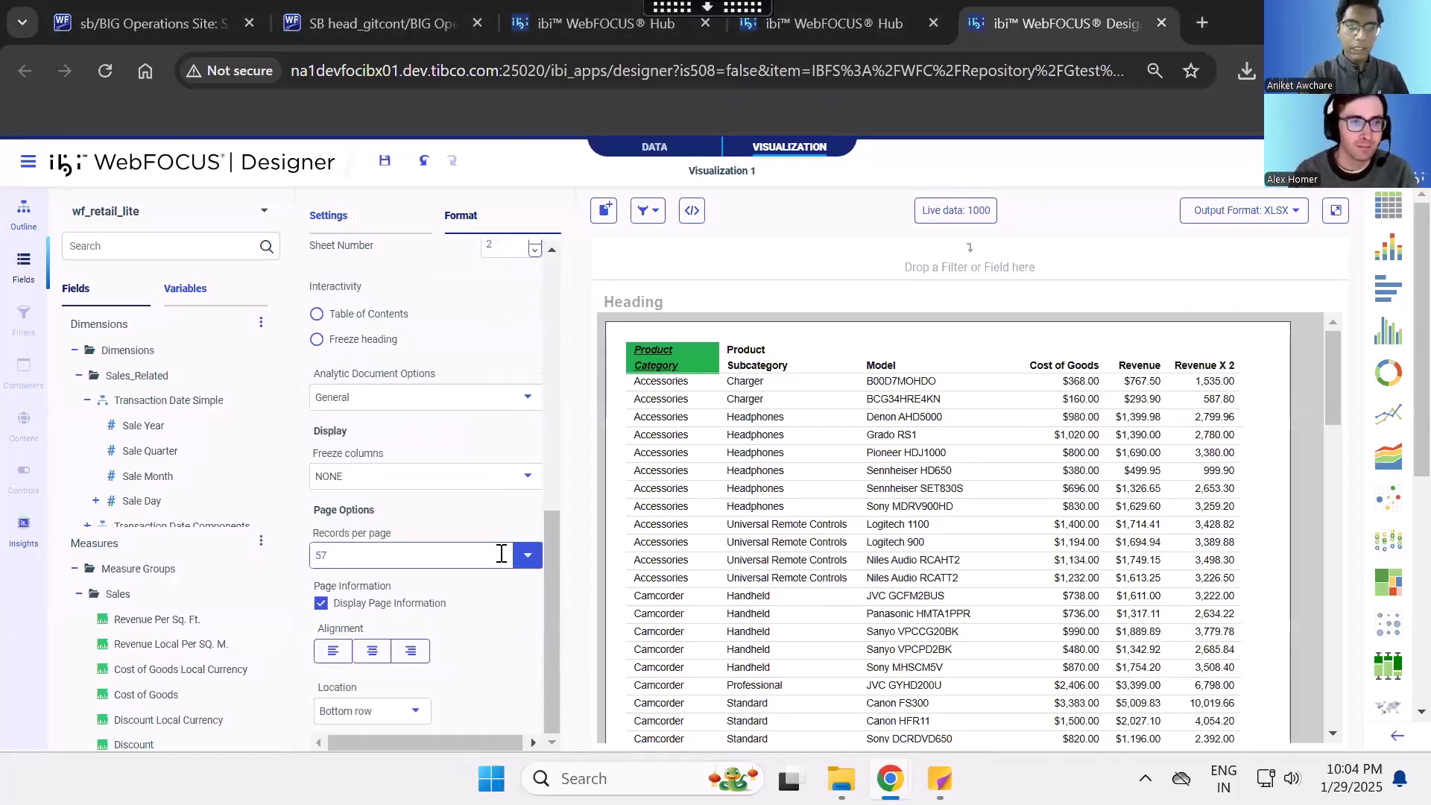
pyautogui.scroll(3, 452, 445)
pyautogui.scroll(1, 453, 444)
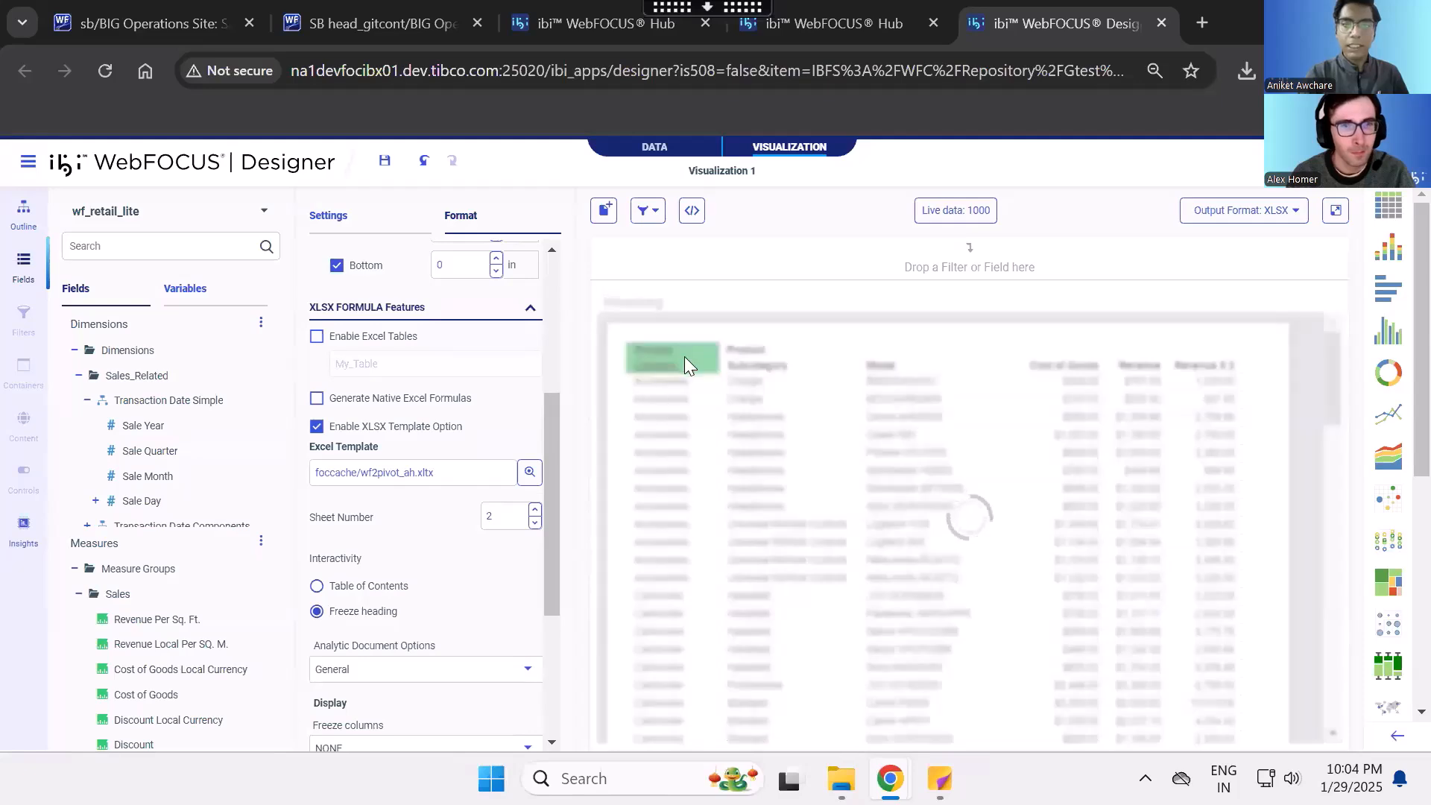
pyautogui.scroll(-3, 852, 481)
pyautogui.scroll(3, 852, 481)
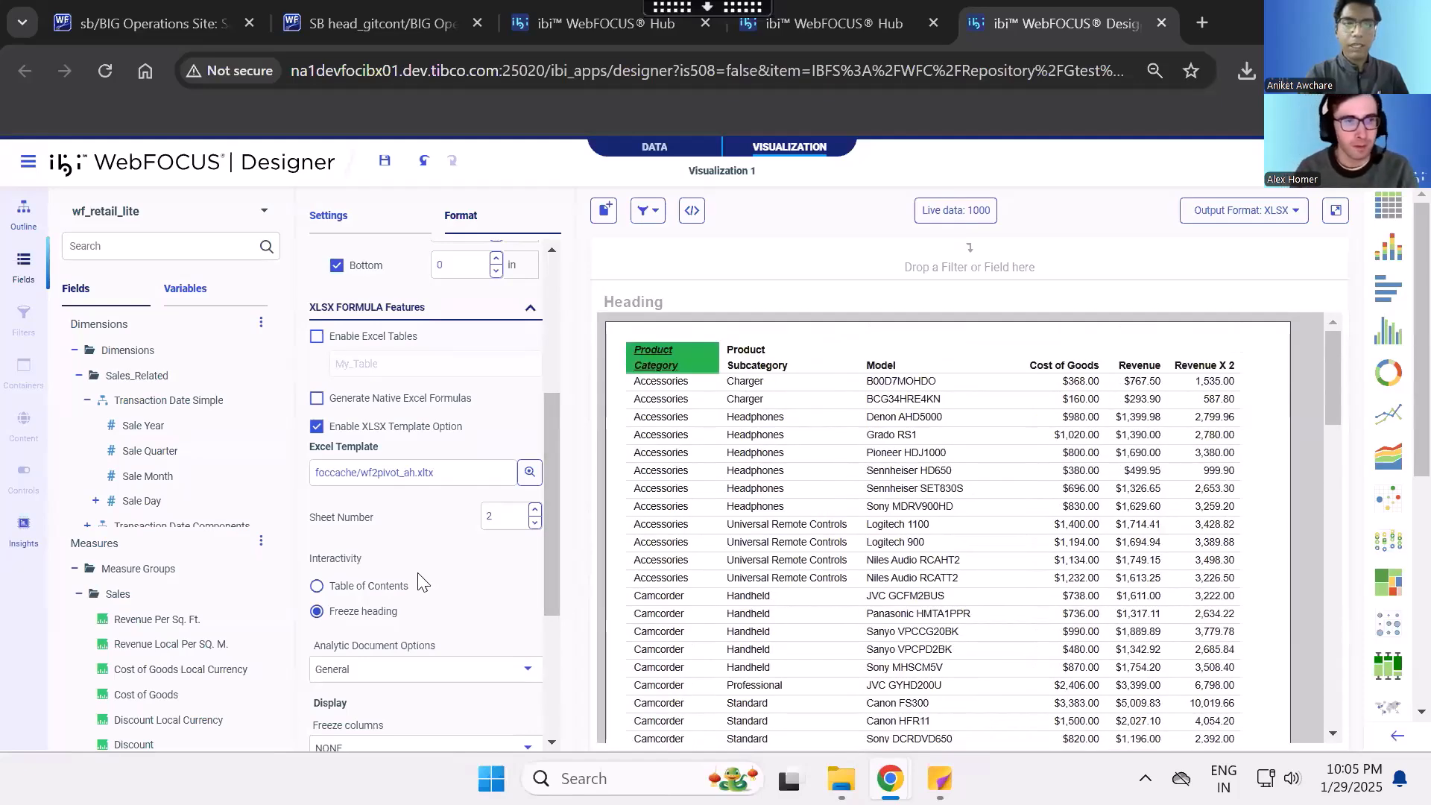
pyautogui.click(388, 589)
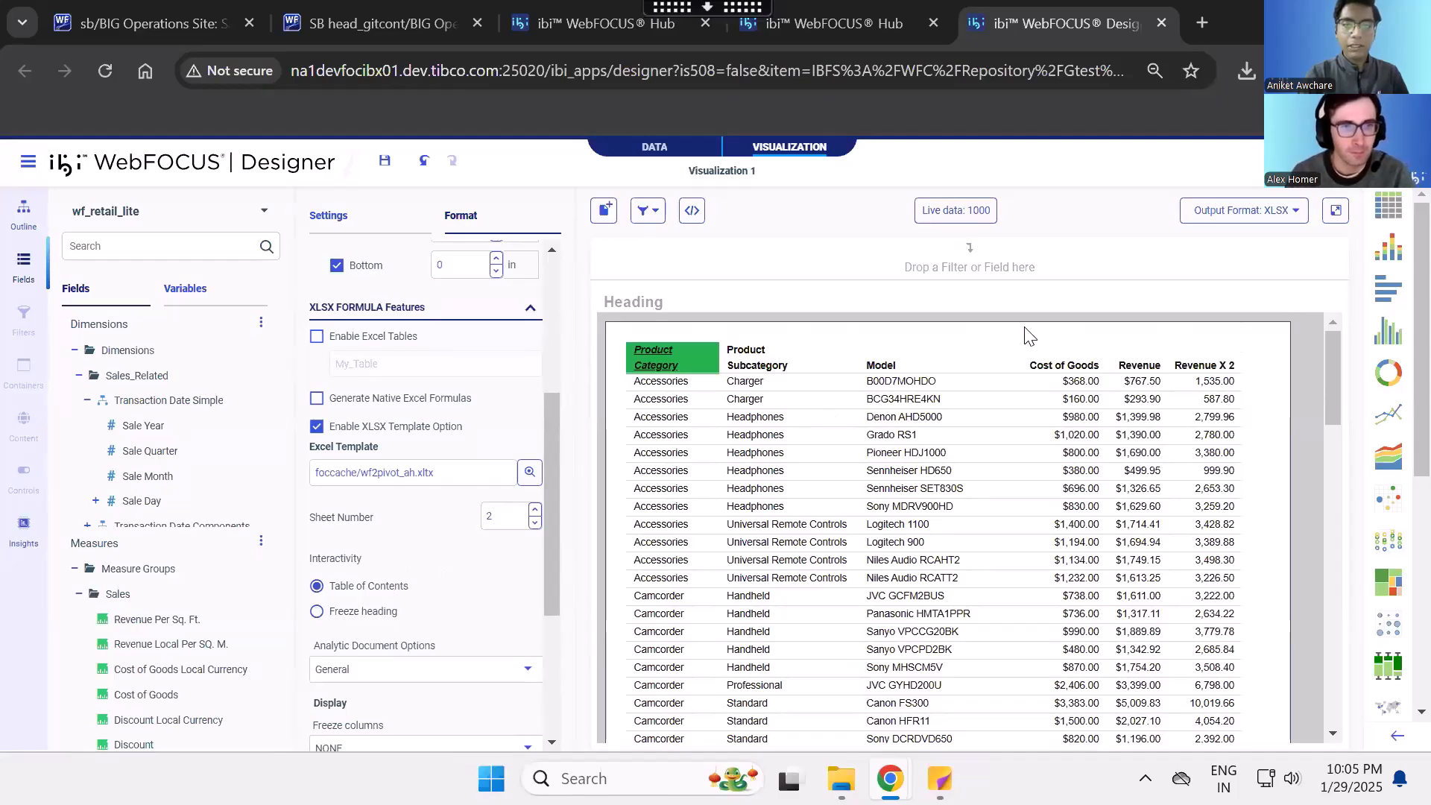
# - Review the report's page settings and the available output formats, leaving XLSX selected
pyautogui.click(1254, 218)
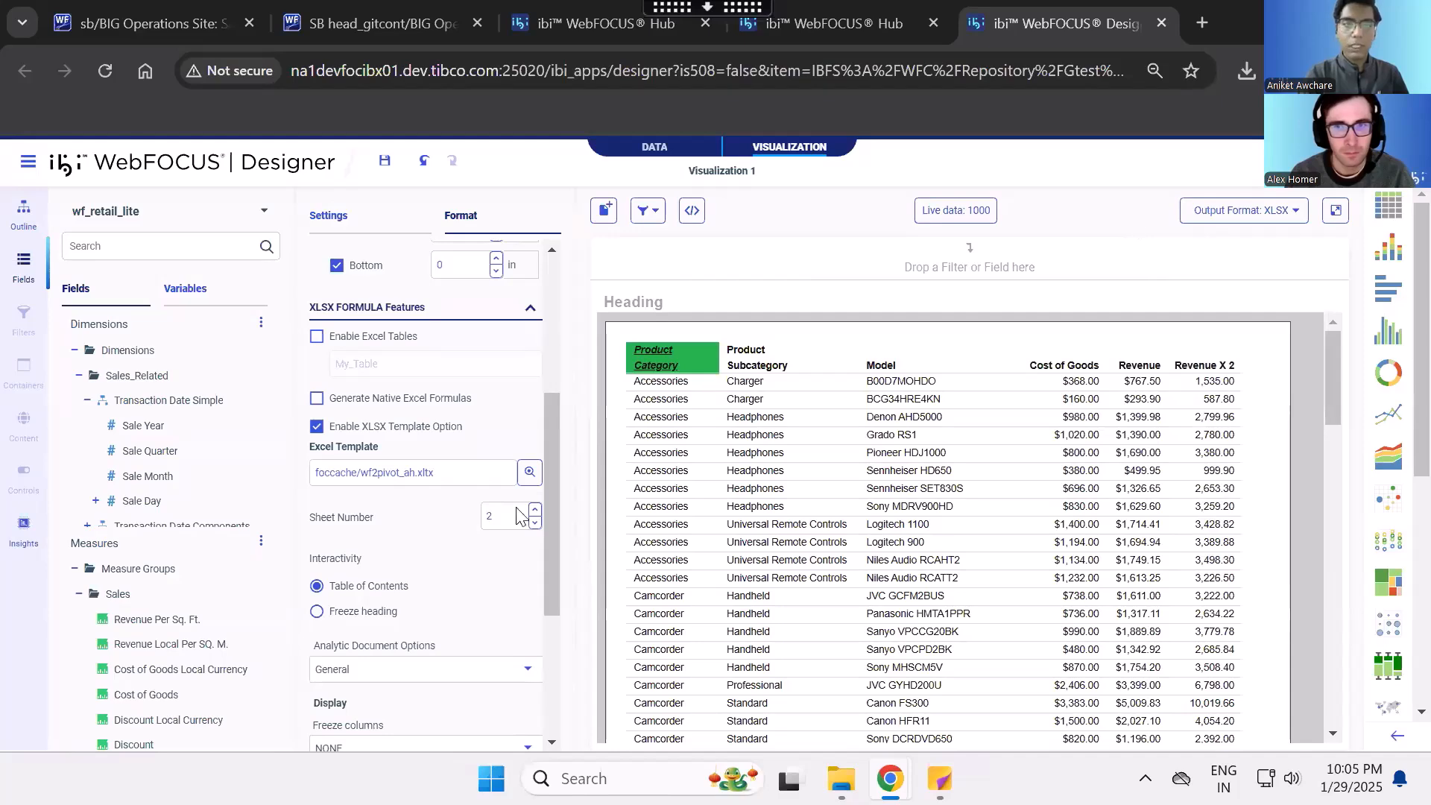
pyautogui.scroll(5, 493, 528)
pyautogui.click(494, 532)
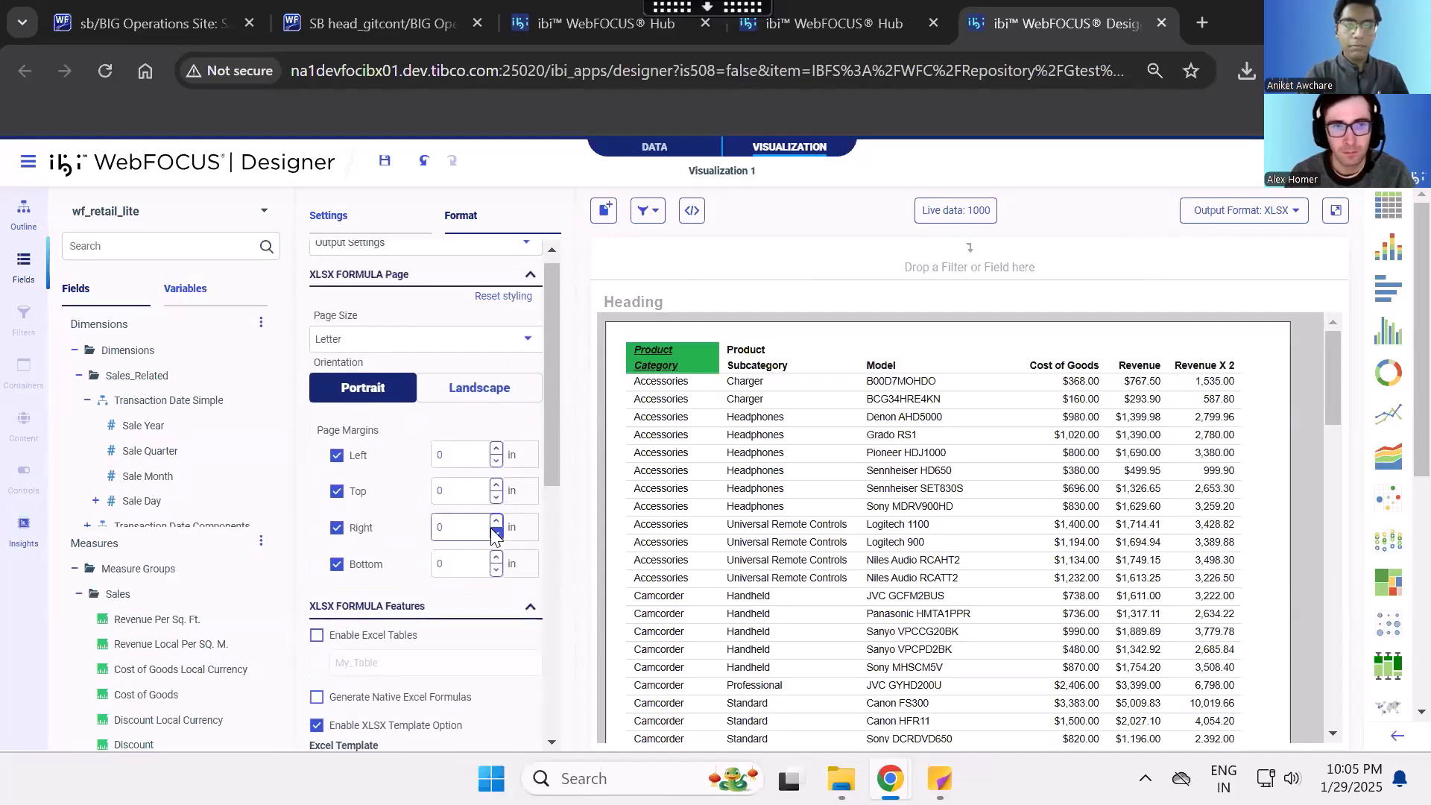
pyautogui.scroll(-1, 493, 535)
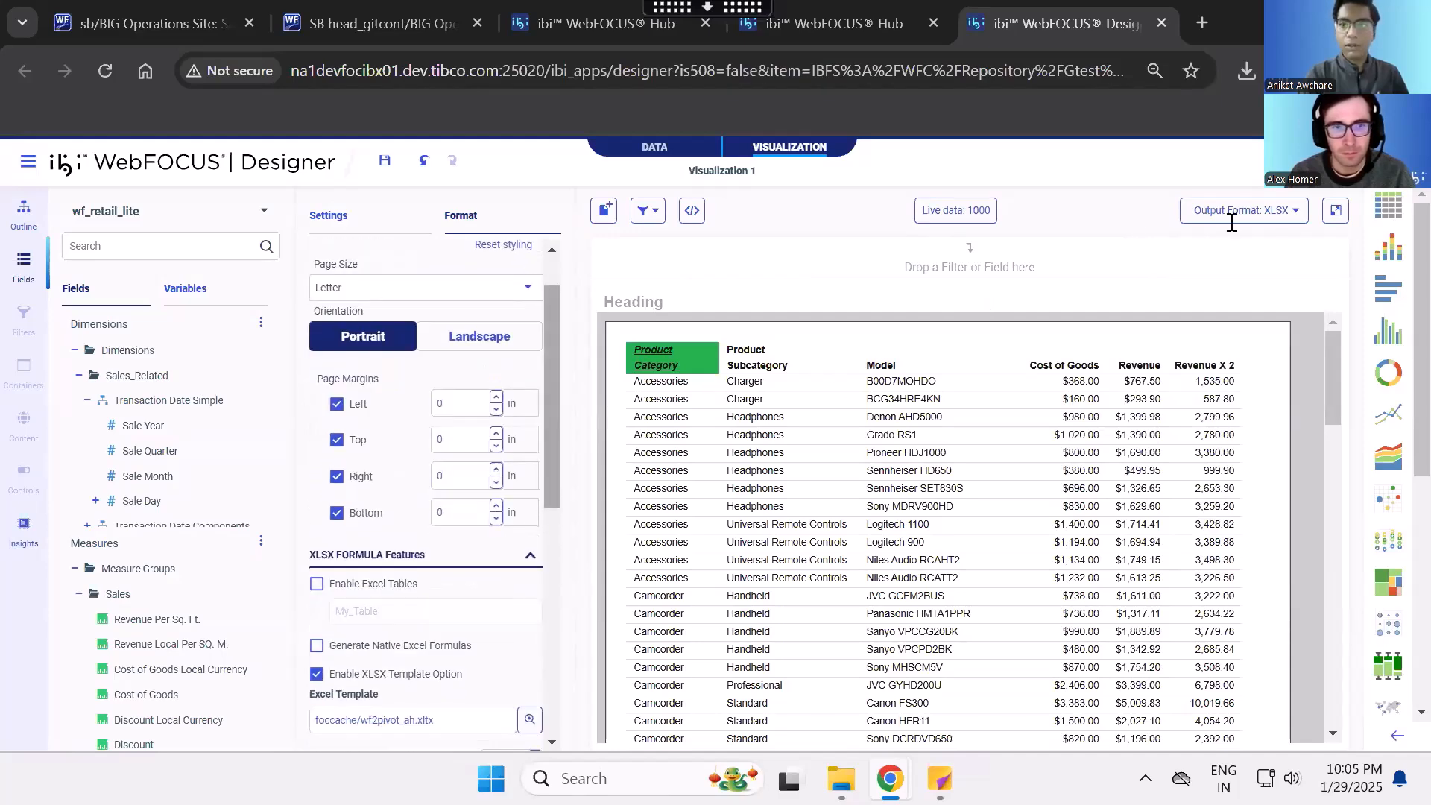
pyautogui.click(1276, 211)
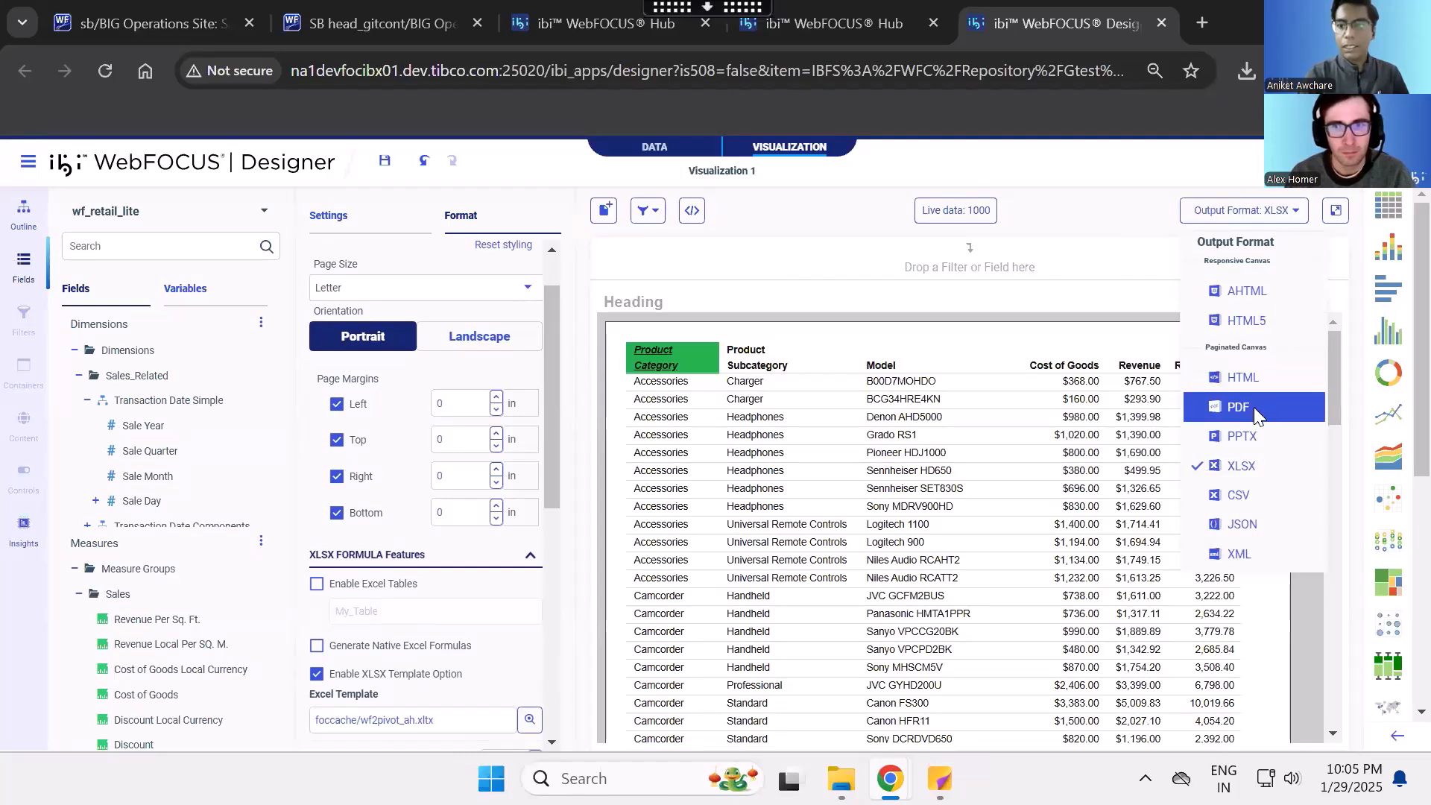
pyautogui.click(1116, 215)
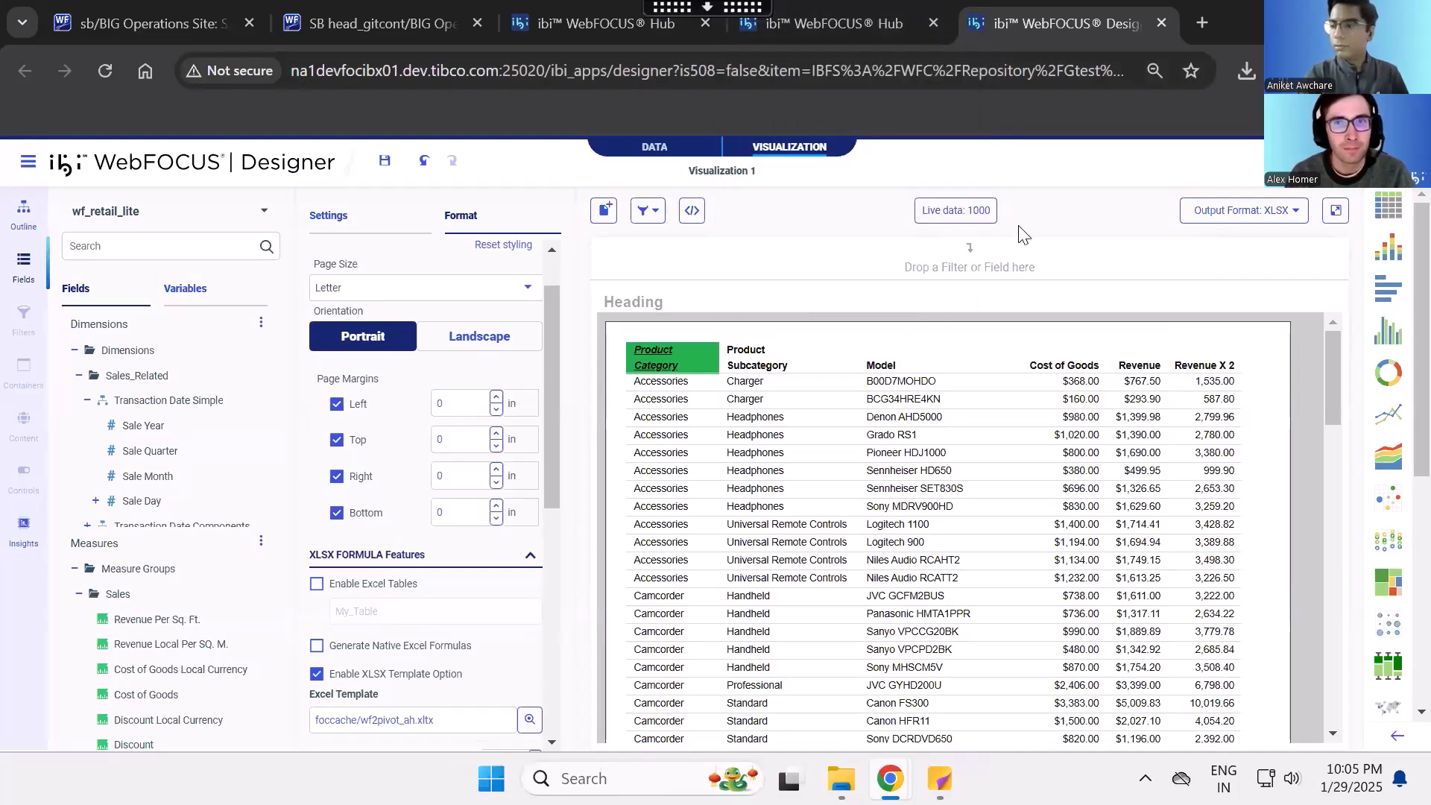
# - Switch to the WebFOCUS Hub browser tab and open Workspaces at the VUG 2025 folder in Gtest
pyautogui.click(834, 23)
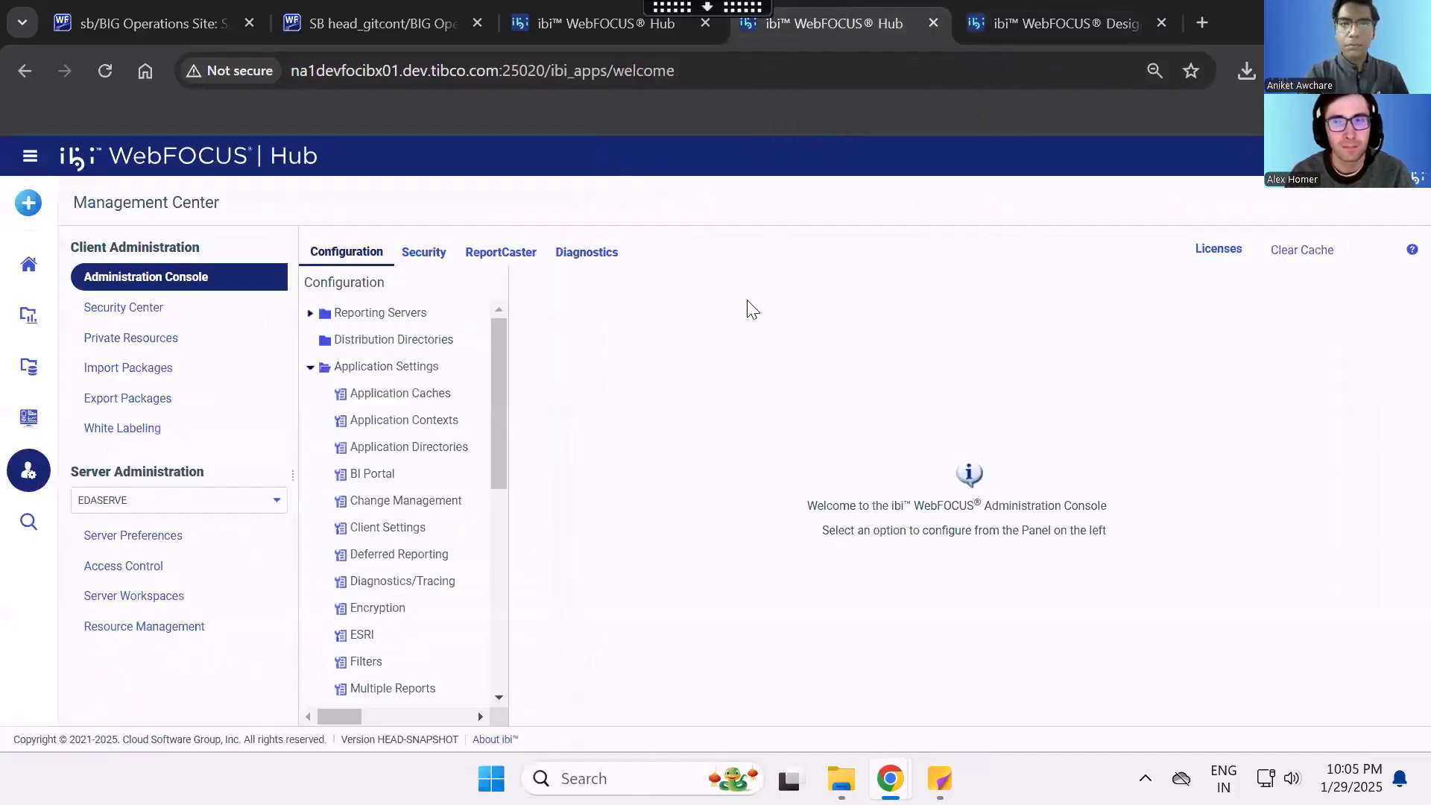
pyautogui.click(28, 316)
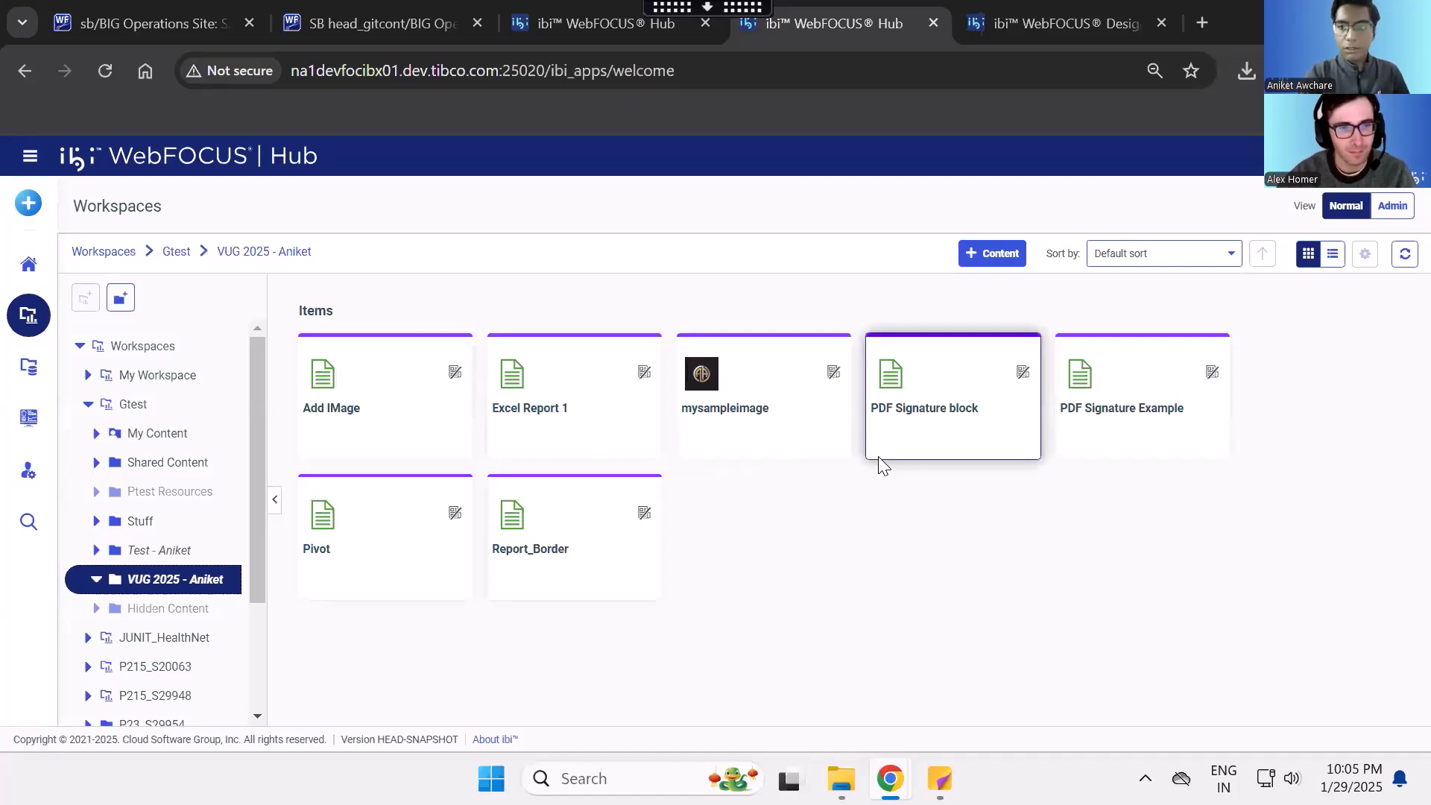
# - Open Report_Border in the text editor and review the TYPE=TITLE and TYPE=DATA border styling lines
pyautogui.rightClick(579, 529)
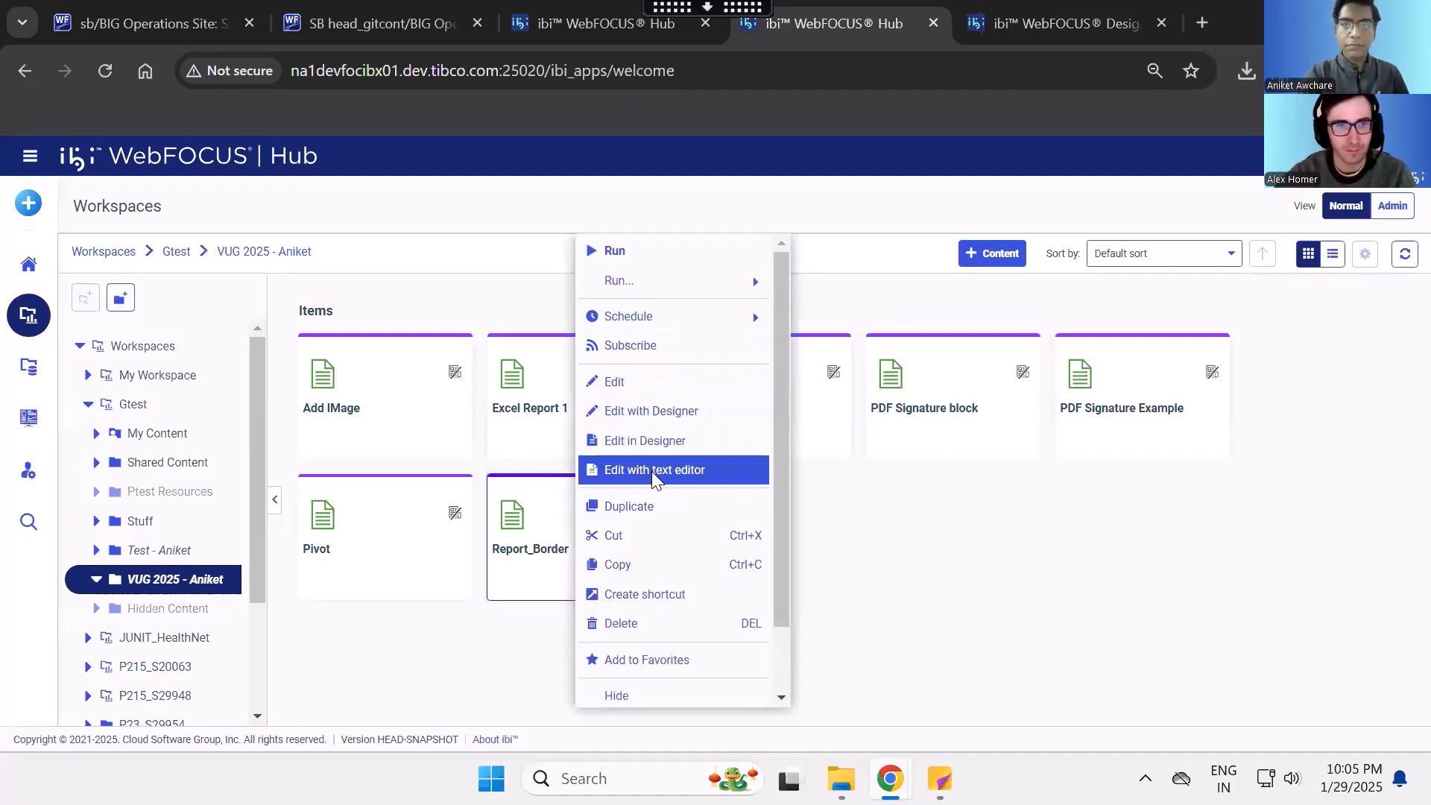
pyautogui.click(691, 481)
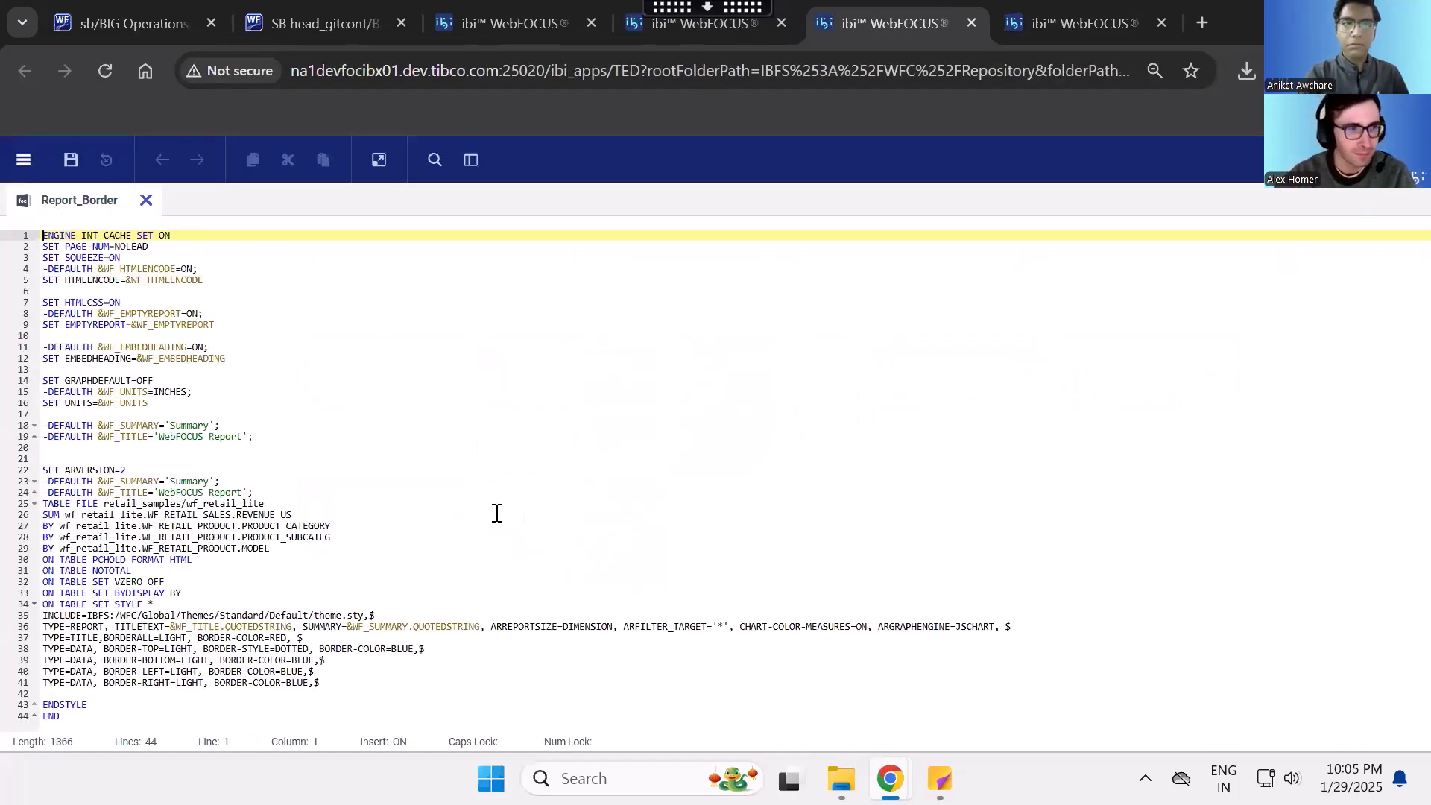
pyautogui.click(379, 519)
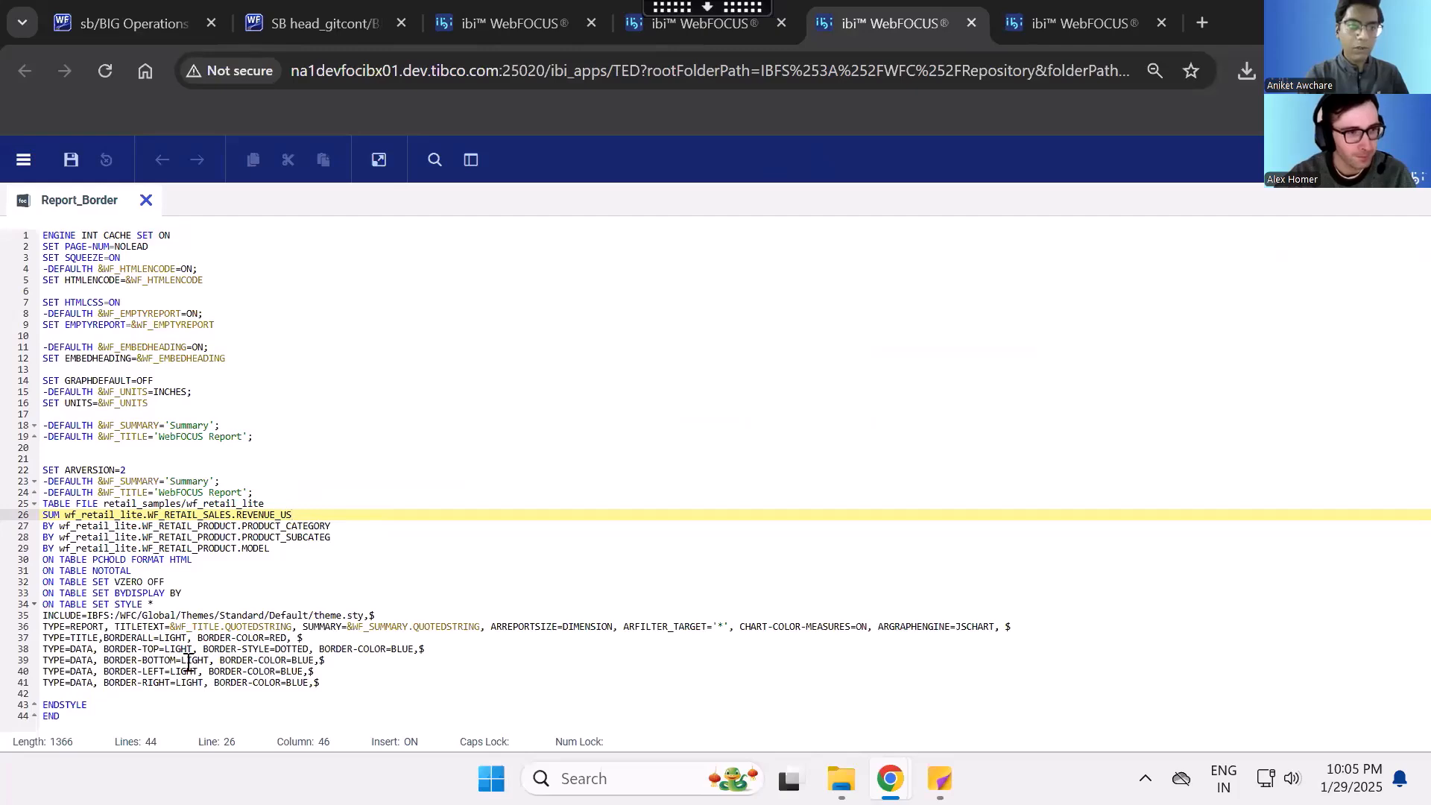
pyautogui.hotkey('ctrl', '+')
pyautogui.hotkey('ctrl', '+')
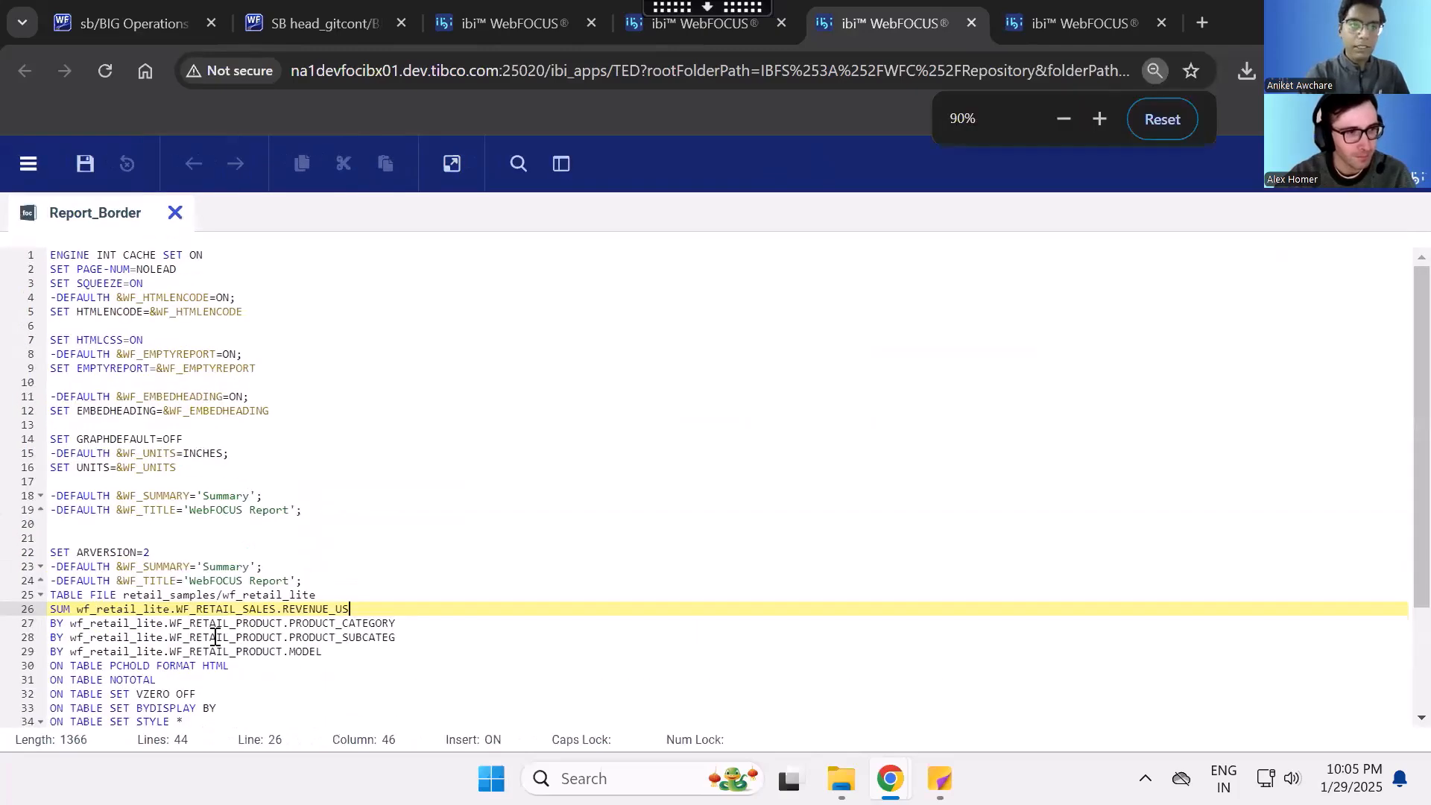
pyautogui.scroll(-2, 216, 634)
pyautogui.moveTo(398, 675); pyautogui.dragTo(49, 628)
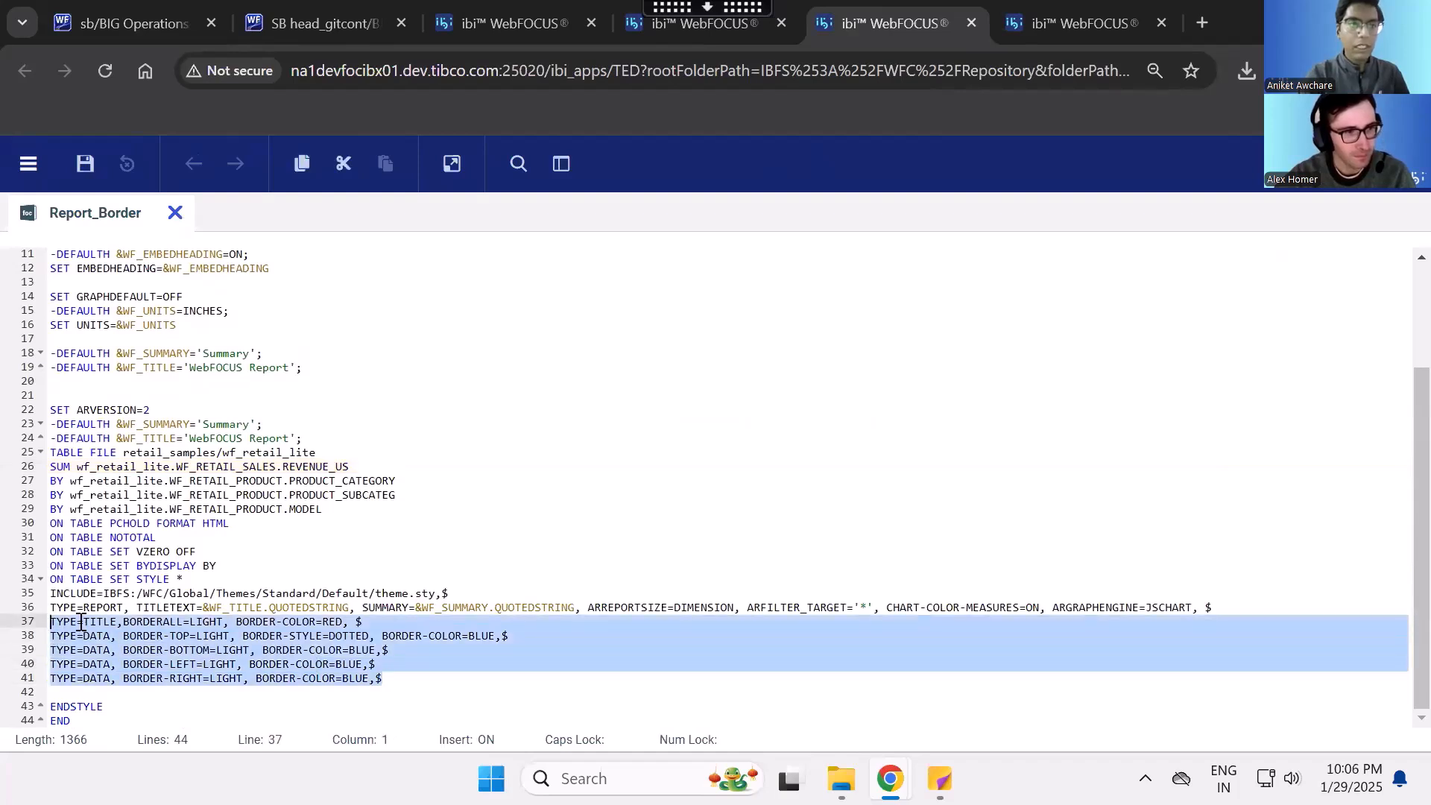
pyautogui.click(79, 620)
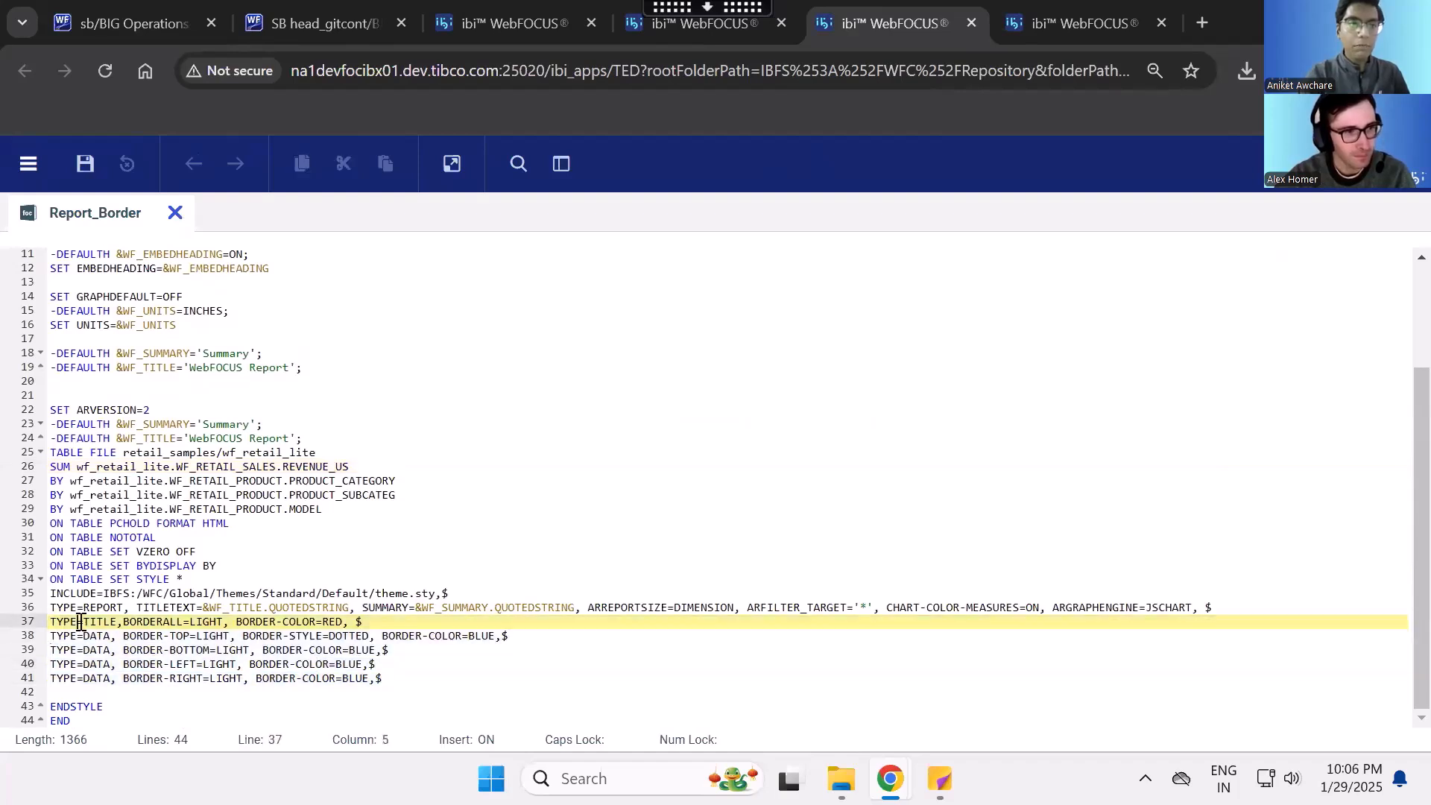
# - Switch to the Designer report and look through the wf_retail_lite preview from its headings to the Stereo Systems rows
pyautogui.click(1076, 4)
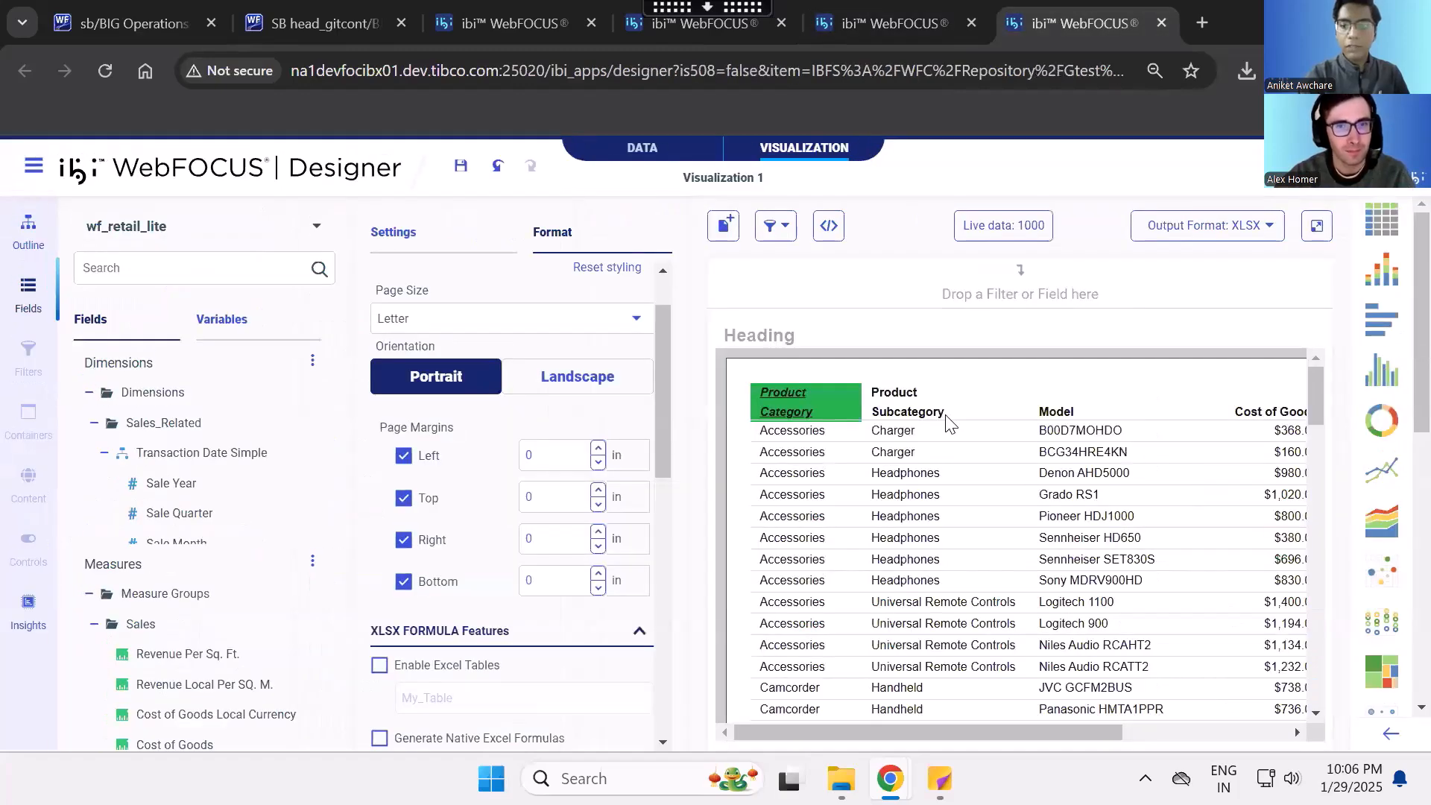
pyautogui.hotkey('ctrl', '-')
pyautogui.hotkey('ctrl', '-')
pyautogui.hotkey('ctrl', '-')
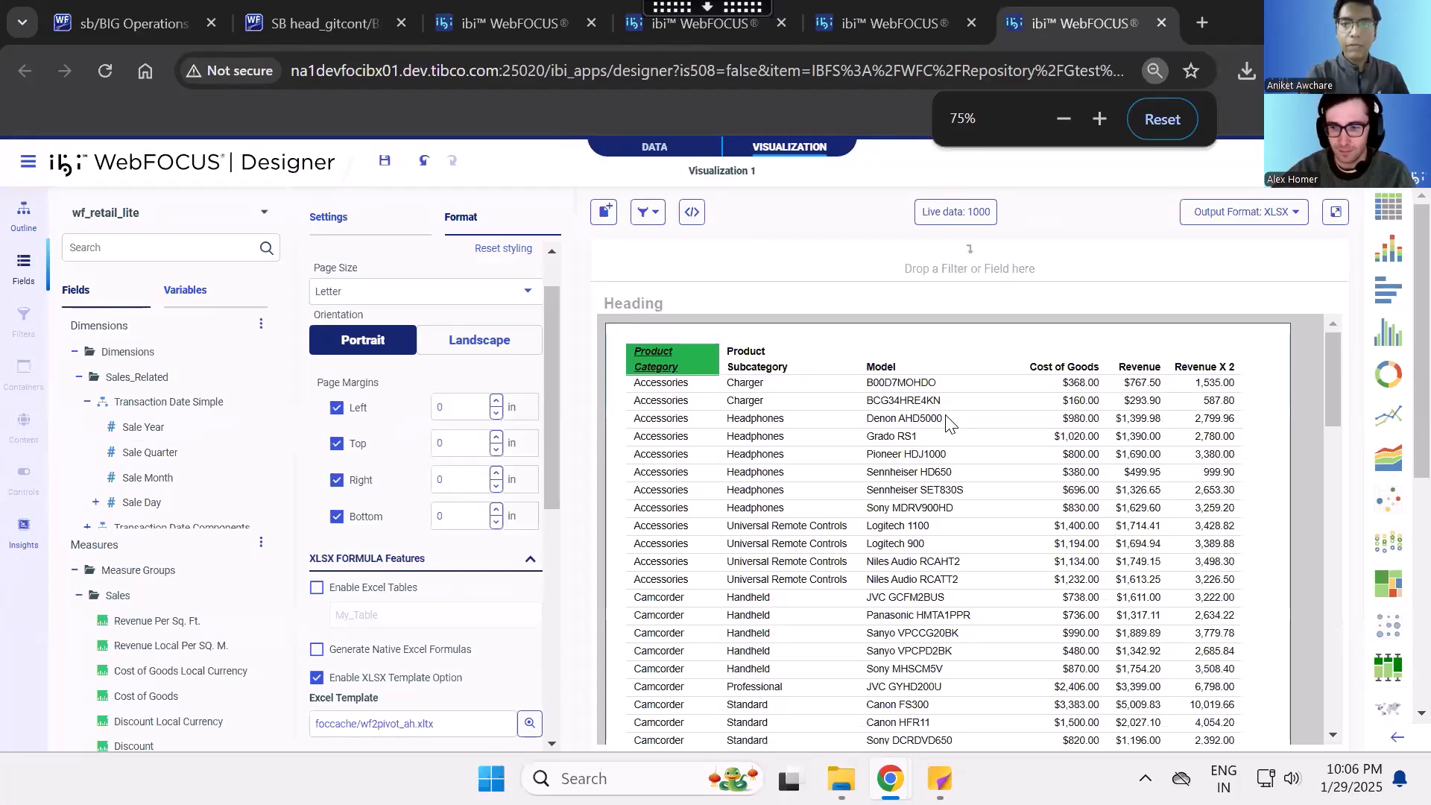
pyautogui.scroll(-15, 948, 423)
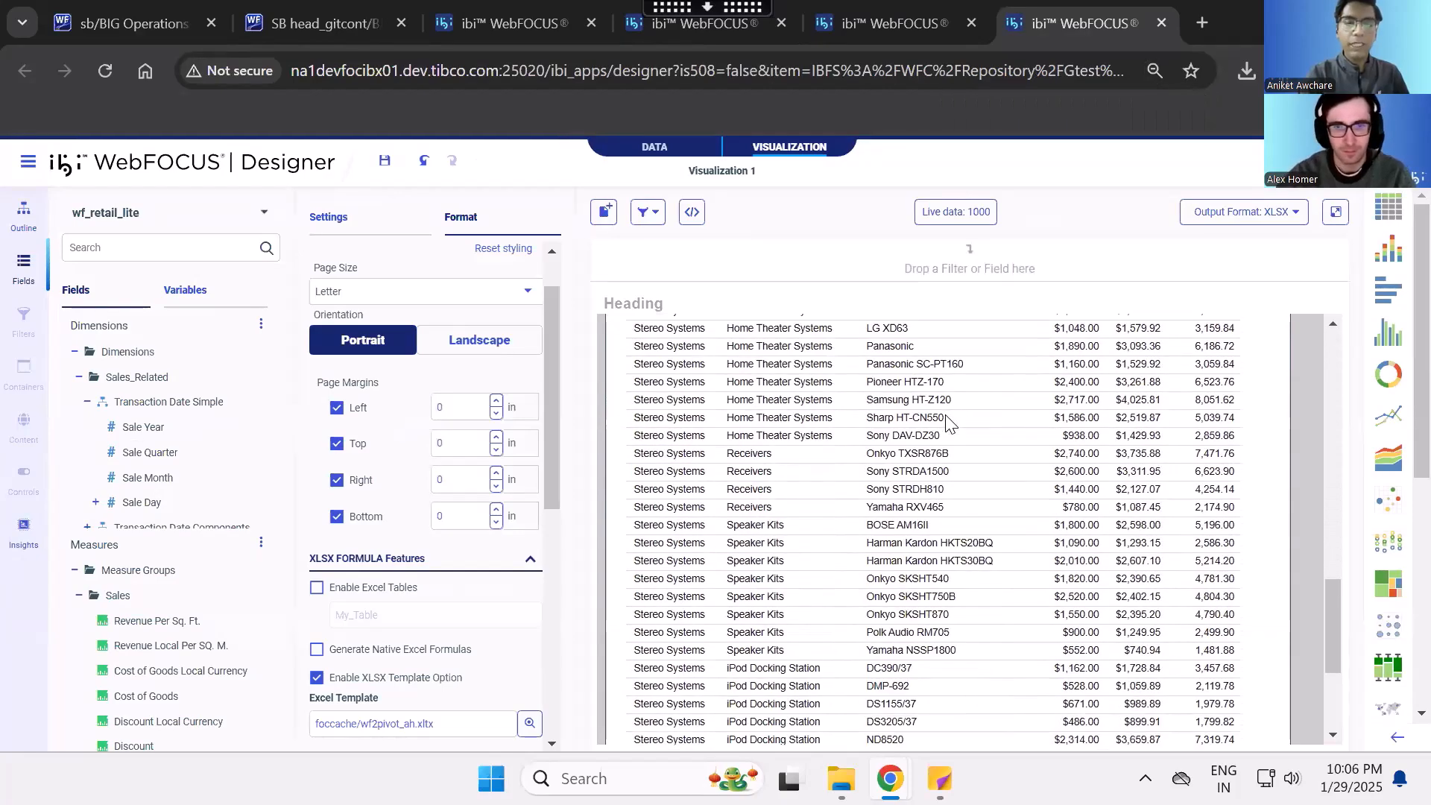
pyautogui.scroll(15, 948, 423)
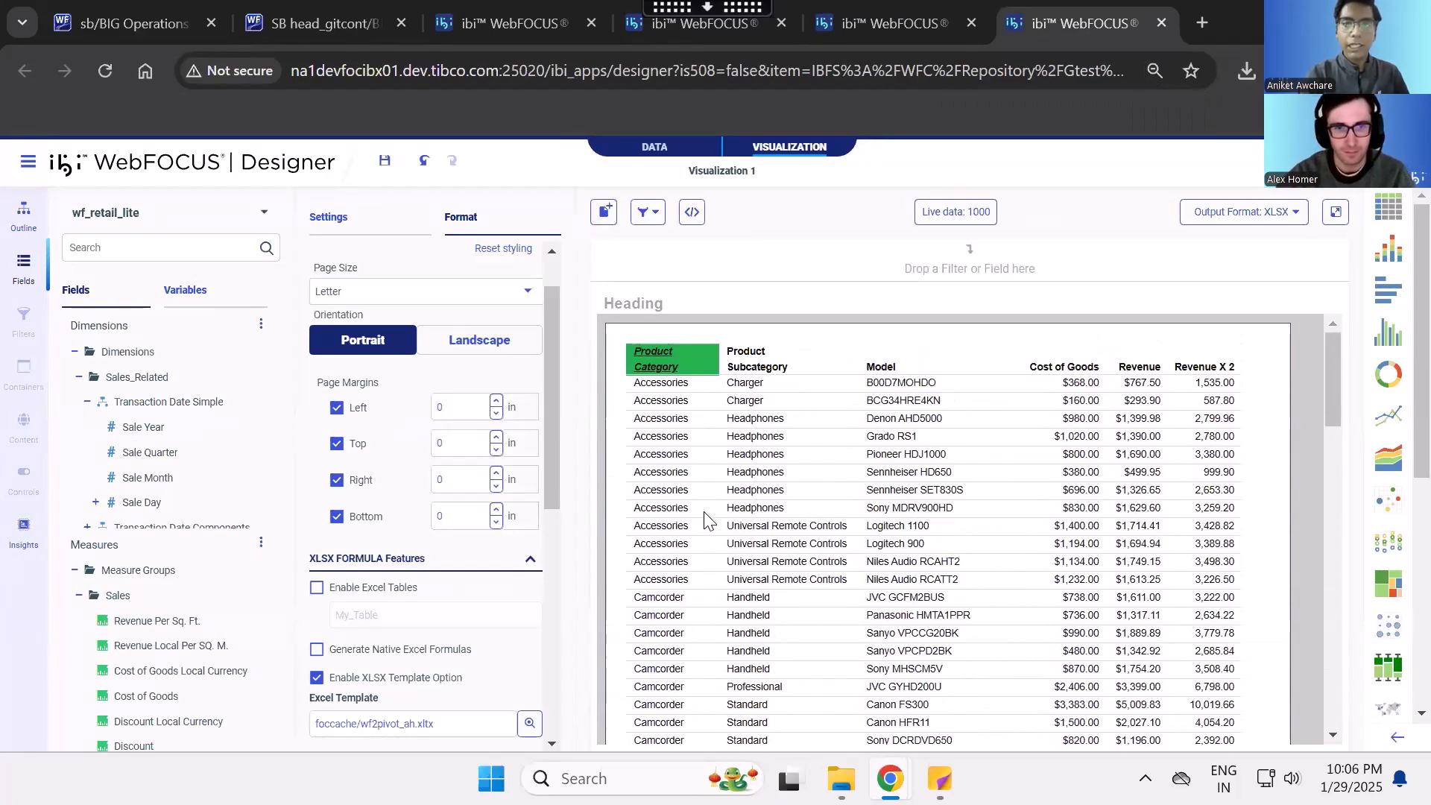
# - Return to the Report_Border code and examine the border lines, focusing on the TITLE line's BORDERALL and BORDER-COLOR settings
pyautogui.click(892, 23)
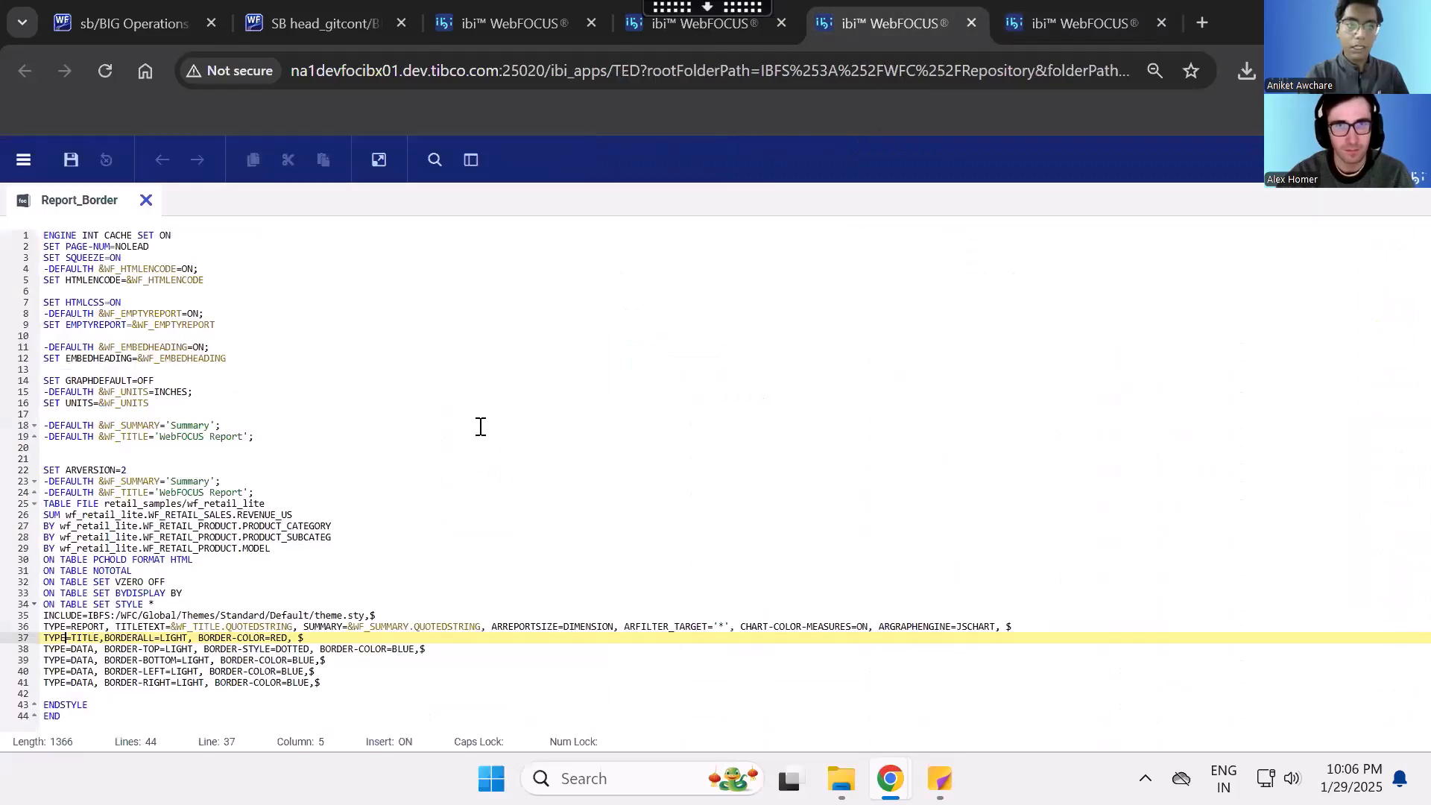
pyautogui.moveTo(339, 682); pyautogui.dragTo(45, 645)
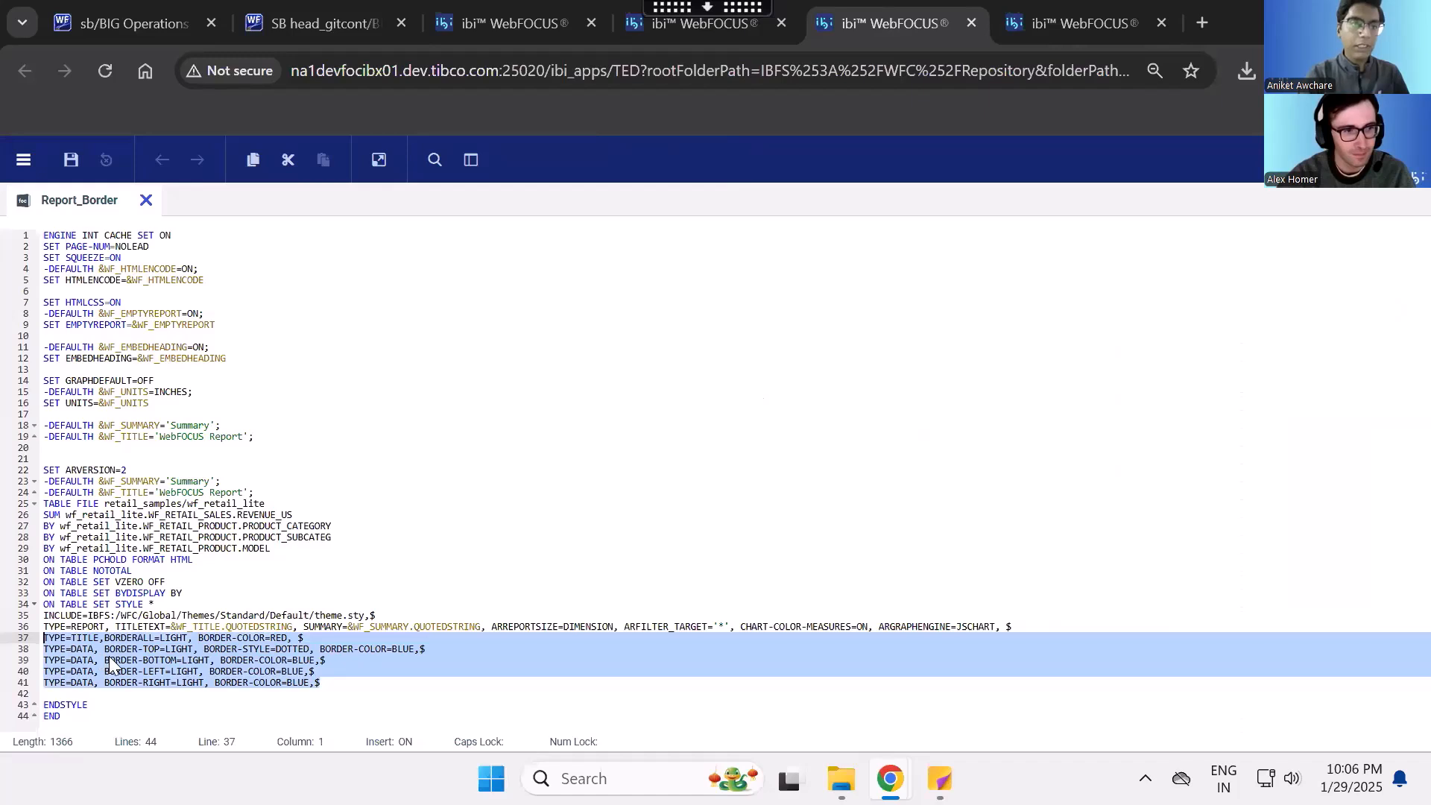
pyautogui.click(339, 674)
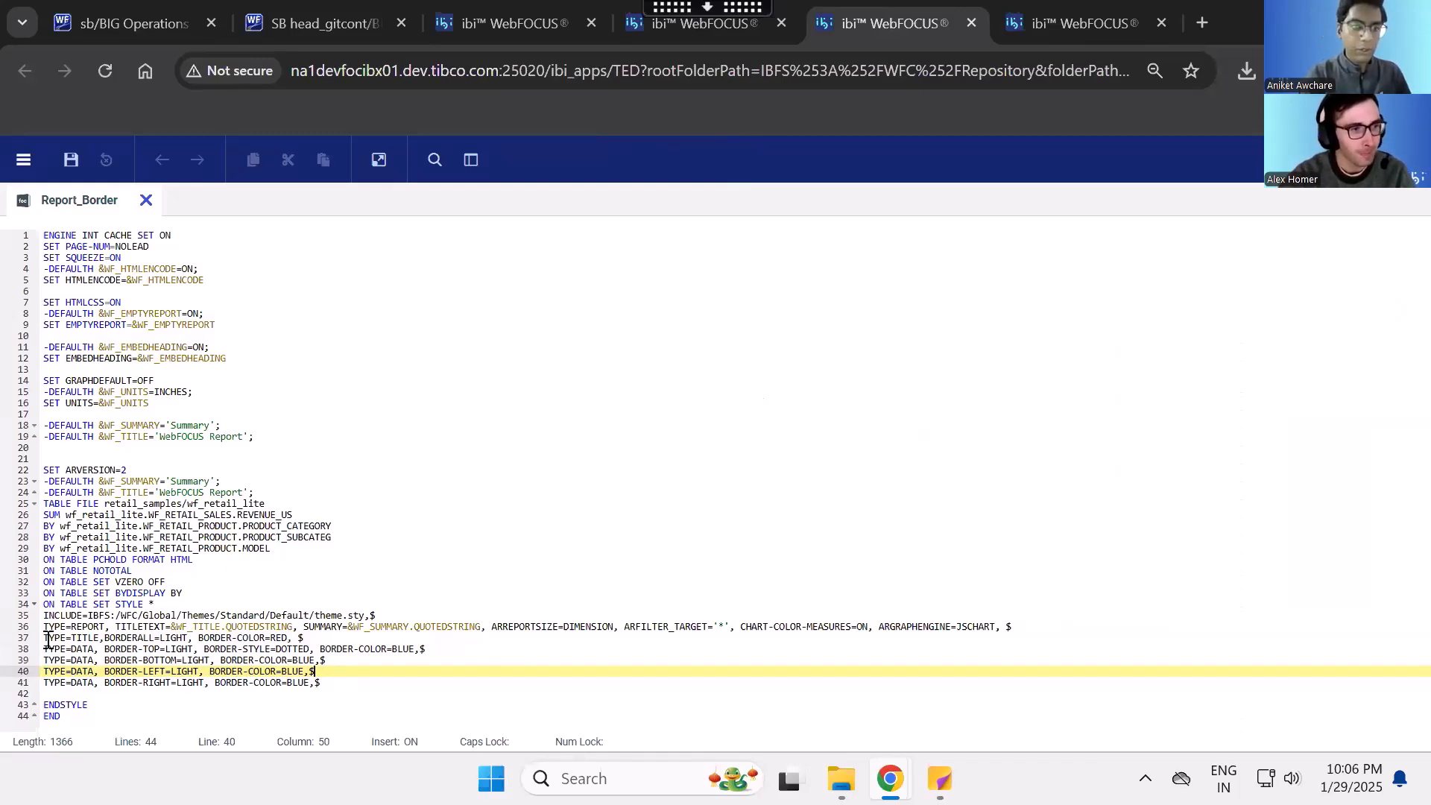
pyautogui.moveTo(43, 638); pyautogui.dragTo(97, 637)
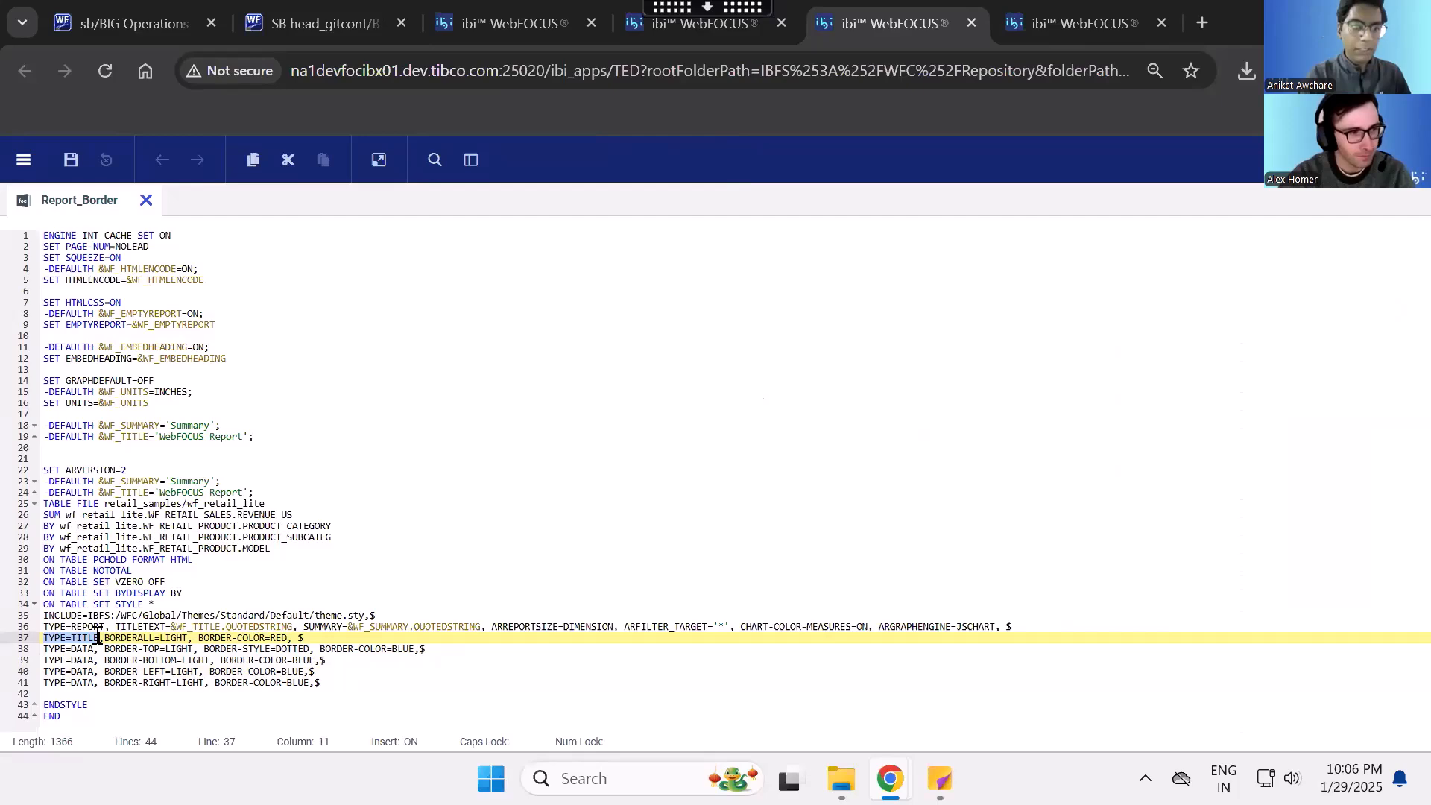
pyautogui.click(1006, 9)
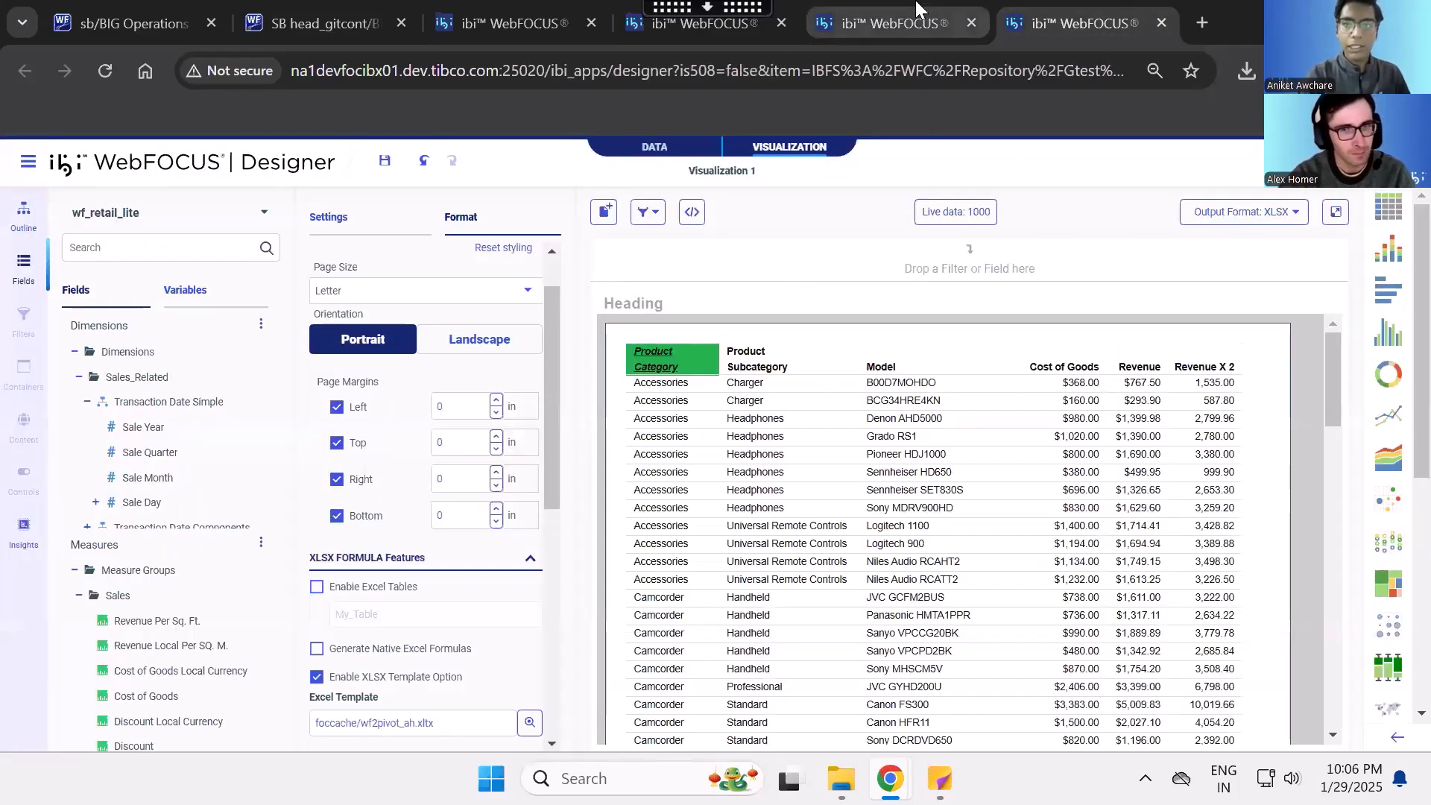
pyautogui.click(931, 19)
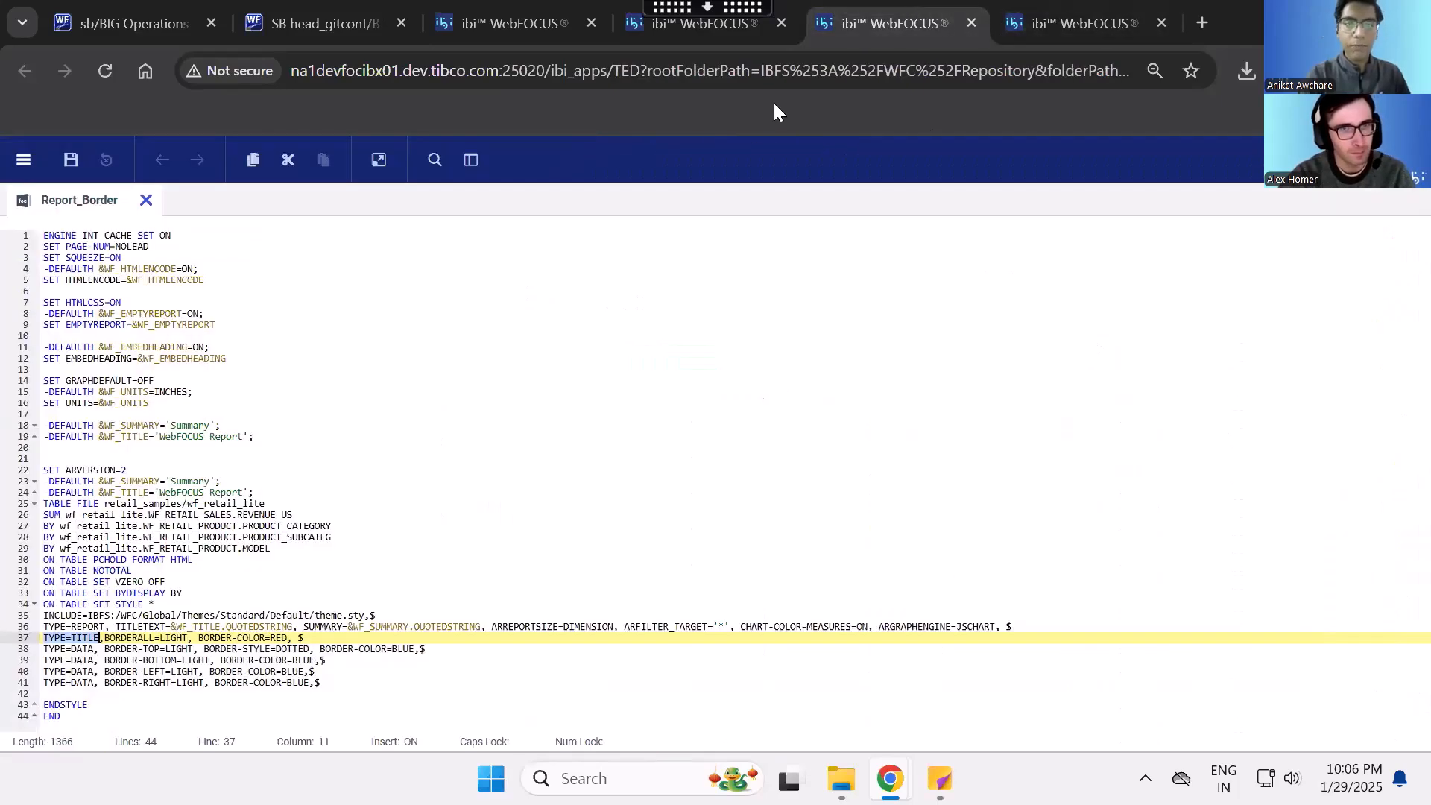
pyautogui.doubleClick(113, 638)
pyautogui.keyDown('shift'); pyautogui.click(190, 638); pyautogui.keyUp('shift')
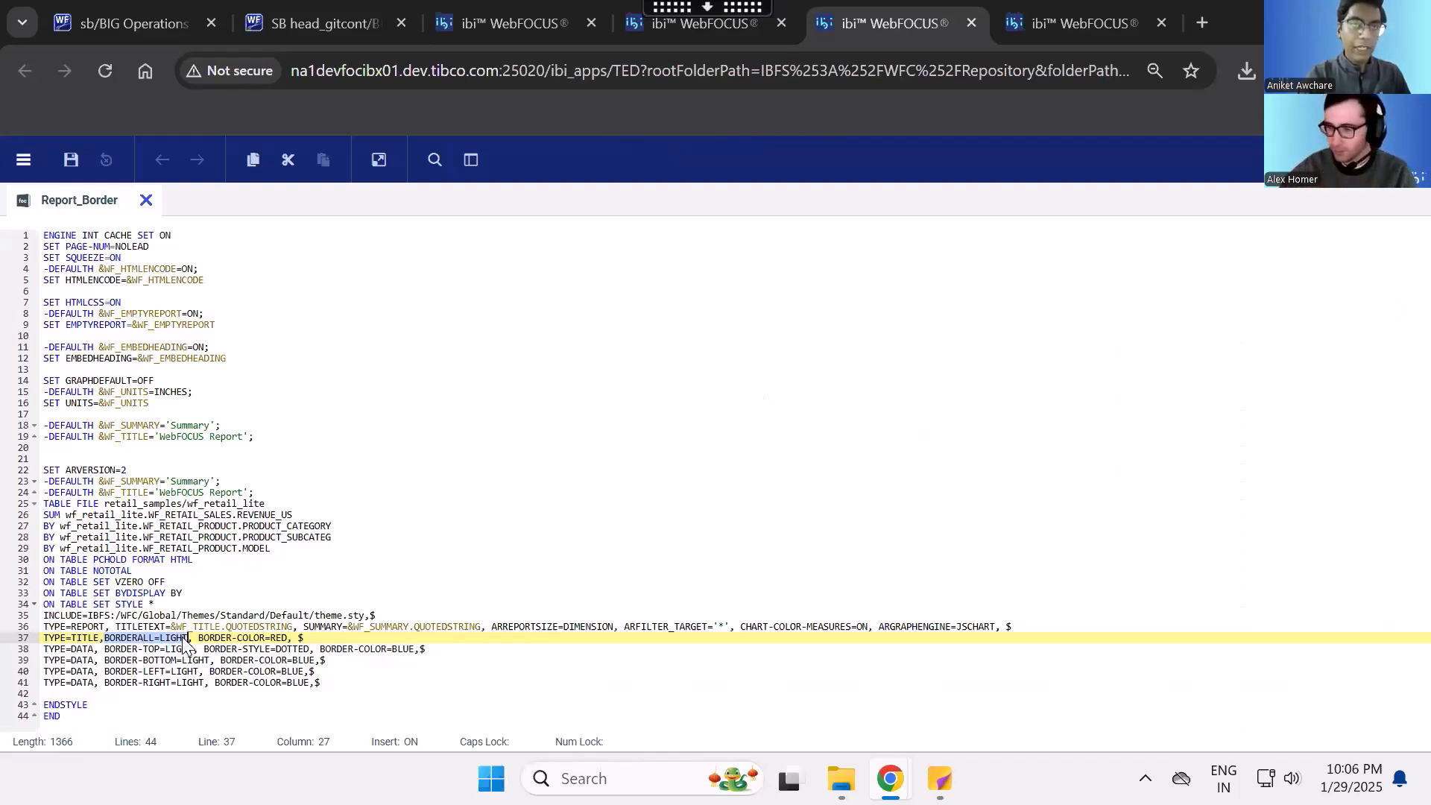
pyautogui.click(183, 640)
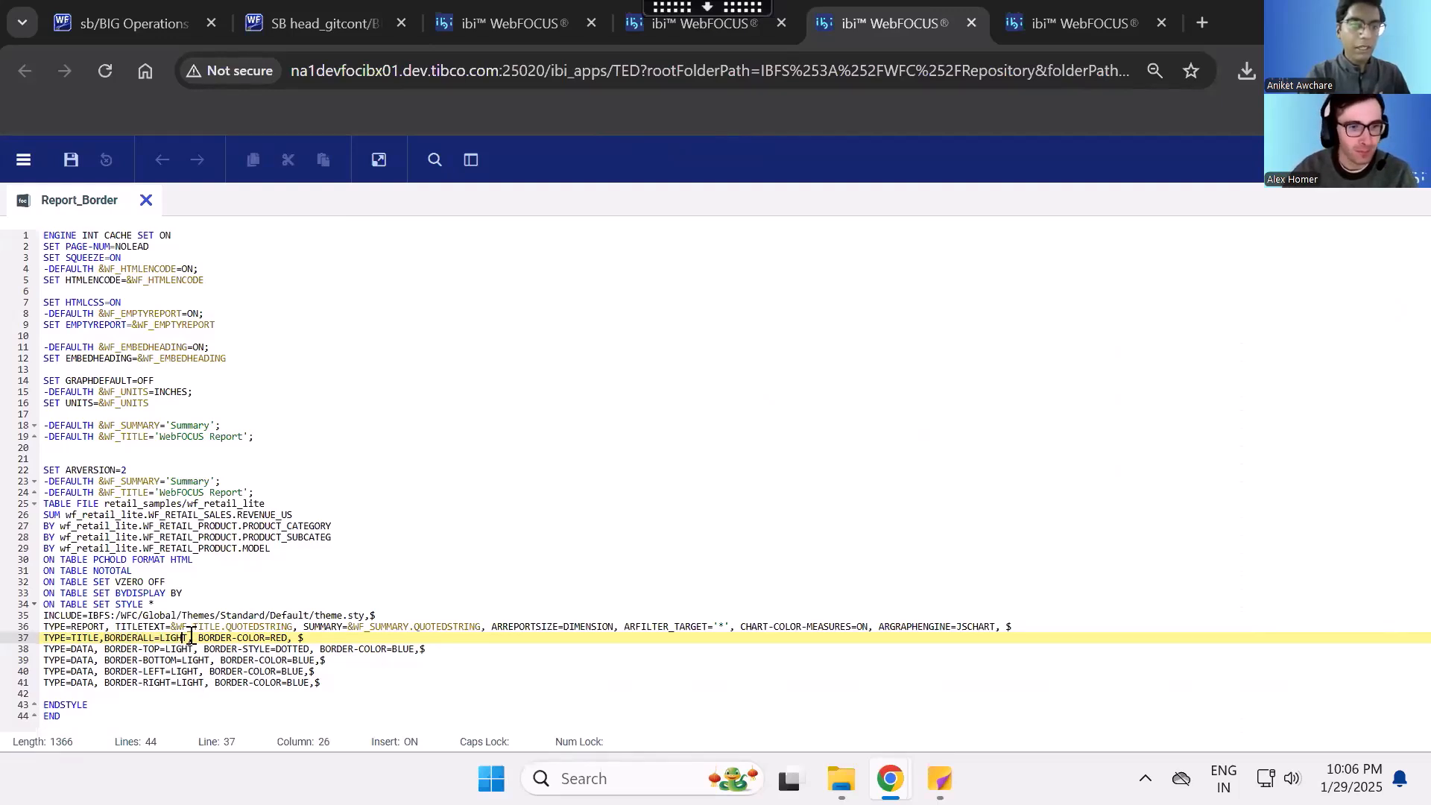
pyautogui.moveTo(198, 639); pyautogui.dragTo(288, 639)
# - Cut the four TYPE=DATA border lines, run the report to check the title borders alone, and close the output
pyautogui.moveTo(343, 680); pyautogui.dragTo(25, 661)
pyautogui.hotkey('ctrl', 'c')
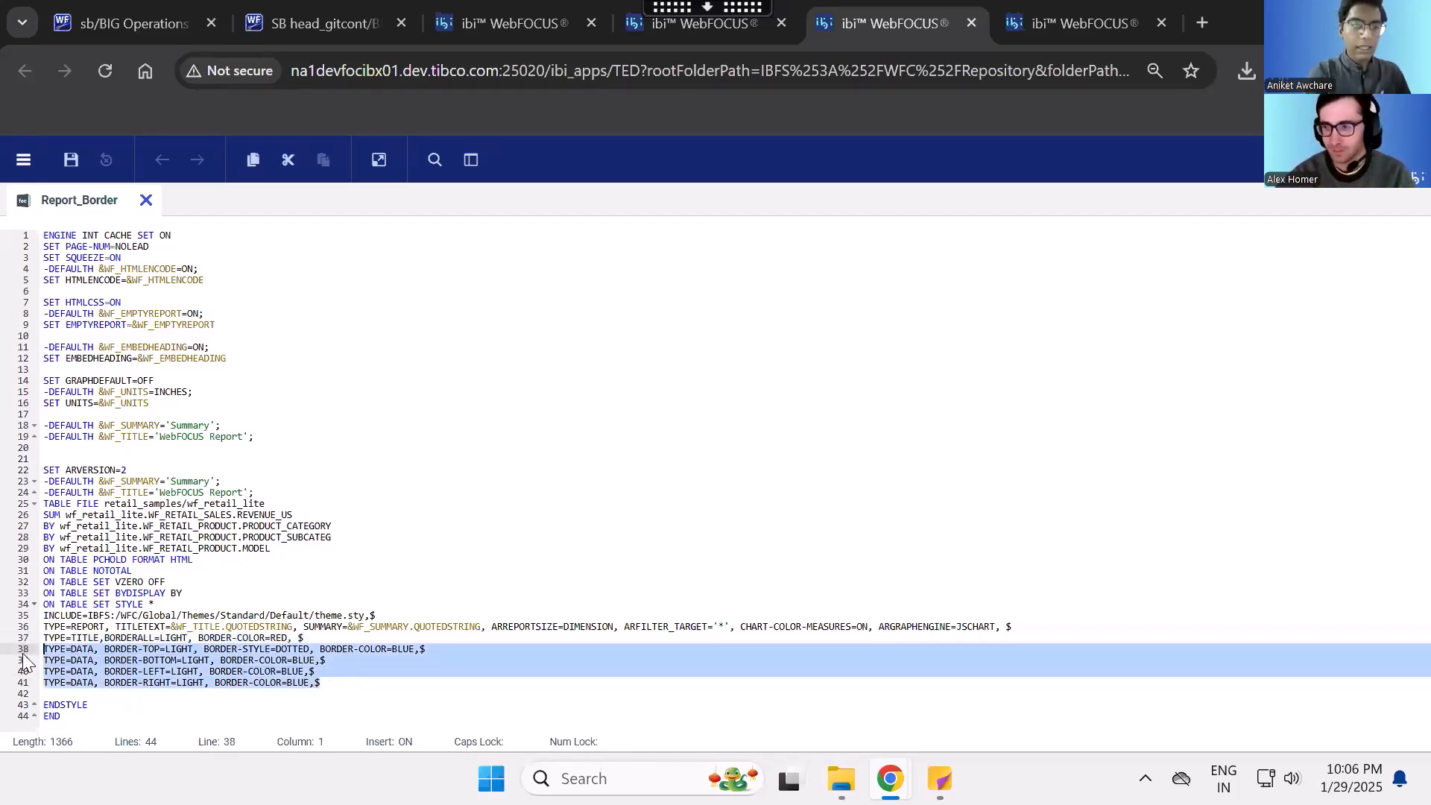
pyautogui.press('Delete')
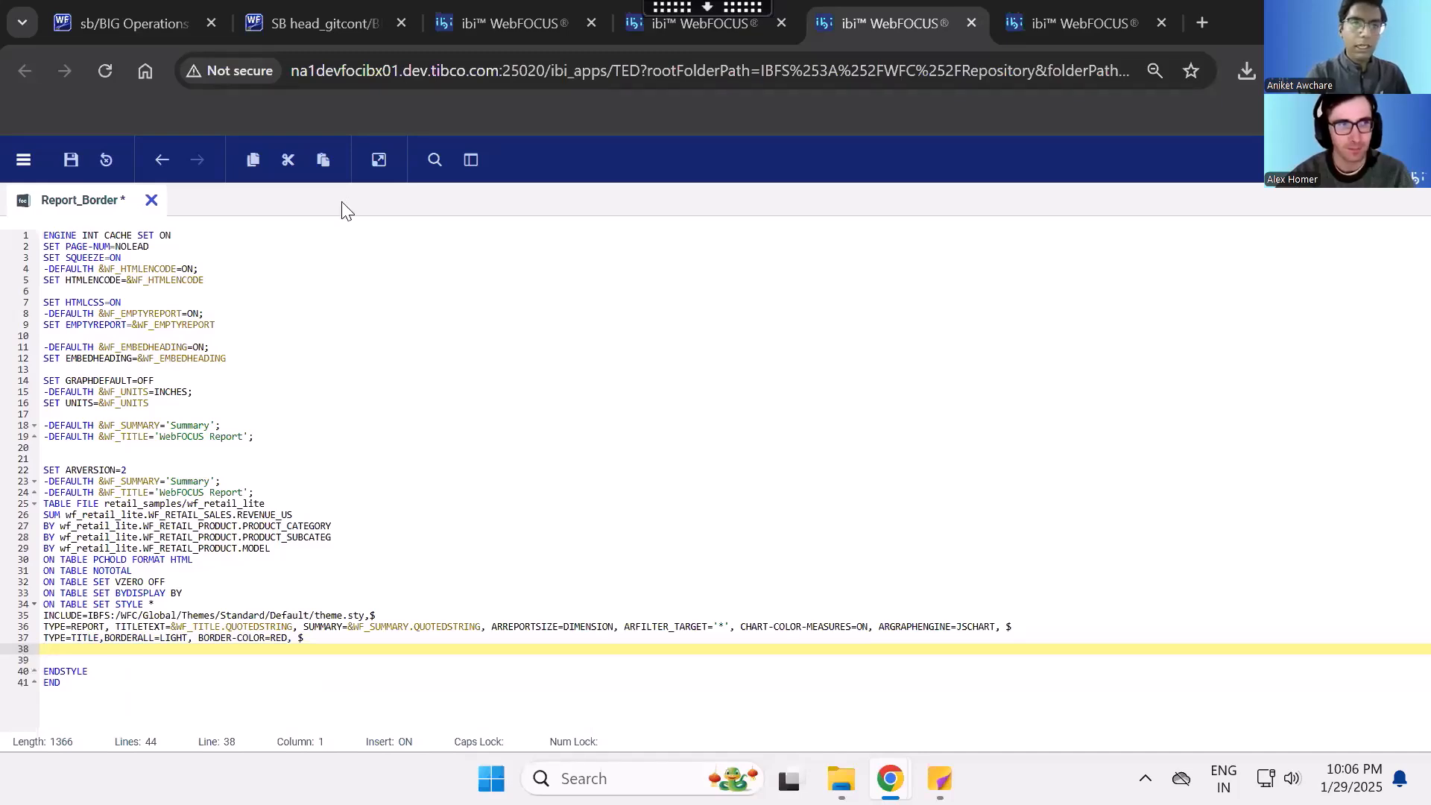
pyautogui.click(380, 161)
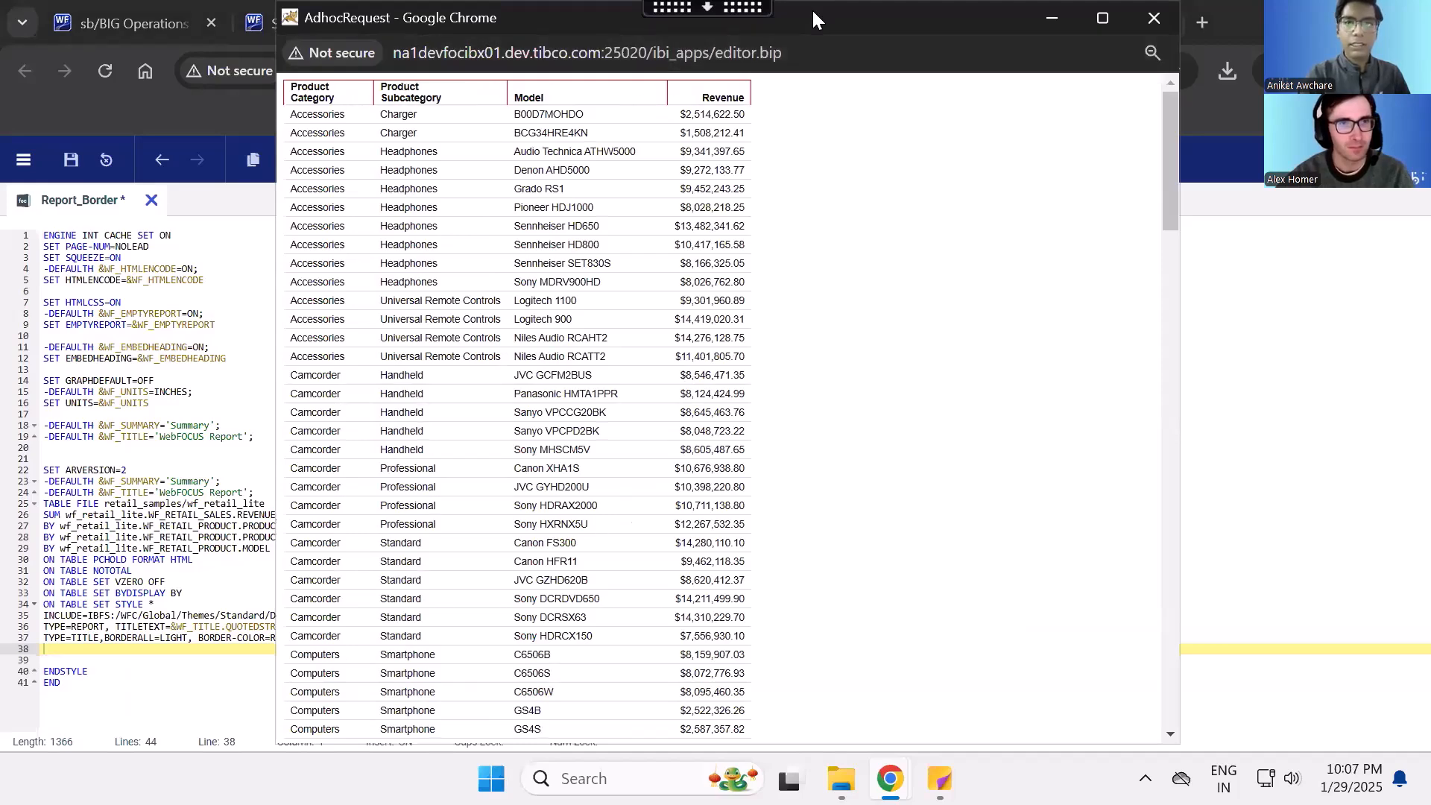
pyautogui.moveTo(911, 12); pyautogui.dragTo(984, 11)
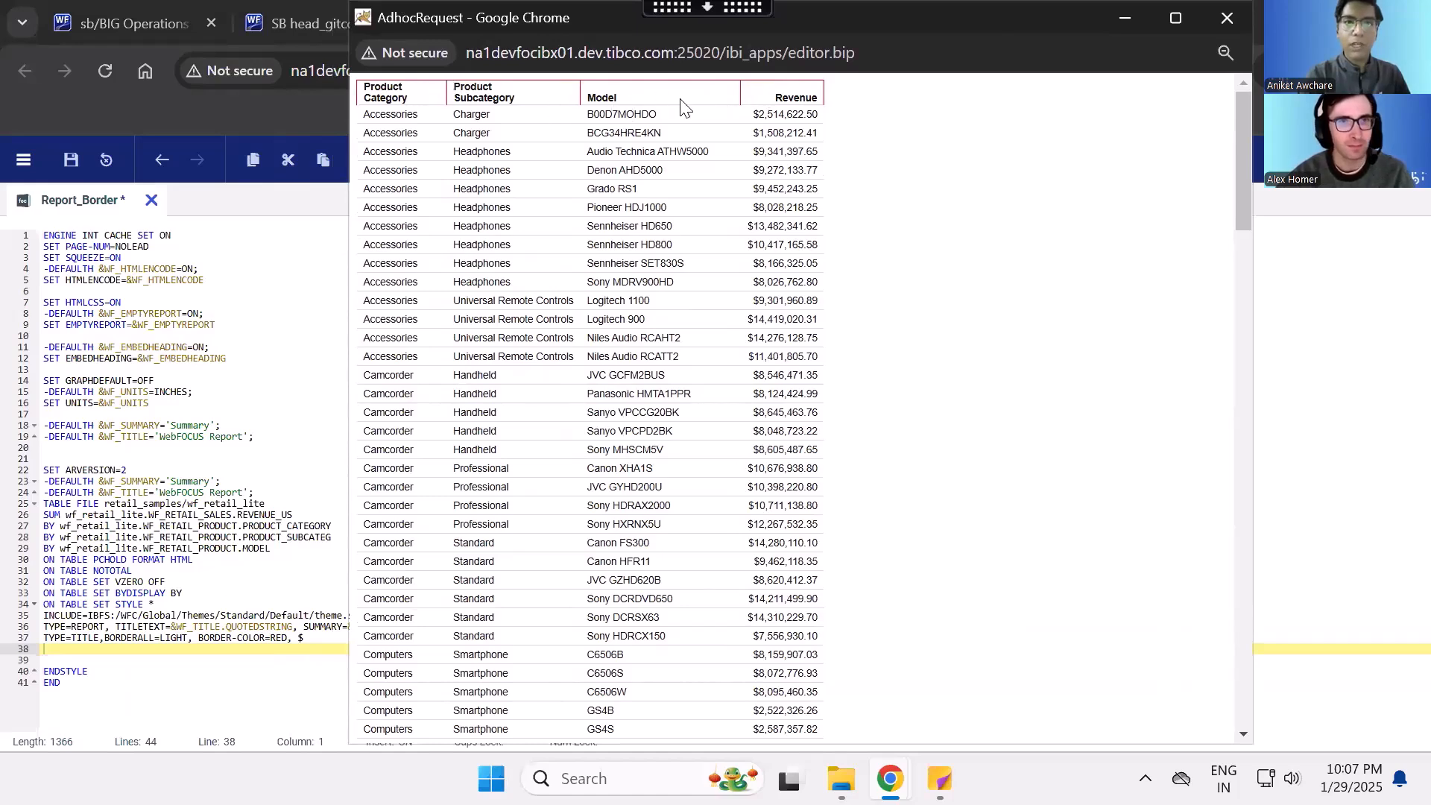
pyautogui.click(1227, 17)
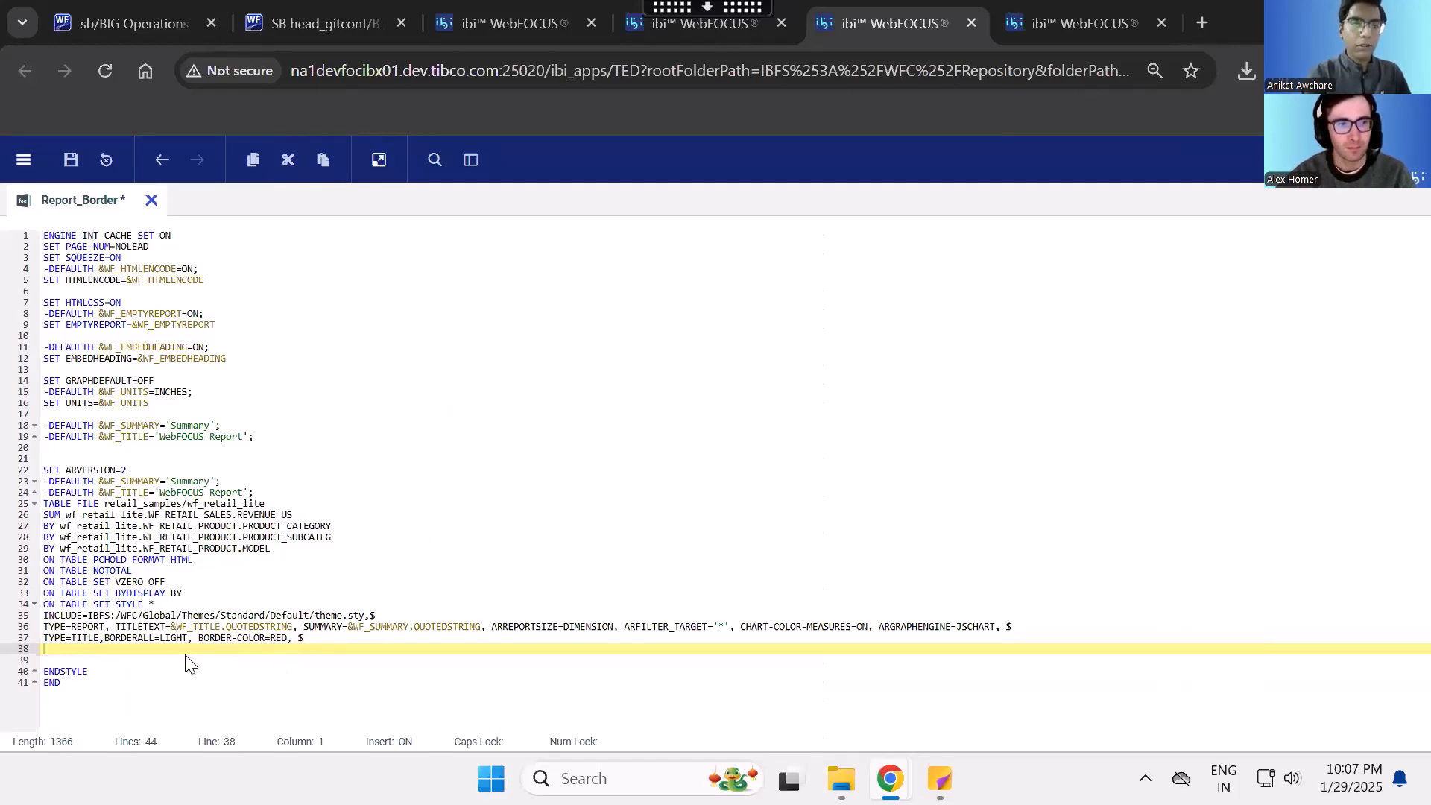
# - Try changing BORDERALL=LIGHT to BORDER=LIGHT in the TYPE=TITLE line
pyautogui.click(150, 639)
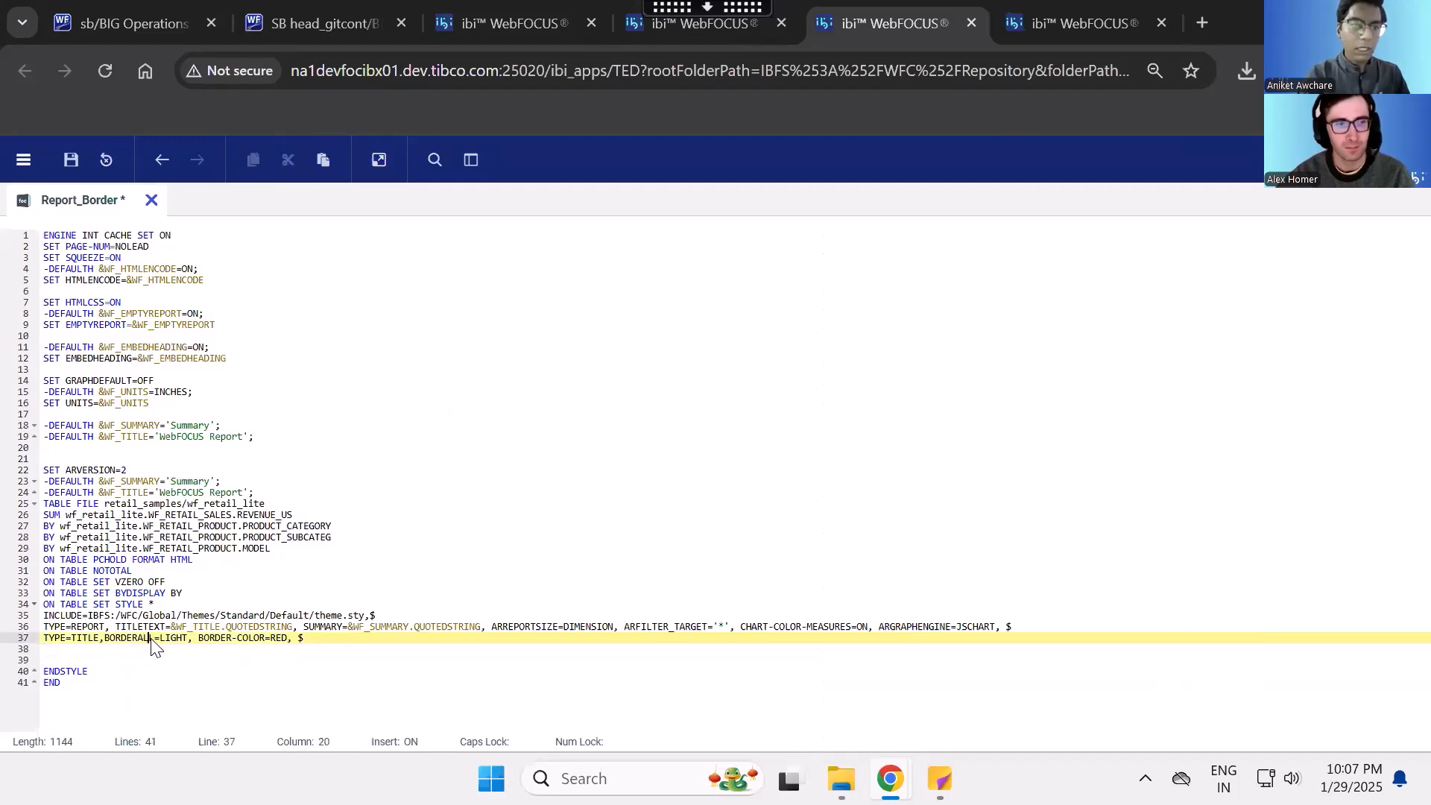
pyautogui.press('BackSpace')
pyautogui.press('BackSpace')
pyautogui.press('BackSpace')
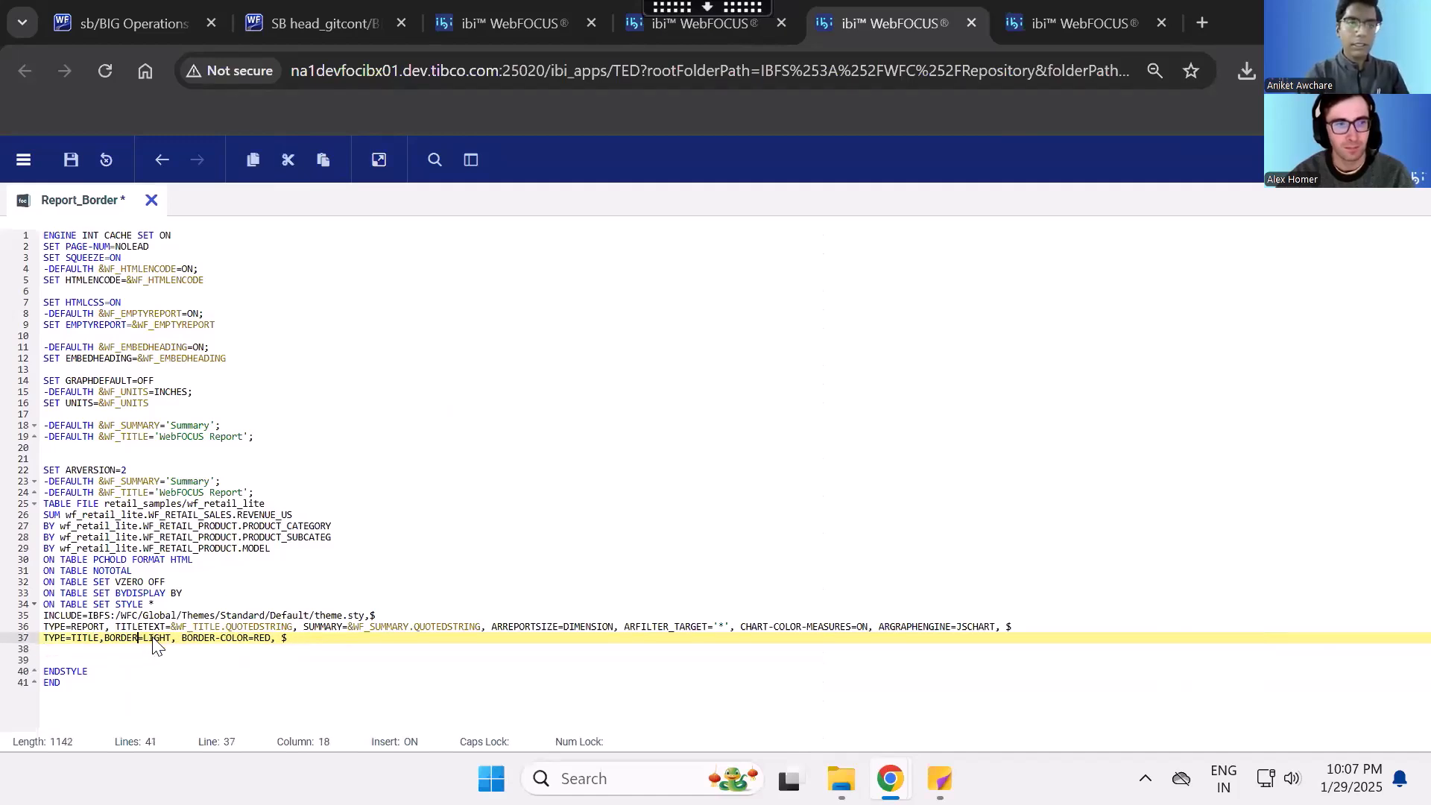
pyautogui.write('-')
pyautogui.press('BackSpace')
pyautogui.press('BackSpace')
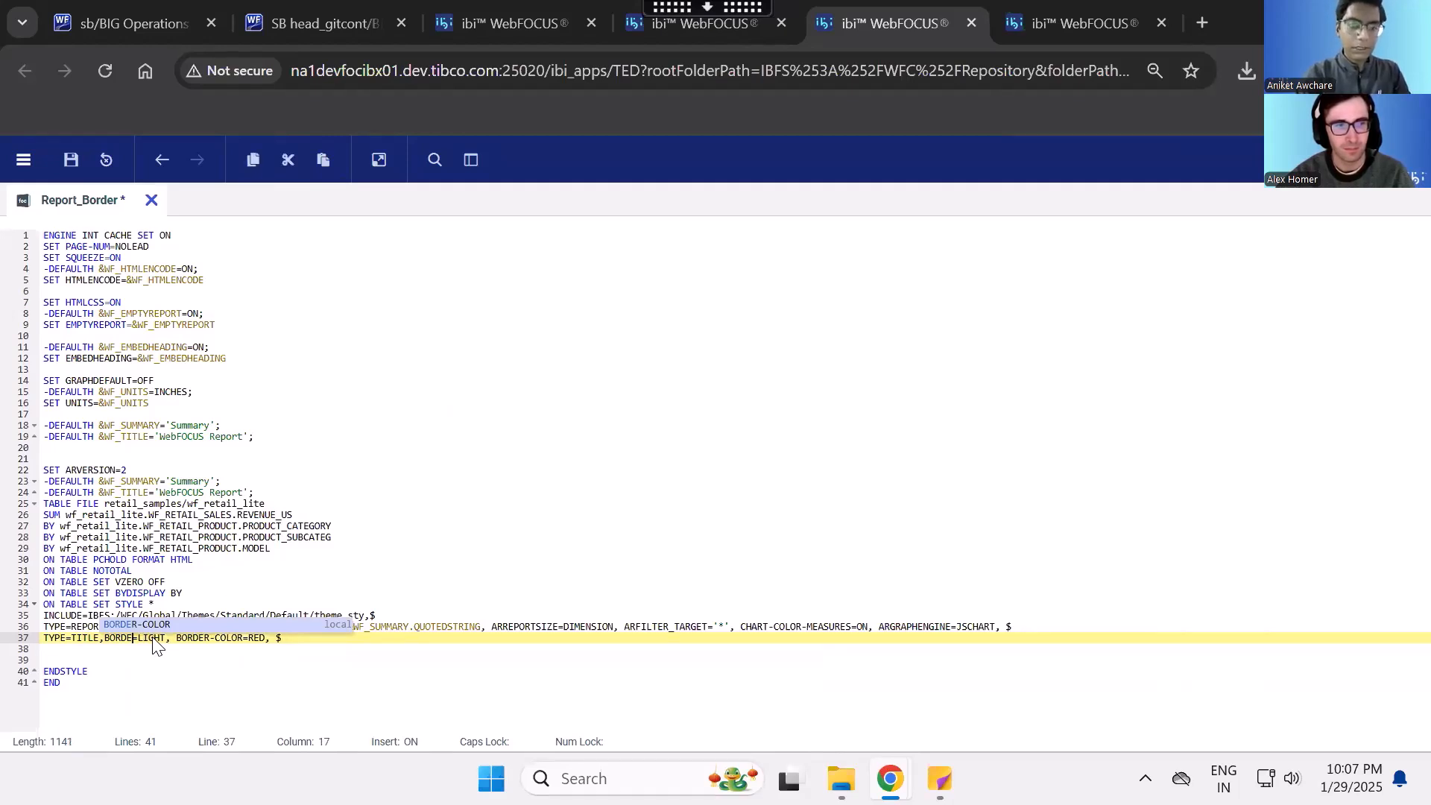
pyautogui.write('R')
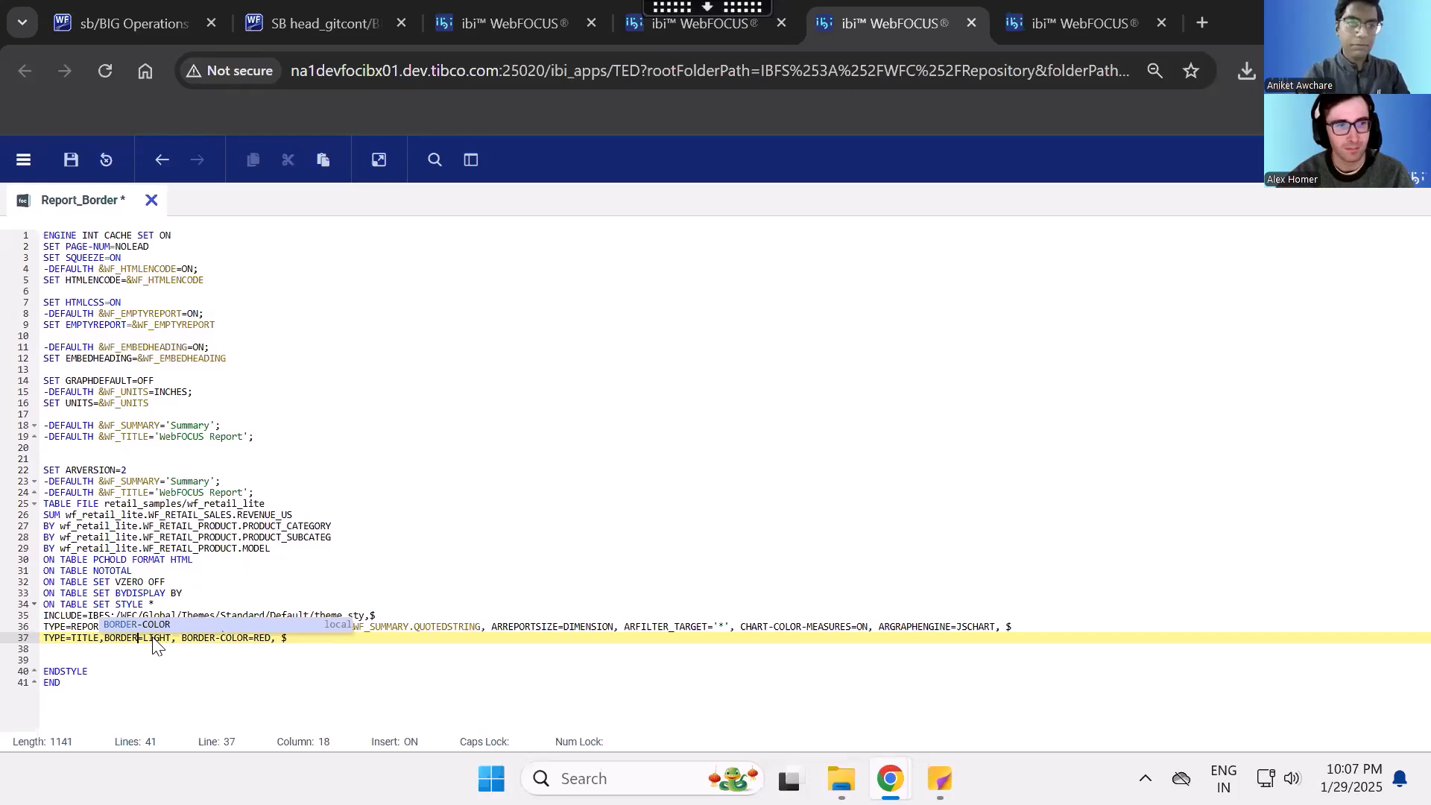
# - Paste the four TYPE=DATA border lines back below the TITLE line and restore the title's BORDERALL=LIGHT attribute
pyautogui.click(316, 636)
pyautogui.press('Return')
pyautogui.hotkey('ctrl', 'v')
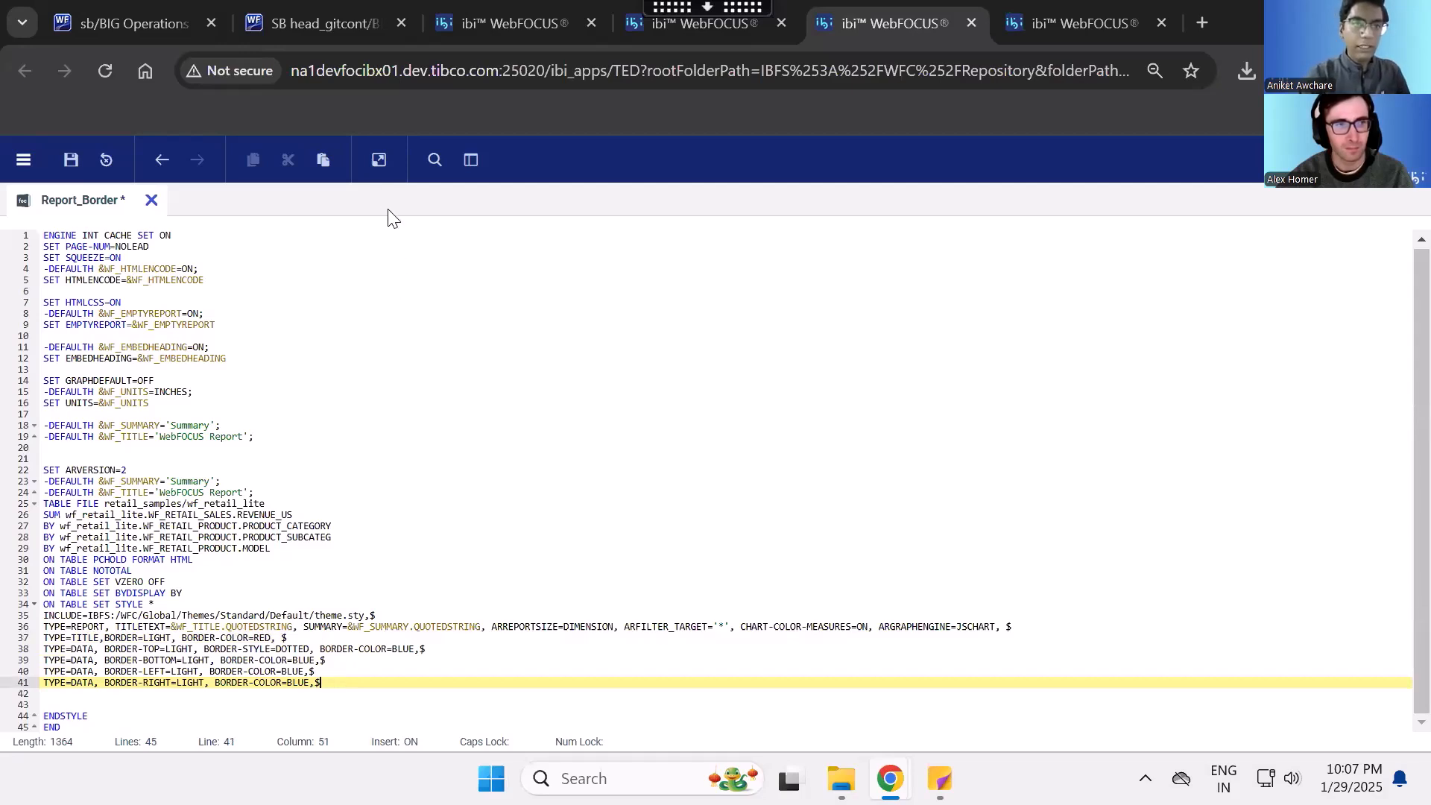
pyautogui.click(68, 647)
pyautogui.keyDown('shift'); pyautogui.click(94, 648); pyautogui.keyUp('shift')
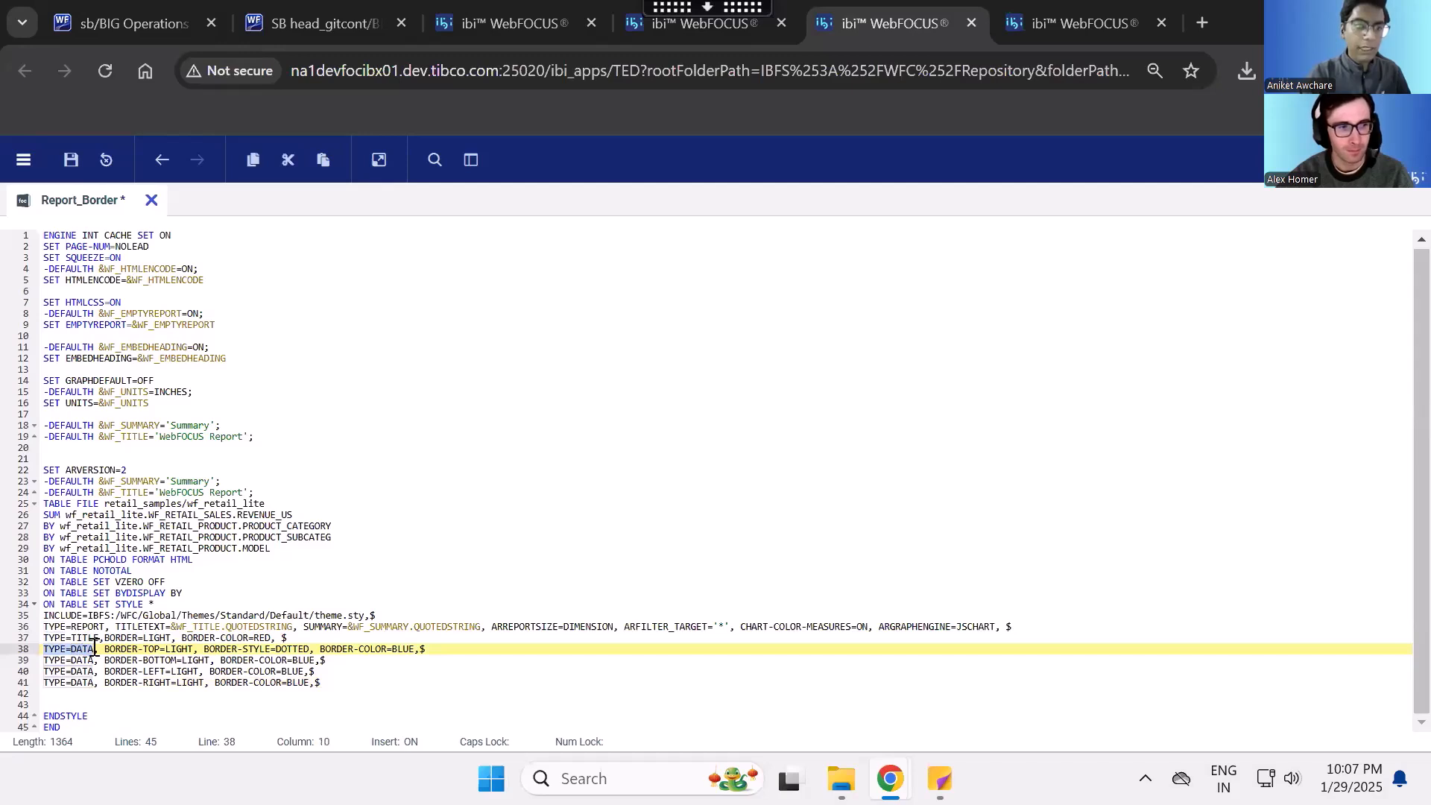
pyautogui.moveTo(106, 636); pyautogui.dragTo(136, 640)
pyautogui.click(136, 639)
pyautogui.write('ALL')
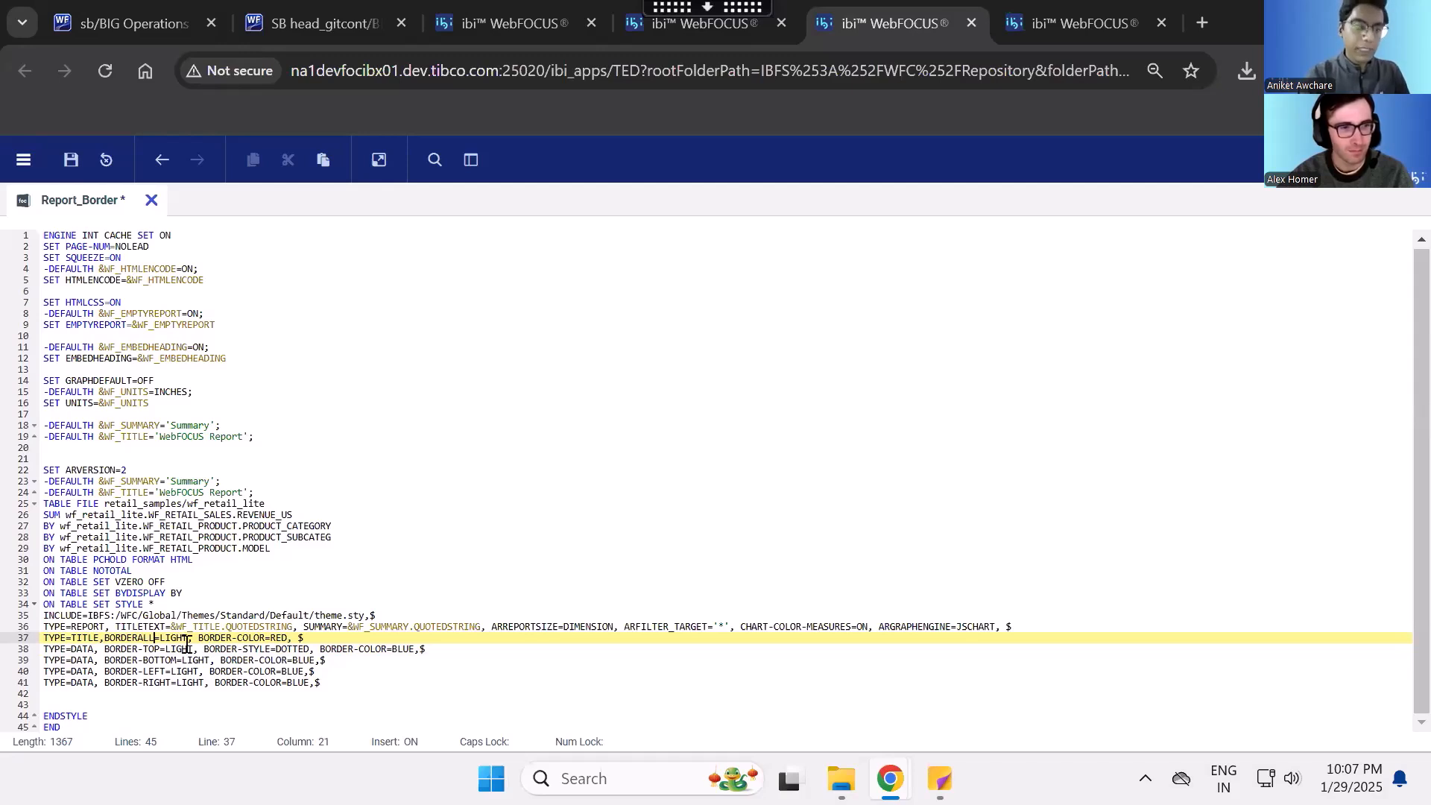
# - Examine the BORDER-TOP line's LIGHT and DOTTED settings, and run the report to preview the title and data borders
pyautogui.click(157, 650)
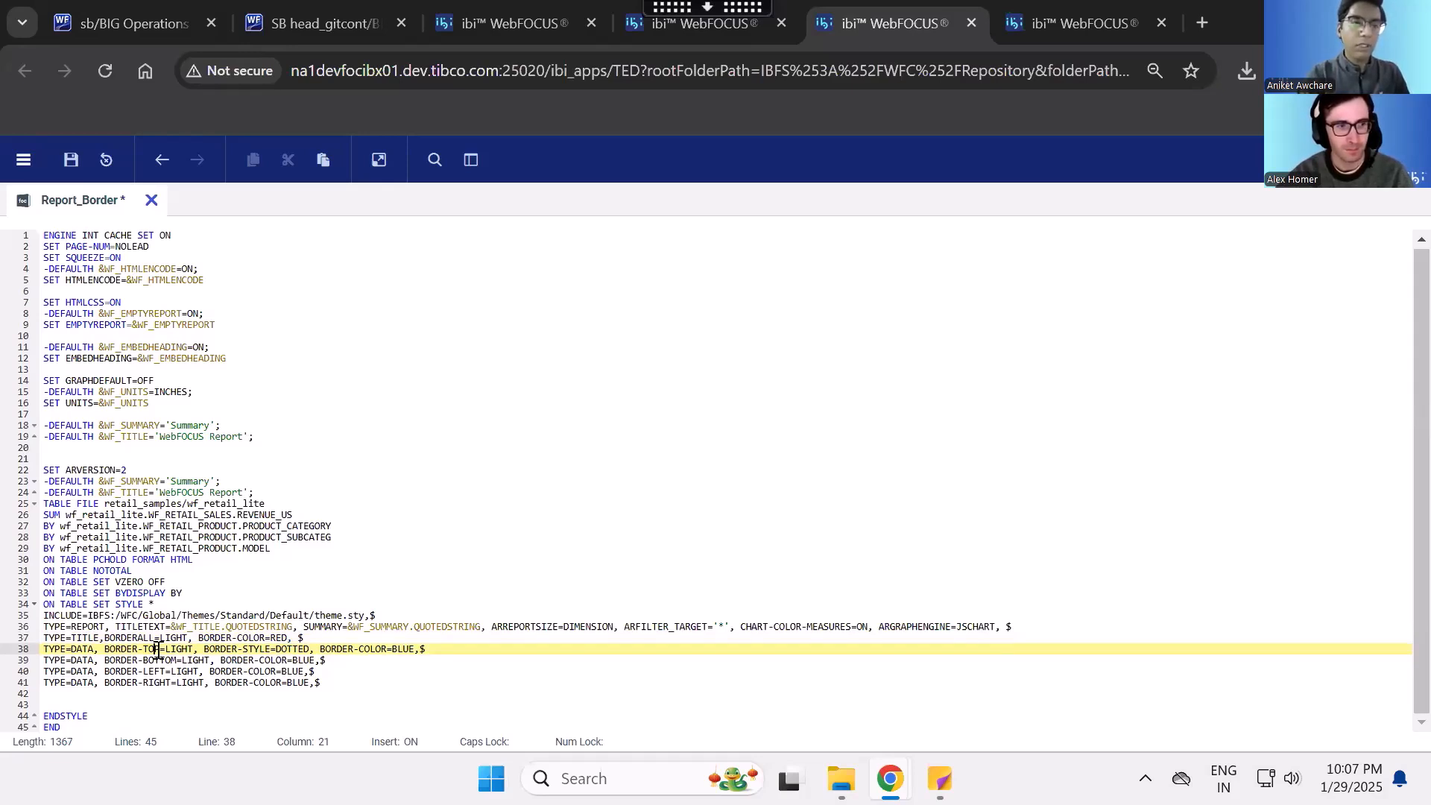
pyautogui.moveTo(101, 648); pyautogui.dragTo(157, 648)
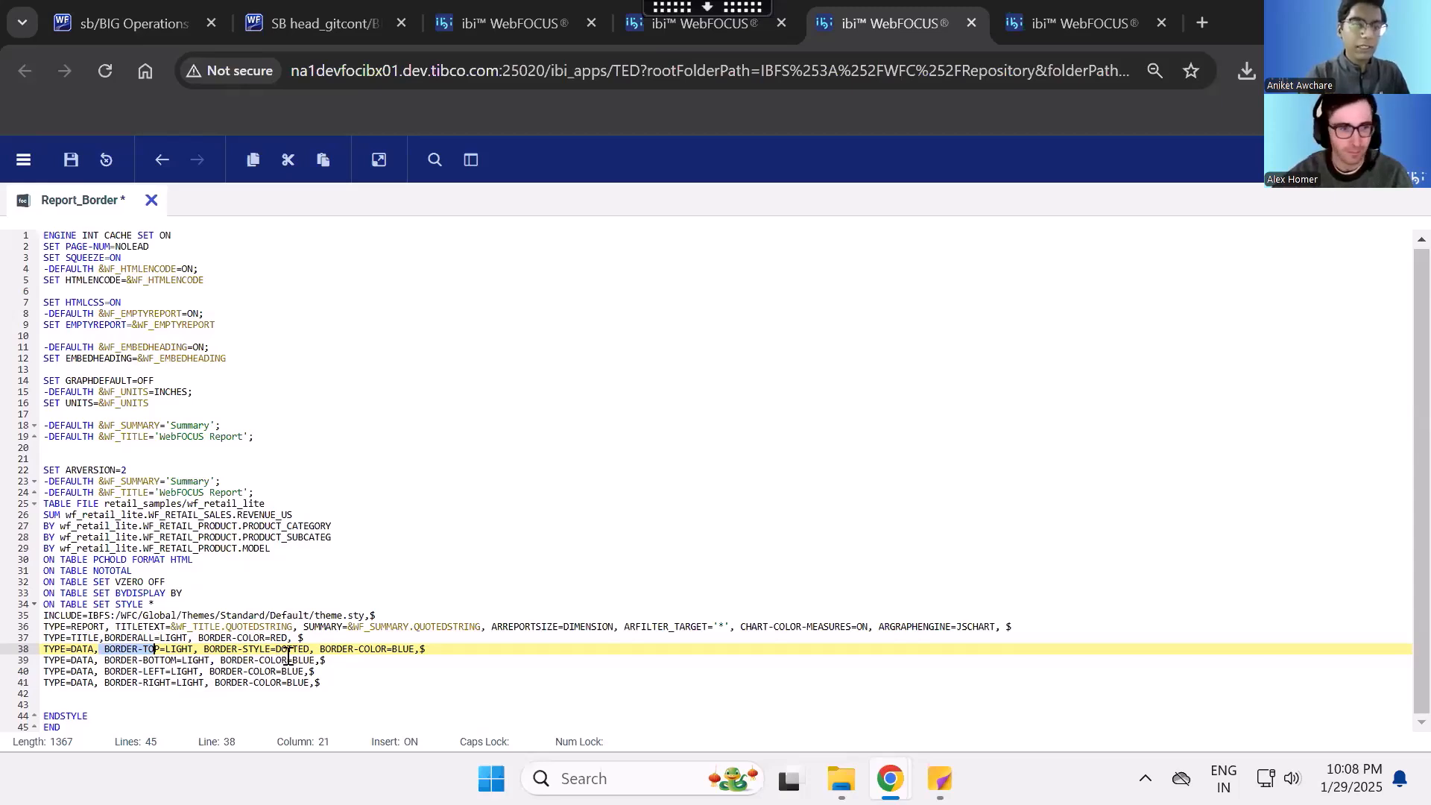
pyautogui.doubleClick(185, 649)
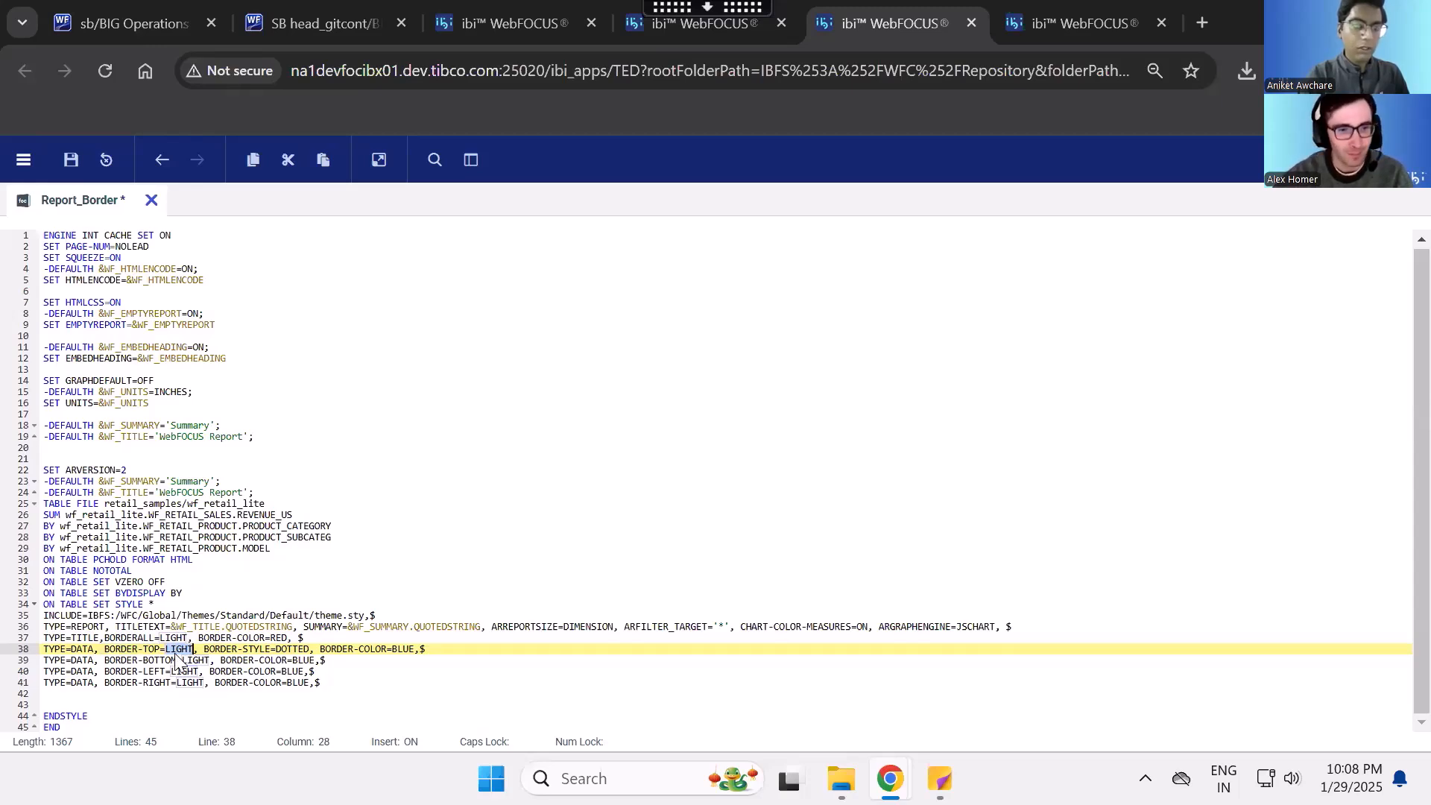
pyautogui.moveTo(278, 648); pyautogui.dragTo(311, 647)
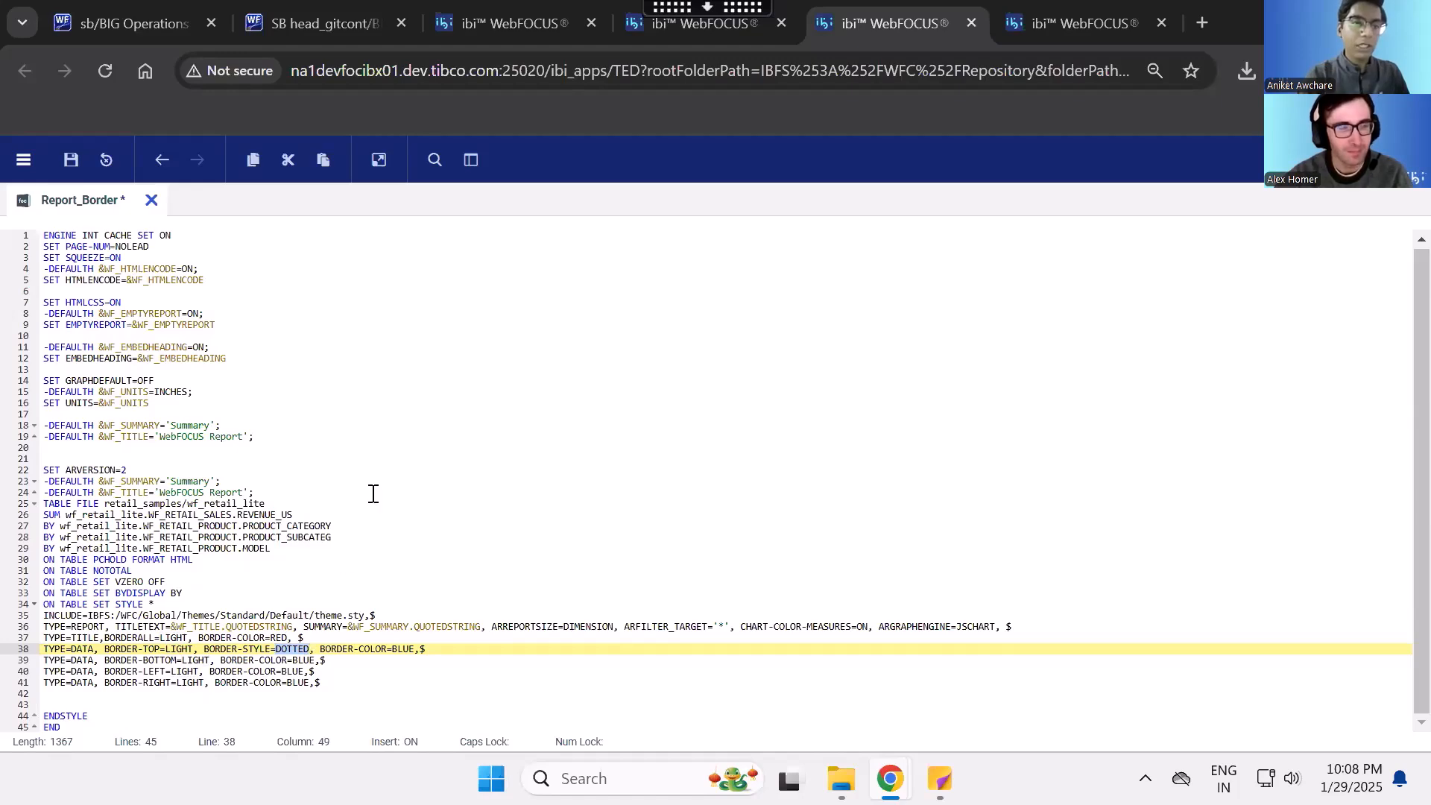
pyautogui.click(375, 160)
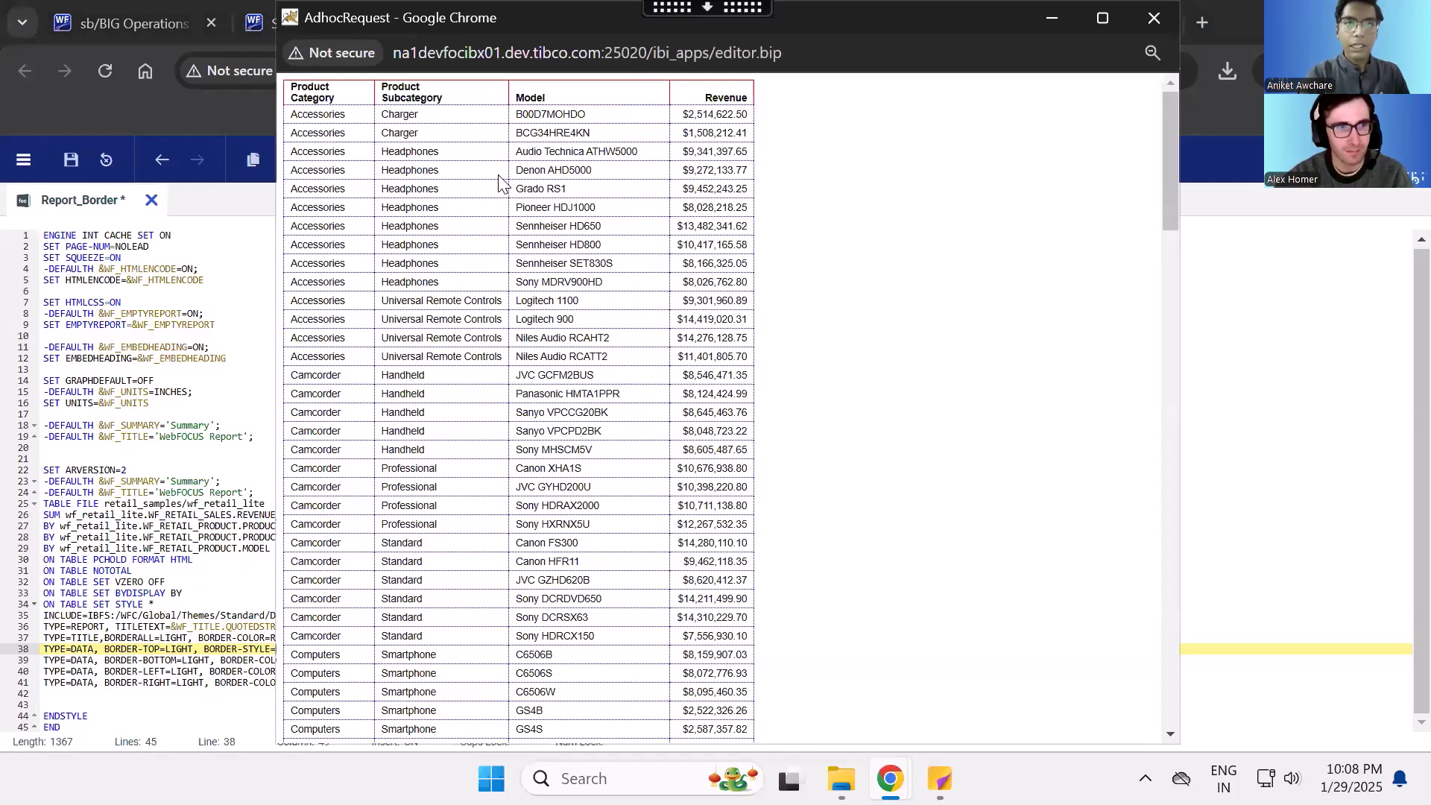
# - Examine the title and data borders in the HTML report output and close the output window
pyautogui.moveTo(351, 117); pyautogui.dragTo(691, 419)
pyautogui.moveTo(735, 339); pyautogui.dragTo(445, 205)
pyautogui.click(445, 205)
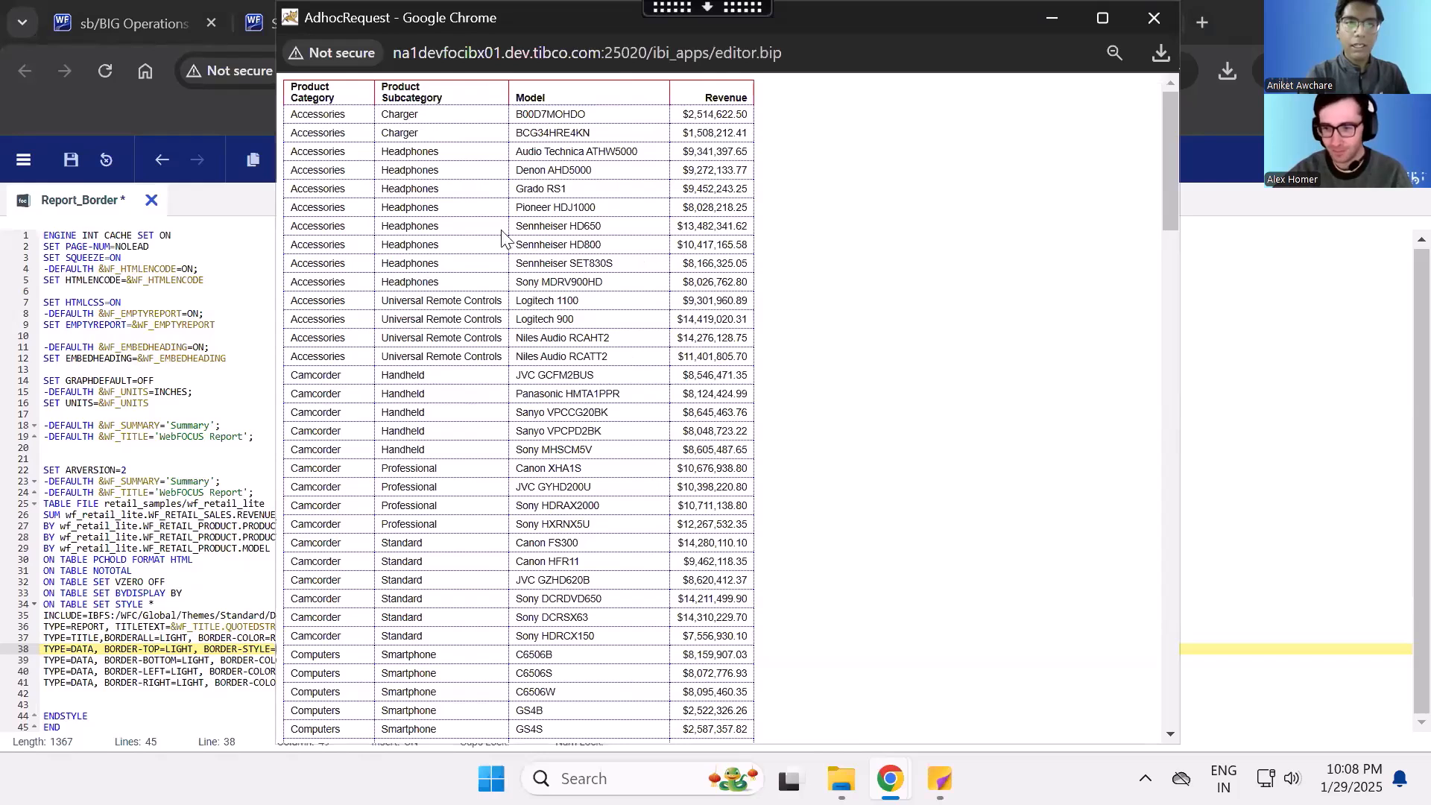
pyautogui.click(1155, 23)
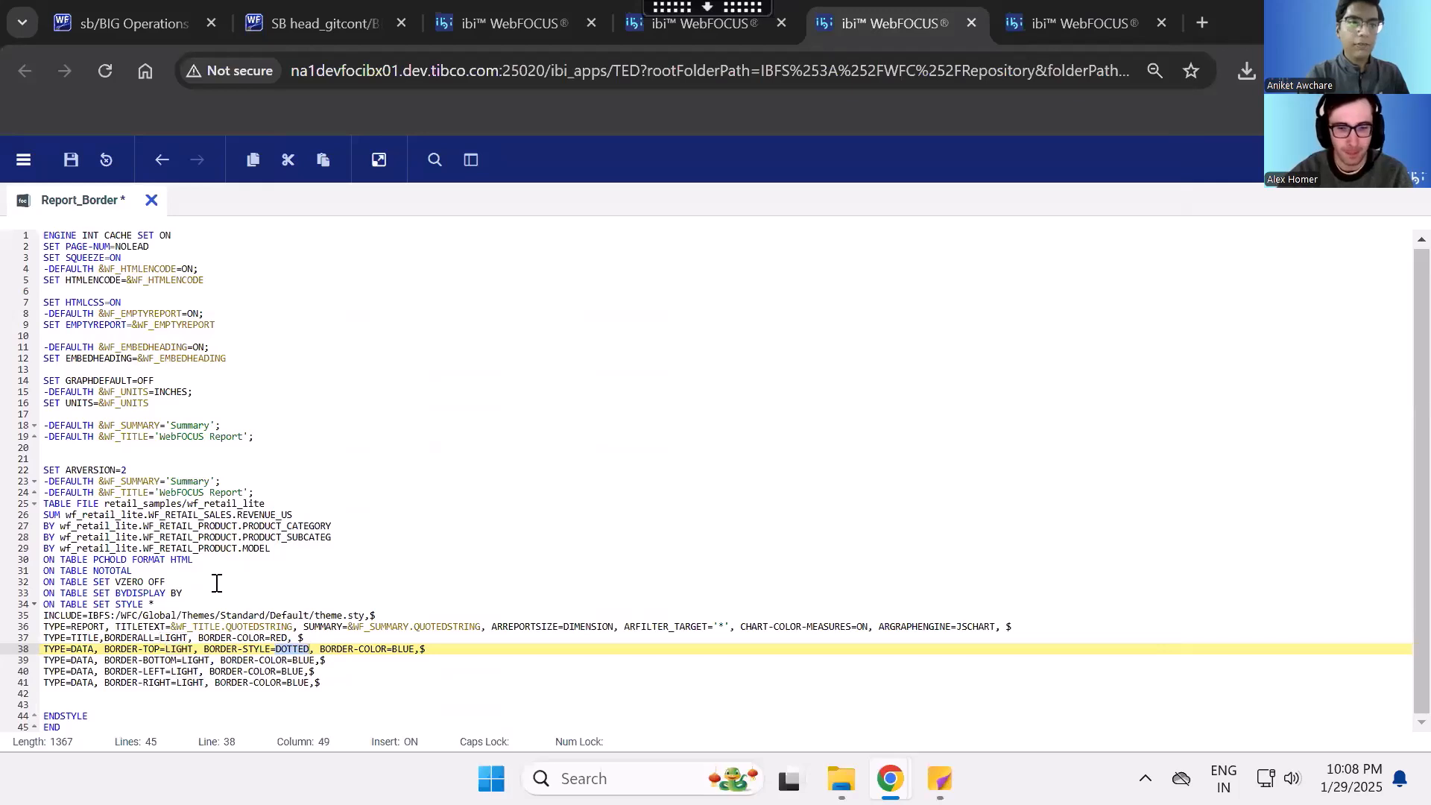
# - Change the PCHOLD output format to XLSX, run the report, and save the generated workbook to Downloads, keeping the blocked download
pyautogui.click(184, 568)
pyautogui.doubleClick(184, 560)
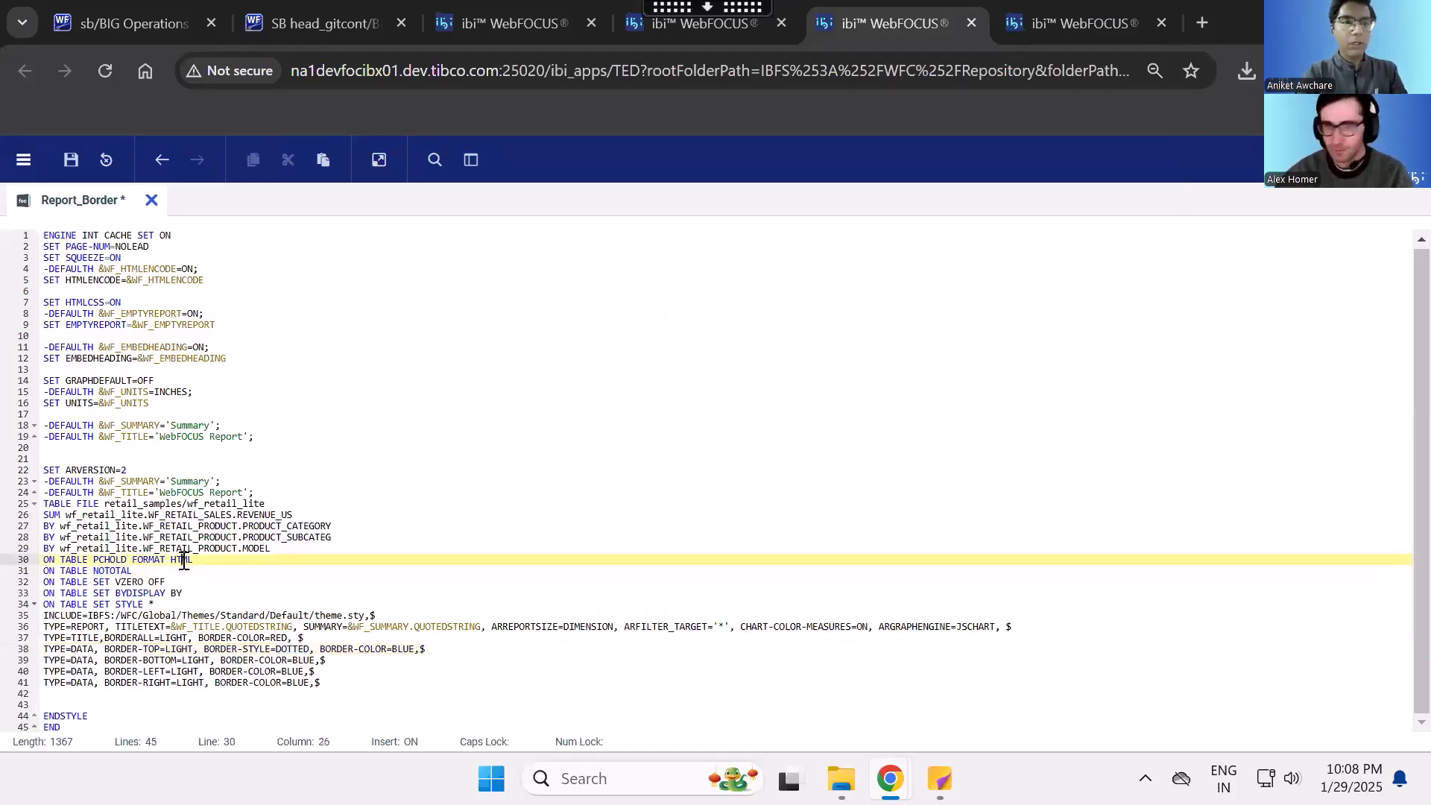
pyautogui.write('XLSX')
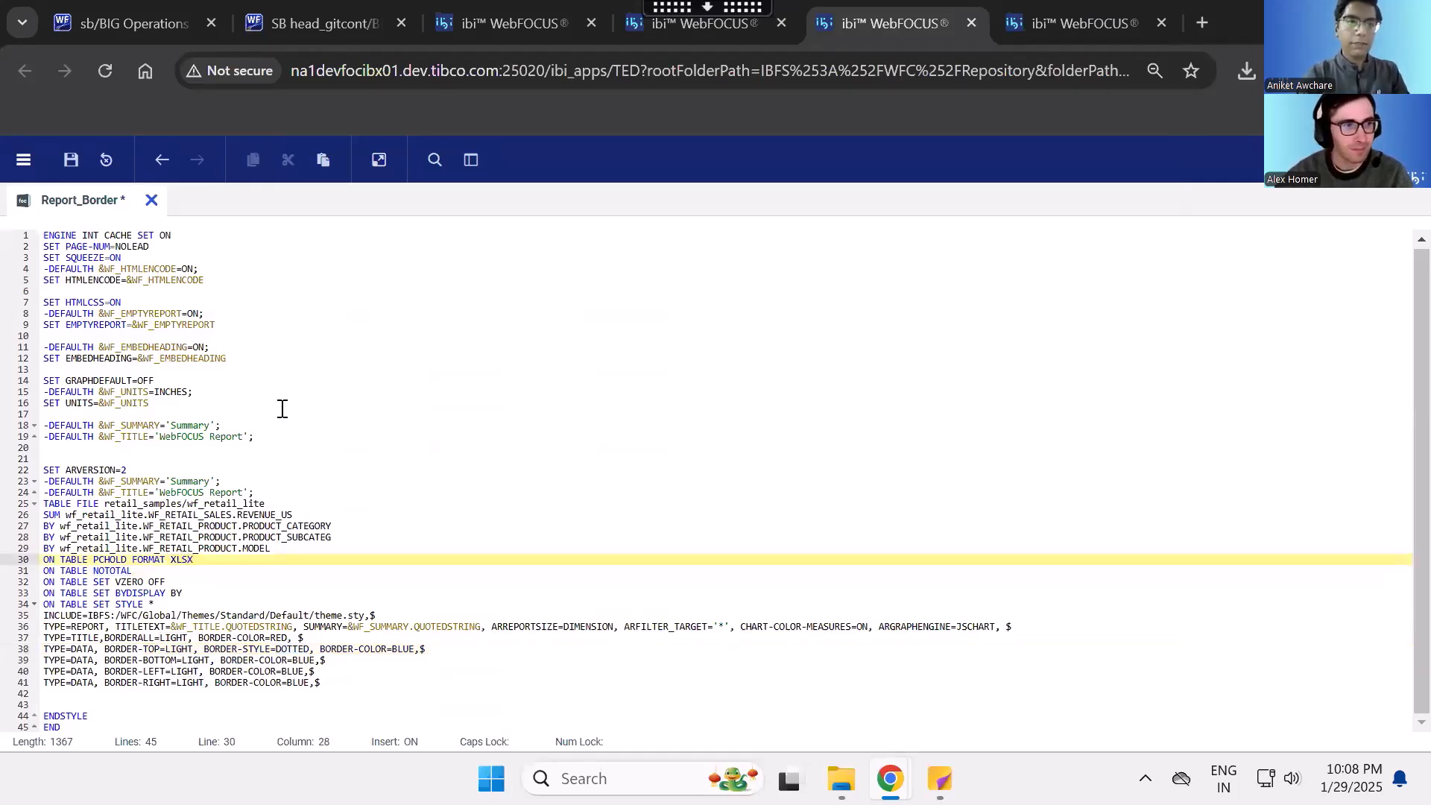
pyautogui.click(379, 159)
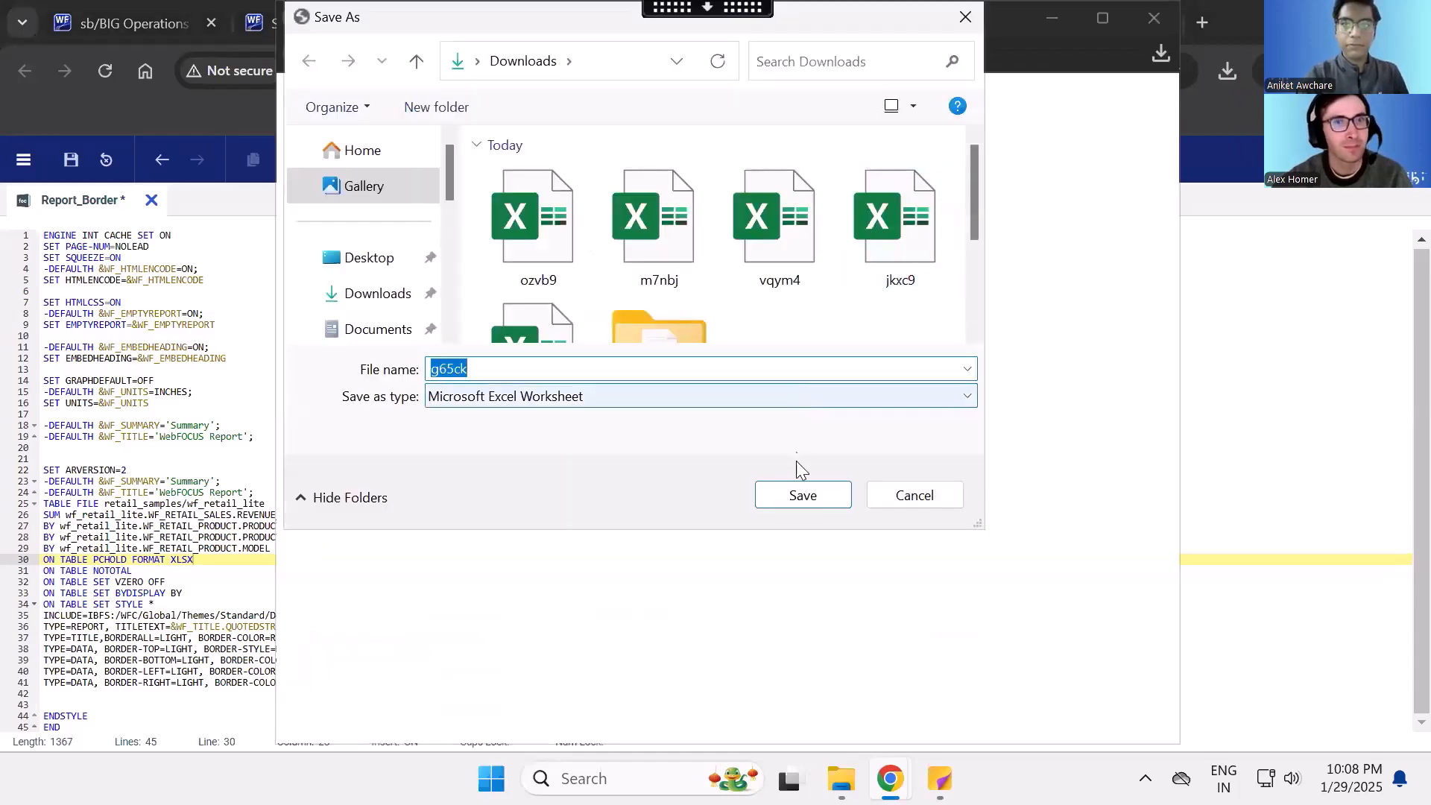
pyautogui.click(802, 495)
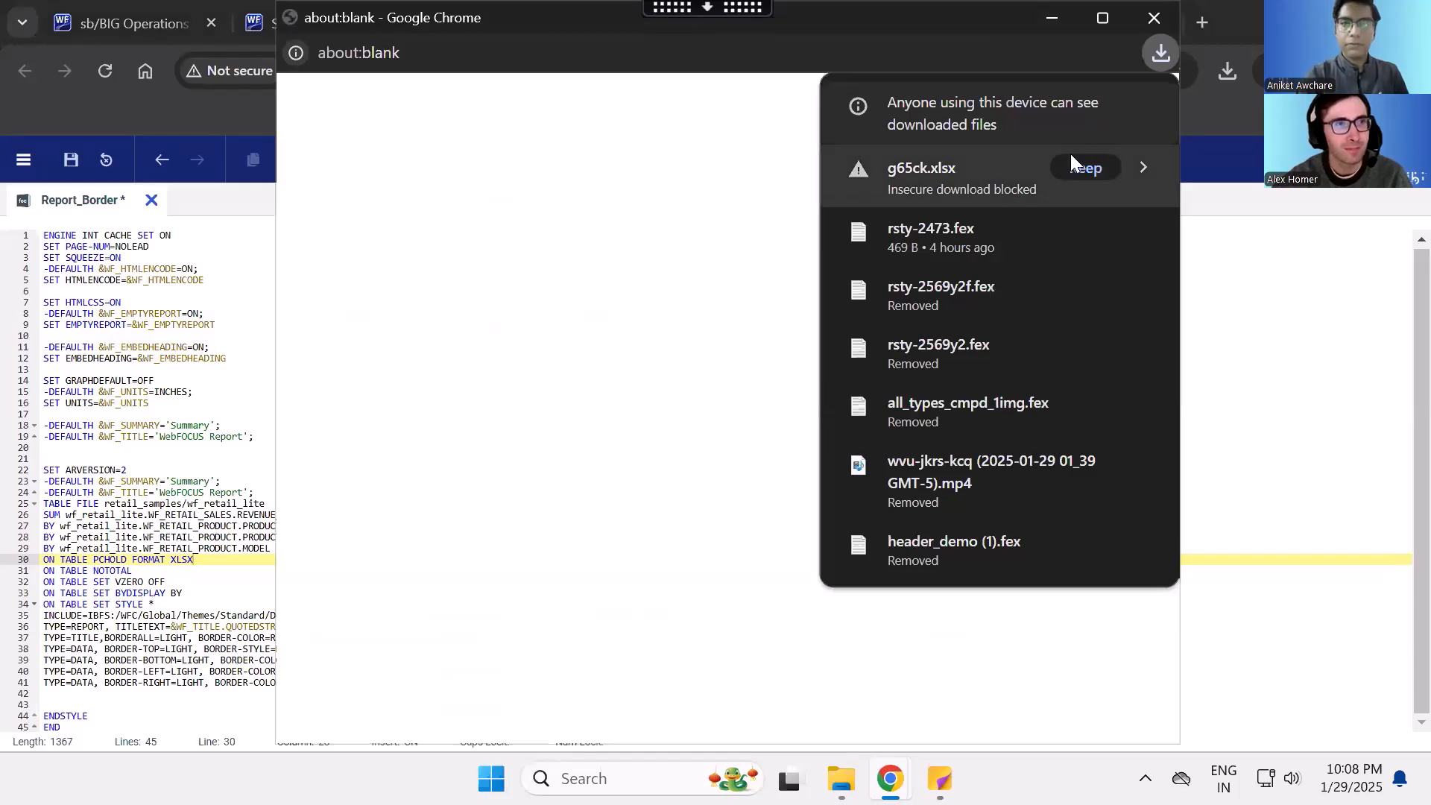
pyautogui.click(1078, 166)
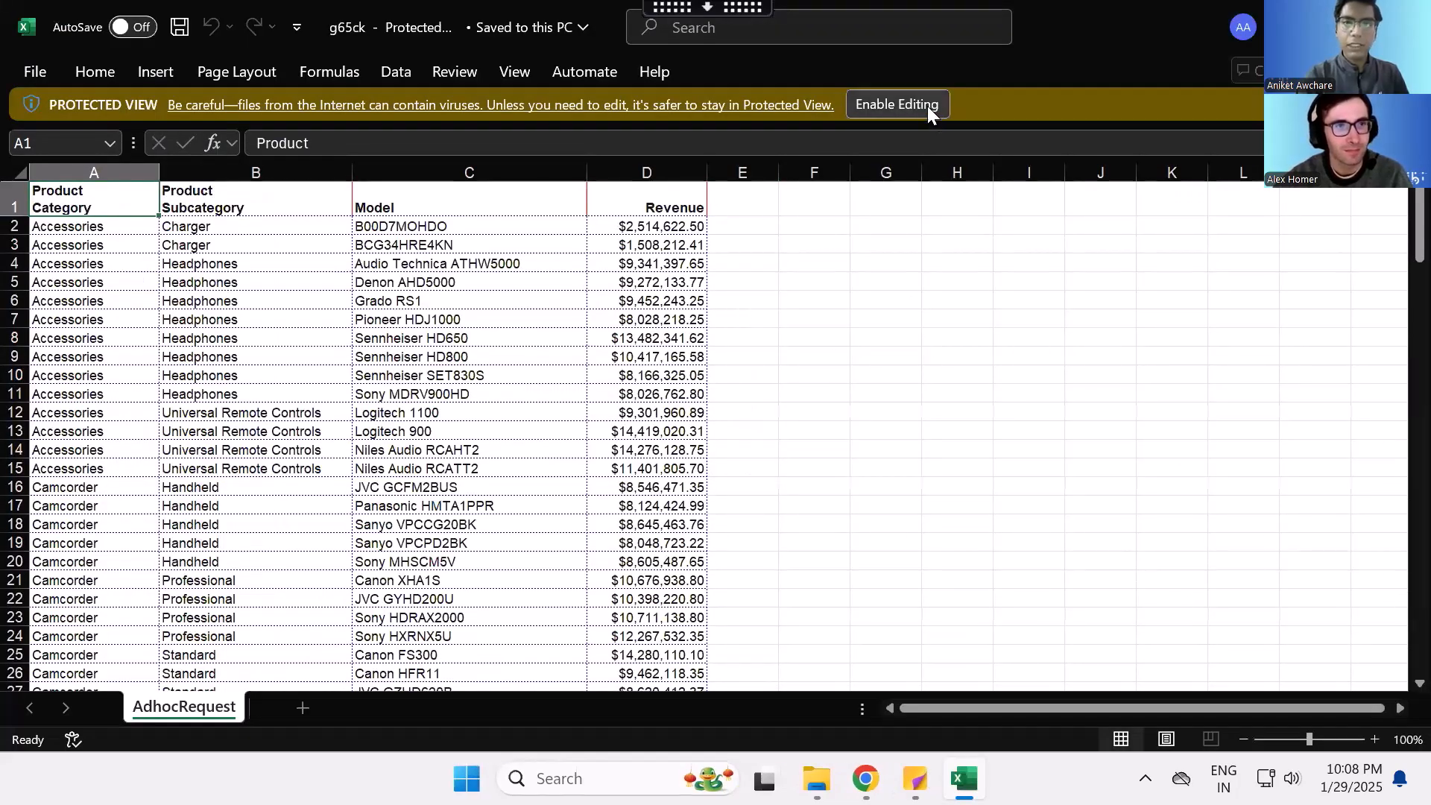
# - Enable editing in the exported Excel workbook, check the header and data cell borders, and close the workbook and blank output window
pyautogui.click(927, 106)
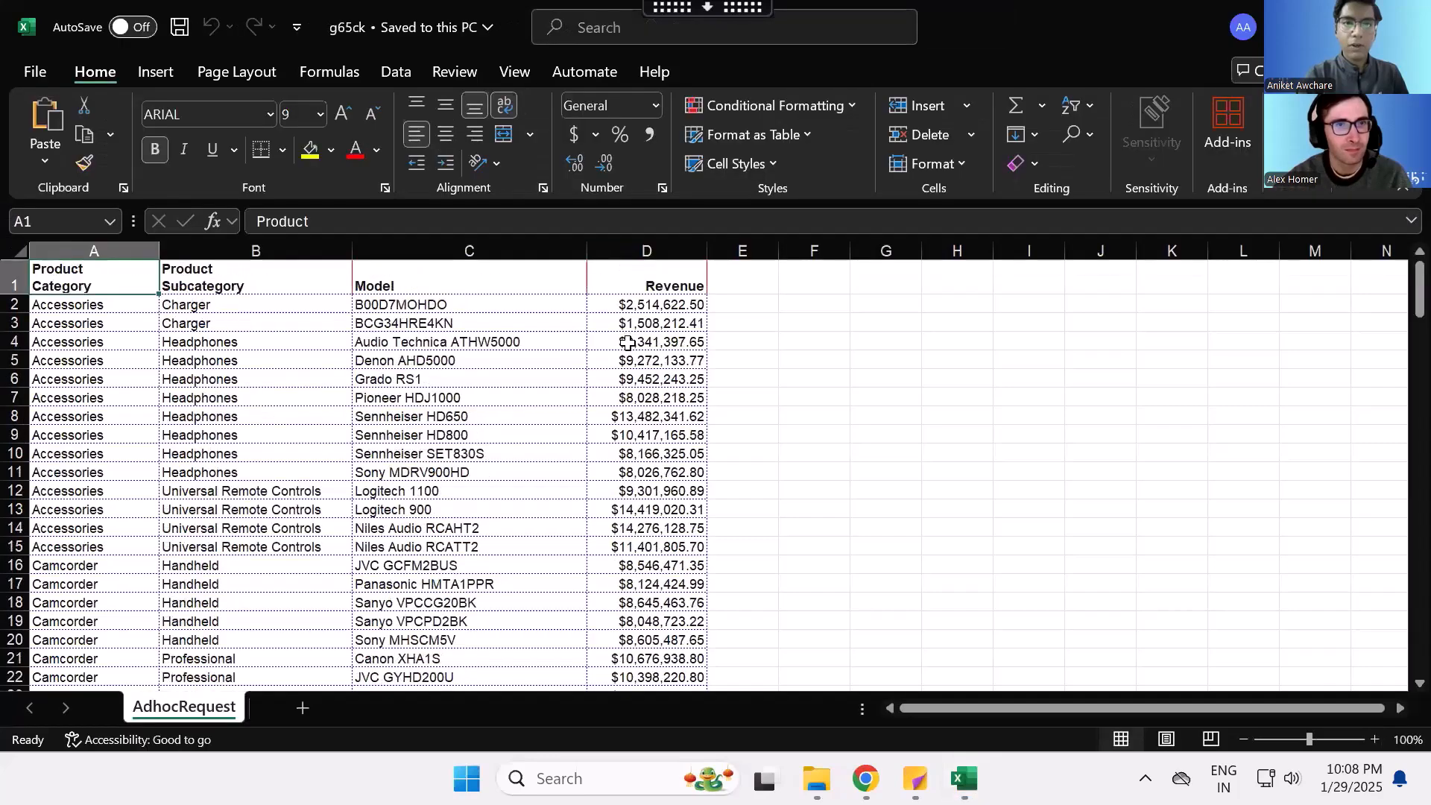
pyautogui.click(664, 278)
pyautogui.click(543, 281)
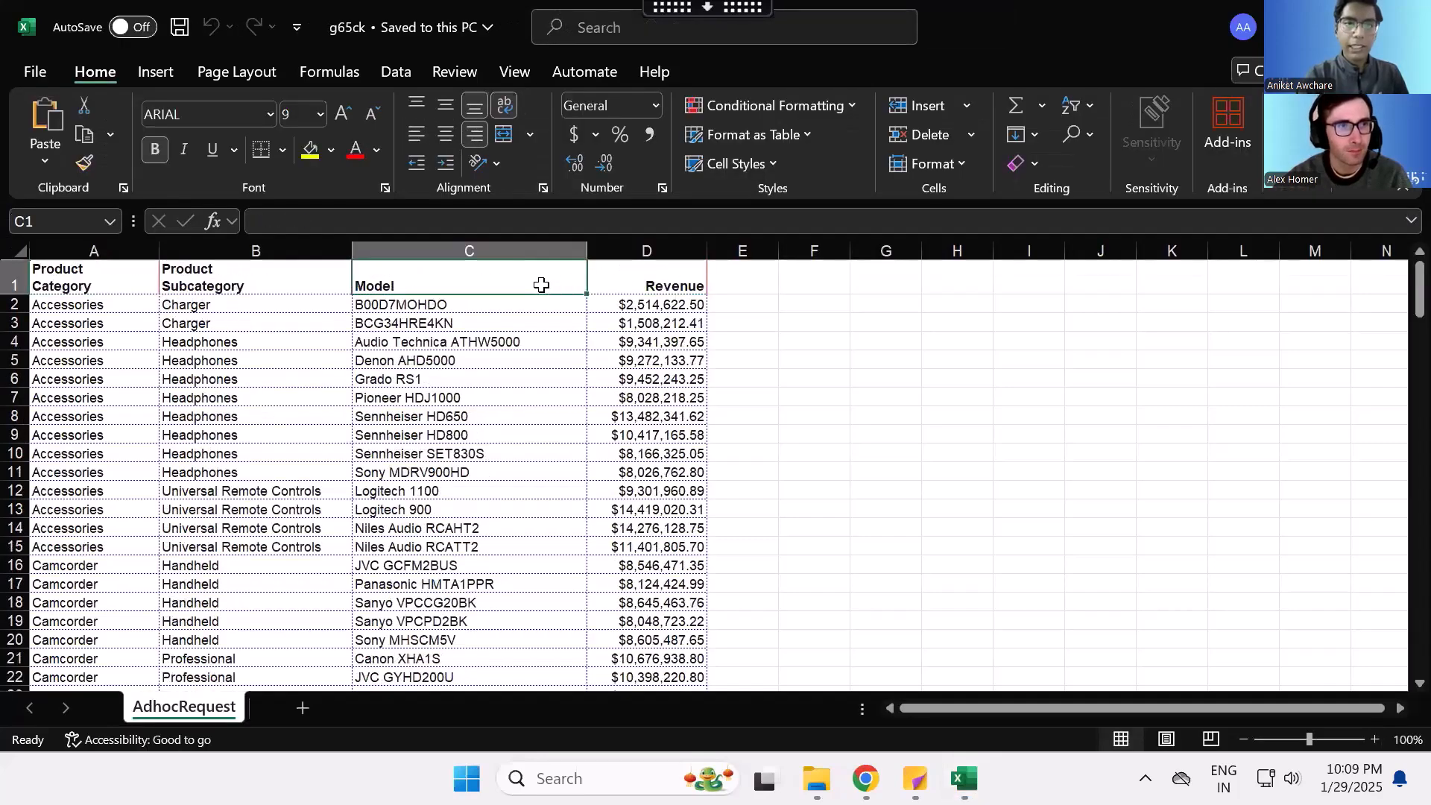
pyautogui.click(613, 390)
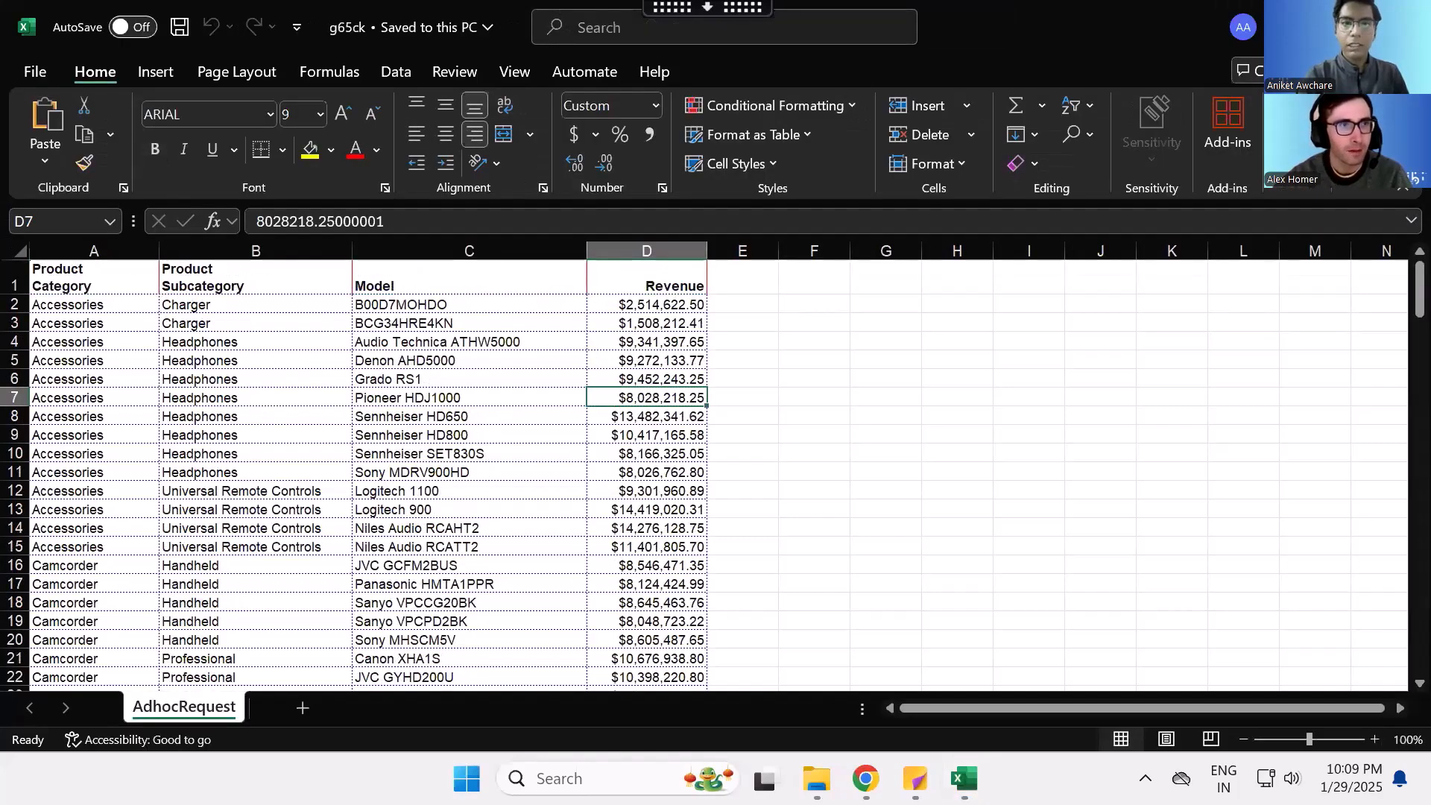
pyautogui.click(1407, 18)
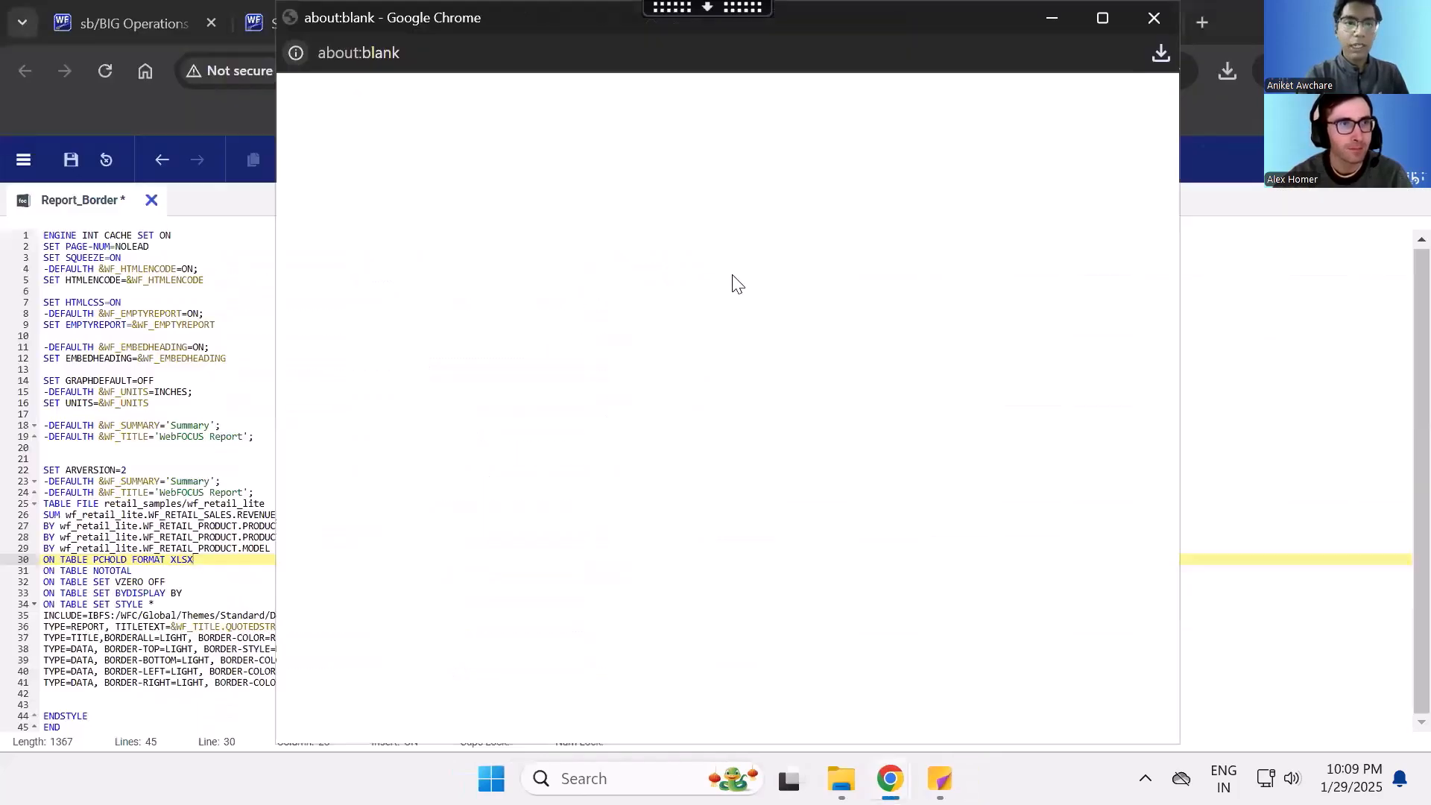
pyautogui.click(1152, 18)
# - Change the PCHOLD output format to PDF and run the report
pyautogui.doubleClick(181, 559)
pyautogui.write('PDF')
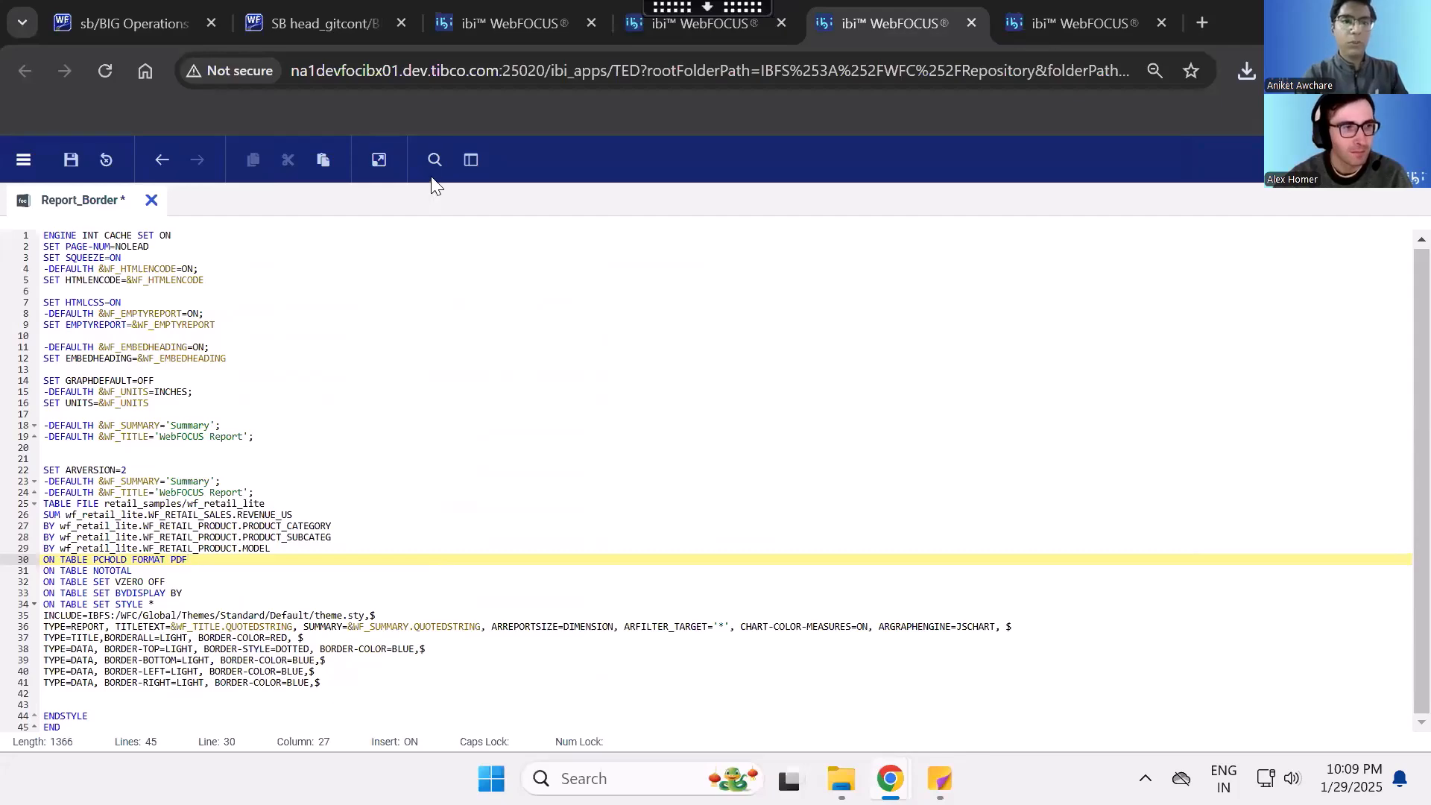
pyautogui.click(380, 158)
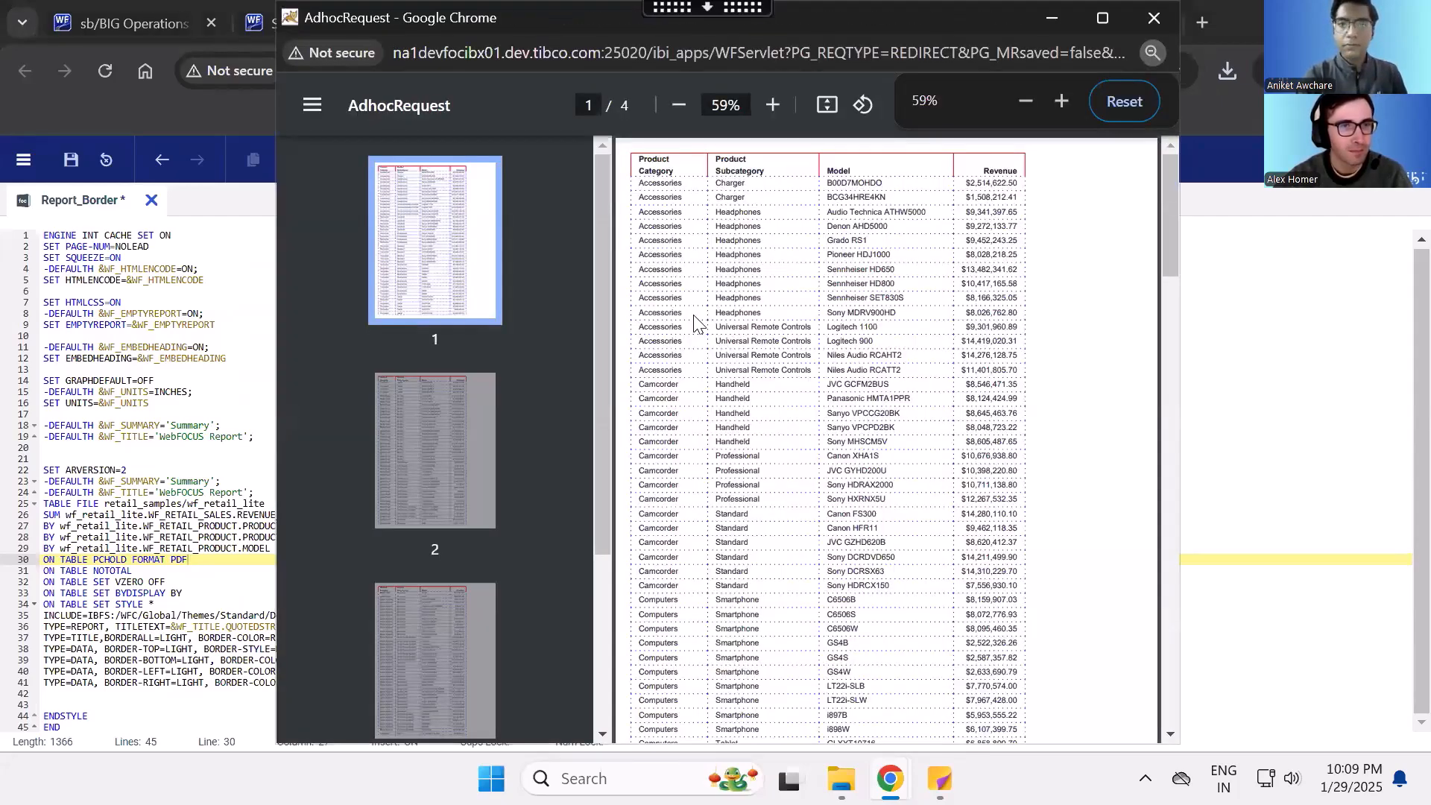
# - Check the title and data borders on pages 3 and 1 of the PDF output, and close it
pyautogui.moveTo(598, 227); pyautogui.dragTo(598, 405)
pyautogui.click(470, 393)
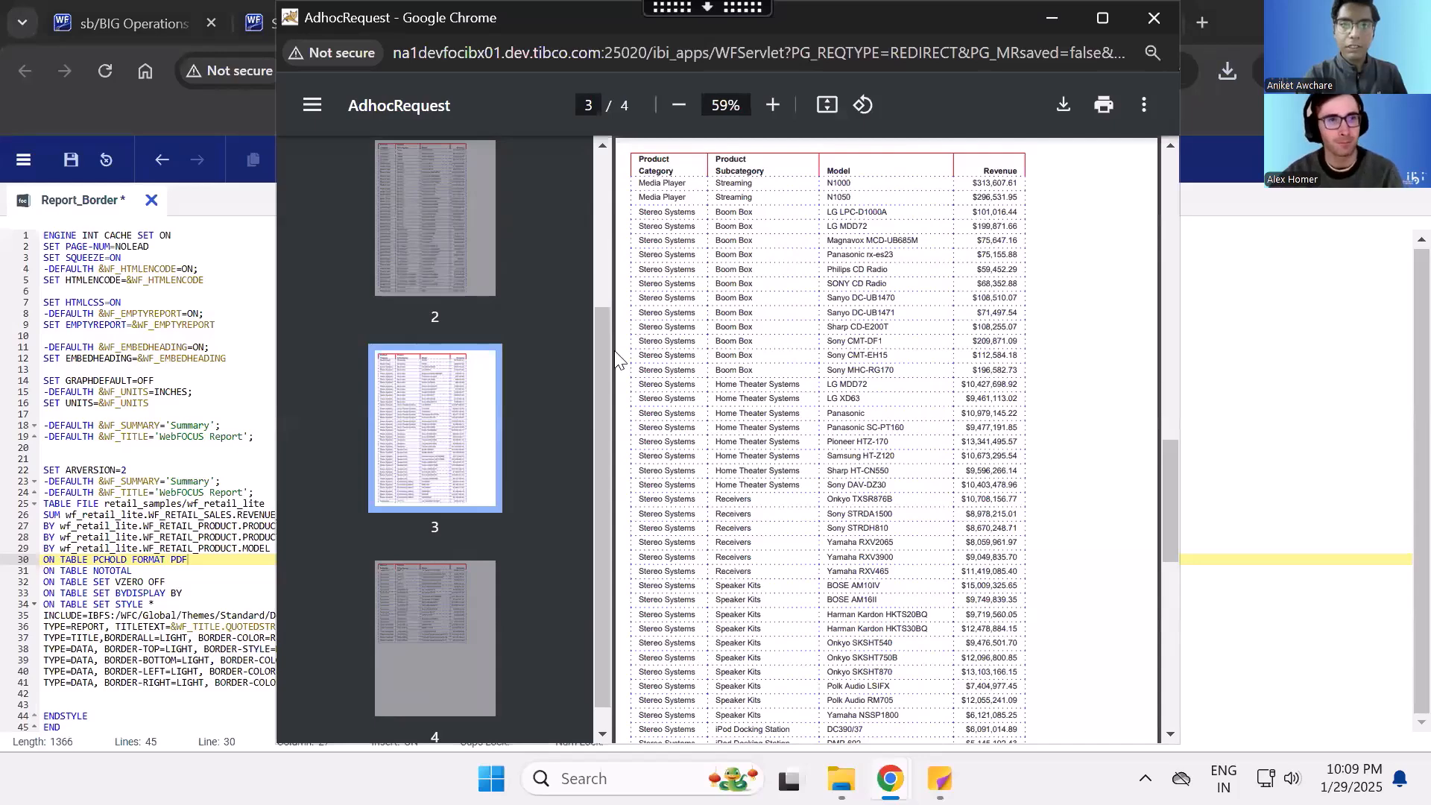
pyautogui.moveTo(607, 352); pyautogui.dragTo(602, 197)
pyautogui.click(492, 227)
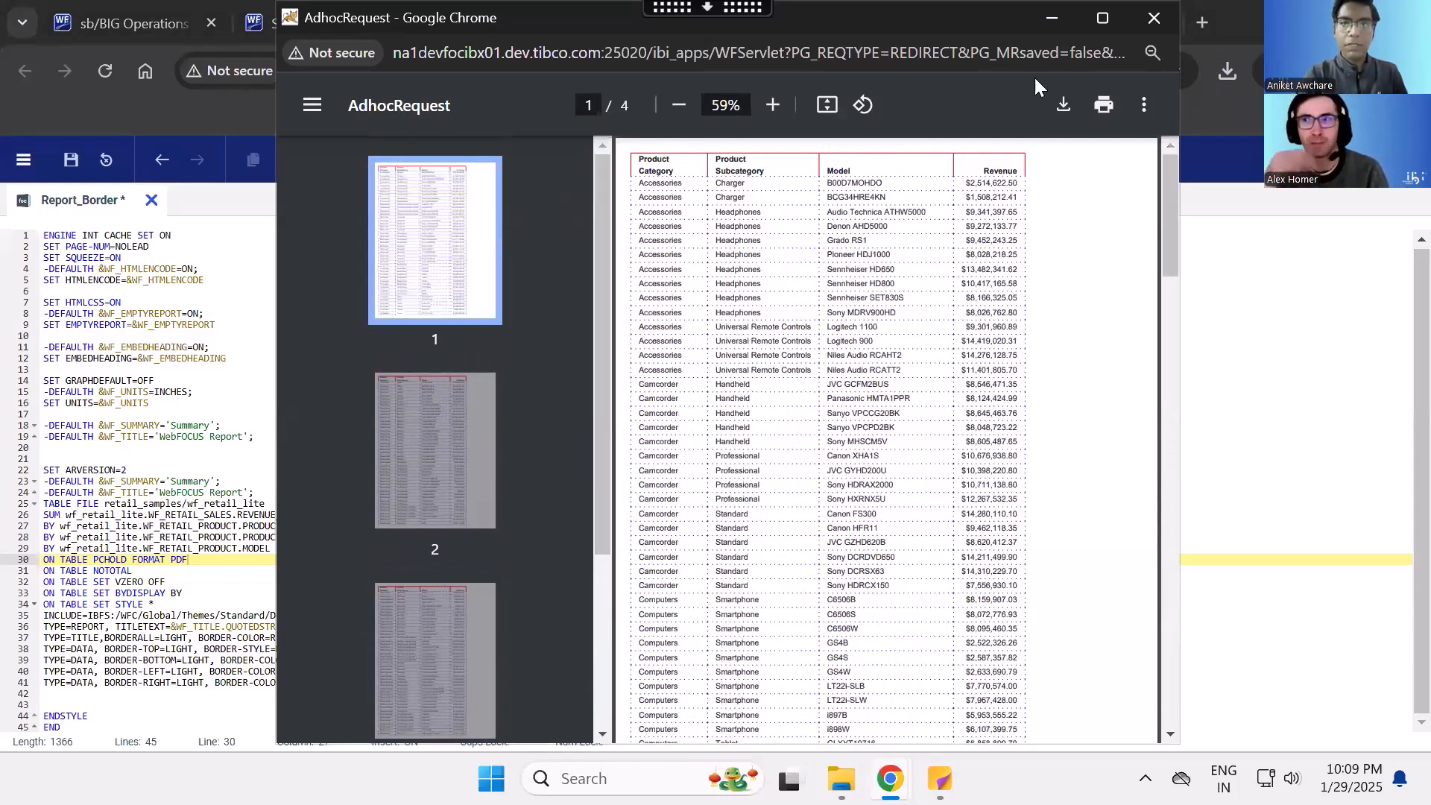
pyautogui.click(1153, 26)
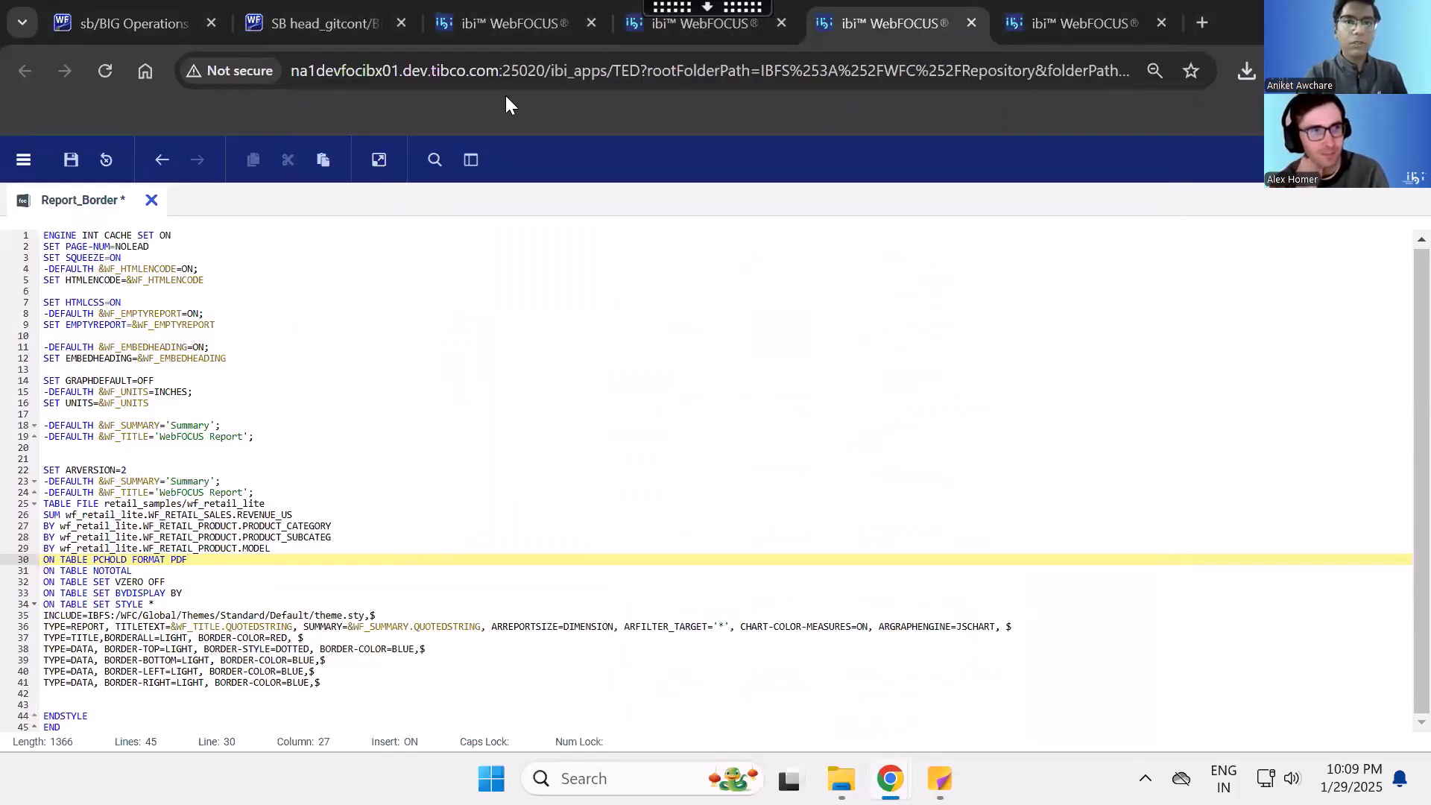
# - Close the Report_Border editor without saving, and open the Add IMage report from the VUG 2025 folder for editing
pyautogui.click(970, 24)
pyautogui.click(841, 208)
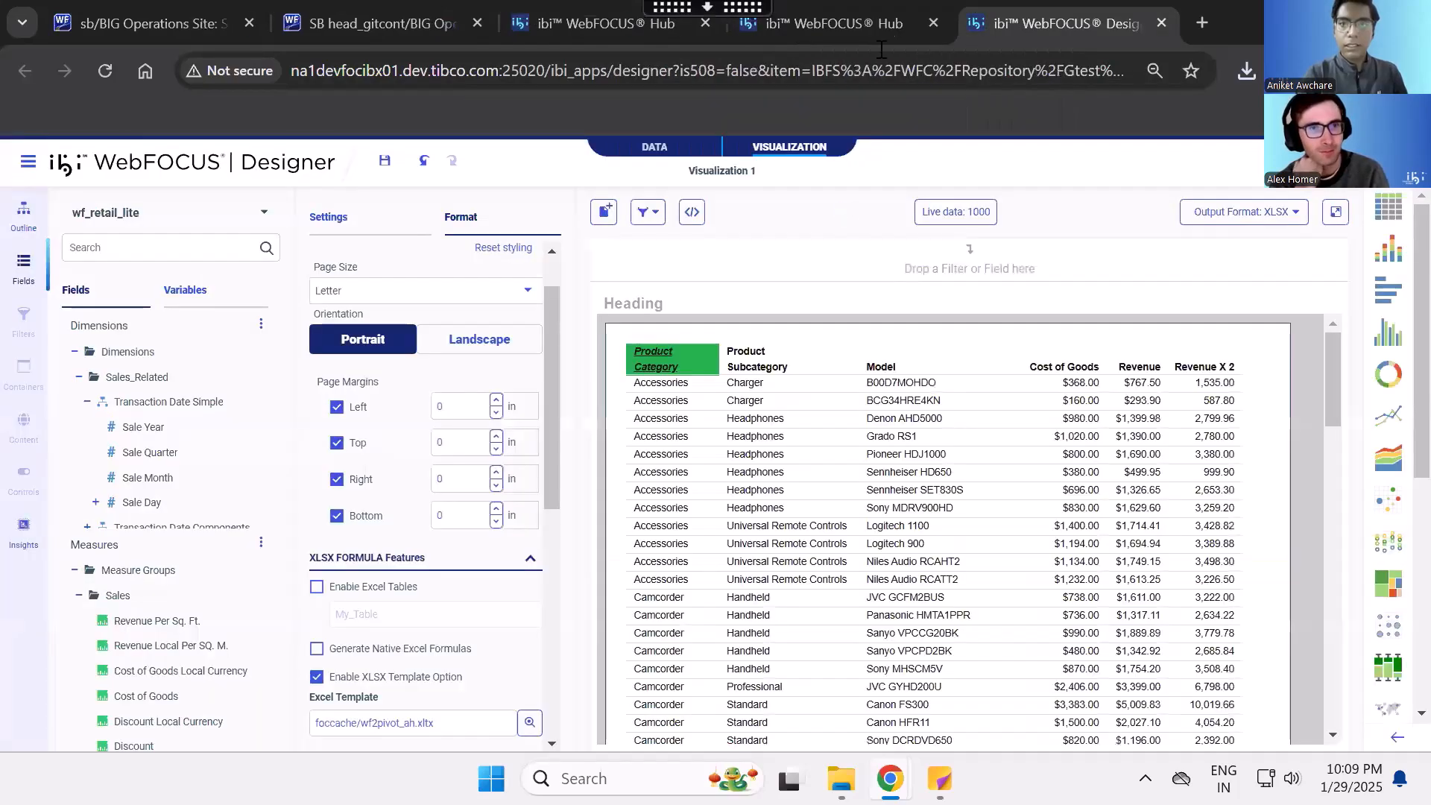
pyautogui.click(833, 23)
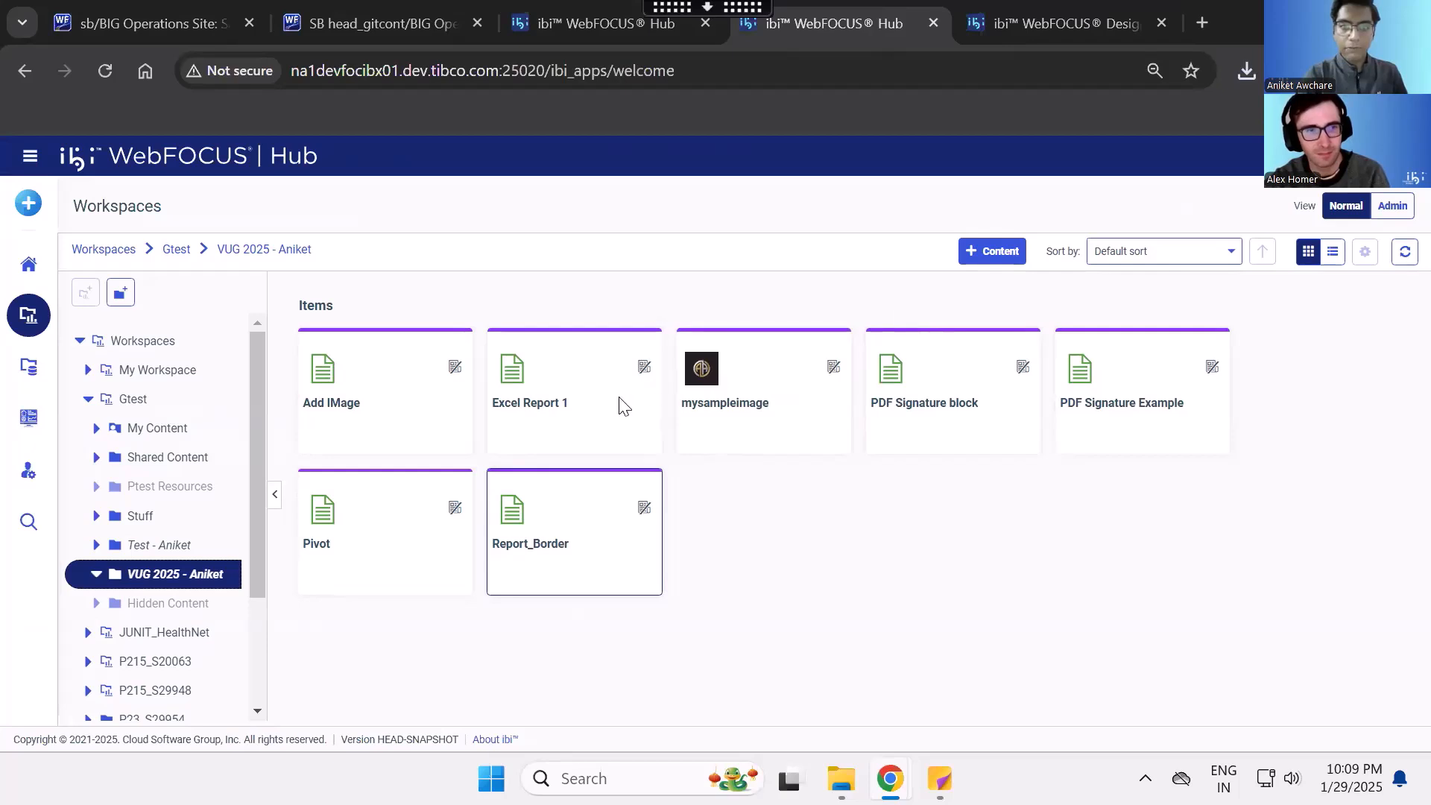
pyautogui.rightClick(380, 425)
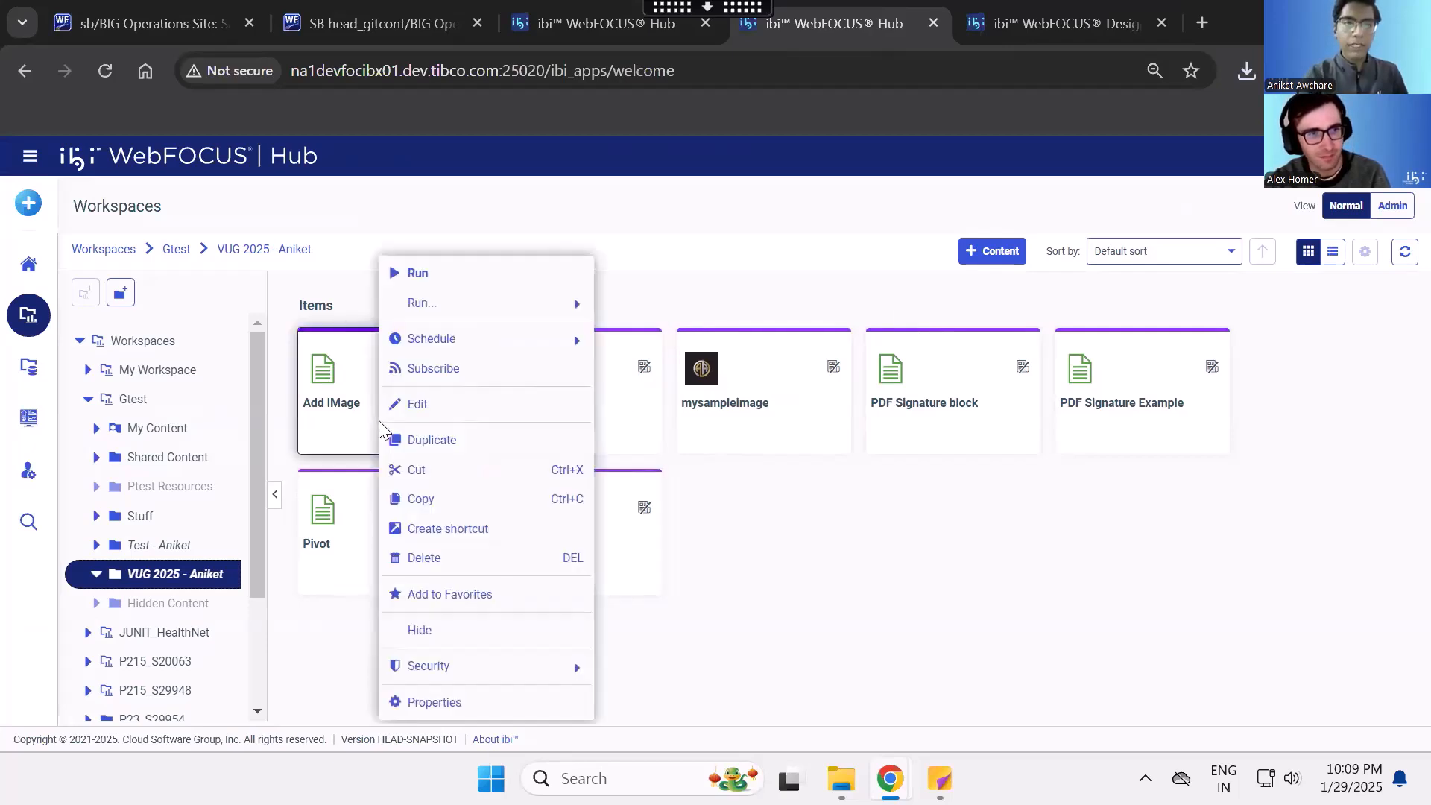
pyautogui.click(421, 407)
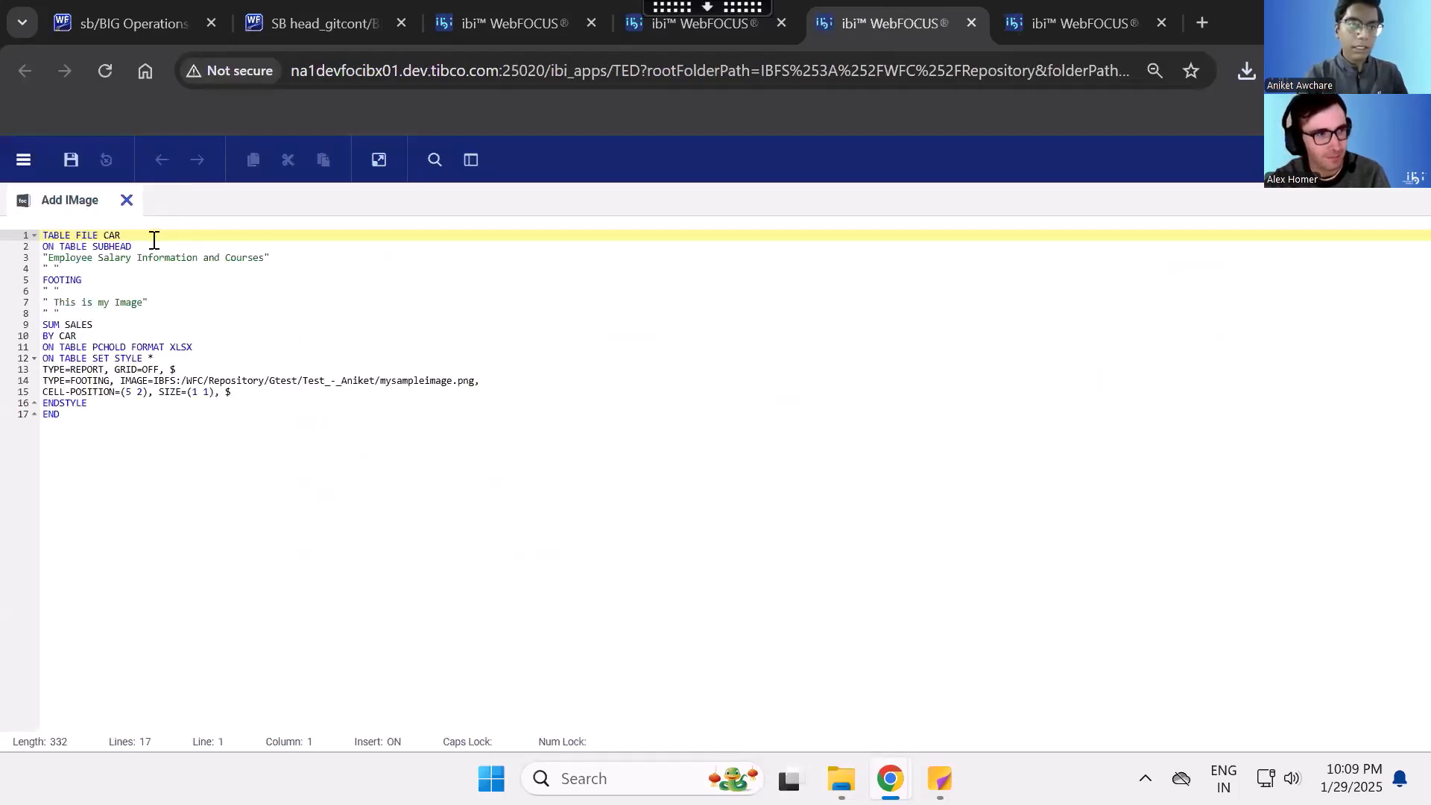
# - Replace the report's SUBHEAD text with "This is for the VUG 2025"
pyautogui.moveTo(153, 305); pyautogui.dragTo(33, 242)
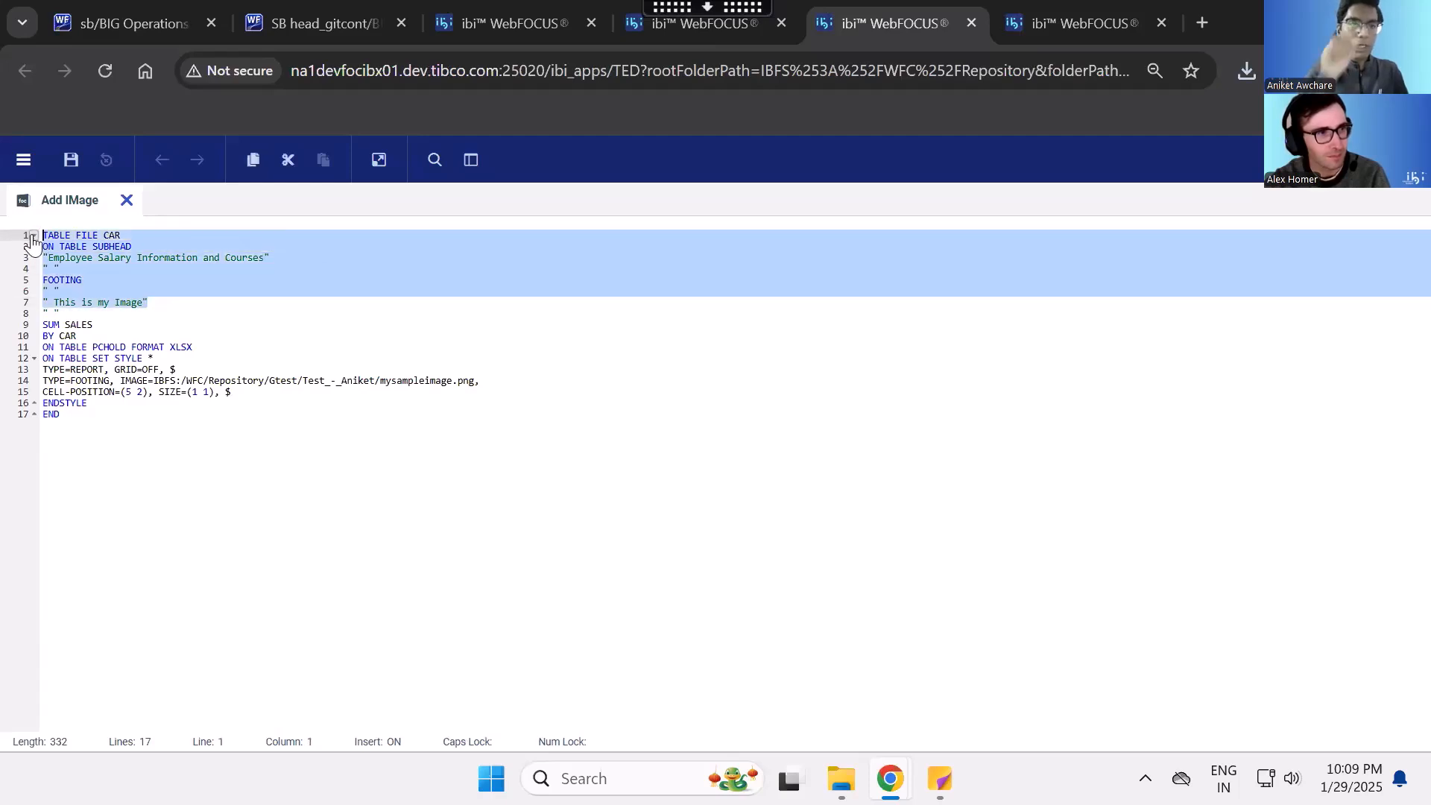
pyautogui.click(140, 245)
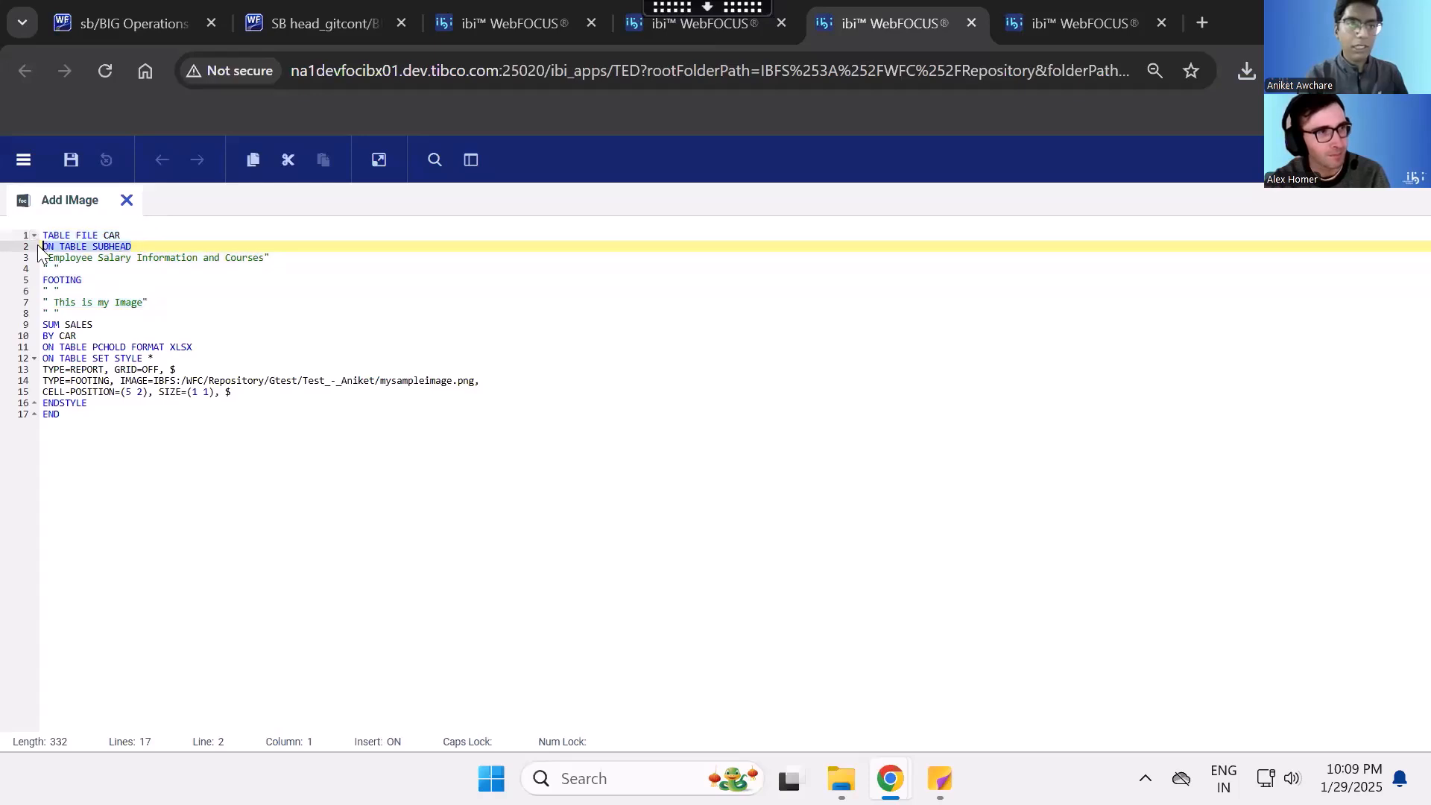
pyautogui.moveTo(275, 259)
pyautogui.mouseDown()
pyautogui.moveTo(41, 257)
pyautogui.moveTo(263, 258)
pyautogui.mouseUp()
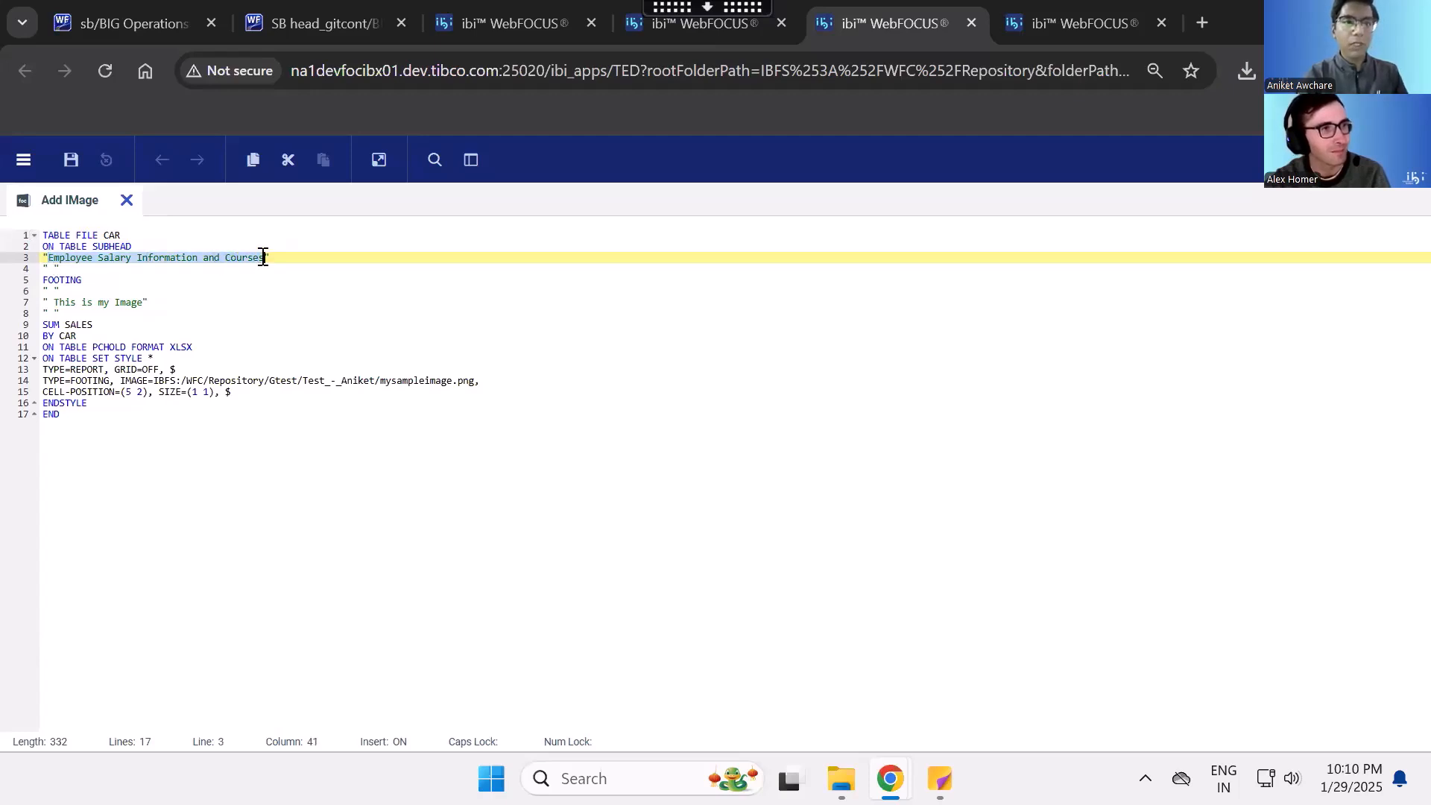
pyautogui.write('This is for ')
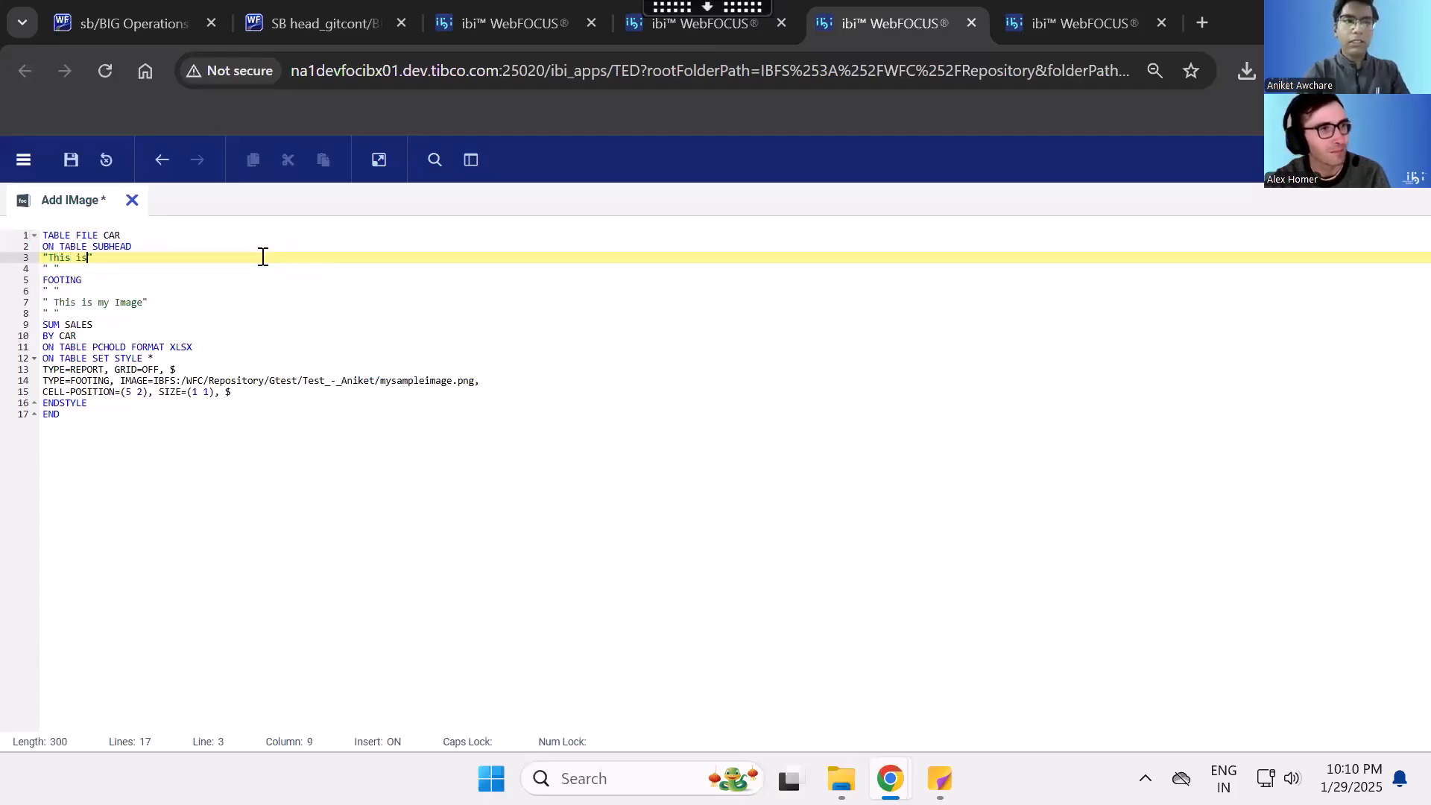
pyautogui.write('t')
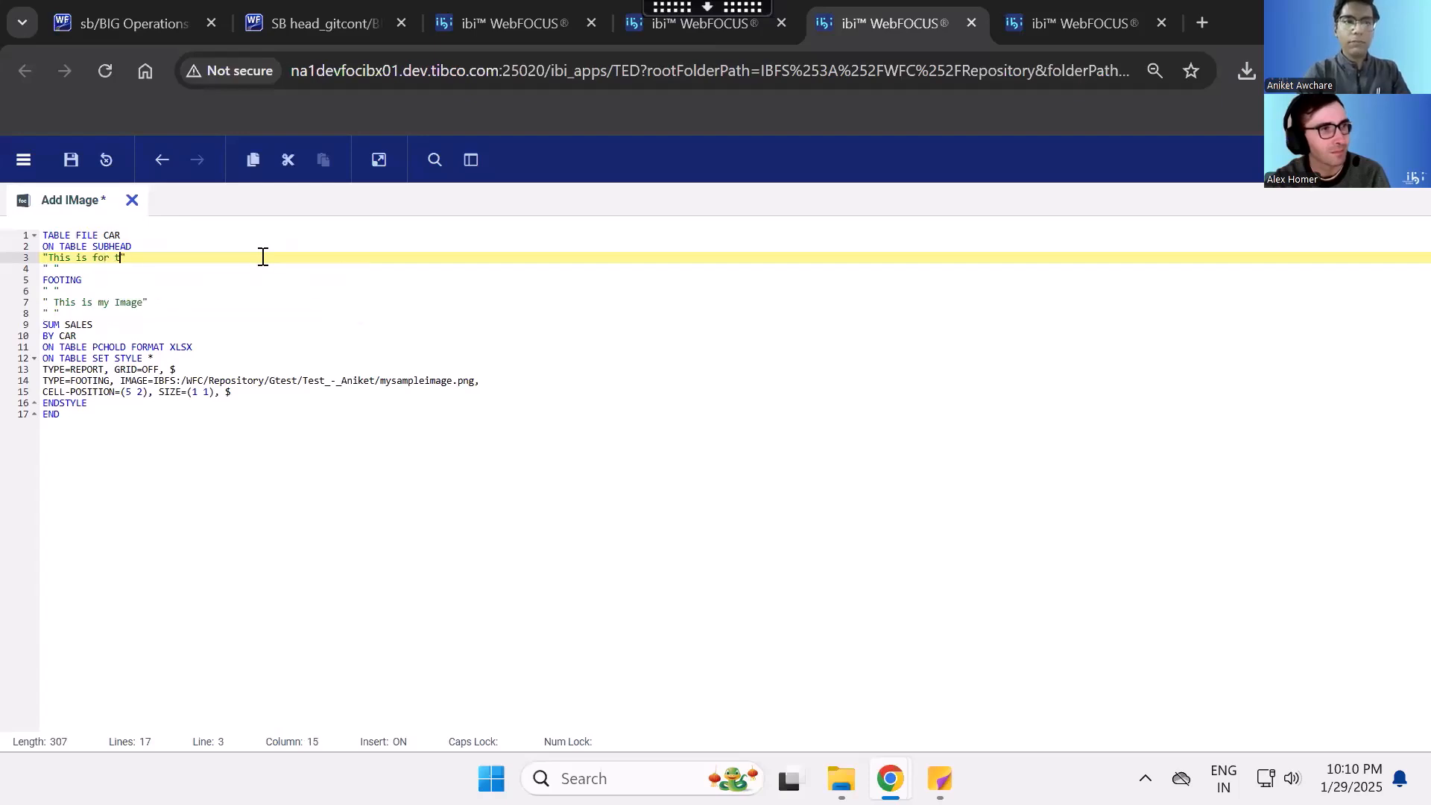
pyautogui.write('he VUG')
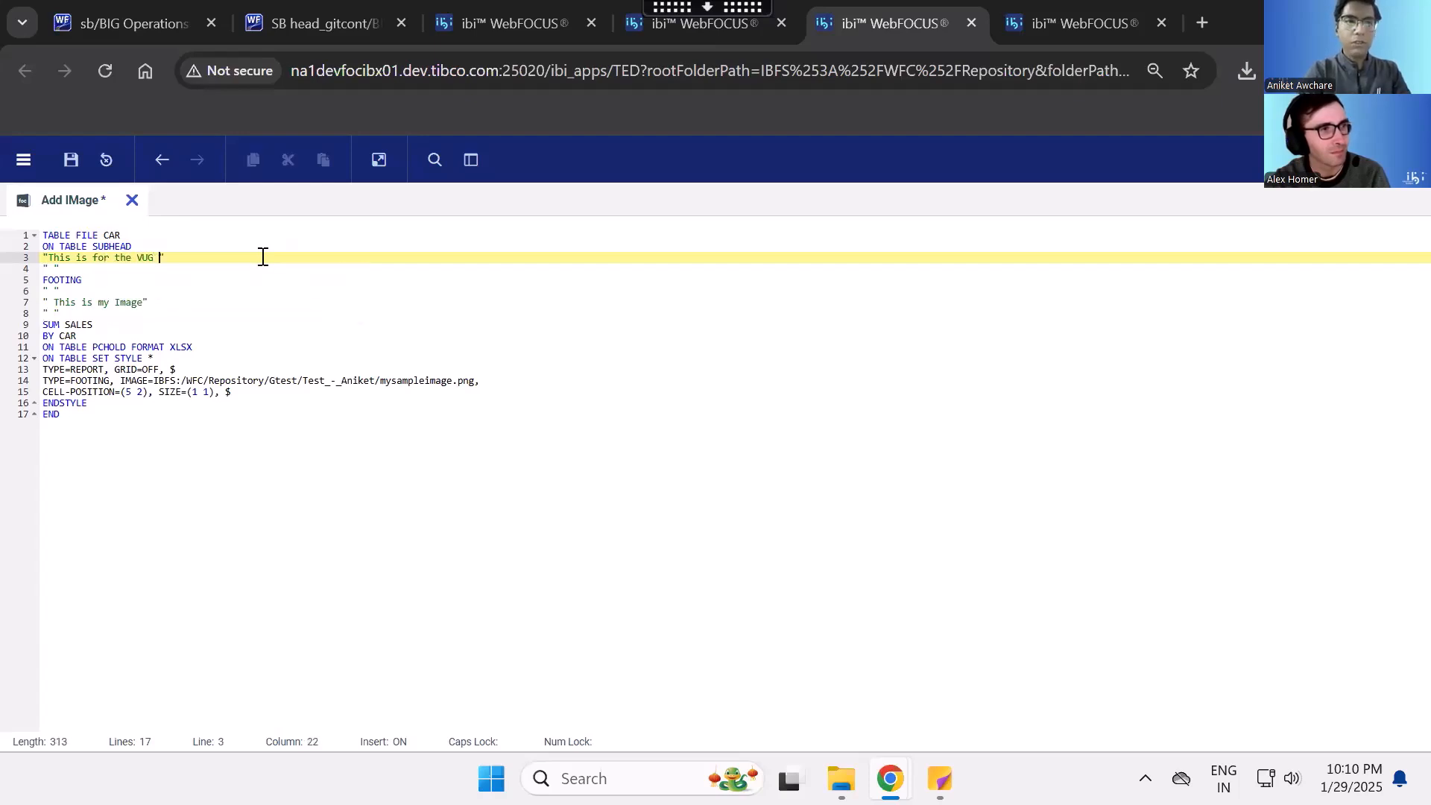
pyautogui.write(' 20')
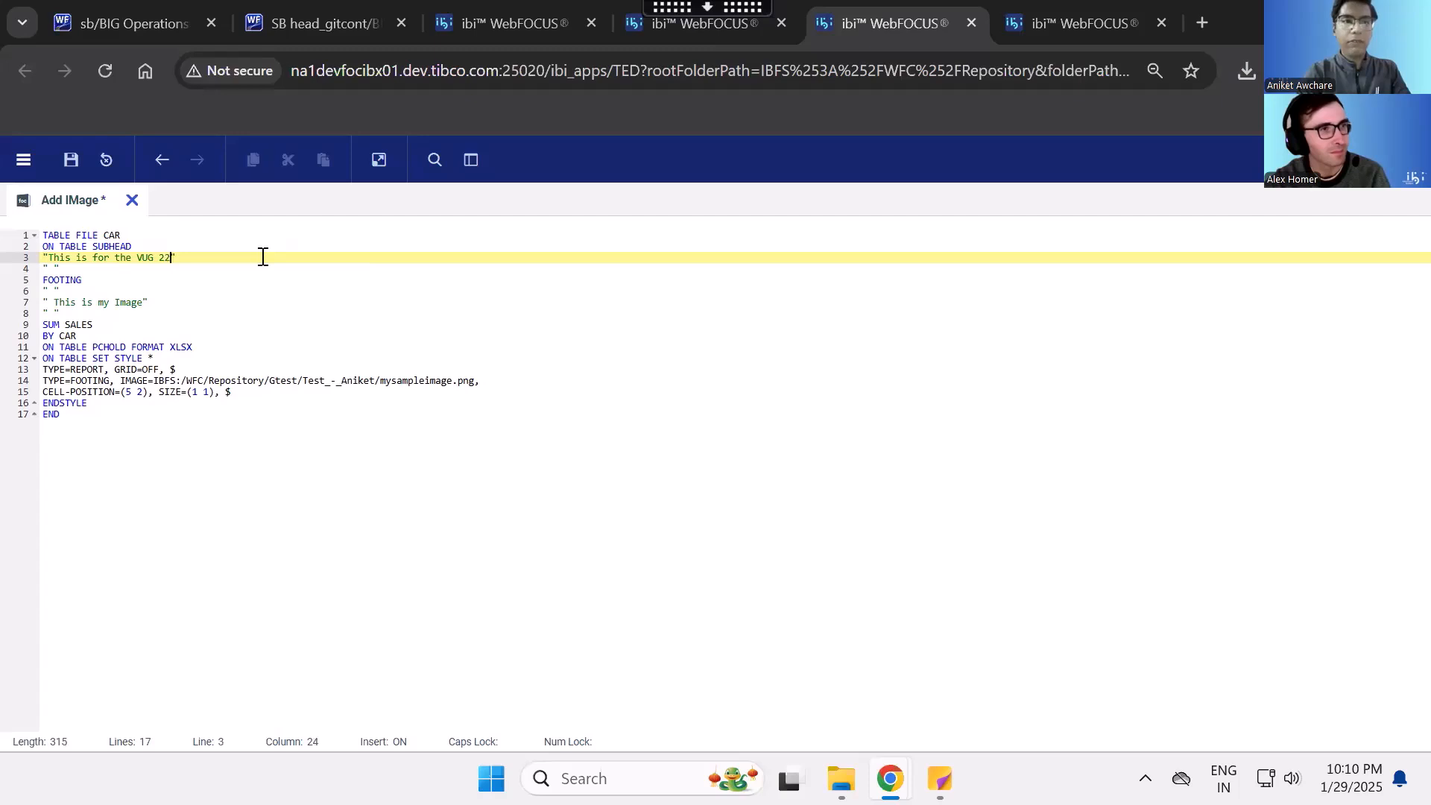
pyautogui.write('25')
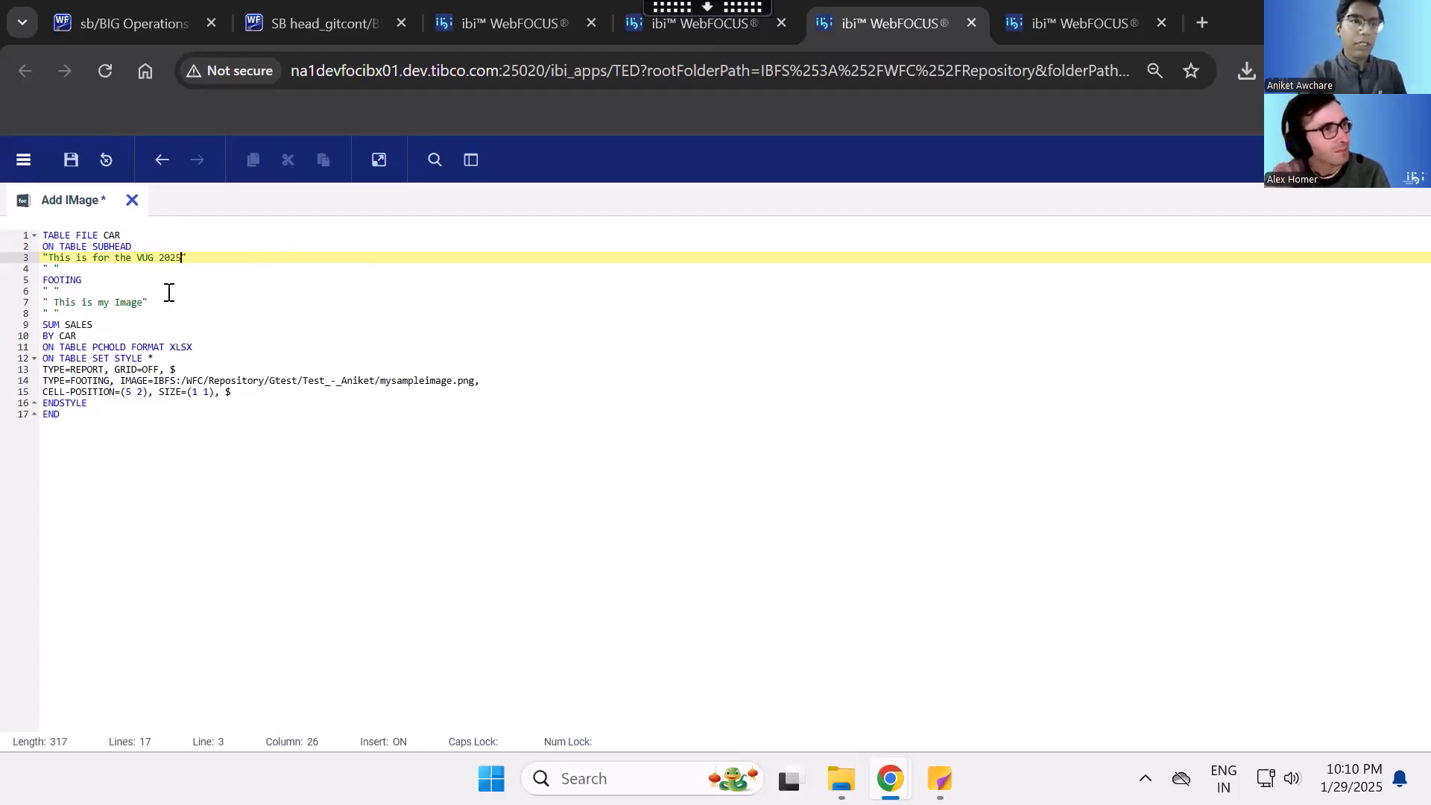
# - Review the footing text, the SUM and BY lines, the XLSX output format line and the footing image style lines in the report code
pyautogui.moveTo(144, 303); pyautogui.dragTo(54, 302)
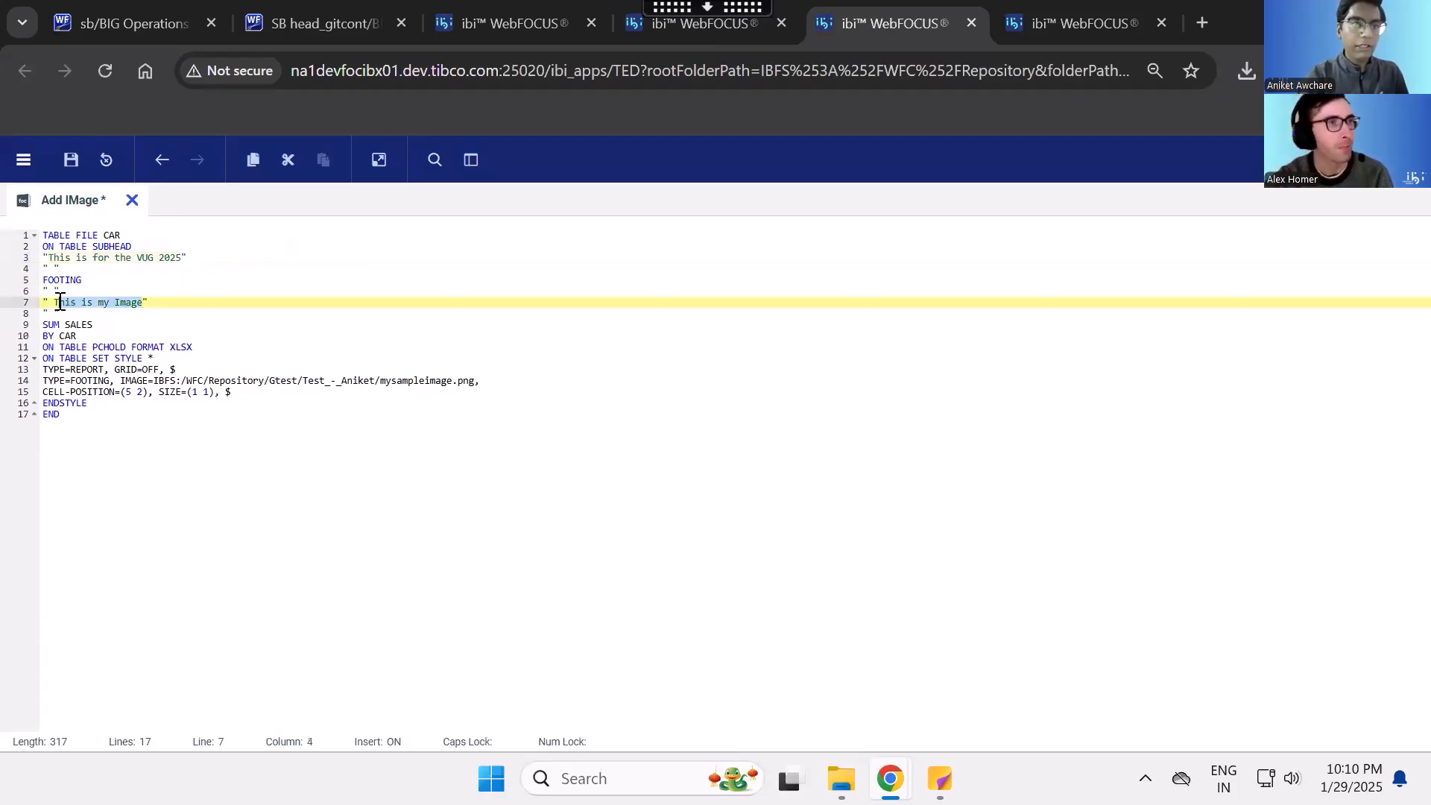
pyautogui.click(177, 299)
pyautogui.moveTo(105, 325); pyautogui.dragTo(41, 326)
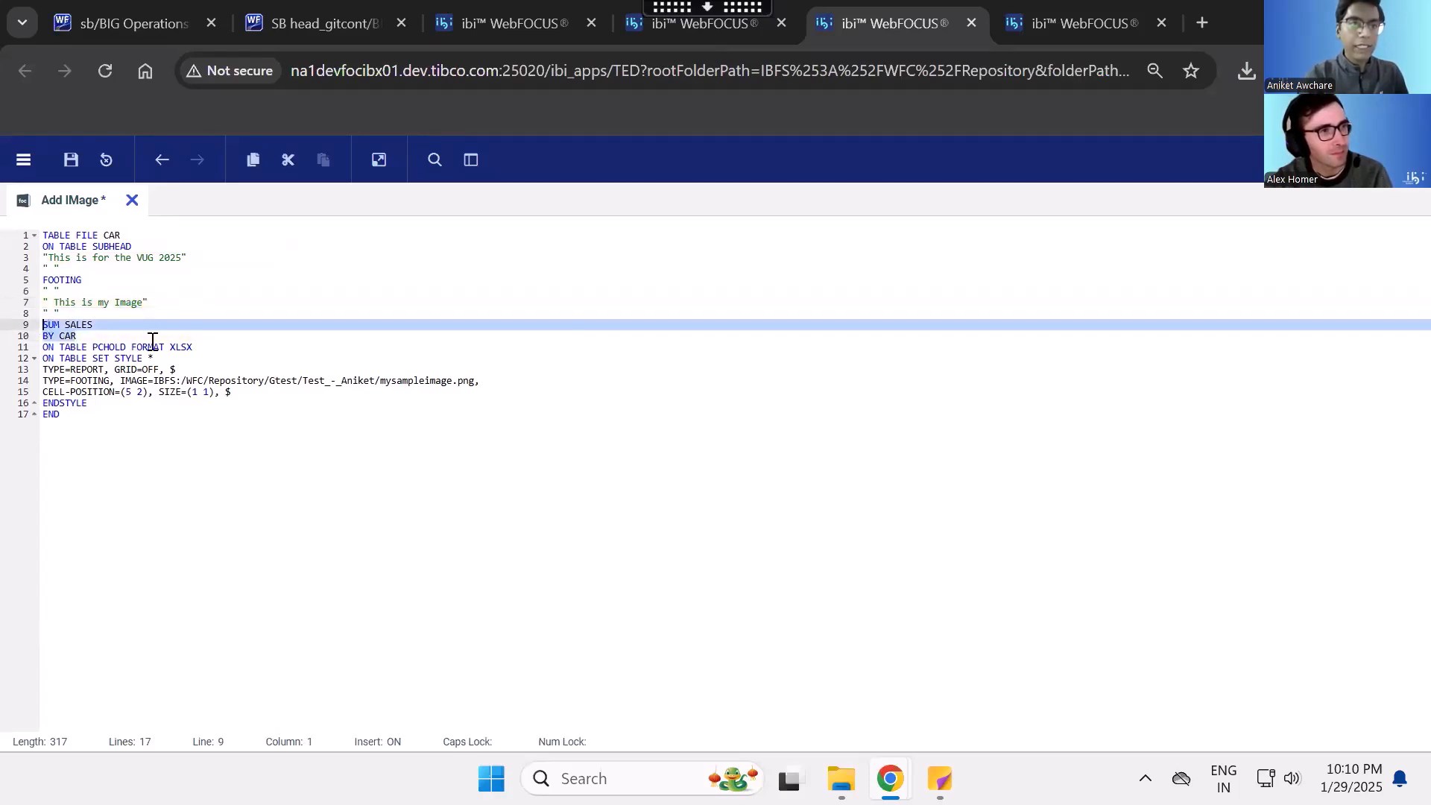
pyautogui.moveTo(216, 347); pyautogui.dragTo(43, 346)
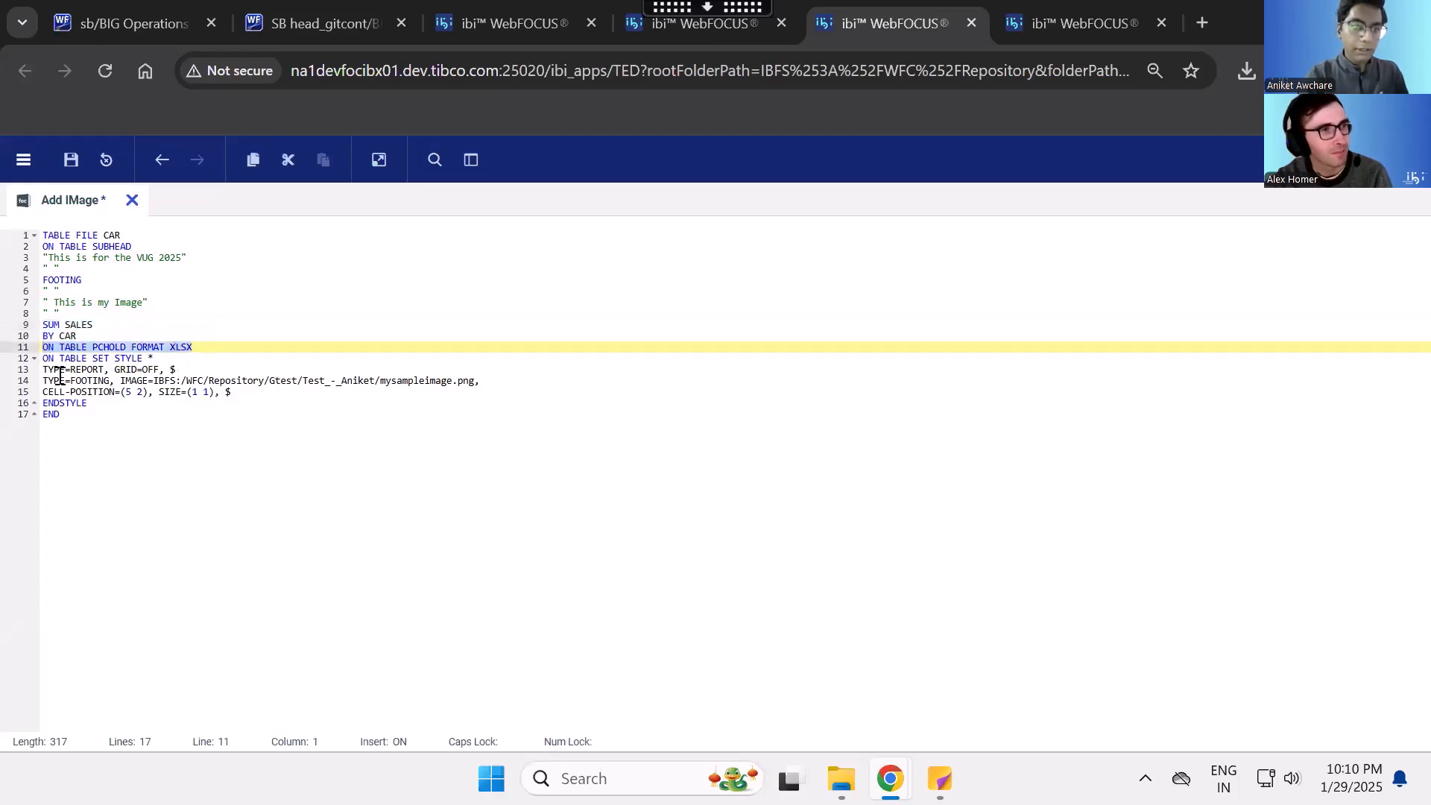
pyautogui.moveTo(44, 381); pyautogui.dragTo(242, 394)
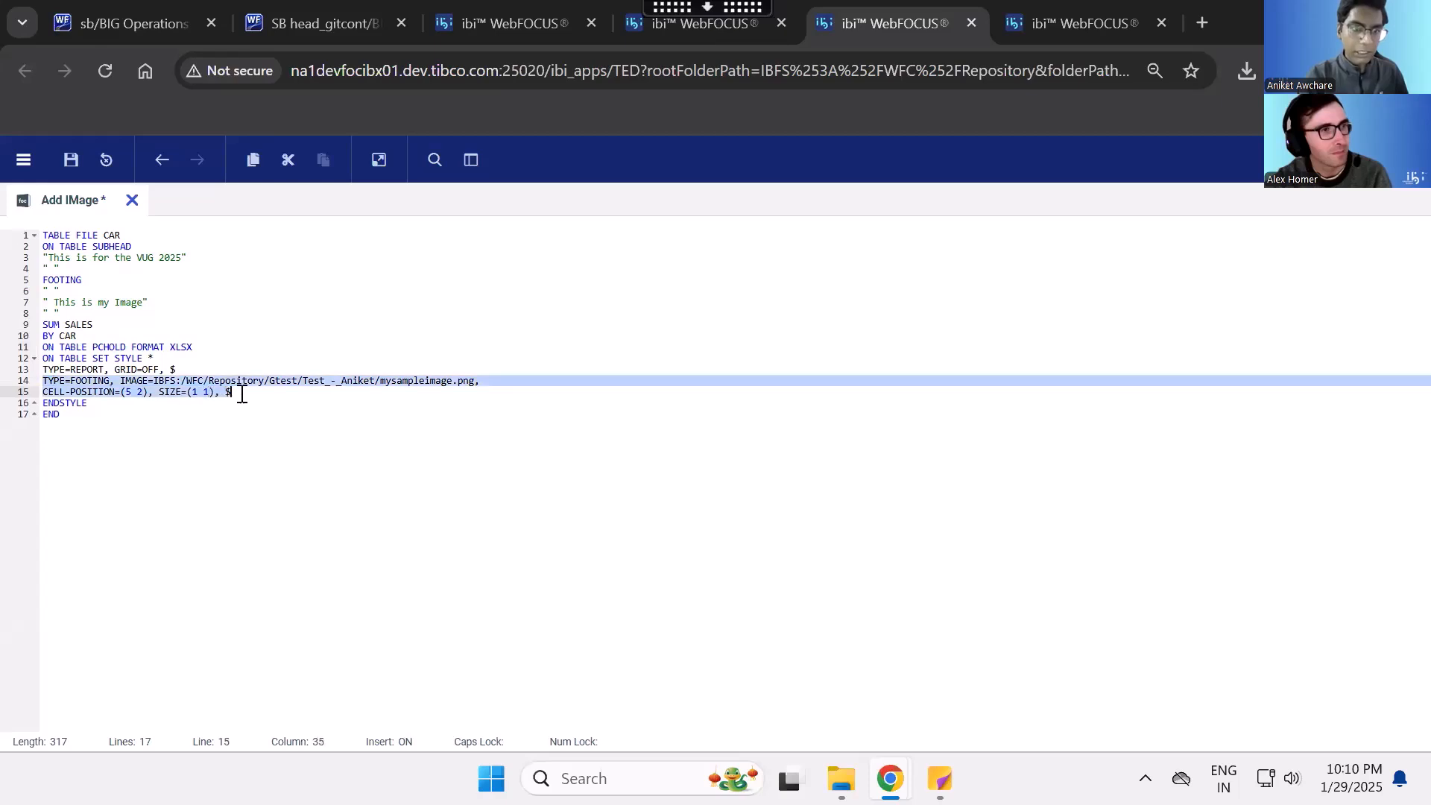
pyautogui.click(243, 393)
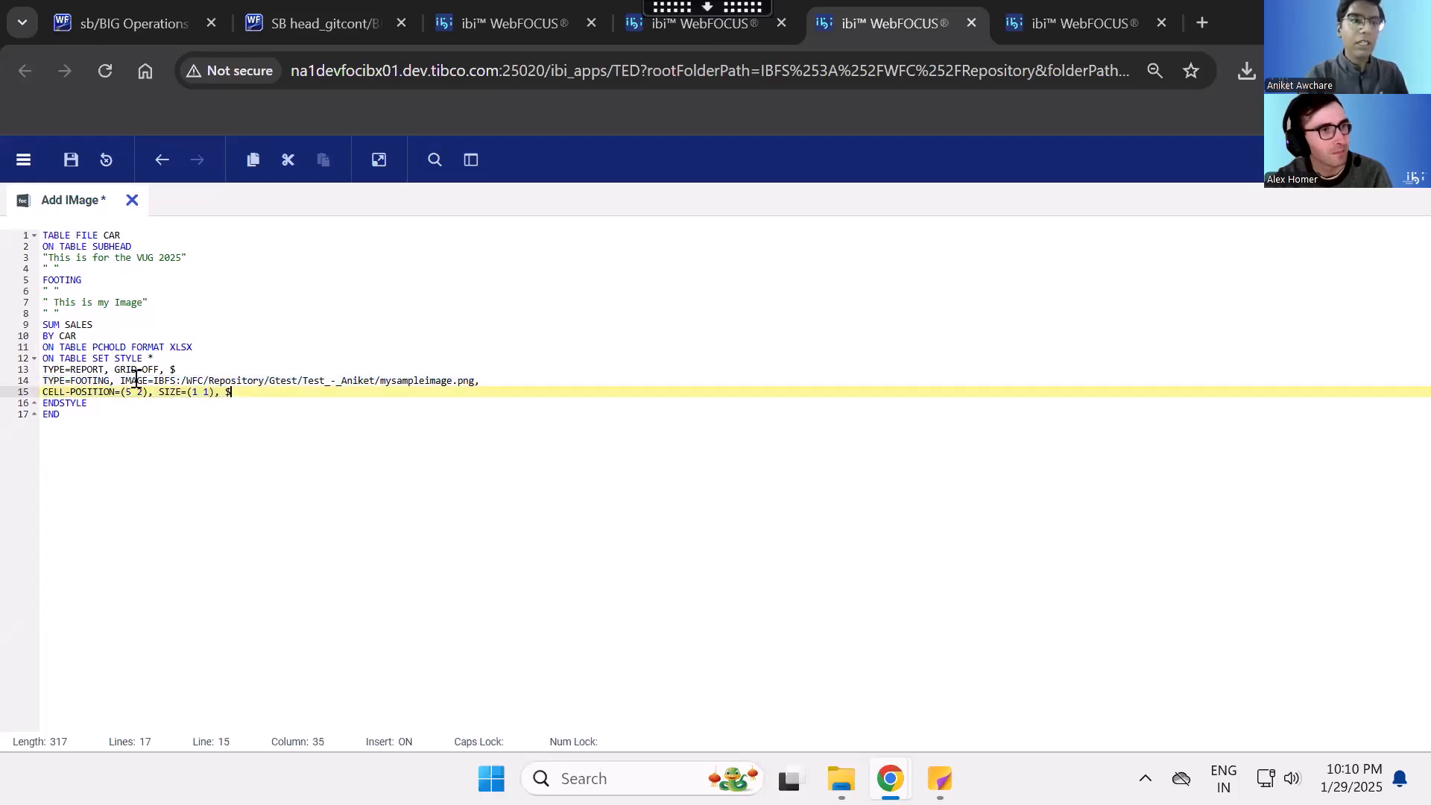
# - Examine the footing's IMAGE path and compare its mysampleimage file name with the image item in the VUG 2025 folder
pyautogui.doubleClick(90, 378)
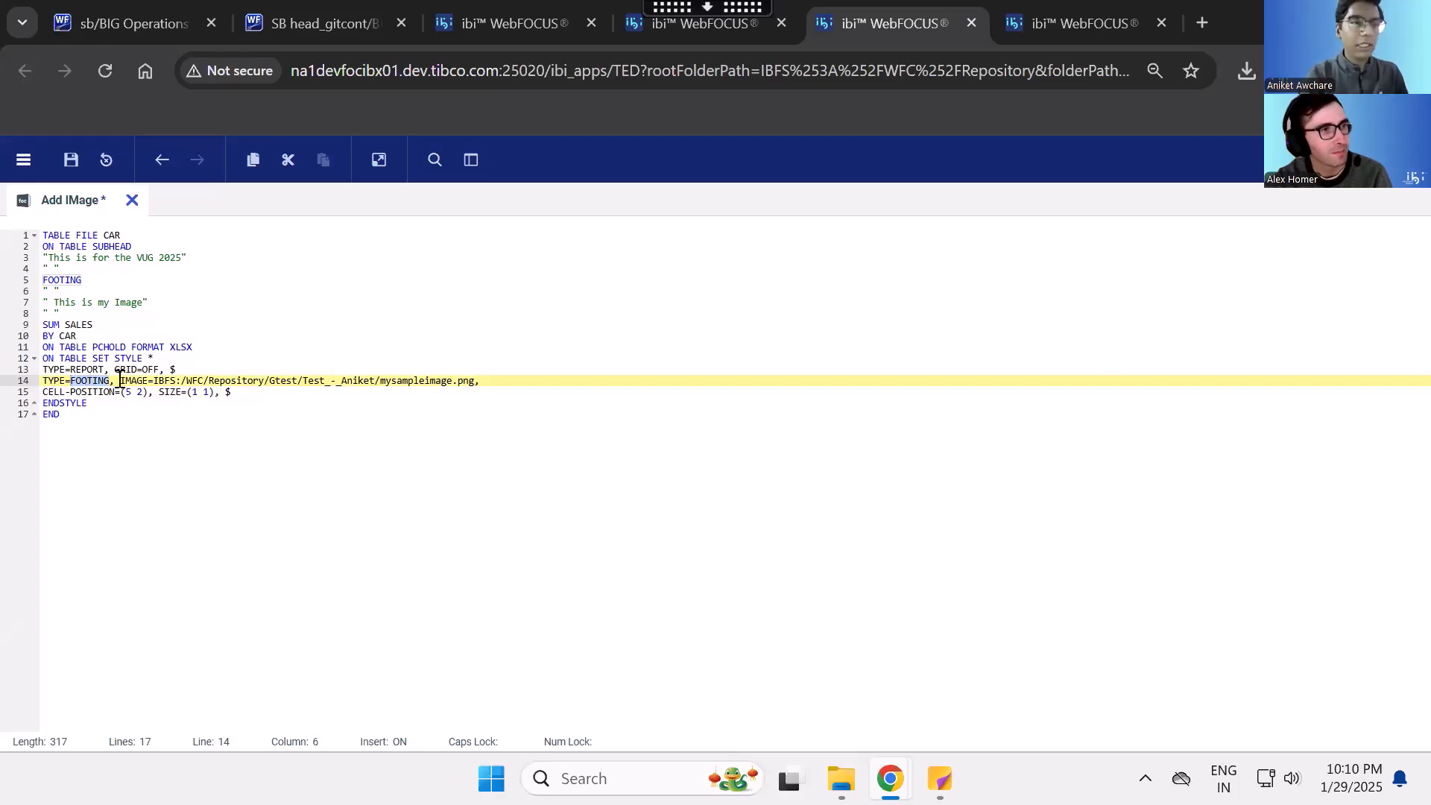
pyautogui.moveTo(122, 380); pyautogui.dragTo(458, 382)
pyautogui.click(164, 381)
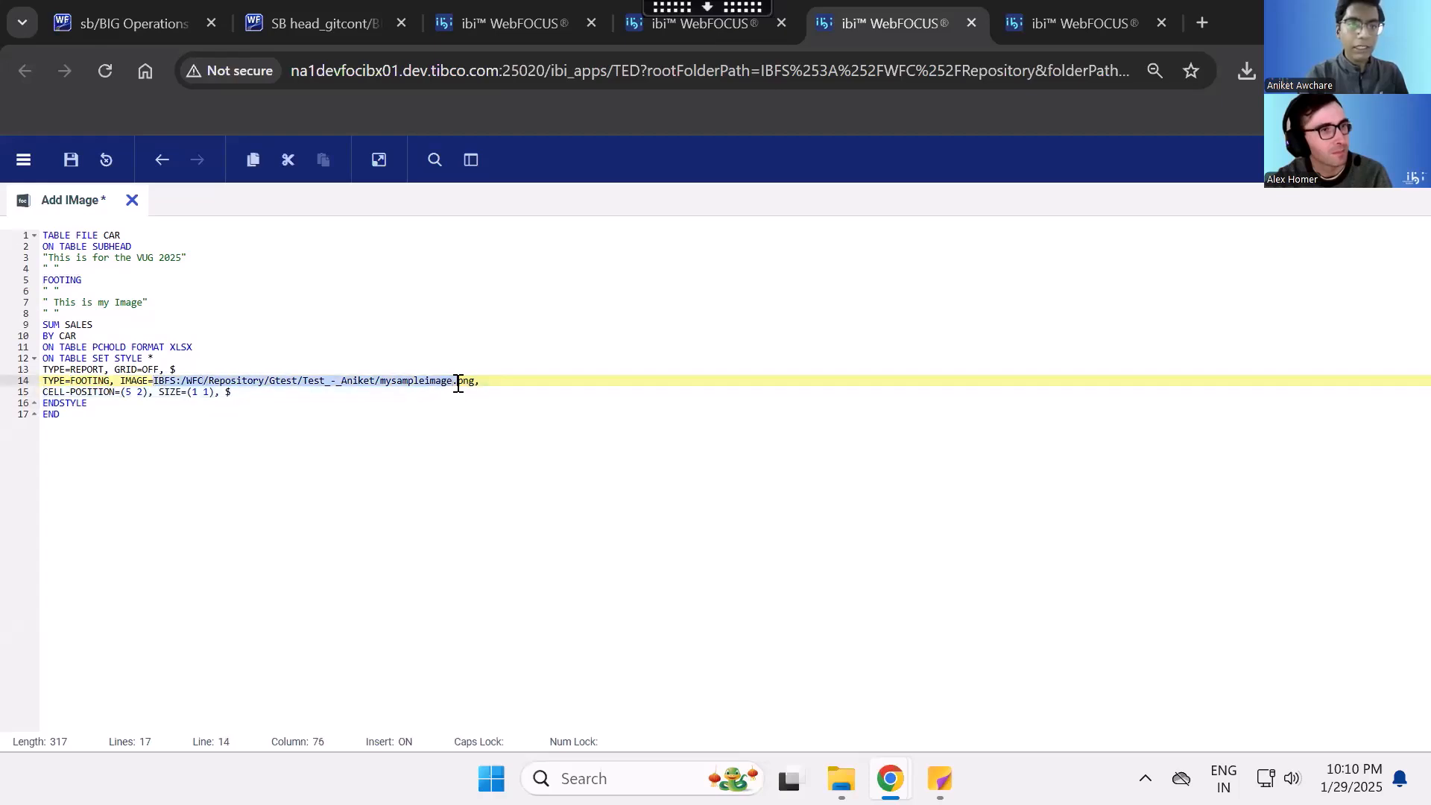
pyautogui.click(699, 30)
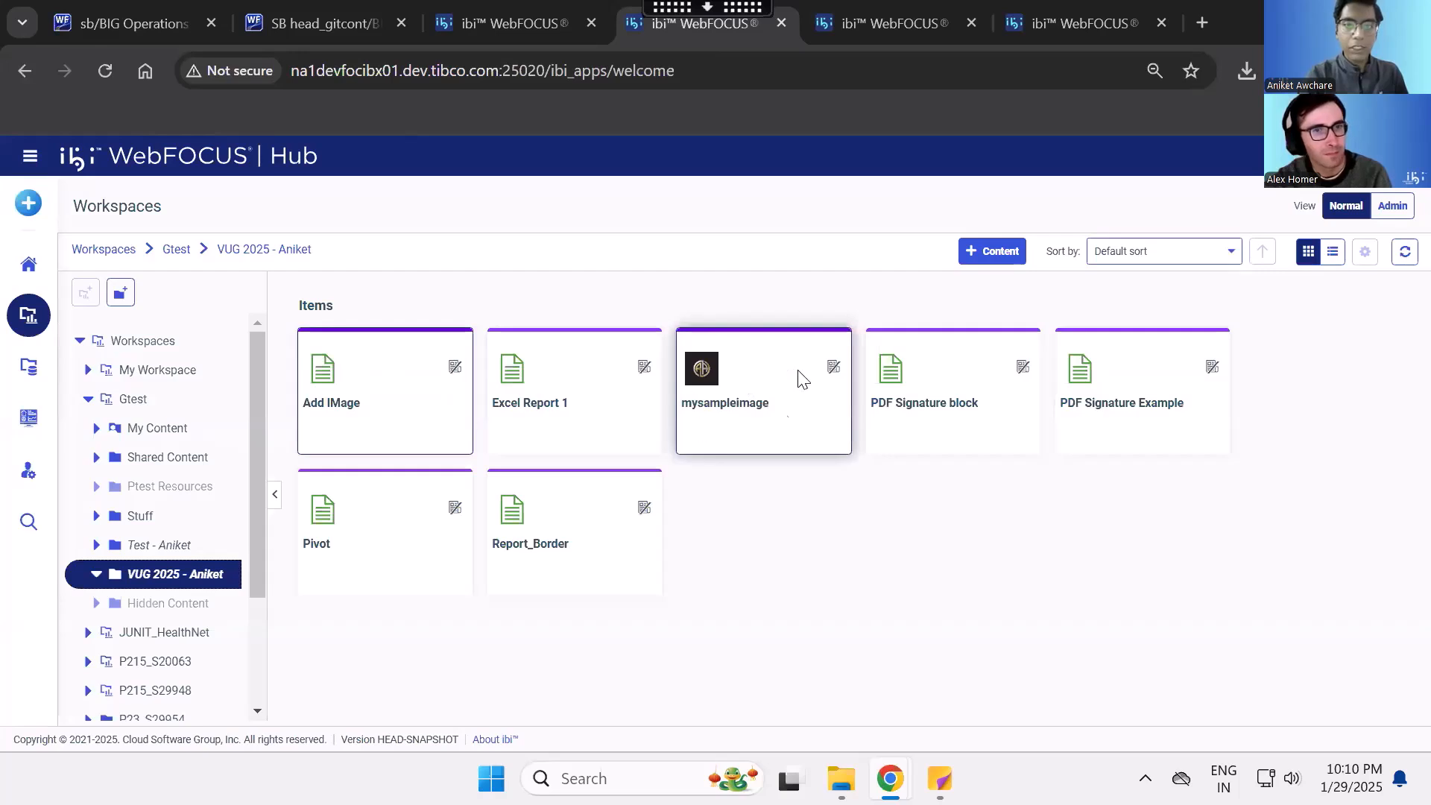
pyautogui.click(876, 9)
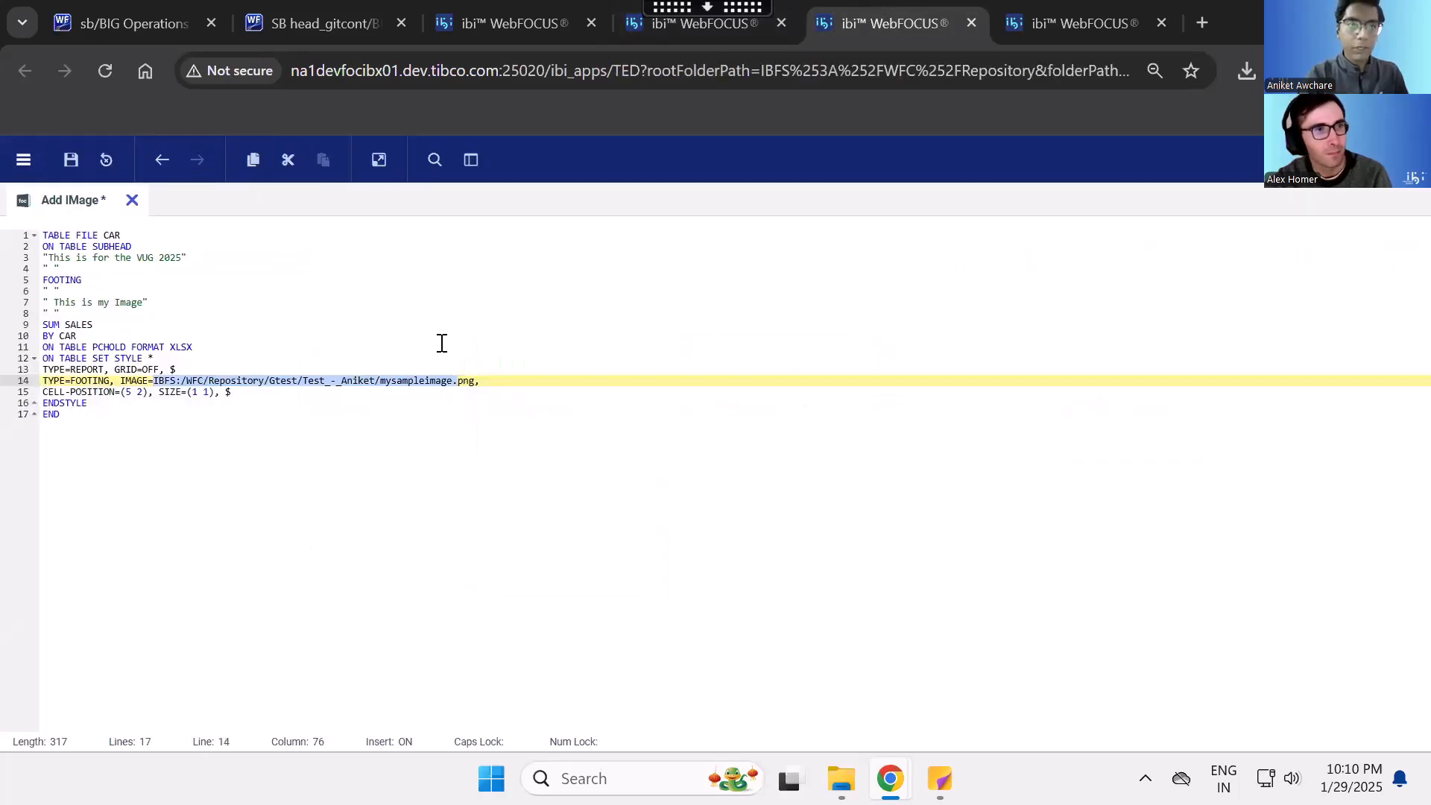
pyautogui.click(382, 382)
pyautogui.moveTo(381, 382); pyautogui.dragTo(460, 381)
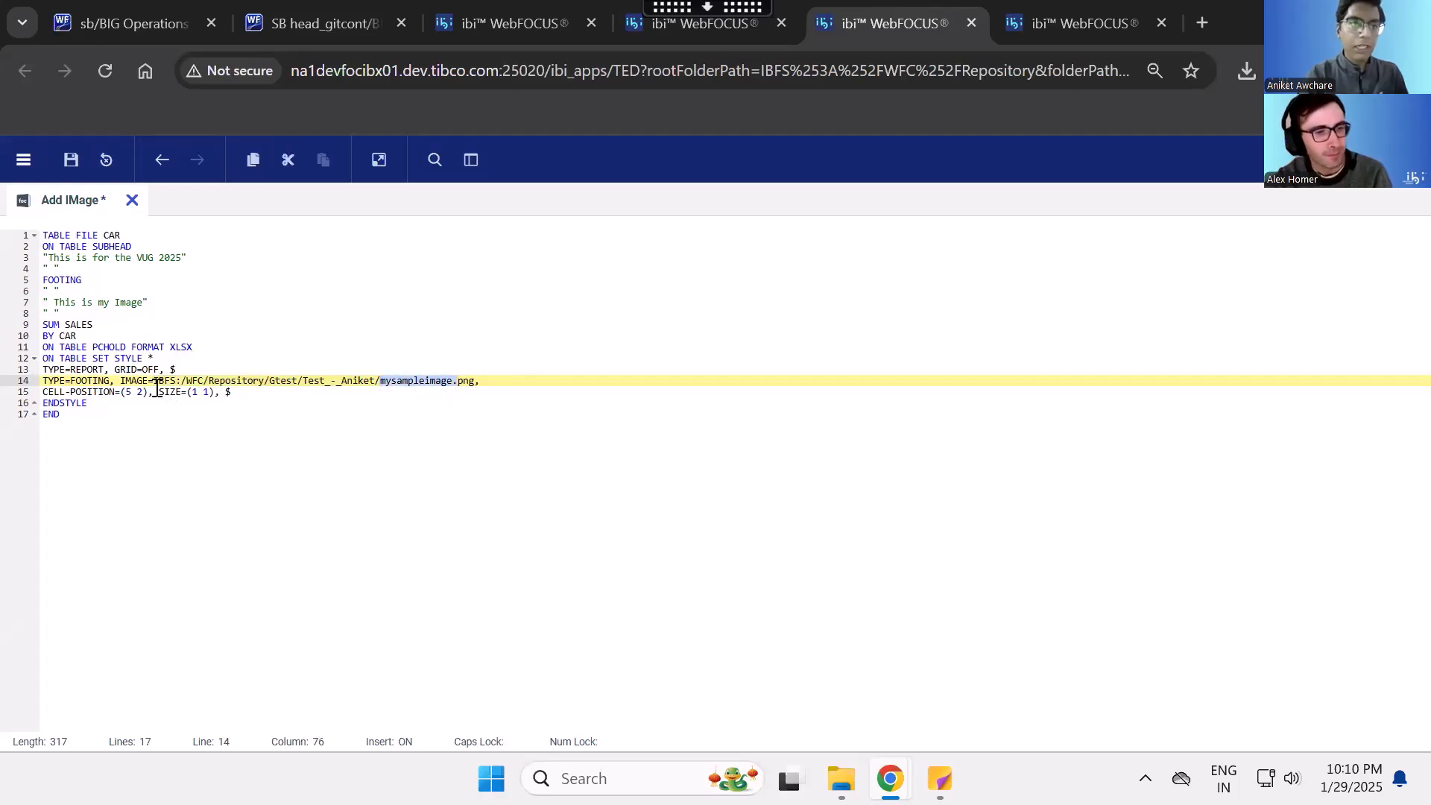
# - Inspect the CELL-POSITION row and column values of the footing image
pyautogui.click(240, 394)
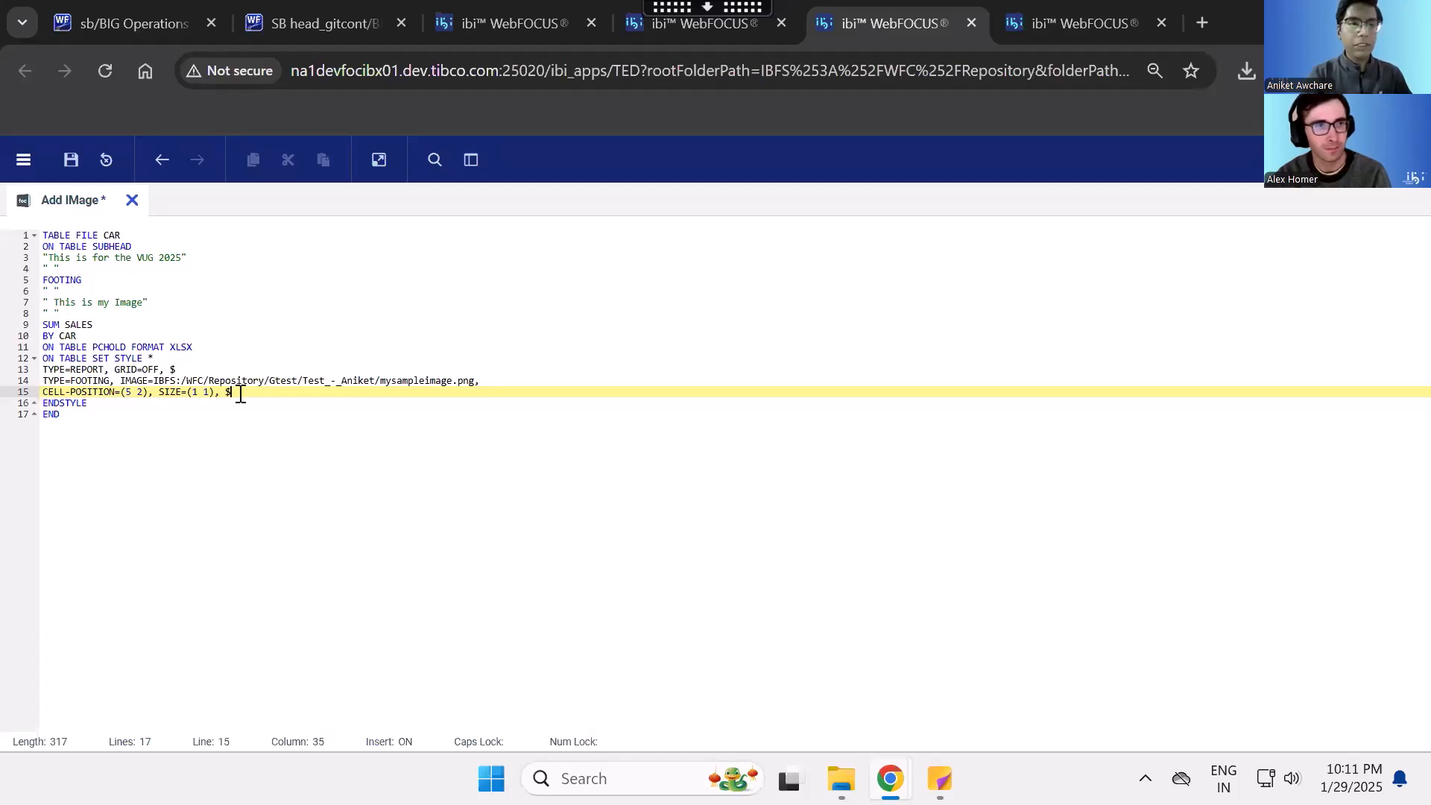
pyautogui.moveTo(123, 392); pyautogui.dragTo(143, 393)
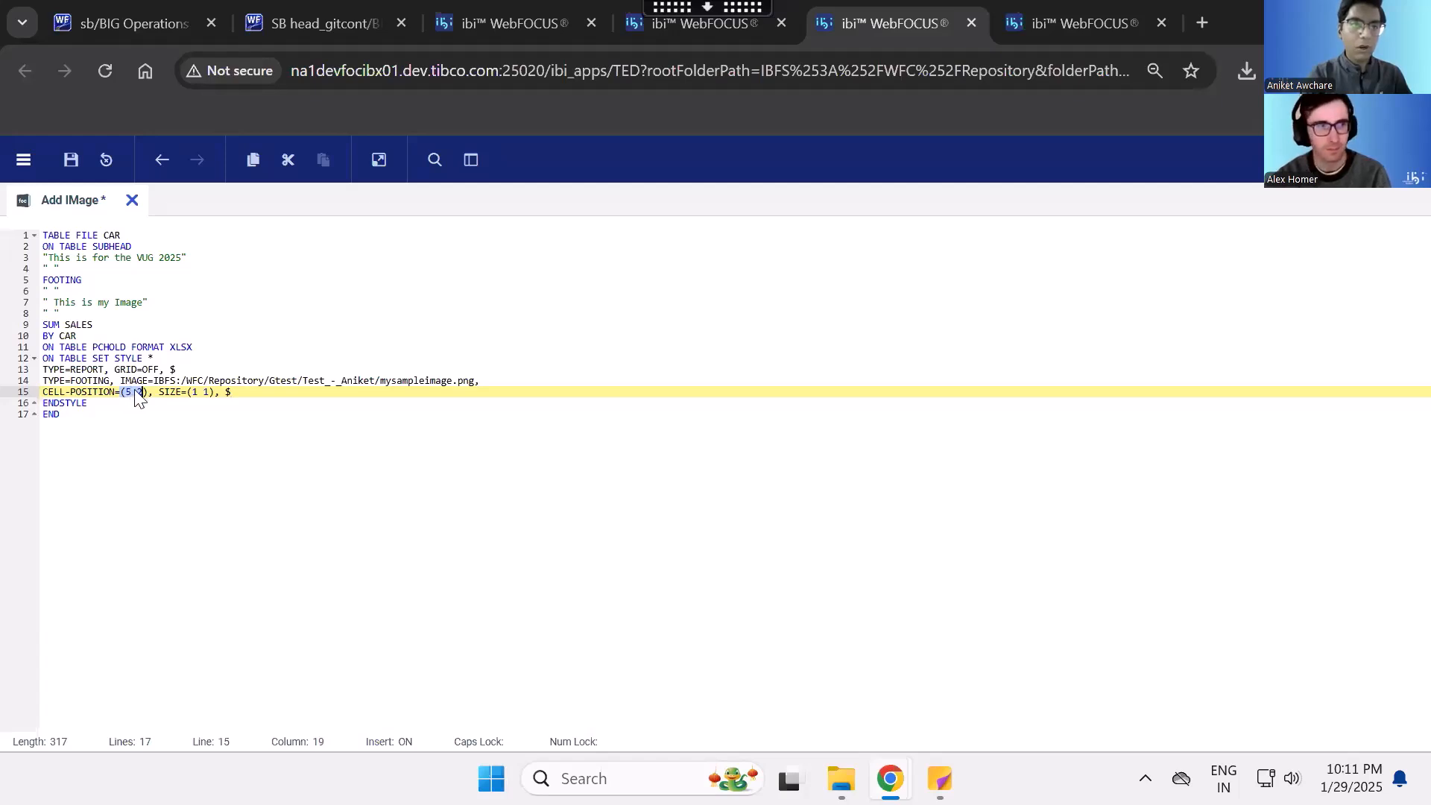
pyautogui.click(132, 395)
pyautogui.hotkey('shift', 'Right')
pyautogui.hotkey('shift', 'Right')
pyautogui.press('Right')
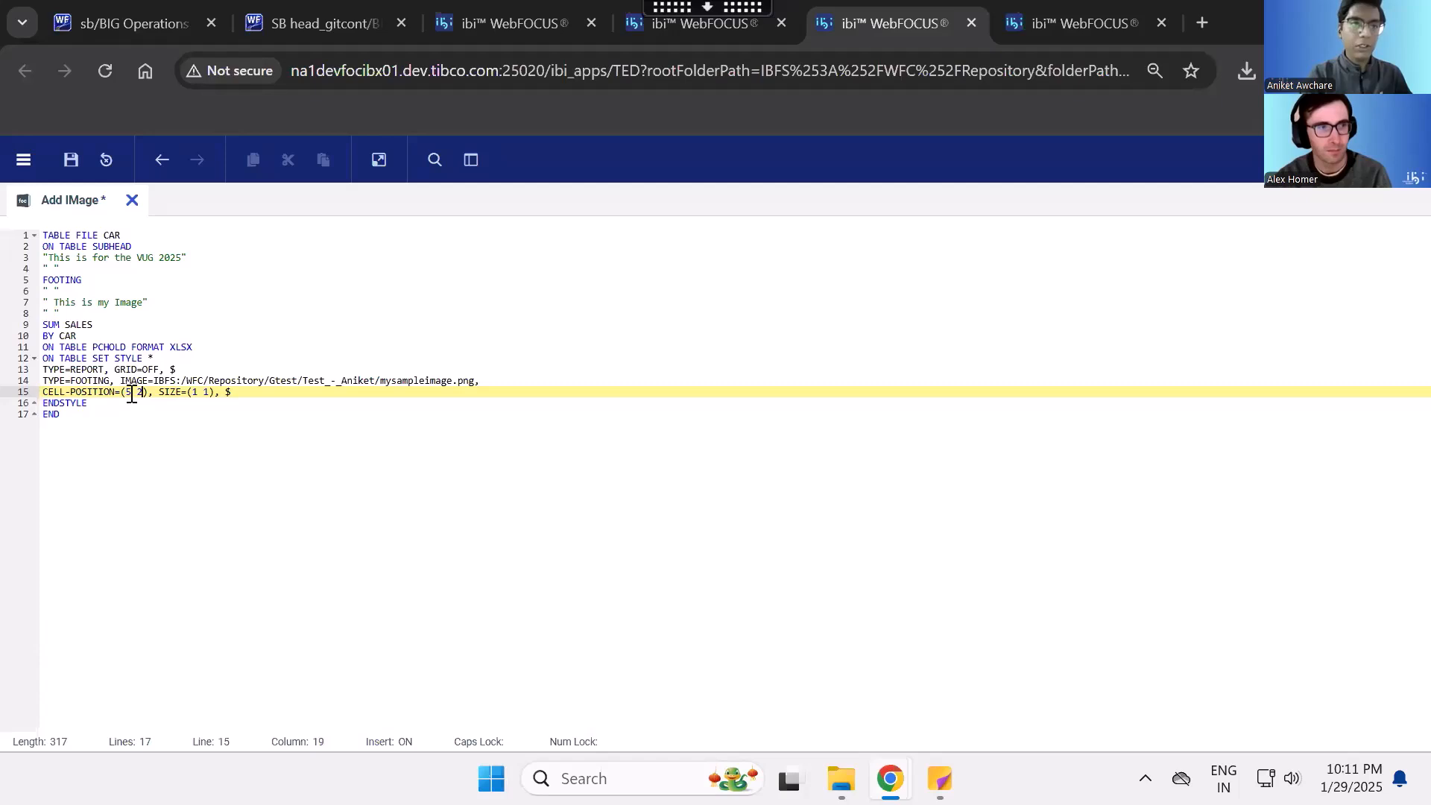
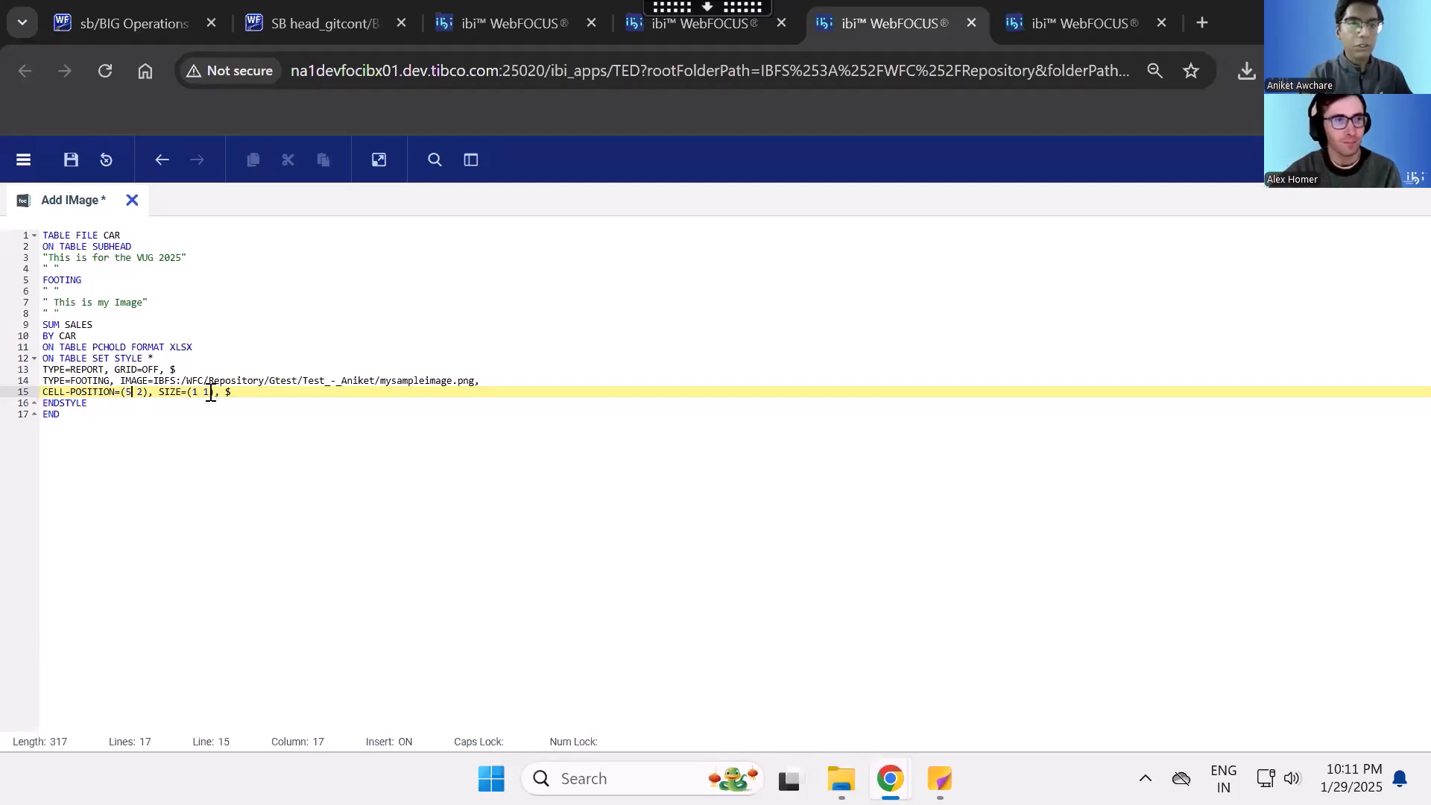
# - Check the footing image's SIZE values, run the report, and open the downloaded XLSX output in Excel with editing enabled
pyautogui.moveTo(211, 393); pyautogui.dragTo(192, 393)
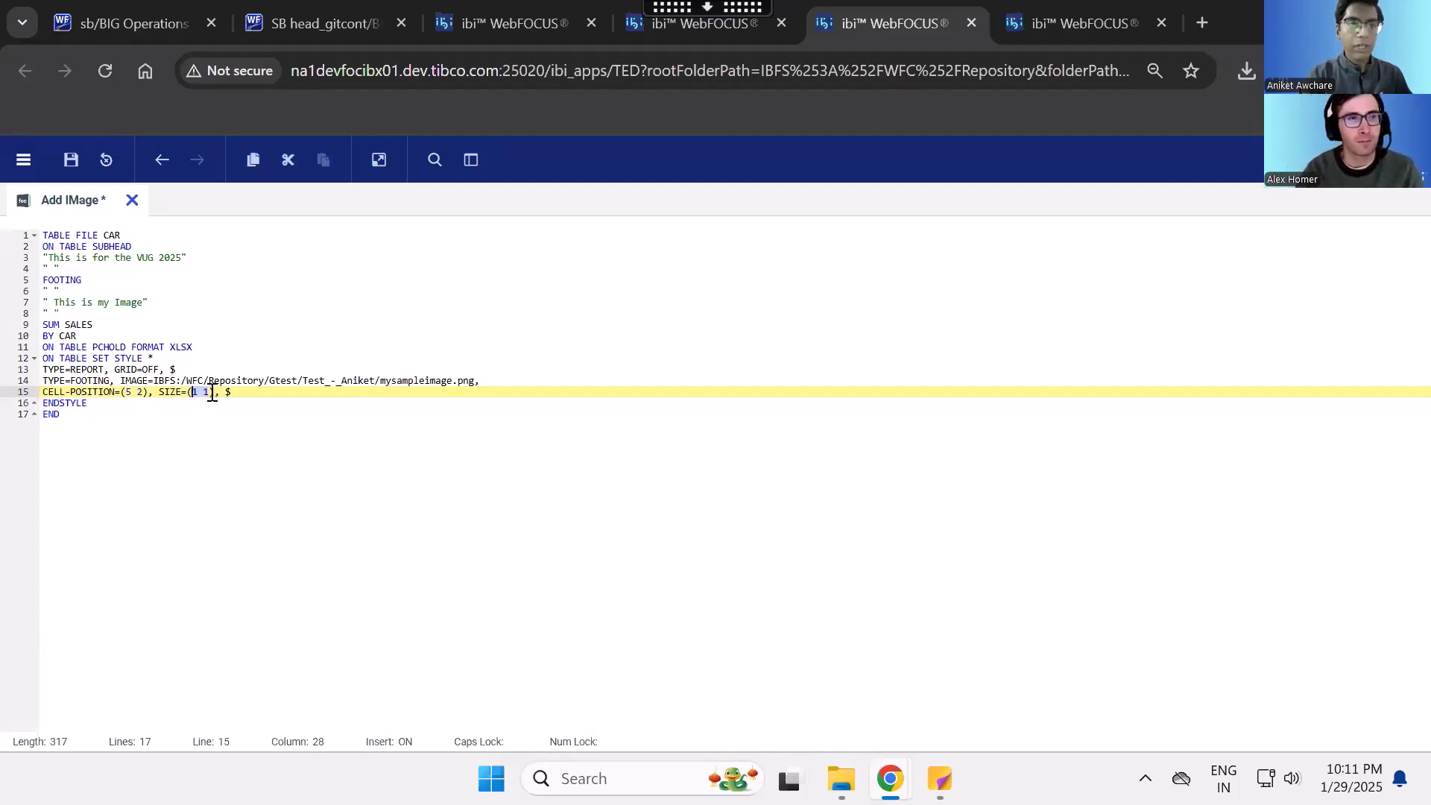
pyautogui.click(212, 393)
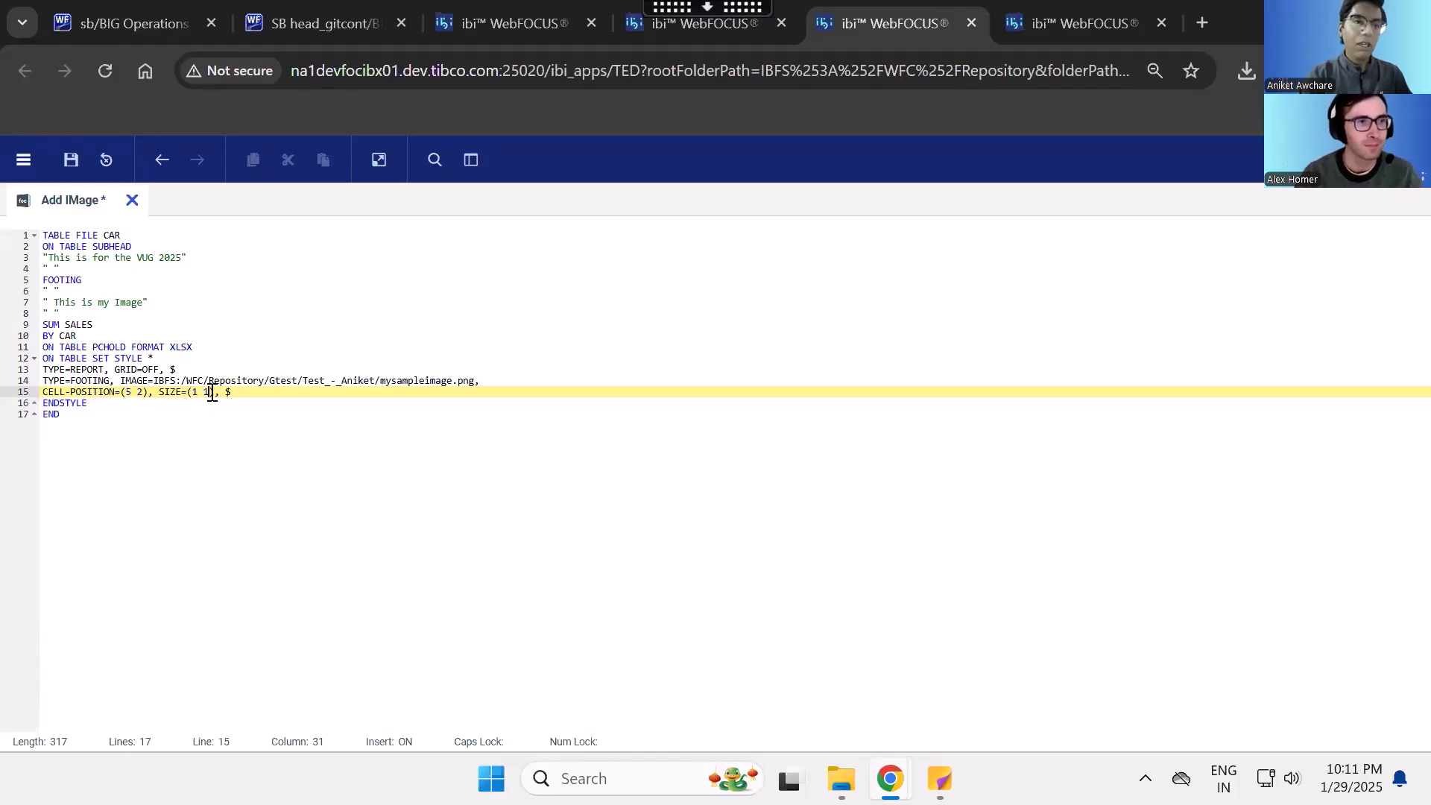
pyautogui.click(378, 161)
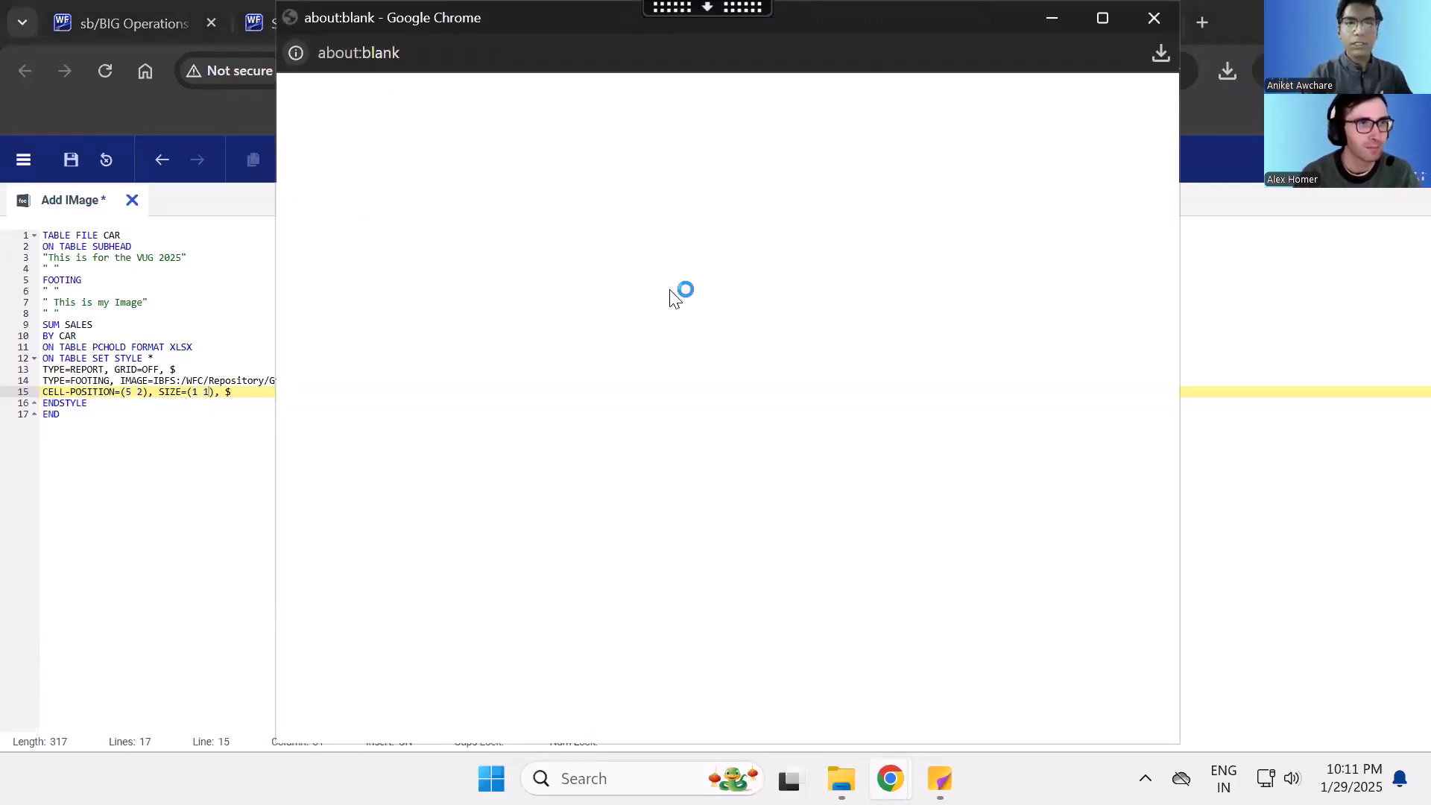
pyautogui.click(783, 490)
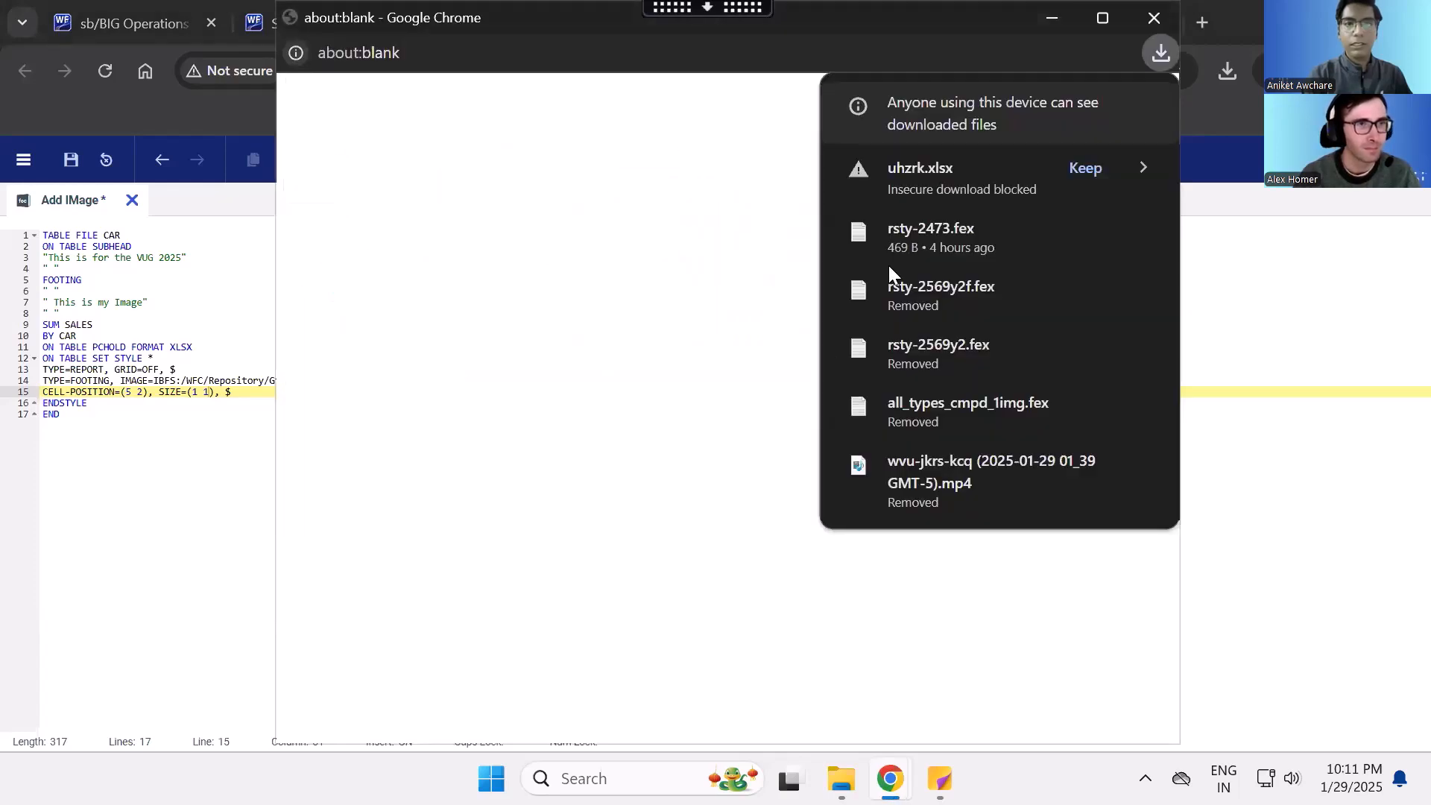
pyautogui.click(1082, 167)
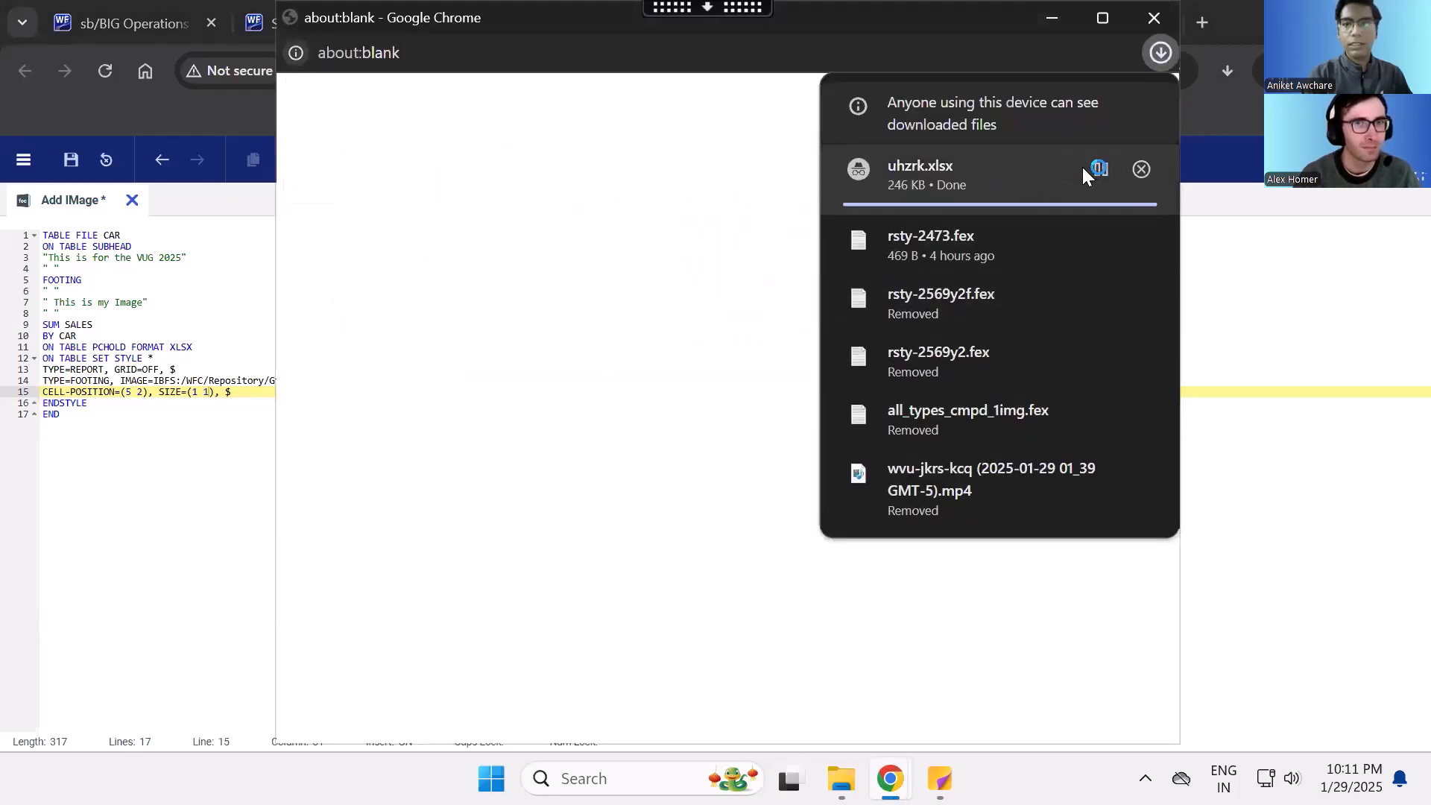
pyautogui.click(948, 171)
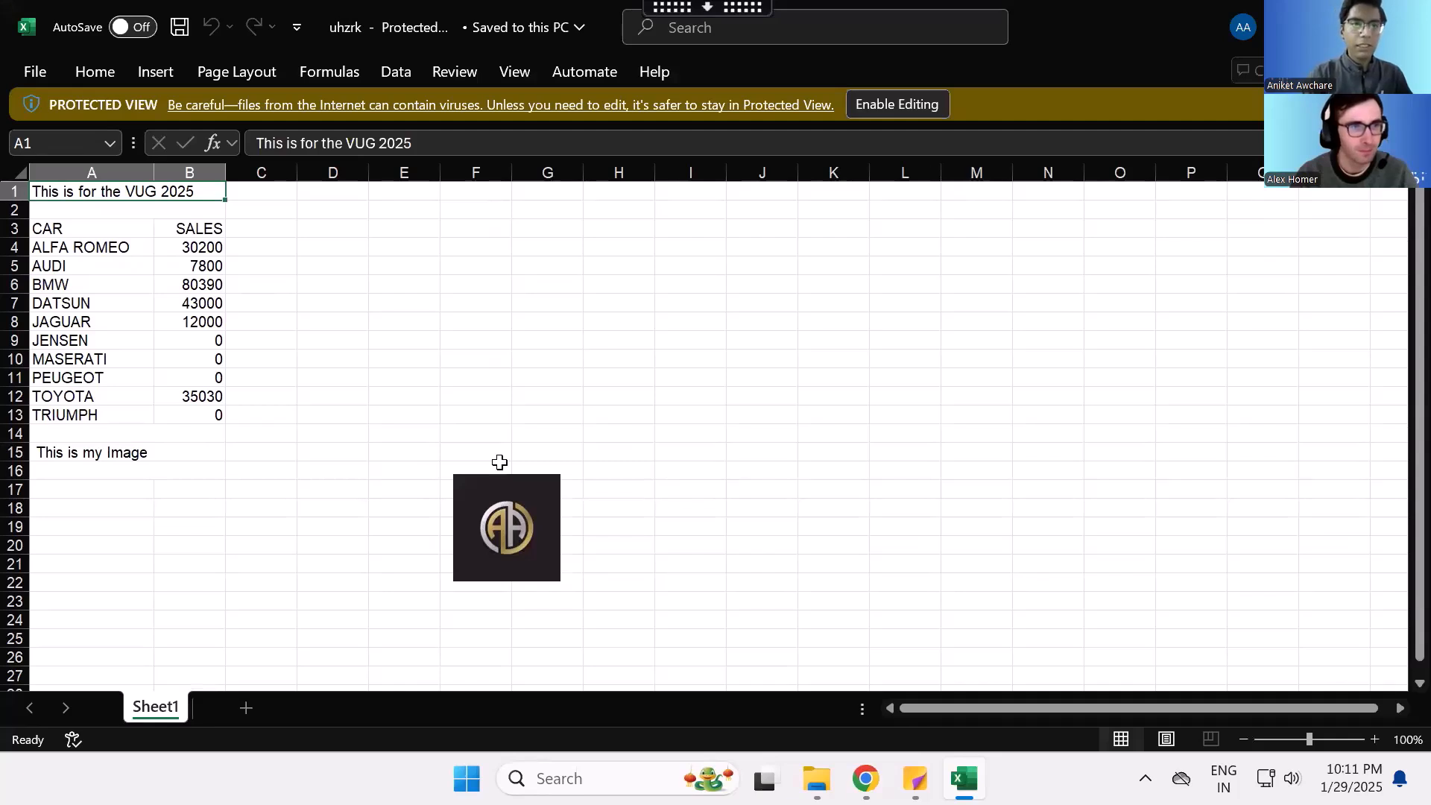
pyautogui.click(898, 101)
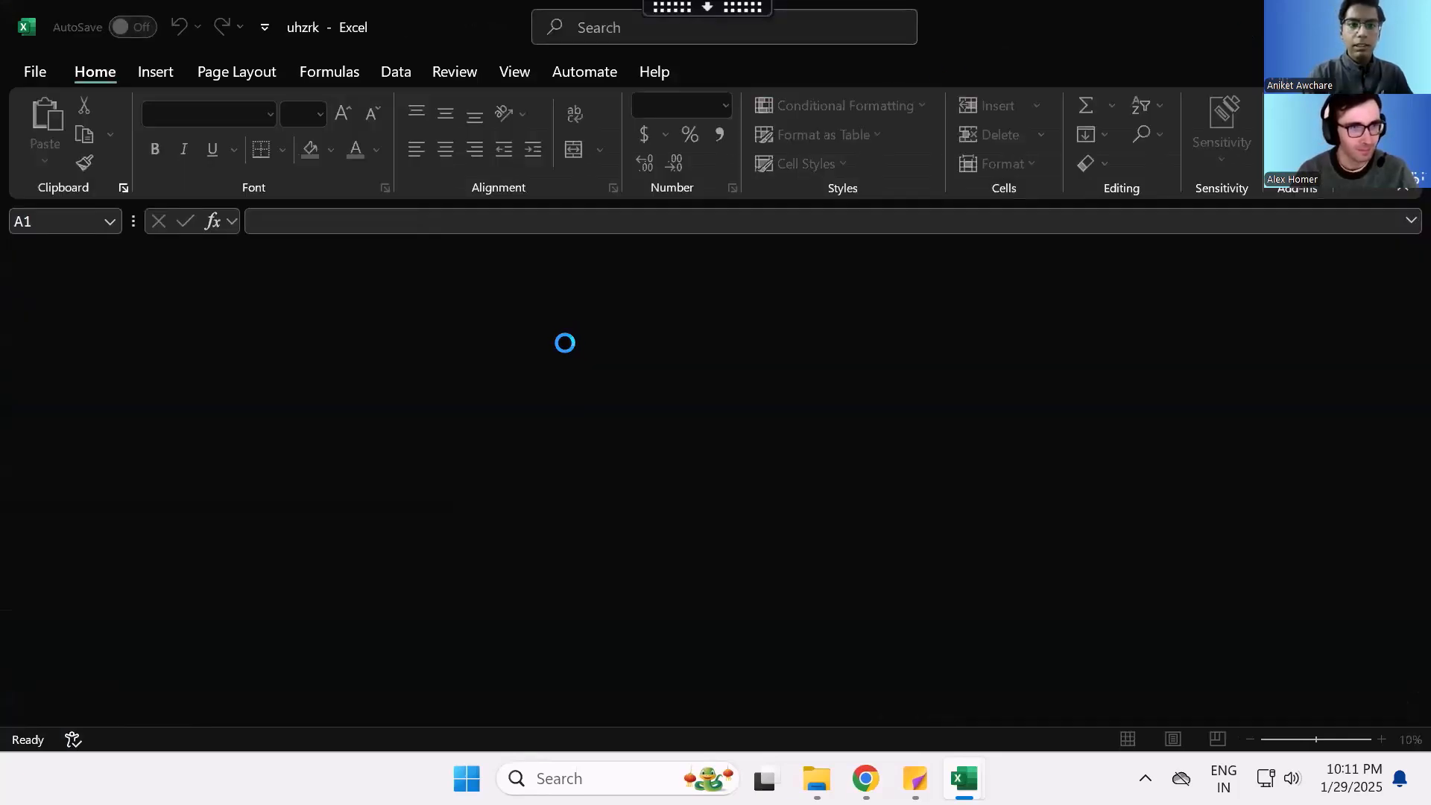
# - Compare the footing image and "This is my Image" cell in the workbook with the footing text line in the report code
pyautogui.click(477, 562)
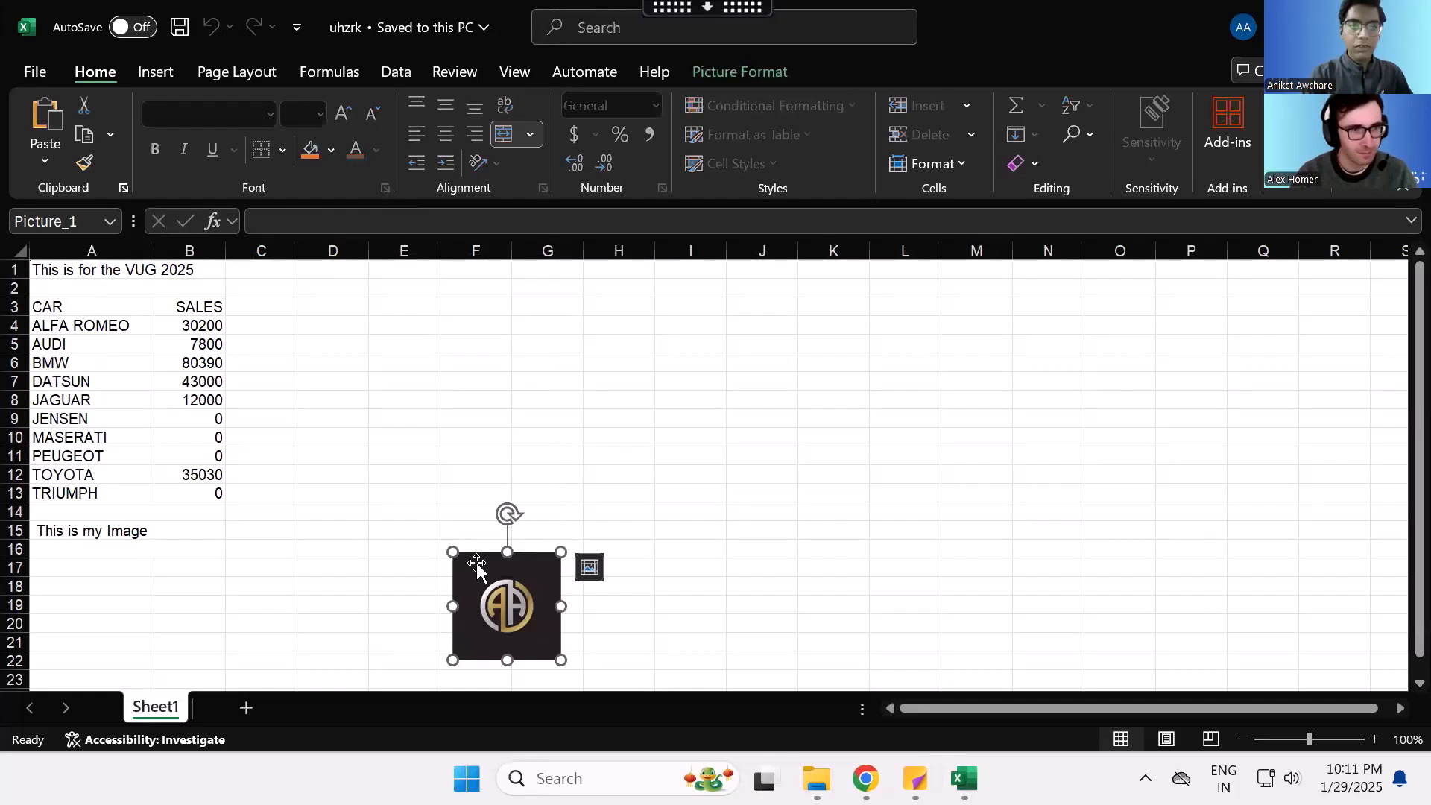
pyautogui.click(90, 535)
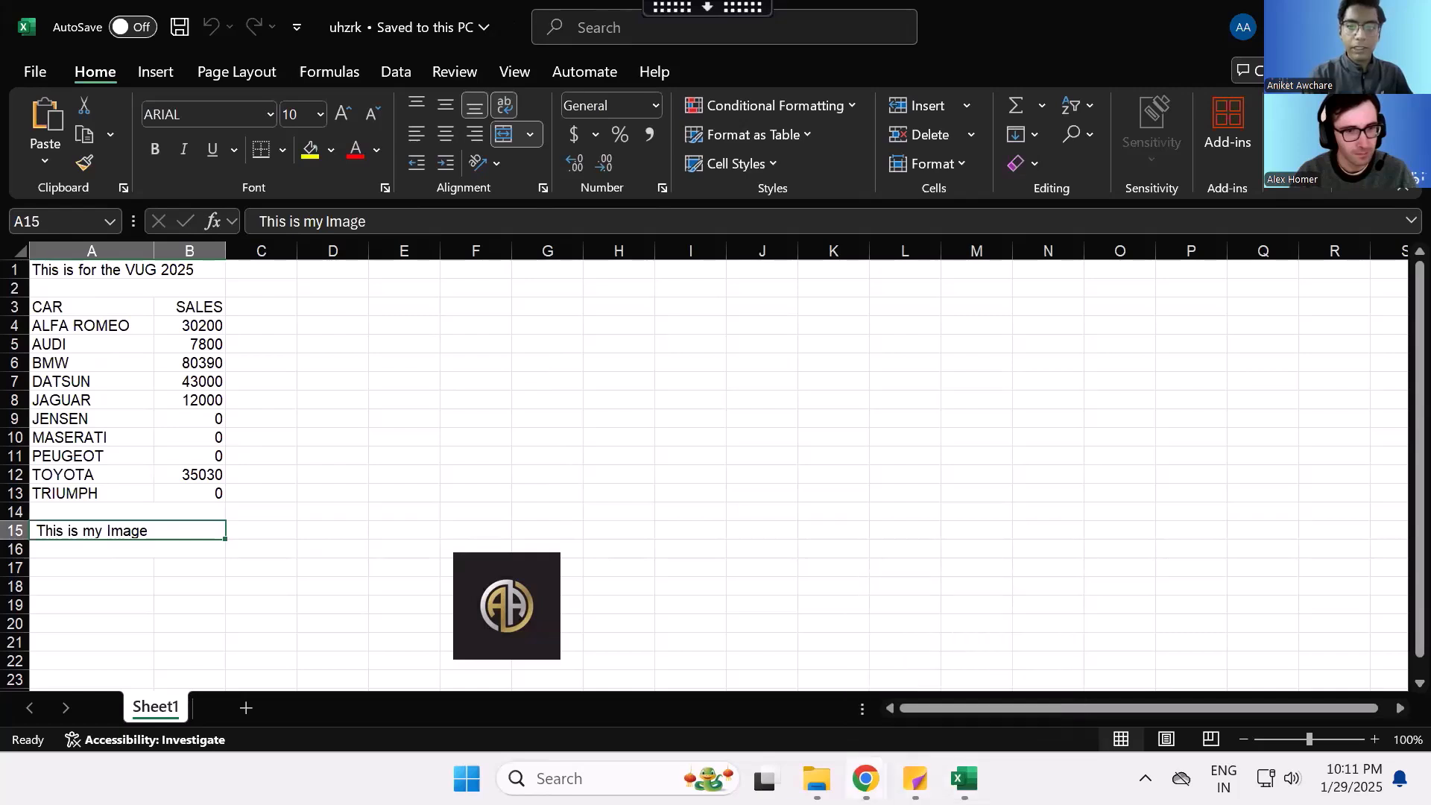
pyautogui.moveTo(865, 779)
pyautogui.click(906, 656)
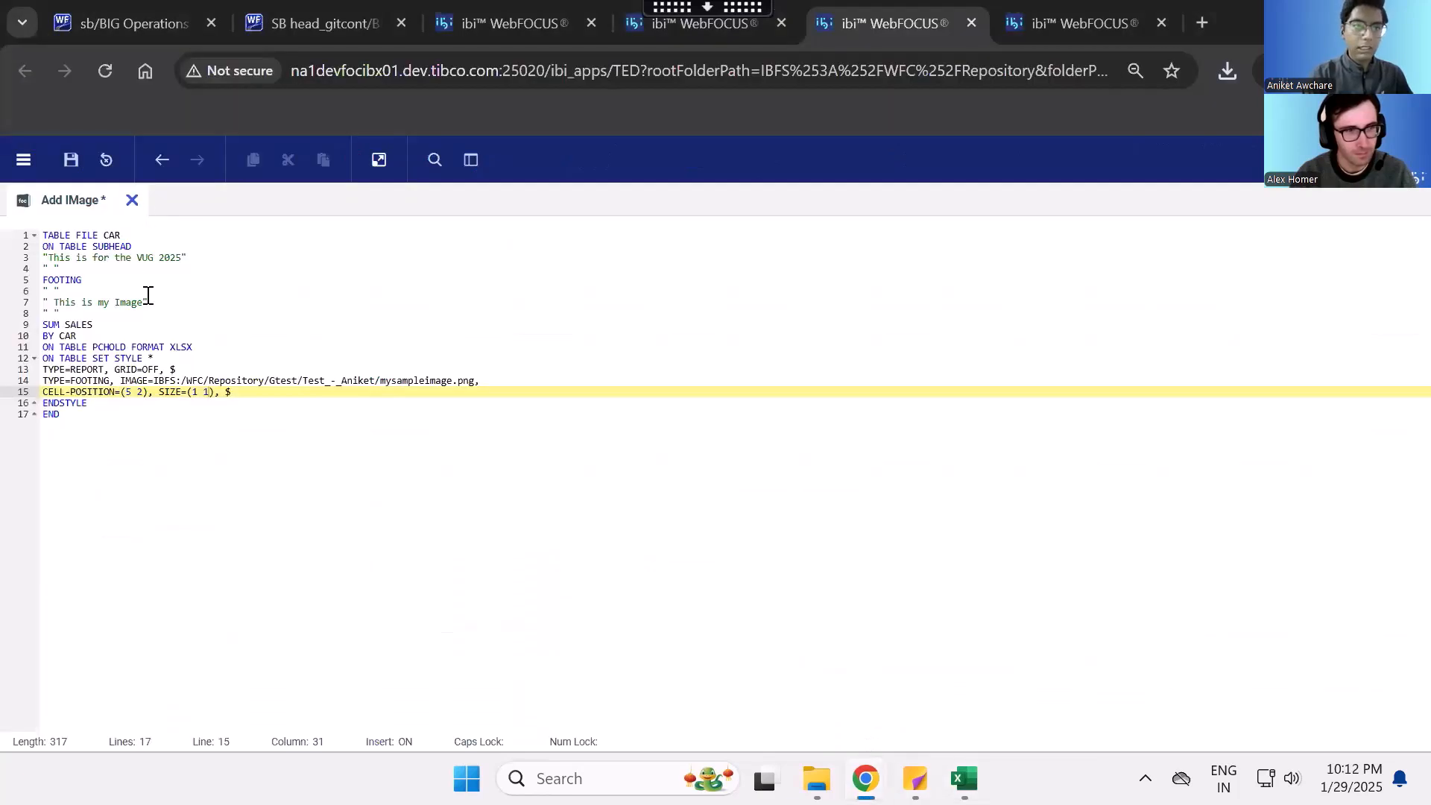
pyautogui.moveTo(157, 302); pyautogui.dragTo(33, 306)
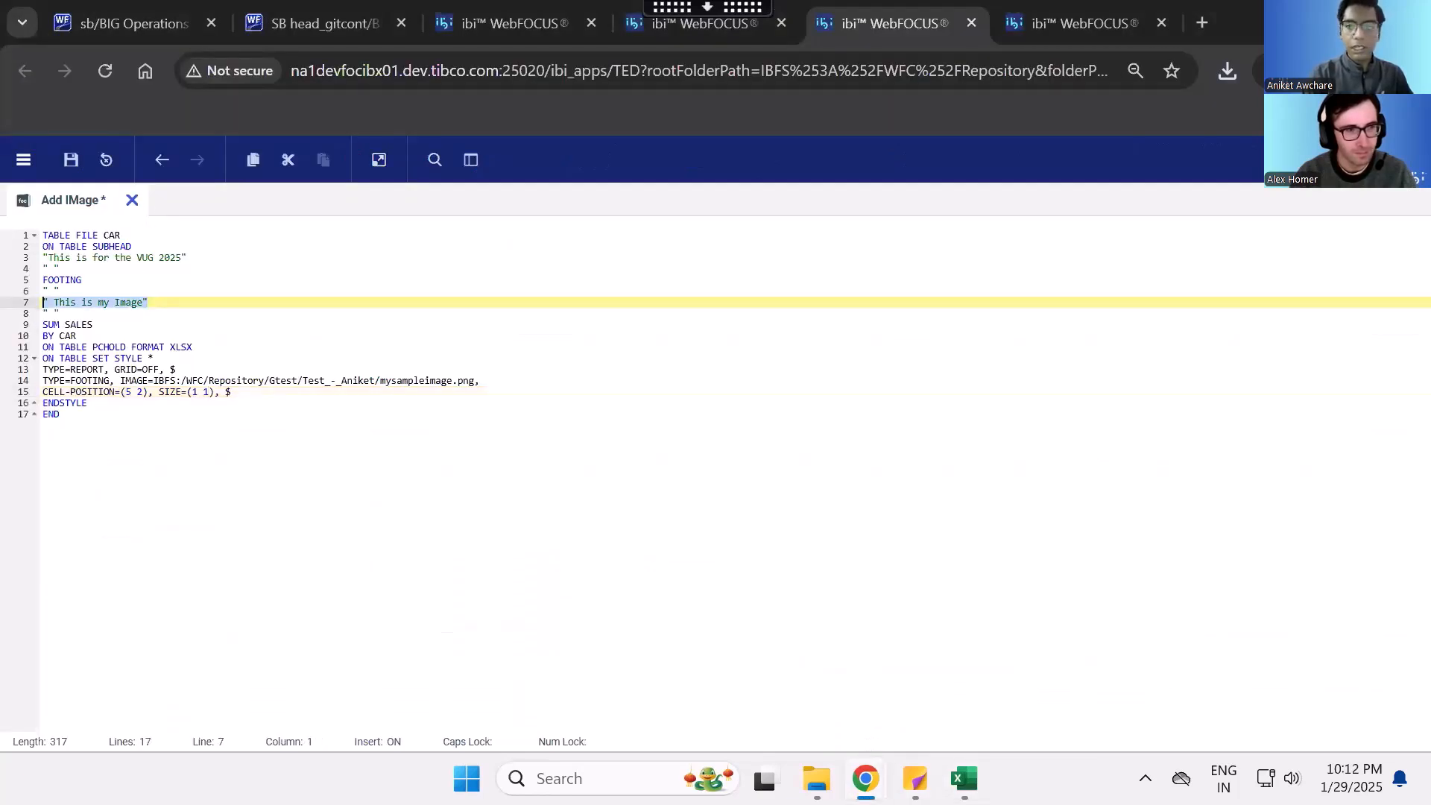
pyautogui.moveTo(964, 778)
pyautogui.click(966, 674)
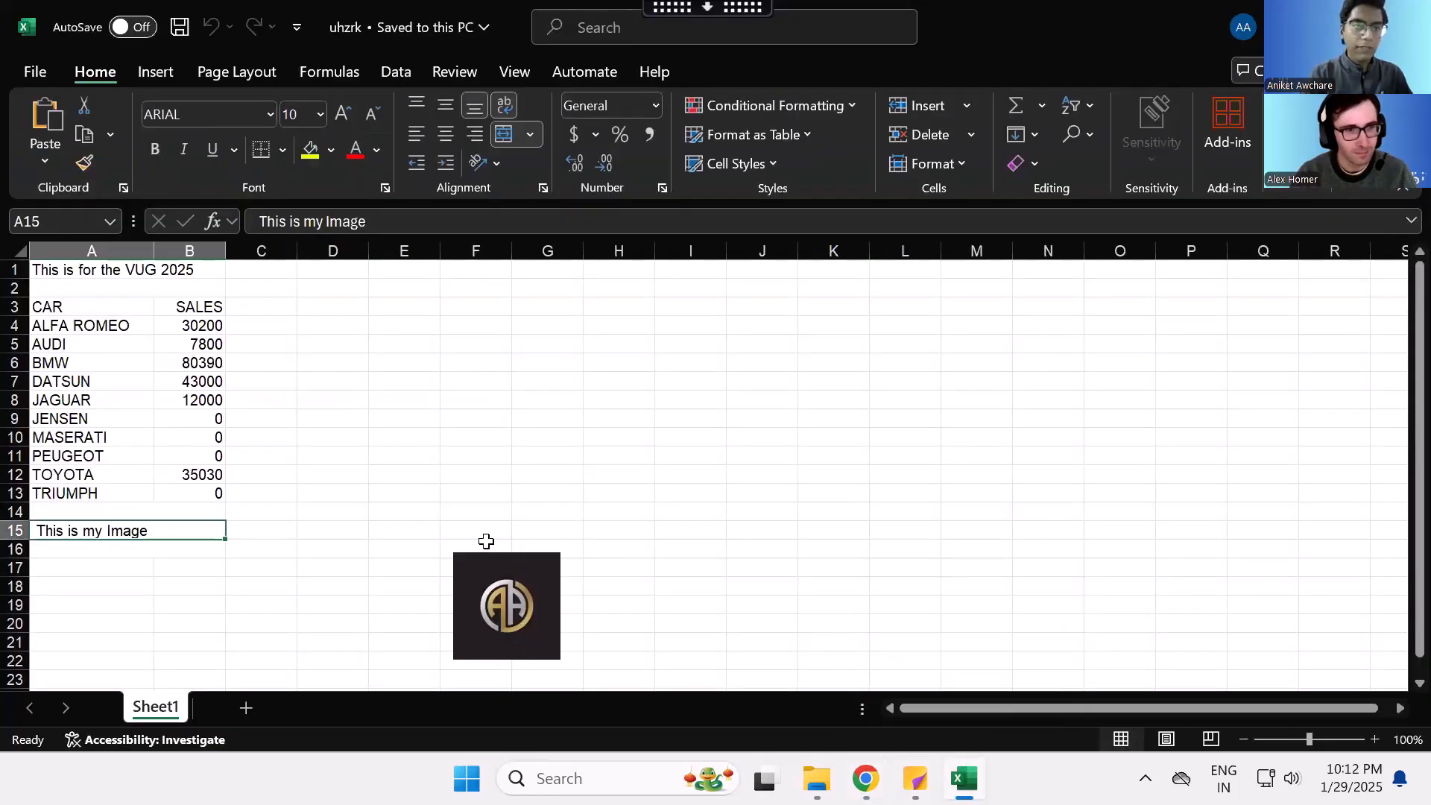
# - Trace the image's column and row offset from the footing text cell in the worksheet
pyautogui.press('Right')
pyautogui.press('Right')
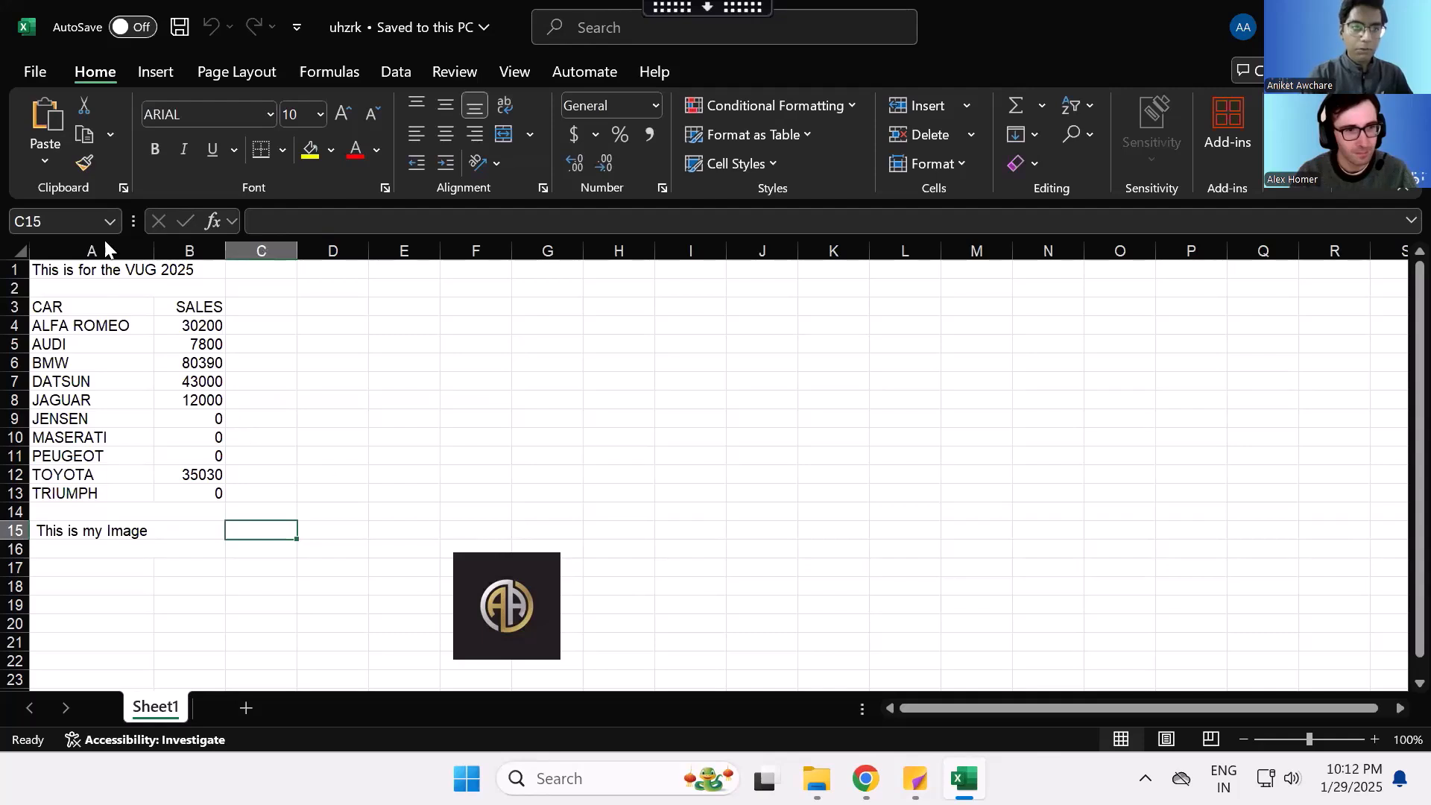
pyautogui.click(424, 246)
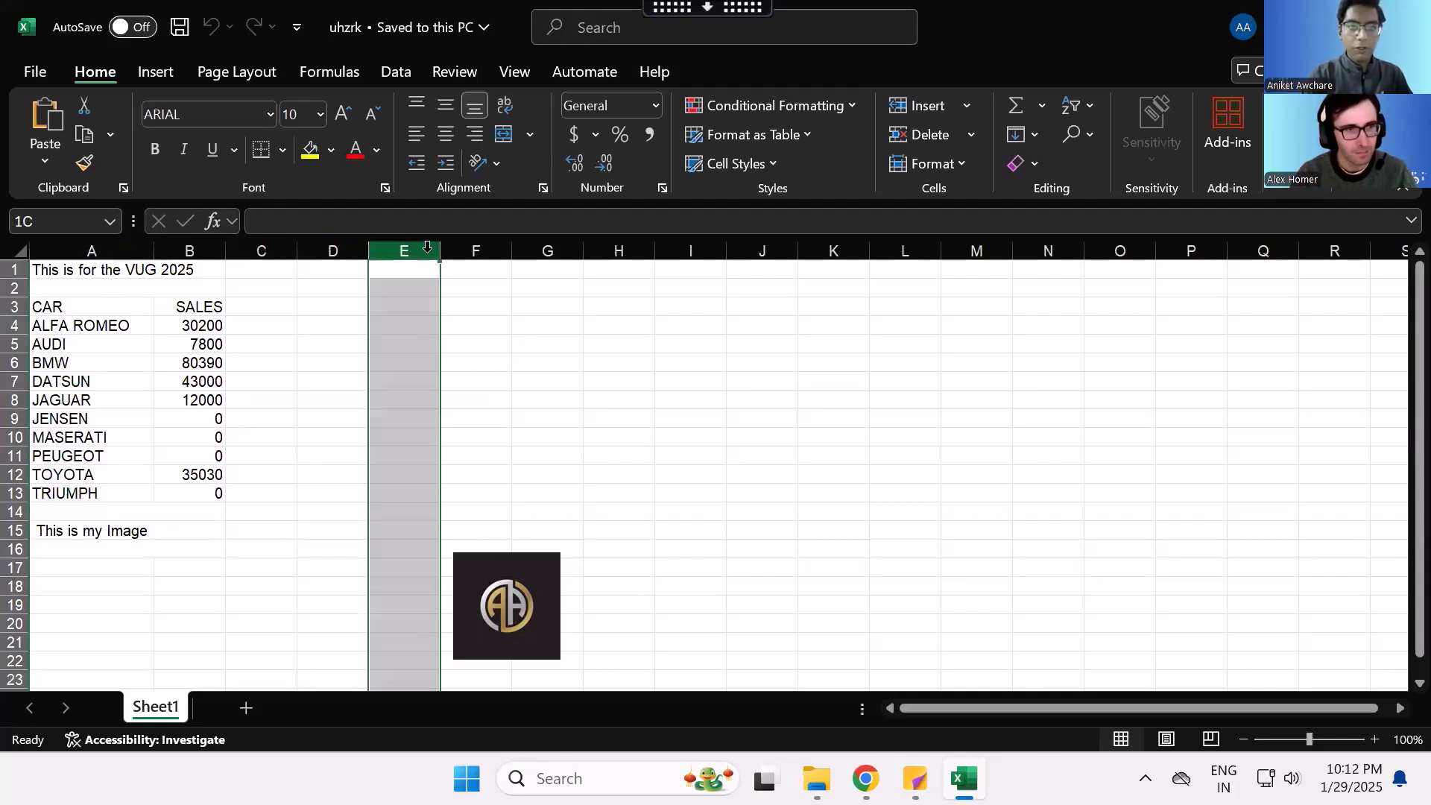
pyautogui.click(471, 247)
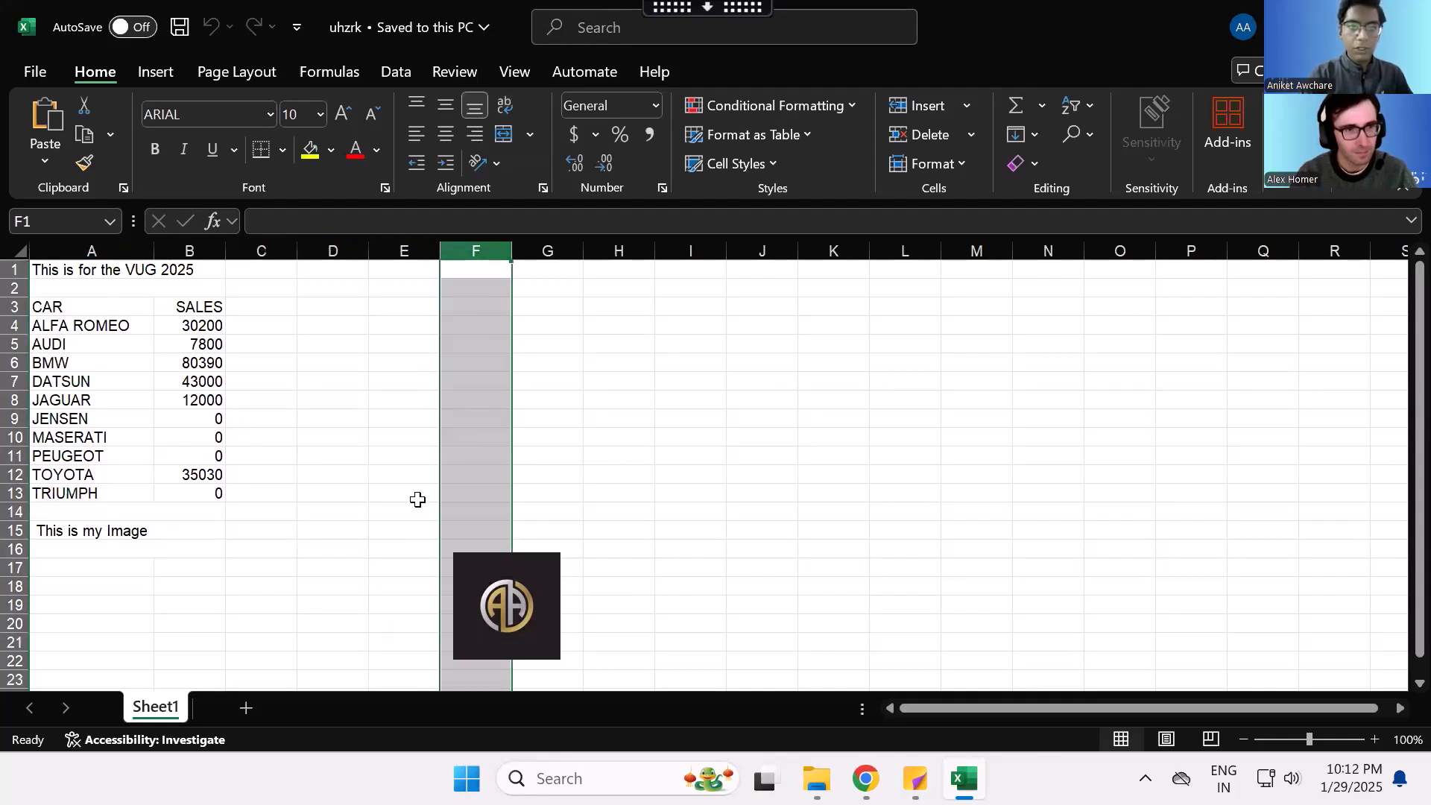
pyautogui.click(268, 542)
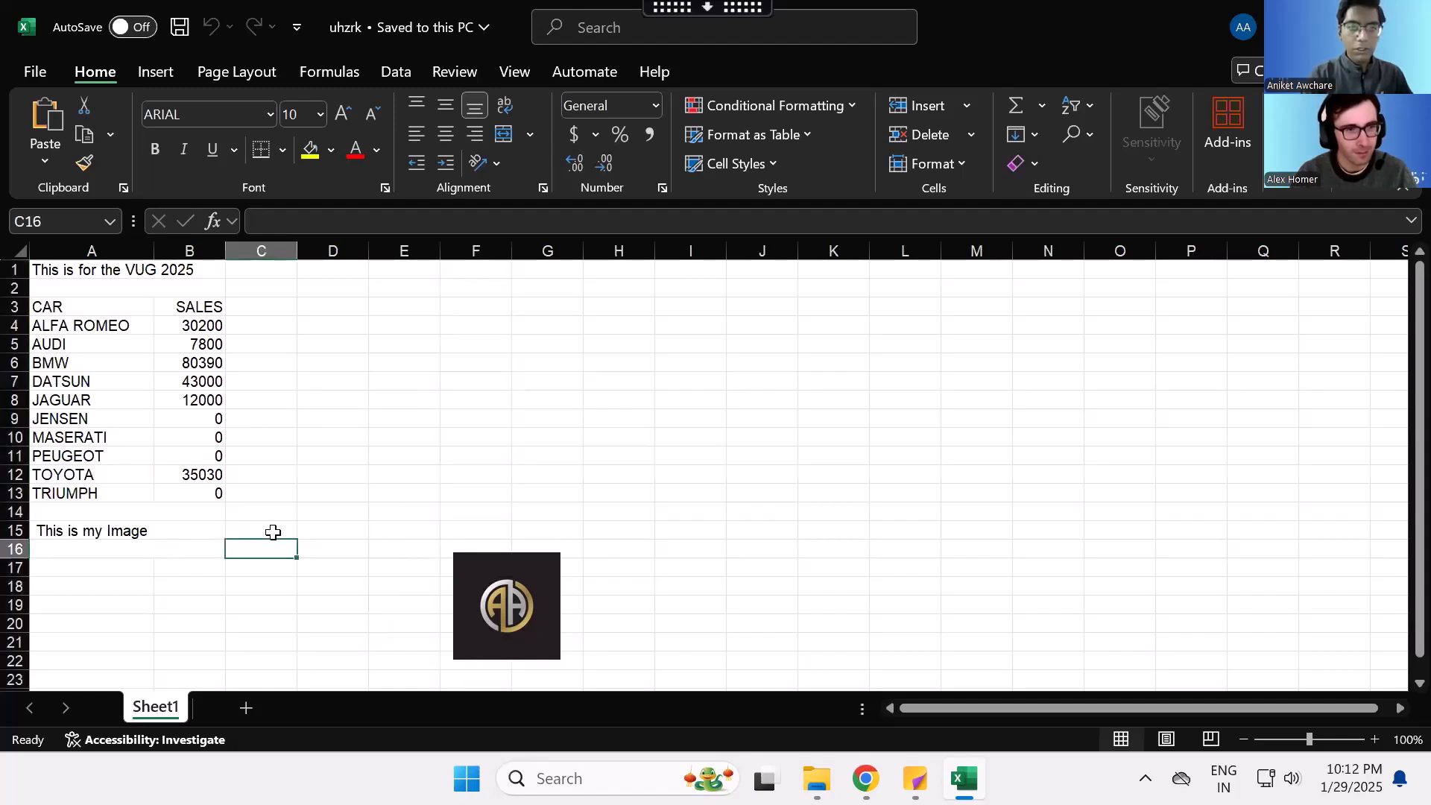
pyautogui.click(474, 598)
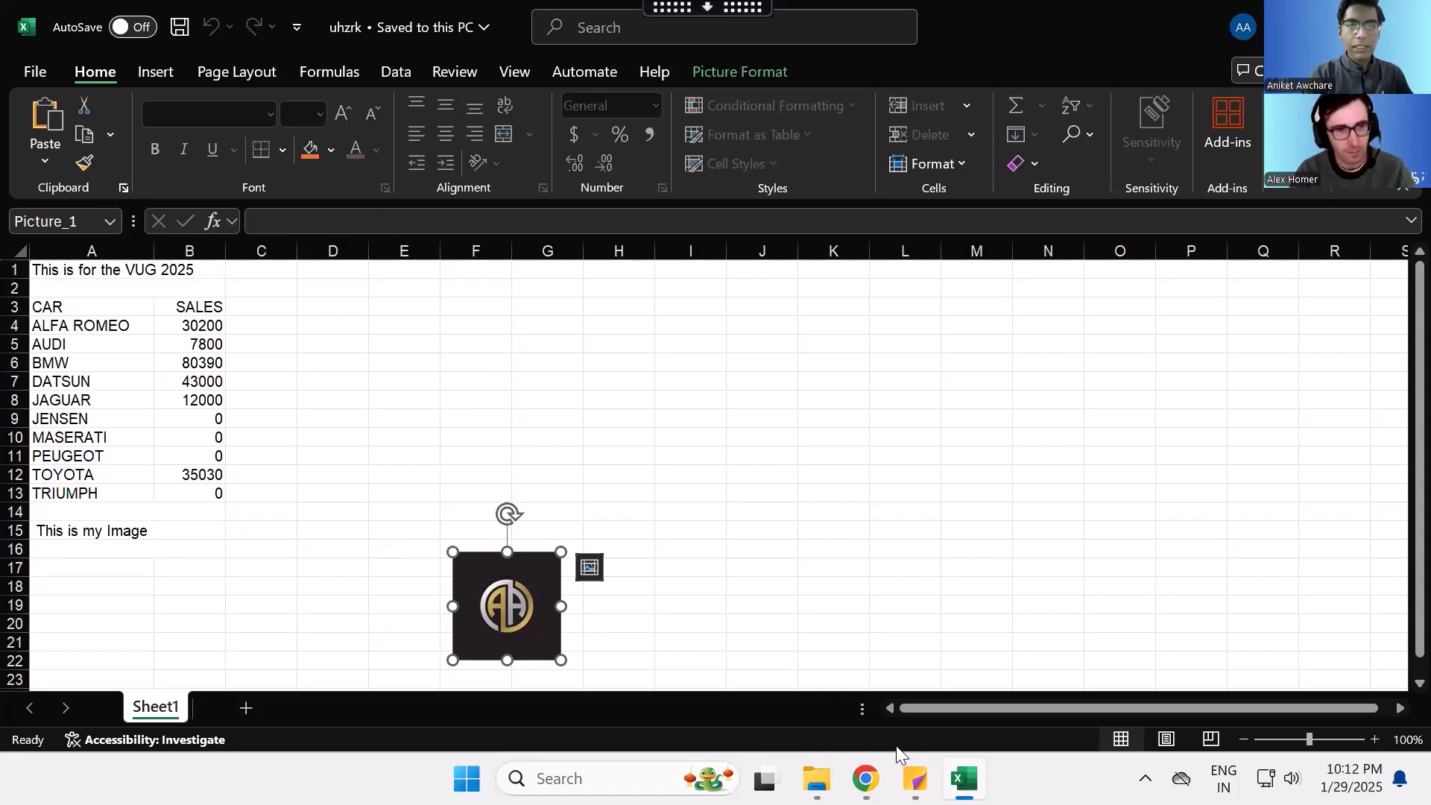
# - Return to the report code in Chrome and set the footing image's SIZE to (.5 .5)
pyautogui.moveTo(866, 778)
pyautogui.click(904, 674)
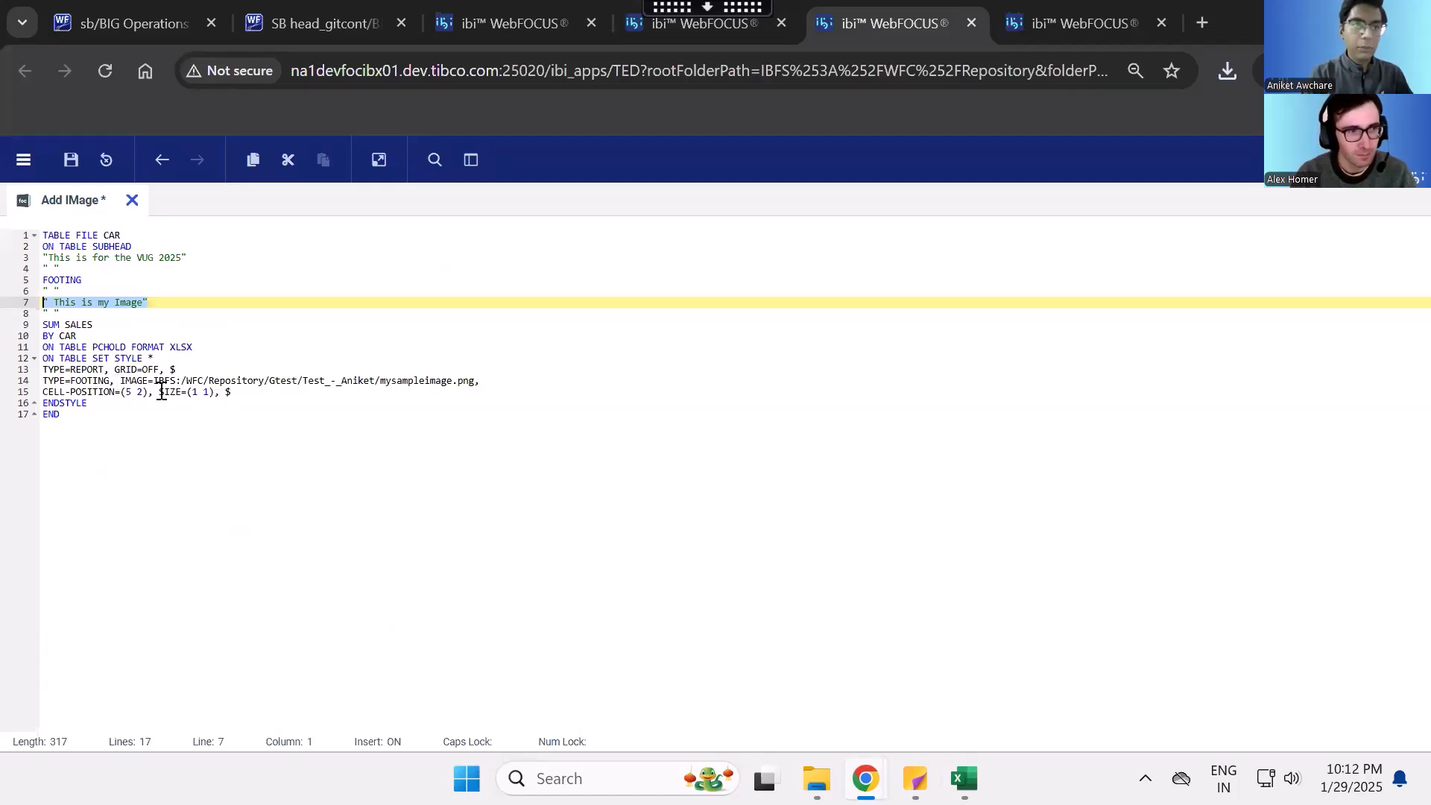
pyautogui.click(198, 398)
pyautogui.press('Right')
pyautogui.press('Right')
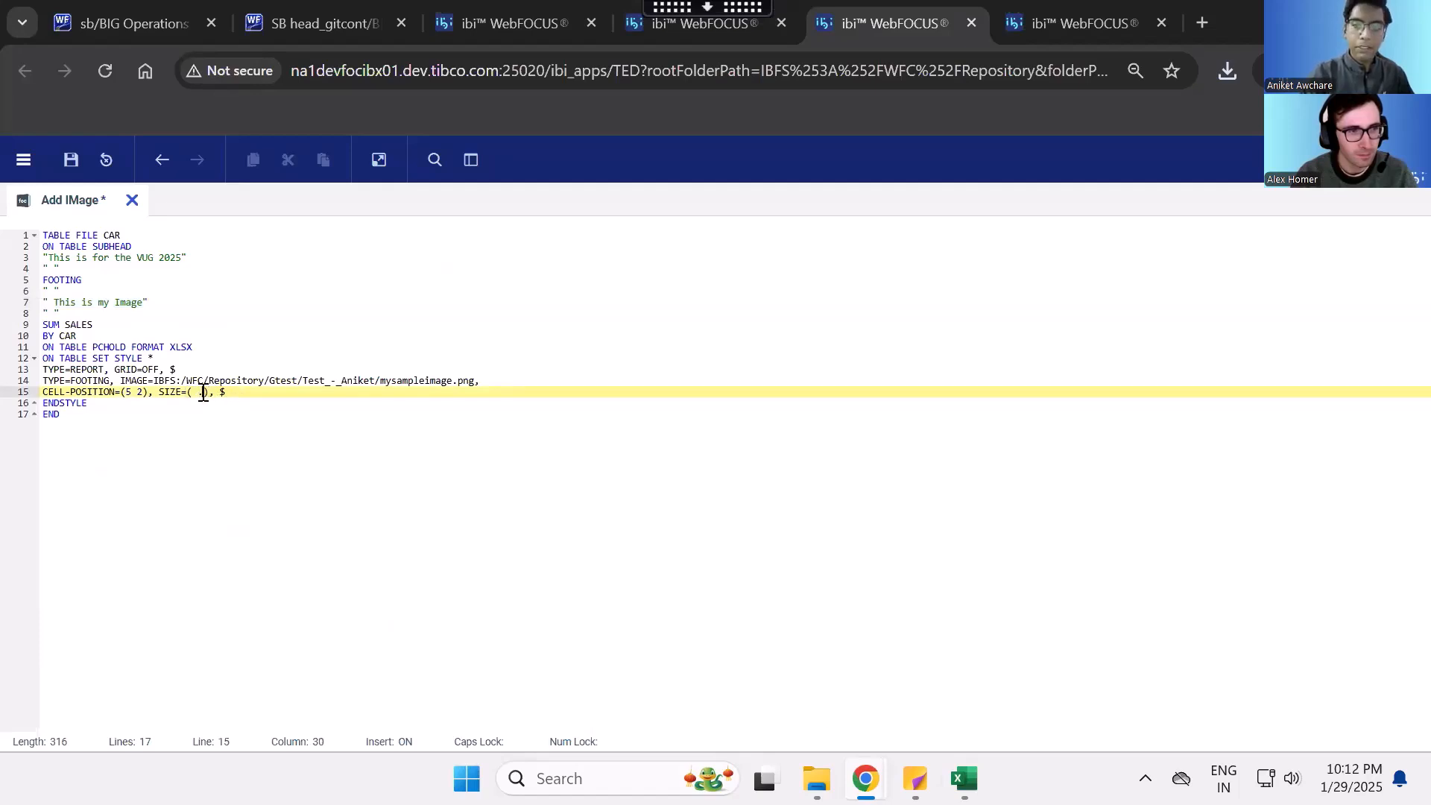
pyautogui.write('5)')
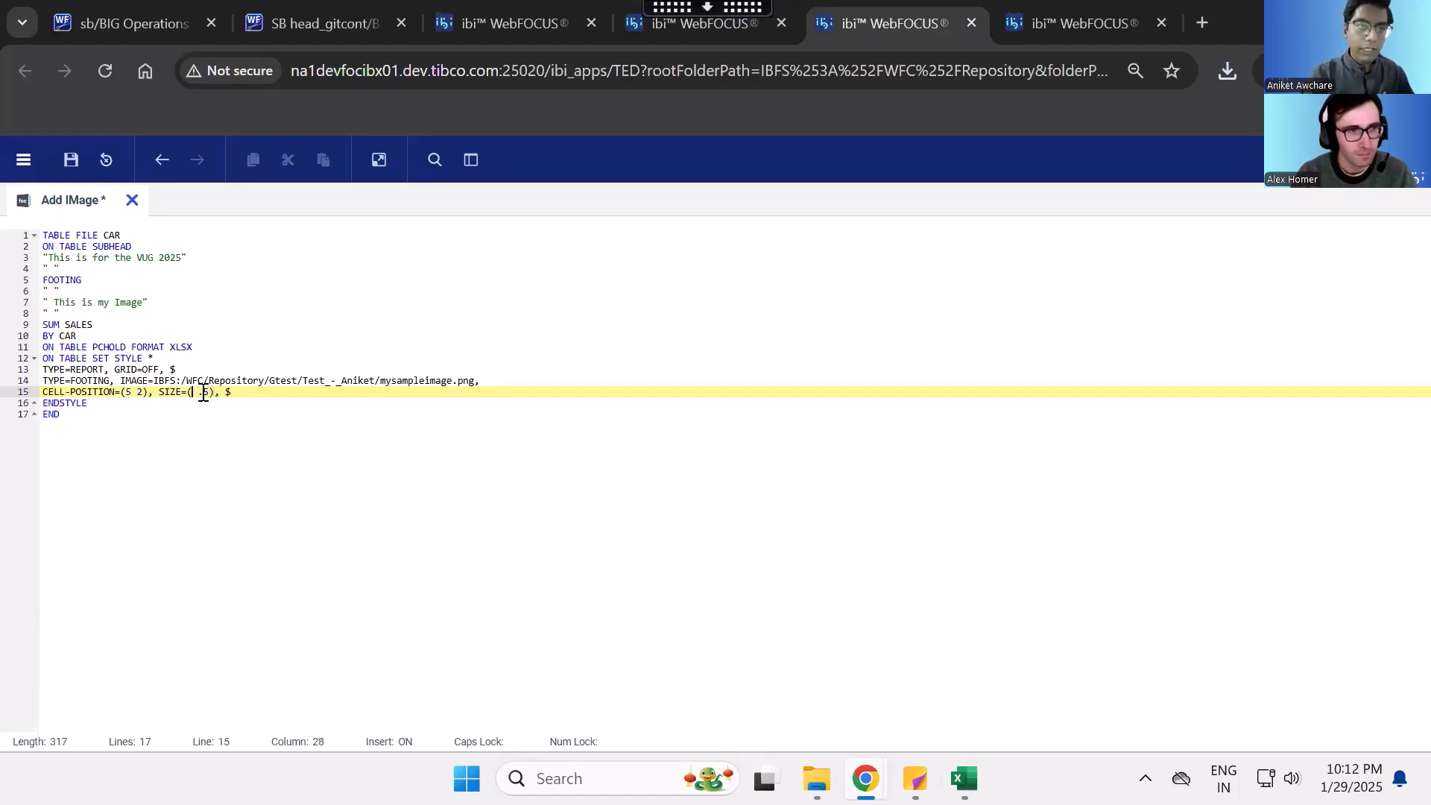
pyautogui.write(',')
pyautogui.hotkey('shift', 'Left')
pyautogui.write('.5')
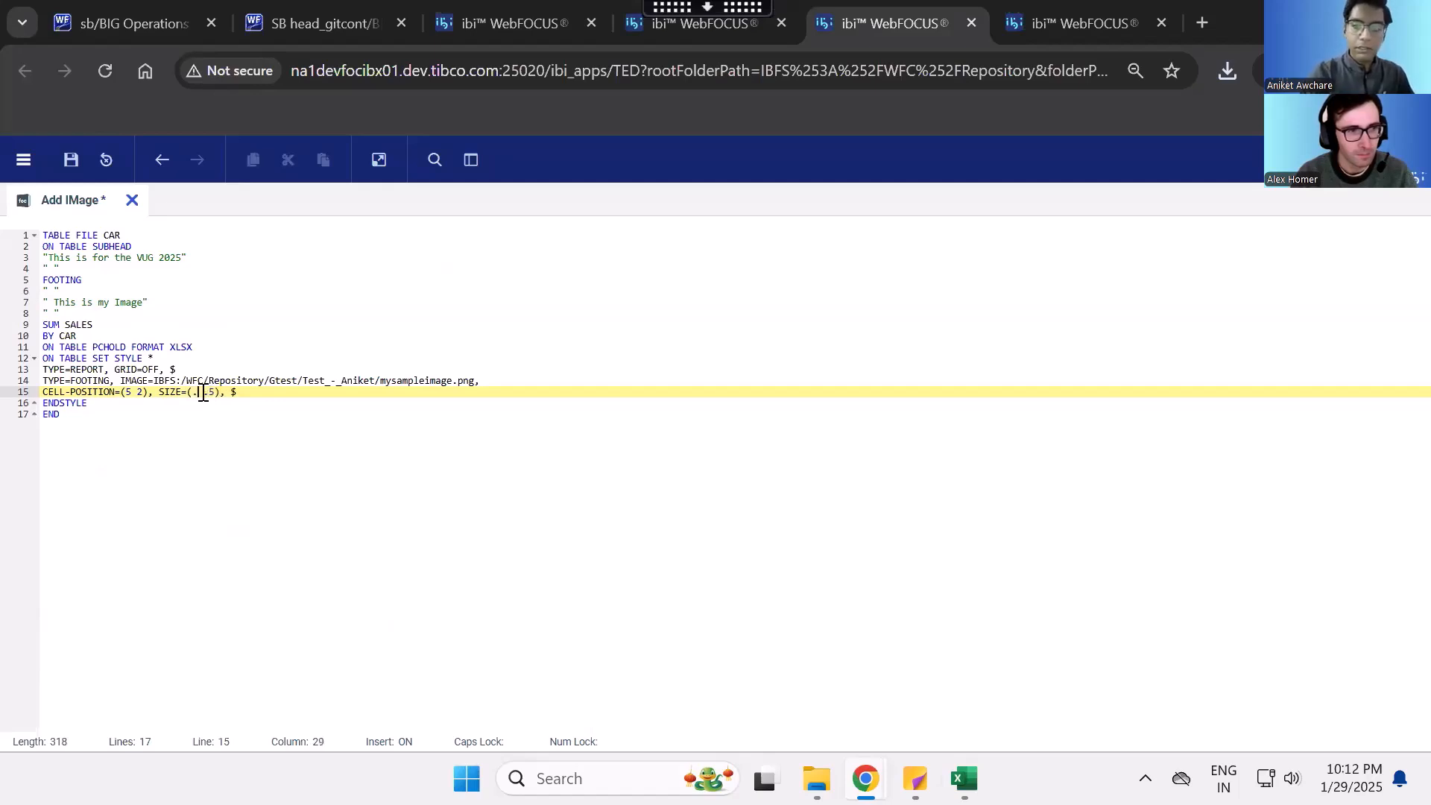
# - Run the report, save the XLSX output to Downloads, keep the blocked file and open it in Excel
pyautogui.click(380, 161)
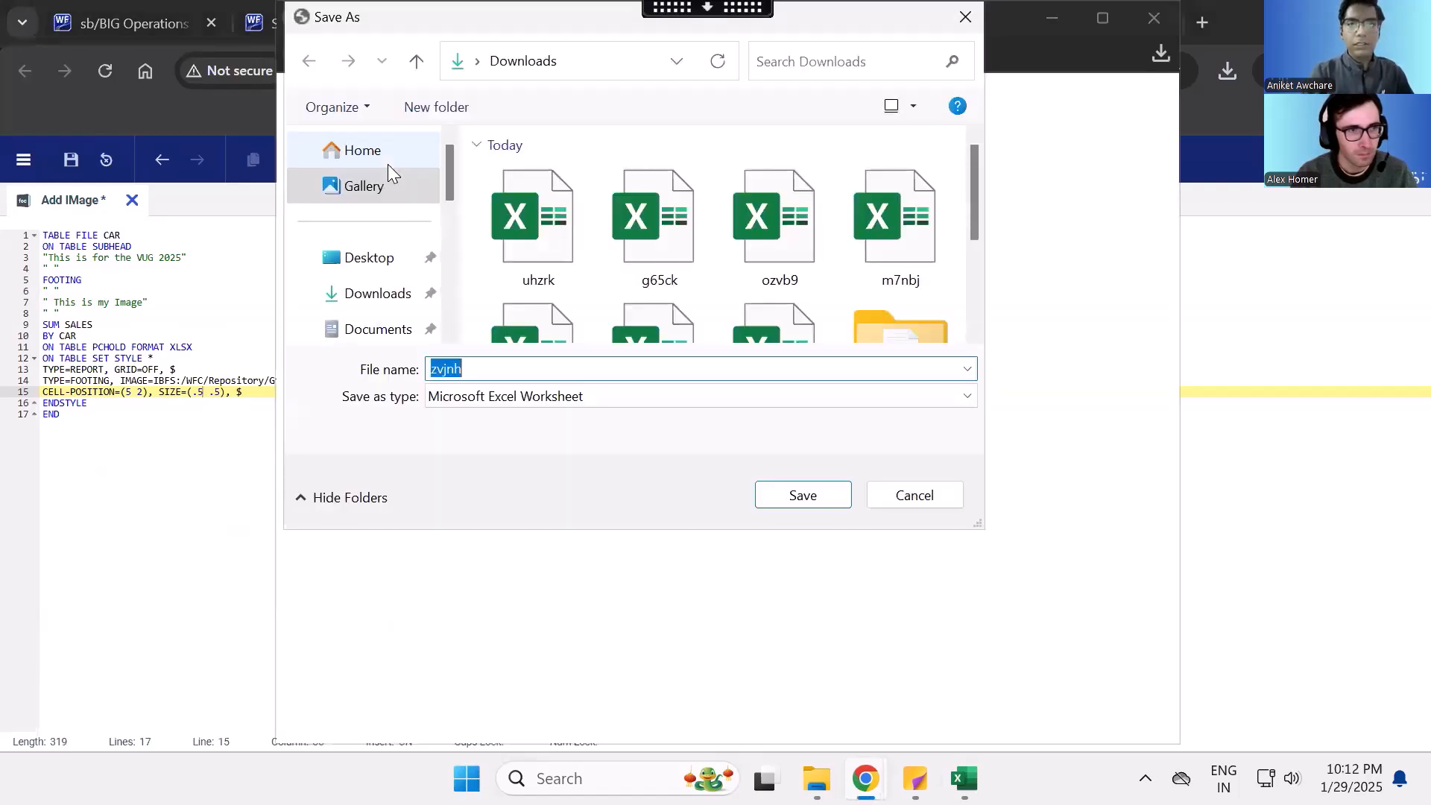
pyautogui.click(833, 495)
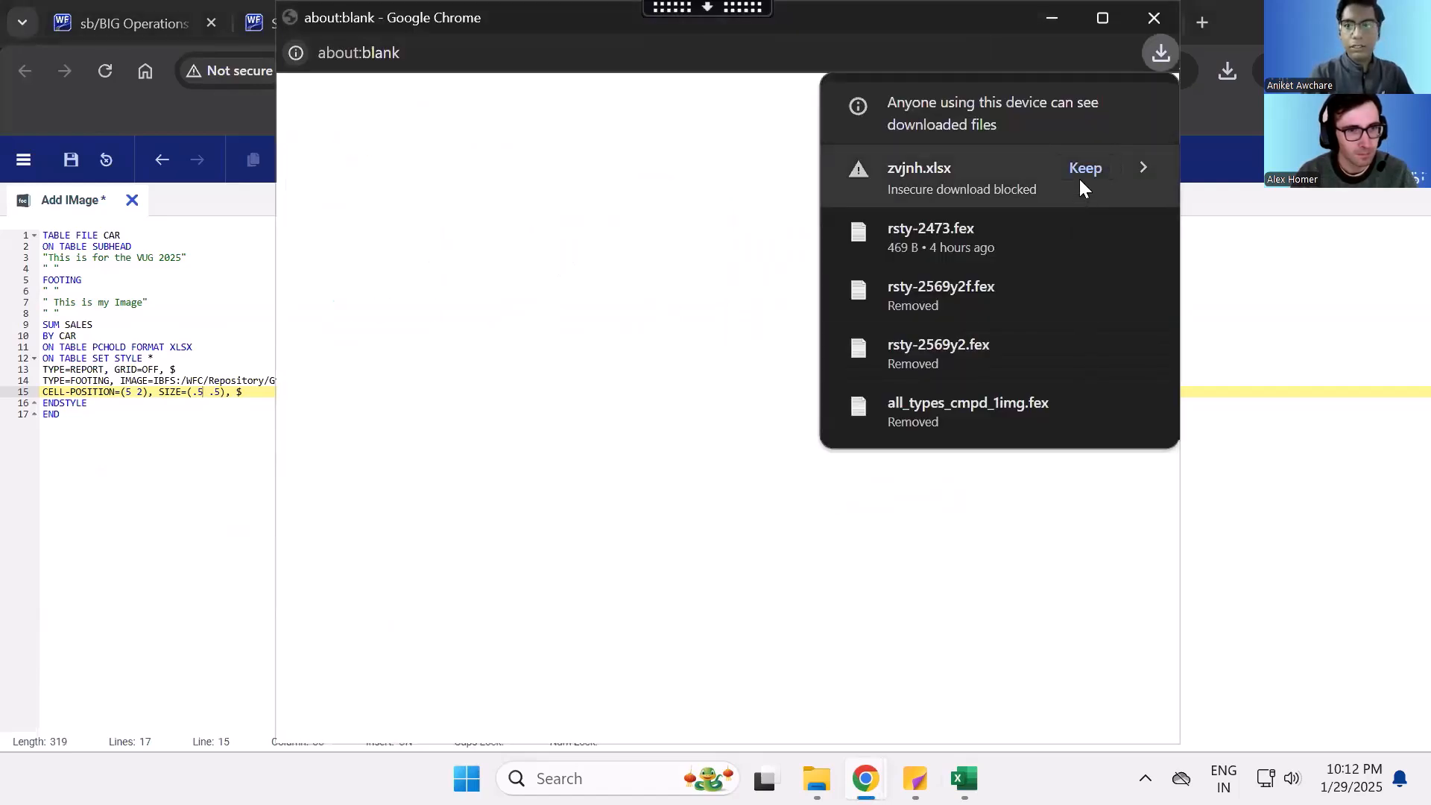
pyautogui.click(1083, 169)
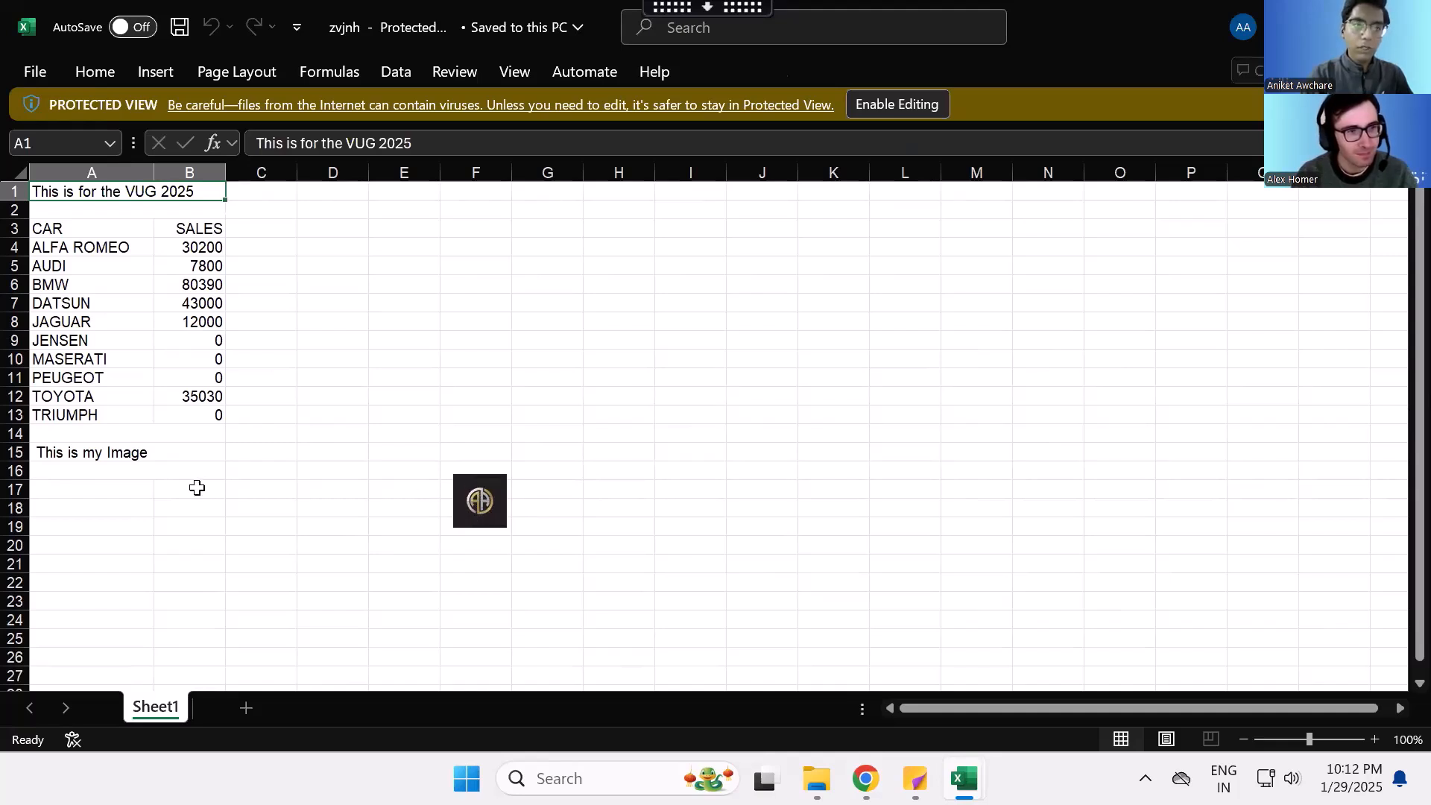
# - Go back to the report code in Chrome and review the CELL-POSITION attribute and the XLSX output format
pyautogui.moveTo(866, 779)
pyautogui.click(775, 670)
pyautogui.click(153, 393)
pyautogui.moveTo(152, 394); pyautogui.dragTo(44, 392)
pyautogui.click(360, 401)
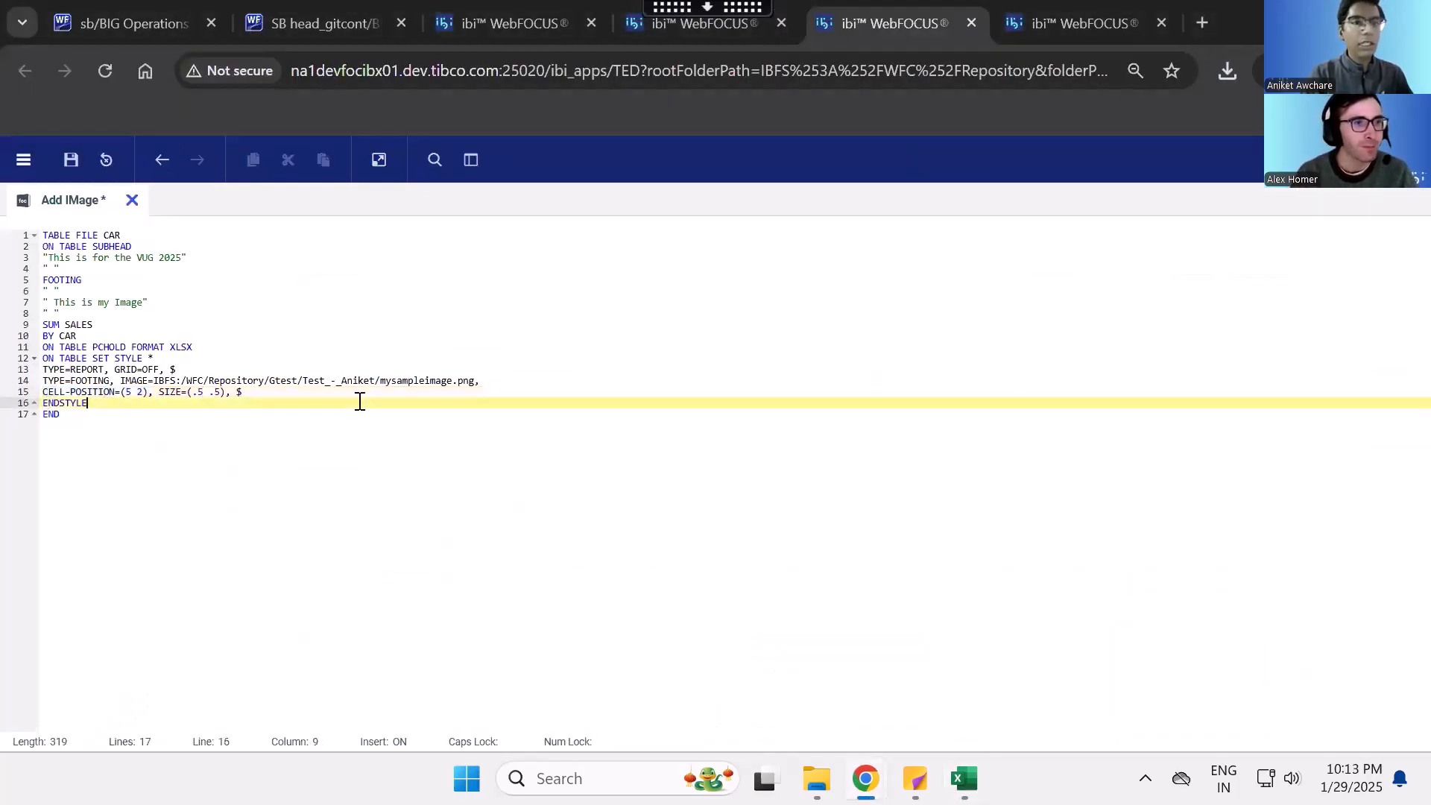
pyautogui.doubleClick(187, 348)
pyautogui.moveTo(153, 394); pyautogui.dragTo(43, 394)
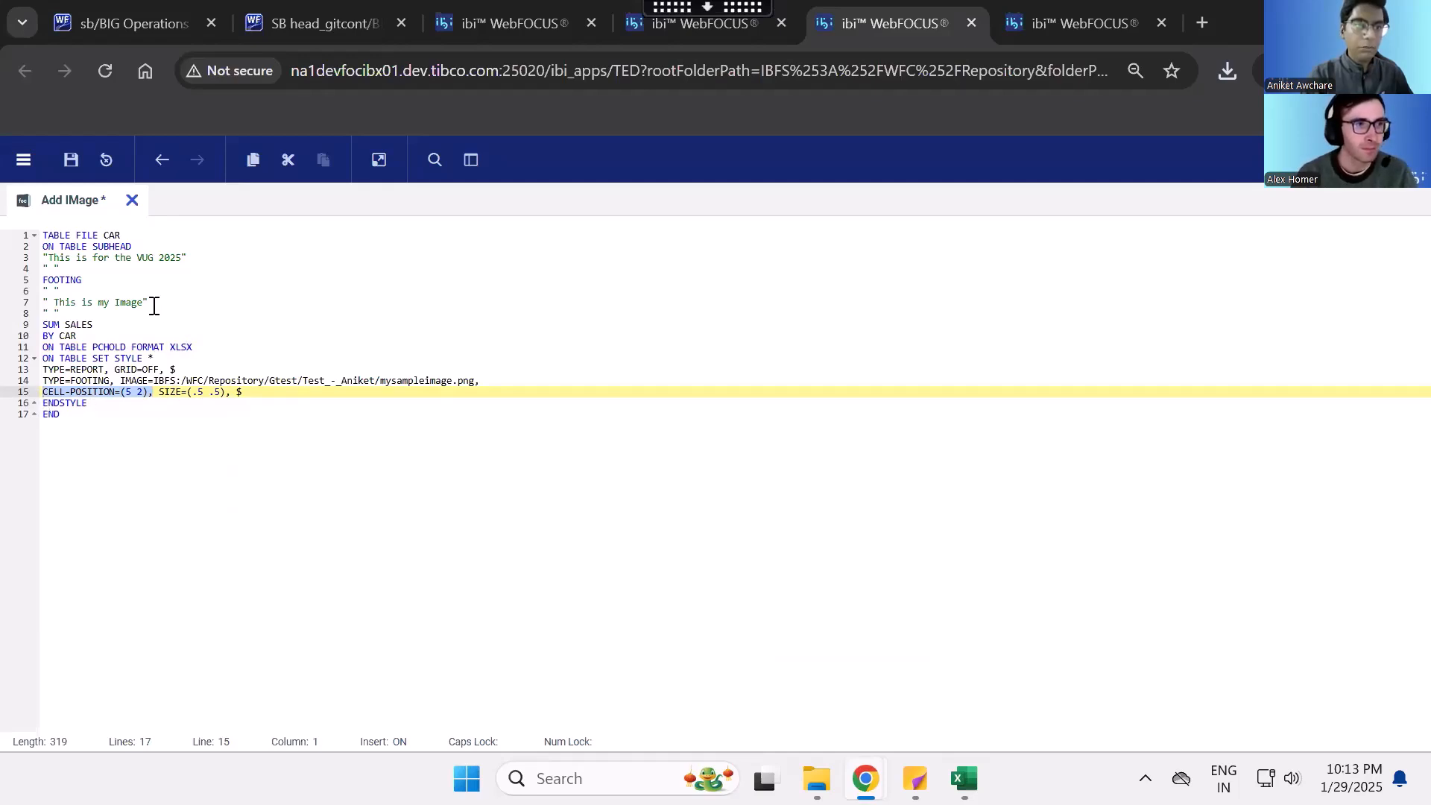
# - Delete the CELL-POSITION attribute from the footing image style and remove the "This is my Image" footing line
pyautogui.click(165, 394)
pyautogui.moveTo(153, 393); pyautogui.dragTo(43, 395)
pyautogui.press('BackSpace')
pyautogui.press('BackSpace')
pyautogui.moveTo(169, 302); pyautogui.dragTo(47, 304)
pyautogui.press('BackSpace')
pyautogui.press('BackSpace')
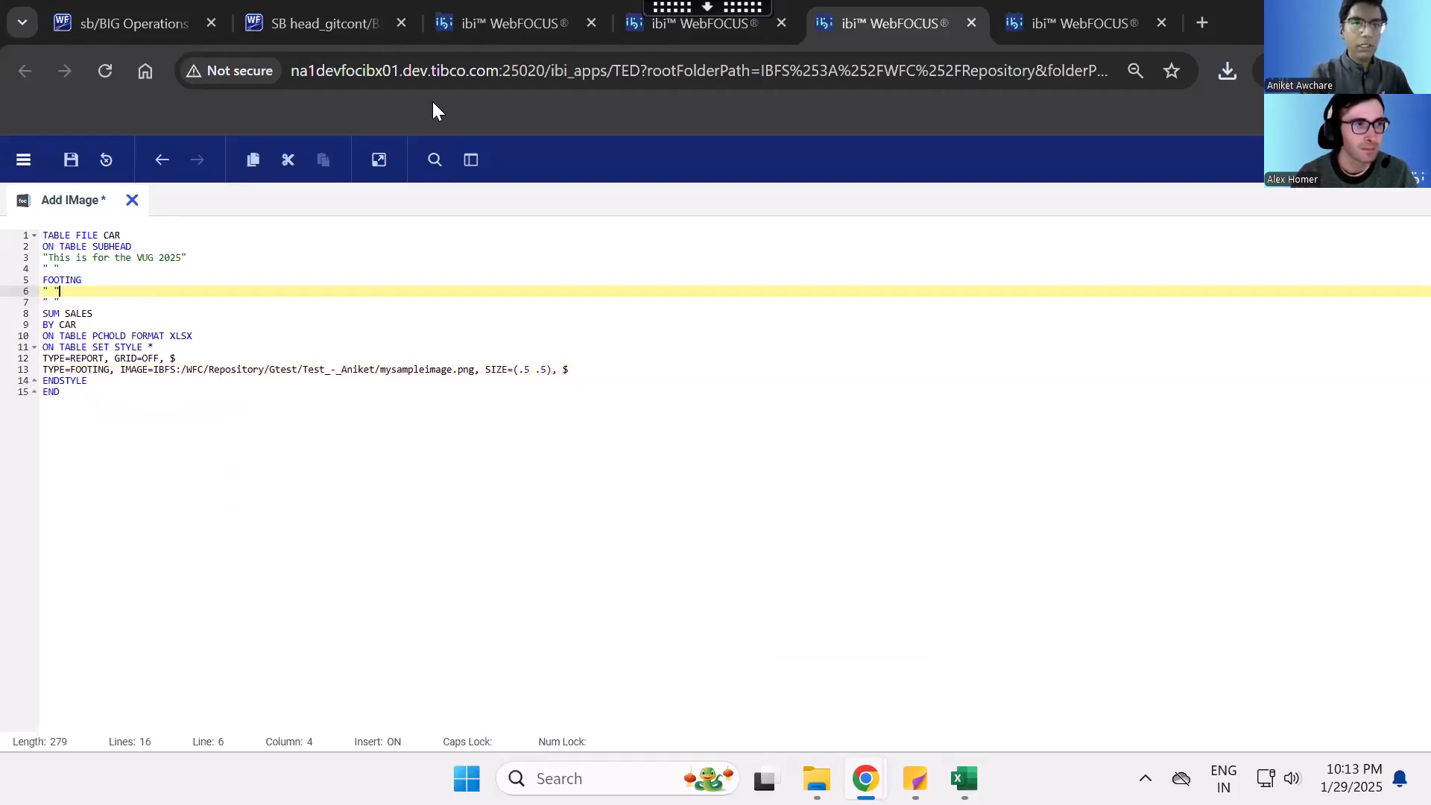
# - Change the report's output format to PDF, run it to view the footing image, and close the output window
pyautogui.click(179, 335)
pyautogui.write('PDF')
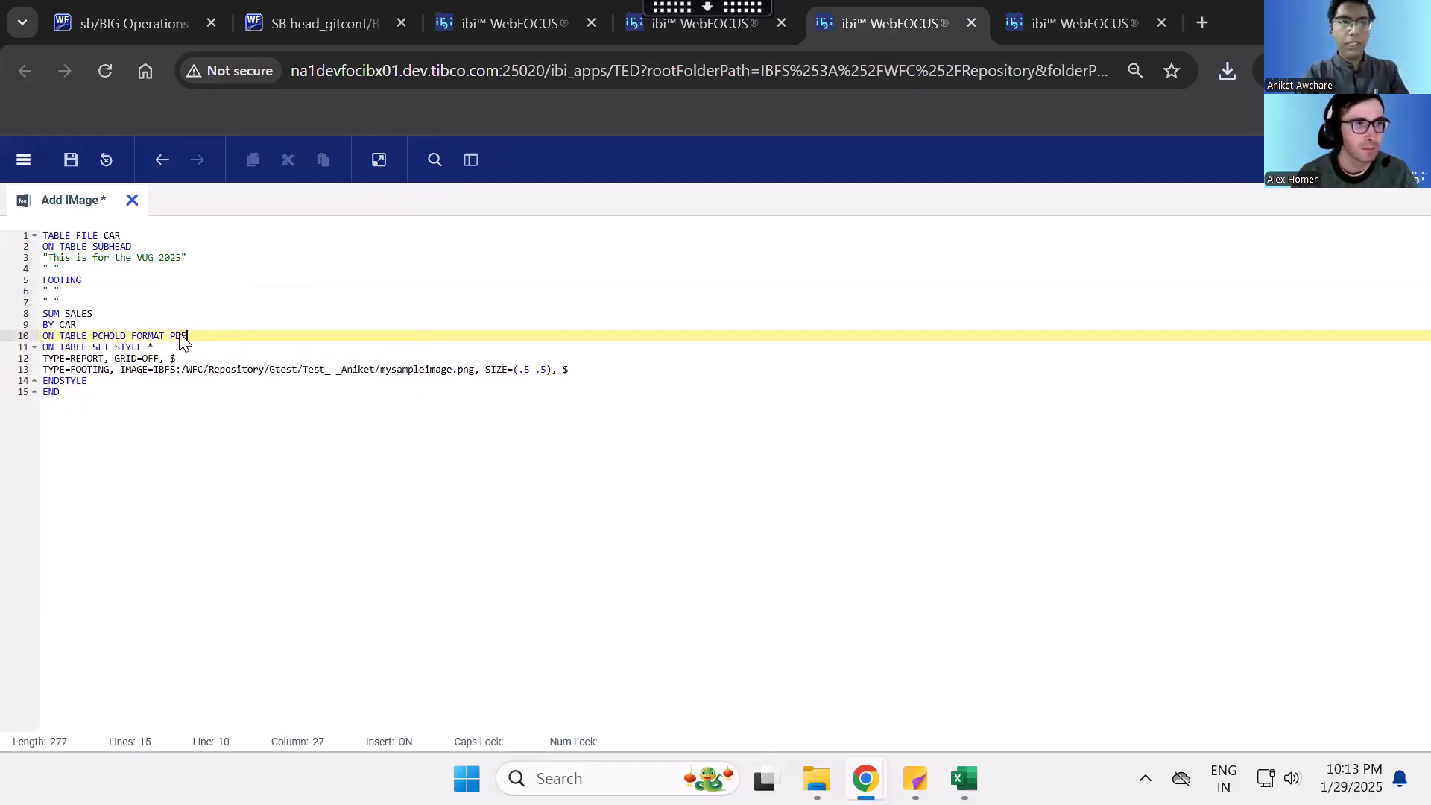
pyautogui.click(380, 159)
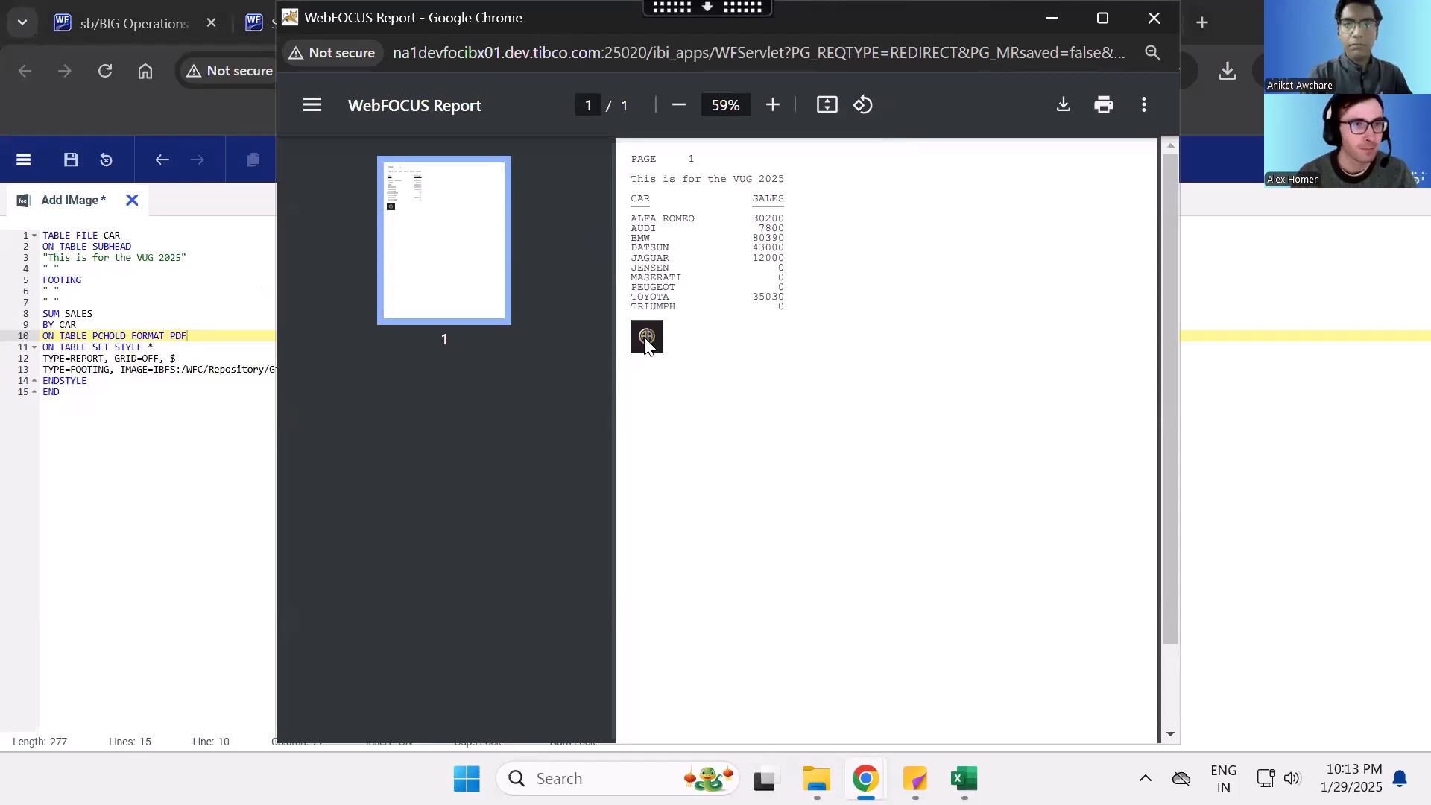
pyautogui.click(1153, 18)
# - Change the output format to PPTX, run the report, and save, keep and open the presentation in PowerPoint
pyautogui.doubleClick(180, 335)
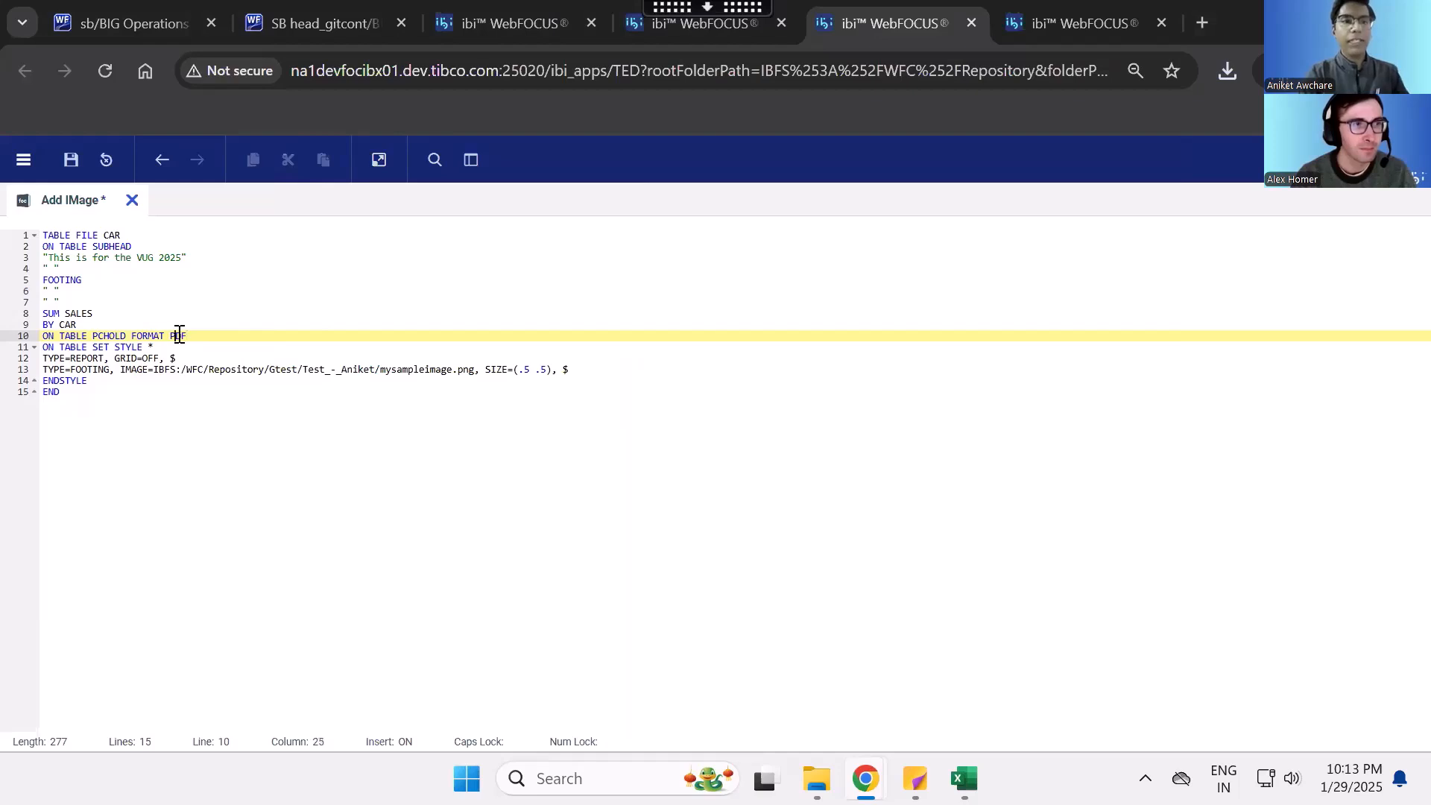
pyautogui.write('PN')
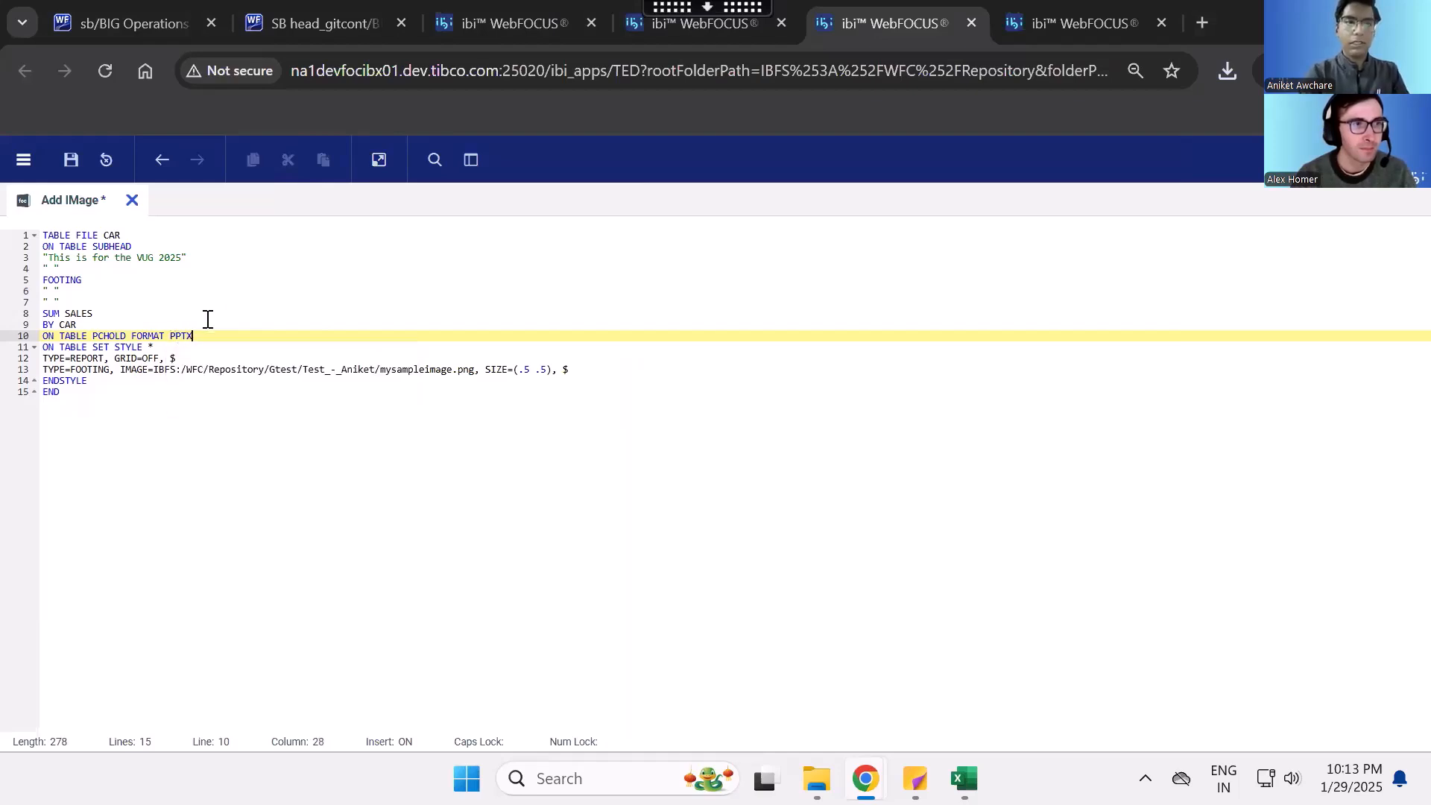
pyautogui.click(378, 159)
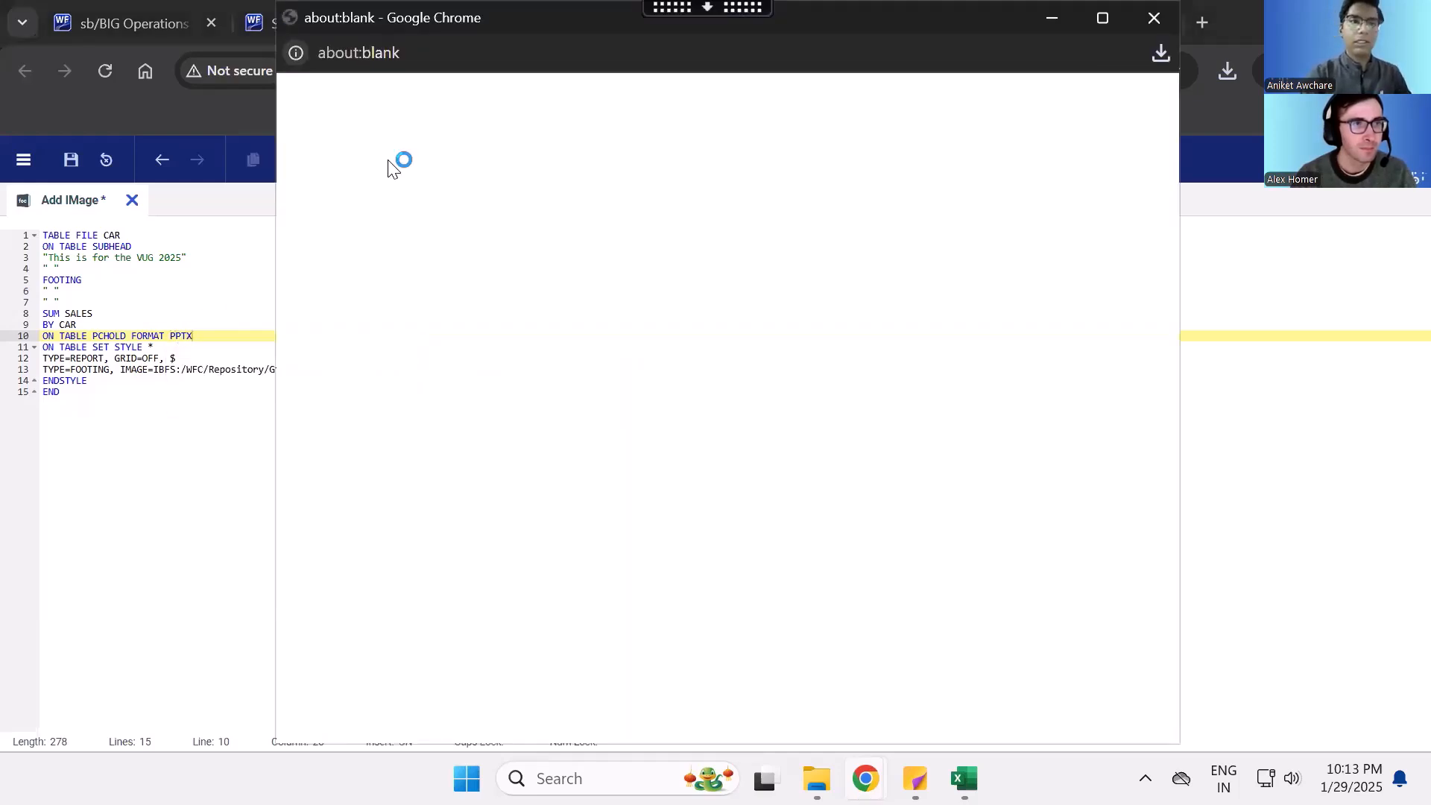
pyautogui.click(788, 494)
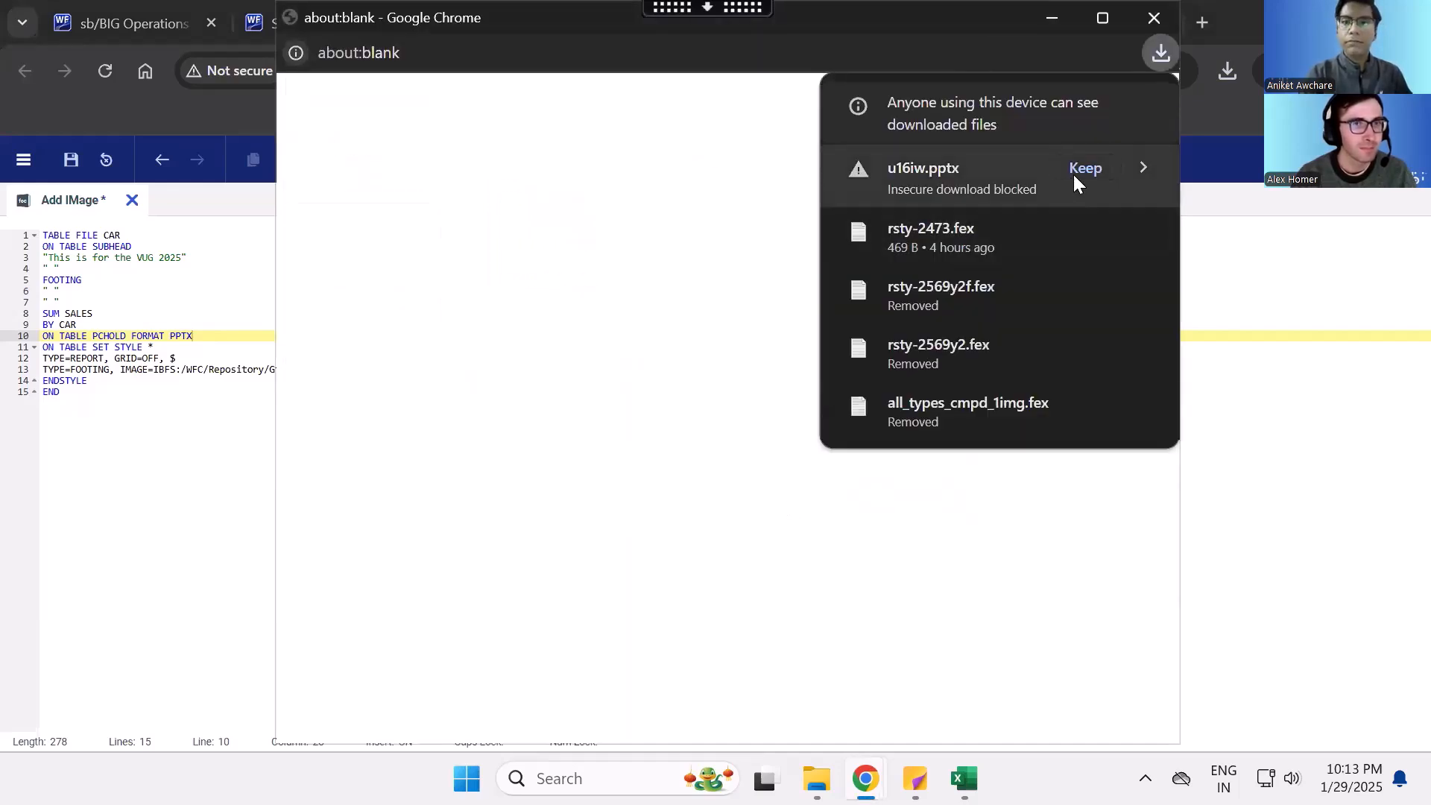
pyautogui.click(1076, 182)
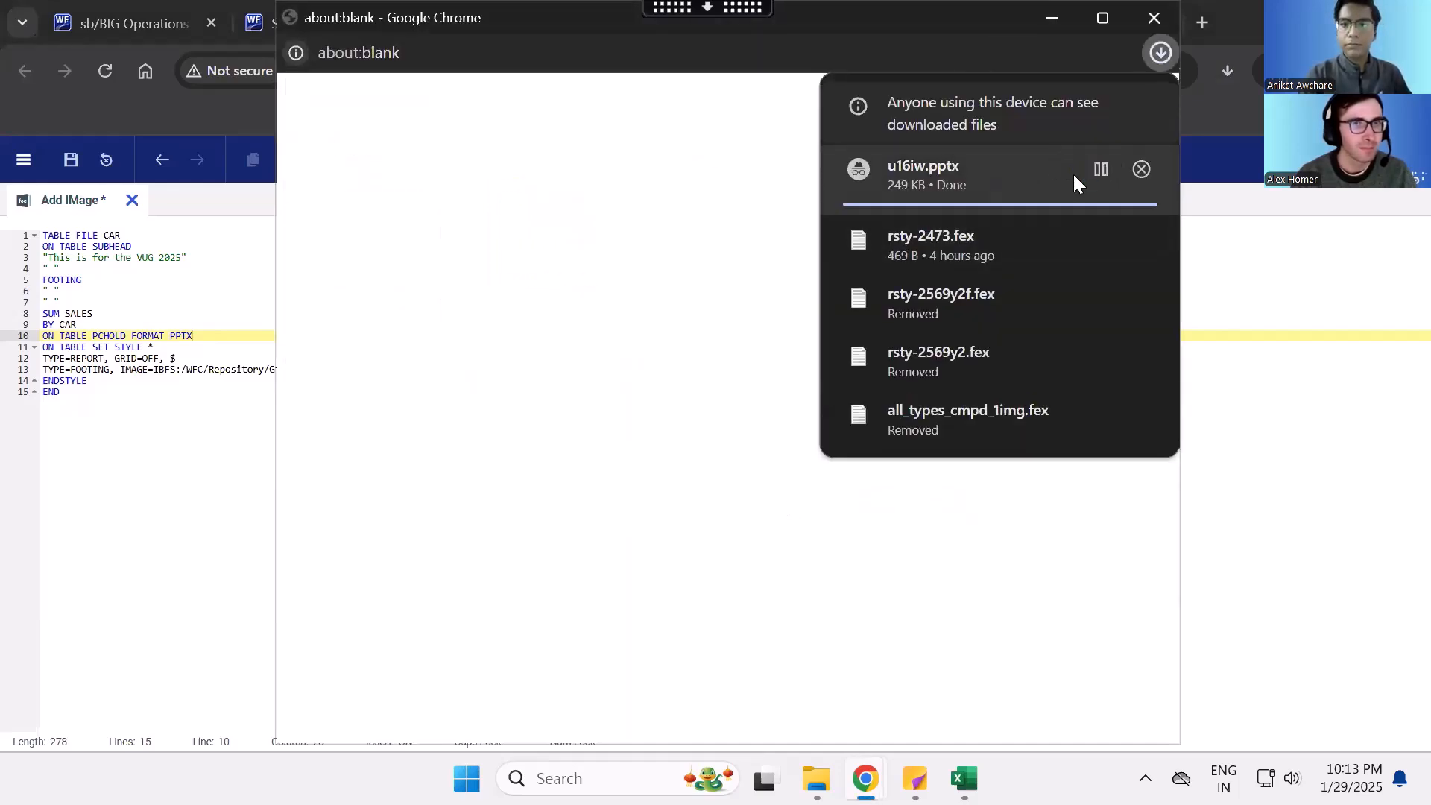
pyautogui.click(973, 173)
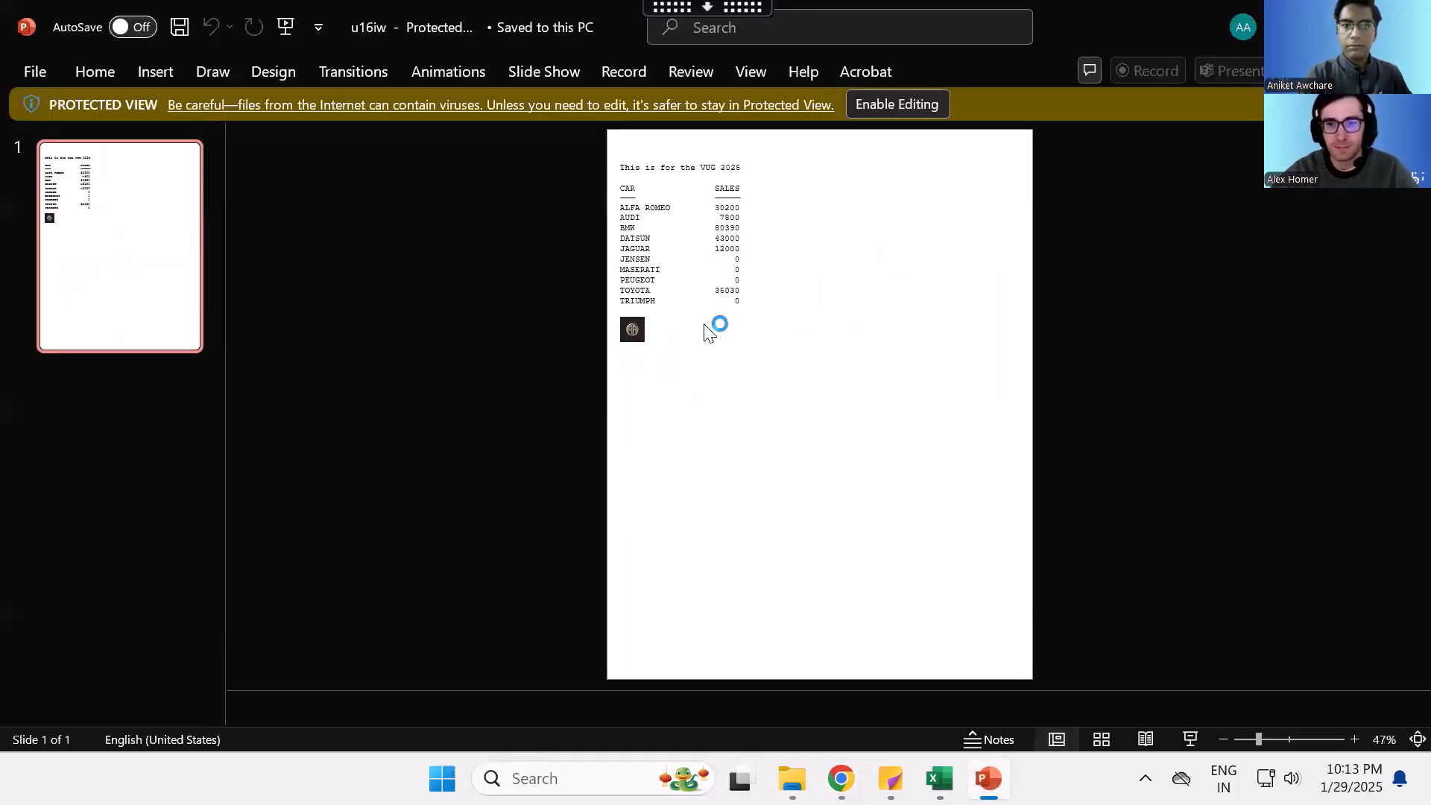
# - Enable editing for the presentation and zoom in to 70% to inspect the report's footing image on the slide
pyautogui.click(873, 104)
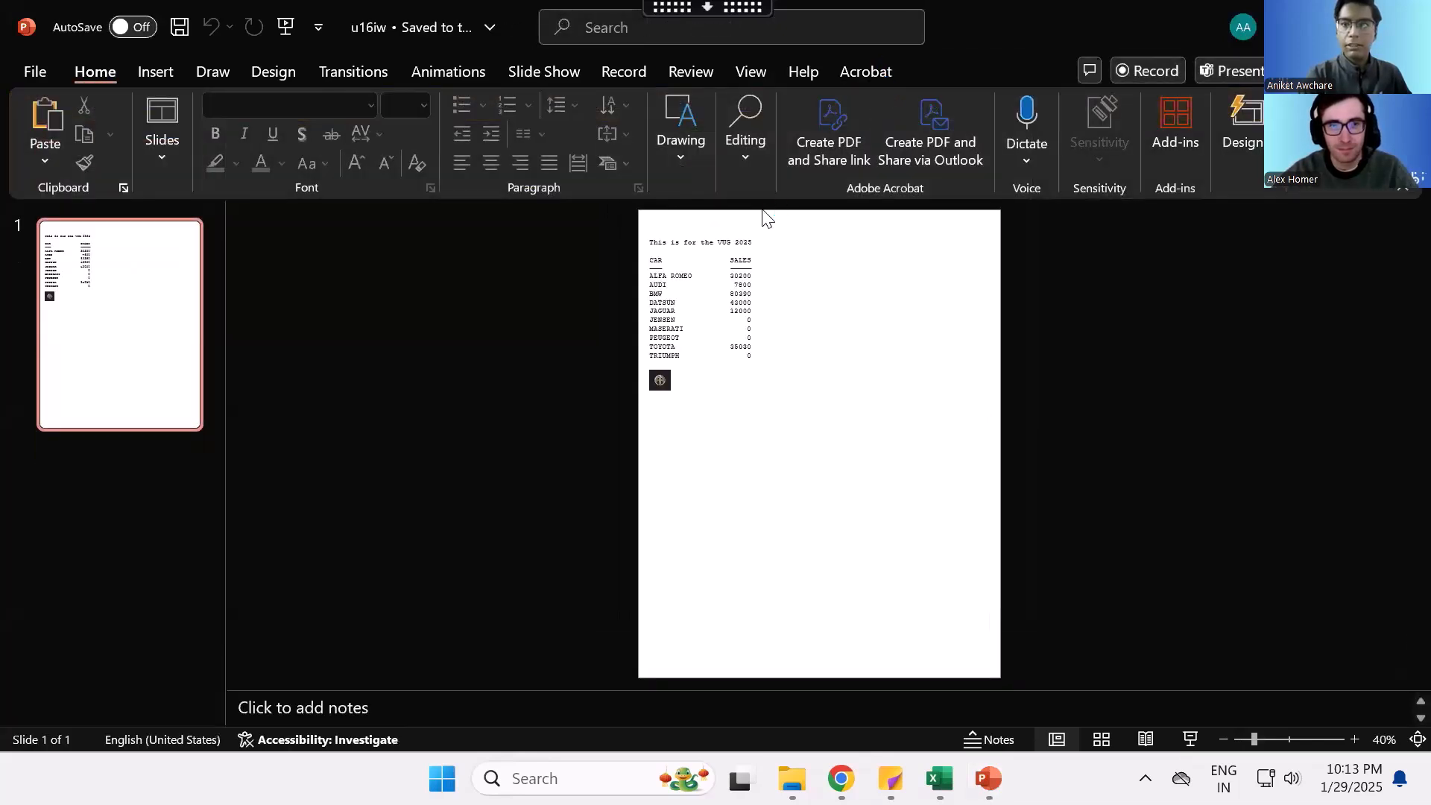
pyautogui.click(1358, 735)
pyautogui.click(1357, 734)
pyautogui.click(1358, 734)
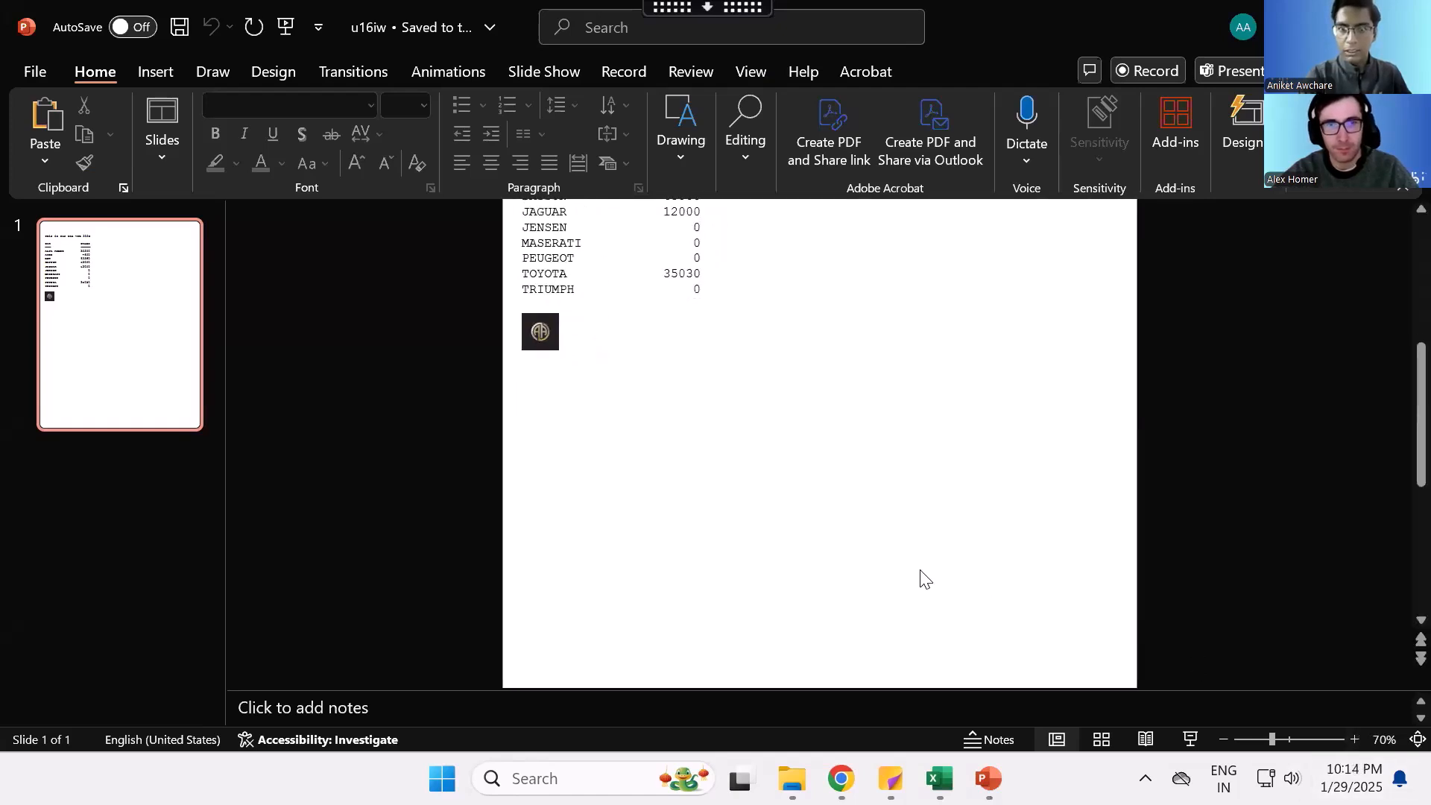
pyautogui.scroll(2, 921, 578)
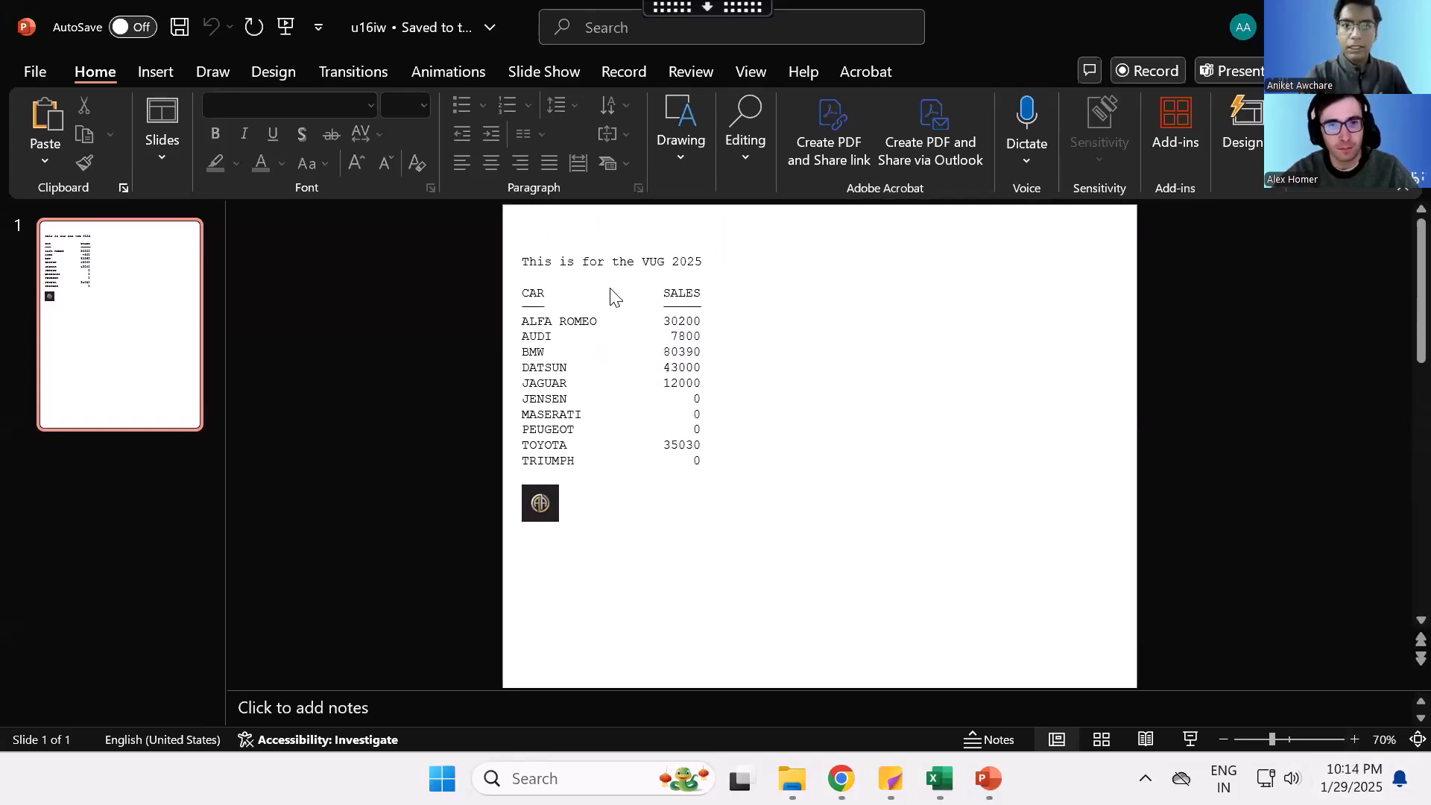
pyautogui.click(536, 515)
pyautogui.click(604, 485)
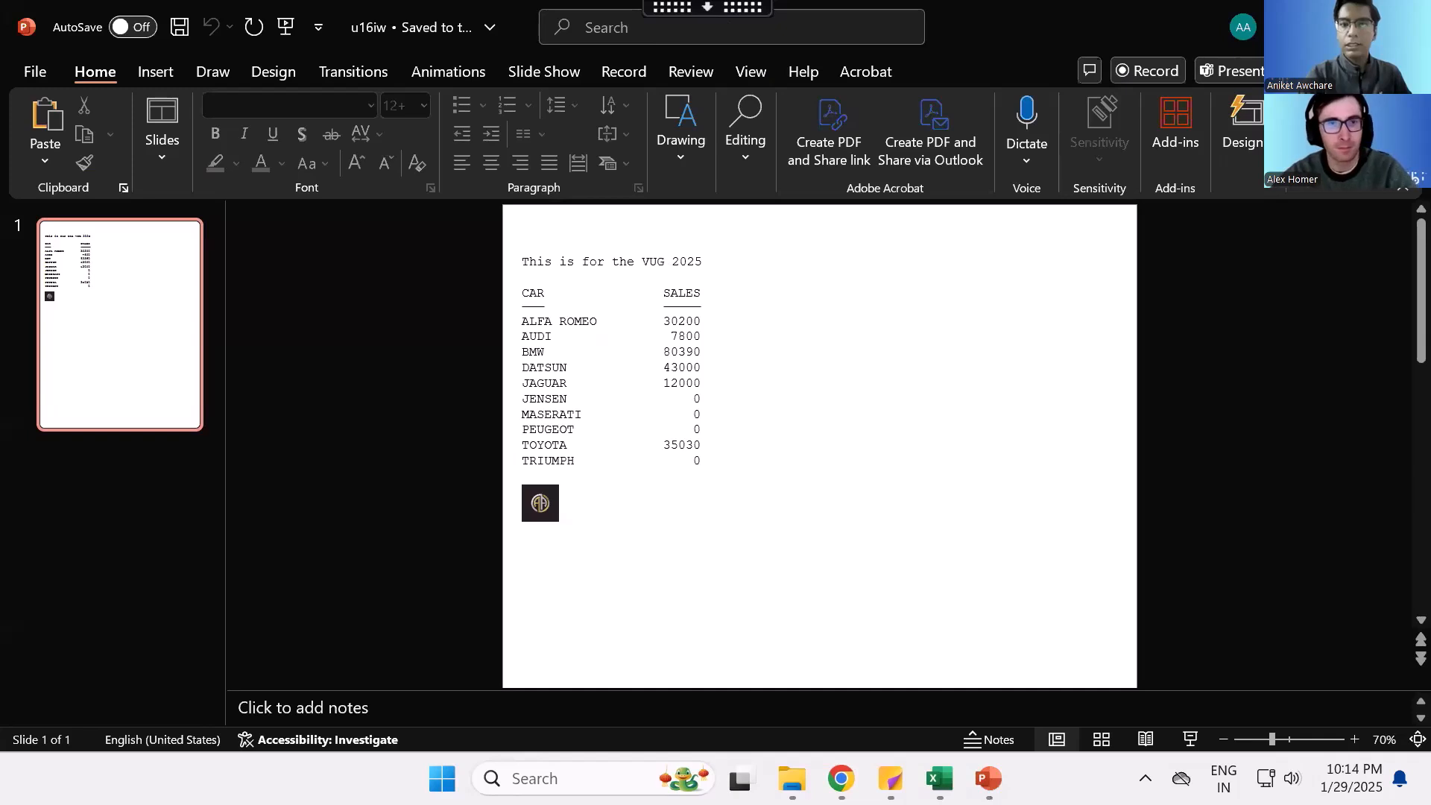
# - Close the presentation and the blank report output window, returning to the Add IMage code
pyautogui.click(1406, 21)
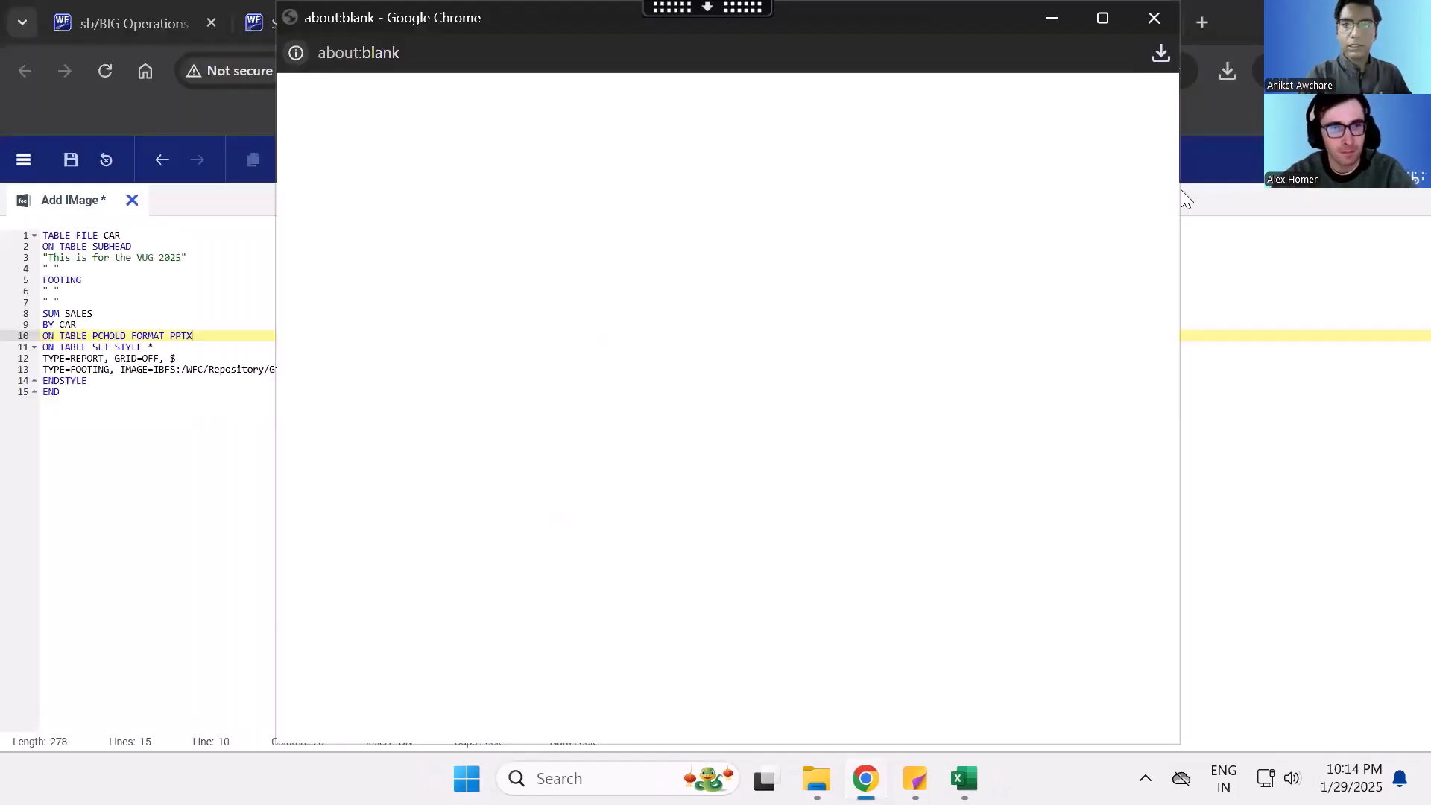
pyautogui.click(1155, 18)
pyautogui.click(202, 404)
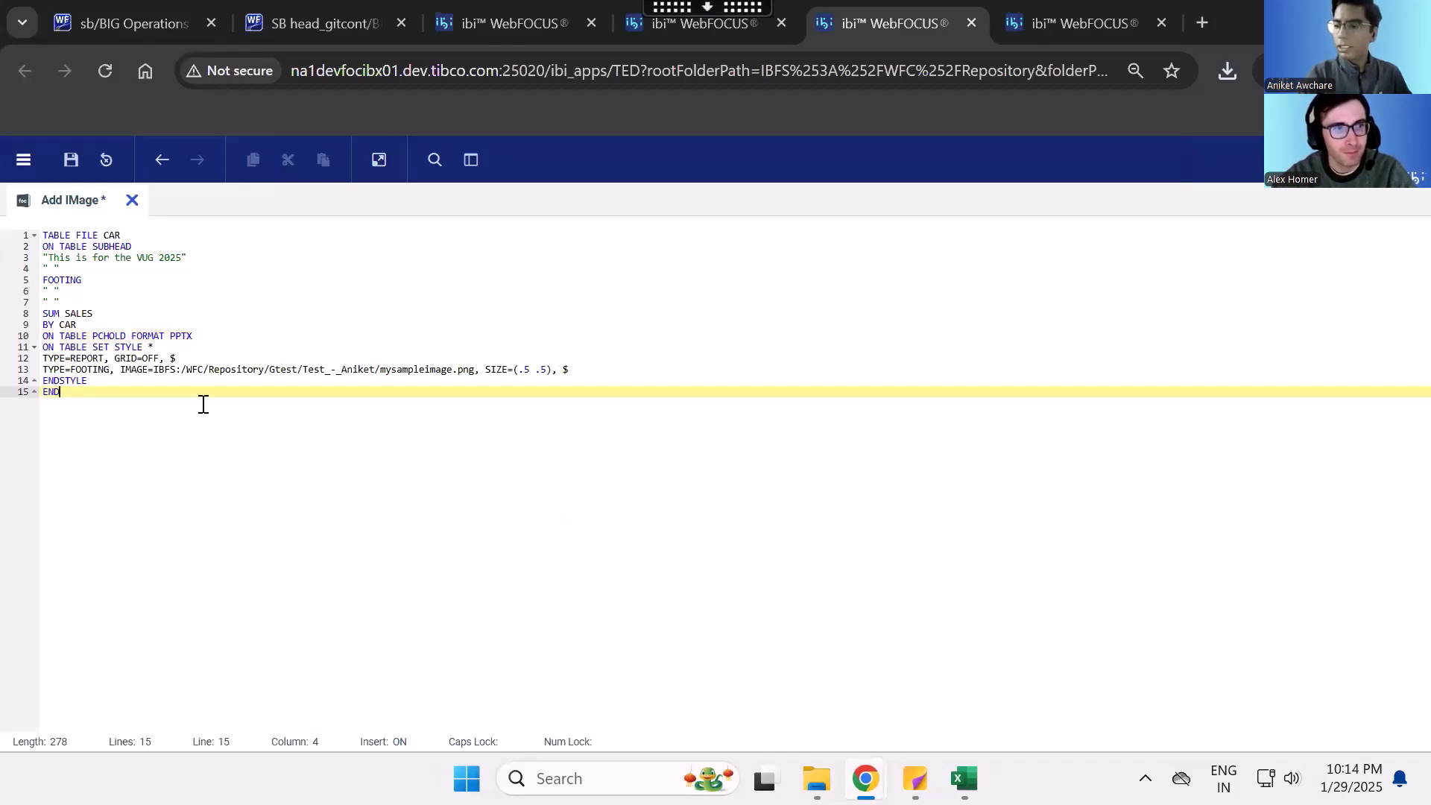
pyautogui.moveTo(41, 393); pyautogui.dragTo(39, 246)
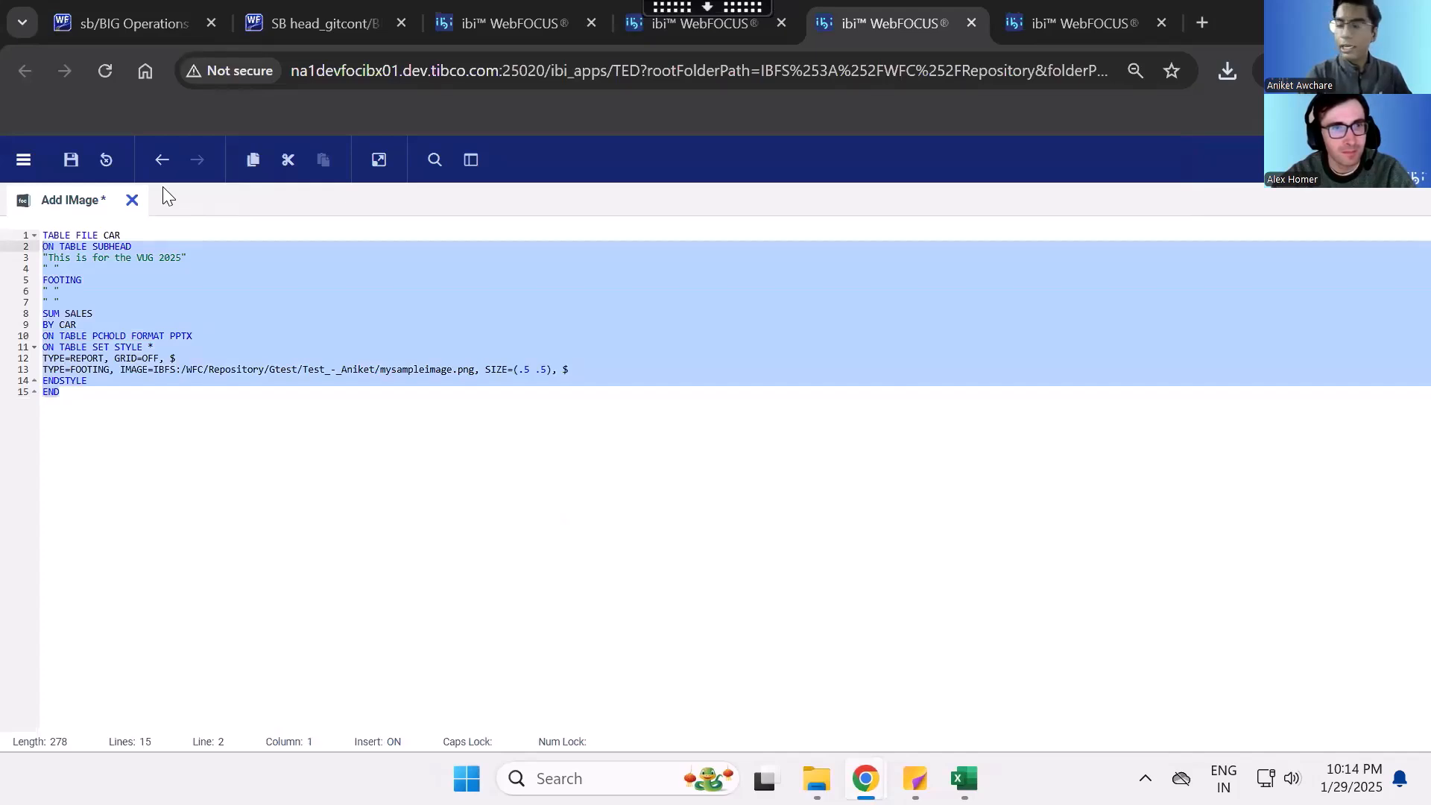
# - Open the PDF Signature Example report from the VUG 2025 workspace folder for editing
pyautogui.click(720, 34)
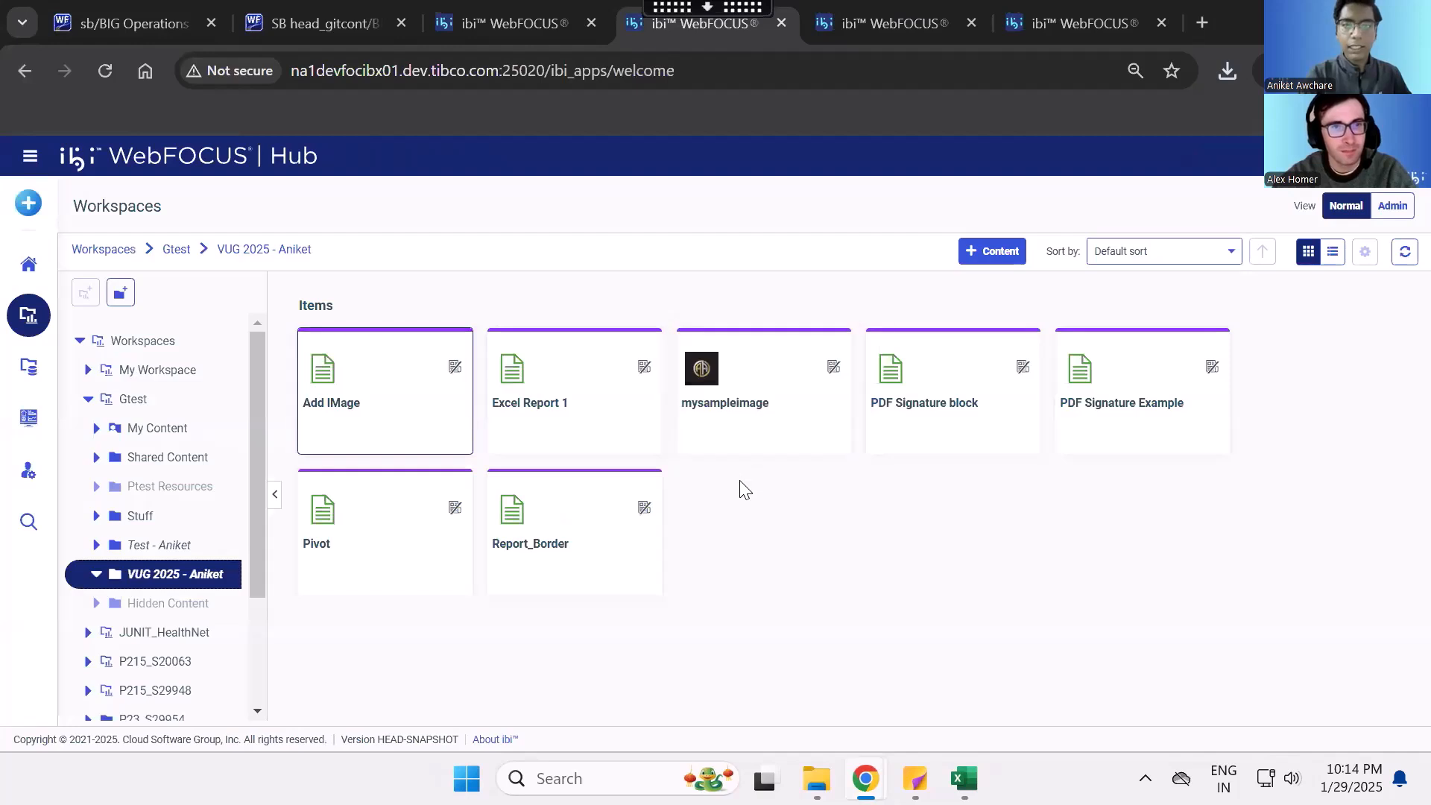
pyautogui.rightClick(909, 352)
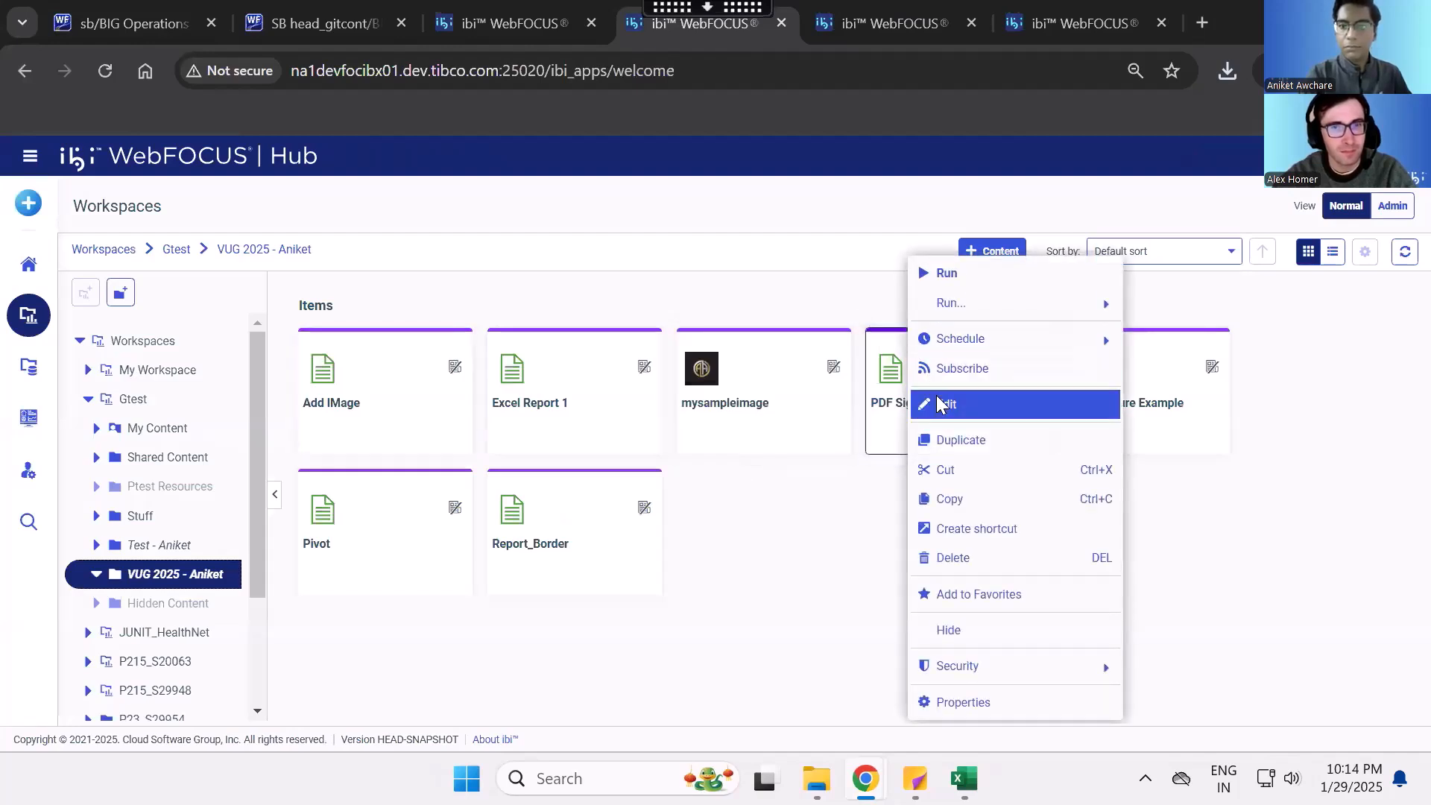
pyautogui.click(1153, 370)
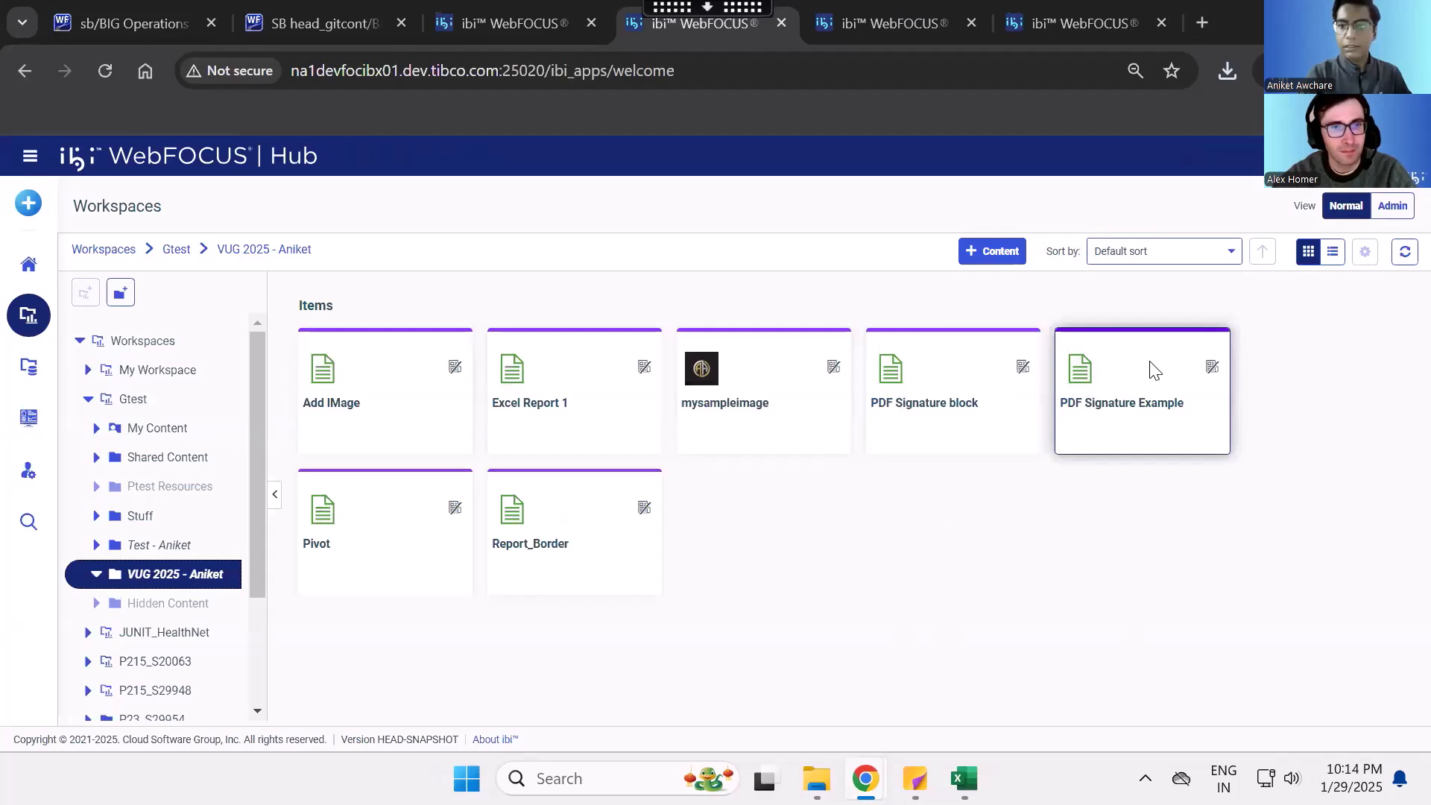
pyautogui.rightClick(1152, 371)
pyautogui.click(1167, 410)
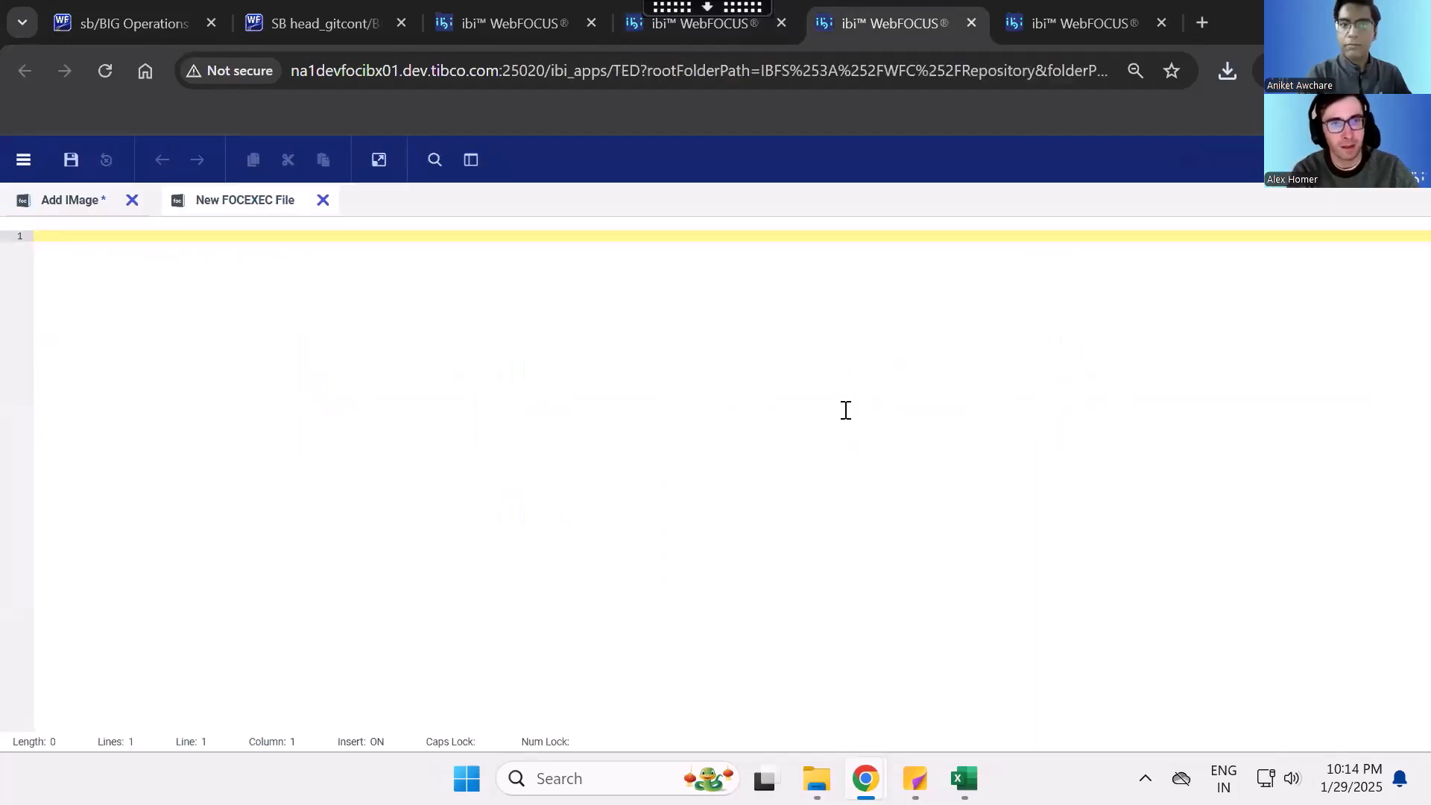
pyautogui.click(322, 540)
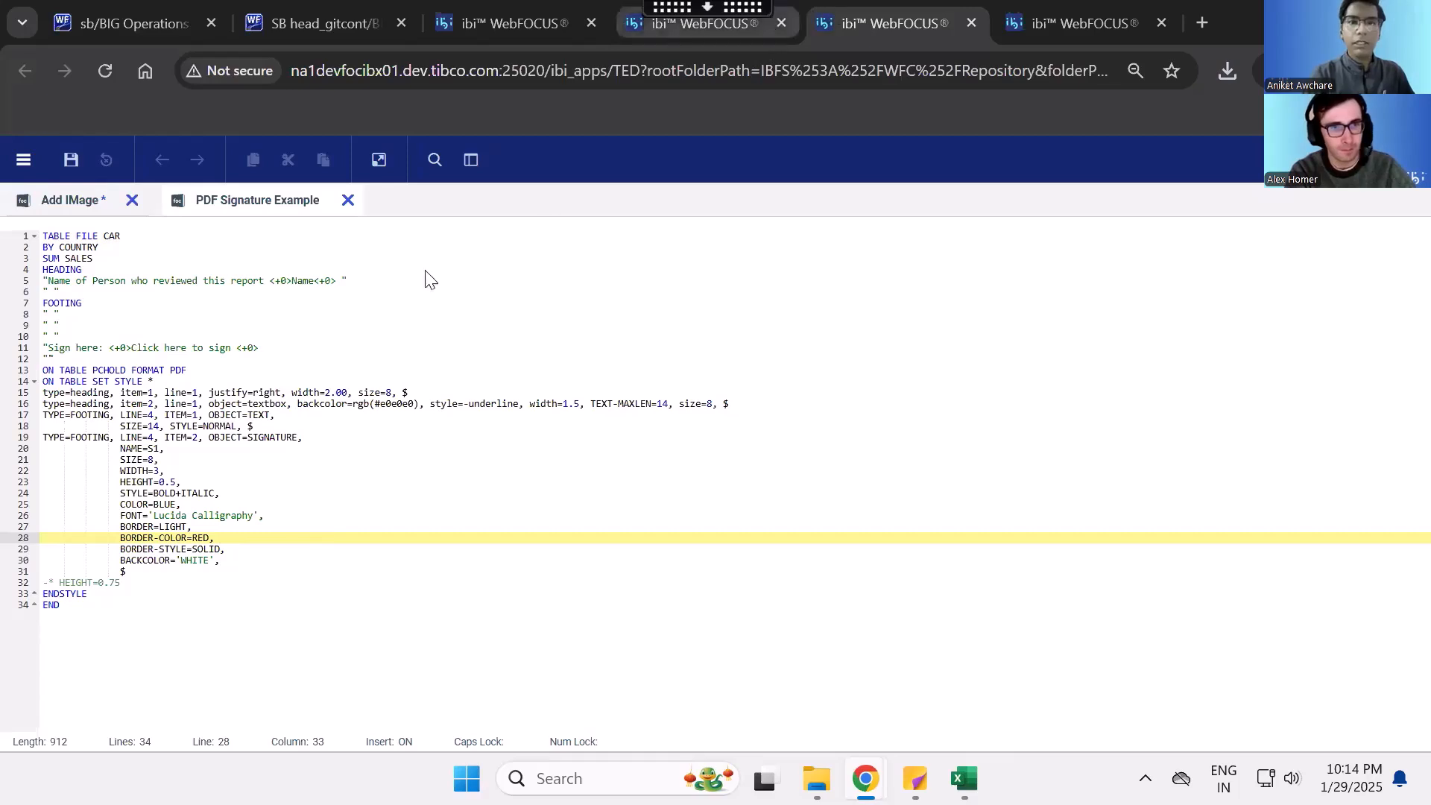
# - Examine the PDF output format line and the TABLE FILE CAR request with its BY COUNTRY and SUM SALES lines
pyautogui.moveTo(216, 371); pyautogui.dragTo(29, 371)
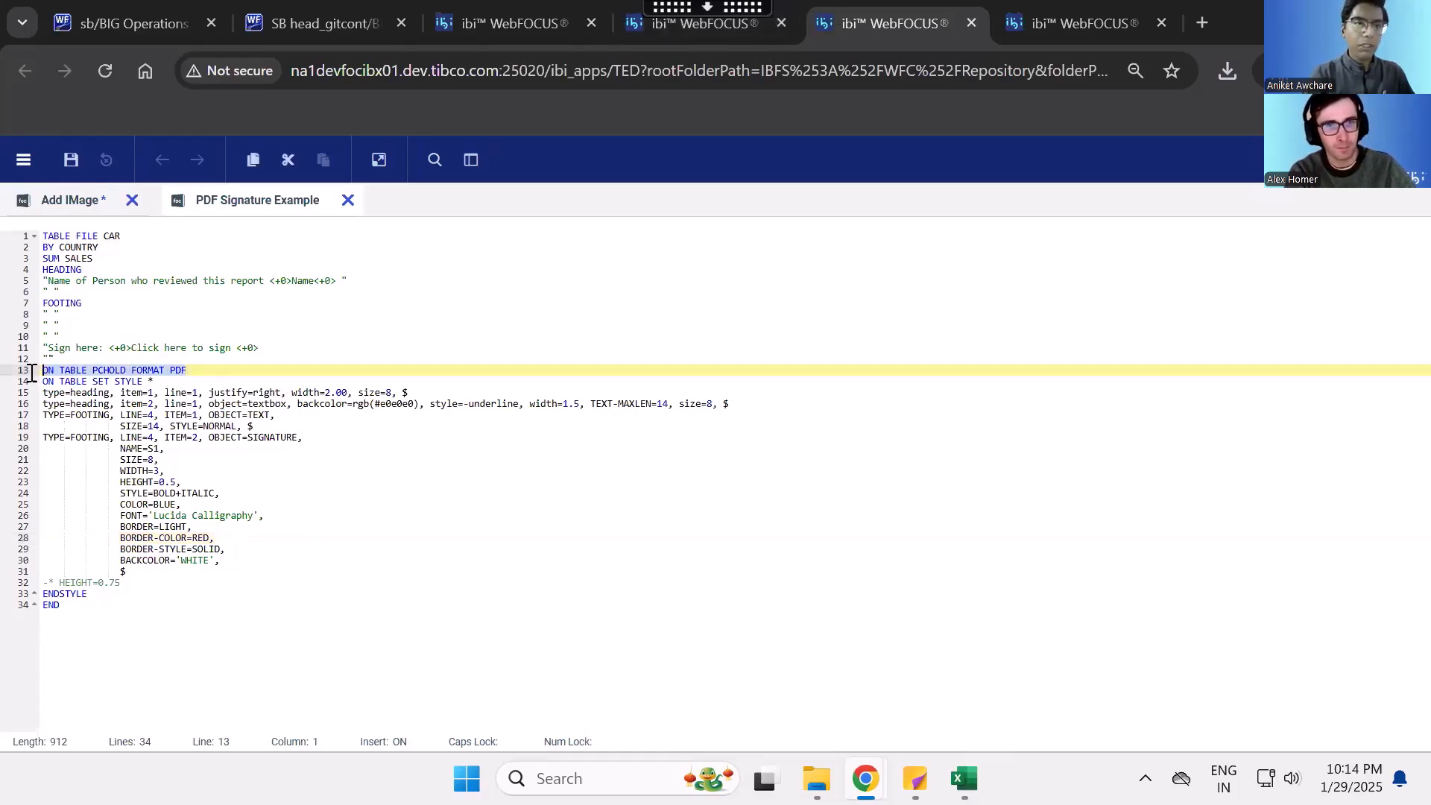
pyautogui.click(201, 369)
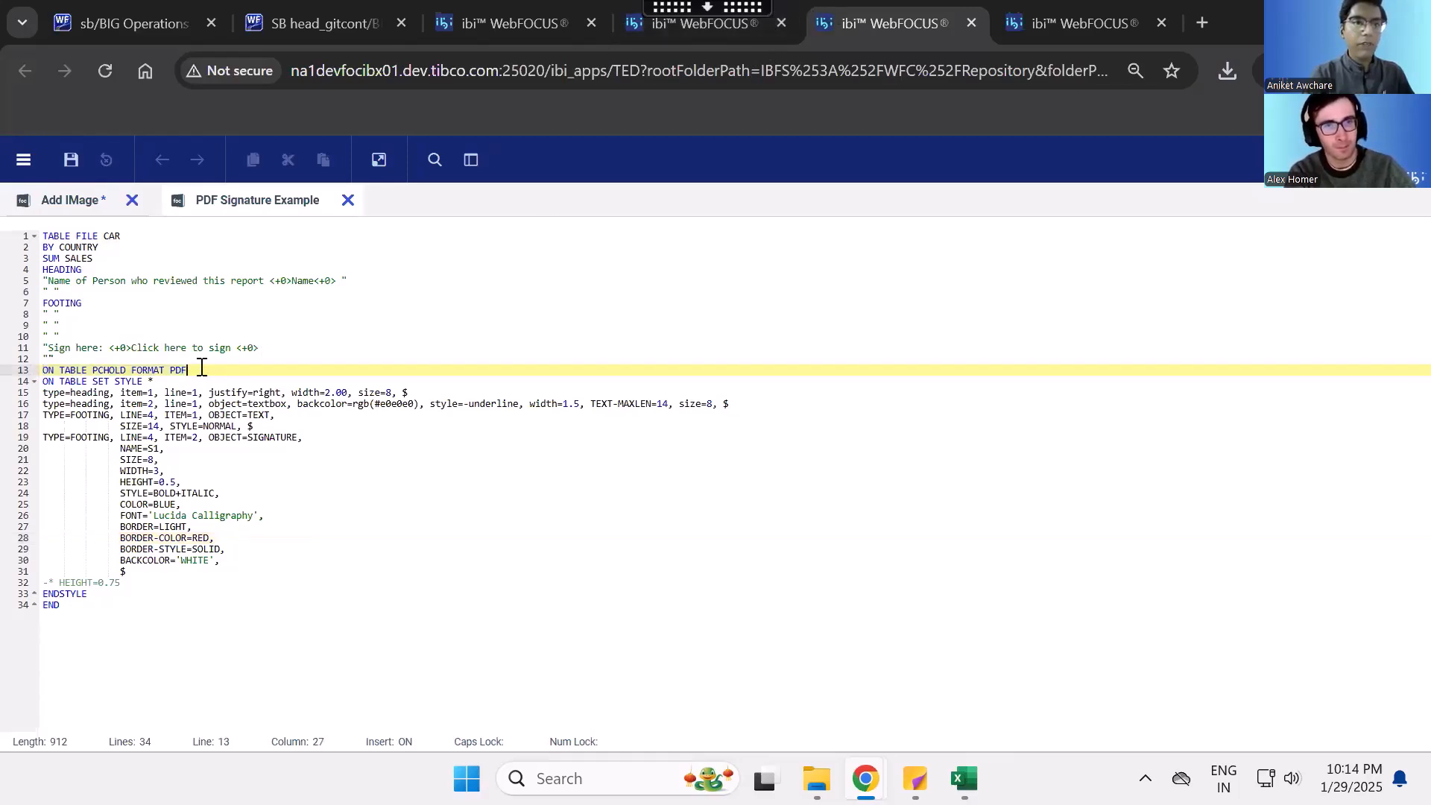
pyautogui.click(154, 582)
pyautogui.keyDown('shift'); pyautogui.click(46, 414); pyautogui.keyUp('shift')
pyautogui.moveTo(46, 406); pyautogui.dragTo(25, 222)
pyautogui.click(70, 259)
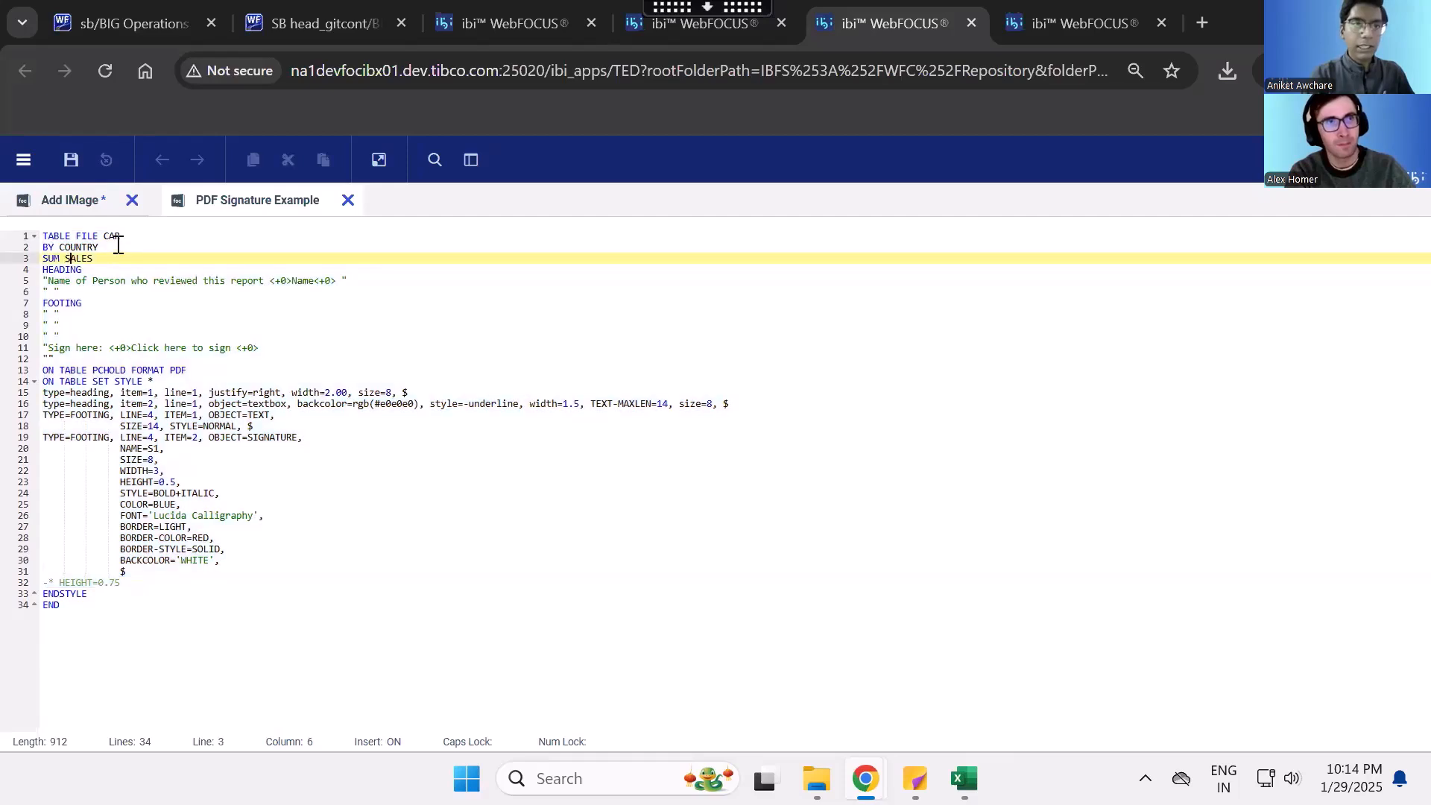
pyautogui.doubleClick(114, 237)
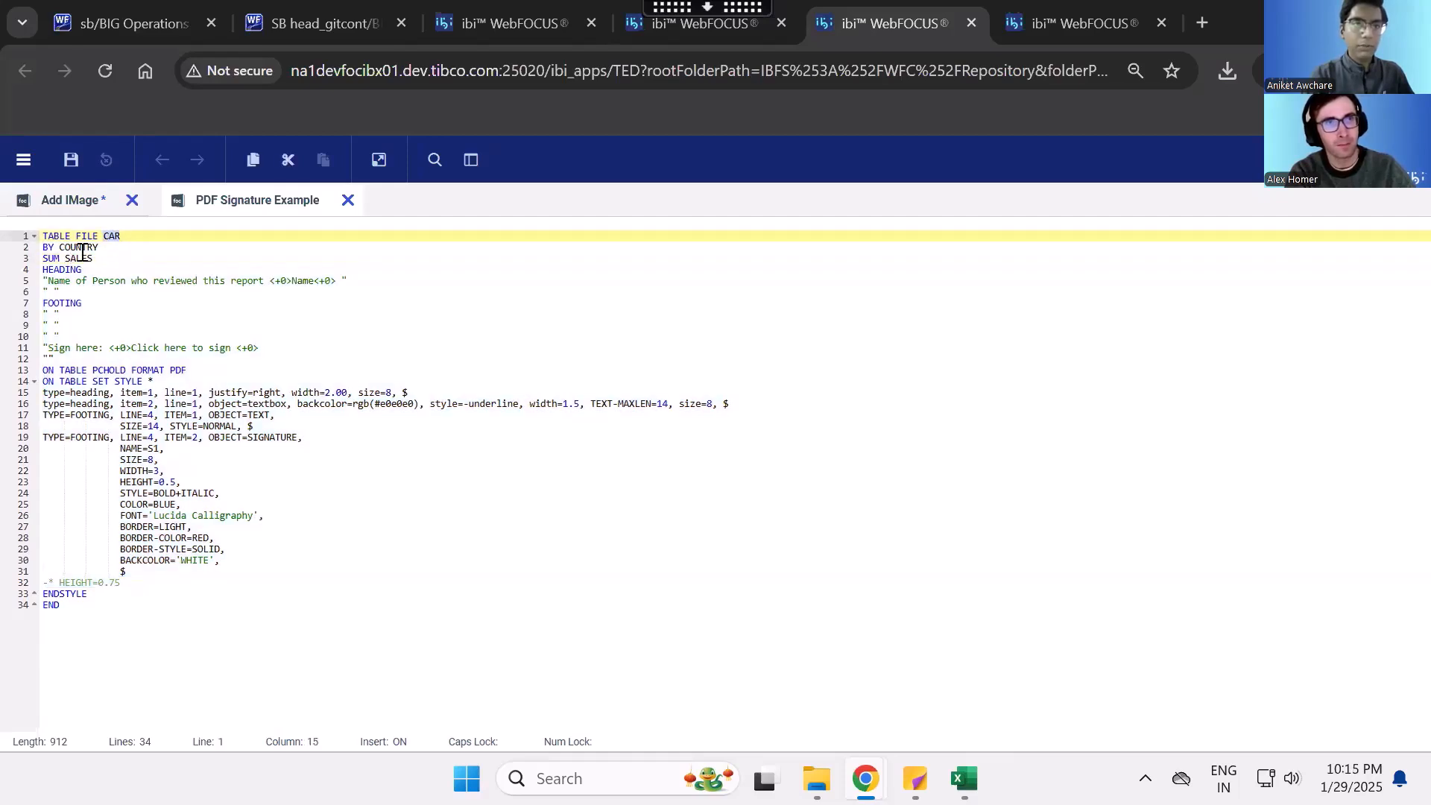
pyautogui.moveTo(96, 257); pyautogui.dragTo(29, 240)
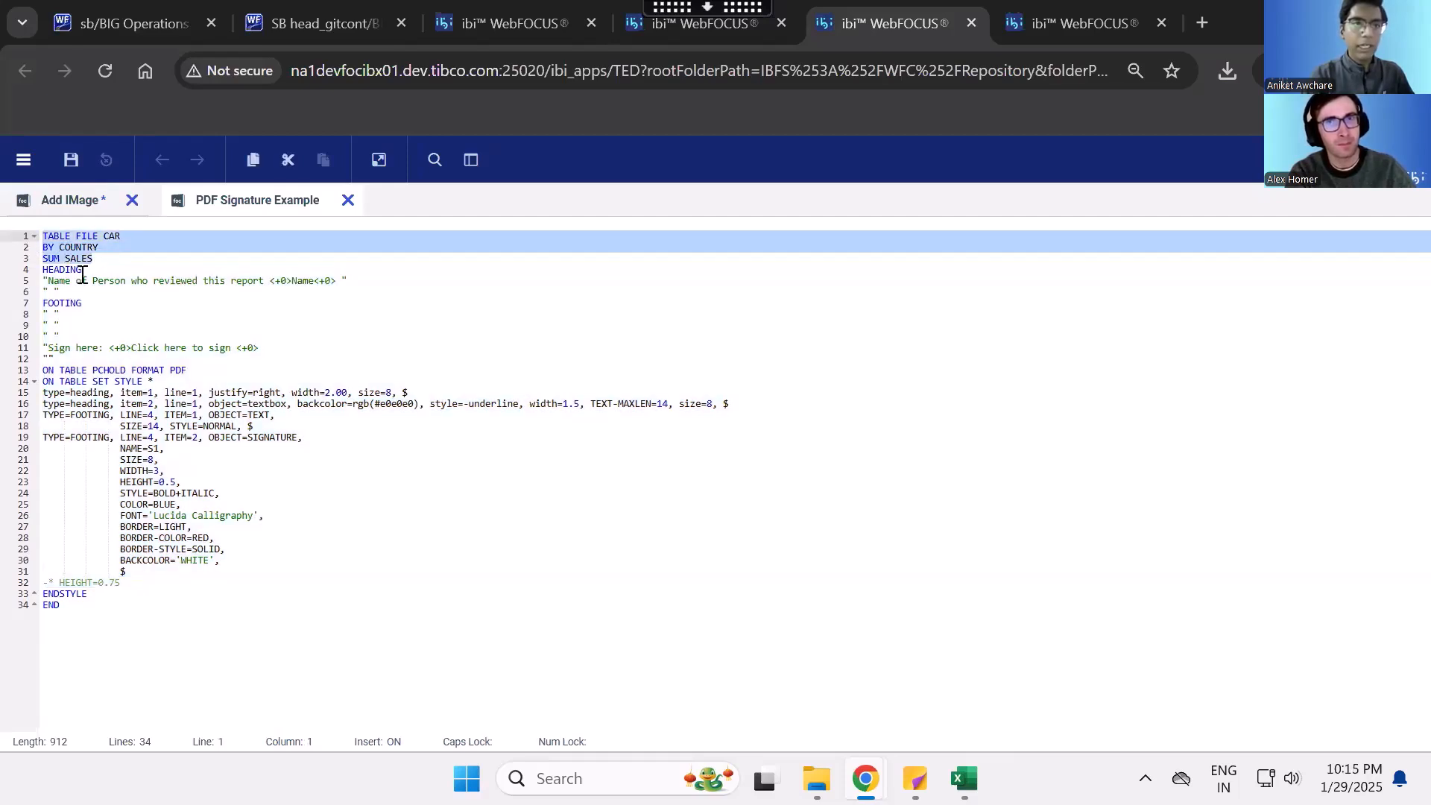
pyautogui.click(82, 273)
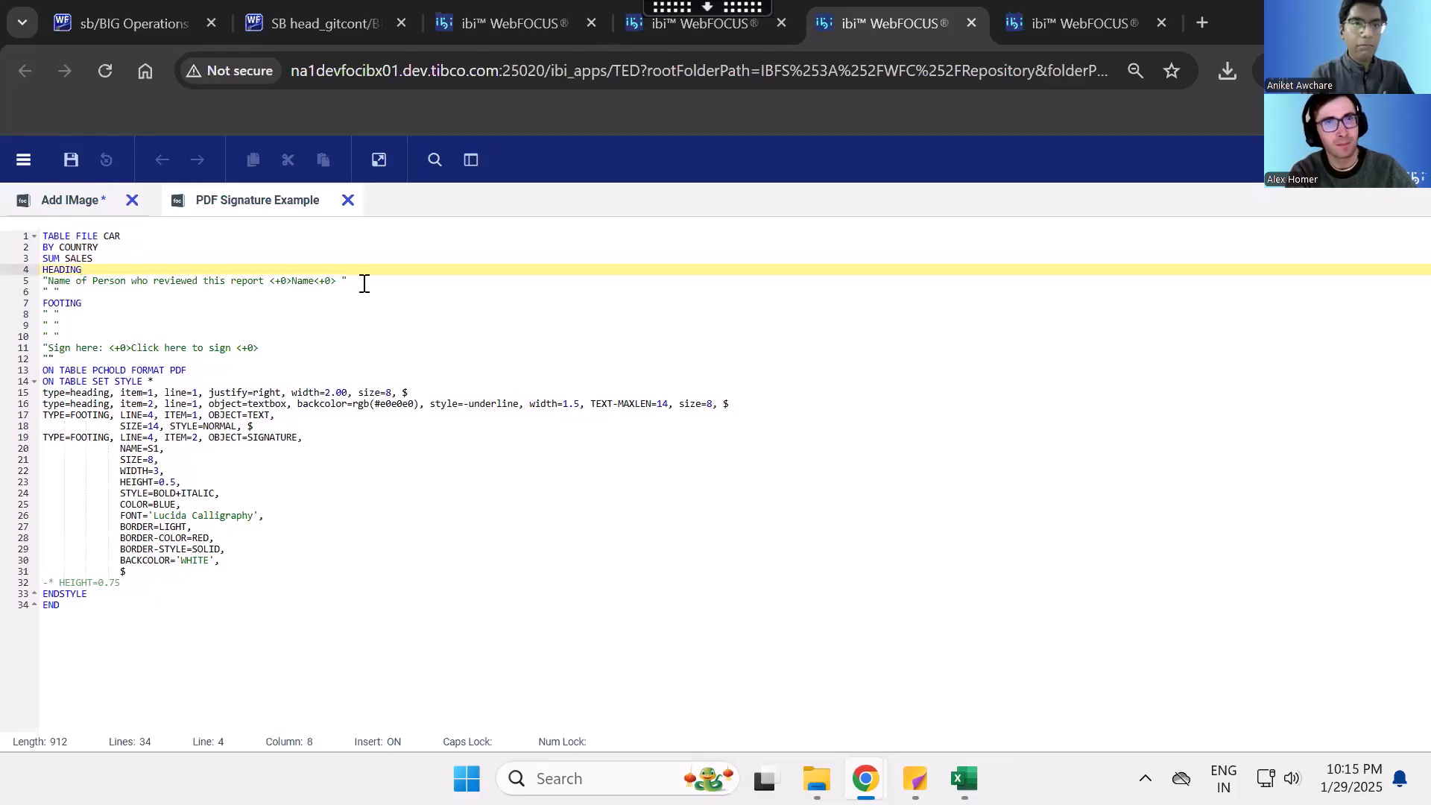
# - Examine the heading line for the report reviewer, including its Name field between <+0> markers, and compare it with the footing's signing line
pyautogui.moveTo(362, 282); pyautogui.dragTo(13, 267)
pyautogui.hotkey('shift', 'Down')
pyautogui.hotkey('shift', 'Down')
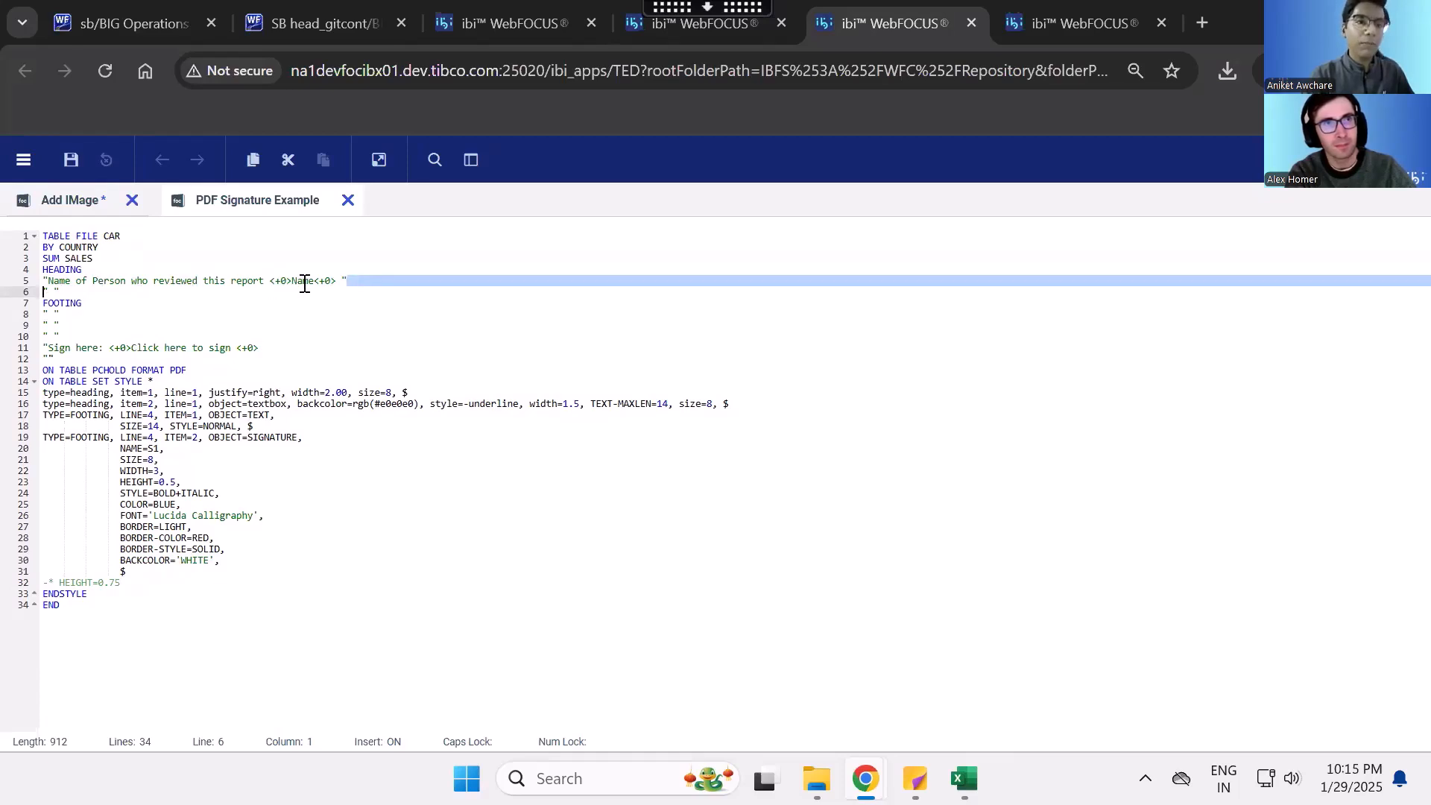
pyautogui.moveTo(167, 284); pyautogui.dragTo(242, 290)
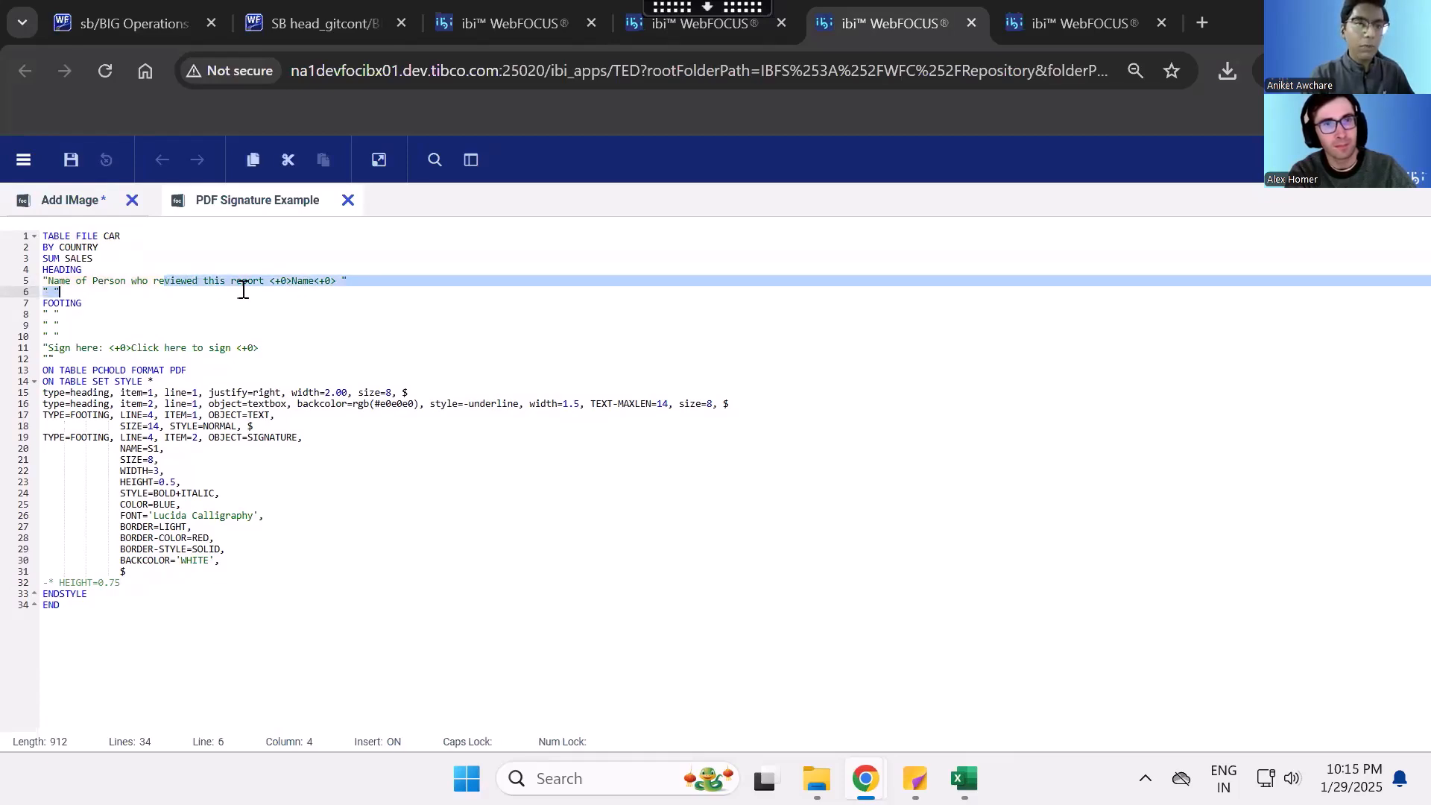
pyautogui.moveTo(275, 353); pyautogui.dragTo(48, 348)
pyautogui.click(129, 344)
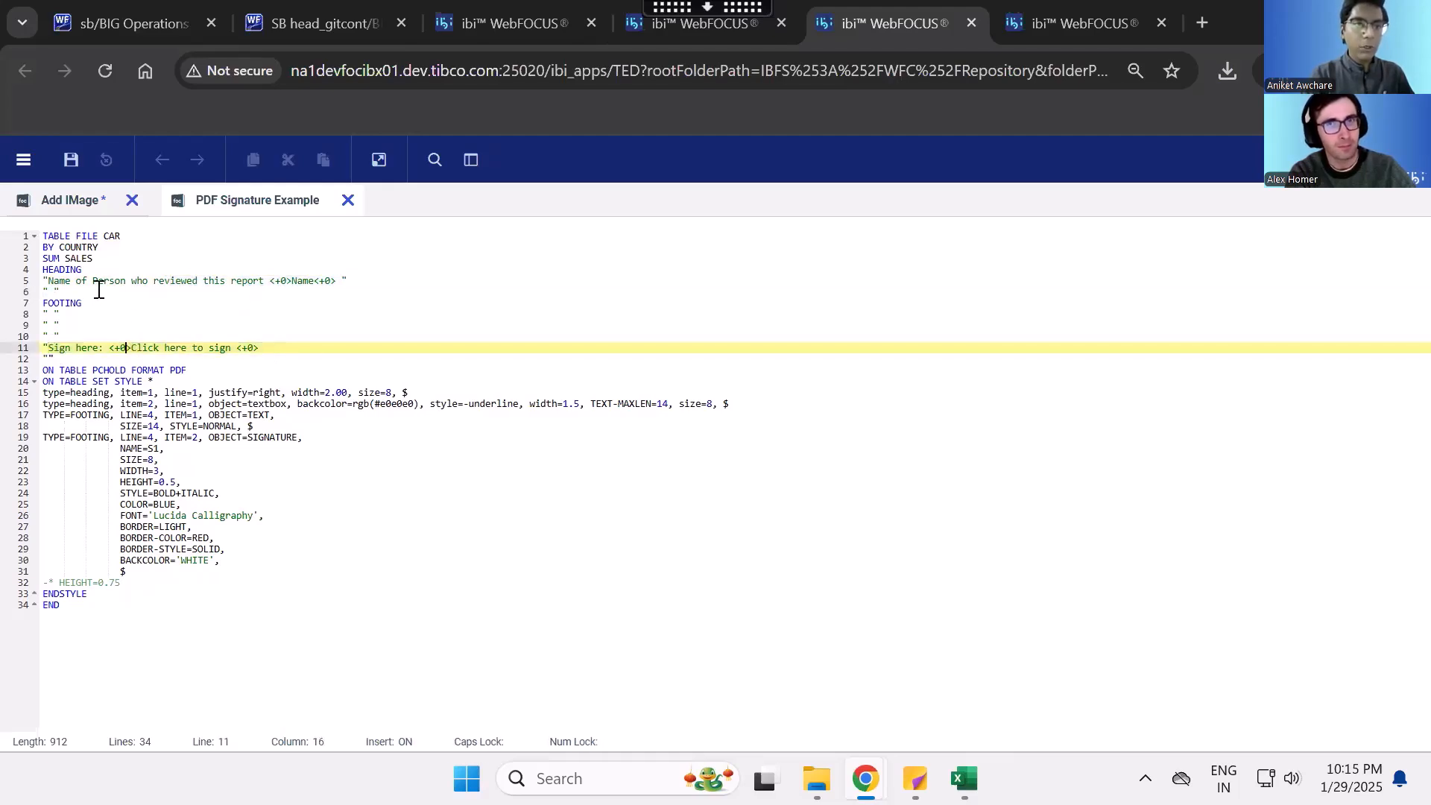
pyautogui.moveTo(49, 281); pyautogui.dragTo(339, 281)
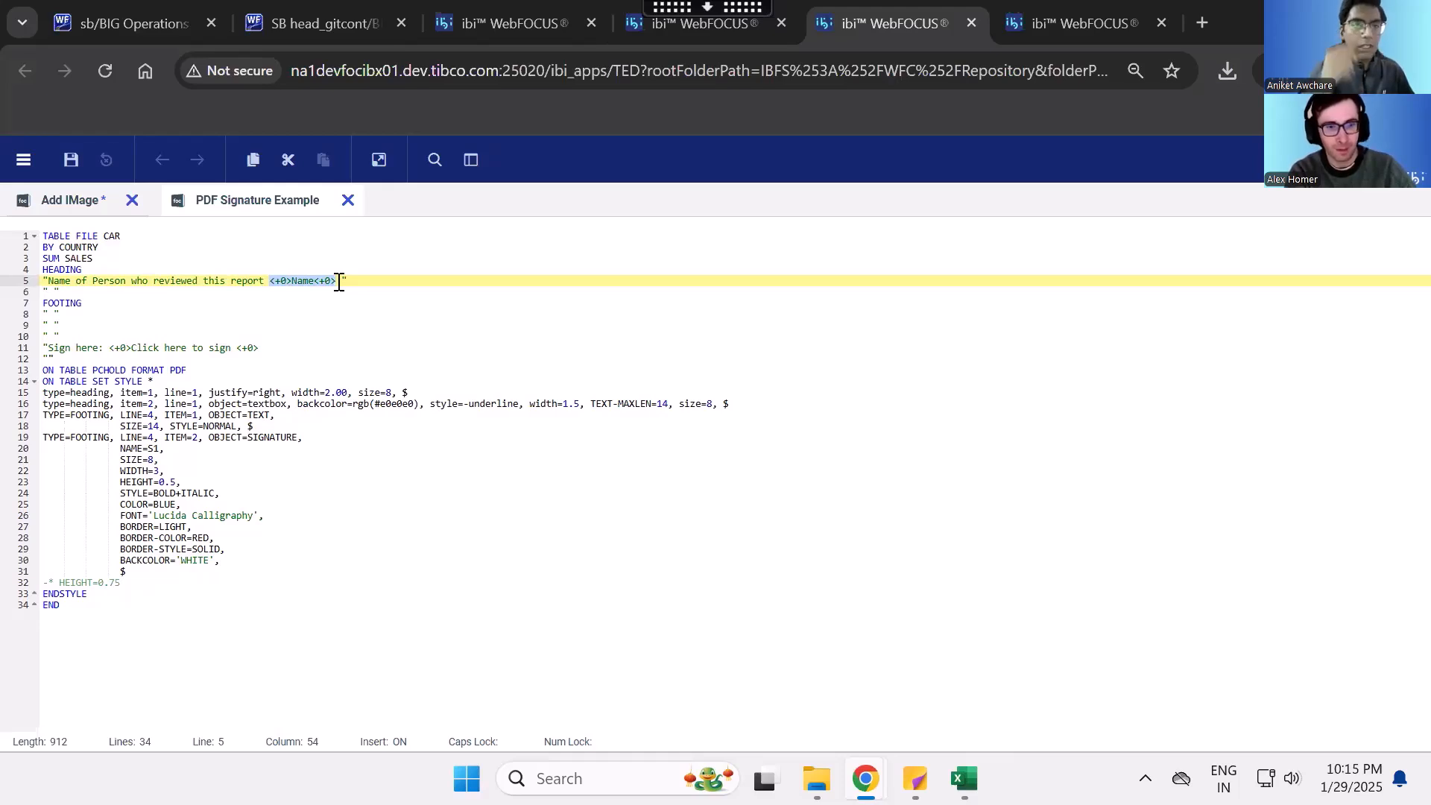
pyautogui.doubleClick(314, 283)
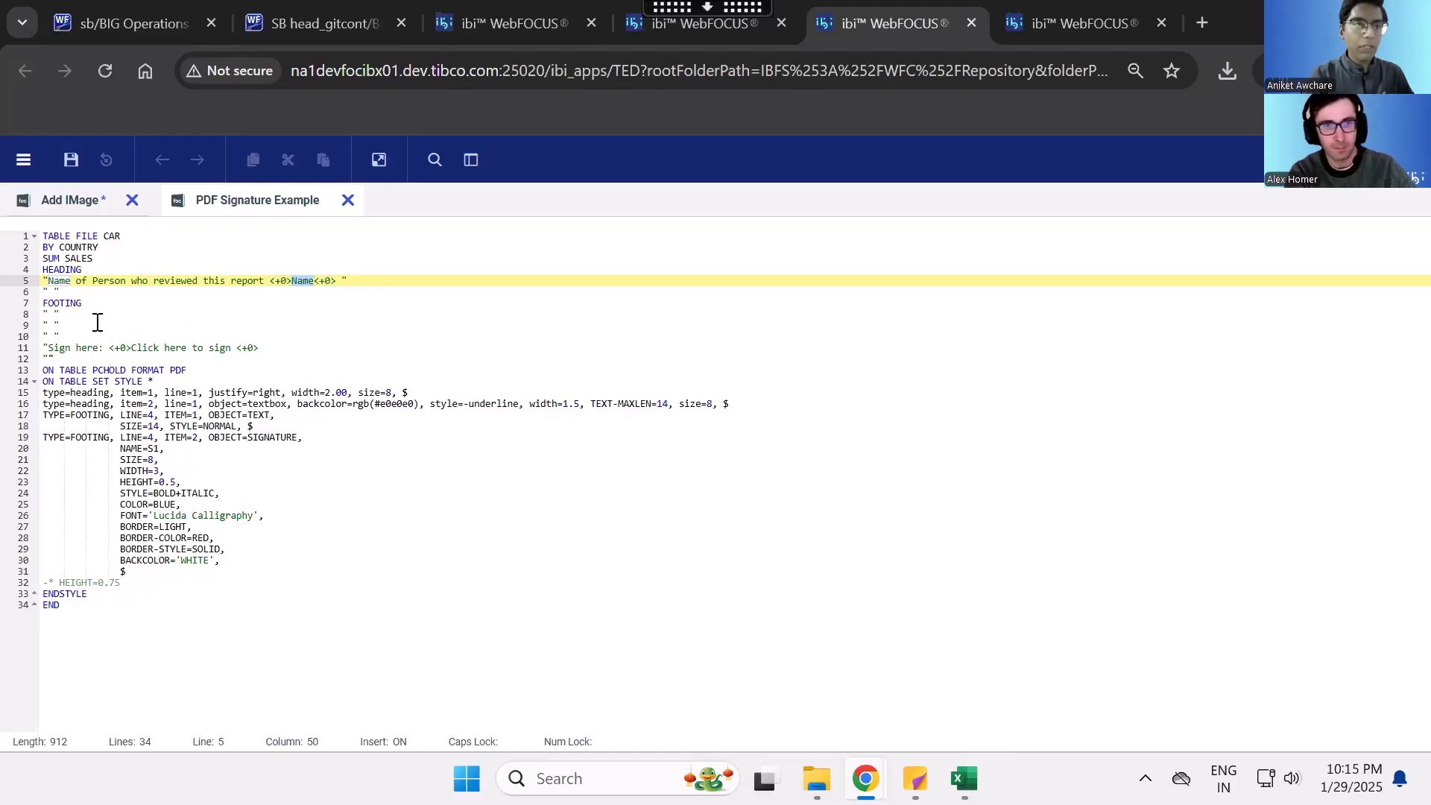
# - Examine the FOOTING block, its blank spacer lines, and the <+0> markers around "Click here to sign"
pyautogui.click(65, 306)
pyautogui.doubleClick(65, 305)
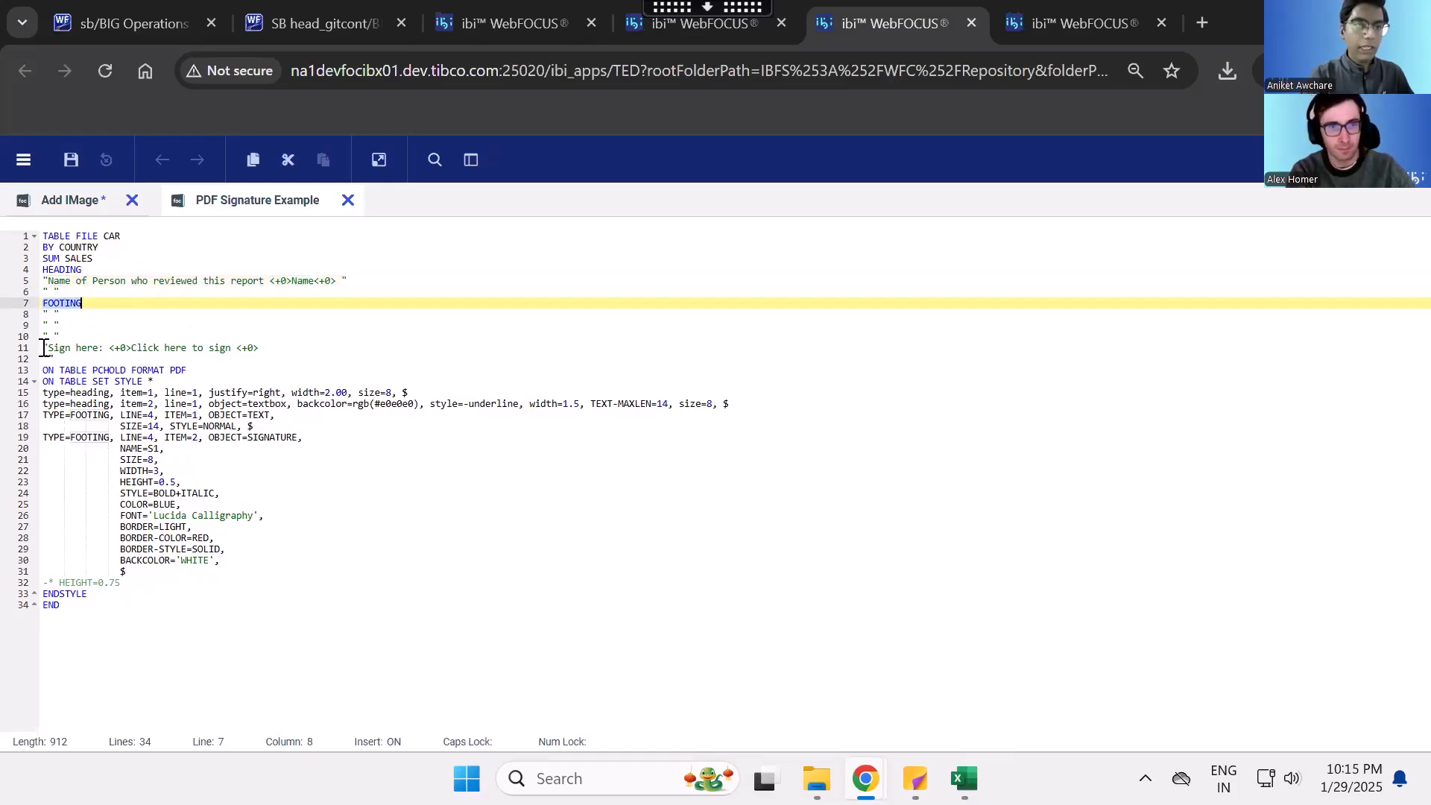
pyautogui.moveTo(70, 333); pyautogui.dragTo(43, 304)
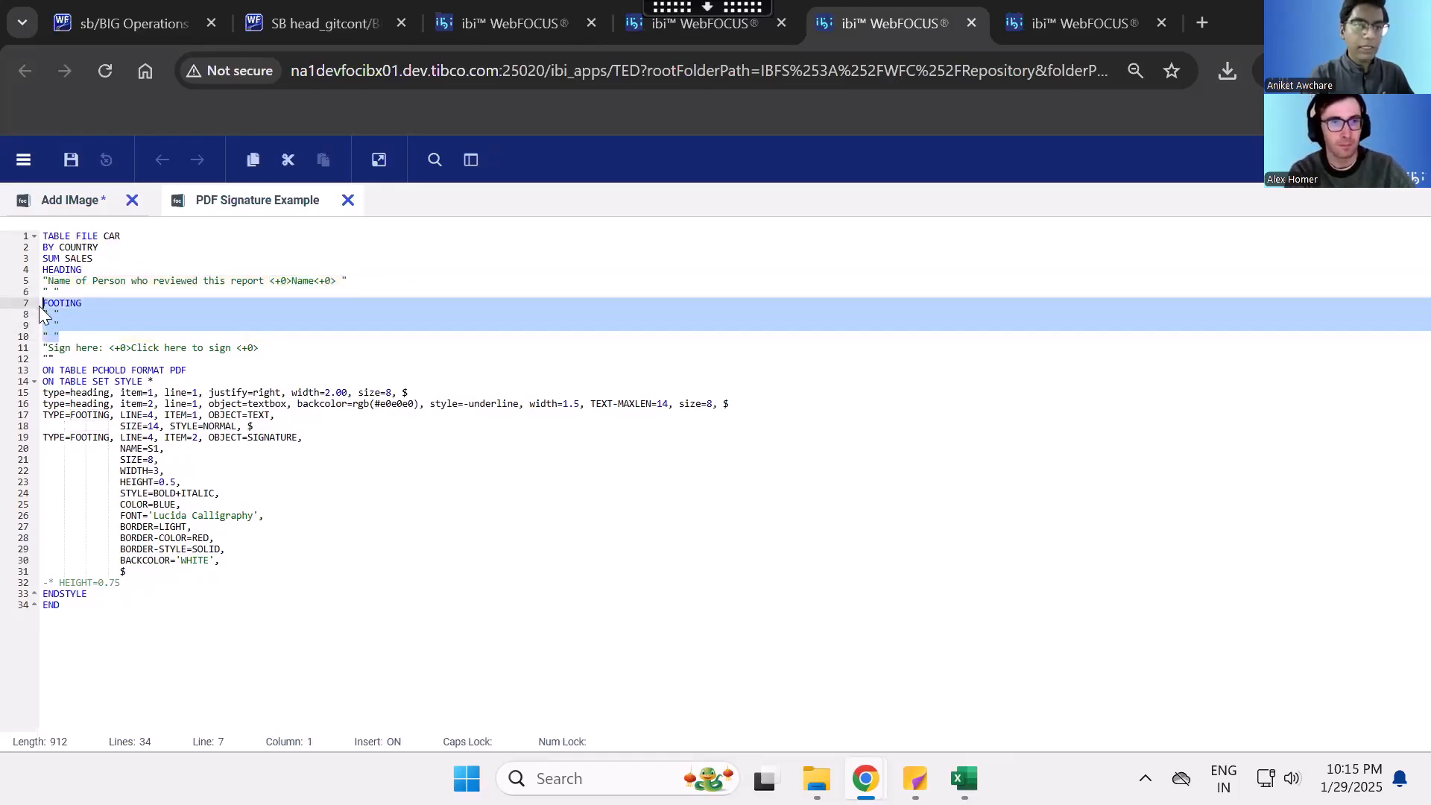
pyautogui.click(66, 336)
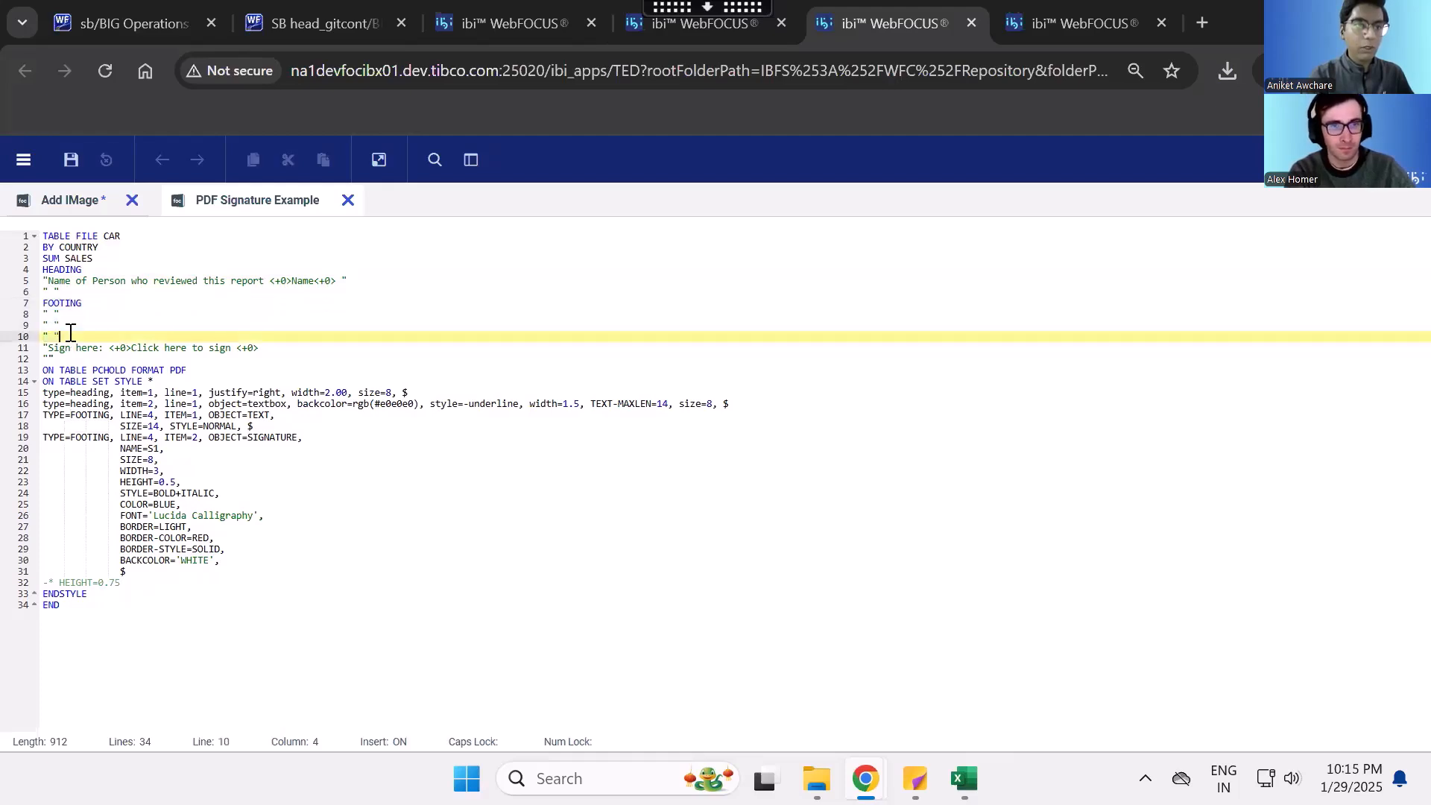
pyautogui.moveTo(50, 348); pyautogui.dragTo(264, 345)
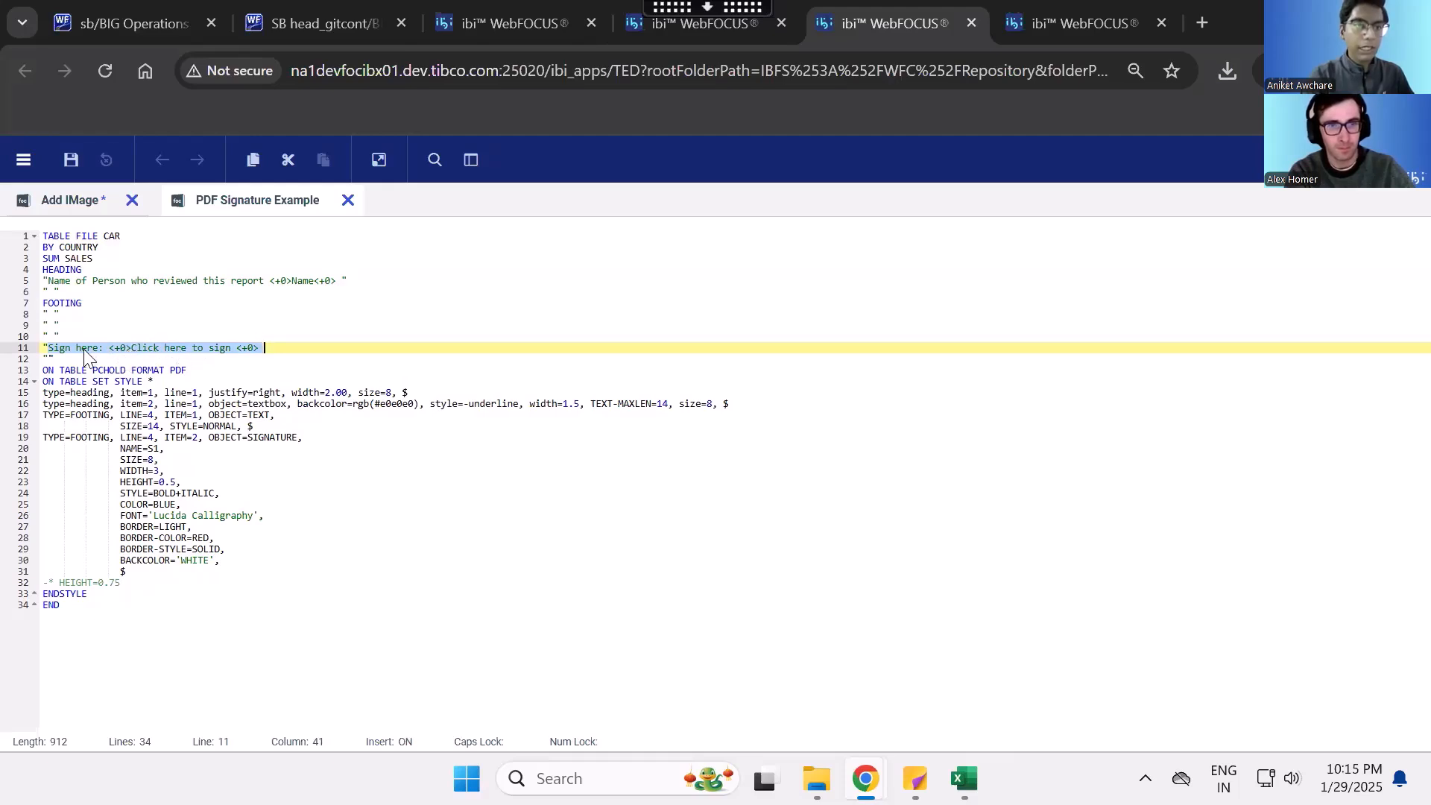
pyautogui.click(108, 349)
pyautogui.moveTo(108, 348); pyautogui.dragTo(239, 348)
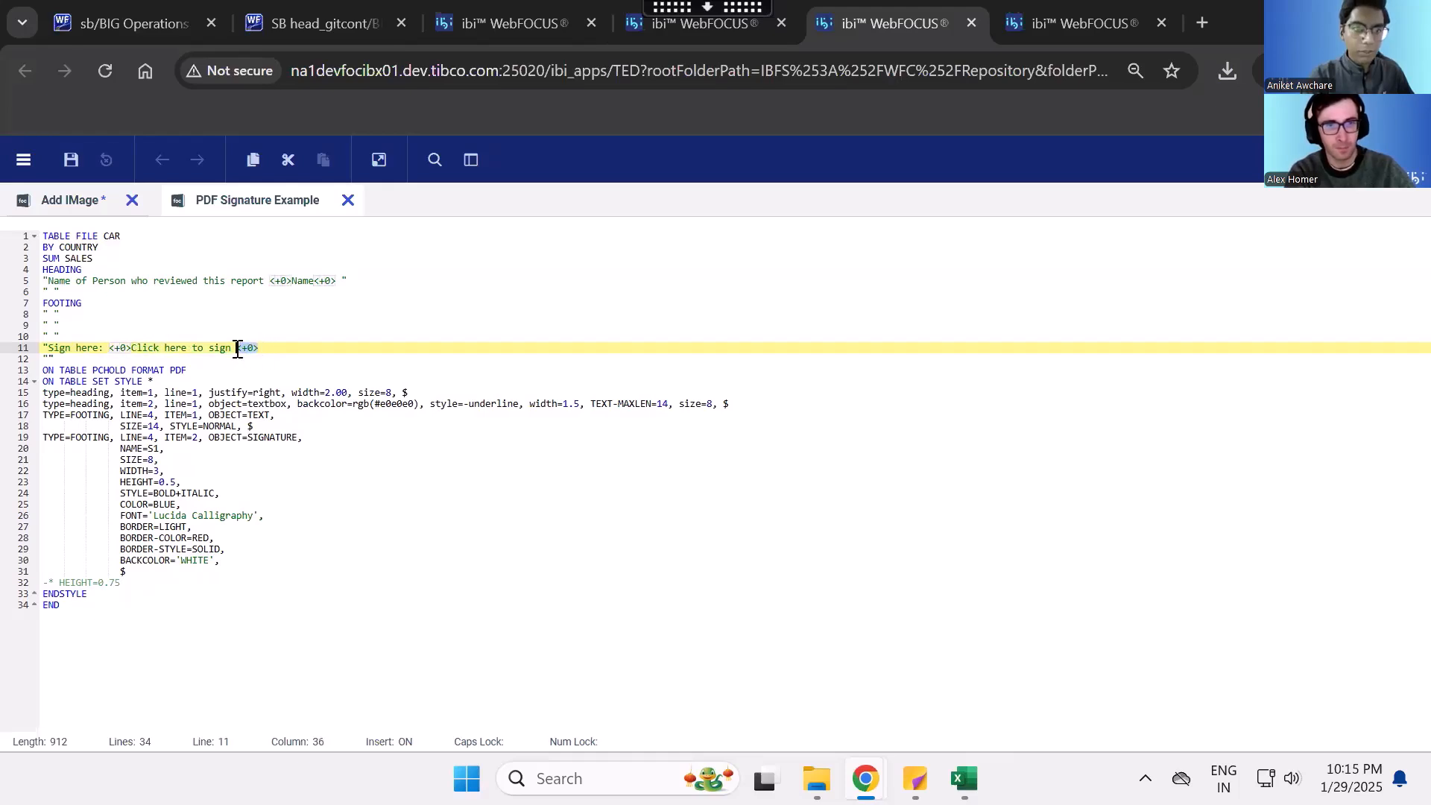
pyautogui.click(130, 348)
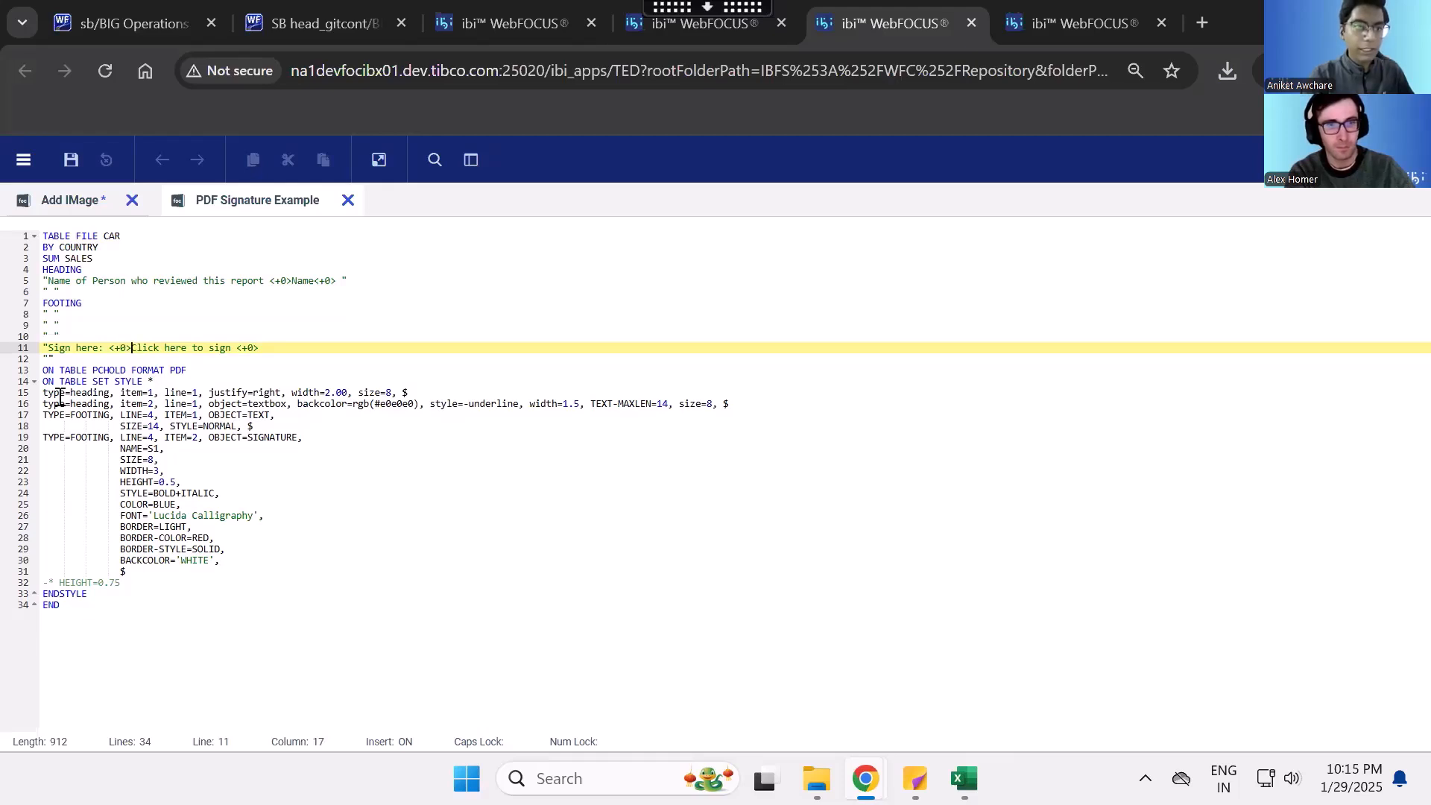
# - Examine the two heading style lines and compare item 1's justification, width and size settings with the heading's reviewer label text
pyautogui.moveTo(43, 394); pyautogui.dragTo(749, 410)
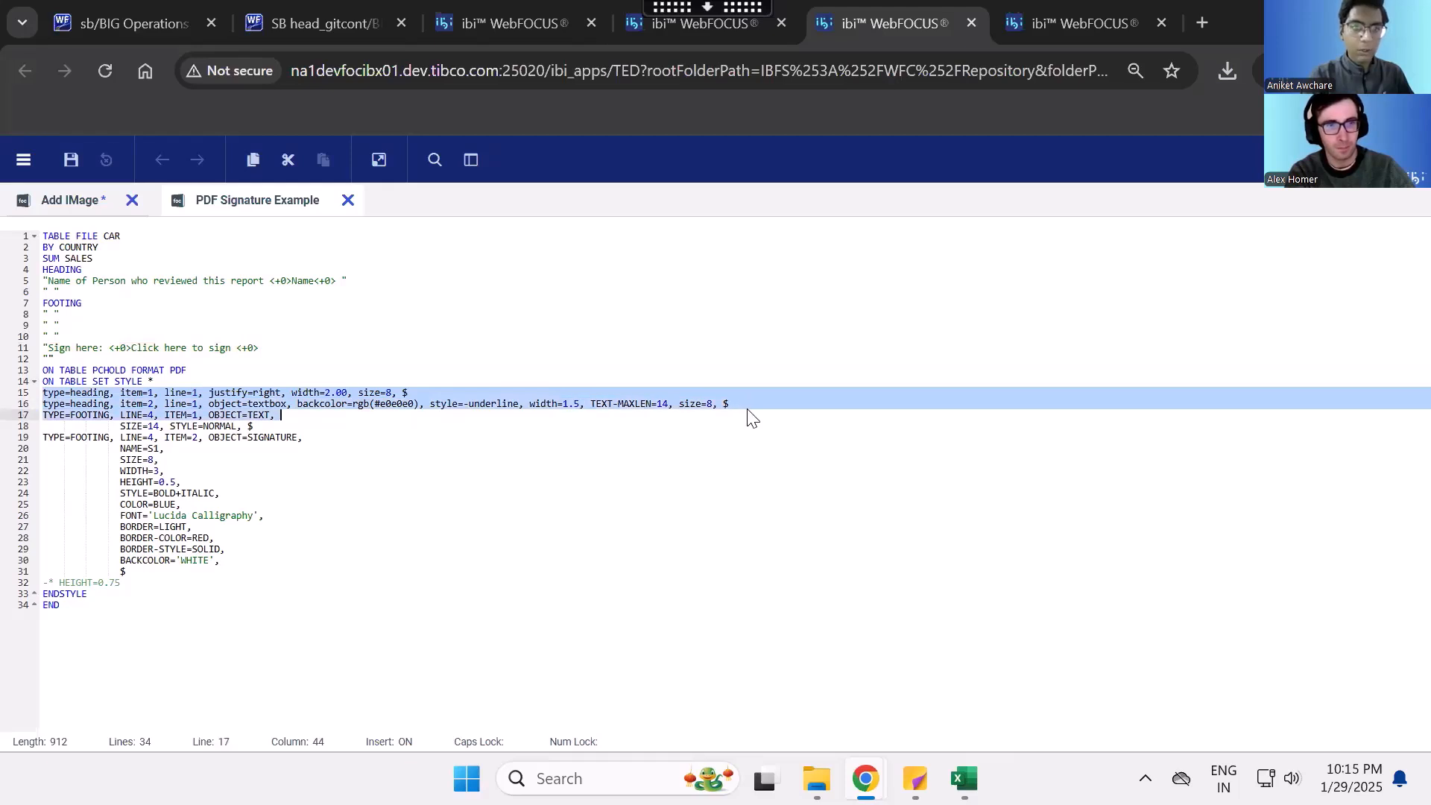
pyautogui.click(749, 410)
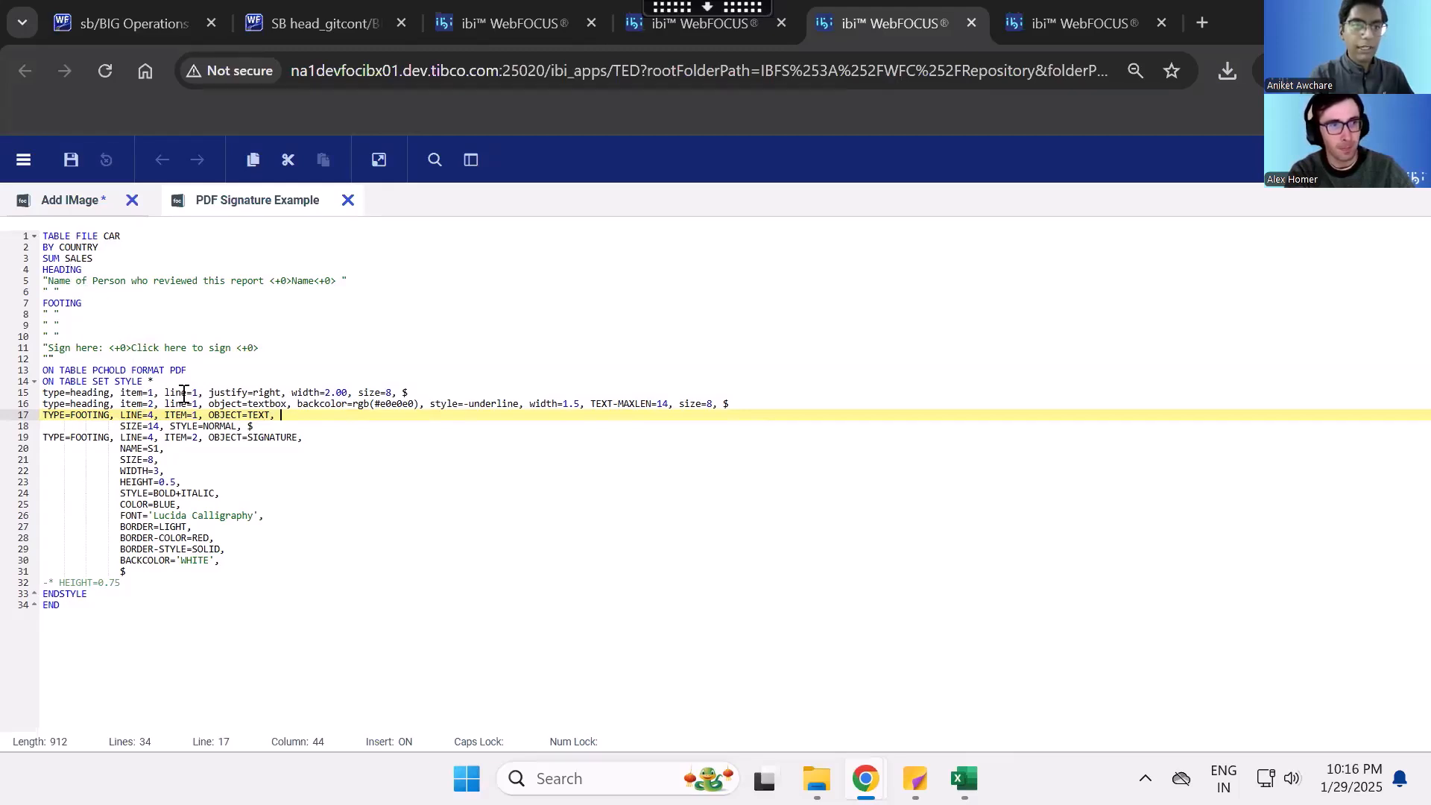
pyautogui.moveTo(46, 281); pyautogui.dragTo(265, 281)
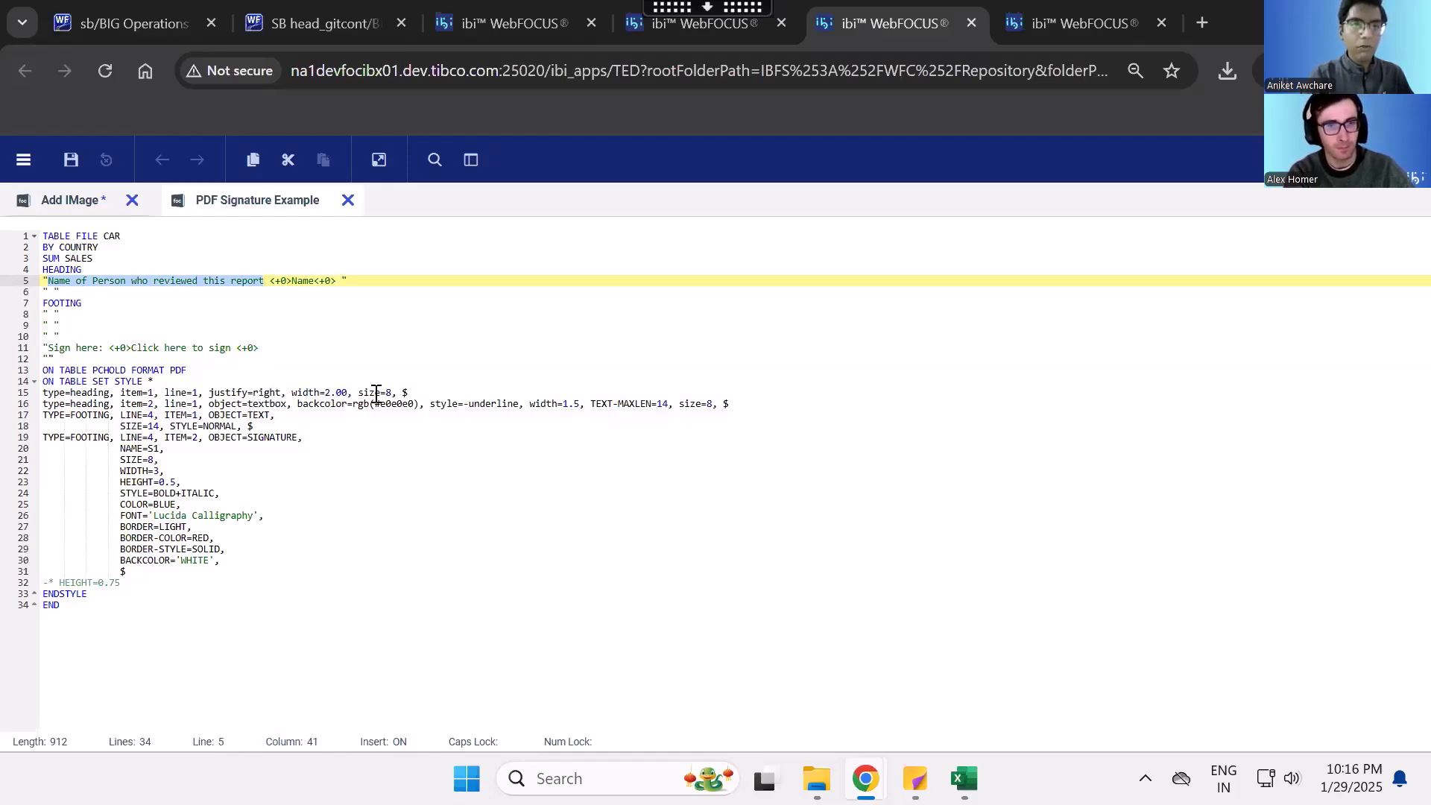
pyautogui.moveTo(393, 393); pyautogui.dragTo(226, 393)
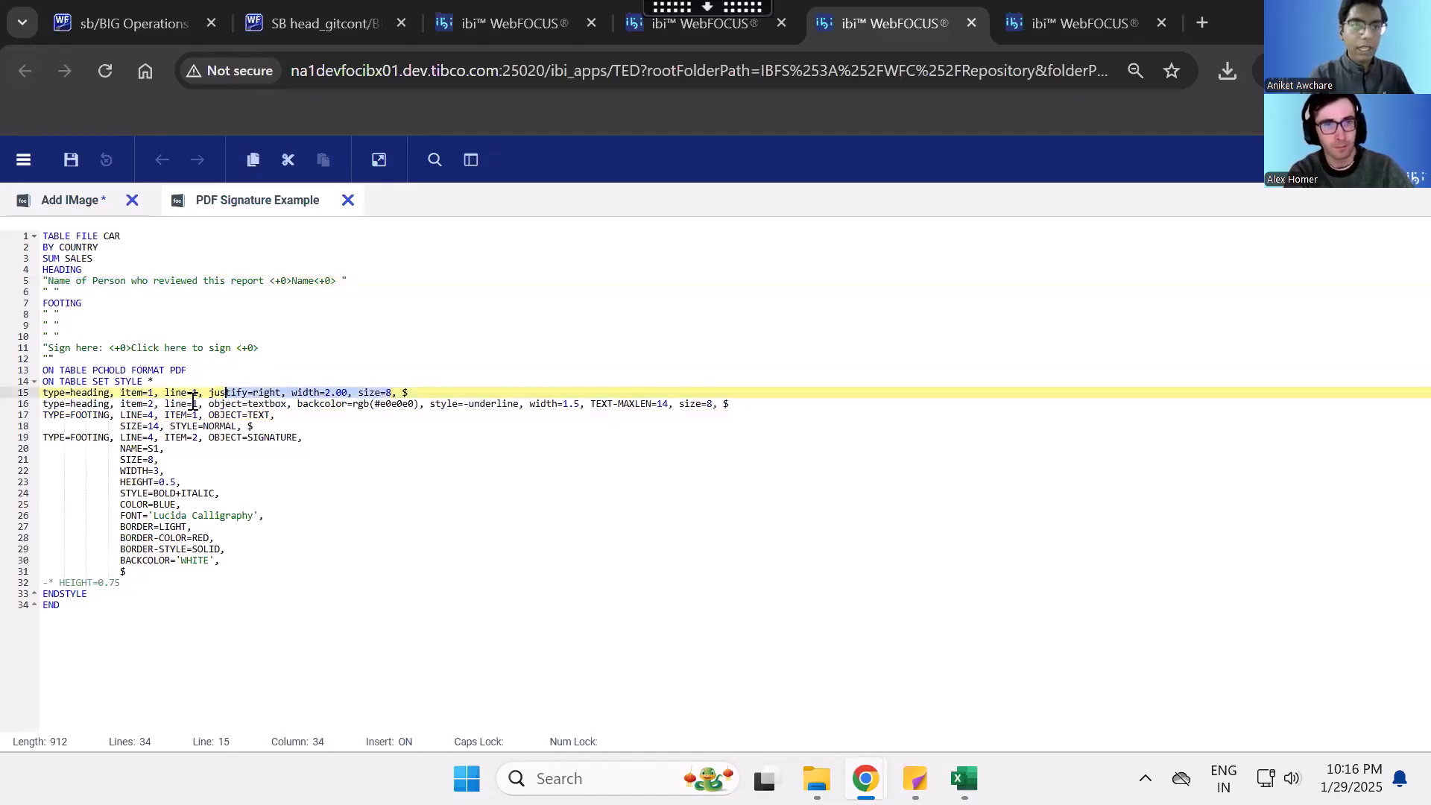
# - Examine the Name field's heading item 2 style: textbox object, backcolor, underline style, width and TEXT-MAXLEN settings
pyautogui.moveTo(285, 281); pyautogui.dragTo(343, 281)
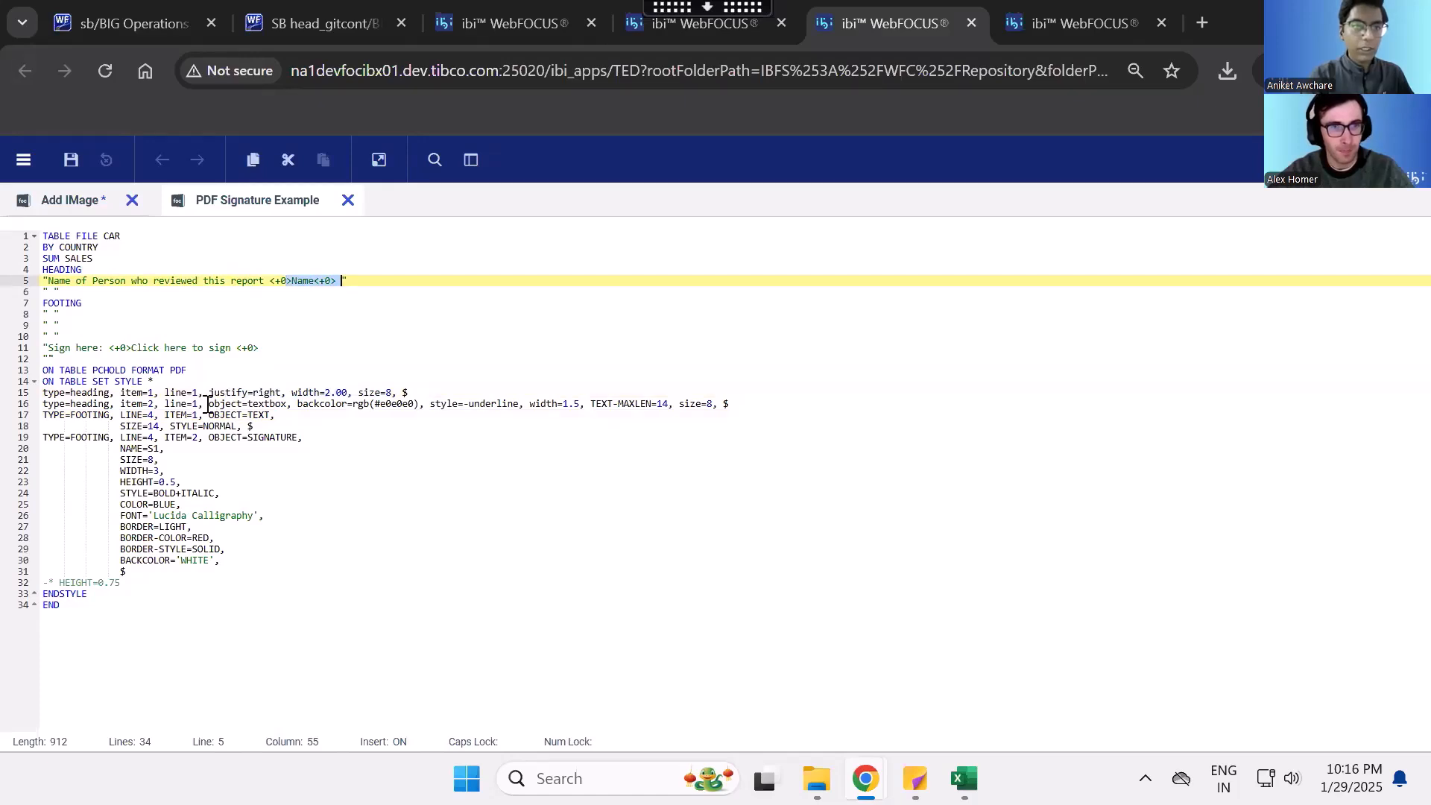
pyautogui.doubleClick(259, 404)
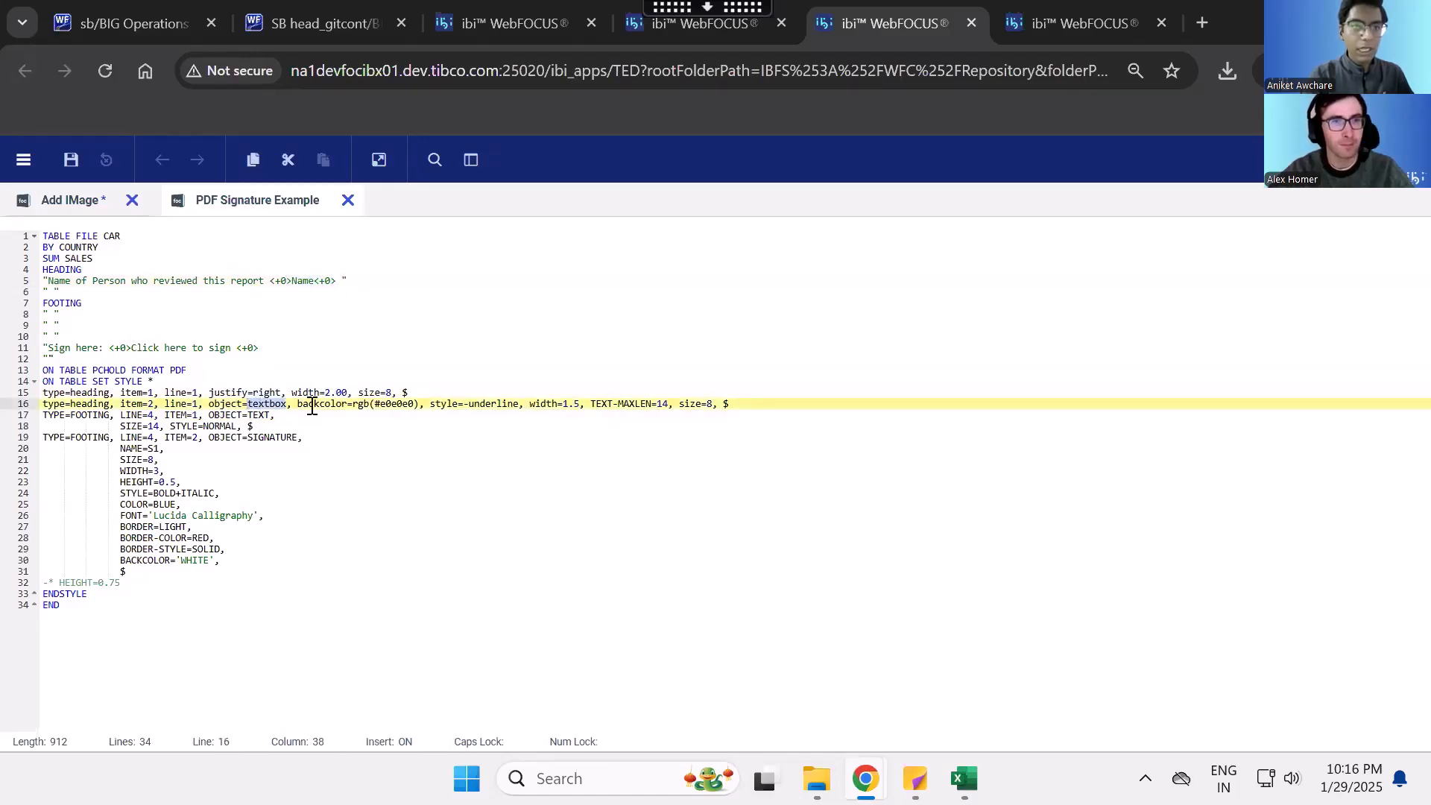
pyautogui.moveTo(360, 404); pyautogui.dragTo(415, 404)
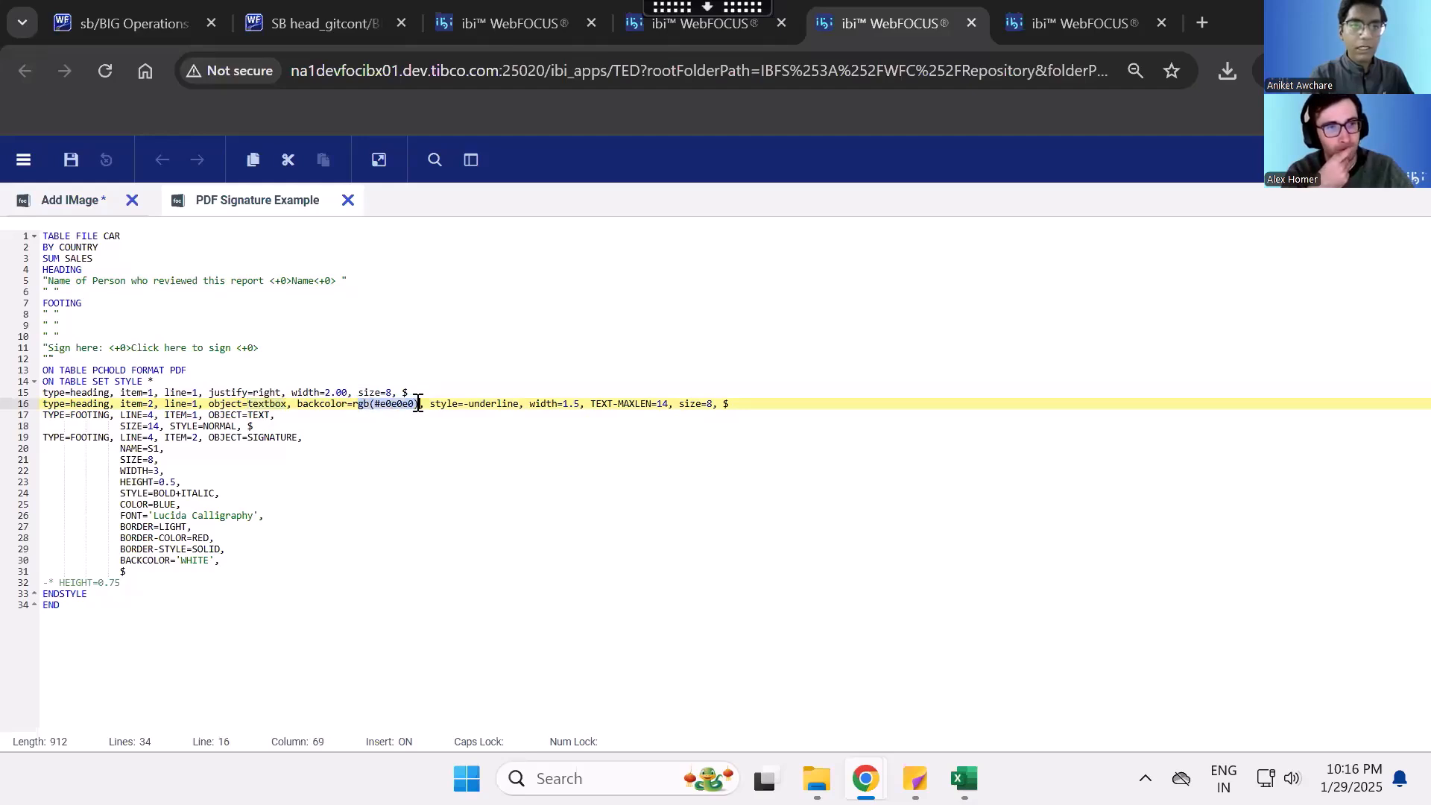
pyautogui.click(418, 404)
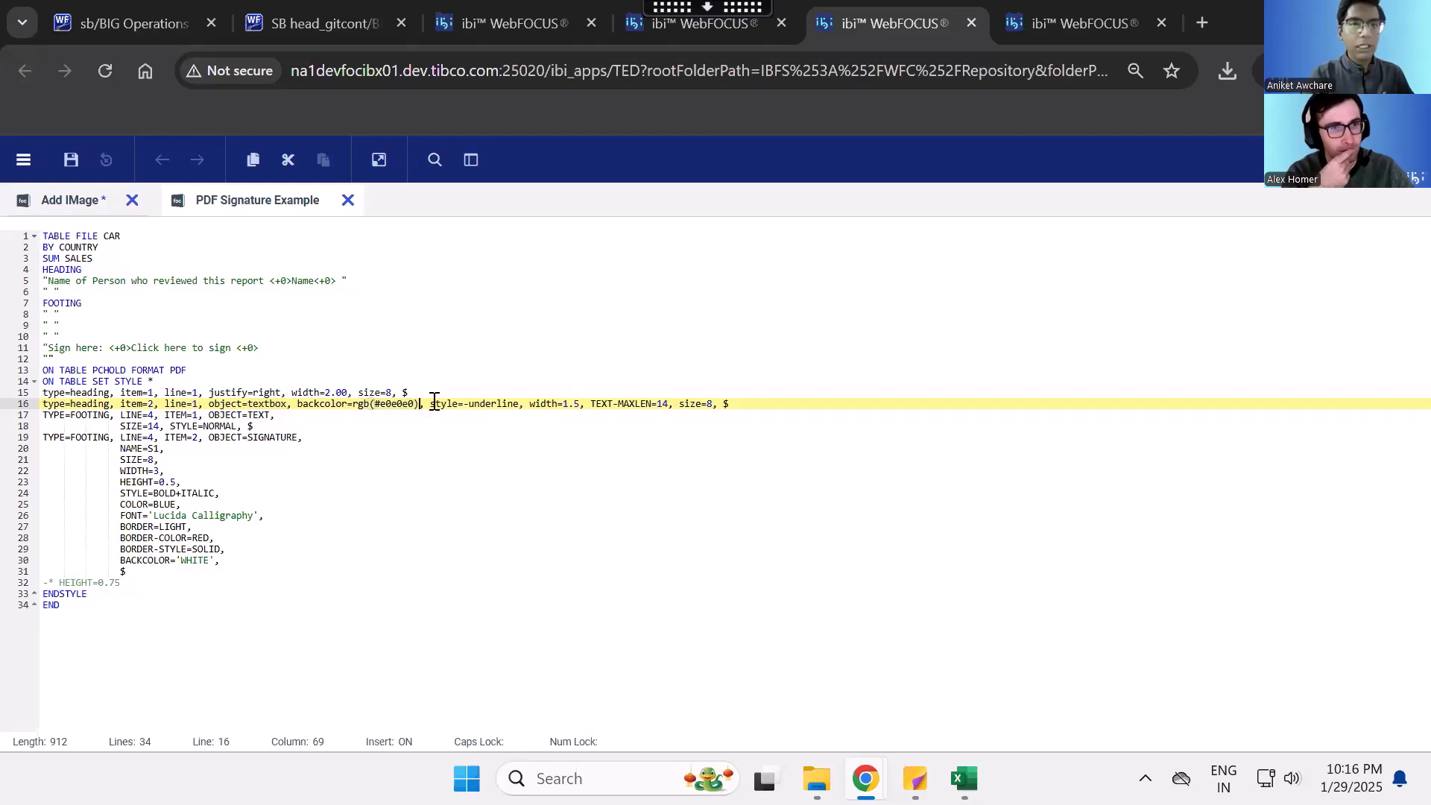
pyautogui.moveTo(431, 404); pyautogui.dragTo(584, 404)
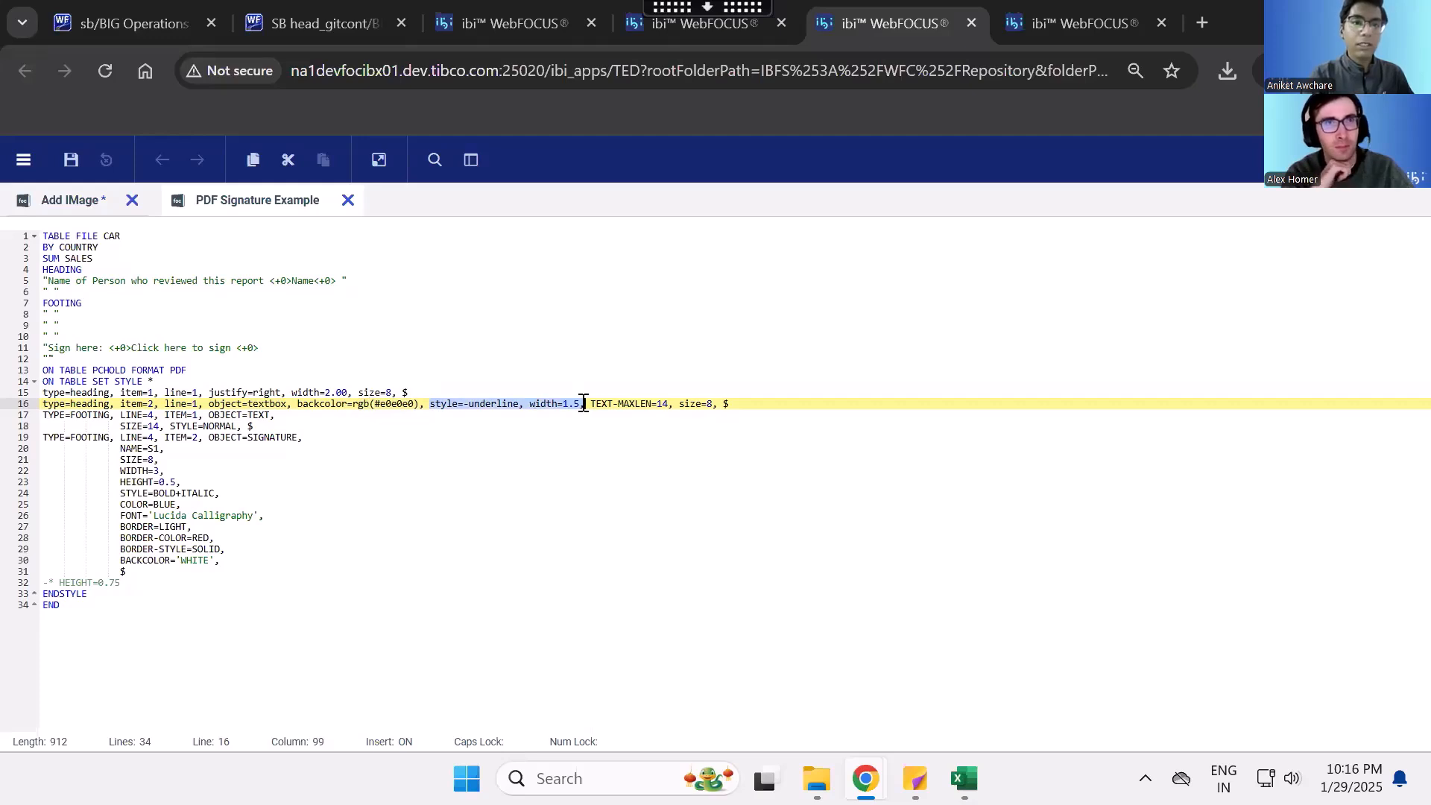
pyautogui.moveTo(591, 404); pyautogui.dragTo(671, 406)
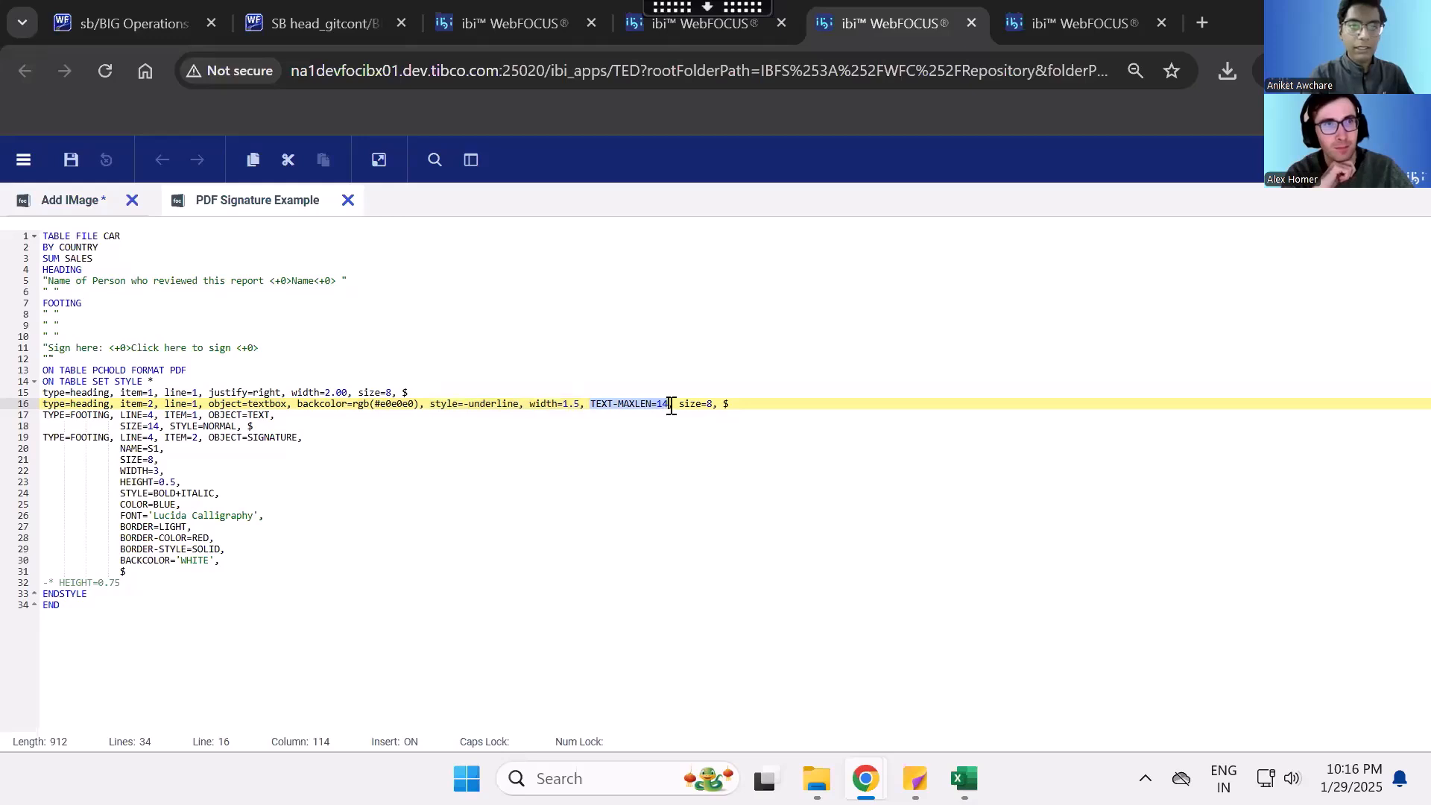
pyautogui.click(670, 406)
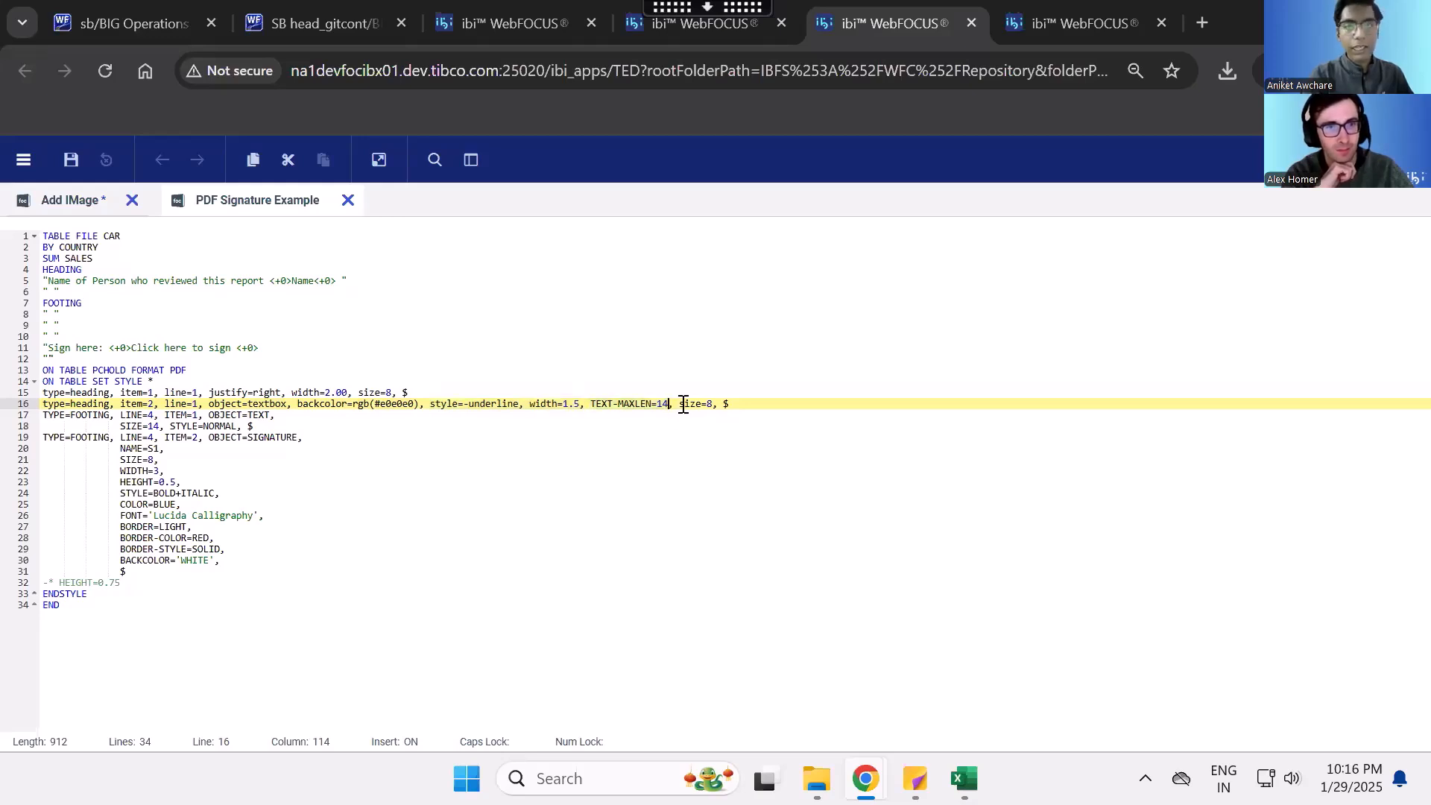
# - Set the size to 10 in both heading style lines, for item 2 and item 1
pyautogui.moveTo(680, 406); pyautogui.dragTo(714, 405)
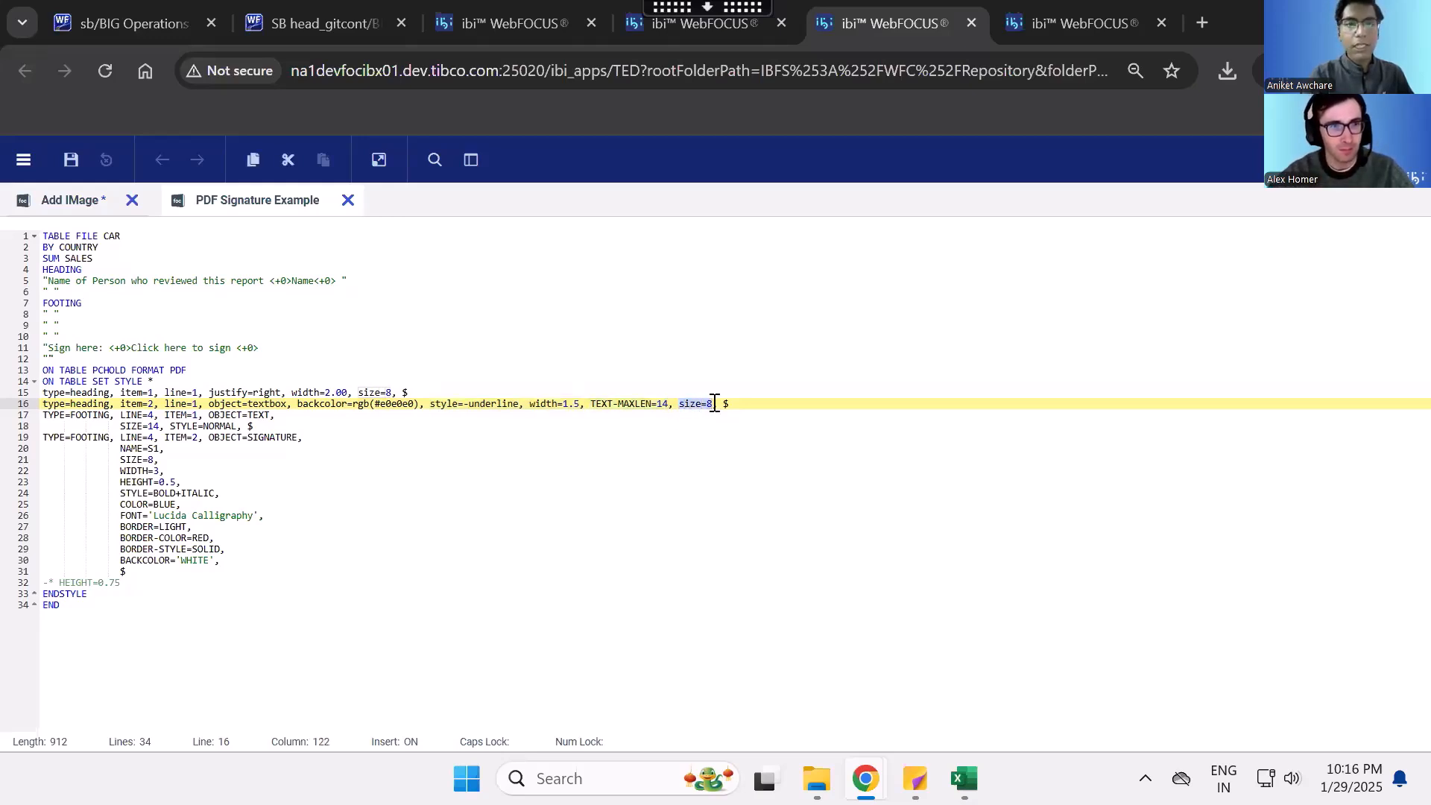
pyautogui.click(714, 405)
pyautogui.write('10')
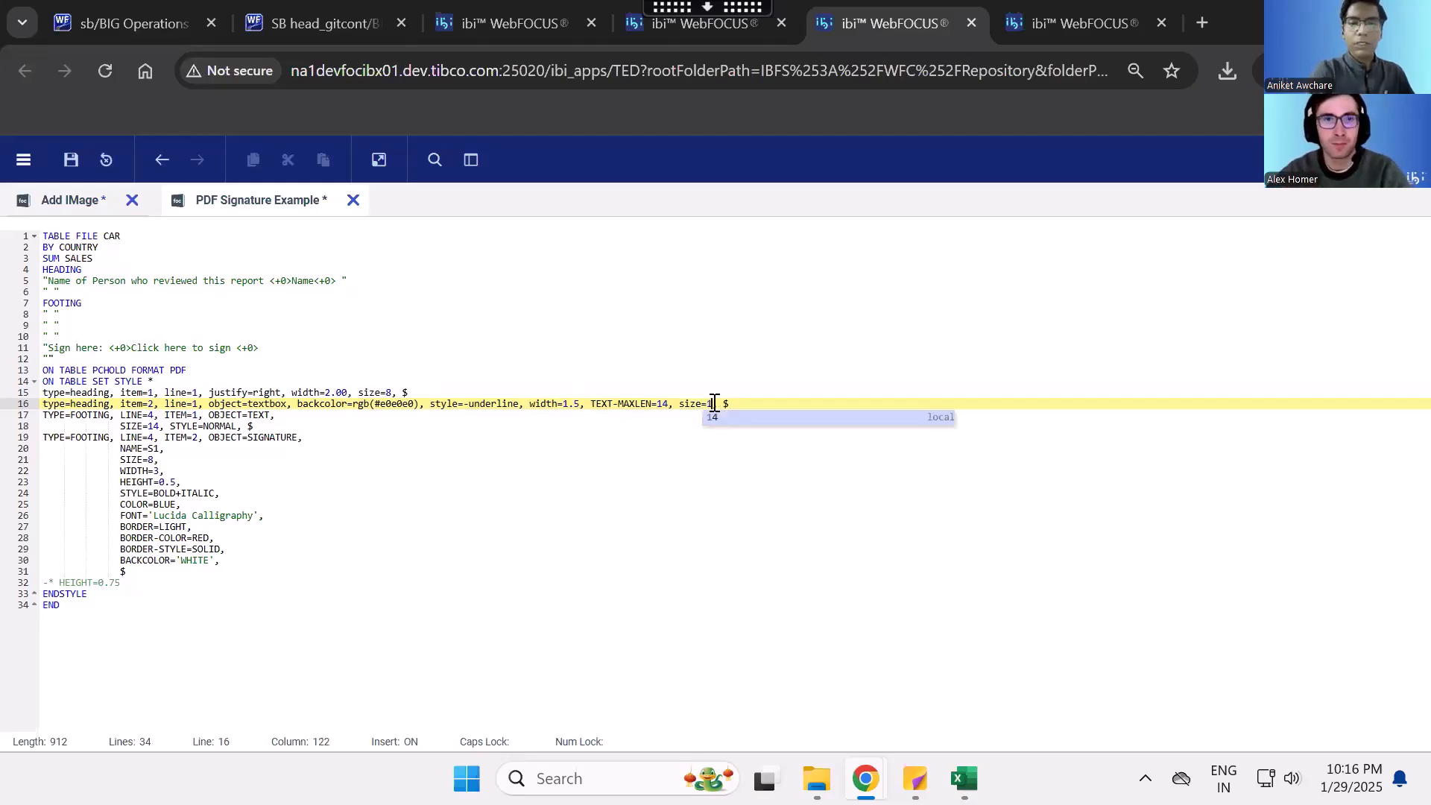
pyautogui.doubleClick(388, 392)
pyautogui.write('1')
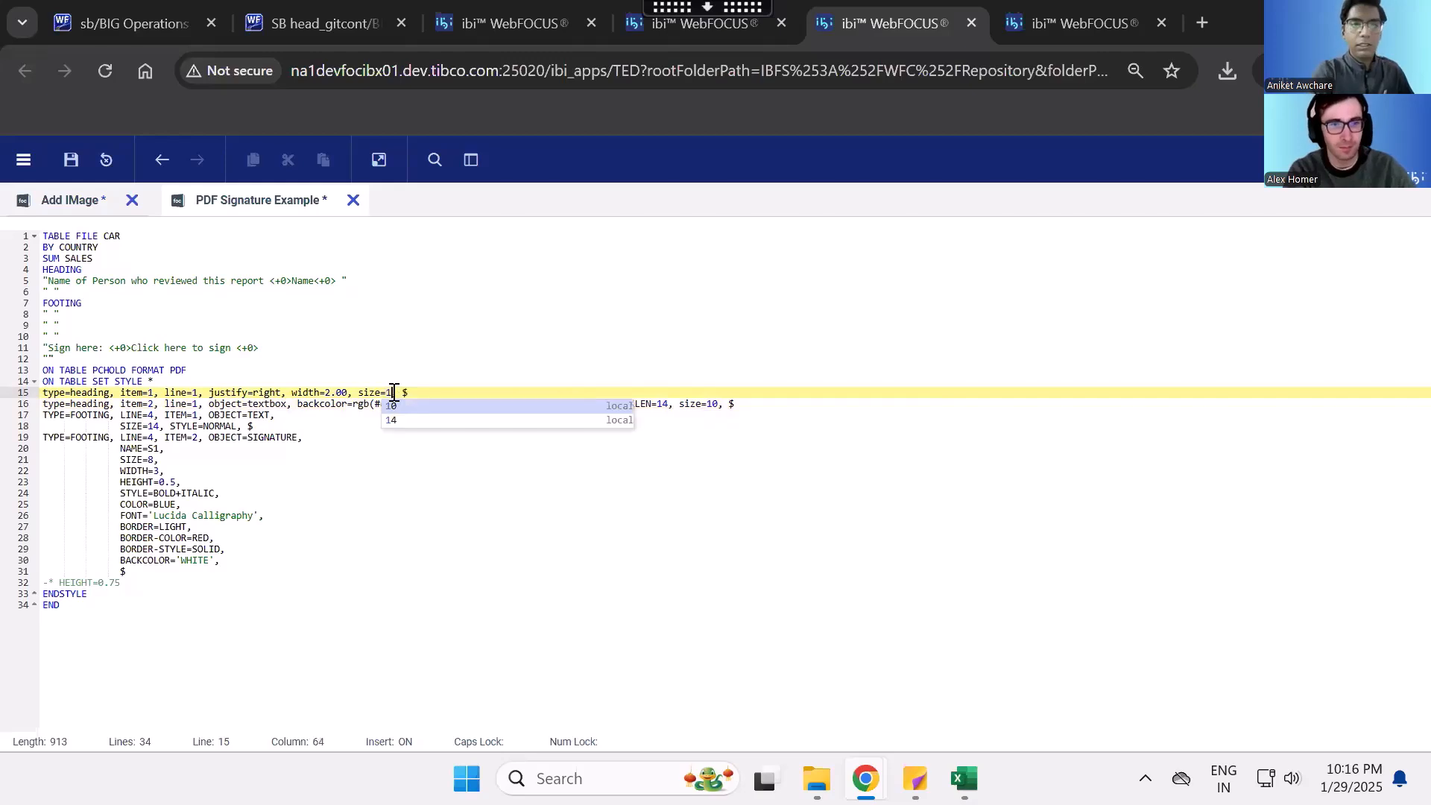
pyautogui.write('0,')
# - Examine the footing style block and match the item 1 text object's settings with the "Sign here:" text
pyautogui.click(273, 460)
pyautogui.moveTo(46, 414); pyautogui.dragTo(231, 572)
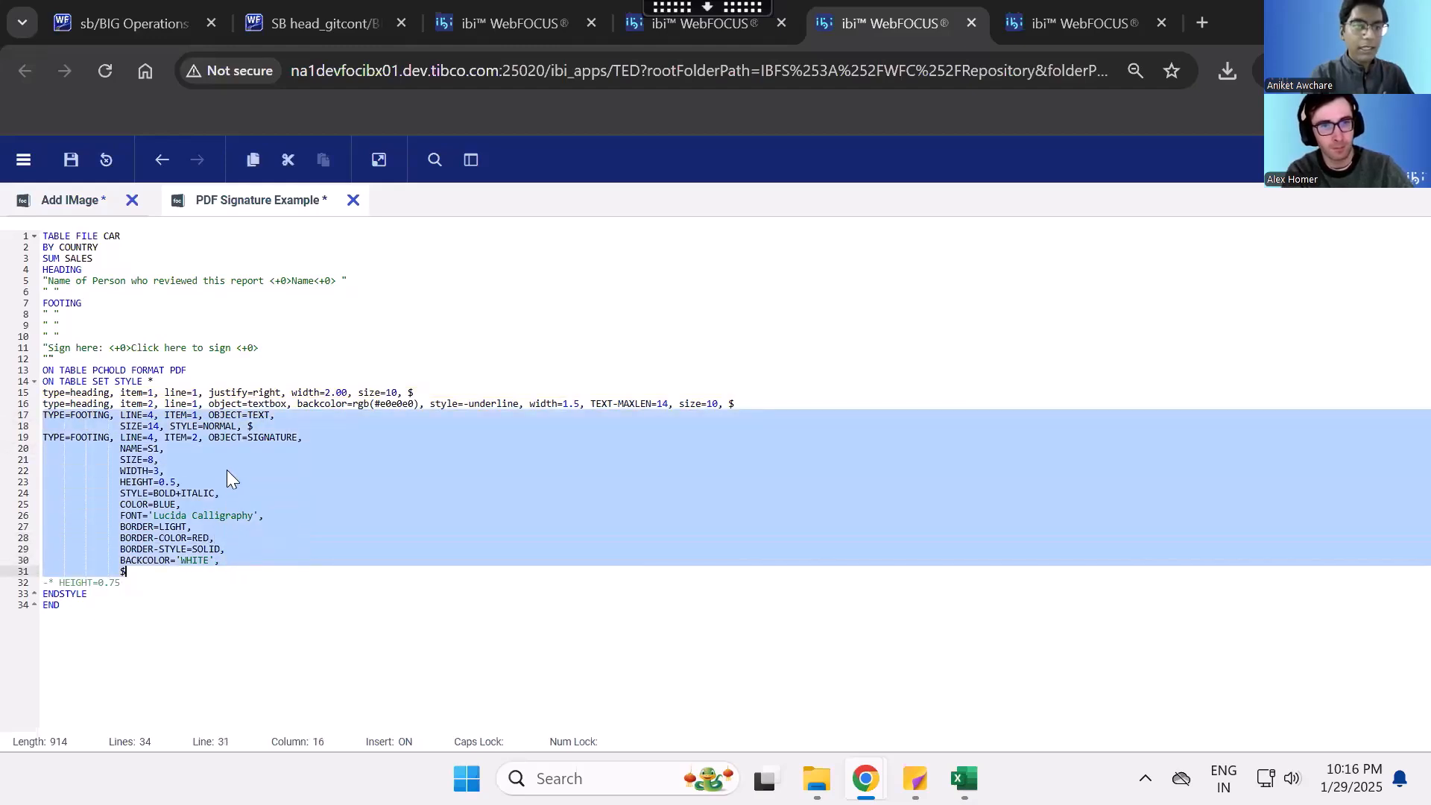
pyautogui.click(274, 427)
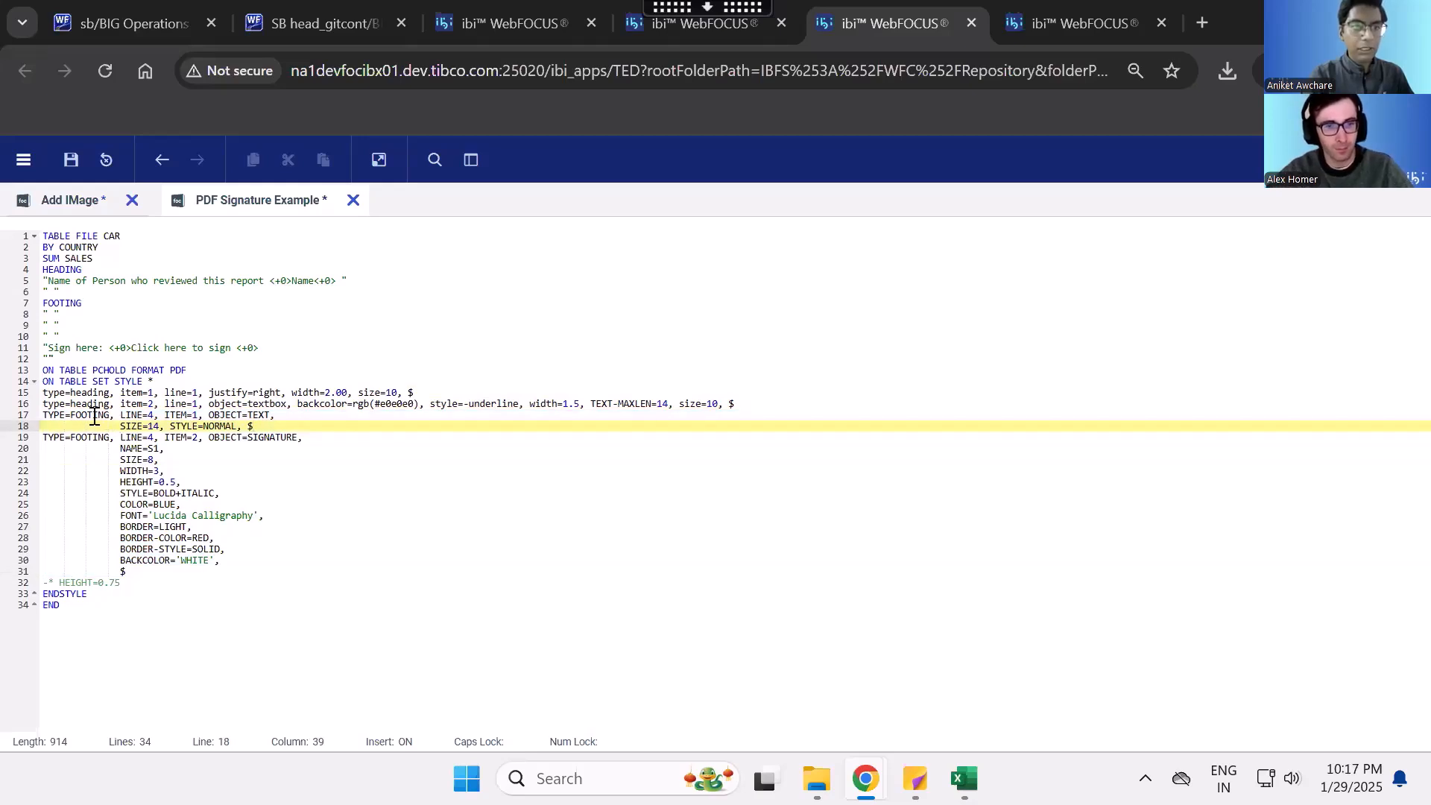
pyautogui.doubleClick(69, 348)
pyautogui.moveTo(255, 427); pyautogui.dragTo(43, 415)
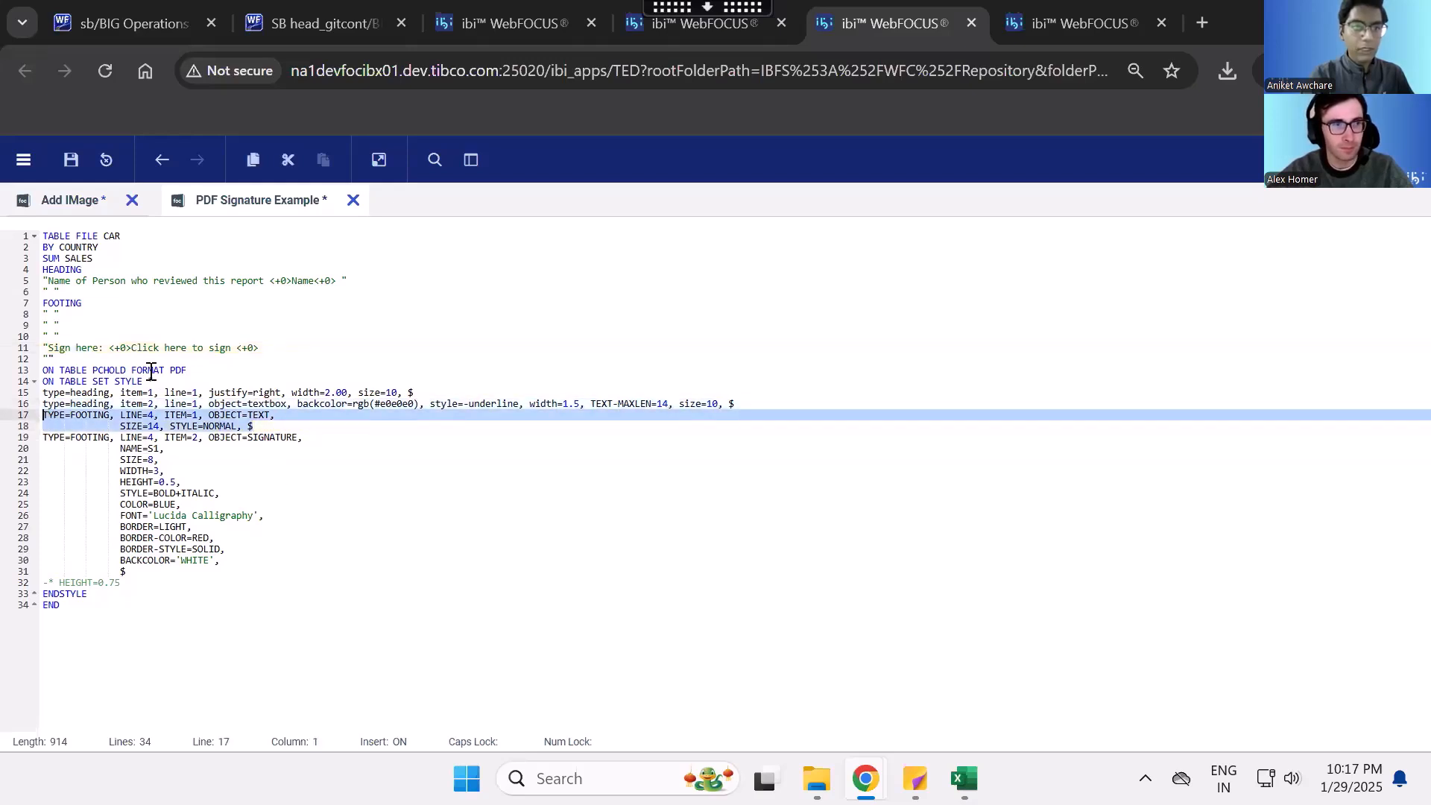
pyautogui.click(220, 474)
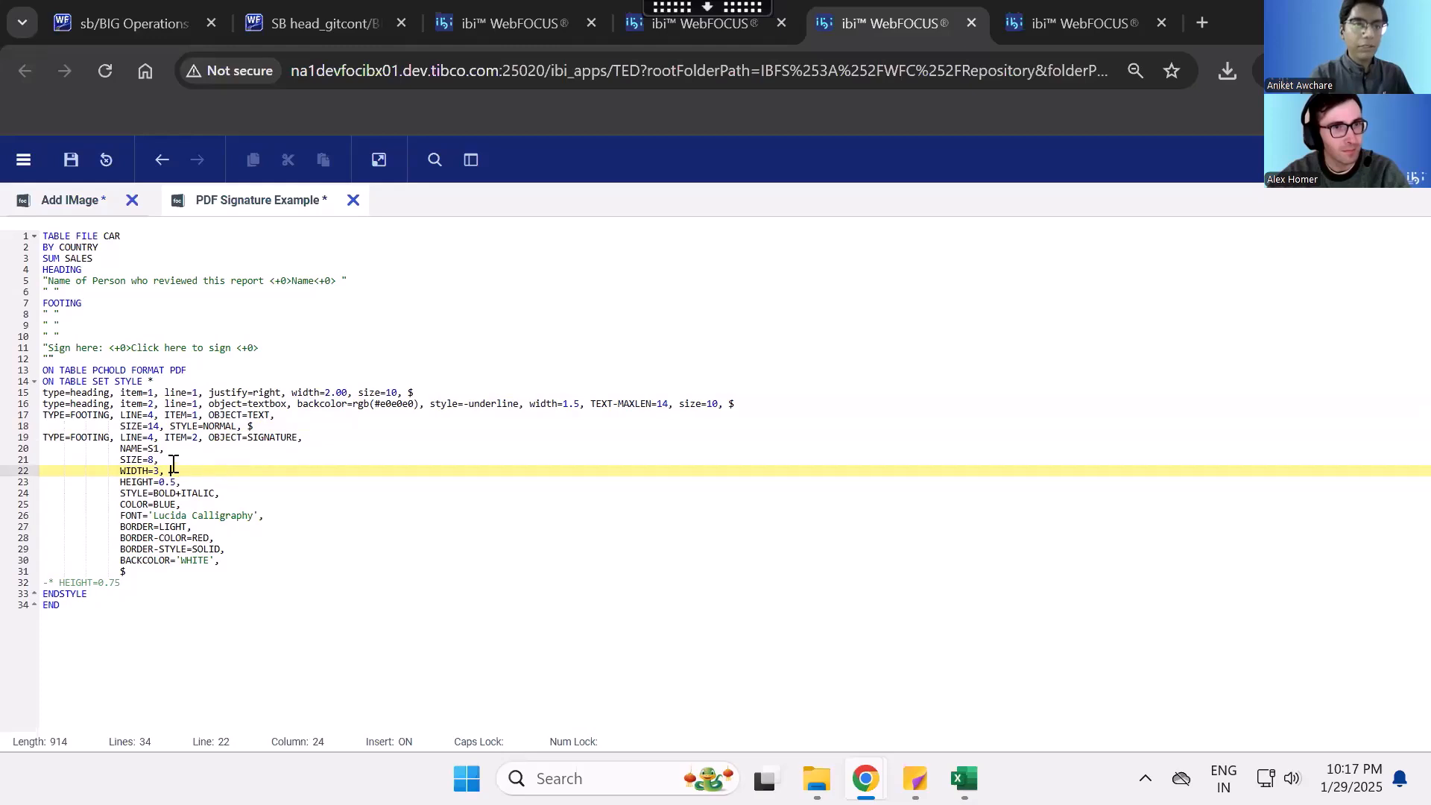
# - Examine the footing item 2 SIGNATURE object's settings, including its line and item numbers, size, width, style, font and border attributes
pyautogui.moveTo(122, 440); pyautogui.dragTo(215, 438)
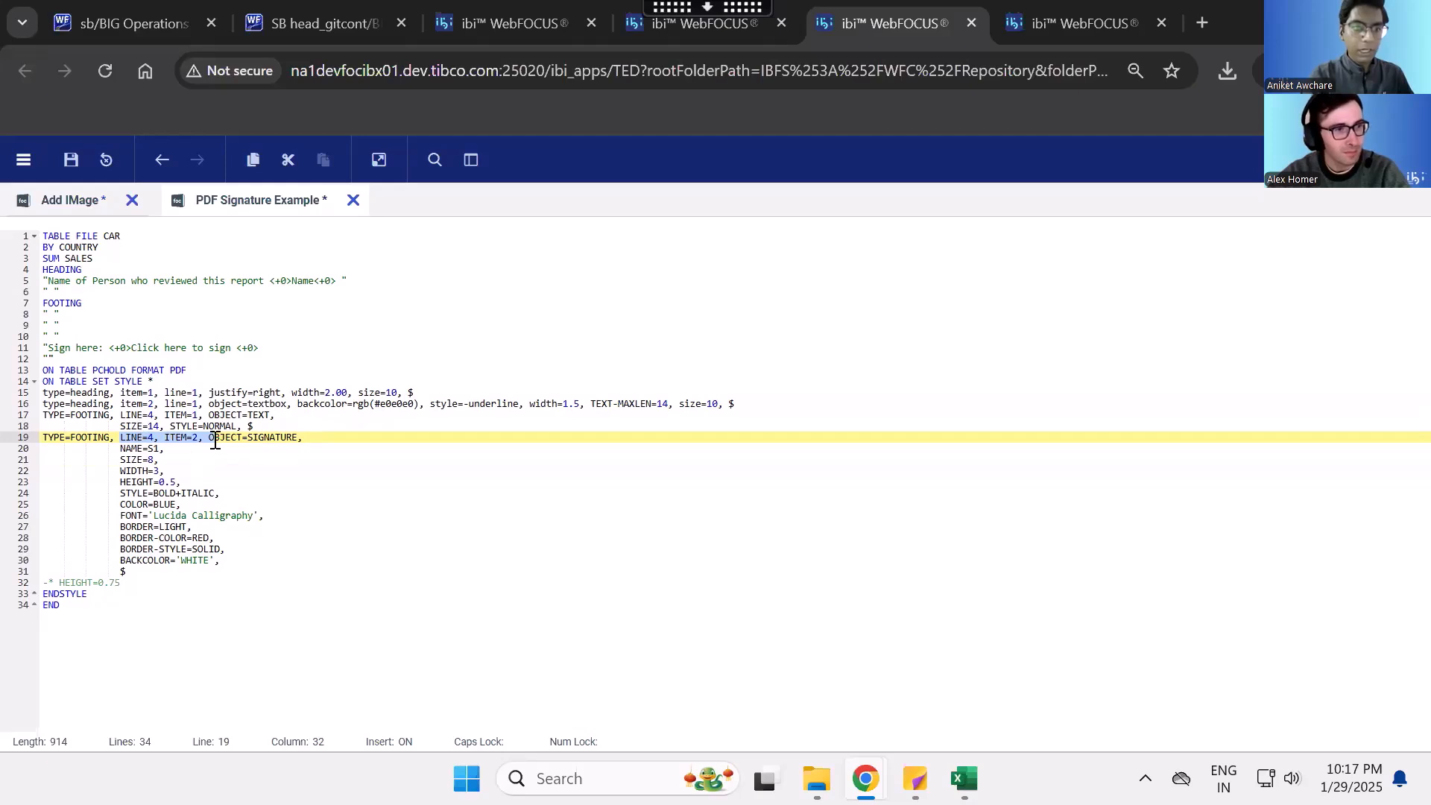
pyautogui.moveTo(210, 440); pyautogui.dragTo(308, 440)
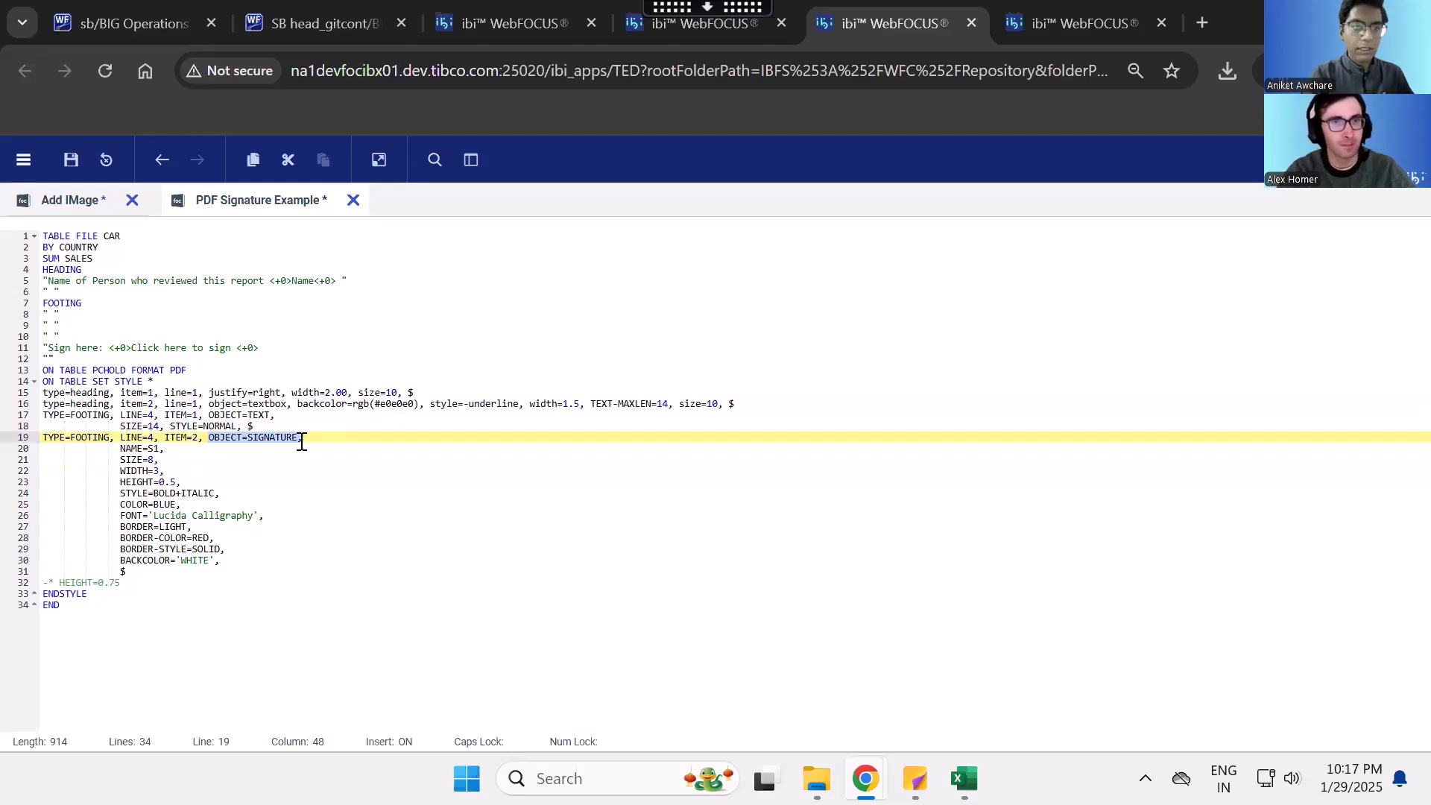
pyautogui.moveTo(114, 460); pyautogui.dragTo(165, 466)
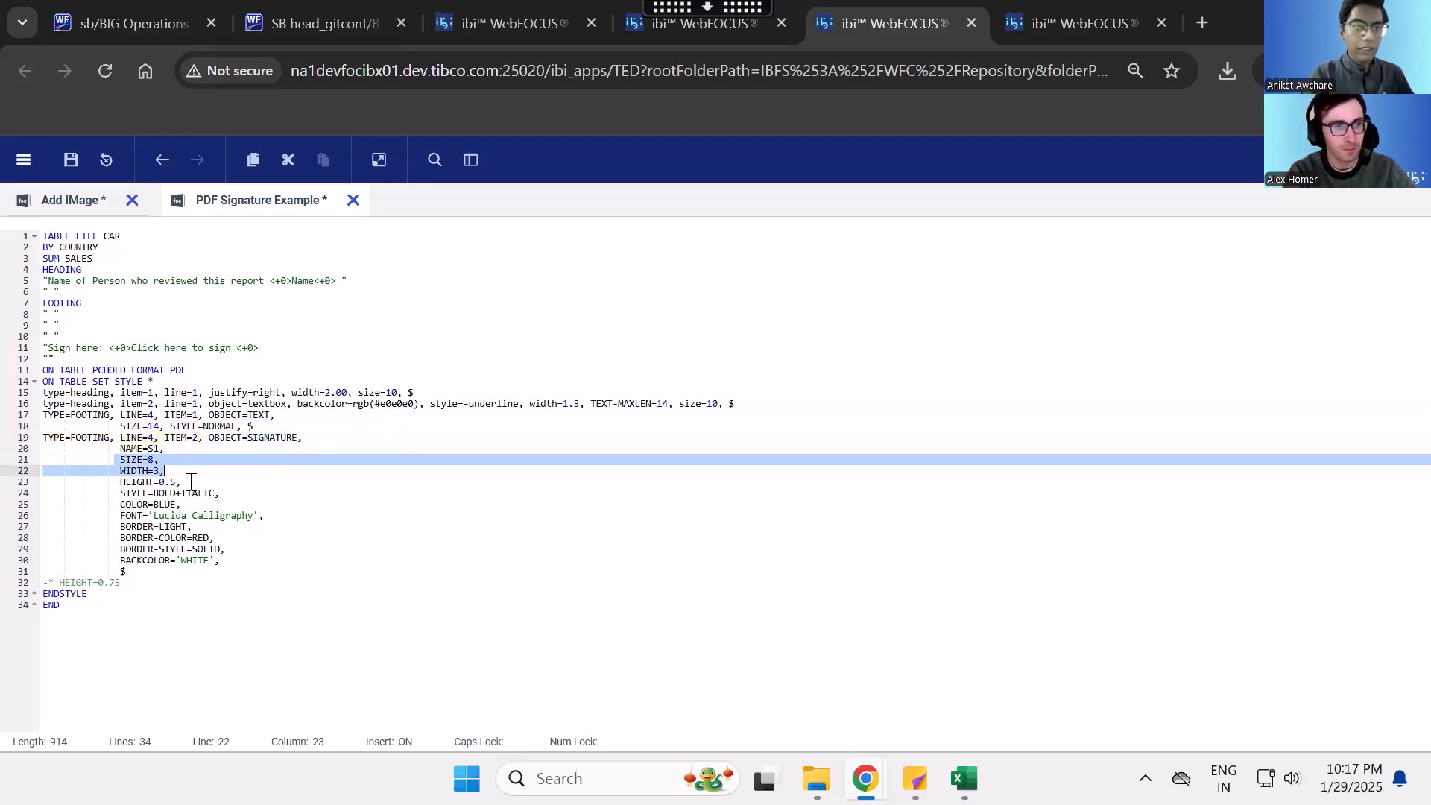
pyautogui.click(191, 483)
pyautogui.moveTo(233, 495); pyautogui.dragTo(124, 495)
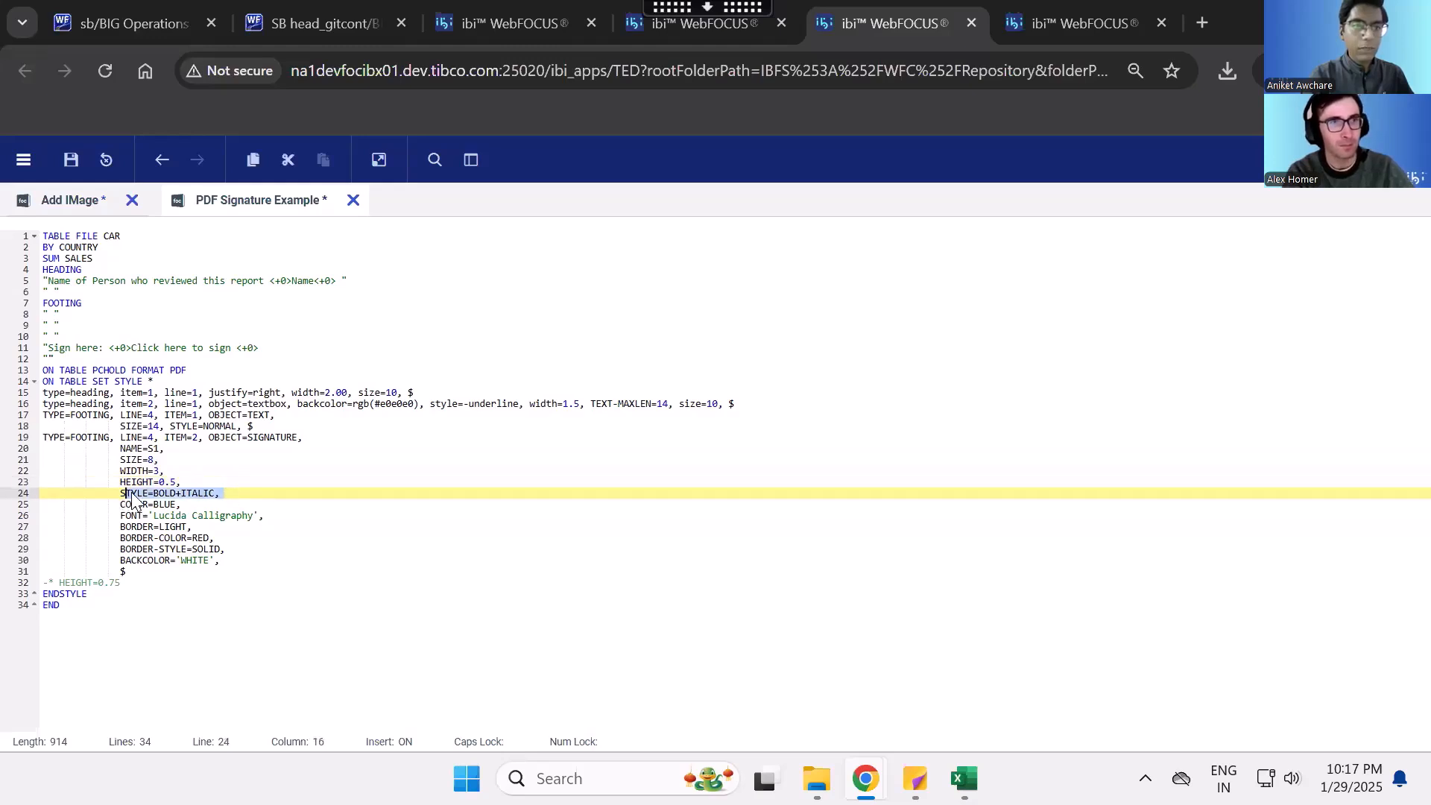
pyautogui.moveTo(267, 516); pyautogui.dragTo(126, 516)
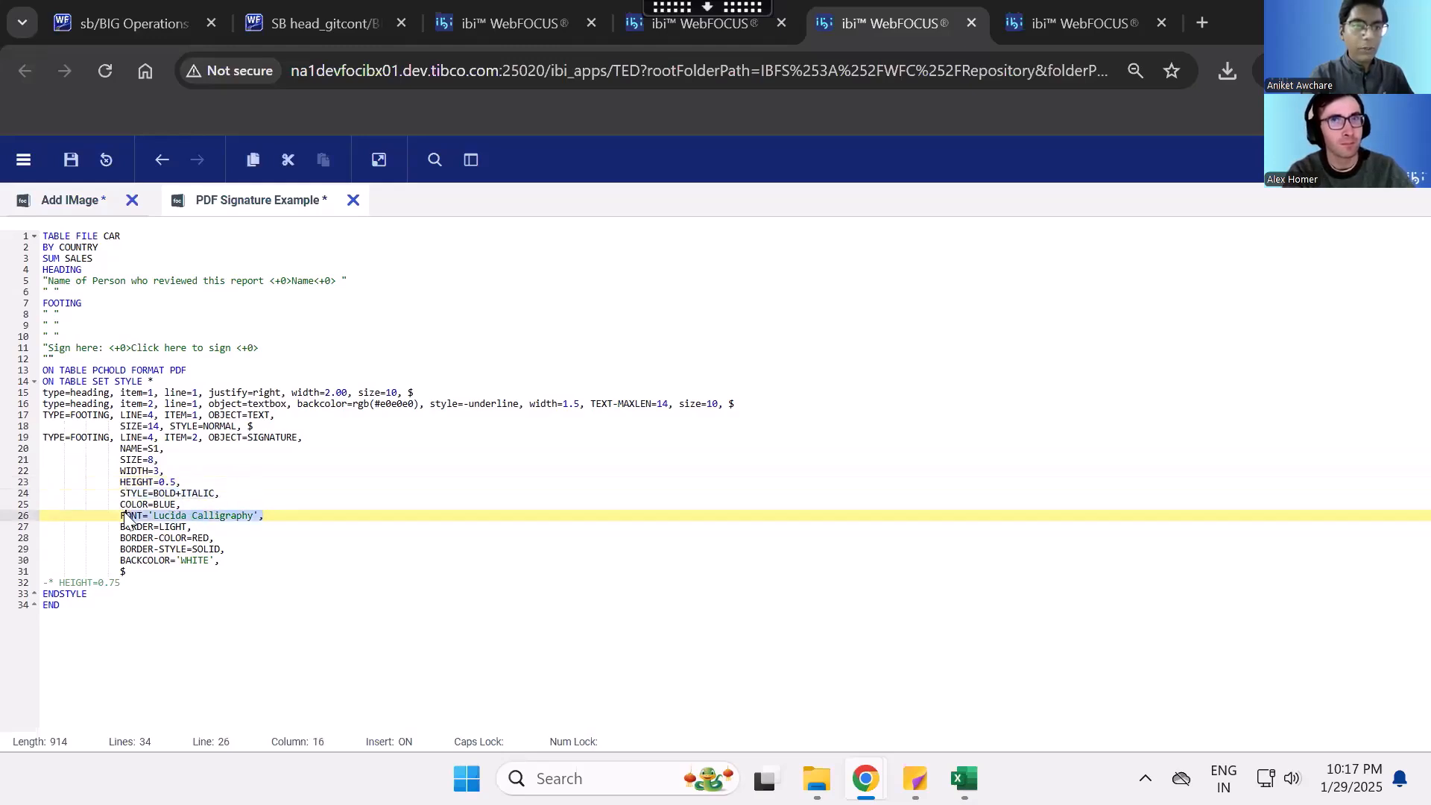
pyautogui.click(237, 552)
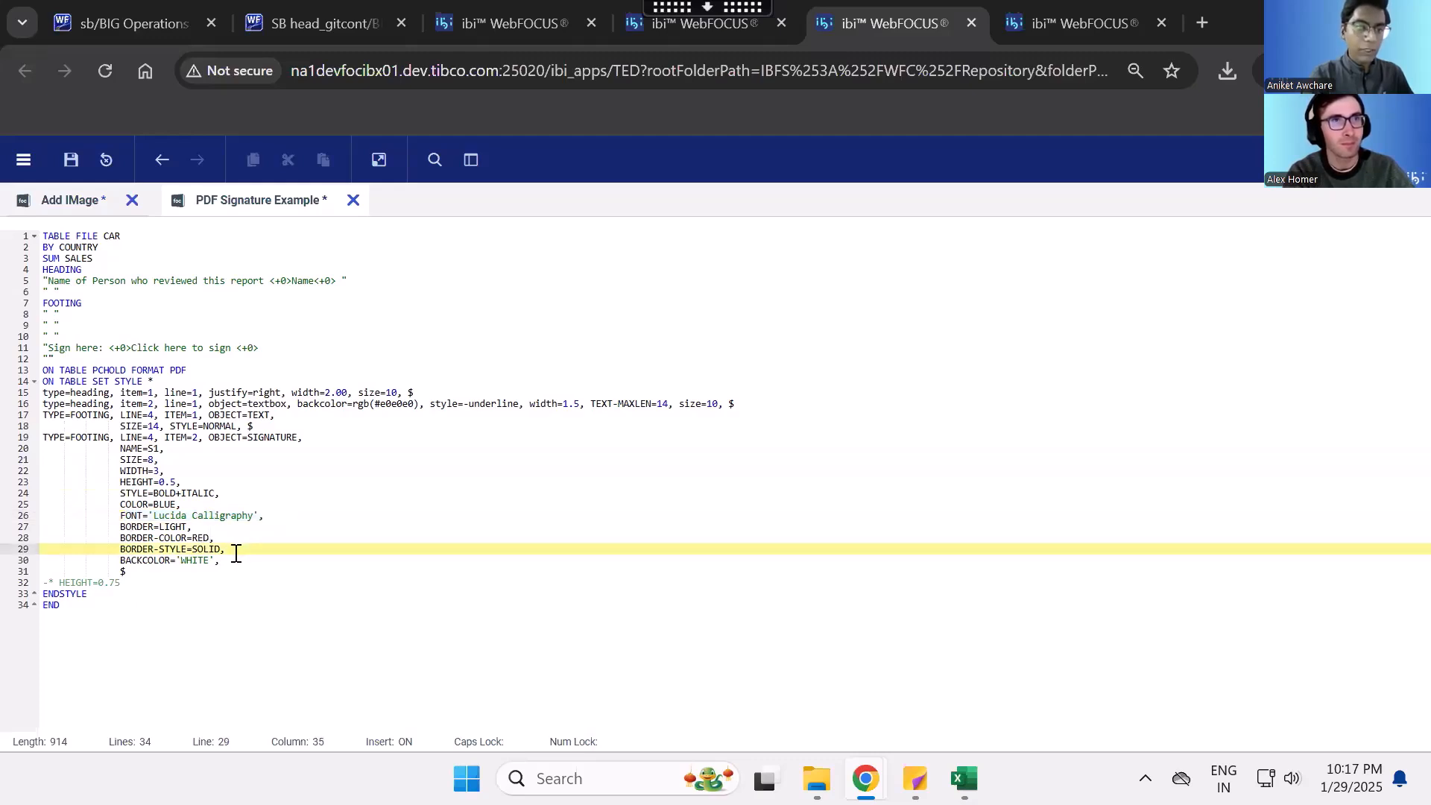
pyautogui.moveTo(236, 563); pyautogui.dragTo(37, 439)
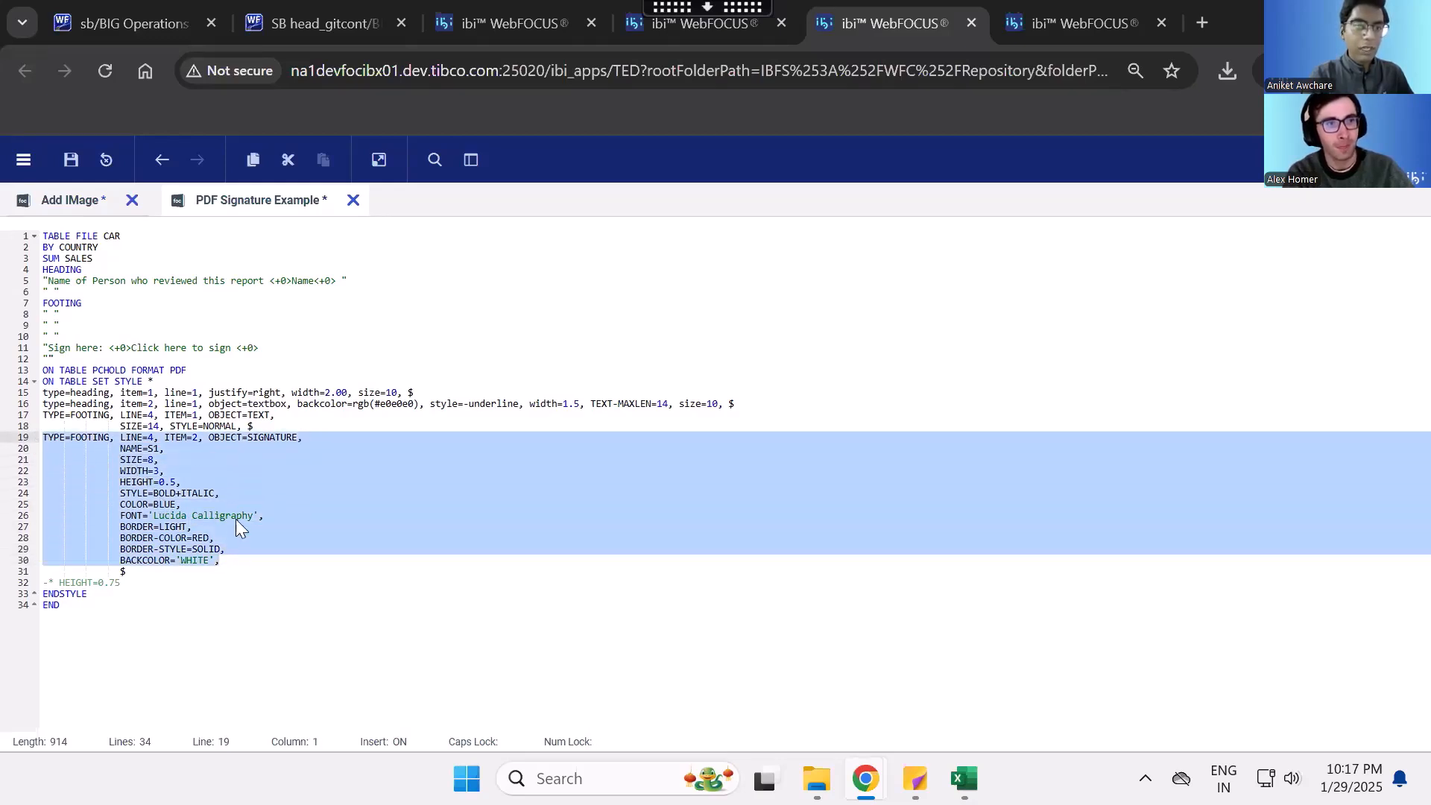
pyautogui.click(170, 575)
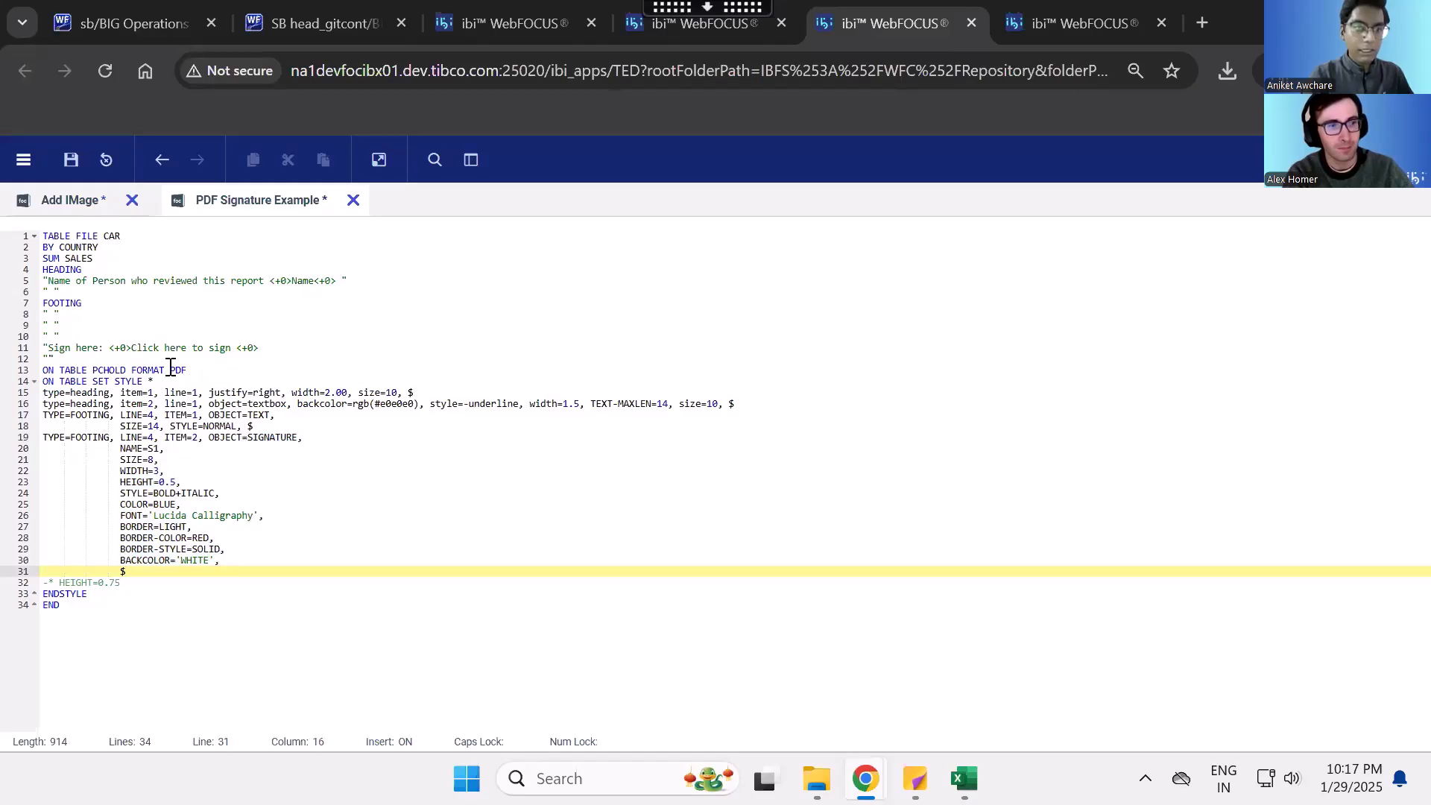
# - Run the PDF Signature Example report, maximize its output window and save the PDF as WFServlet in Downloads
pyautogui.click(382, 160)
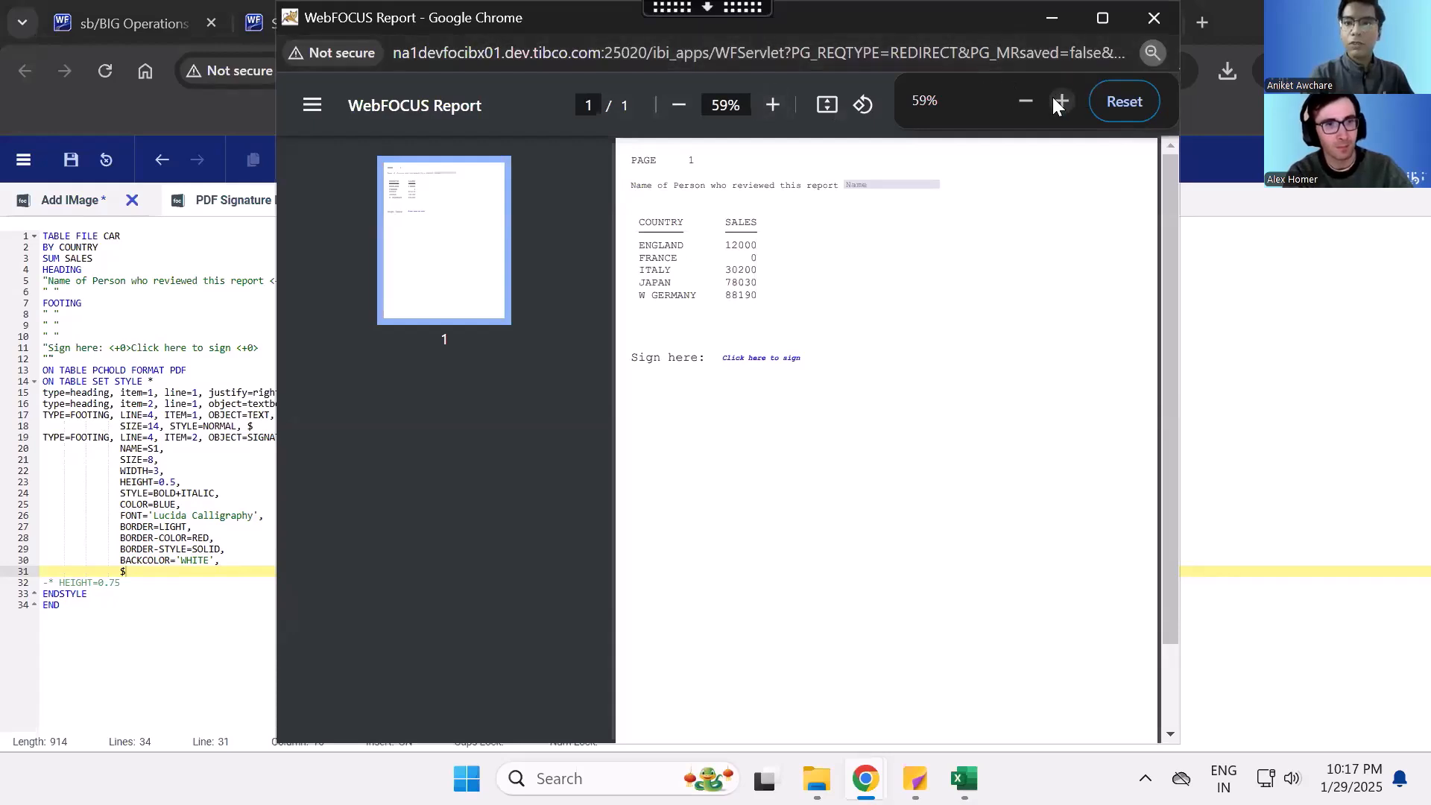
pyautogui.click(1103, 20)
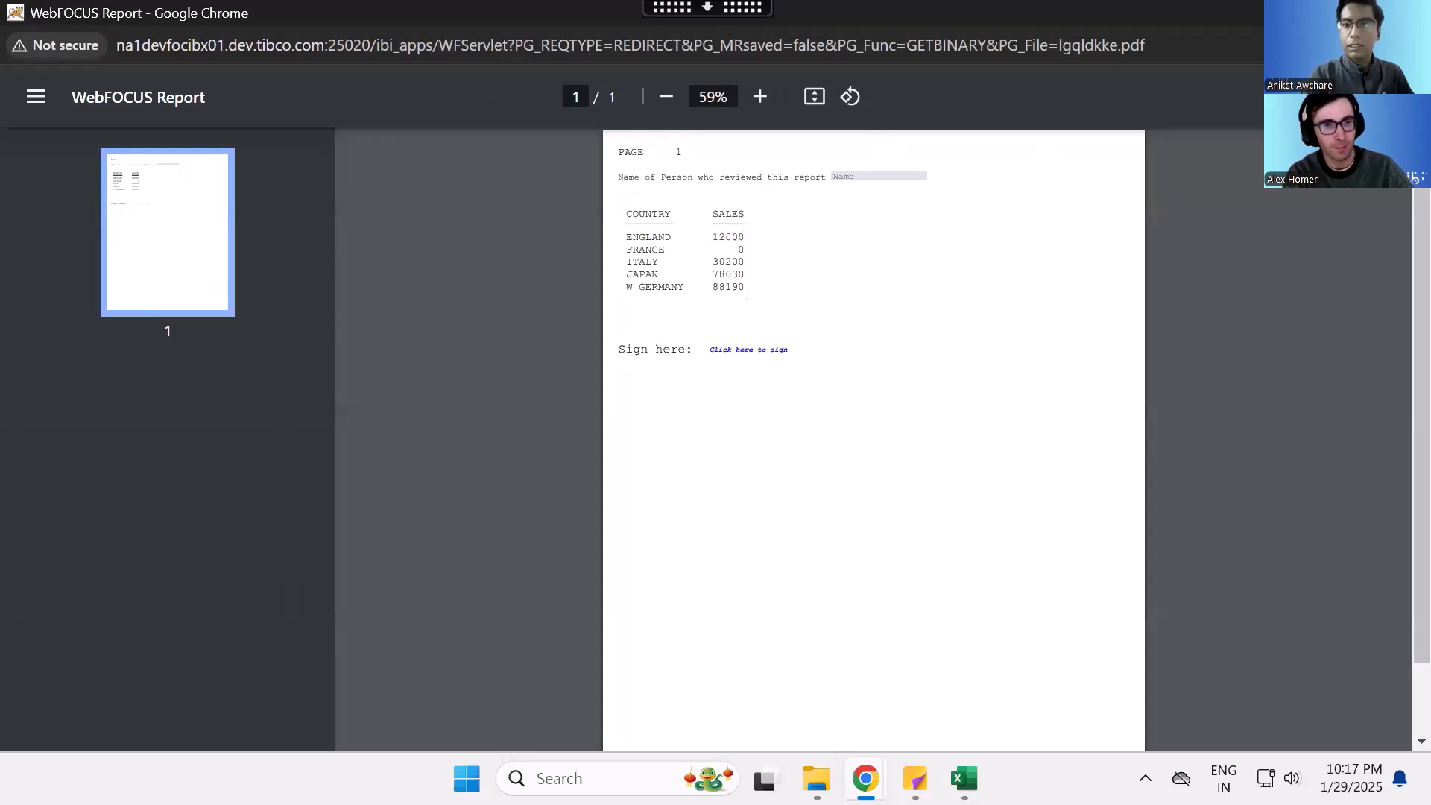
pyautogui.hotkey('ctrl', 's')
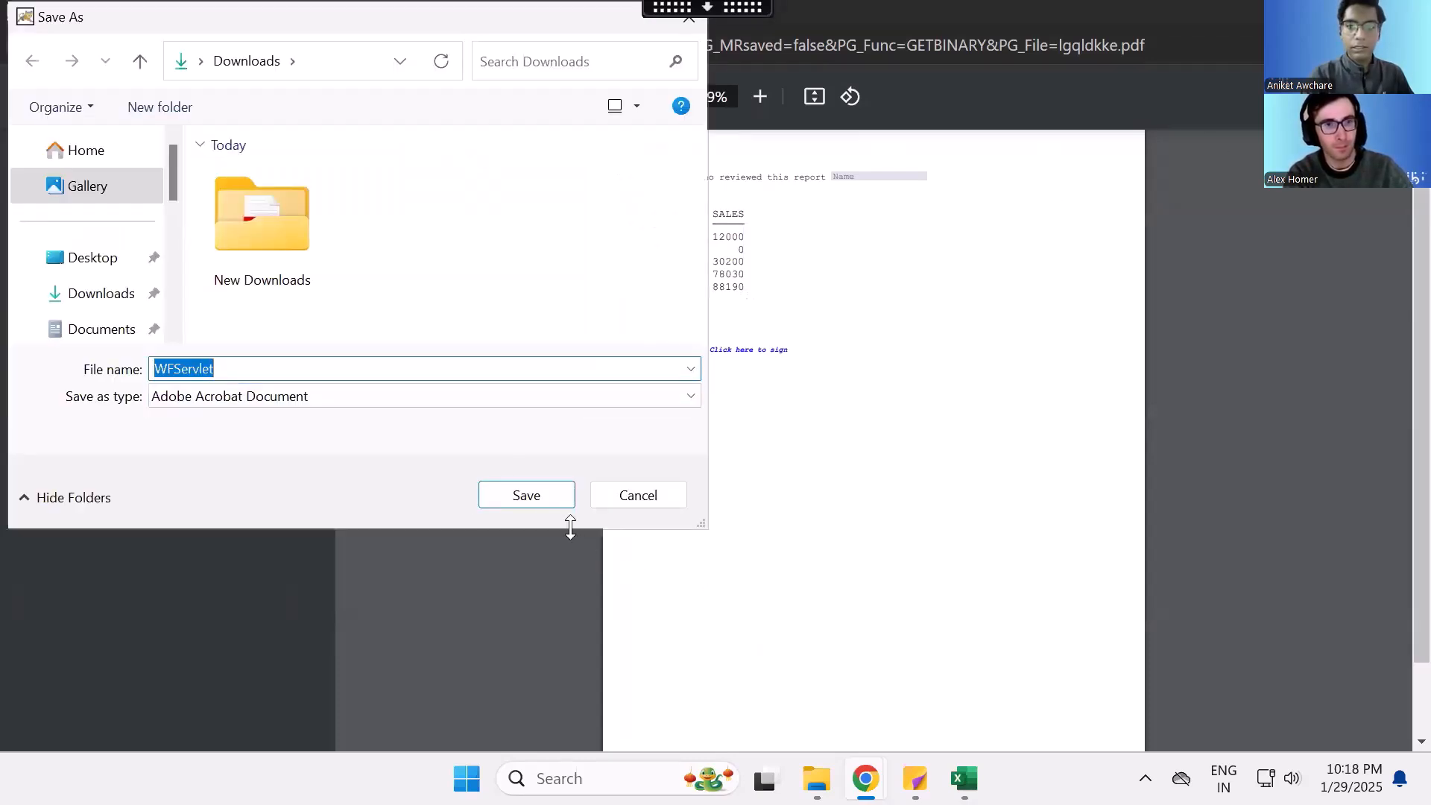
pyautogui.click(536, 488)
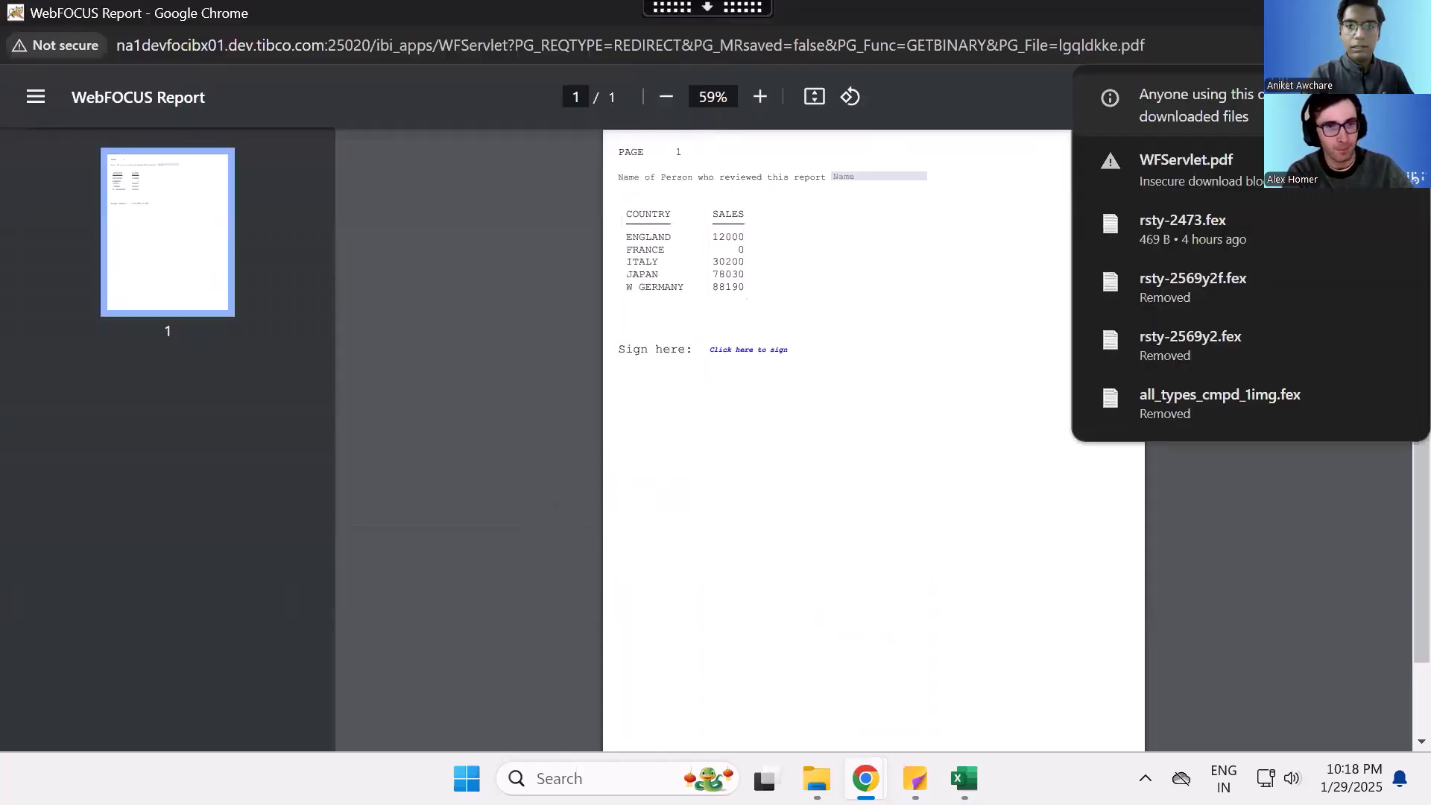
# - Check the Downloads folder for the saved PDF, return to the report output and save it again as WFServlet (1)
pyautogui.moveTo(817, 779)
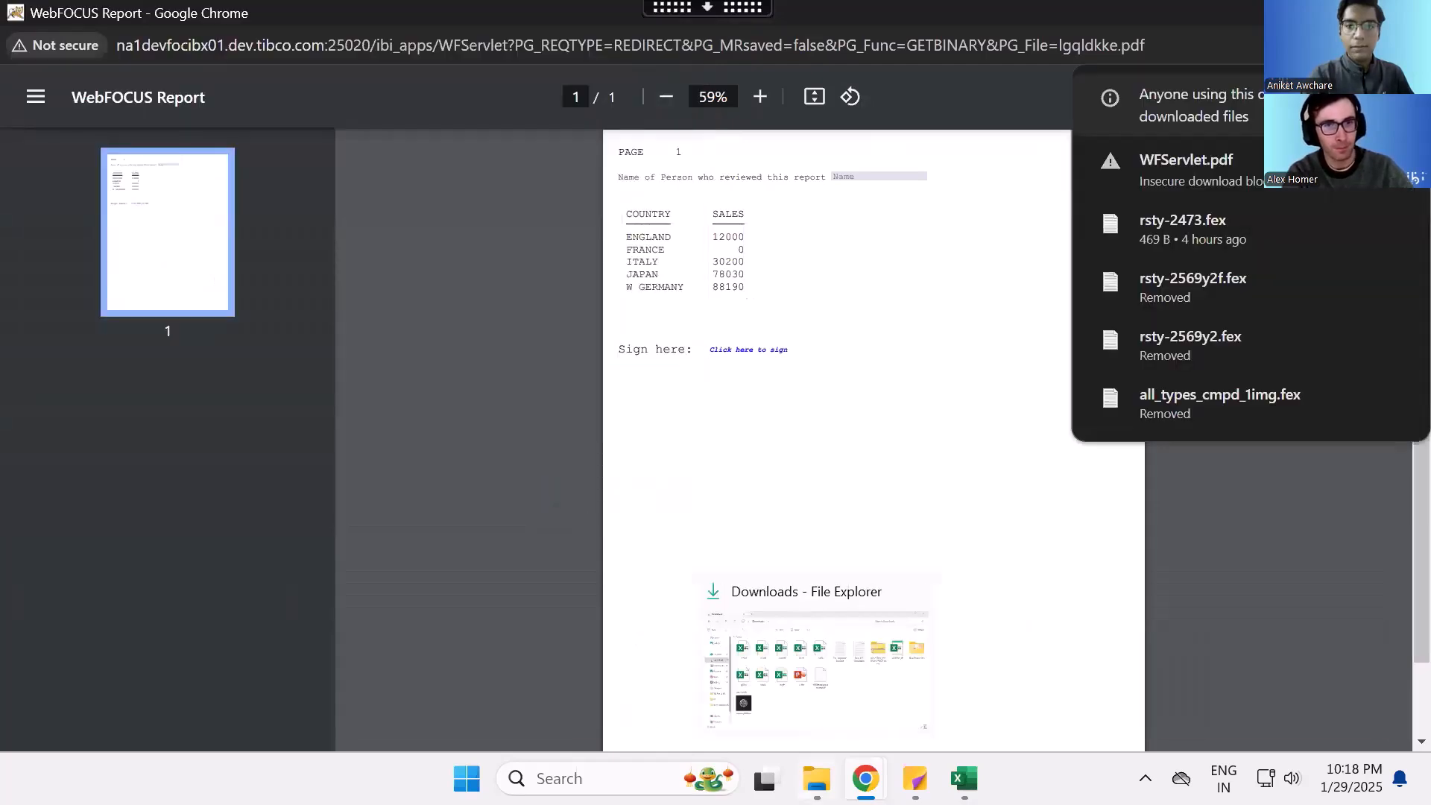
pyautogui.click(801, 664)
pyautogui.moveTo(865, 779)
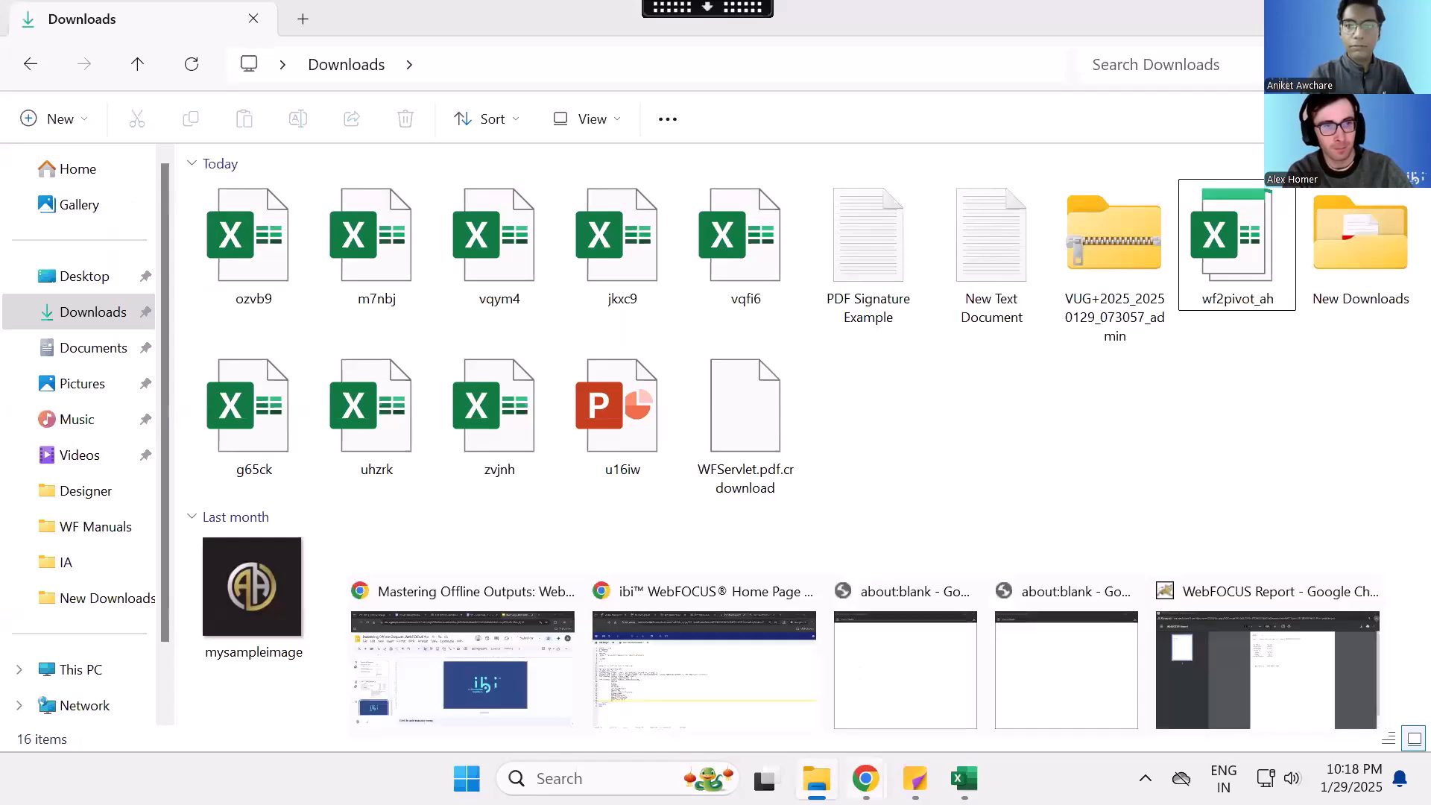
pyautogui.click(1203, 680)
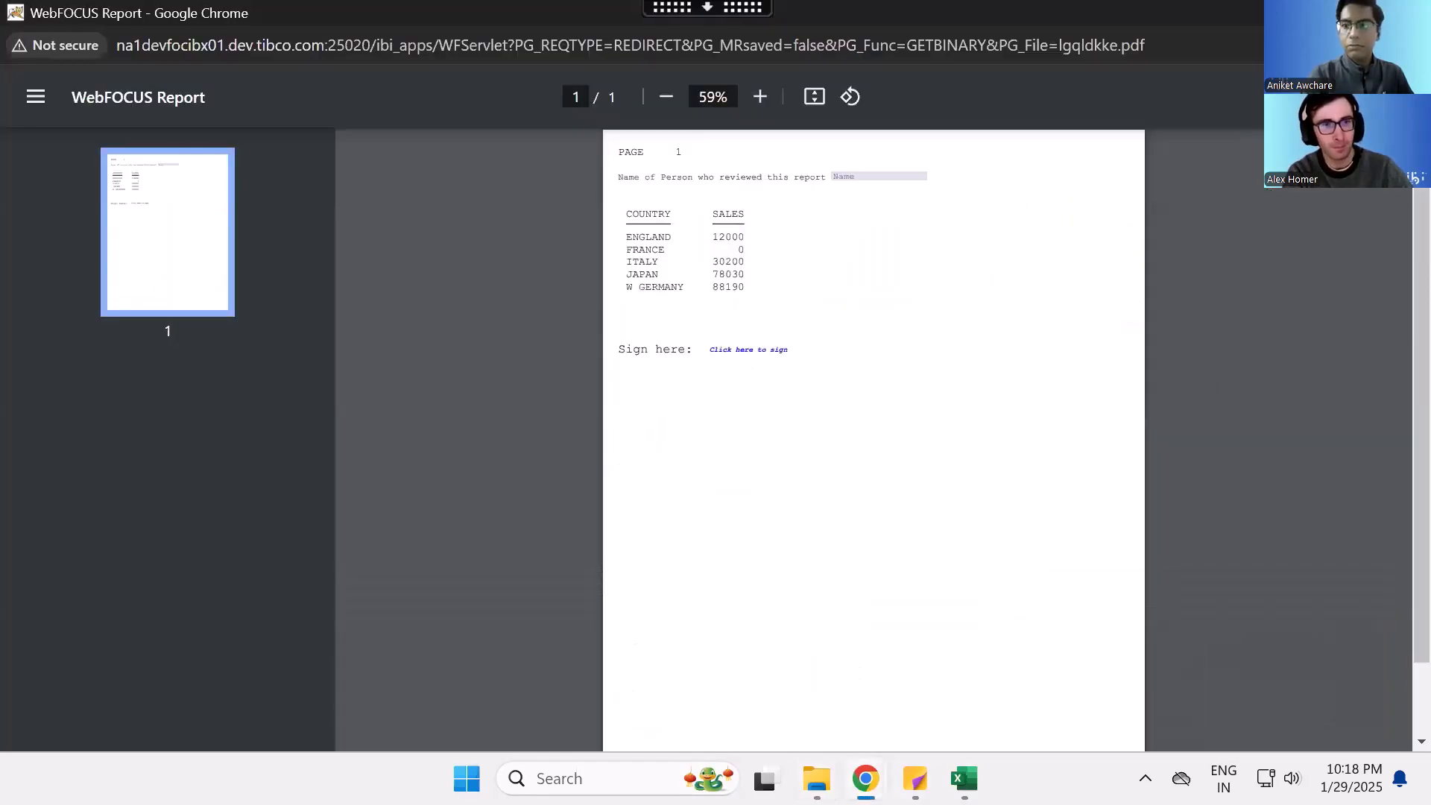
pyautogui.hotkey('ctrl', 's')
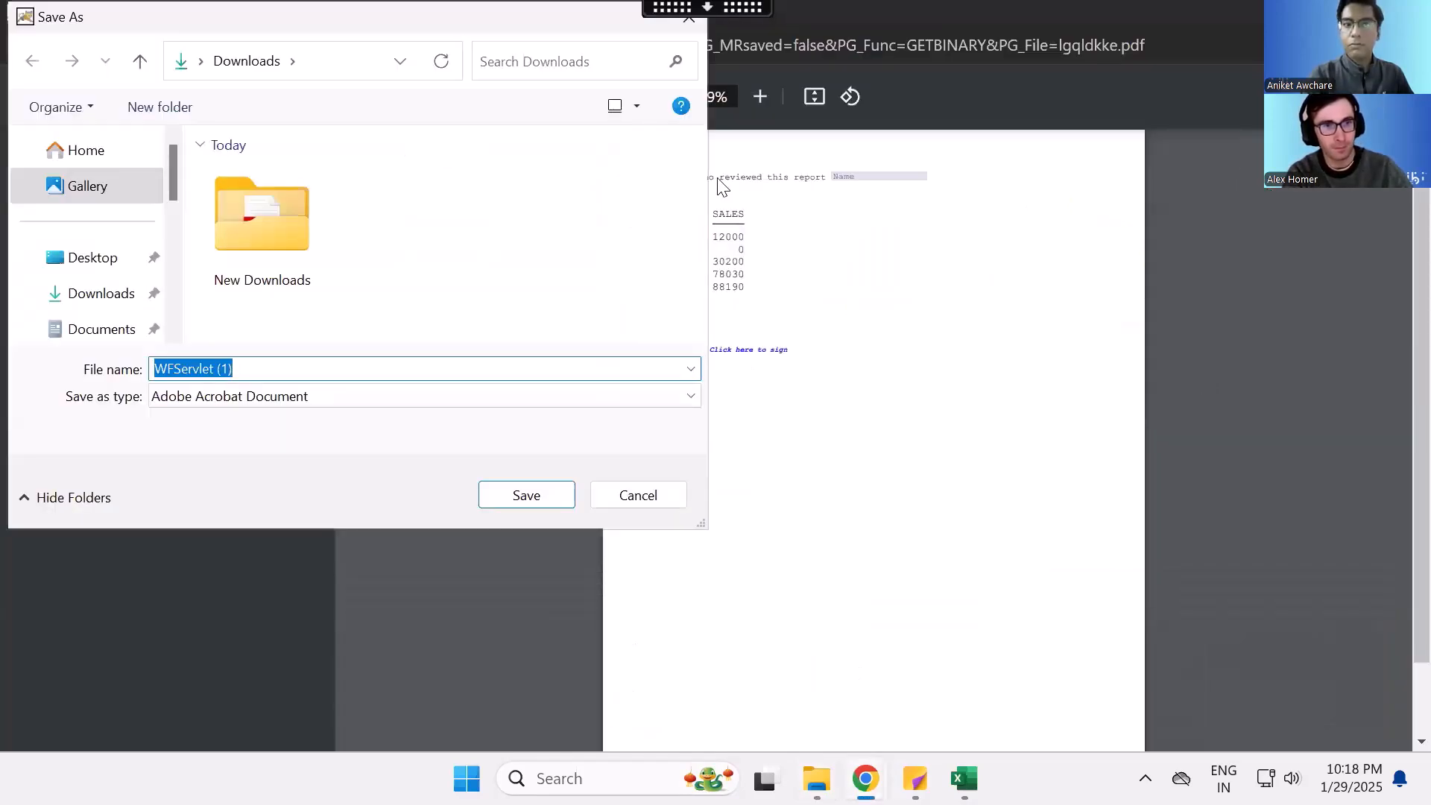
pyautogui.click(528, 496)
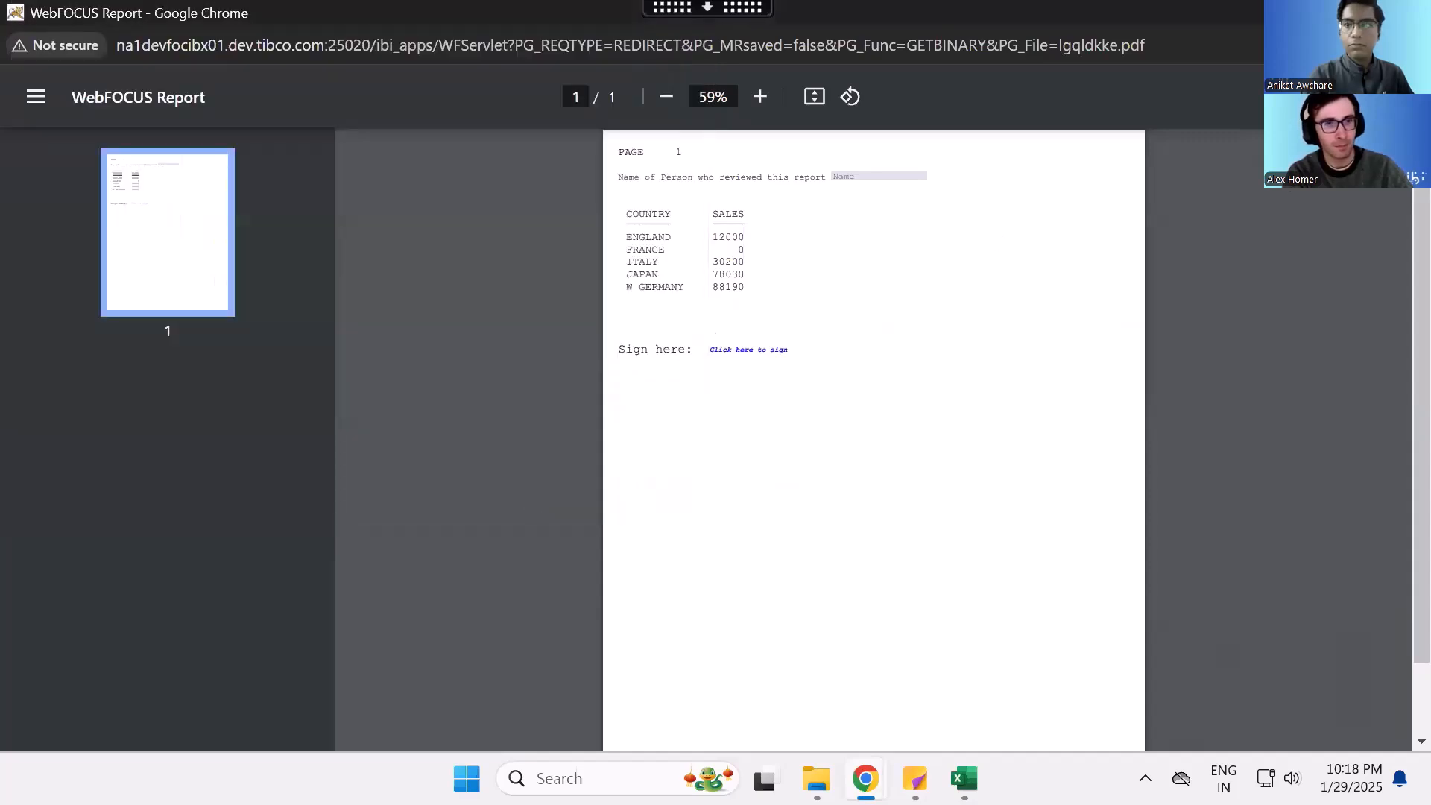
# - Check the Downloads folder, save the report PDF again as WFServlet (2), and keep the blocked download
pyautogui.moveTo(817, 779)
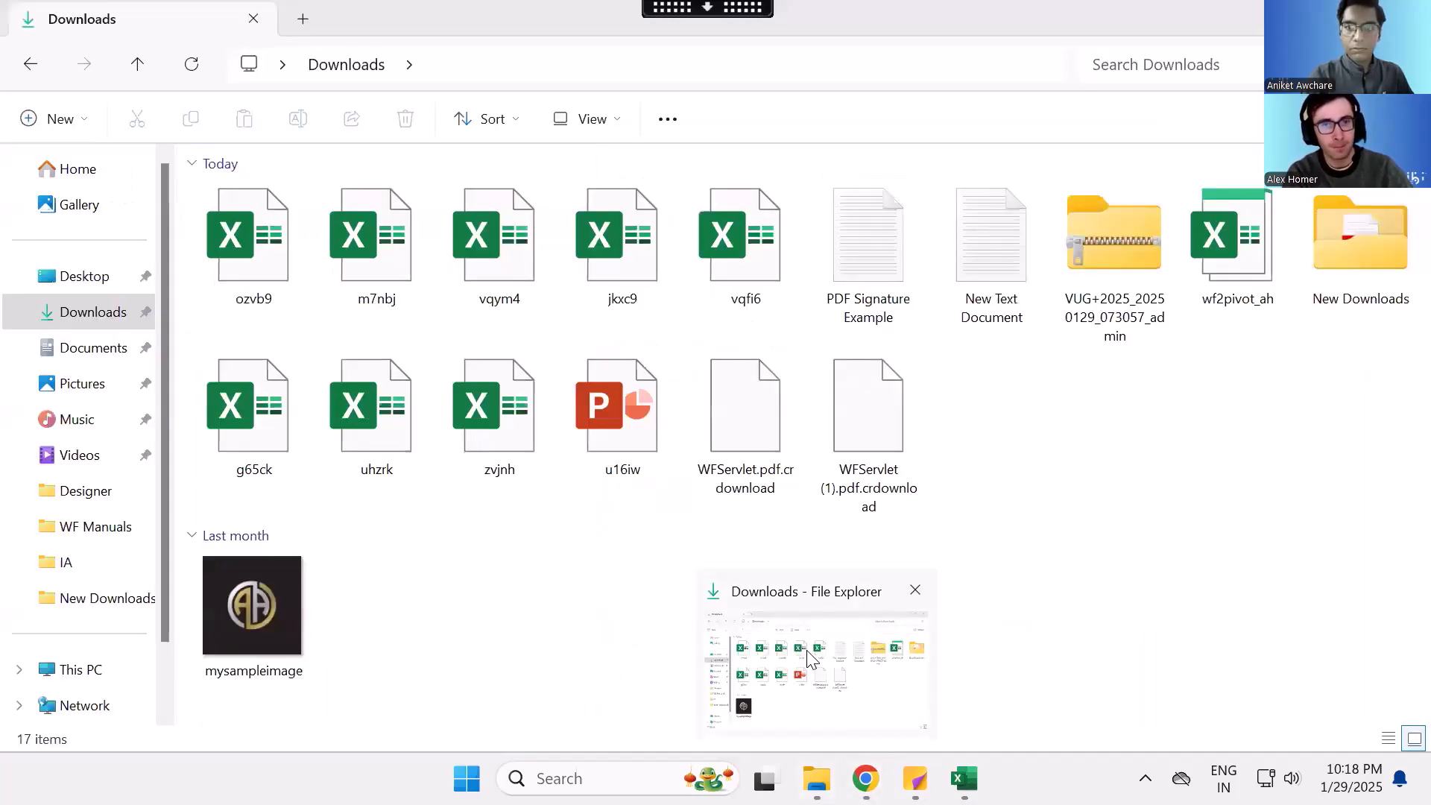
pyautogui.click(811, 659)
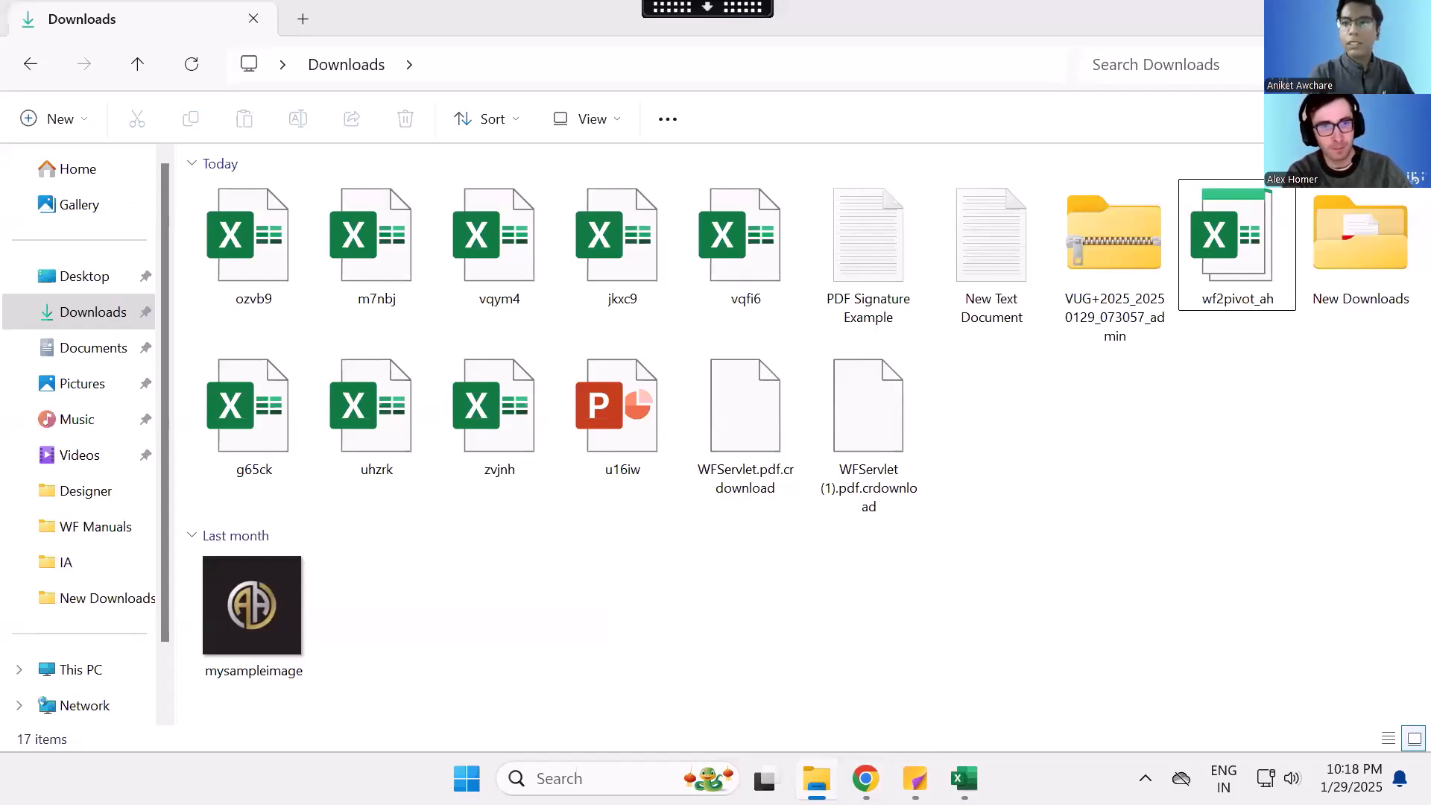
pyautogui.hotkey('alt', 'Tab')
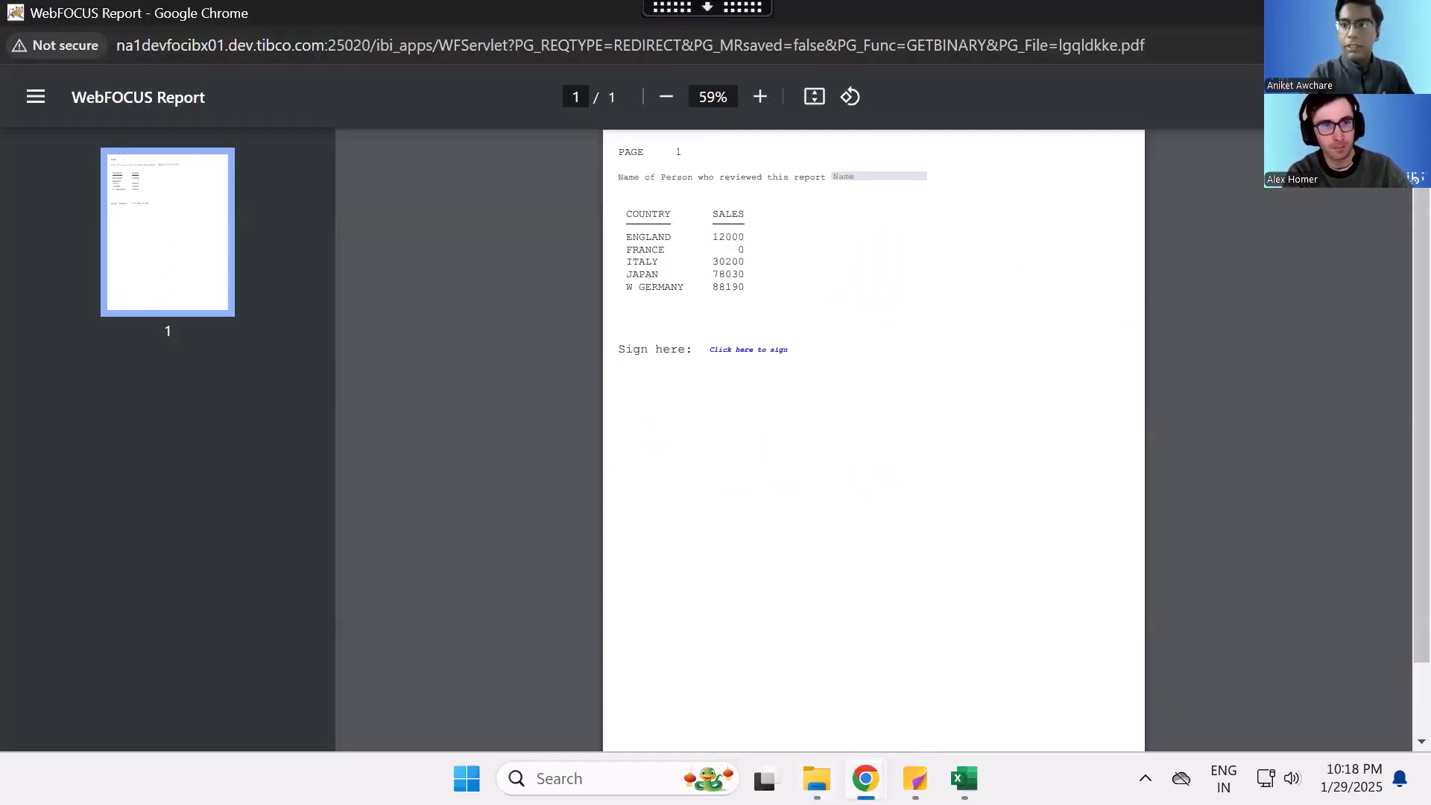
pyautogui.hotkey('ctrl', 's')
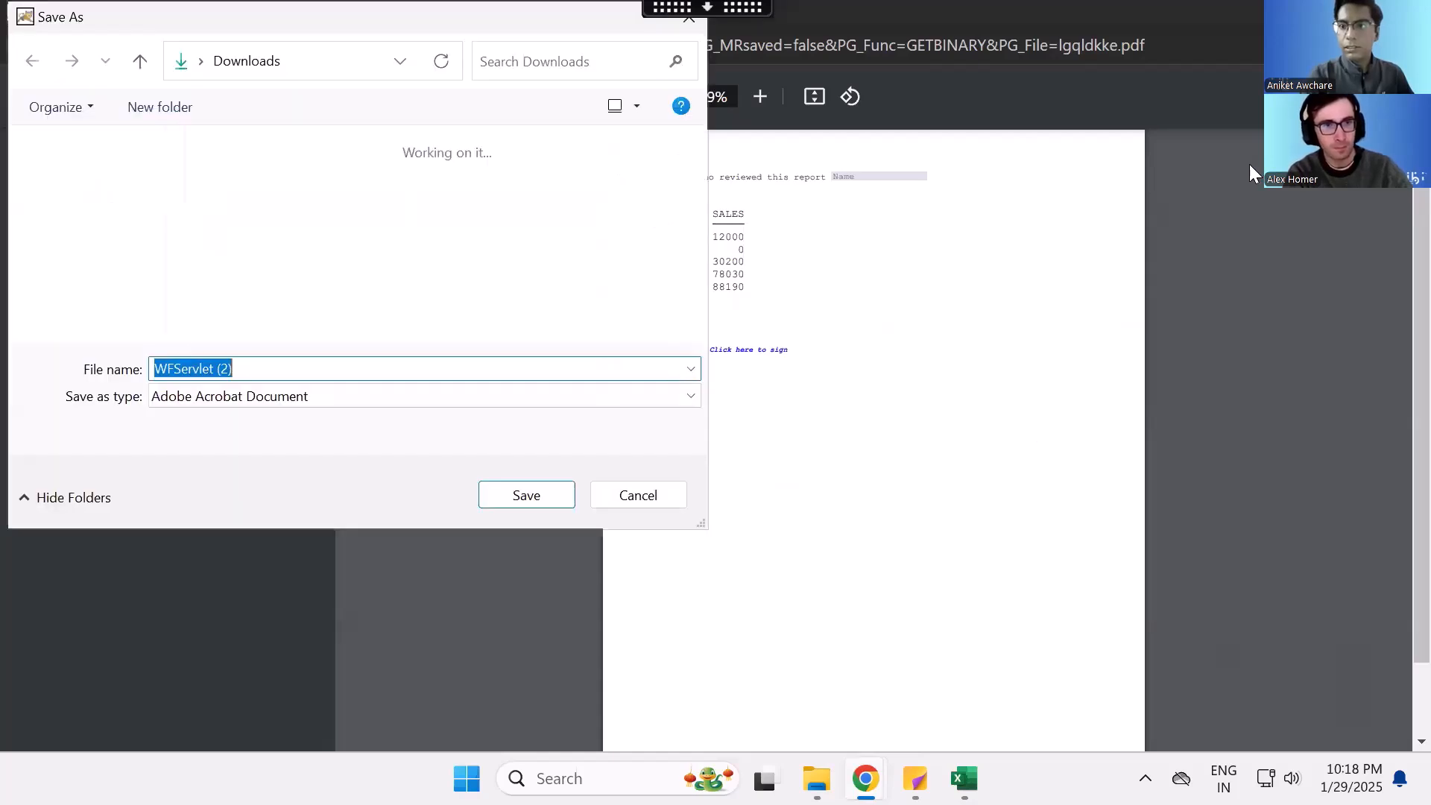
pyautogui.click(564, 490)
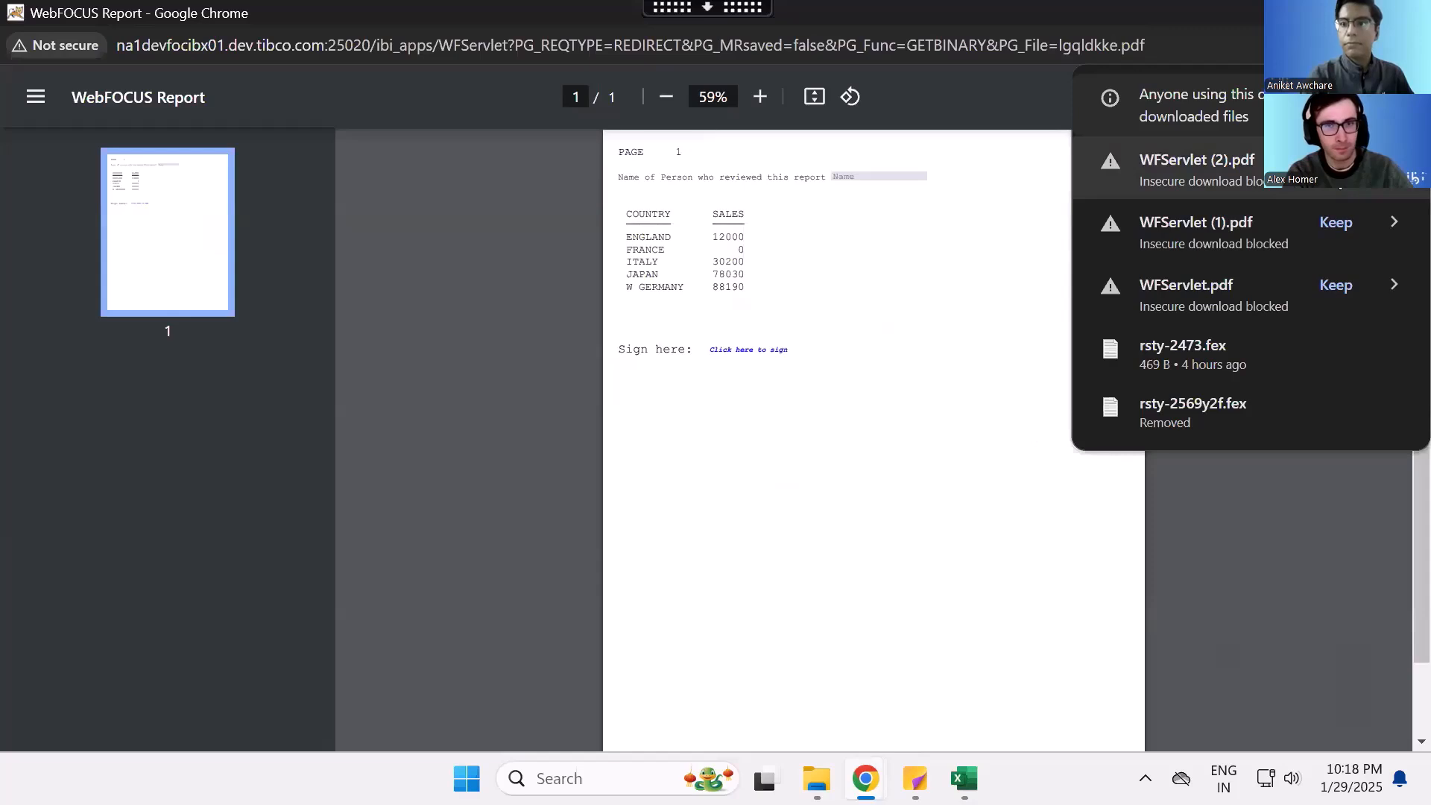
pyautogui.click(1025, 403)
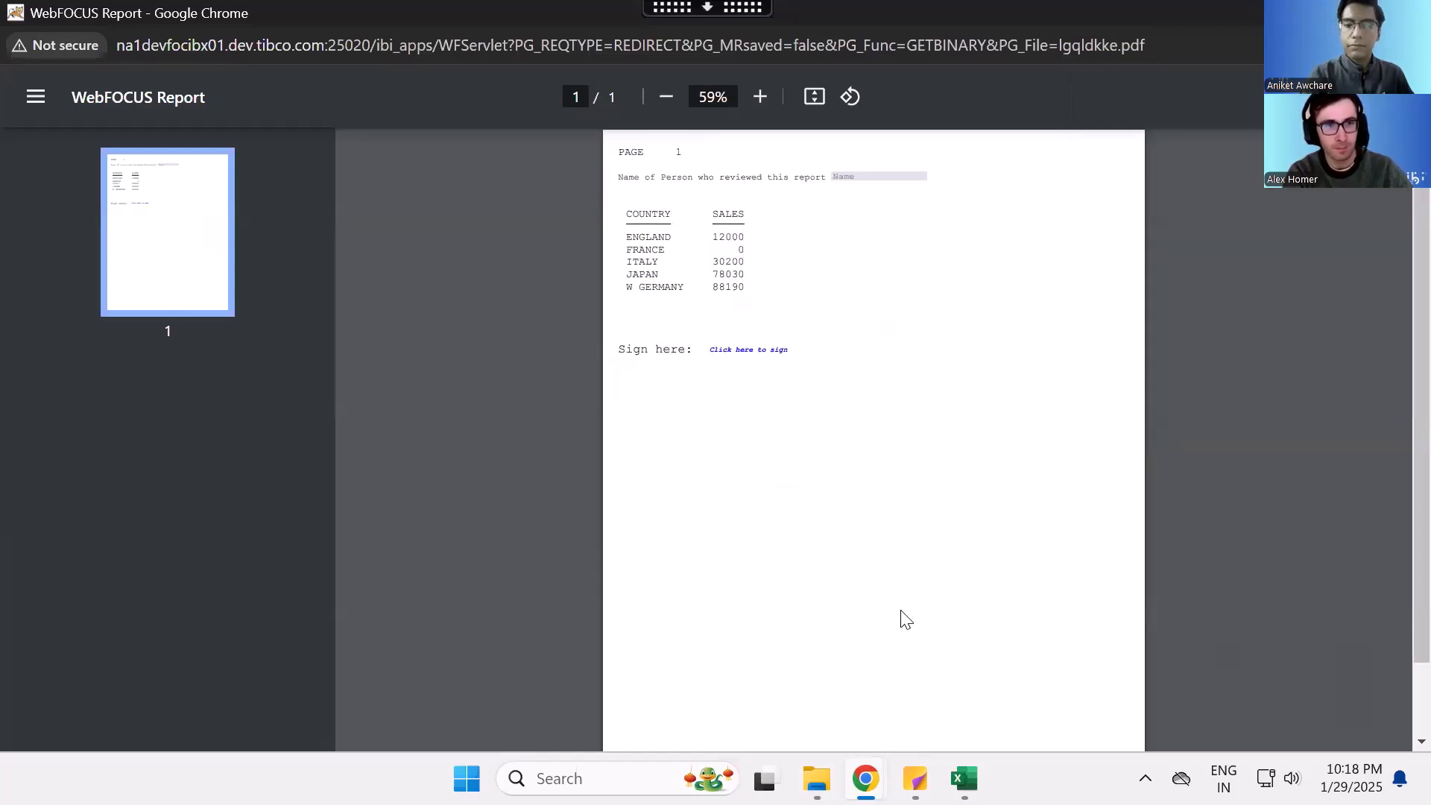
# - Close one blank browser window and open WFServlet (2) from Downloads in Adobe Acrobat
pyautogui.moveTo(857, 763)
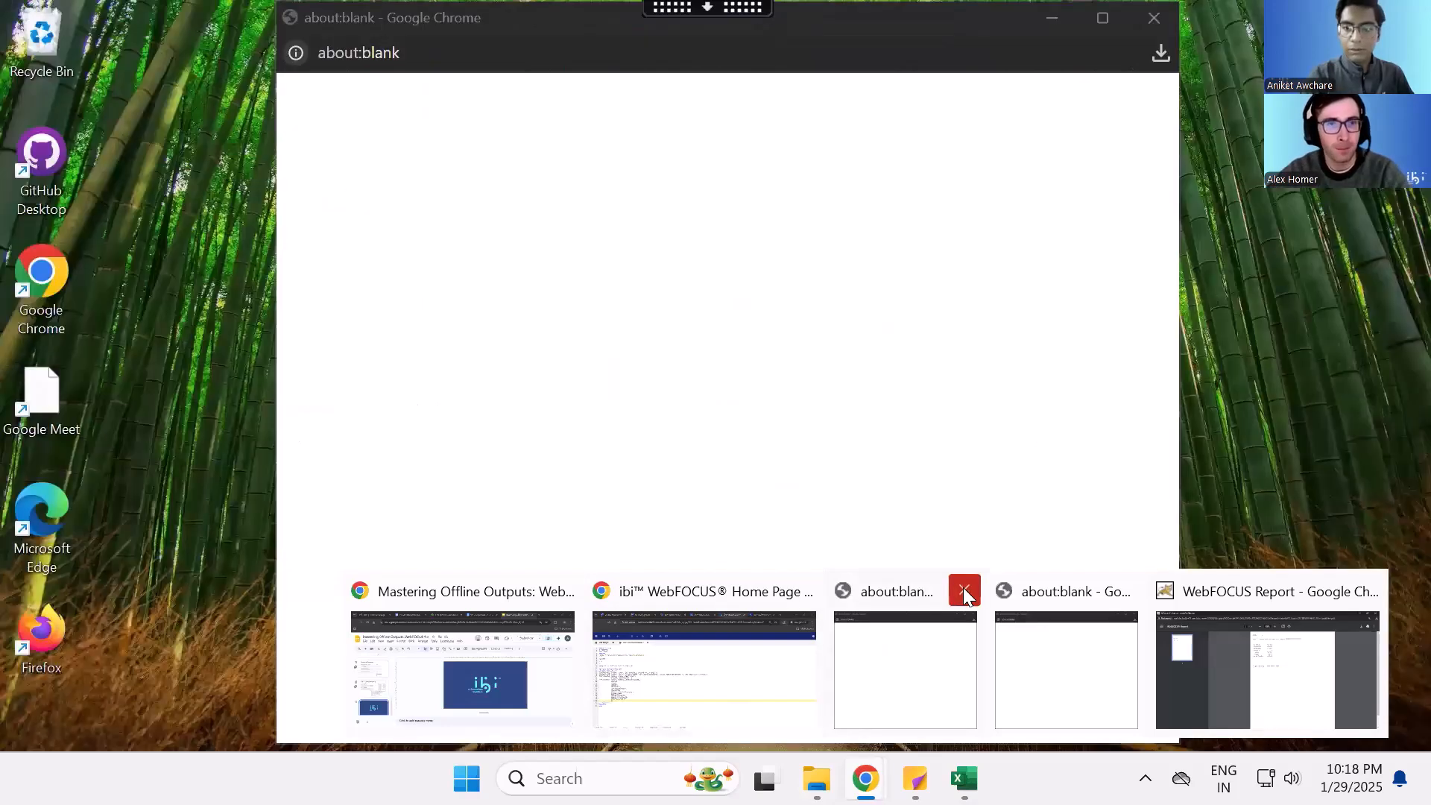
pyautogui.click(963, 591)
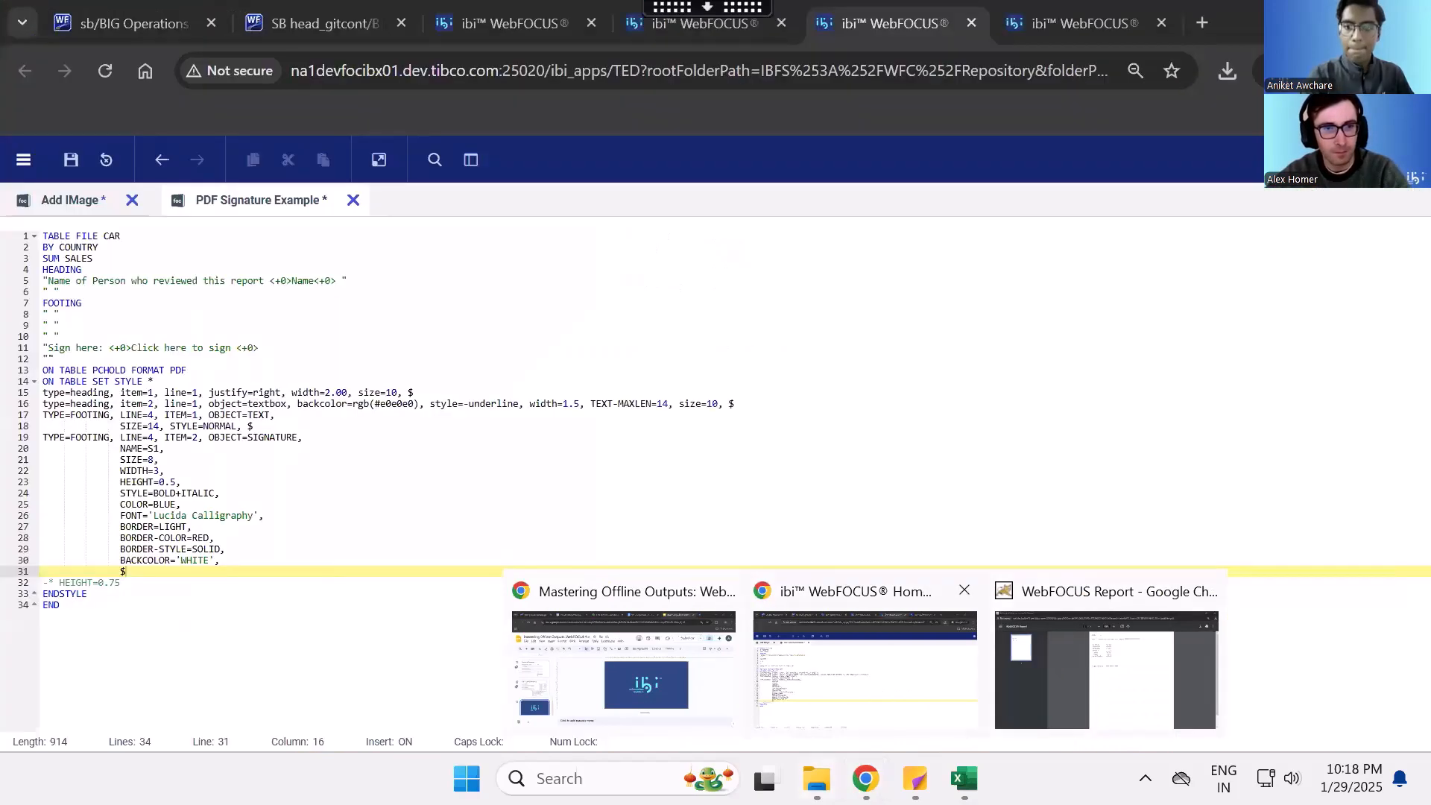
pyautogui.moveTo(817, 778)
pyautogui.click(833, 693)
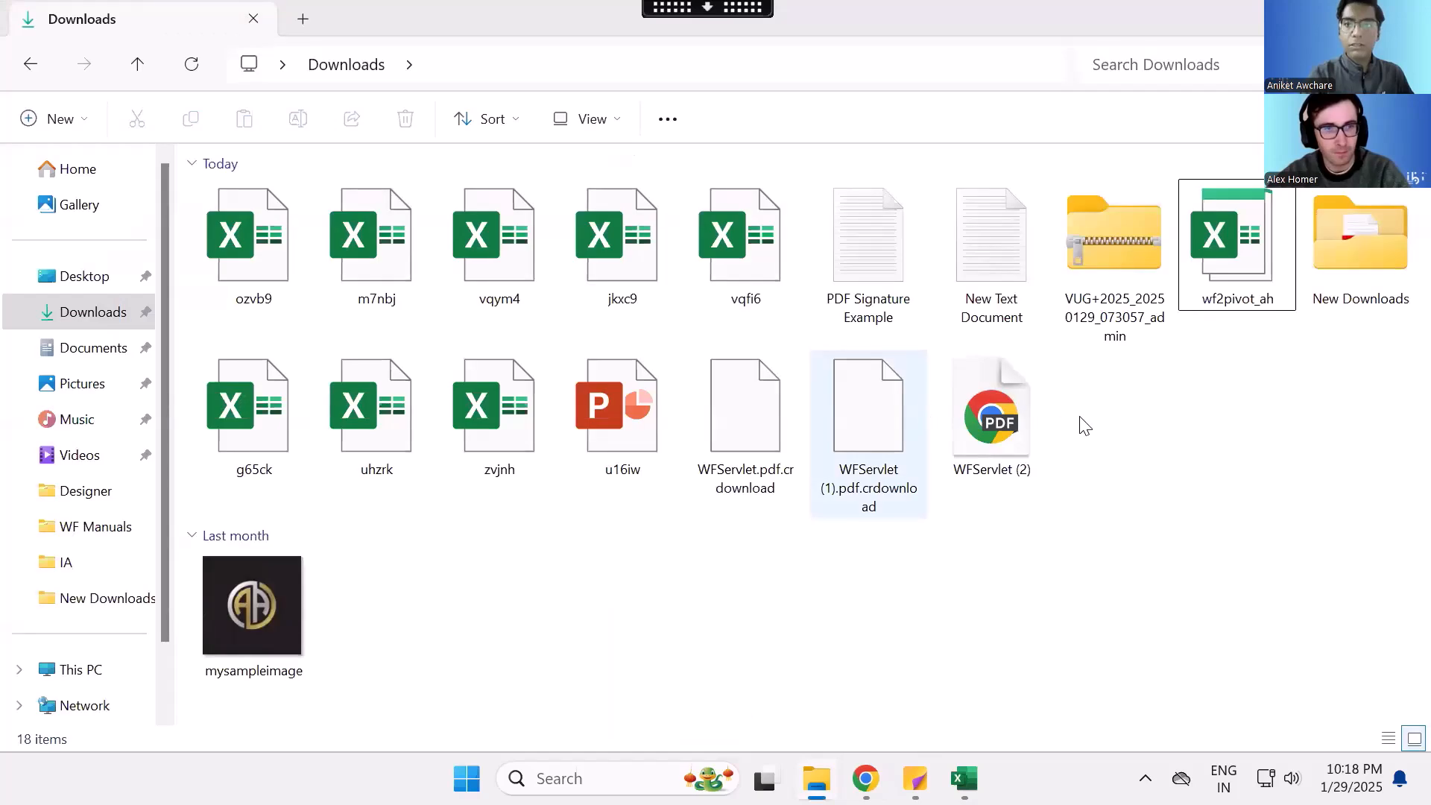
pyautogui.rightClick(967, 440)
pyautogui.moveTo(1049, 348)
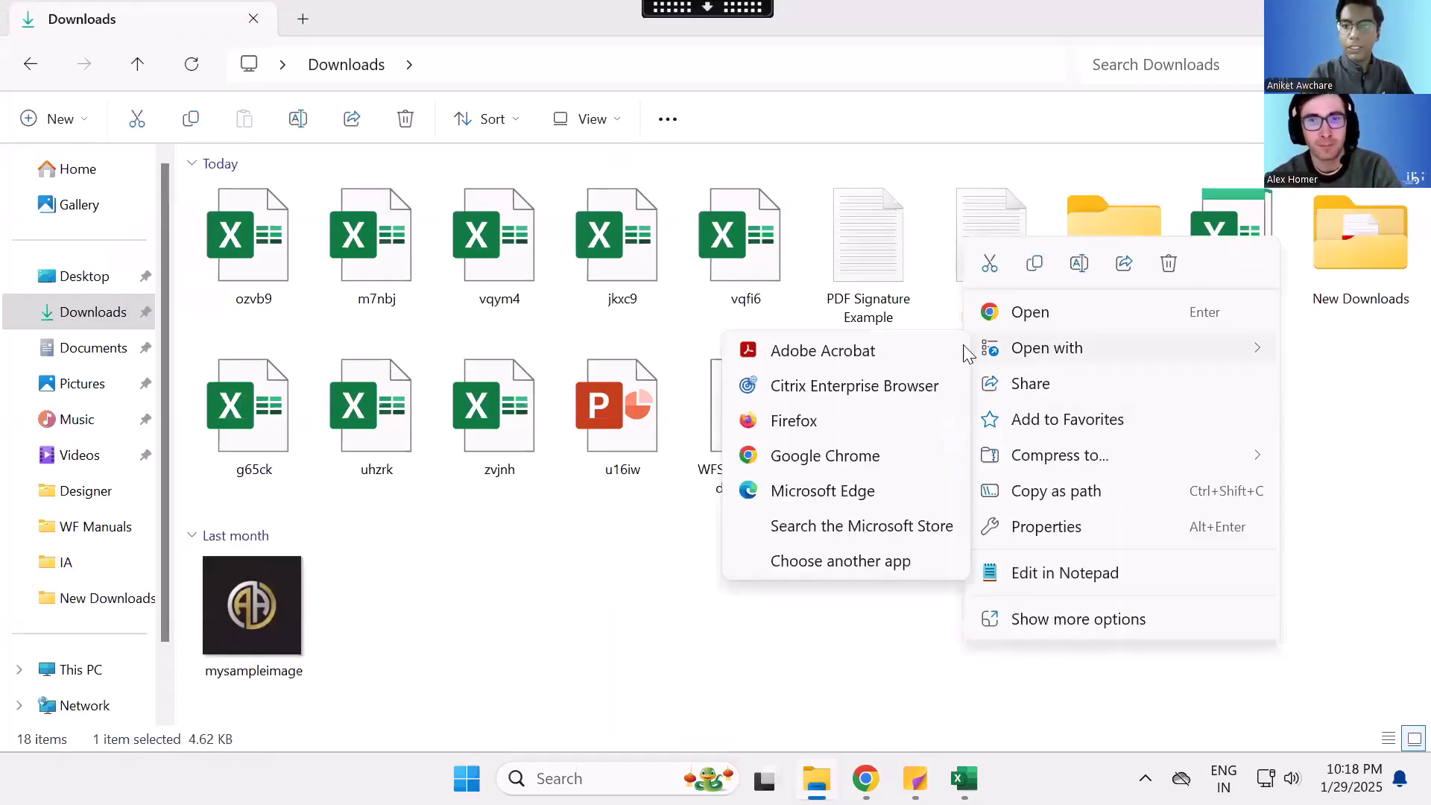
pyautogui.click(873, 350)
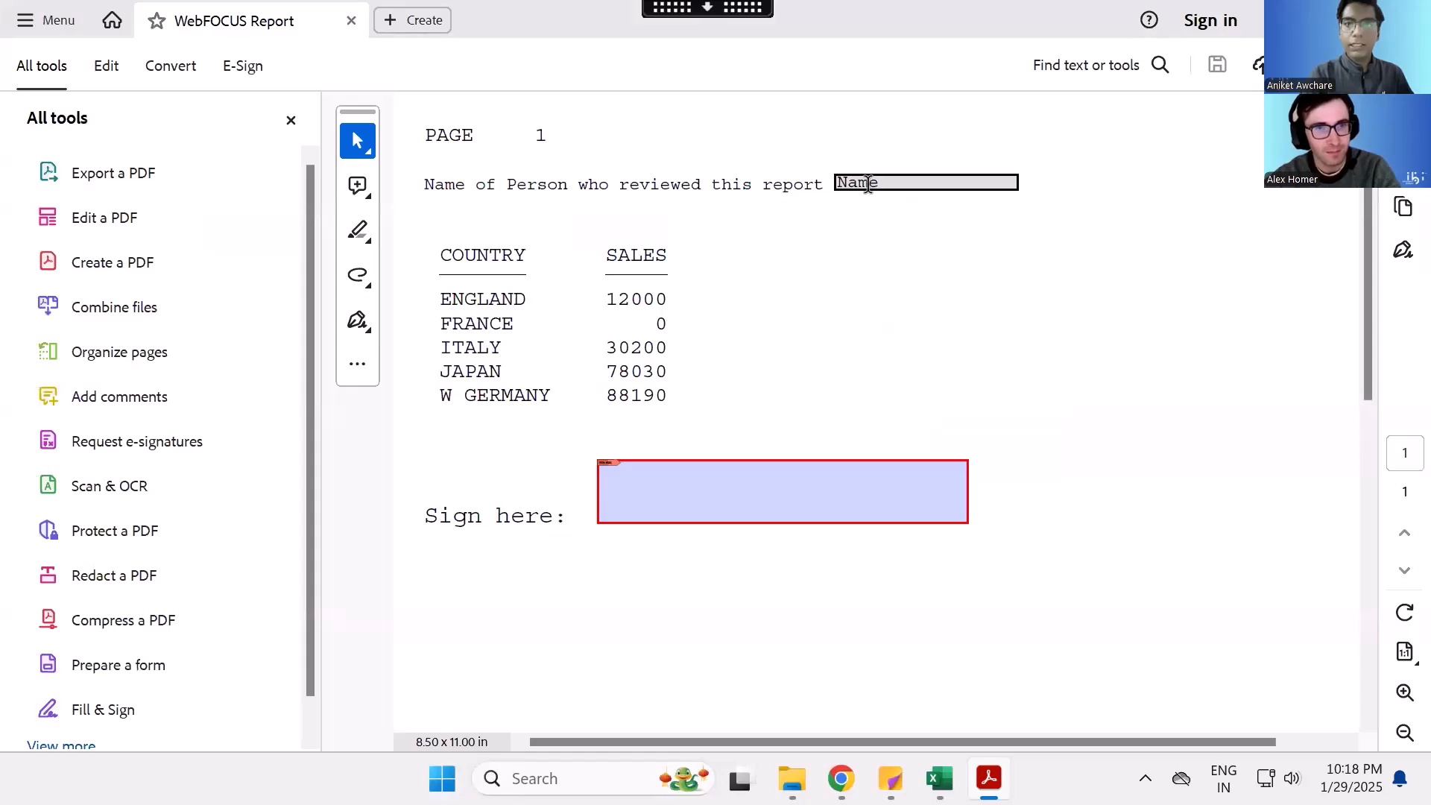
# - Fill in the reviewer's full name in the report's name field and decline re-enabling the PDFMaker add-in
pyautogui.click(867, 184)
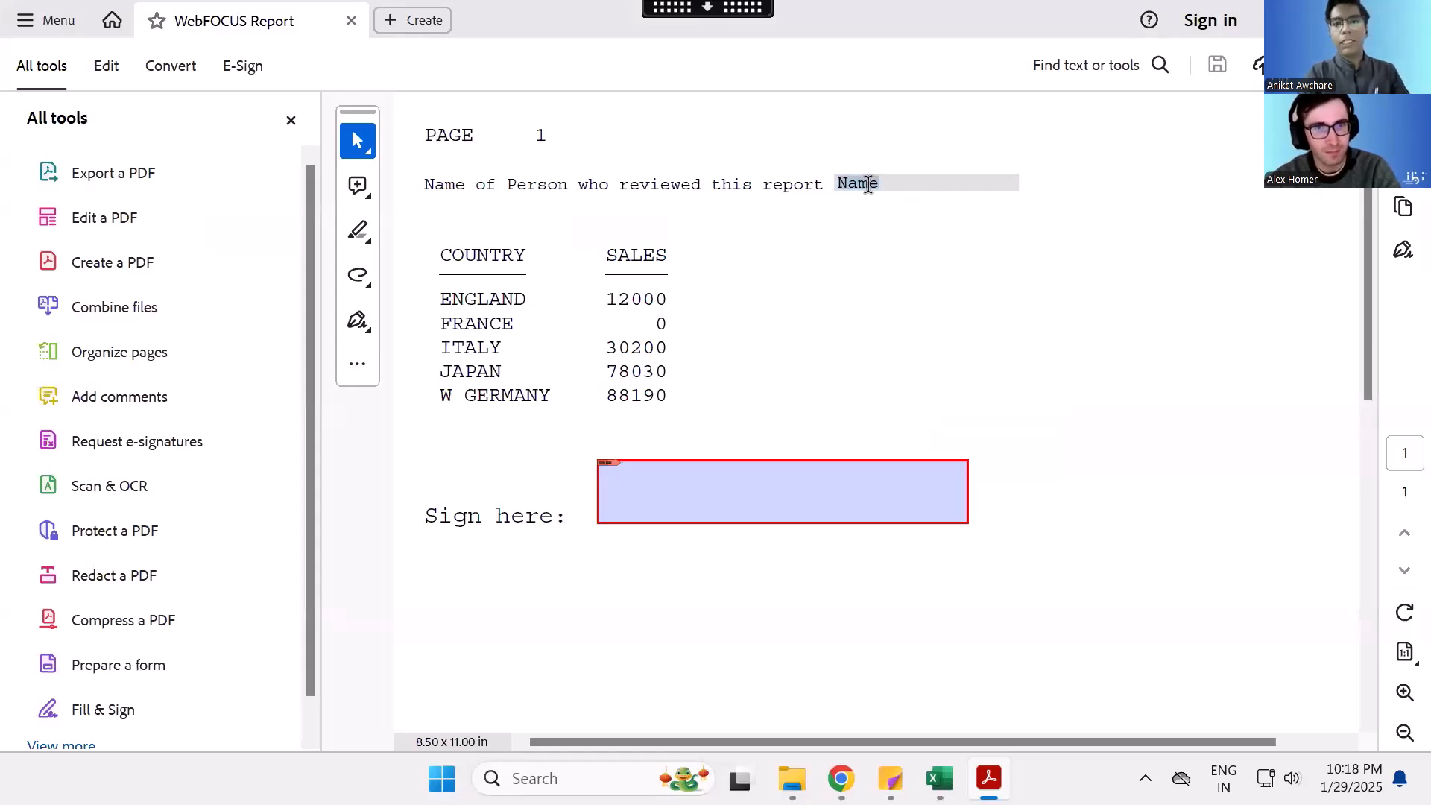
pyautogui.click(867, 184)
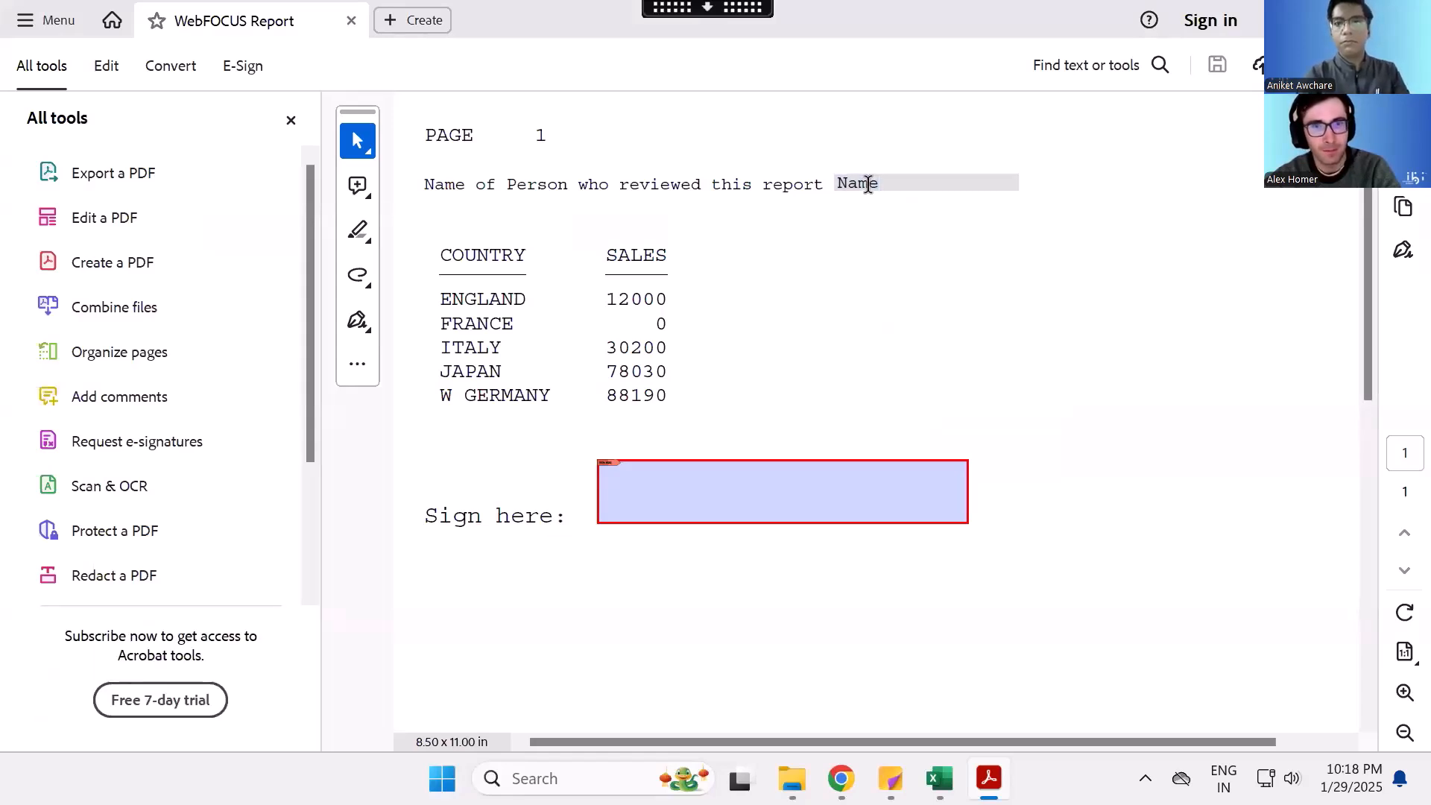
pyautogui.doubleClick(868, 184)
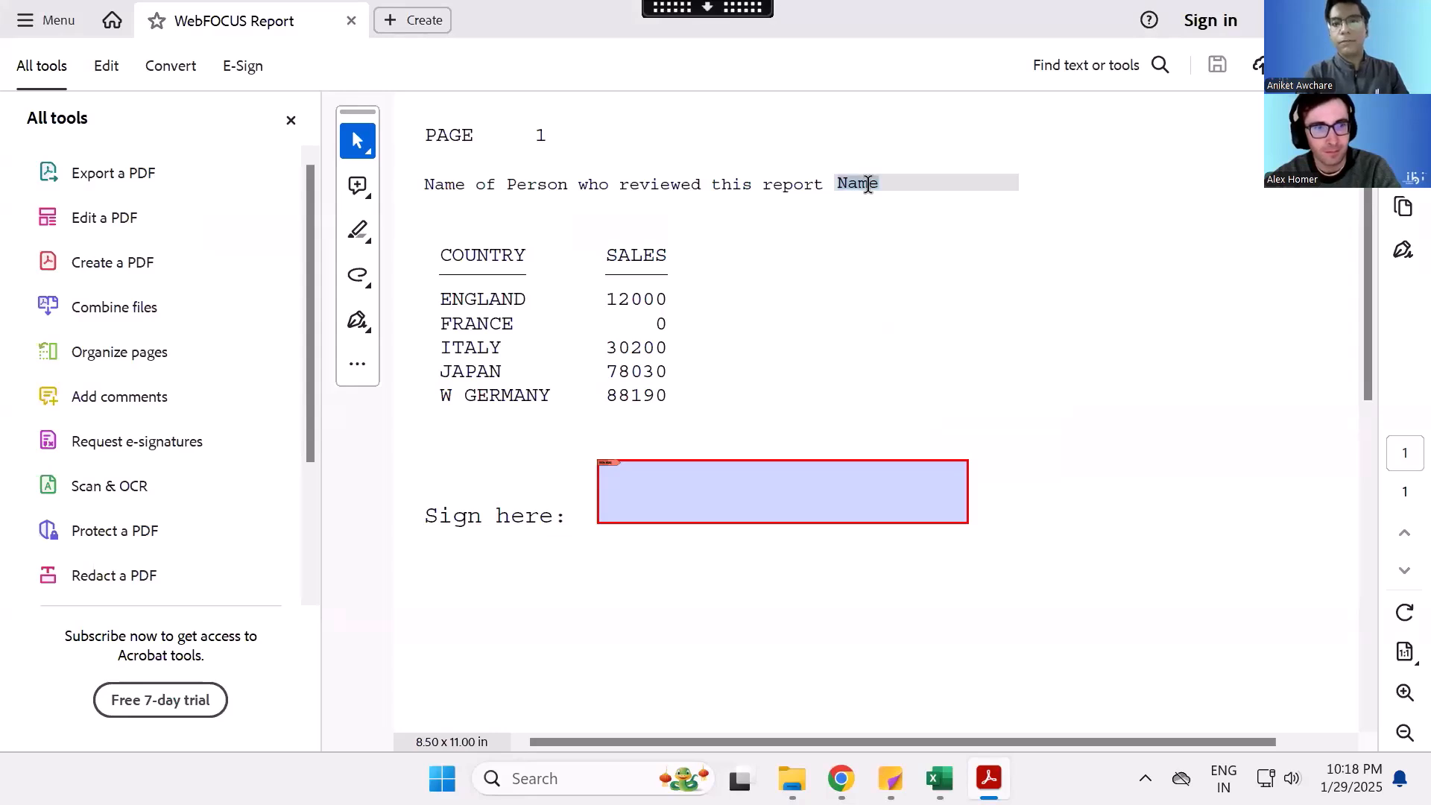
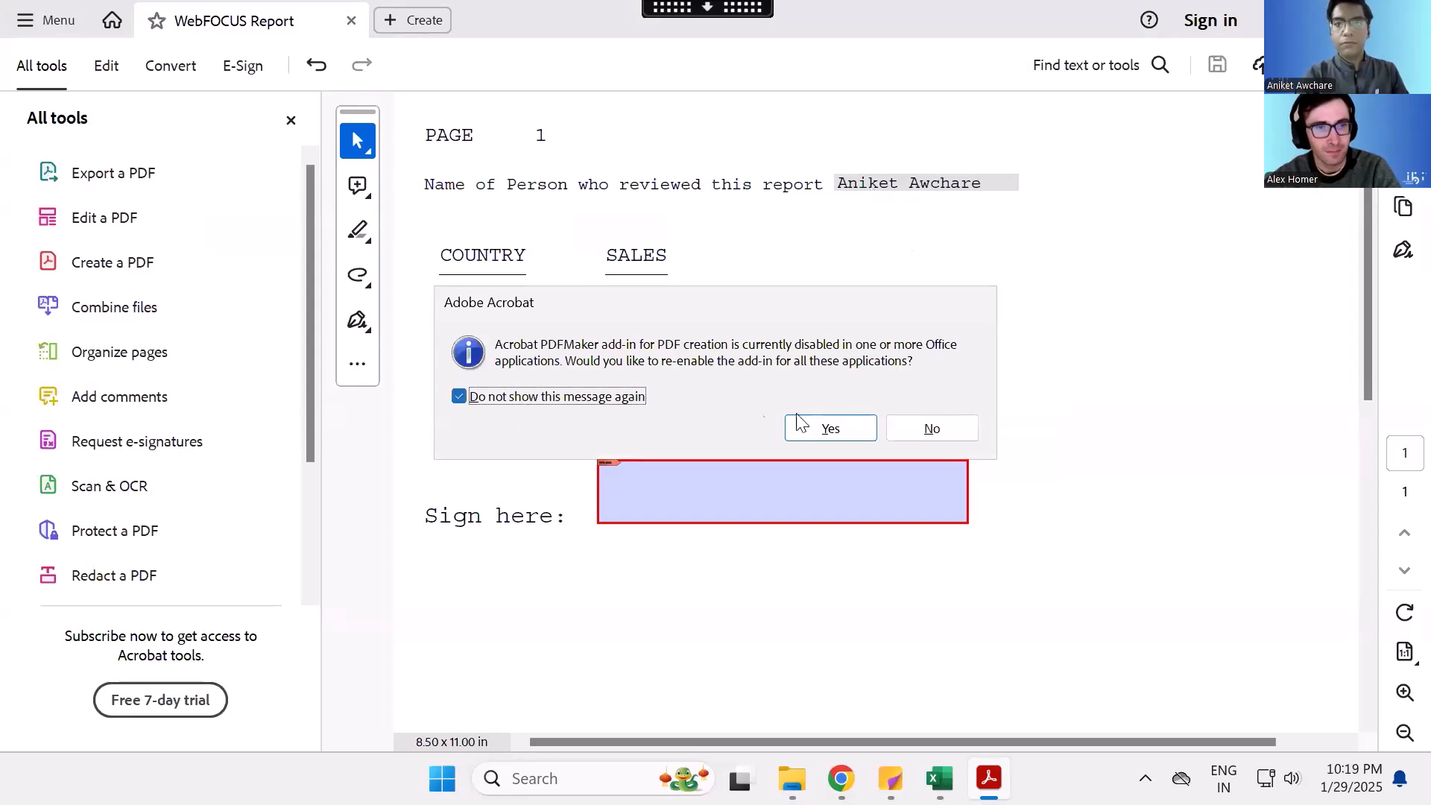
pyautogui.click(922, 424)
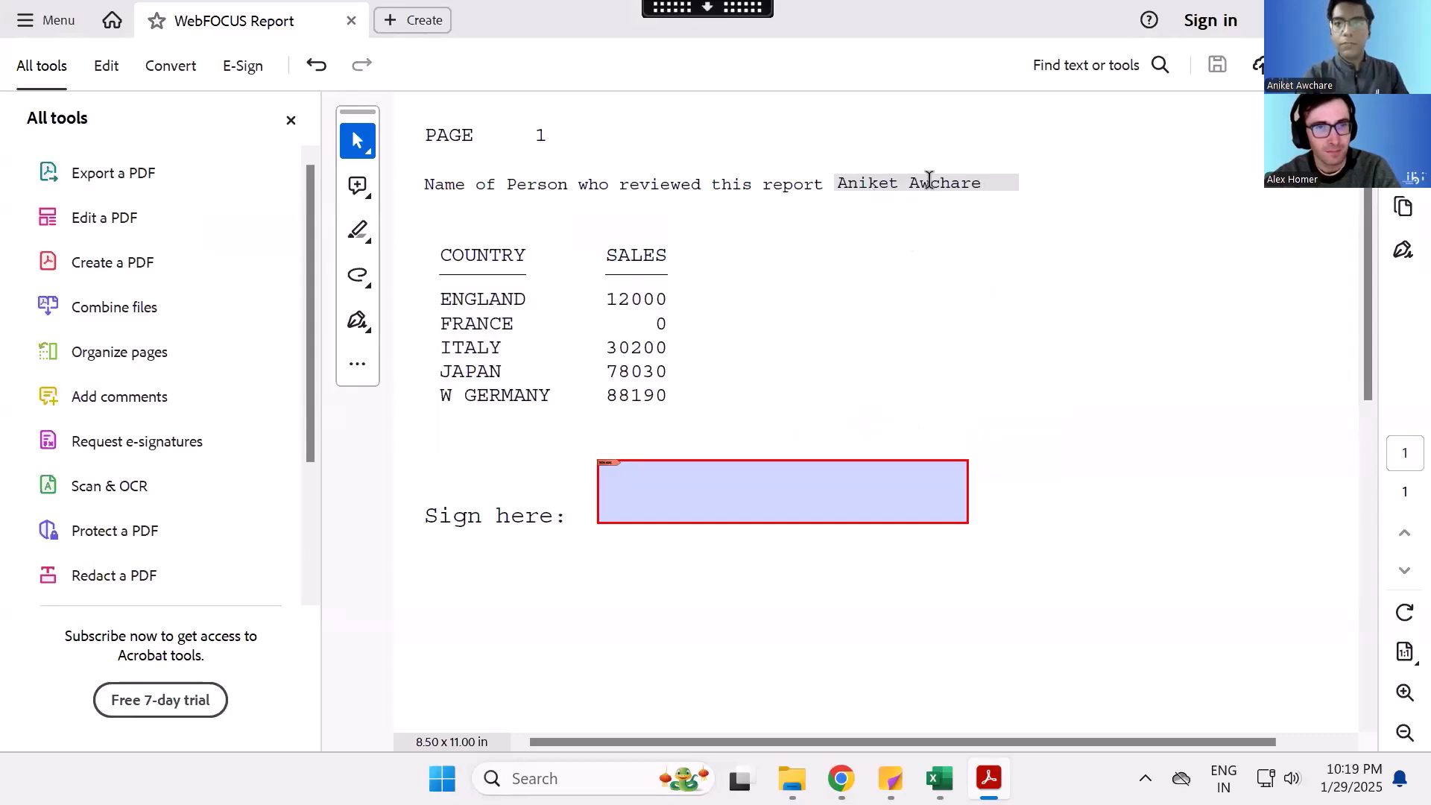
# - Test the reviewer name field's maximum length by filling it with a row of 1s, and clear the field
pyautogui.press('BackSpace')
pyautogui.press('BackSpace')
pyautogui.press('BackSpace')
pyautogui.press('BackSpace')
pyautogui.press('BackSpace')
pyautogui.press('BackSpace')
pyautogui.press('BackSpace')
pyautogui.press('BackSpace')
pyautogui.press('BackSpace')
pyautogui.press('BackSpace')
pyautogui.press('BackSpace')
pyautogui.press('BackSpace')
pyautogui.press('BackSpace')
pyautogui.press('BackSpace')
pyautogui.write('11111111111111')
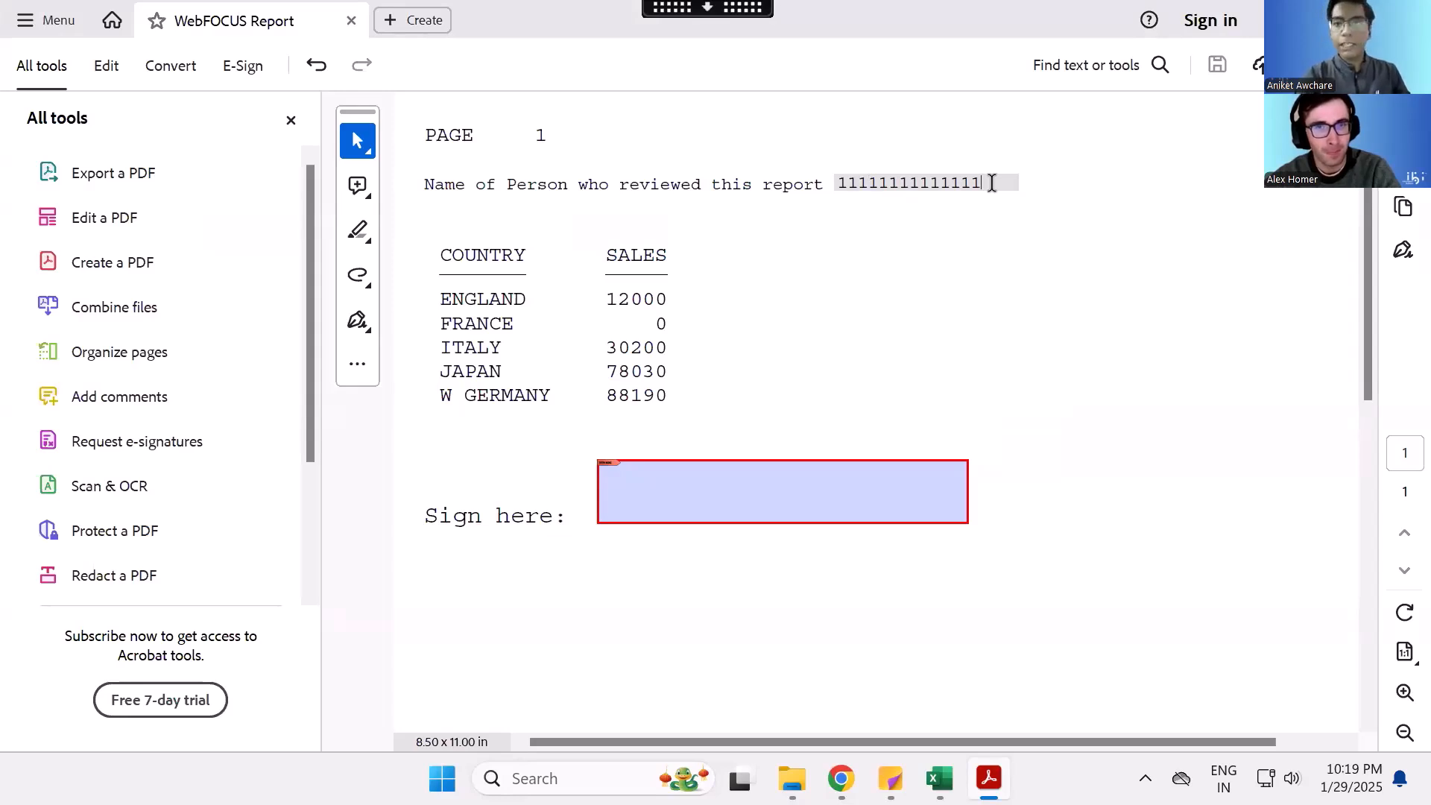
pyautogui.moveTo(992, 183); pyautogui.dragTo(824, 188)
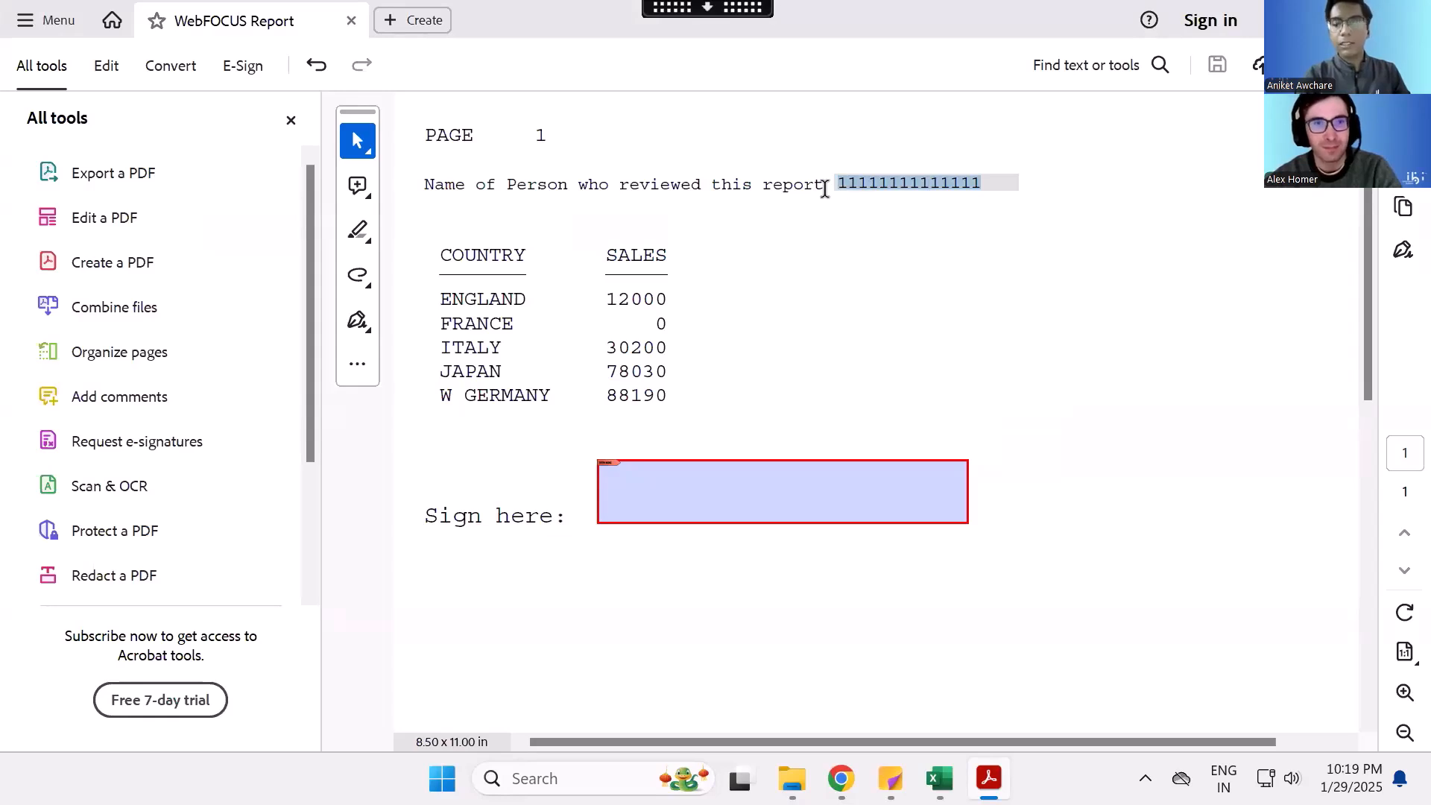
pyautogui.press('BackSpace')
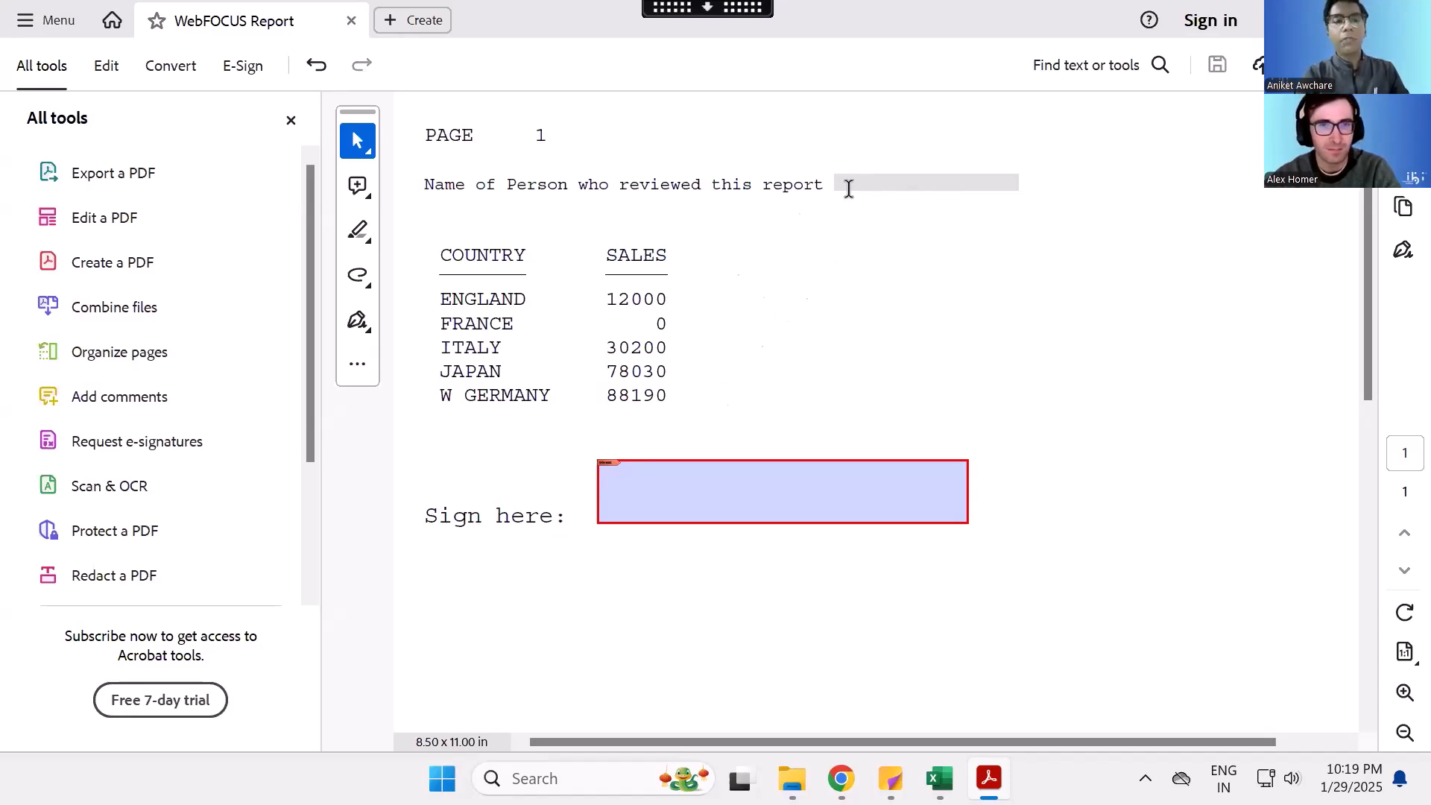
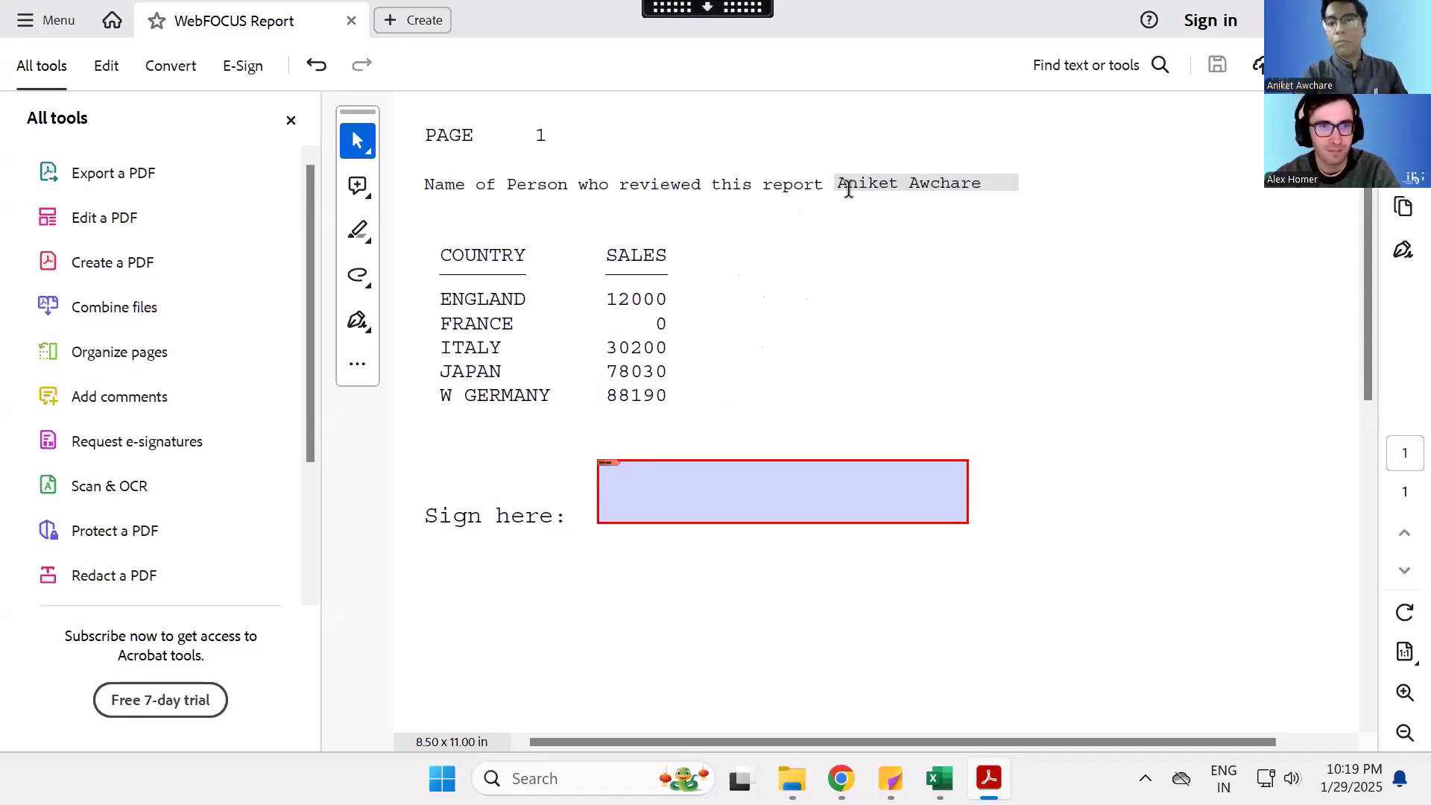
# - Enter the reviewer's full name again in the emptied name field and compare the field's active and inactive appearance
pyautogui.click(801, 208)
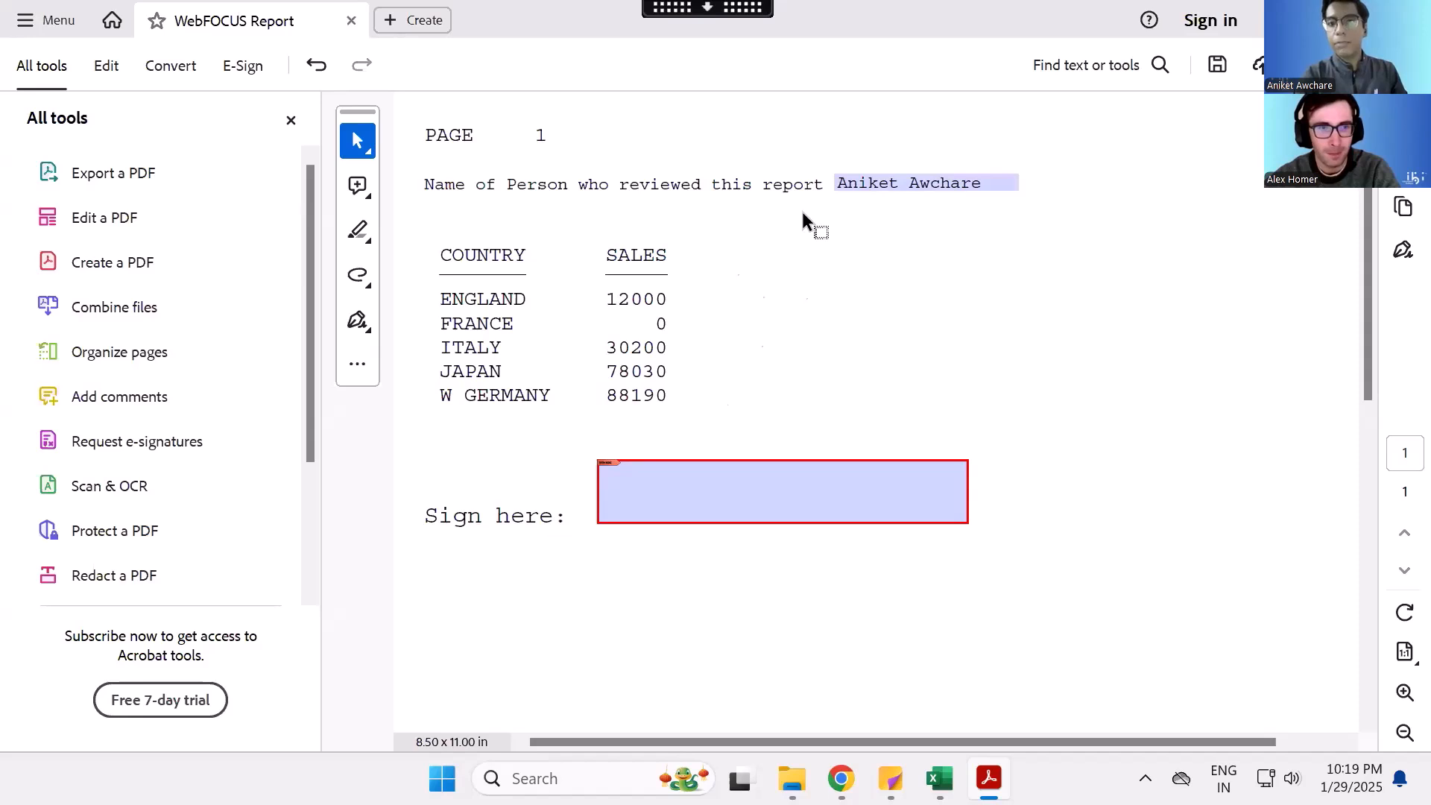
pyautogui.click(908, 183)
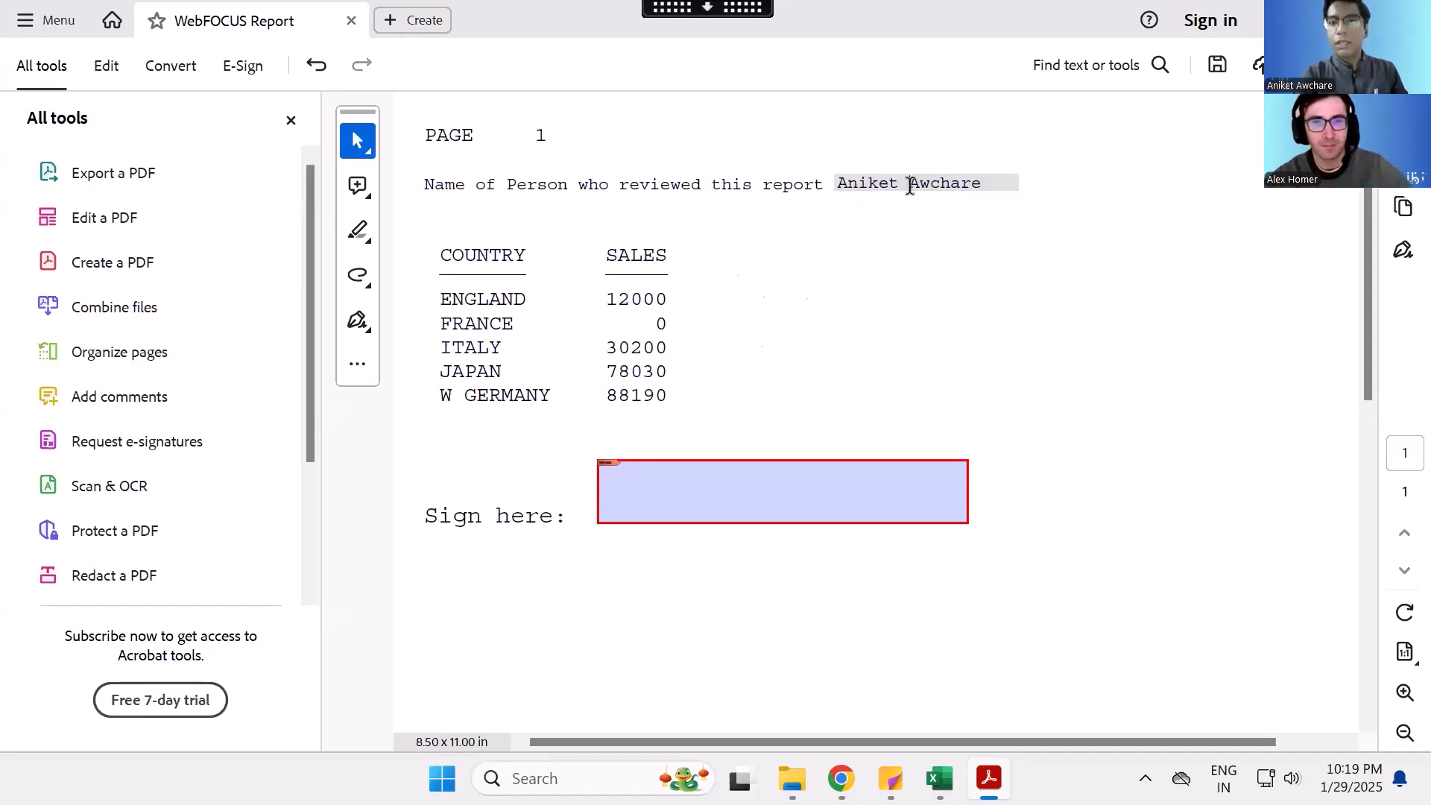
pyautogui.click(872, 232)
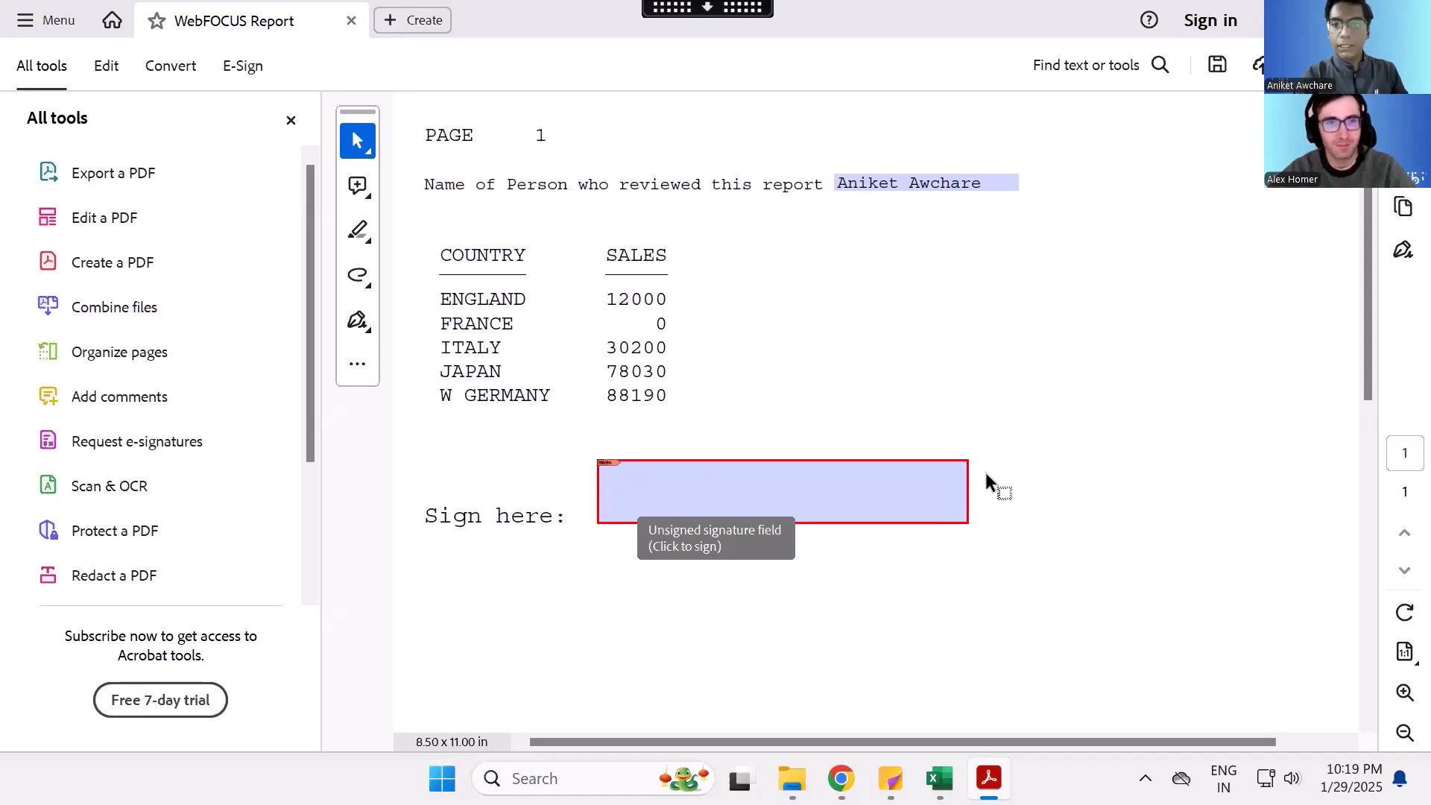
# - Compare the signature field's border with the BORDER-COLOR=RED setting in the PDF Signature Example source, and return to the PDF
pyautogui.moveTo(891, 779)
pyautogui.click(841, 699)
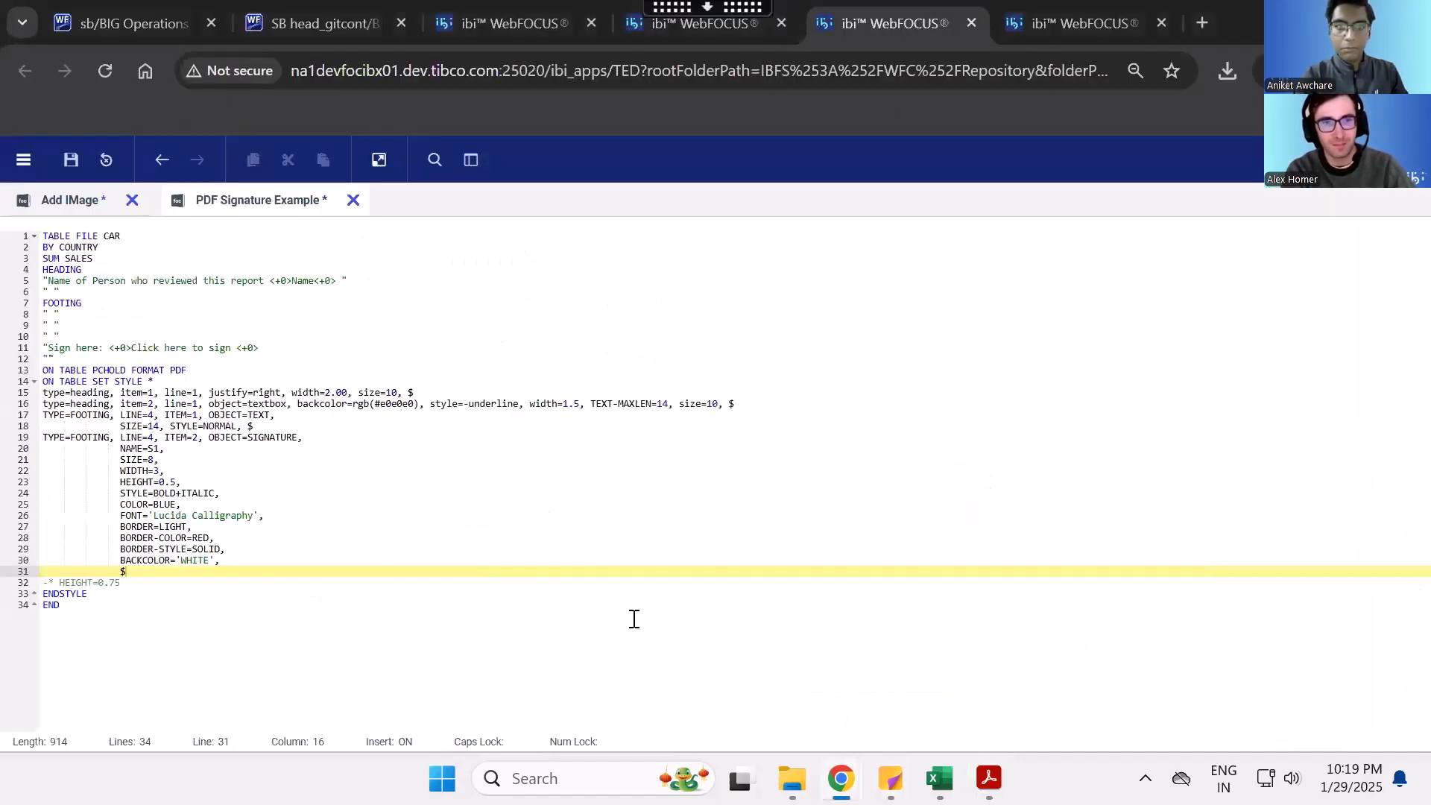
pyautogui.moveTo(218, 537); pyautogui.dragTo(91, 539)
pyautogui.moveTo(887, 775)
pyautogui.moveTo(989, 778)
pyautogui.click(991, 671)
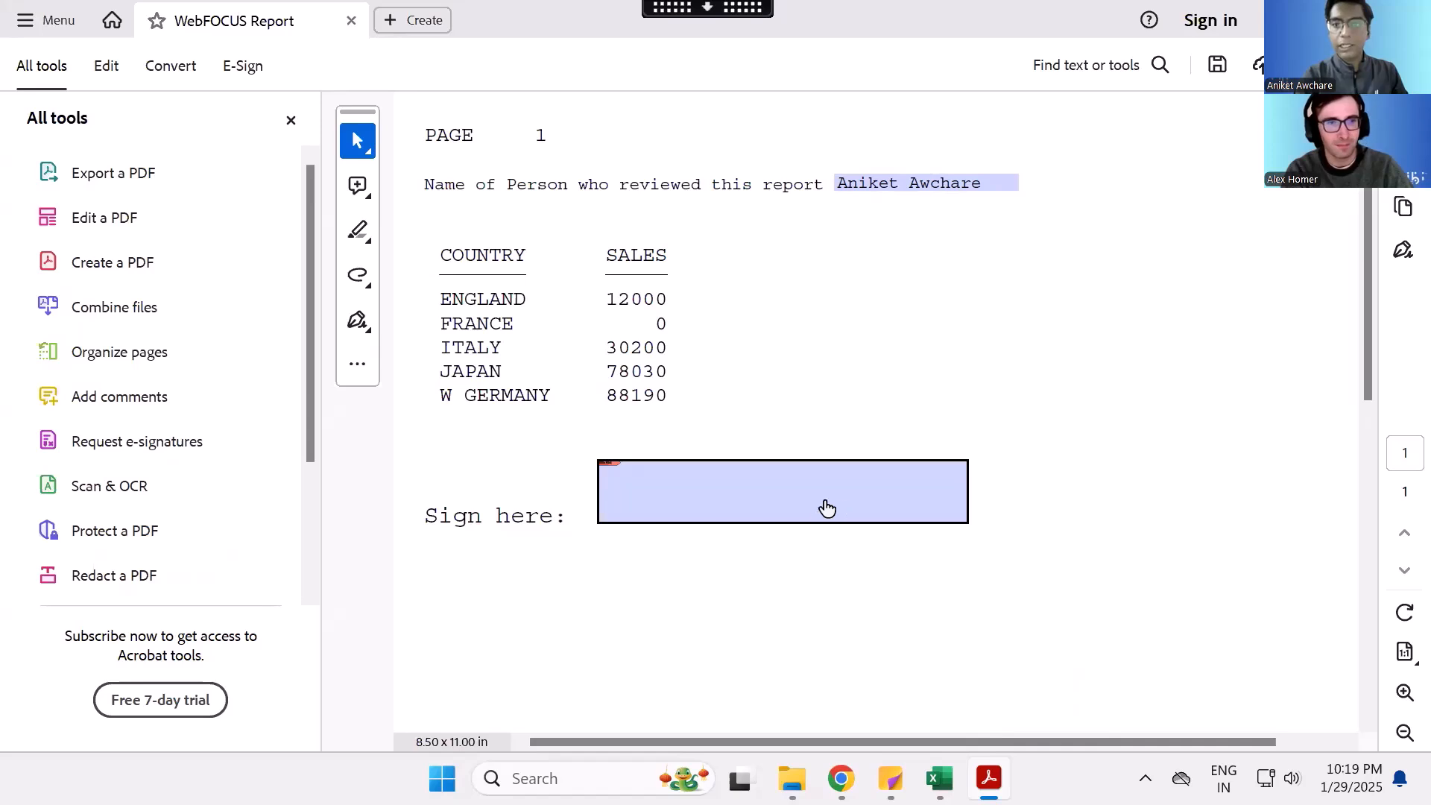
# - Try to sign the signature field and dismiss the Digital ID configuration request
pyautogui.click(775, 505)
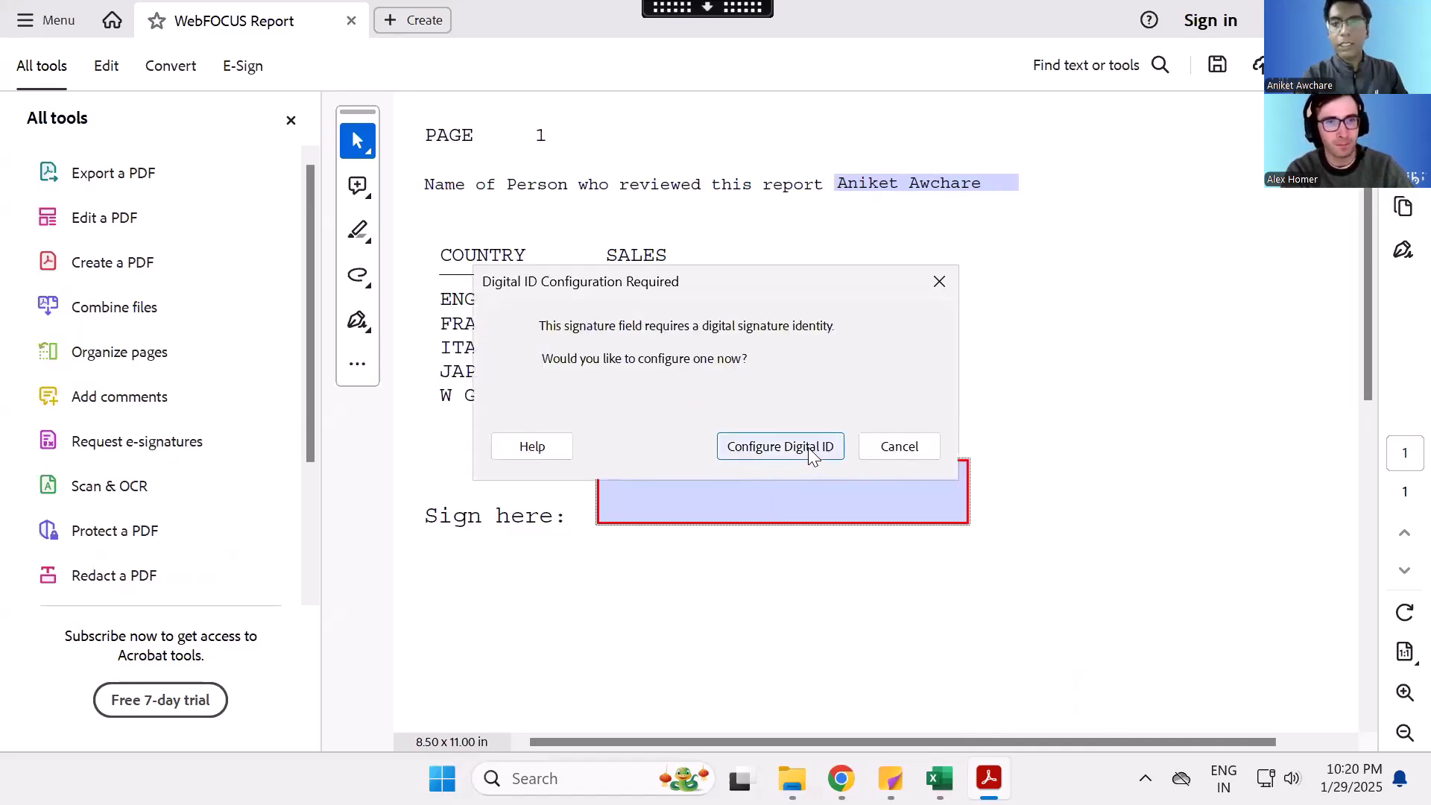
pyautogui.click(938, 282)
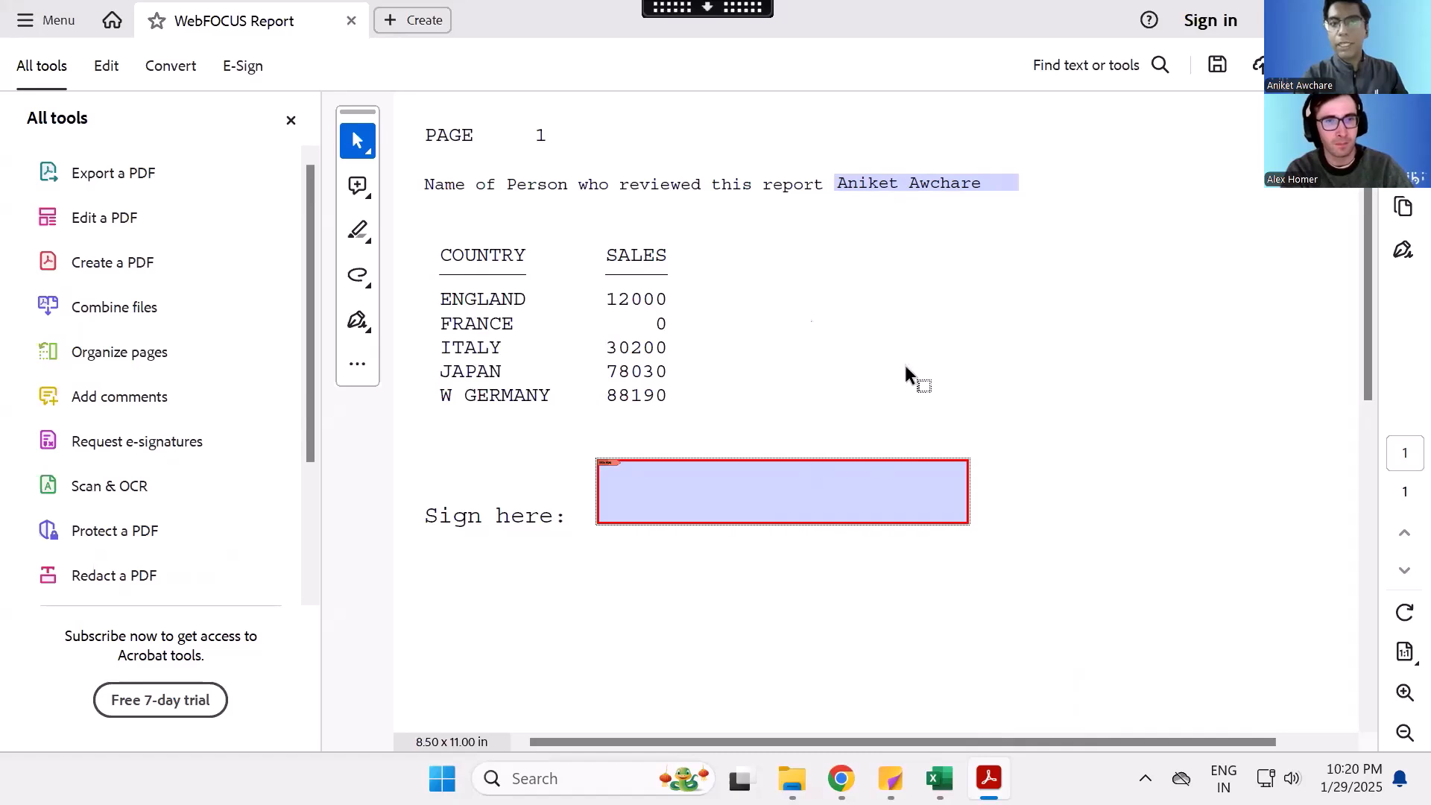
# - Save the filled-in PDF and close Adobe Acrobat
pyautogui.click(52, 26)
pyautogui.click(157, 142)
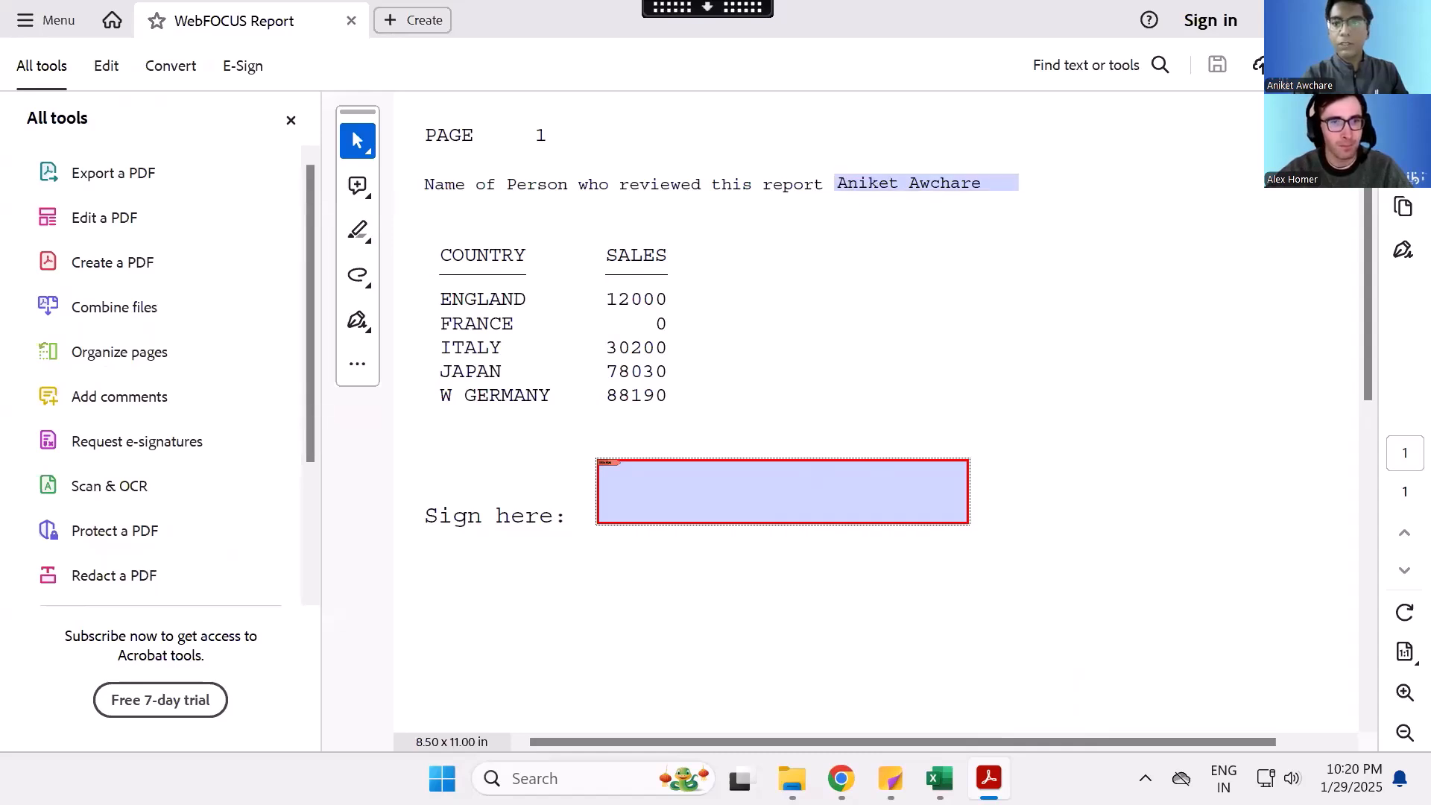
pyautogui.click(1408, 20)
# - Reopen WFServlet (2) from Downloads in Adobe Acrobat to check the saved reviewer name, and close it
pyautogui.moveTo(816, 778)
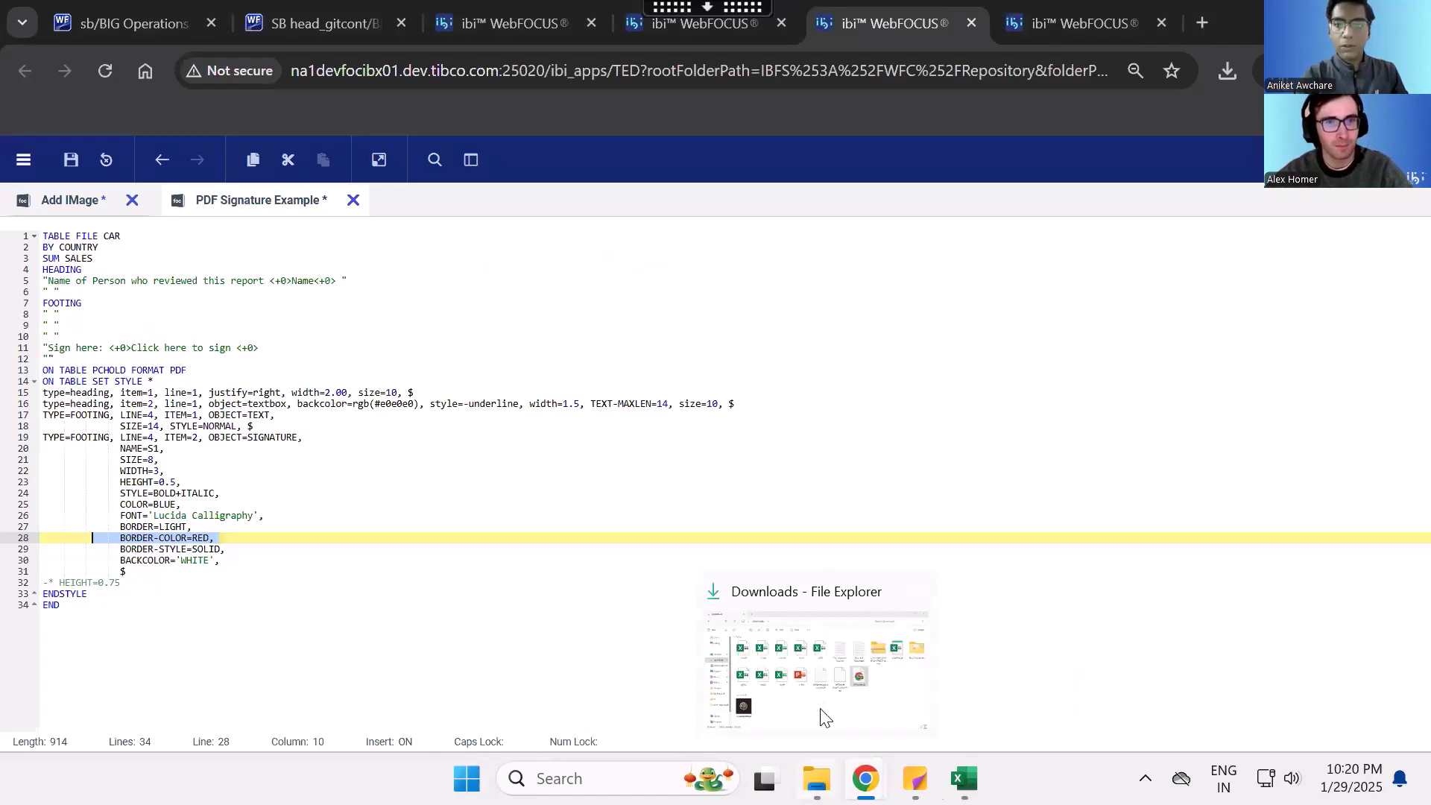
pyautogui.click(820, 705)
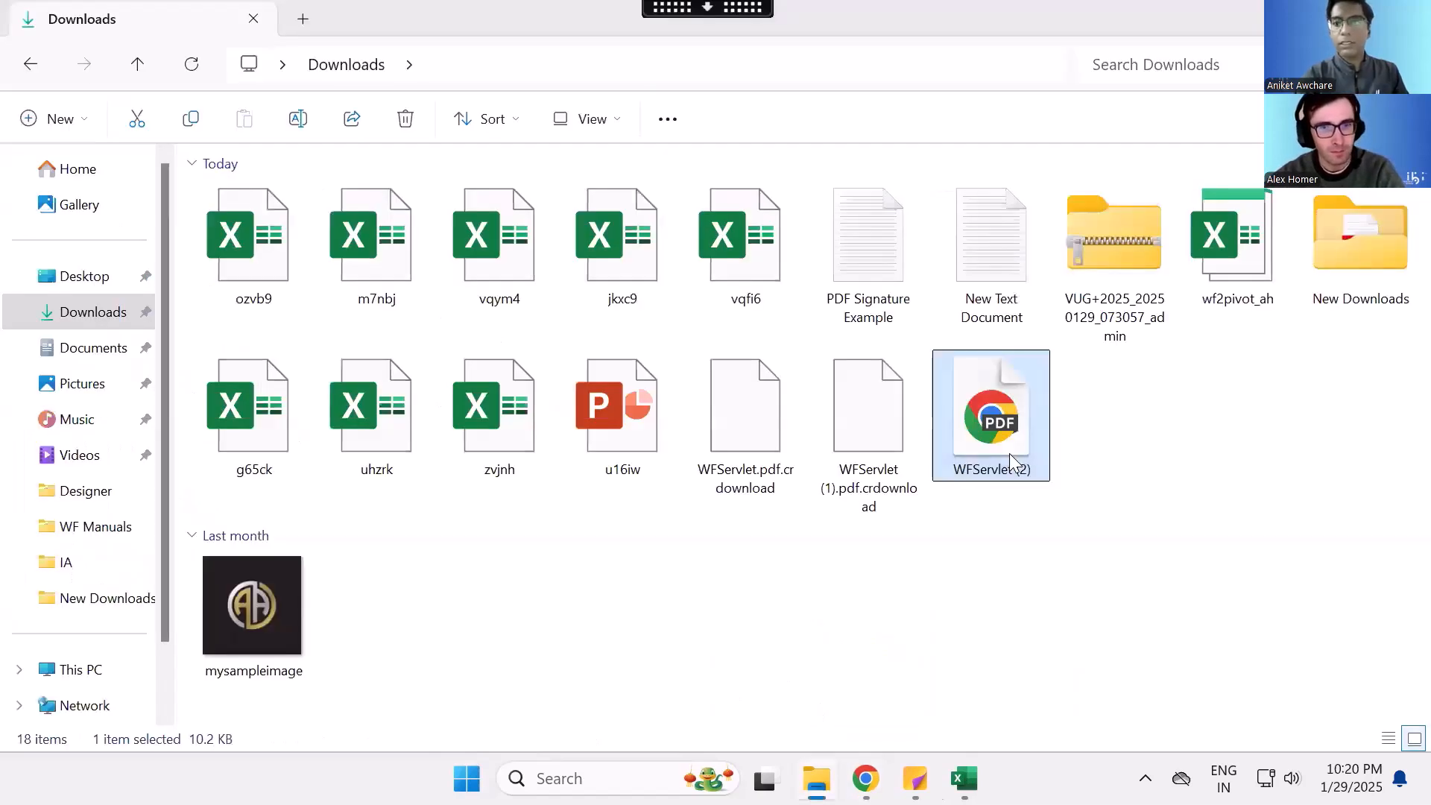
pyautogui.rightClick(1009, 453)
pyautogui.moveTo(1067, 363)
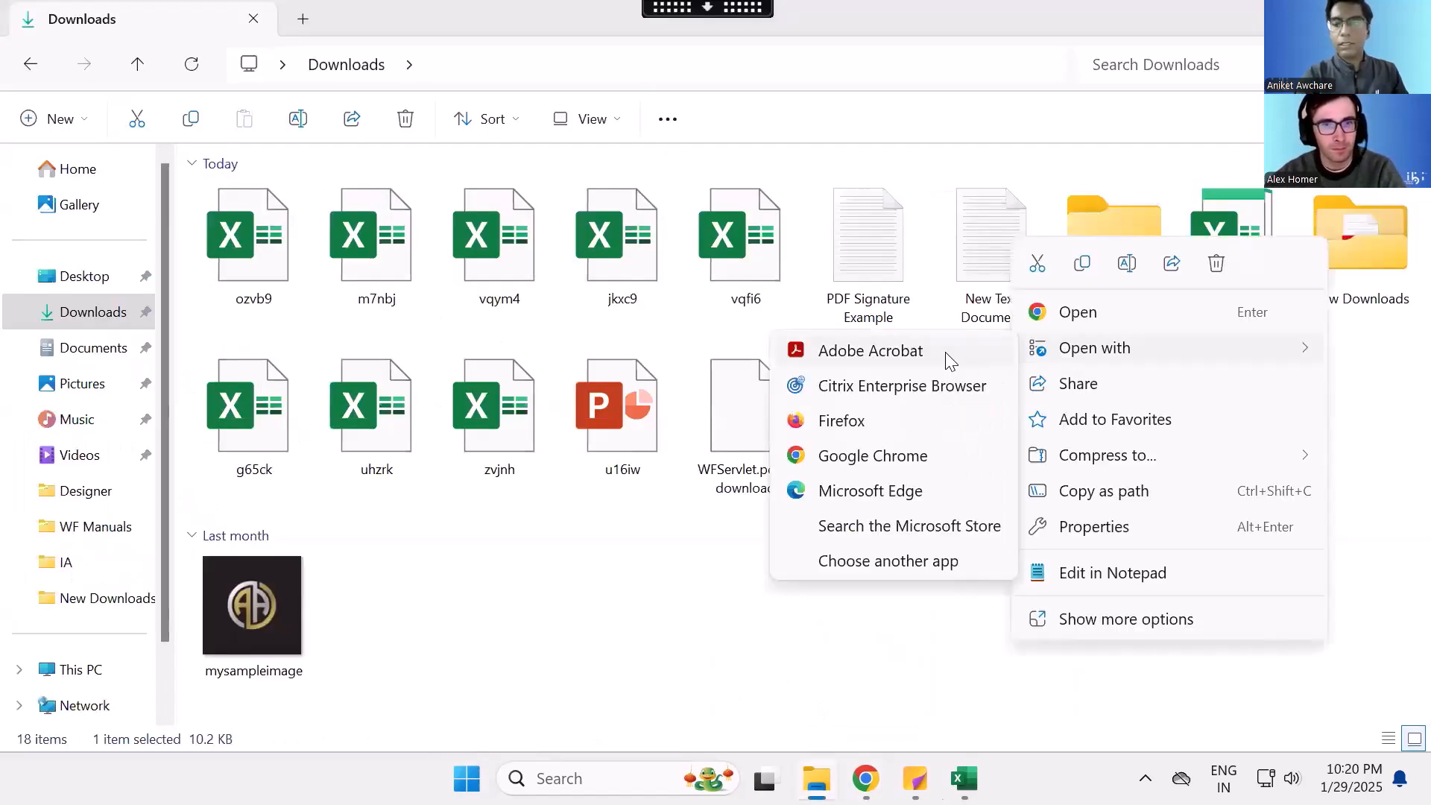
pyautogui.click(945, 353)
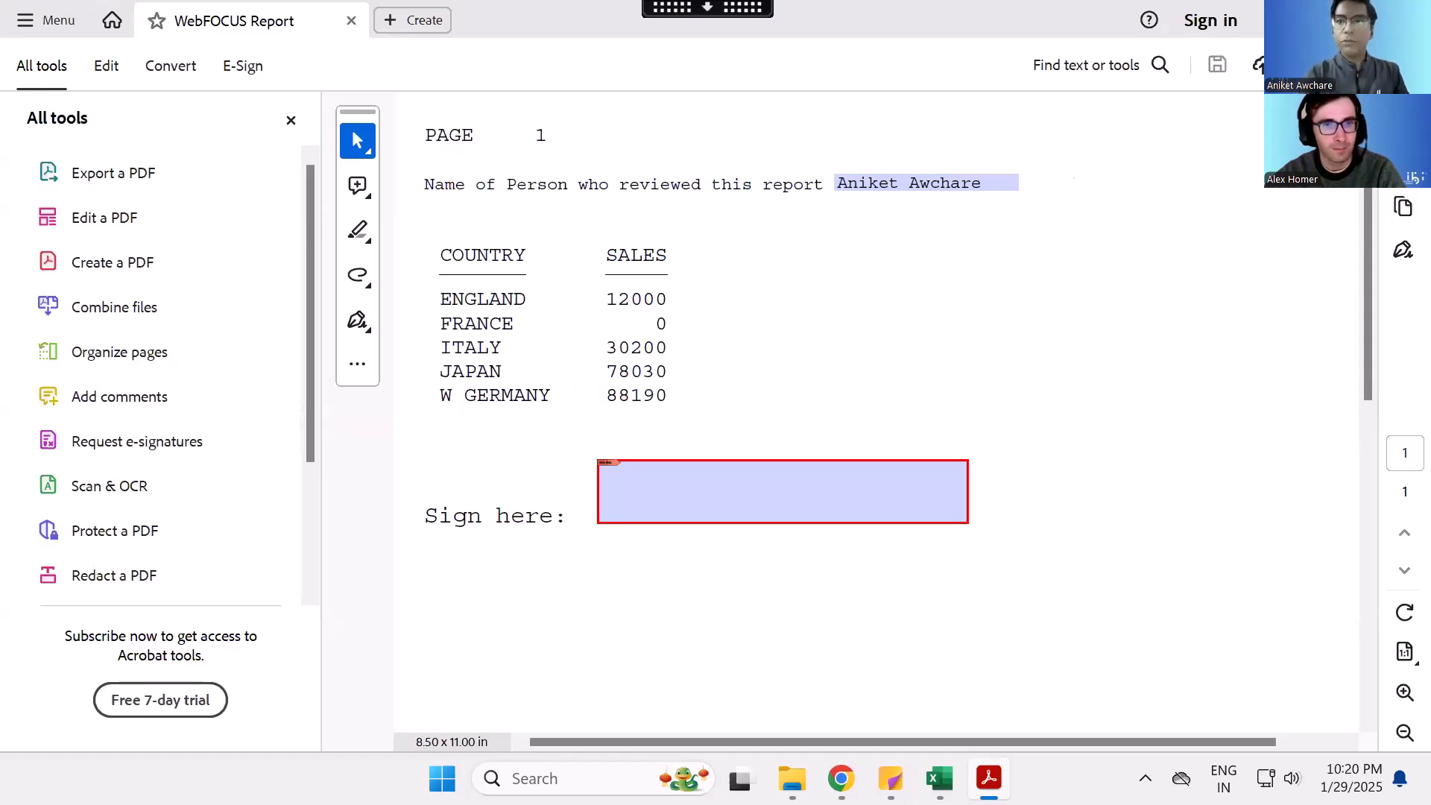
pyautogui.click(1407, 19)
pyautogui.click(833, 589)
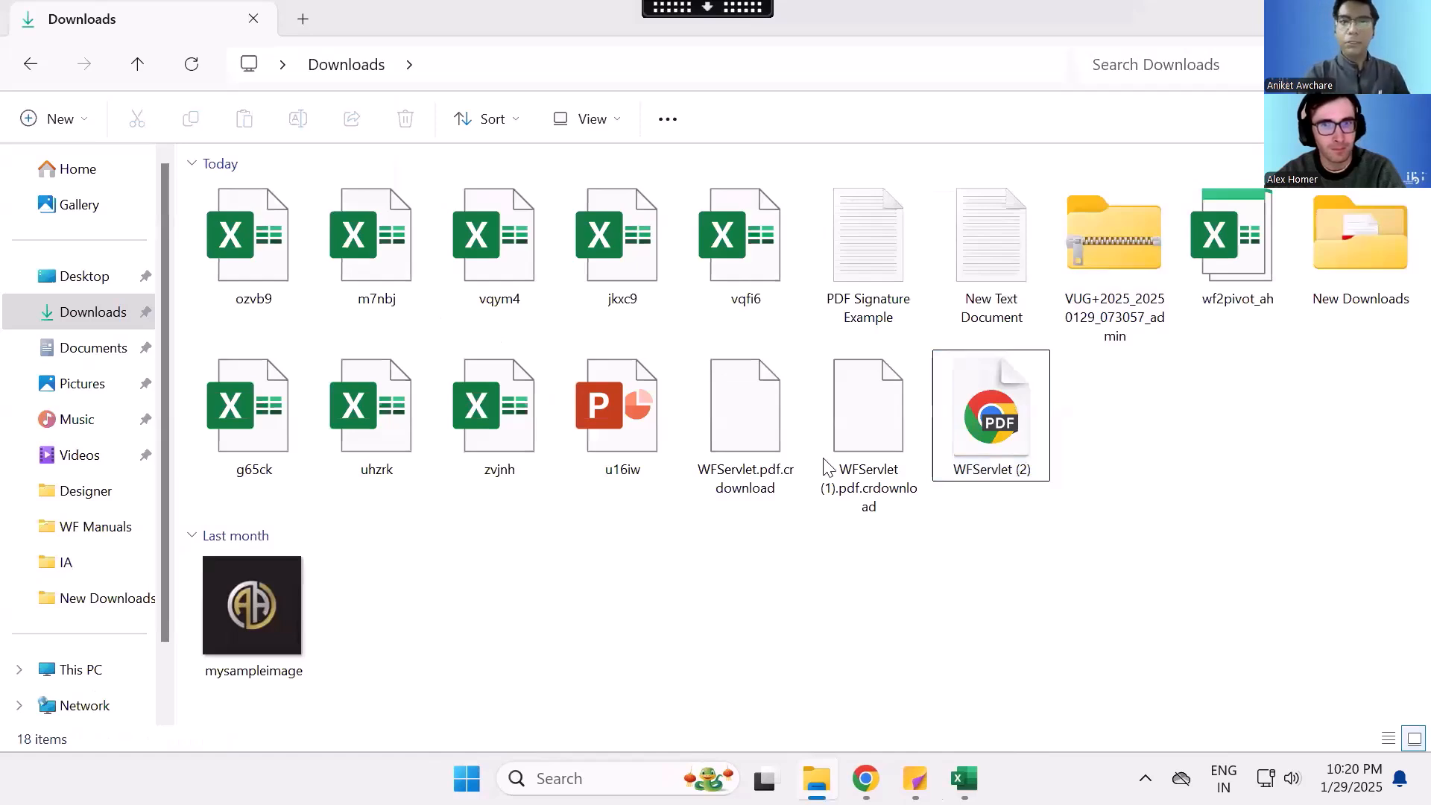
# - Switch from the remote desktop session to its Home screen
pyautogui.click(709, 9)
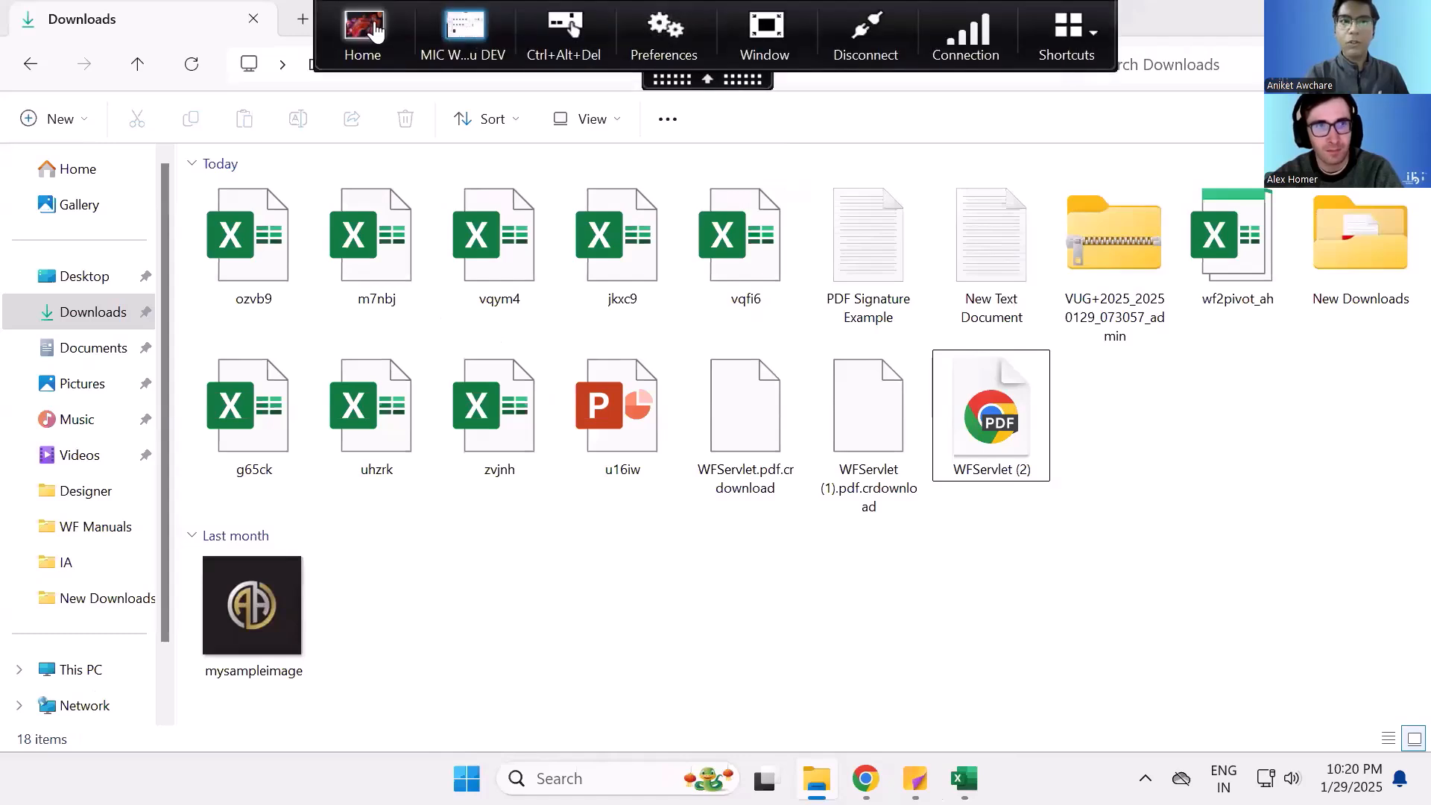
pyautogui.click(375, 31)
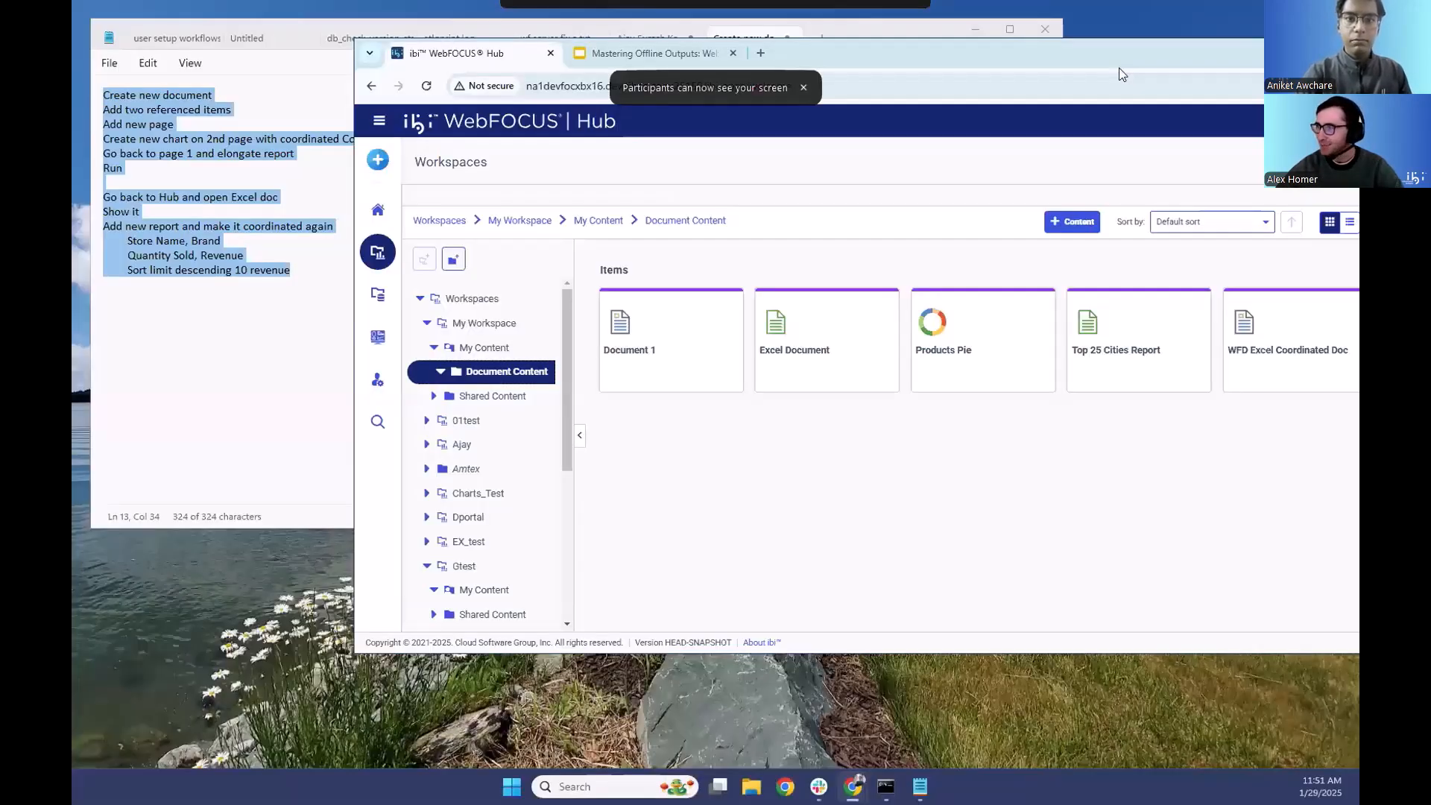
# - Maximize the WebFOCUS Hub browser window and start composing a new document in the Document Content folder
pyautogui.moveTo(1119, 69); pyautogui.dragTo(971, 106)
pyautogui.click(1234, 109)
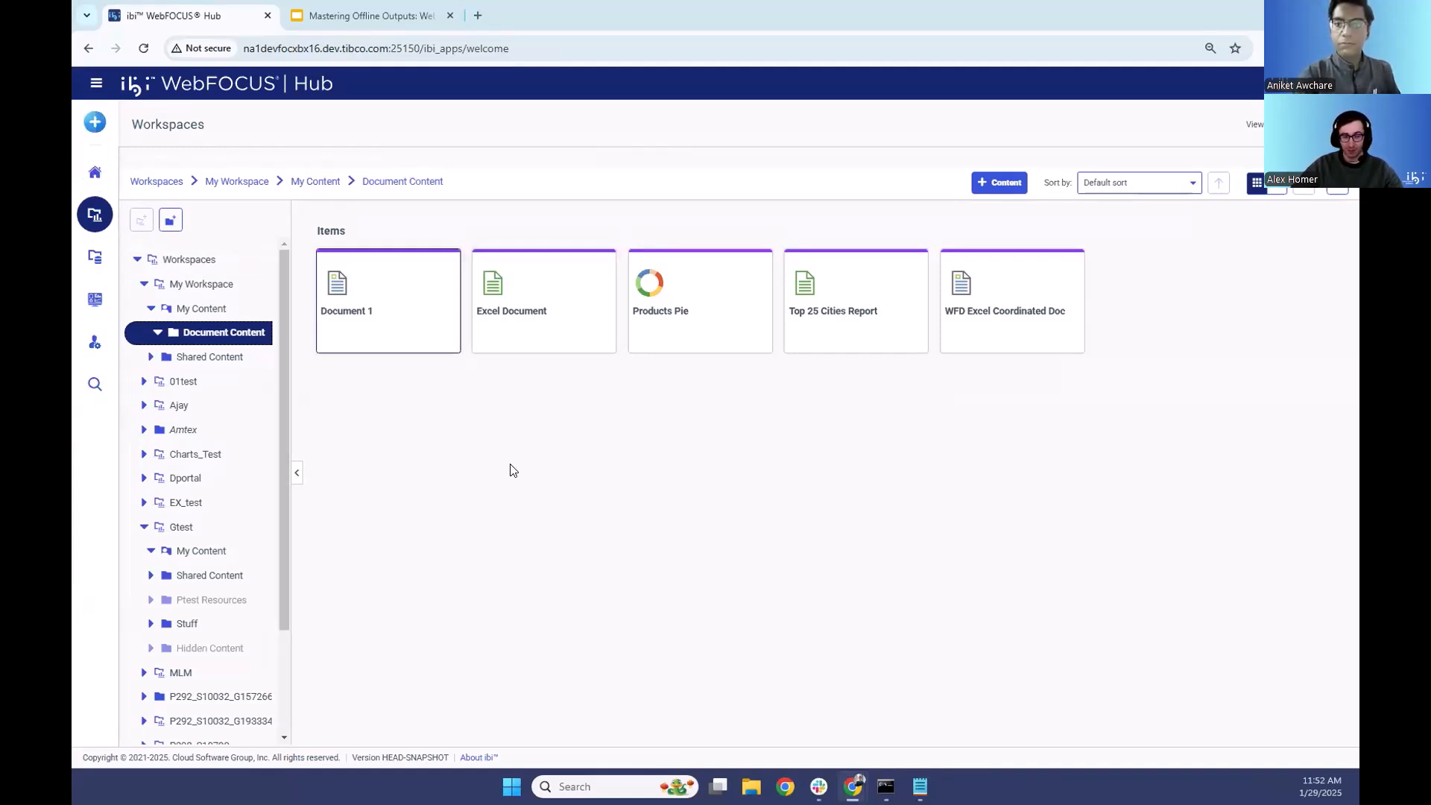
pyautogui.click(94, 121)
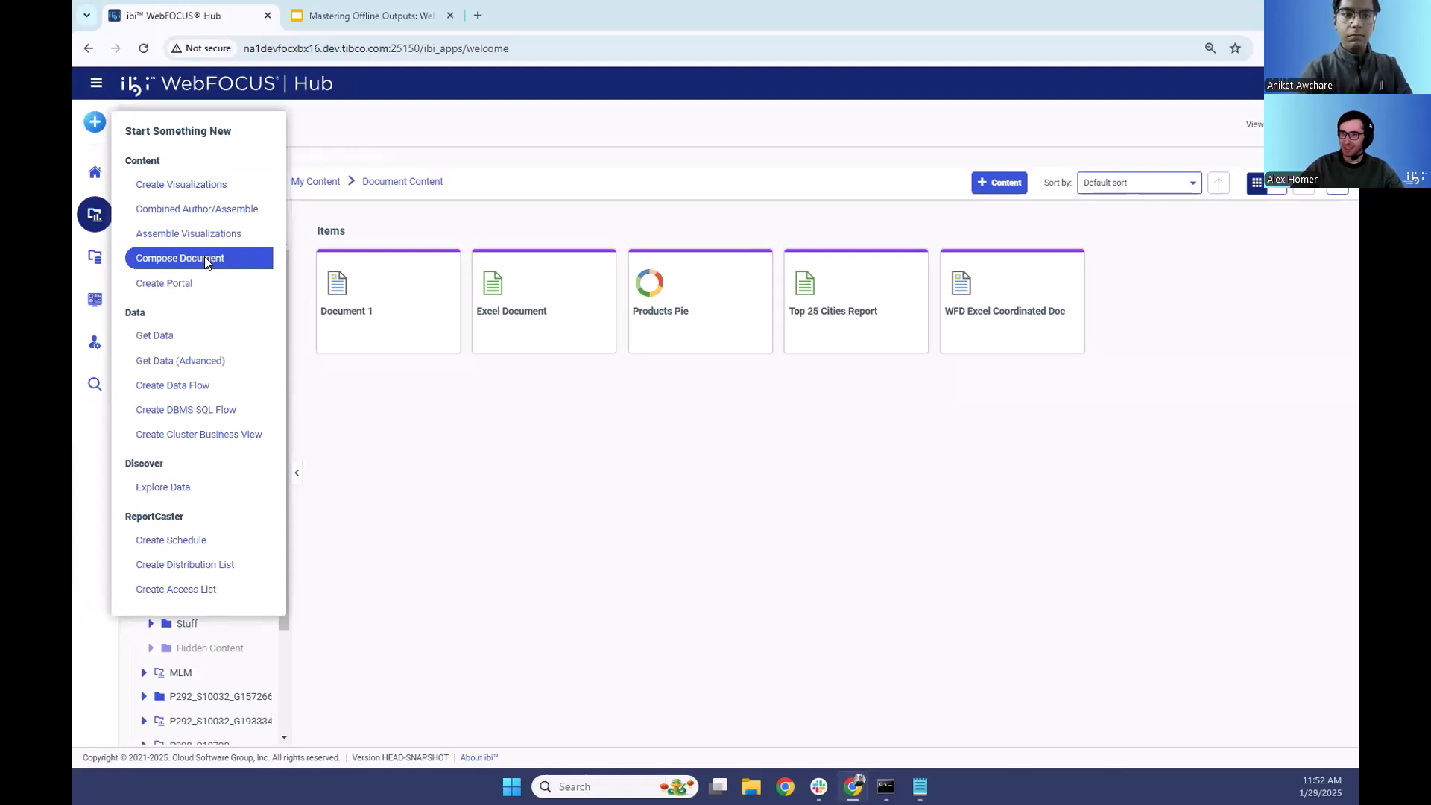
pyautogui.click(205, 260)
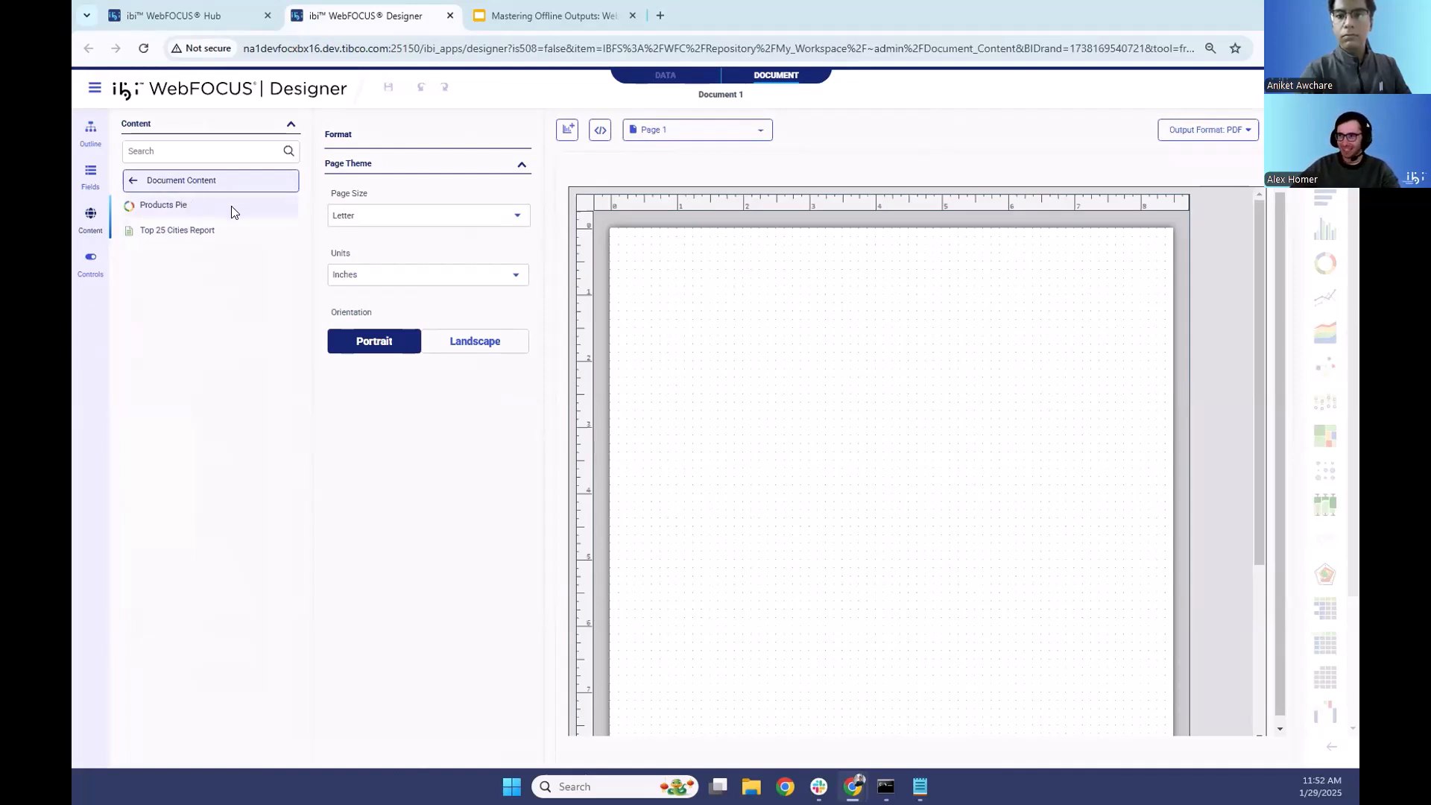
# - Place the Products Pie chart at the top of page 1 and resize it to span the page width, leaving room below
pyautogui.moveTo(156, 203); pyautogui.dragTo(643, 249)
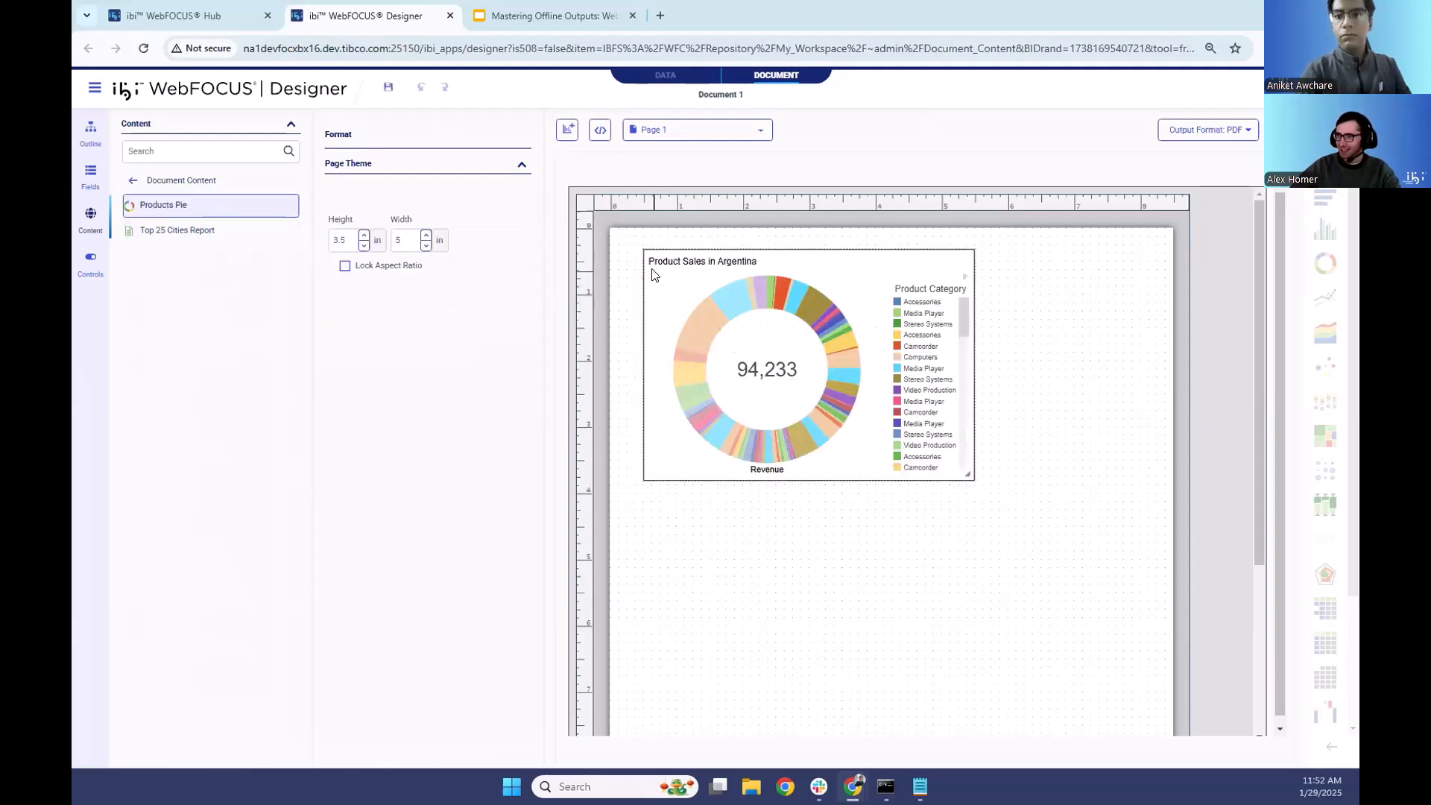
pyautogui.moveTo(968, 477); pyautogui.dragTo(1124, 560)
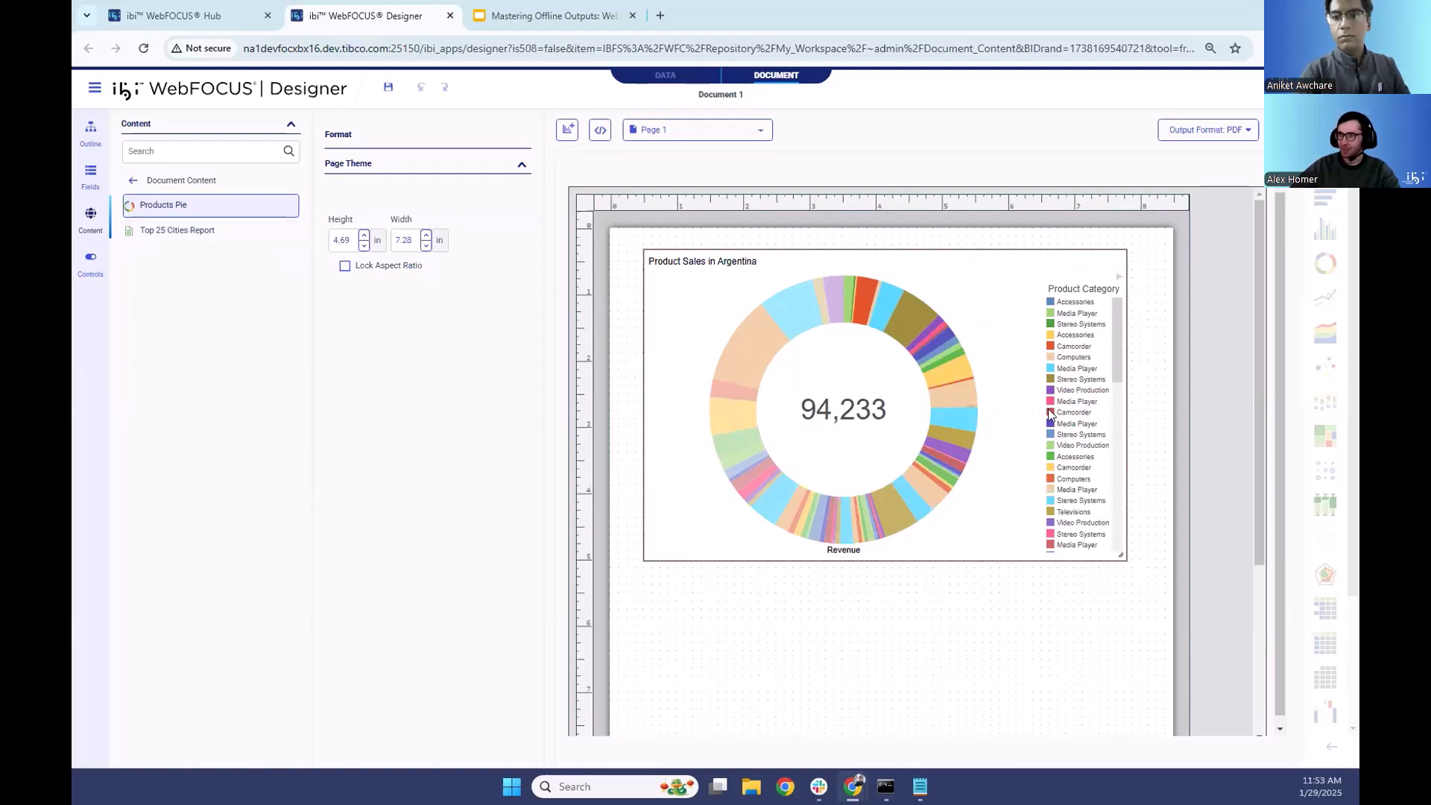
pyautogui.scroll(-1, 1064, 475)
pyautogui.scroll(-2, 1063, 475)
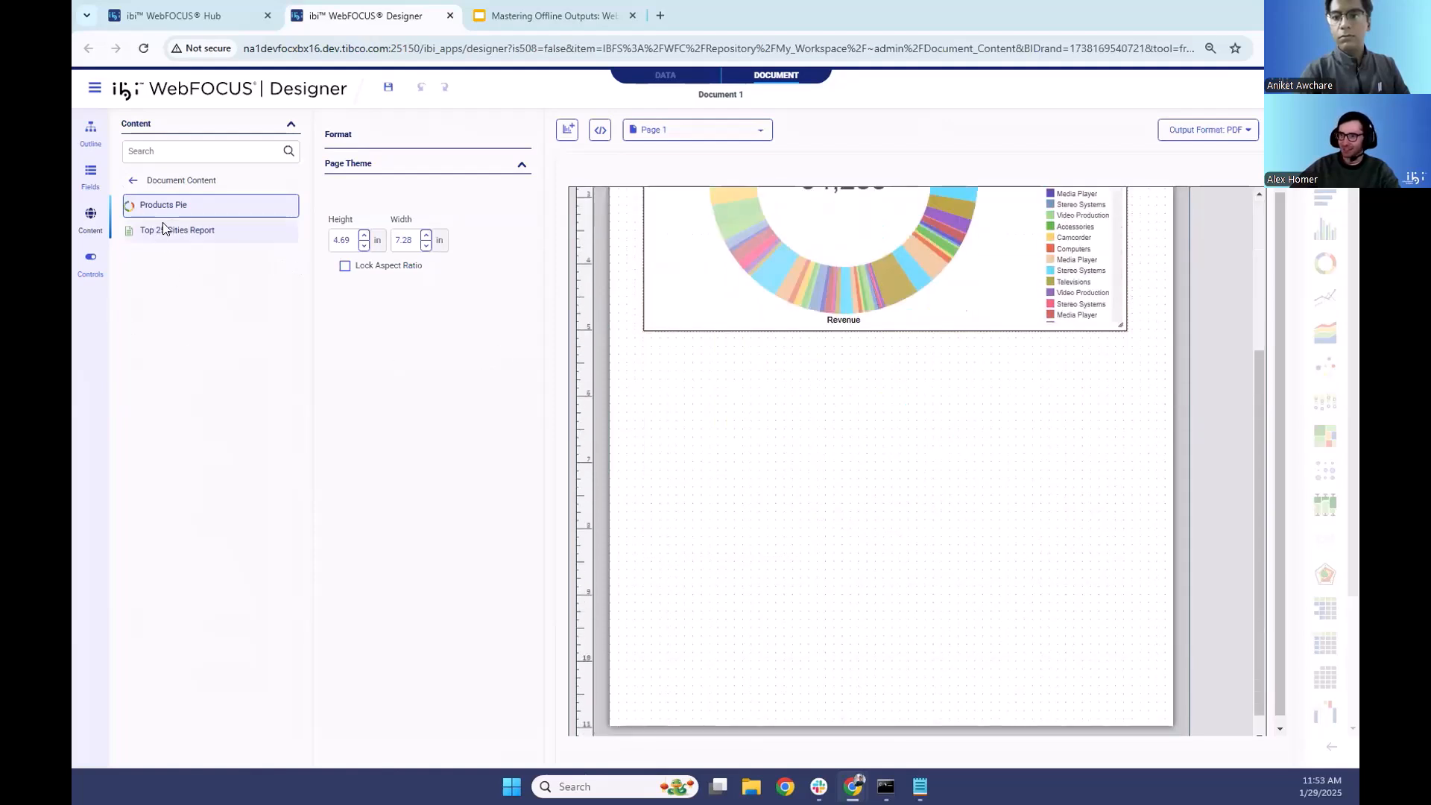
pyautogui.scroll(2, 1132, 463)
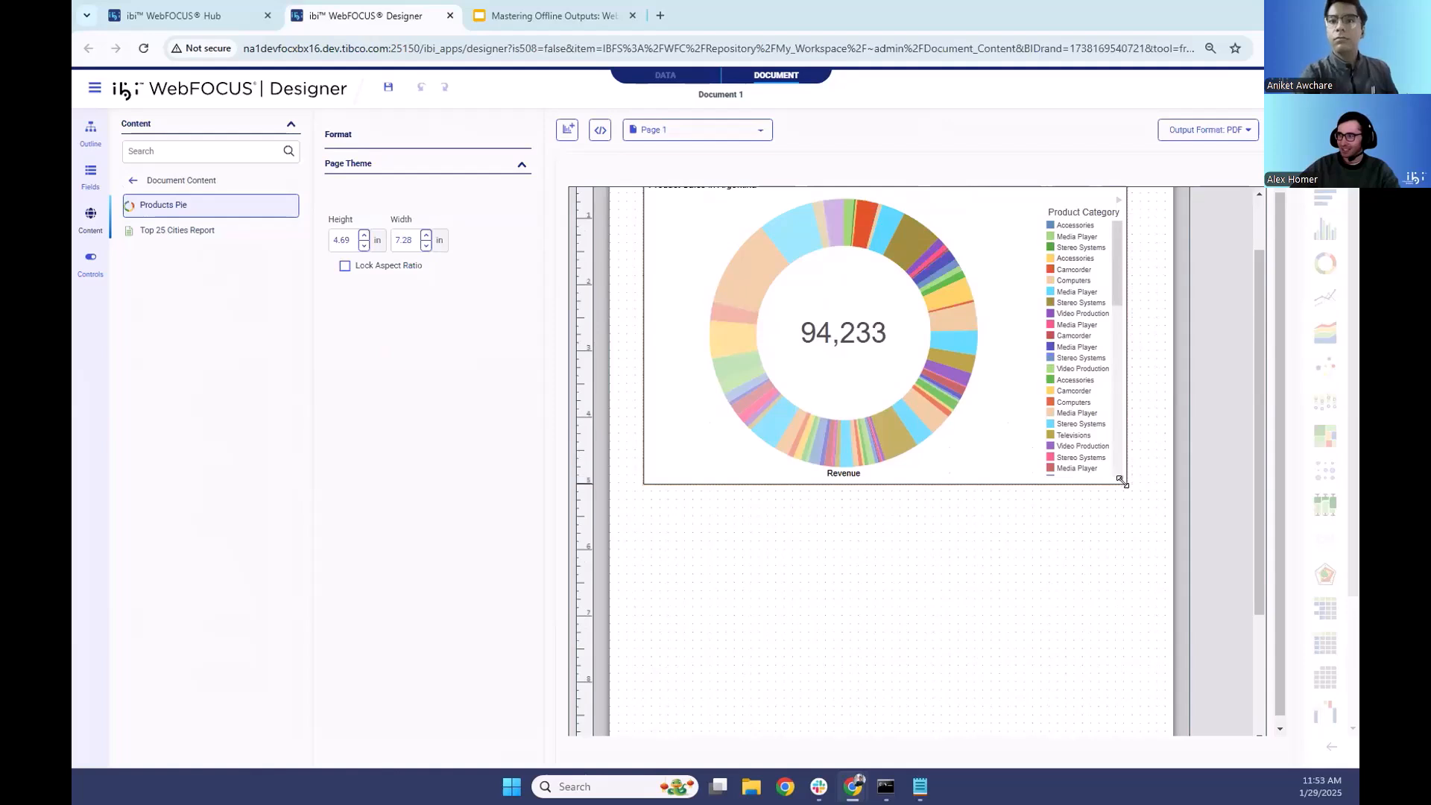
pyautogui.moveTo(1121, 481); pyautogui.dragTo(1118, 398)
# - Place the Top 25 Cities Report below the pie chart and enlarge it to about 7.2 in wide by 4.41 in high
pyautogui.moveTo(147, 227); pyautogui.dragTo(650, 414)
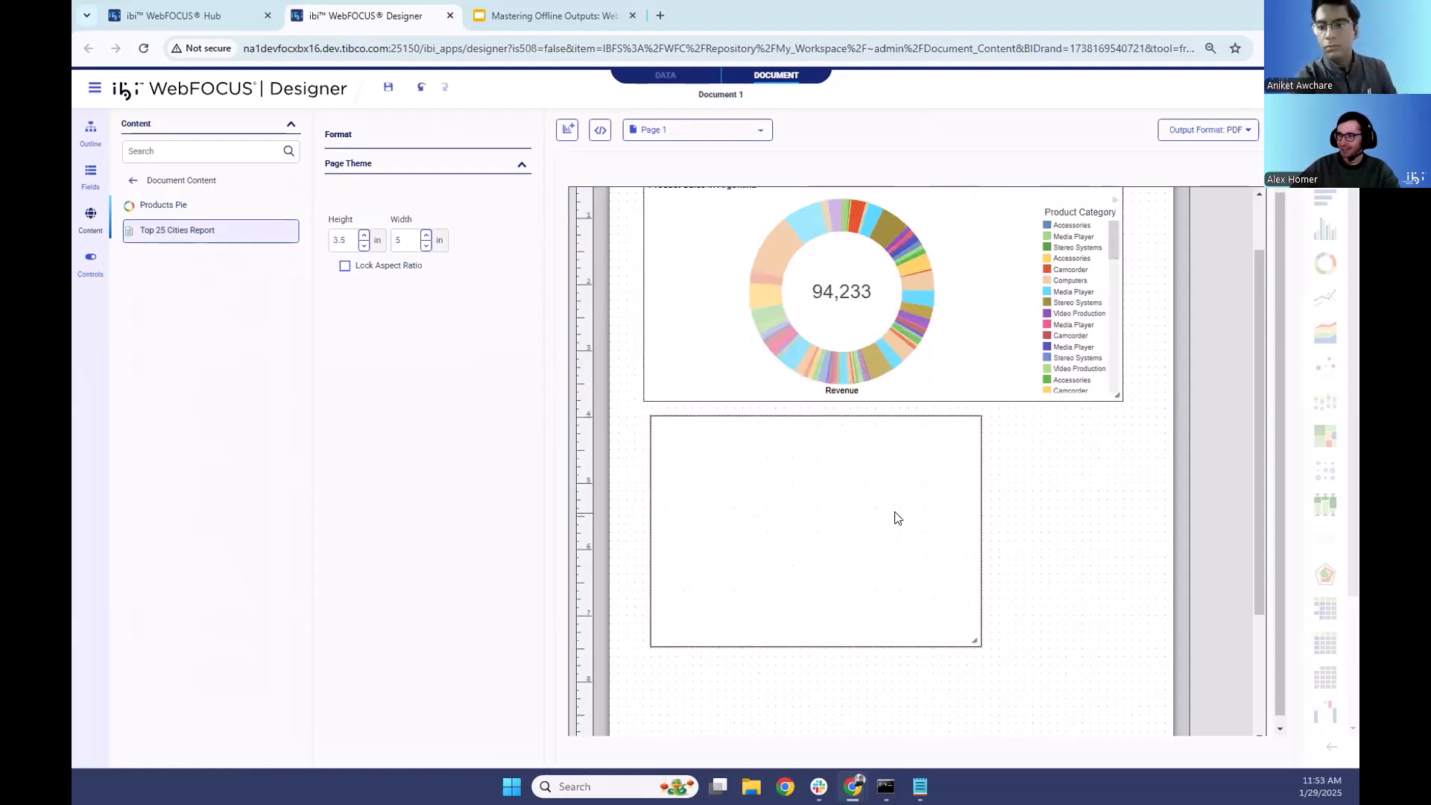
pyautogui.scroll(-2, 1022, 591)
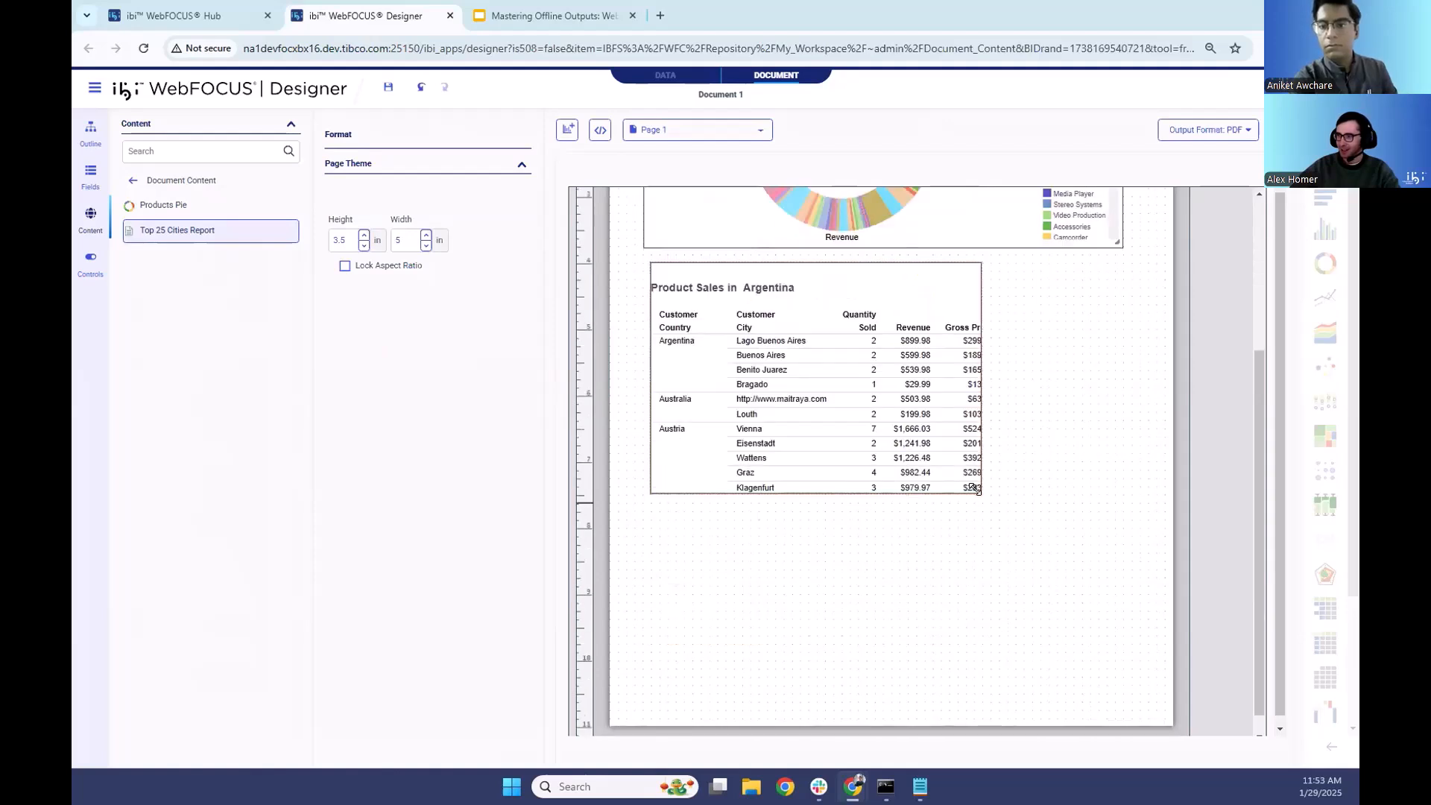
pyautogui.moveTo(1066, 556); pyautogui.dragTo(1127, 555)
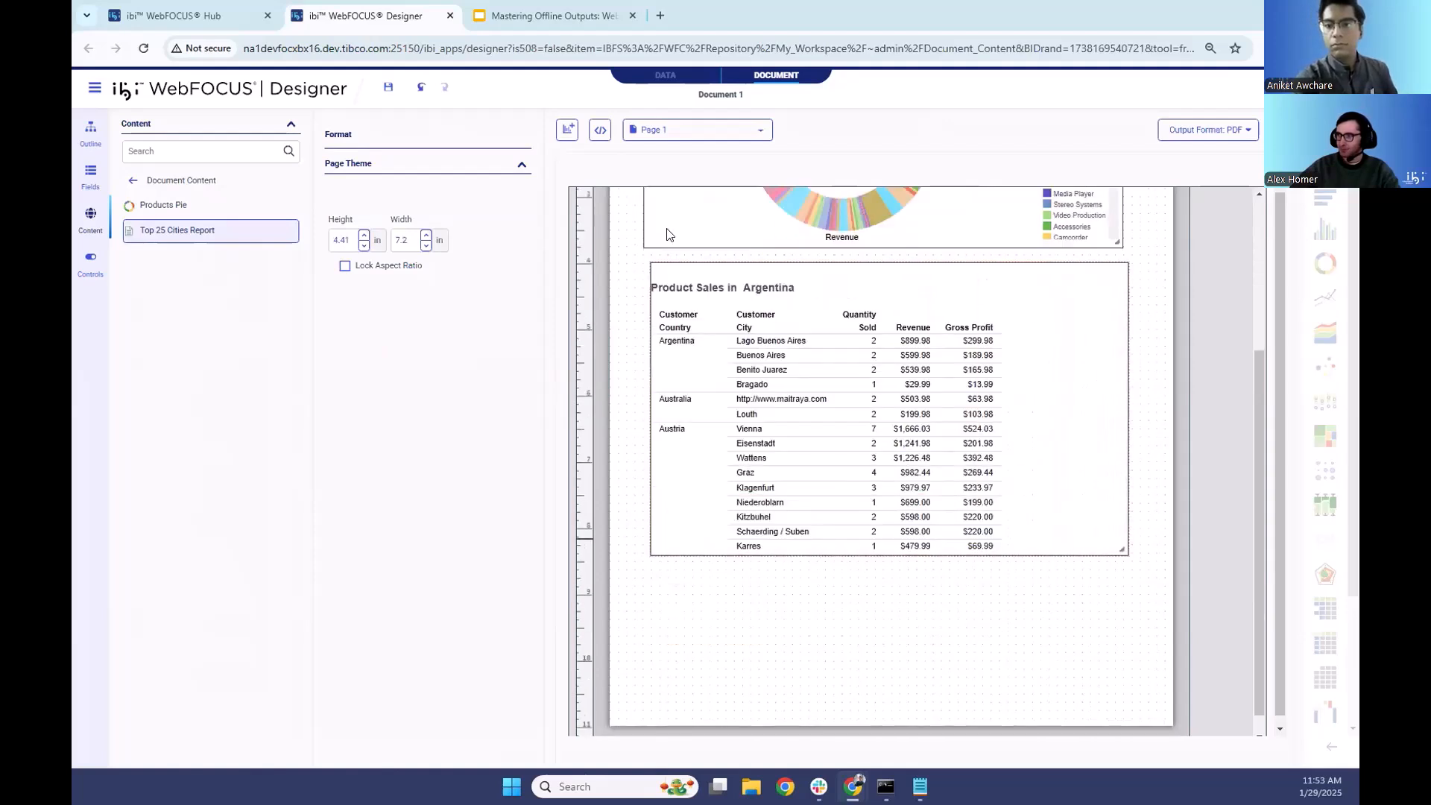
# - Add a second page to the document and open it for editing
pyautogui.click(707, 132)
pyautogui.click(667, 225)
pyautogui.click(671, 216)
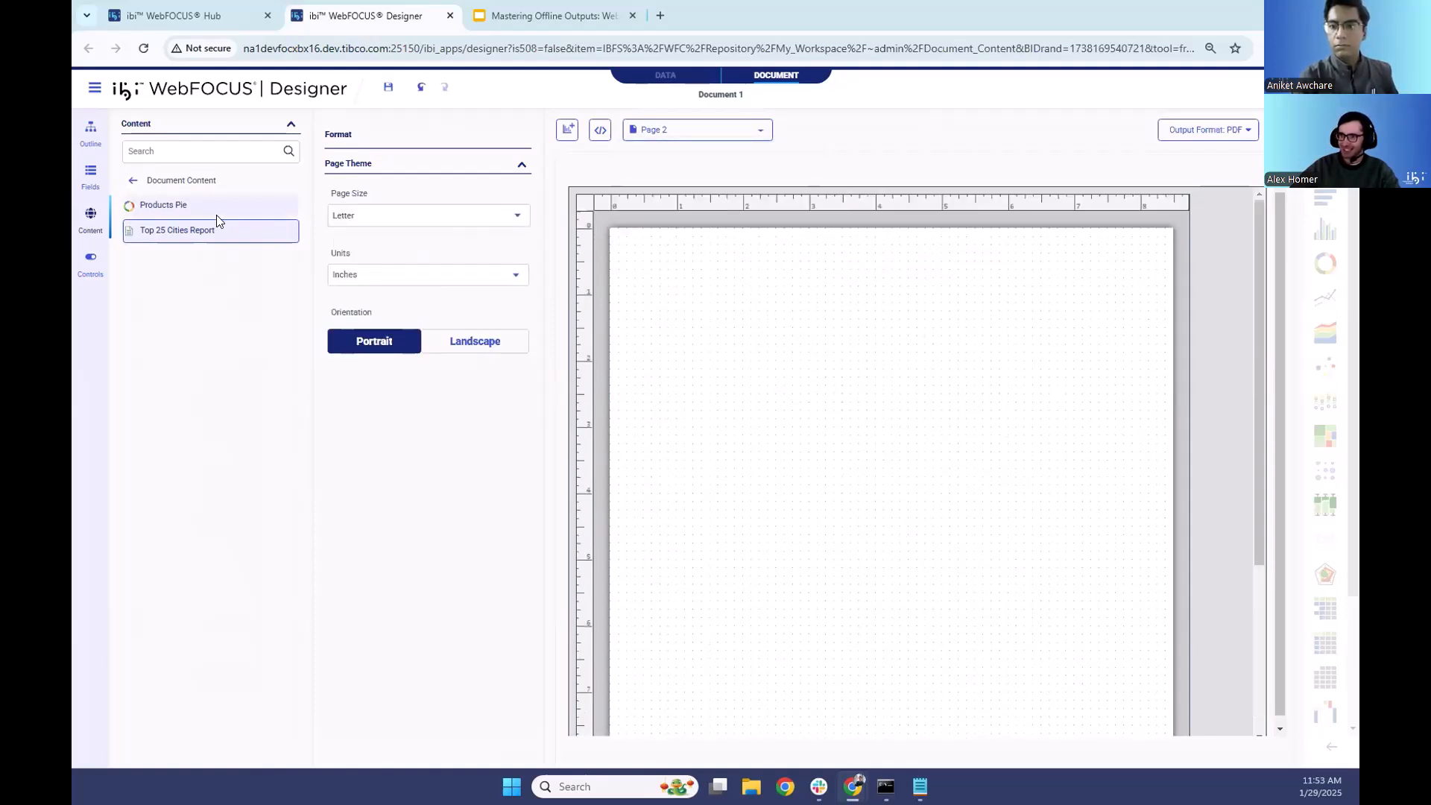
# - Create a chart on page 2 from wf_retail_lite.mas in wfretail82 of workspace P398_S10799, and enlarge it across the page
pyautogui.click(568, 131)
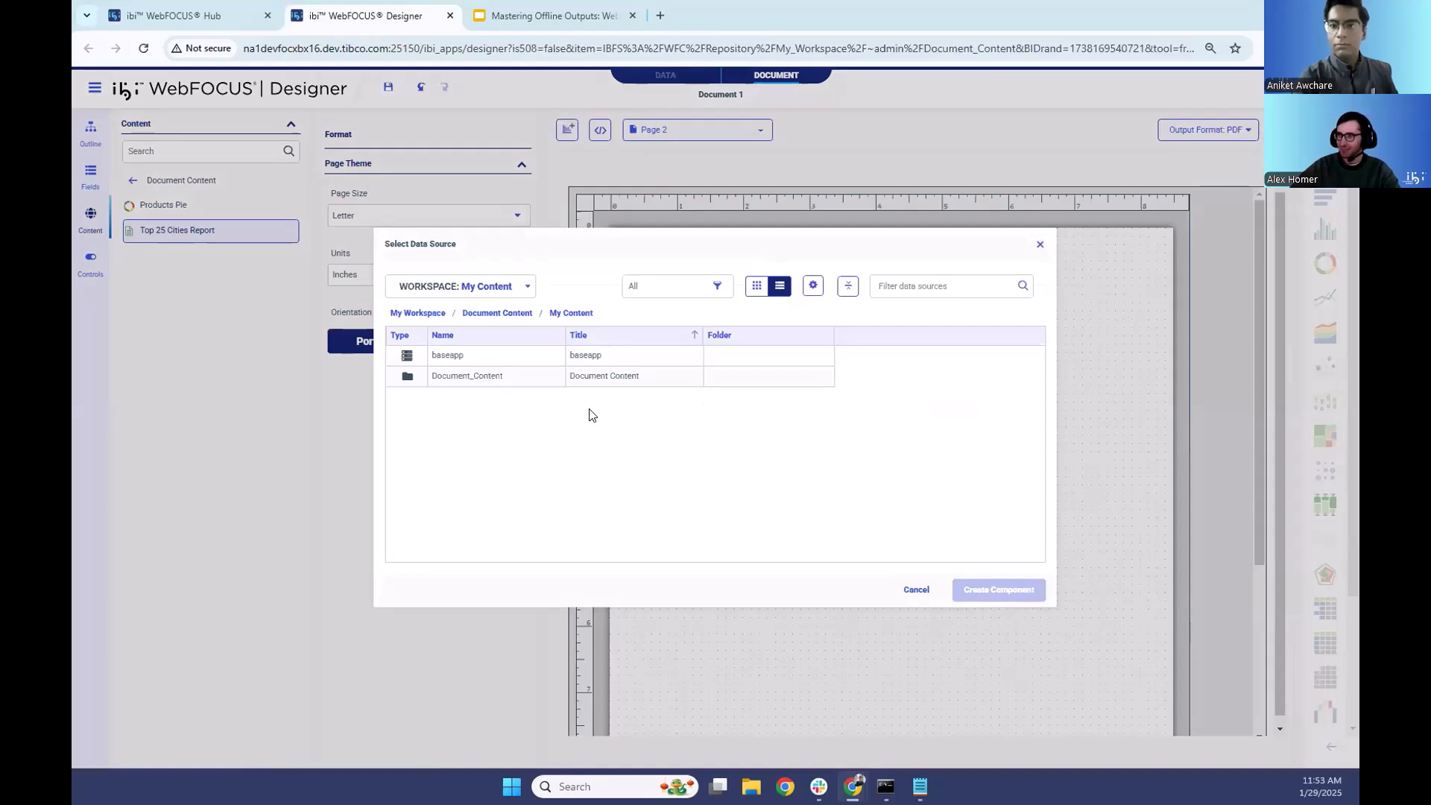
pyautogui.click(495, 286)
pyautogui.scroll(-1, 485, 433)
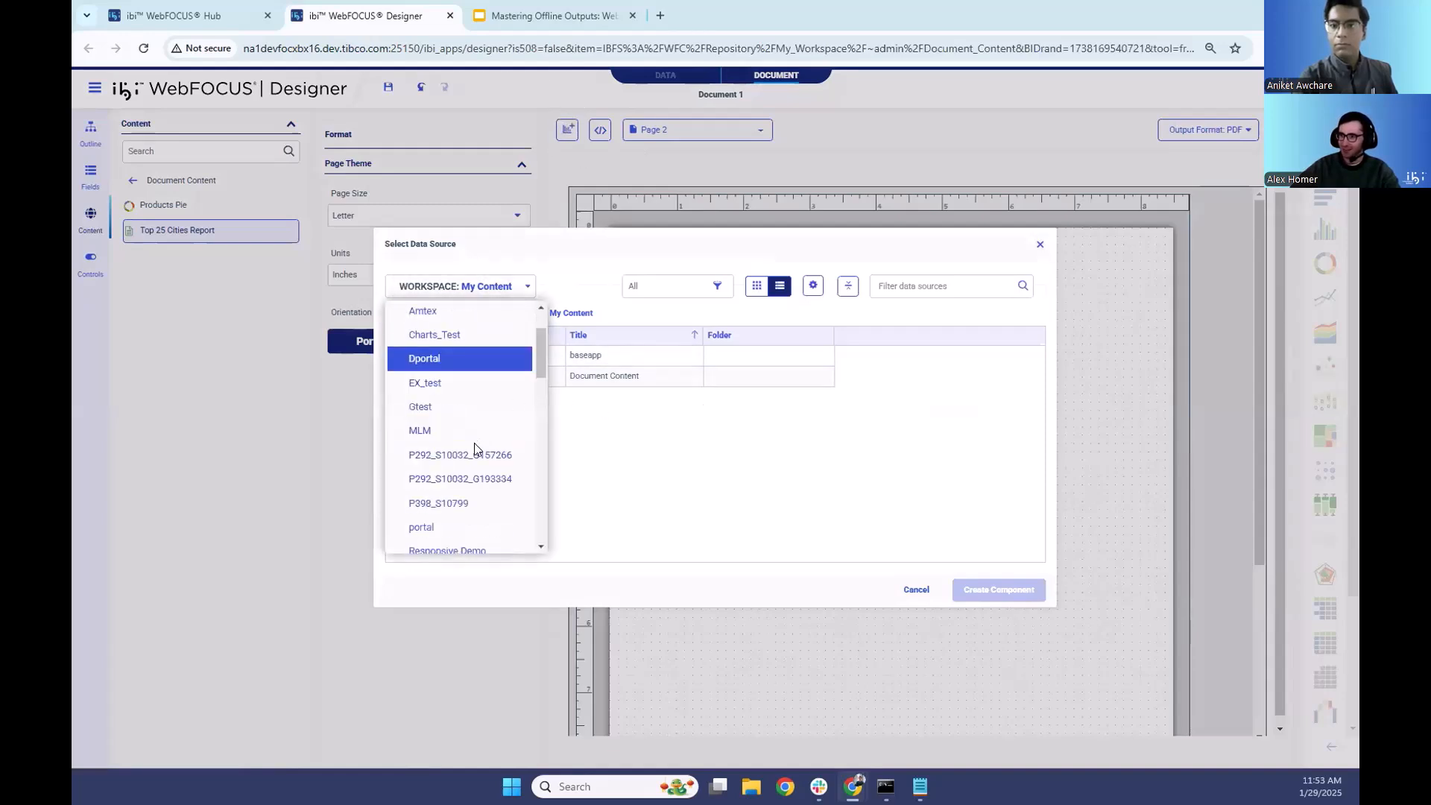
pyautogui.click(455, 506)
pyautogui.scroll(-5, 607, 436)
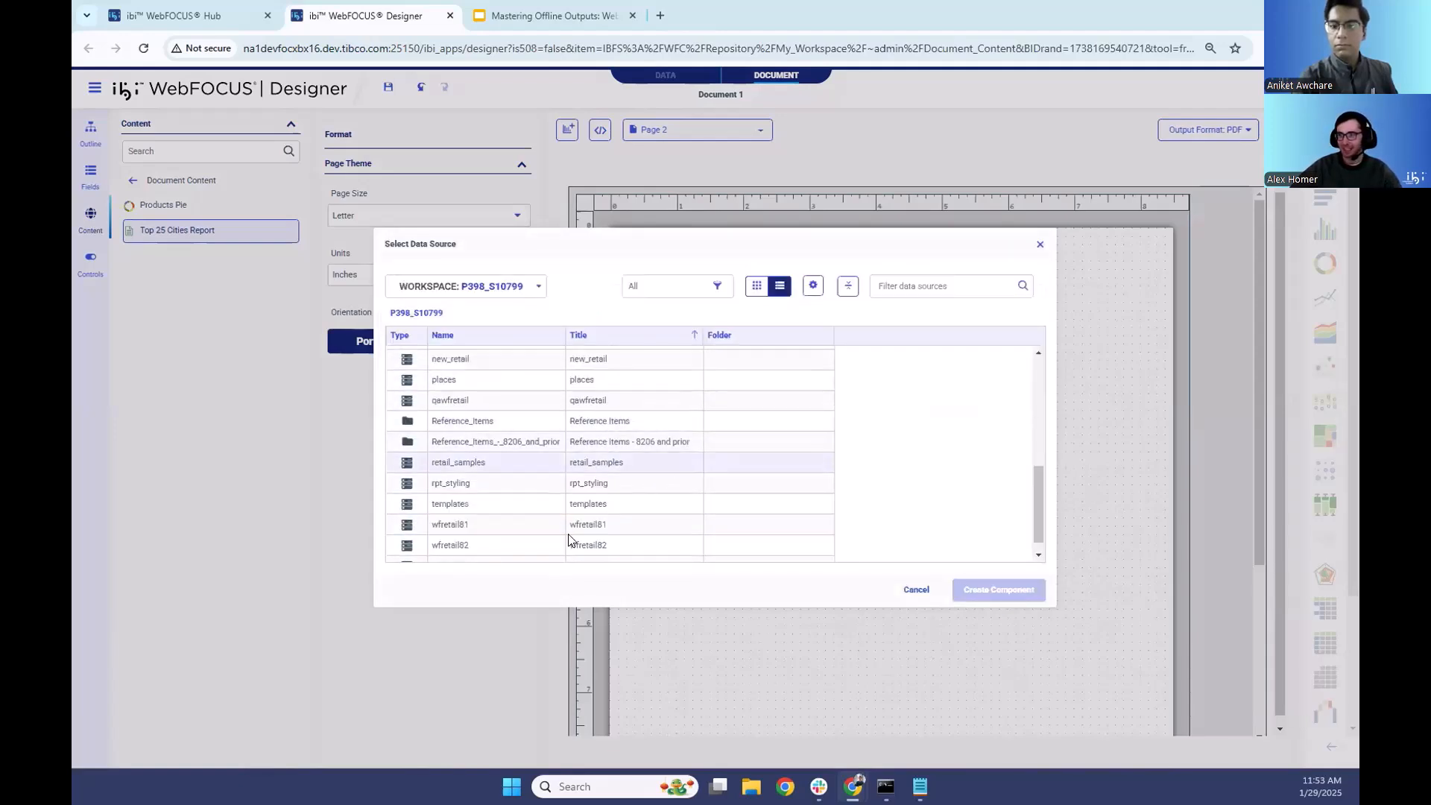
pyautogui.doubleClick(460, 538)
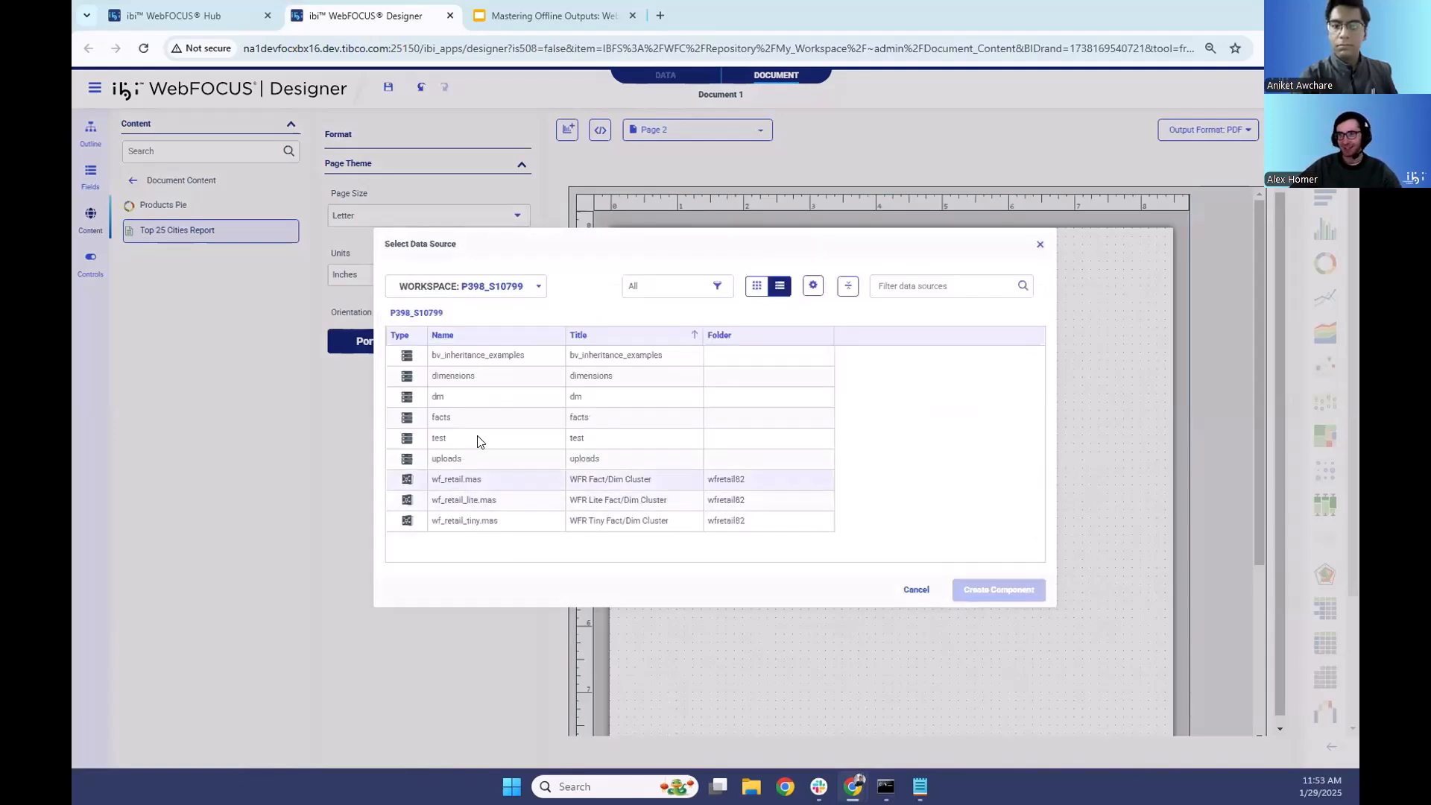
pyautogui.click(485, 498)
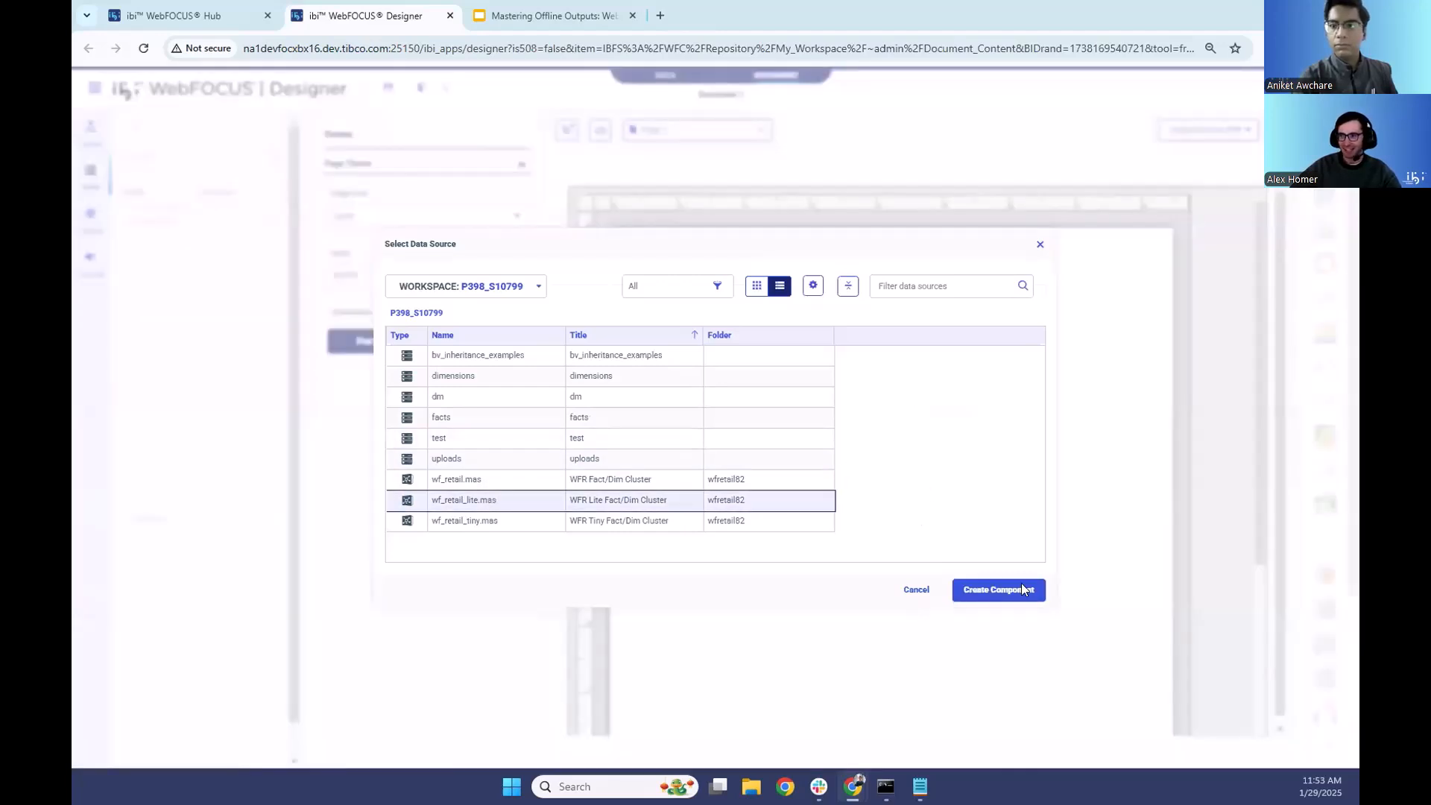
pyautogui.click(1027, 580)
pyautogui.moveTo(949, 467); pyautogui.dragTo(1160, 568)
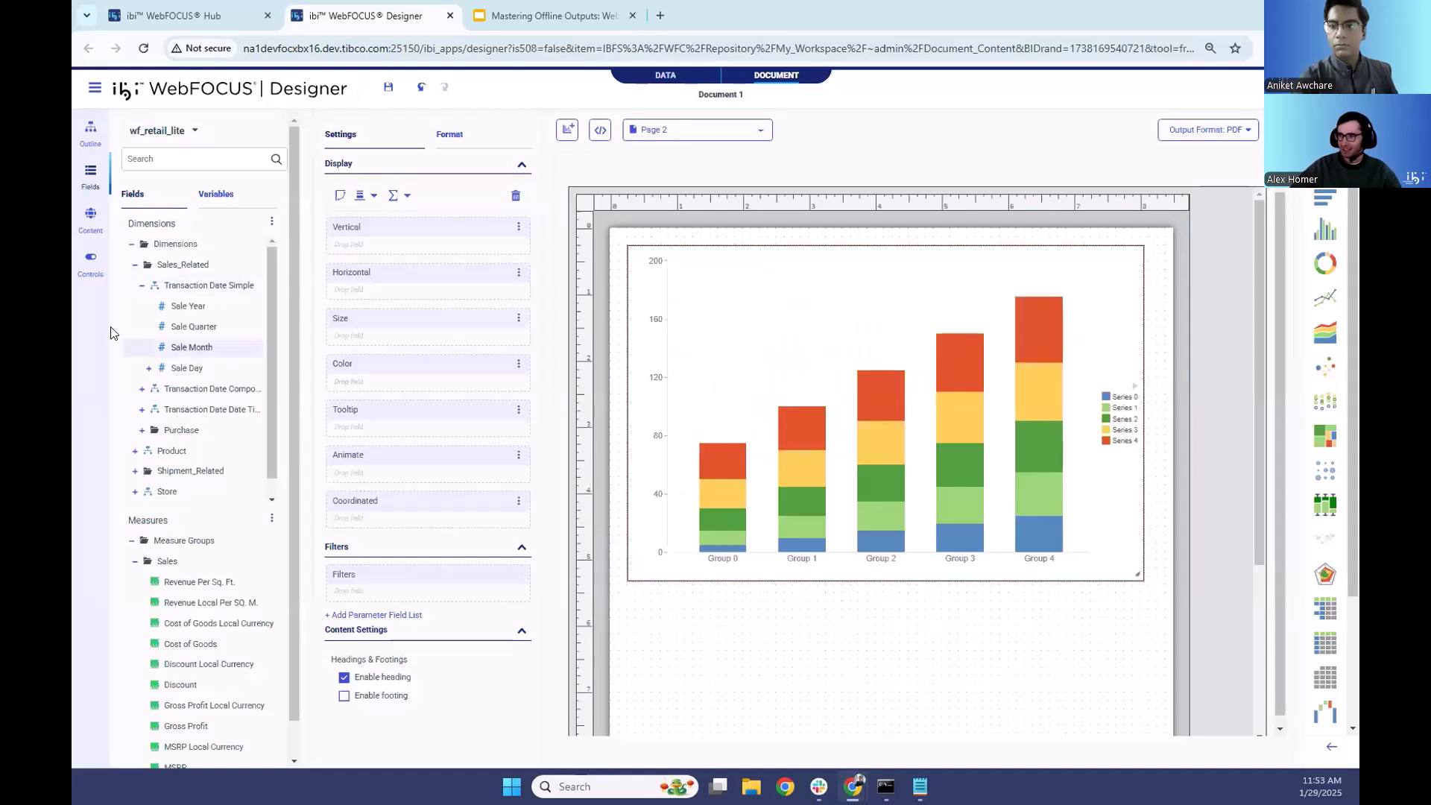
# - Coordinate the page 2 chart by the Customer Country field from the Customer dimension
pyautogui.scroll(-1, 179, 406)
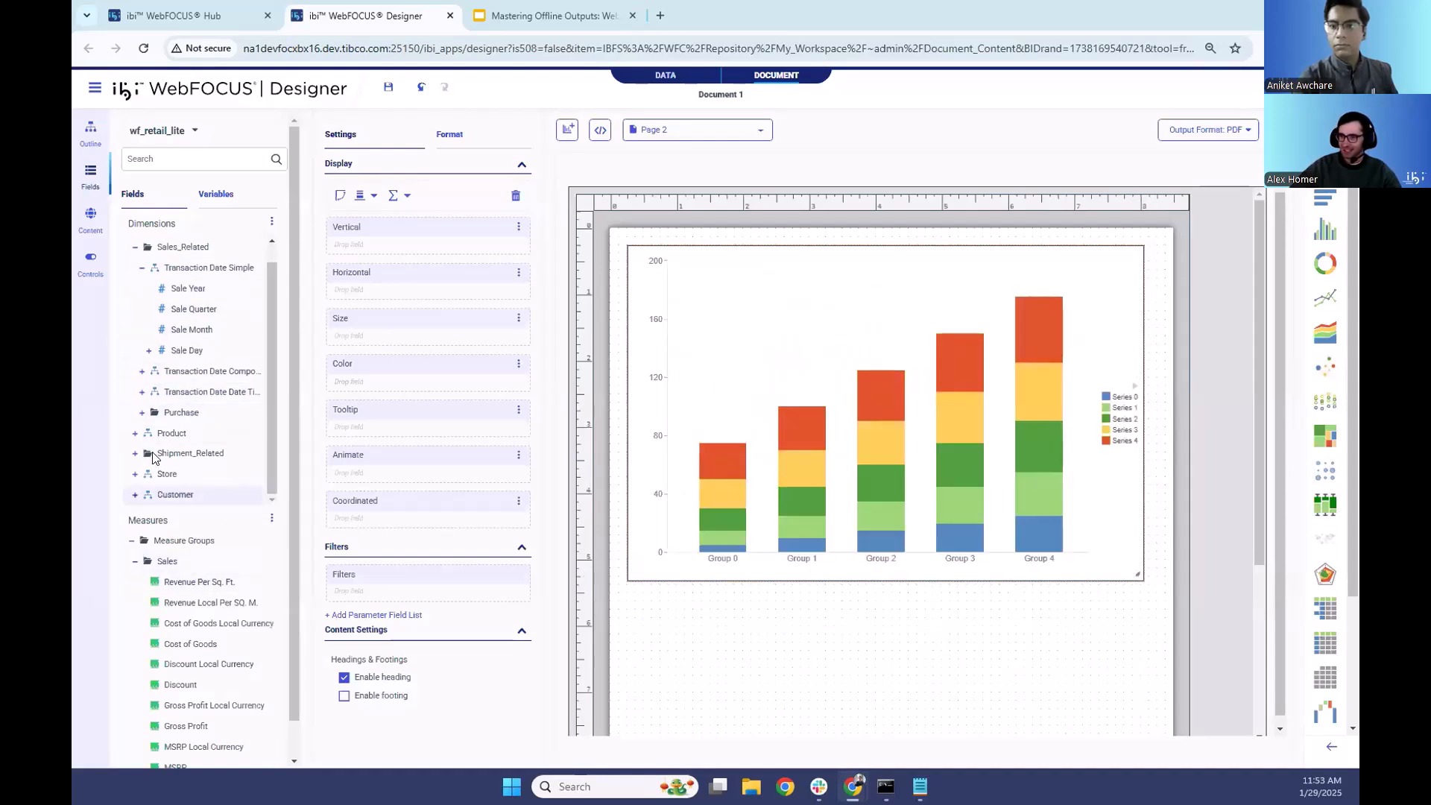
pyautogui.click(136, 494)
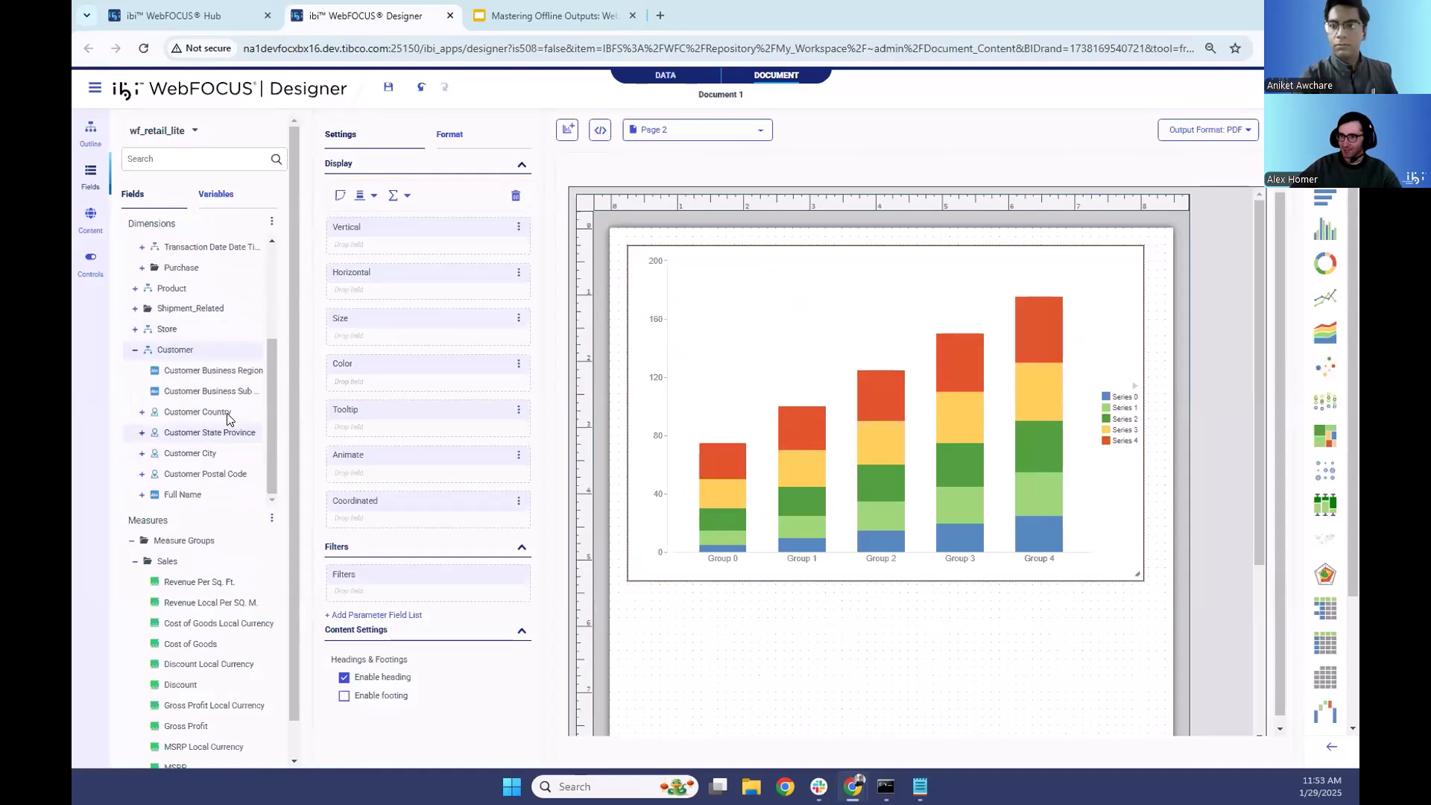
pyautogui.moveTo(203, 413); pyautogui.dragTo(398, 520)
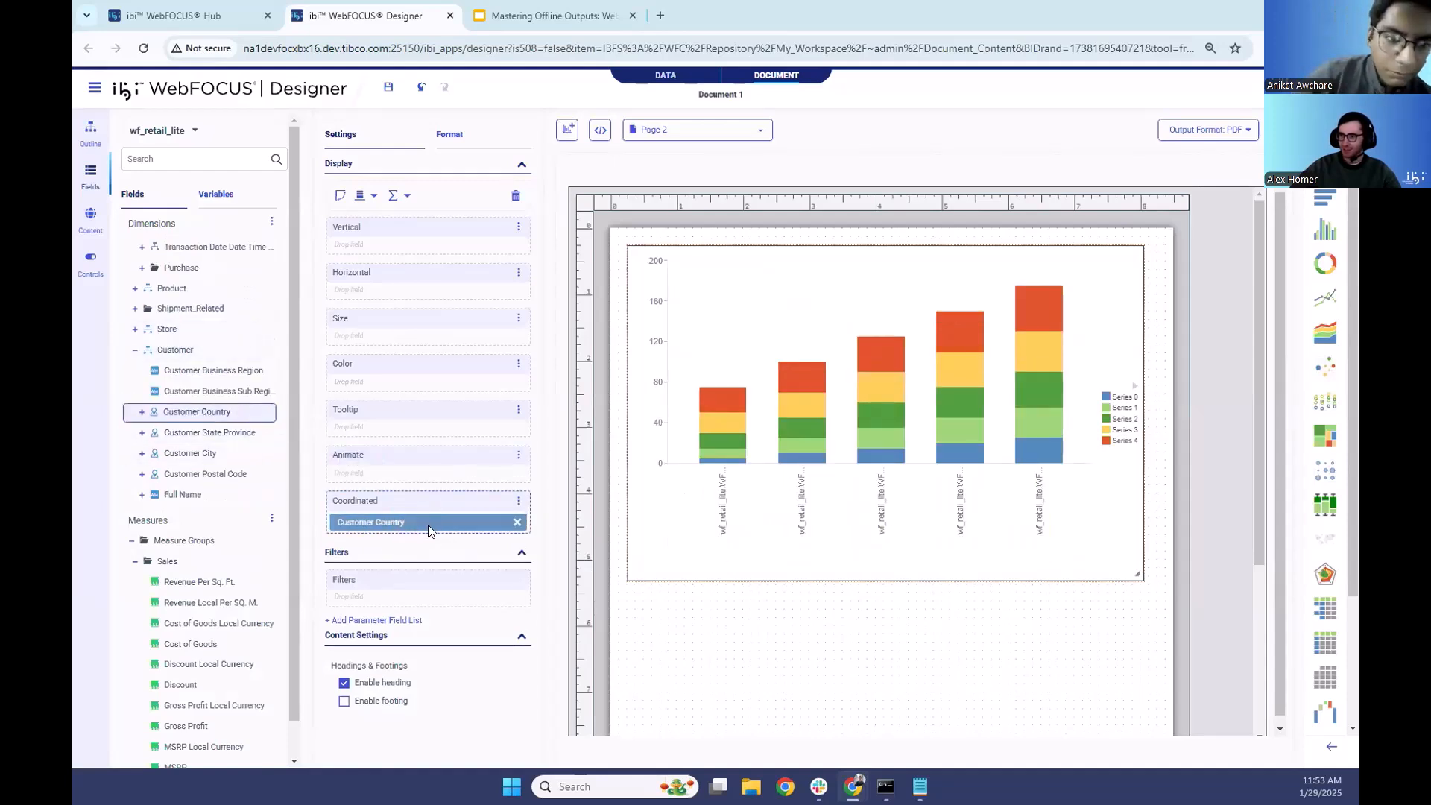
# - Chart Quantity Sold vertically against Customer State Province horizontally in the page 2 bar chart
pyautogui.scroll(-2, 239, 618)
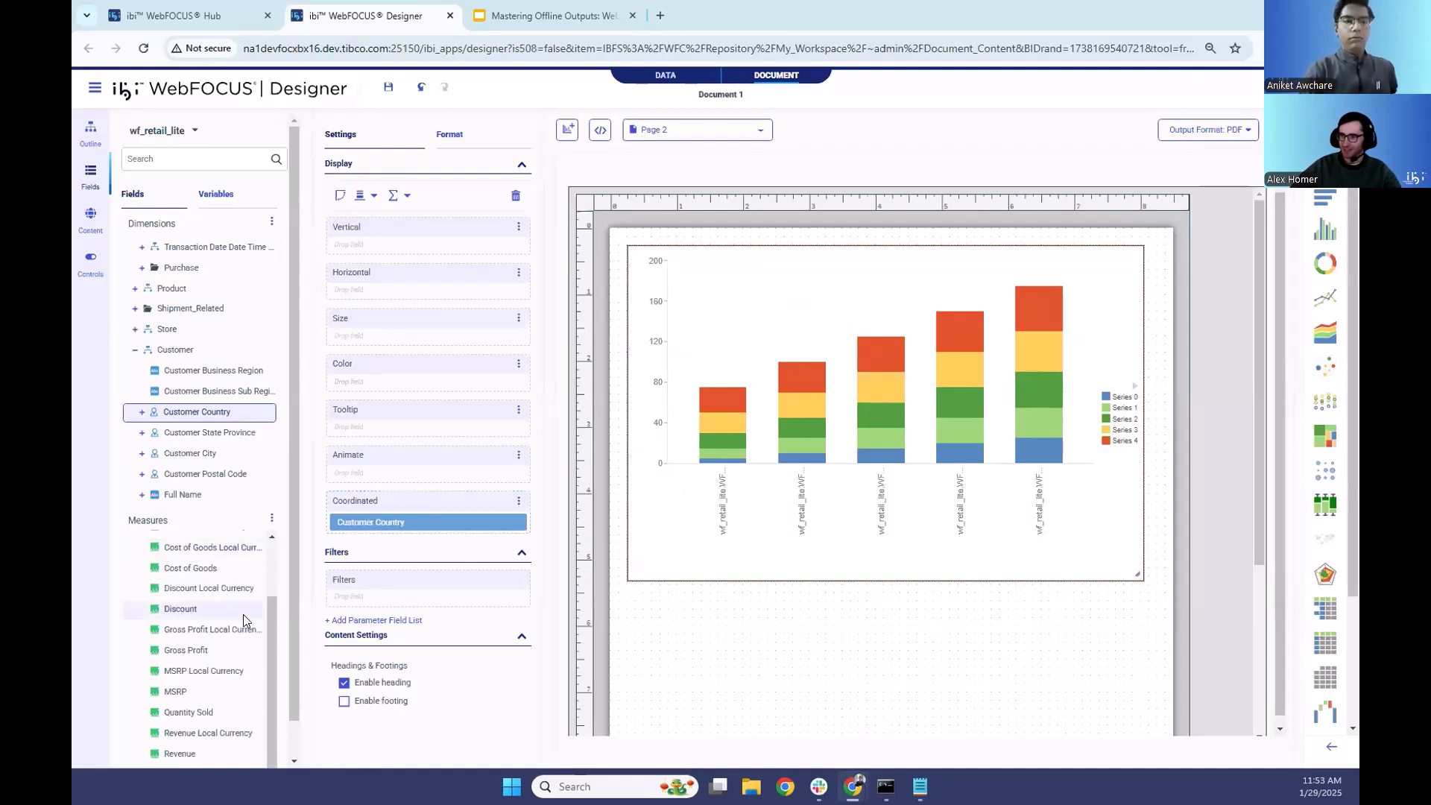
pyautogui.doubleClick(179, 712)
pyautogui.scroll(2, 164, 387)
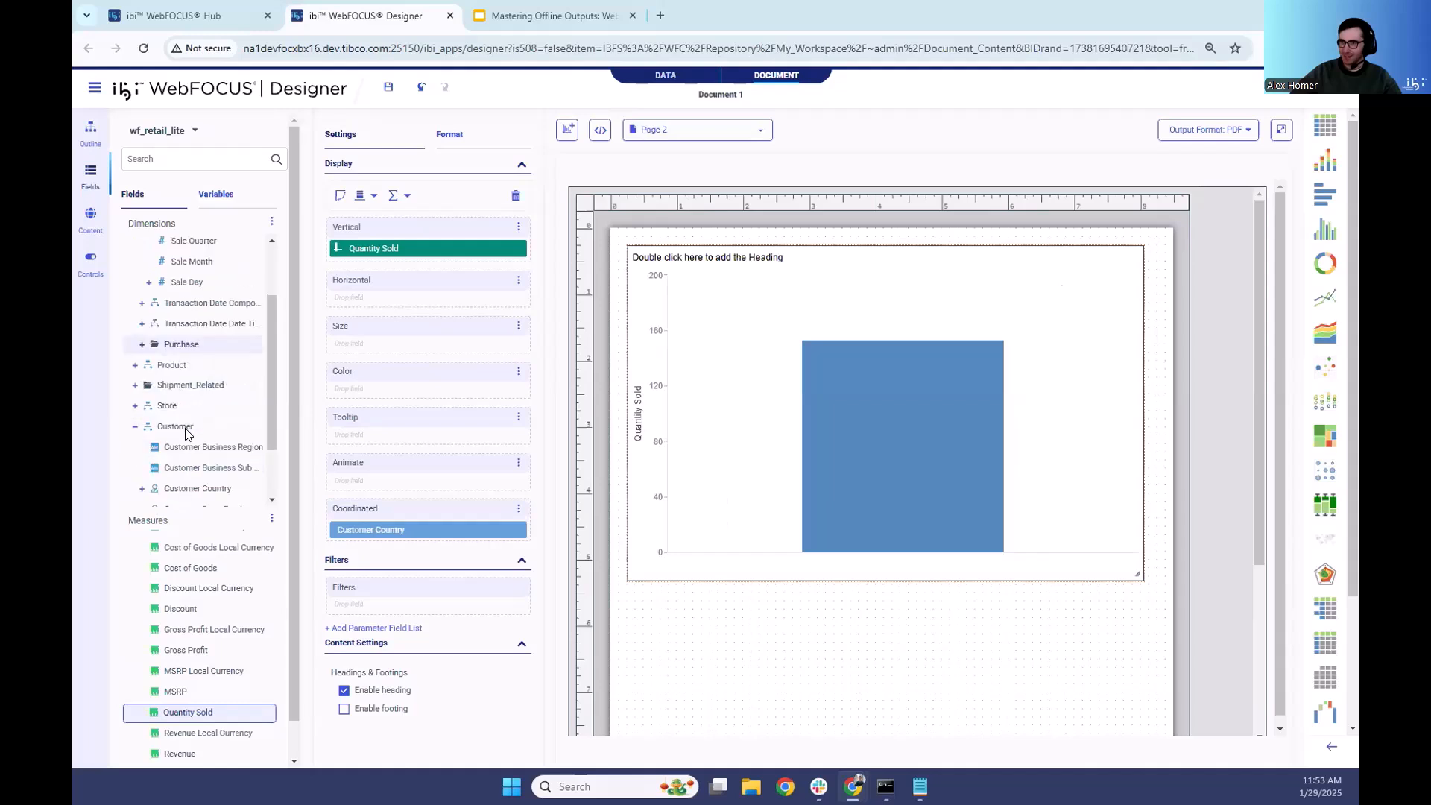
pyautogui.click(131, 410)
pyautogui.scroll(-2, 219, 439)
pyautogui.doubleClick(209, 432)
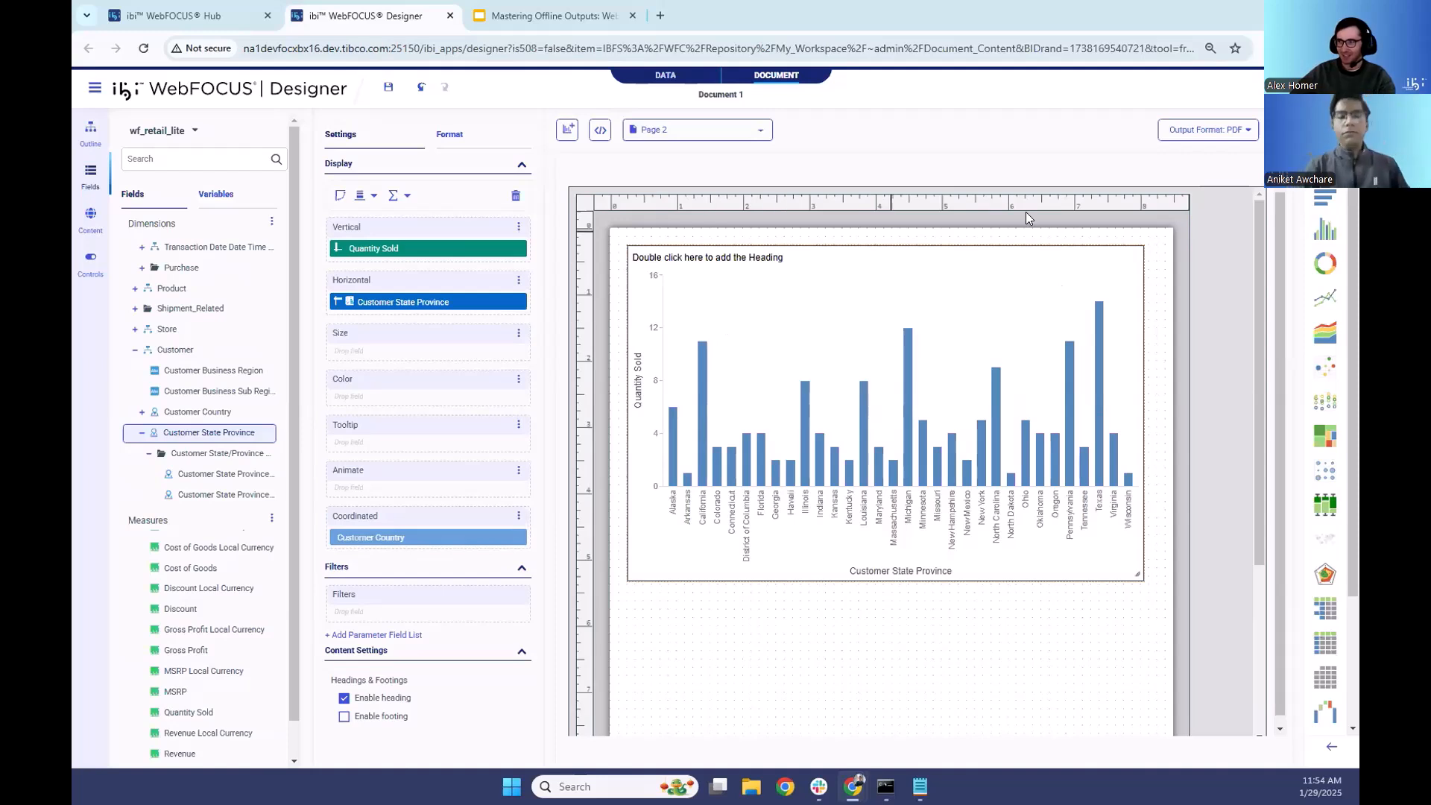
# - Run the document as PDF and return to the designer to review pages 1 and 2 while it loads
pyautogui.click(1275, 132)
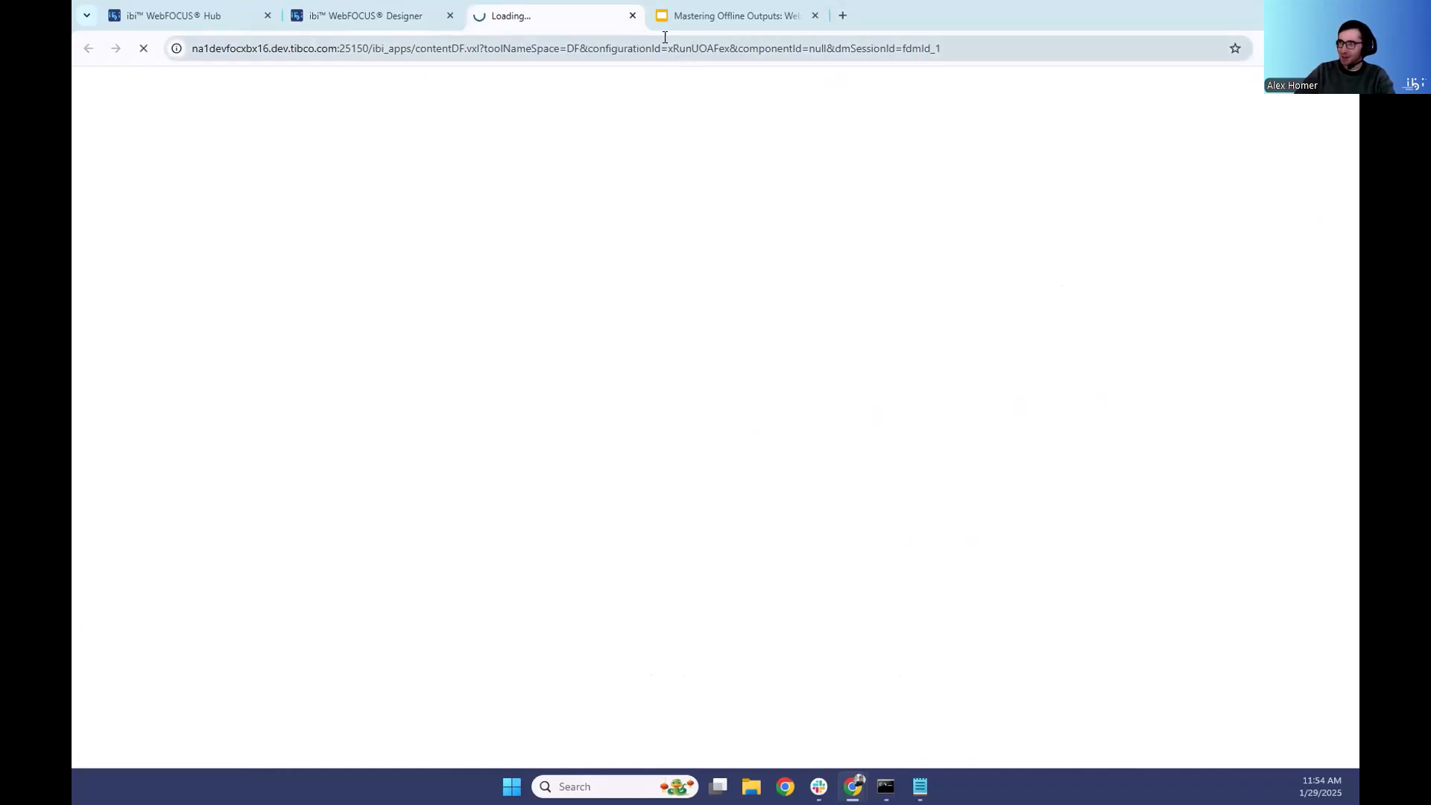
pyautogui.click(398, 13)
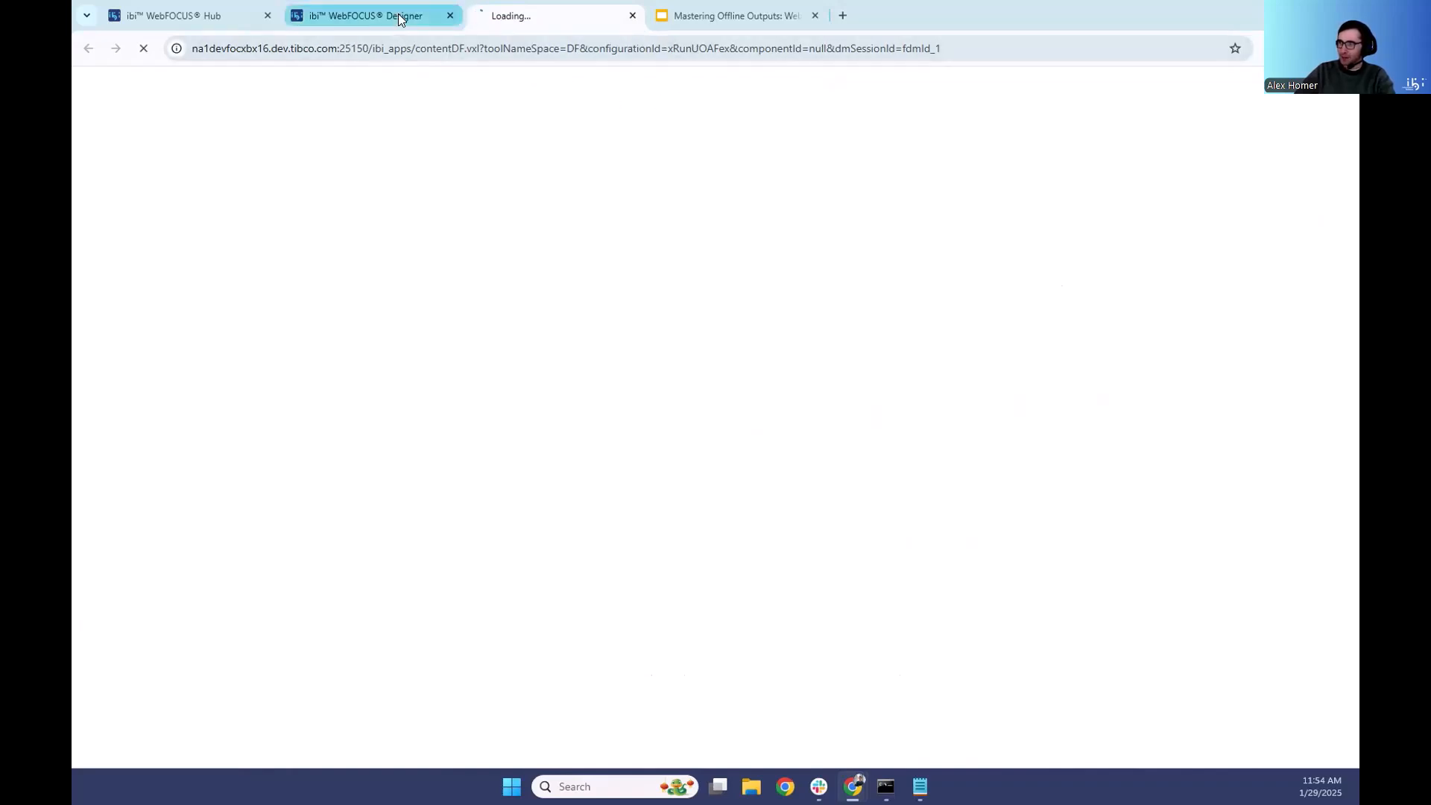
pyautogui.click(671, 129)
pyautogui.click(656, 196)
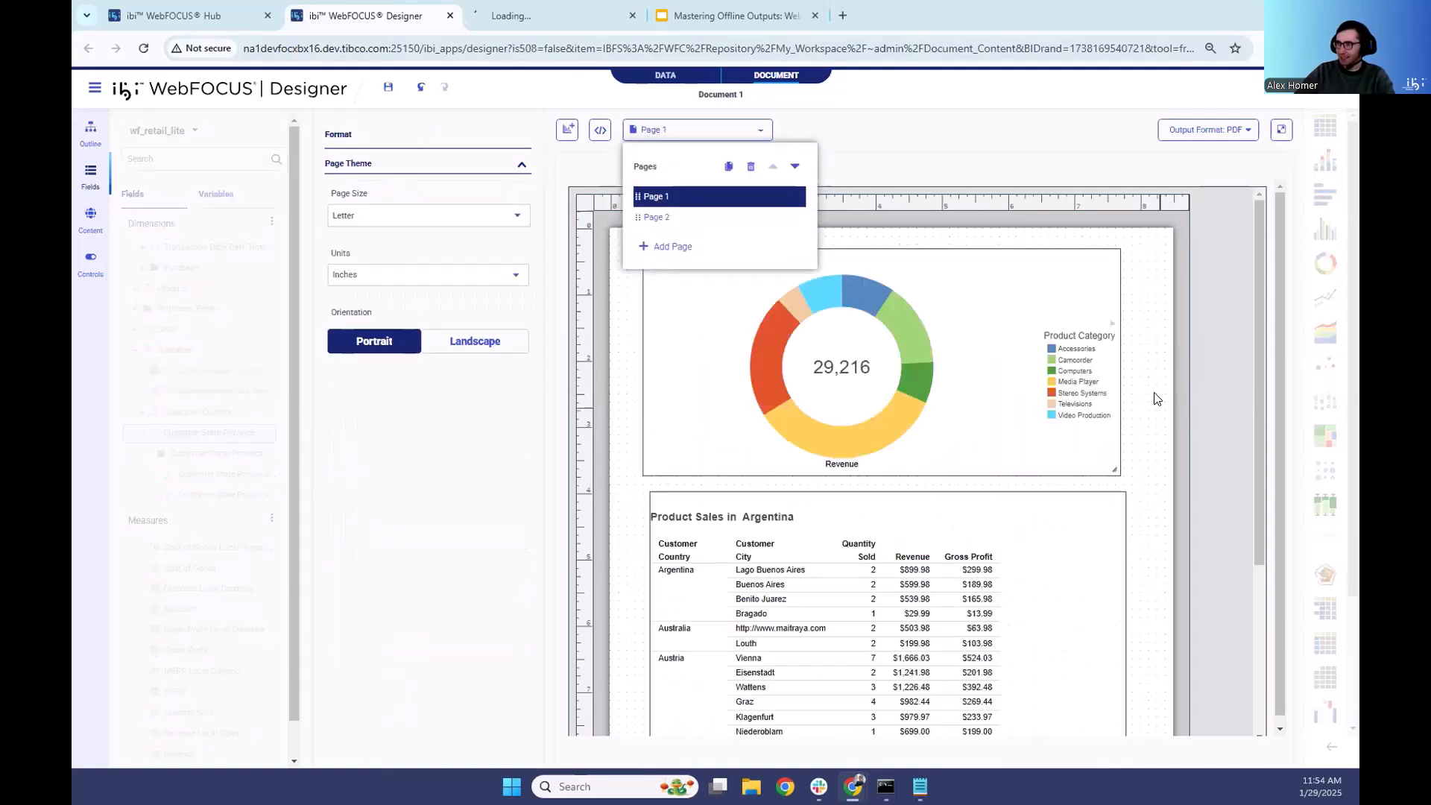
pyautogui.scroll(-1, 1199, 472)
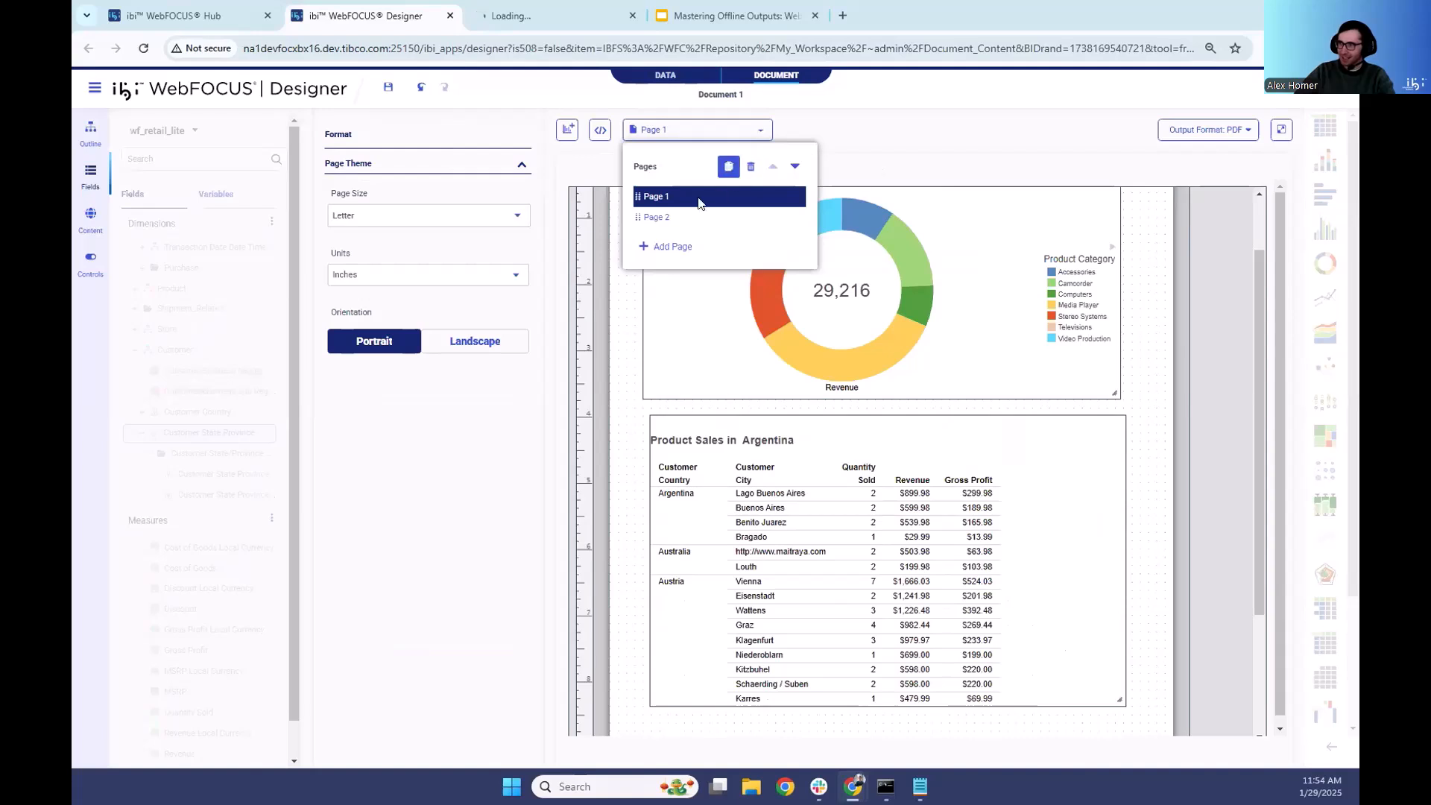
pyautogui.click(674, 217)
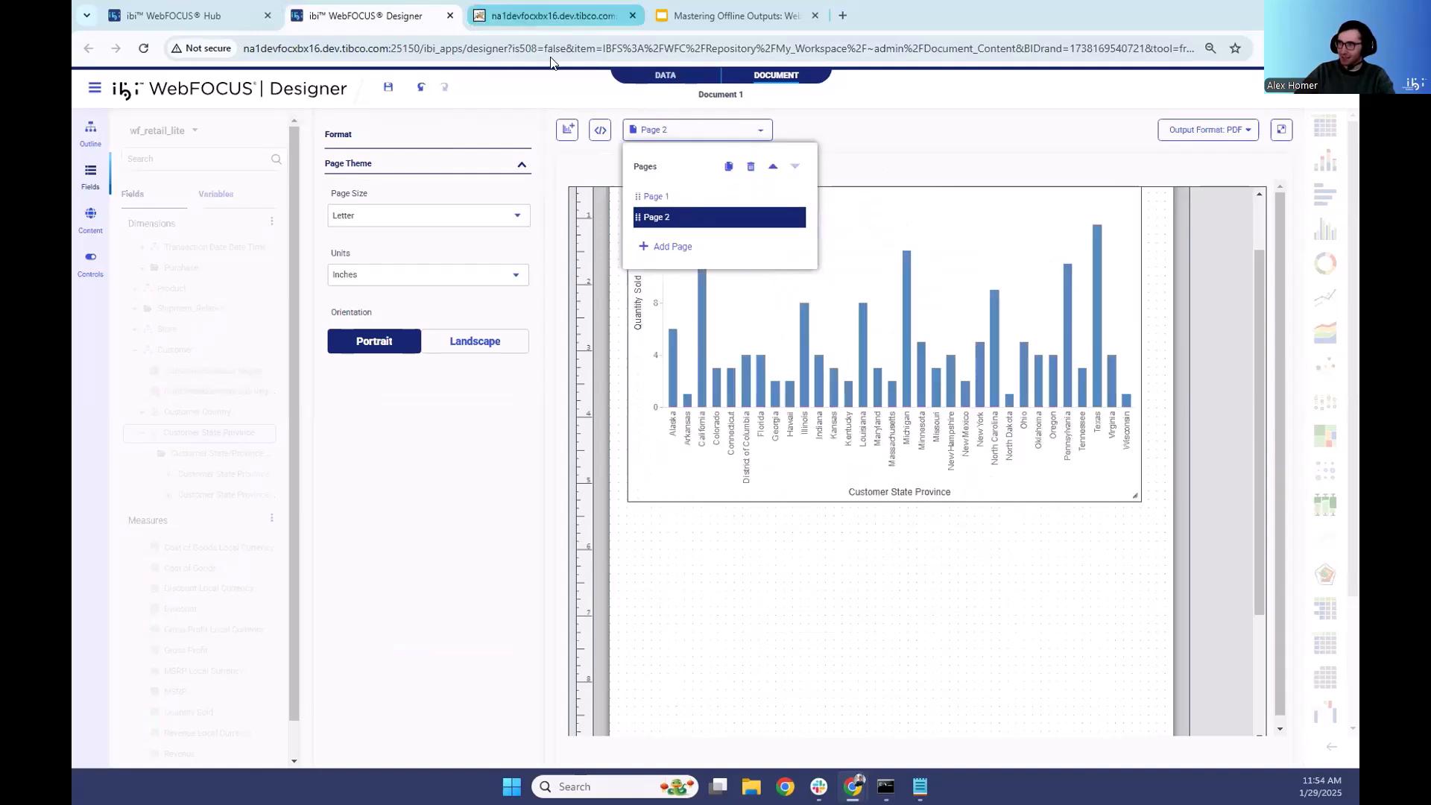
# - Open the PDF output and examine how the Argentina pie chart and cities report flow across the first two pages
pyautogui.click(524, 27)
pyautogui.scroll(-3, 820, 313)
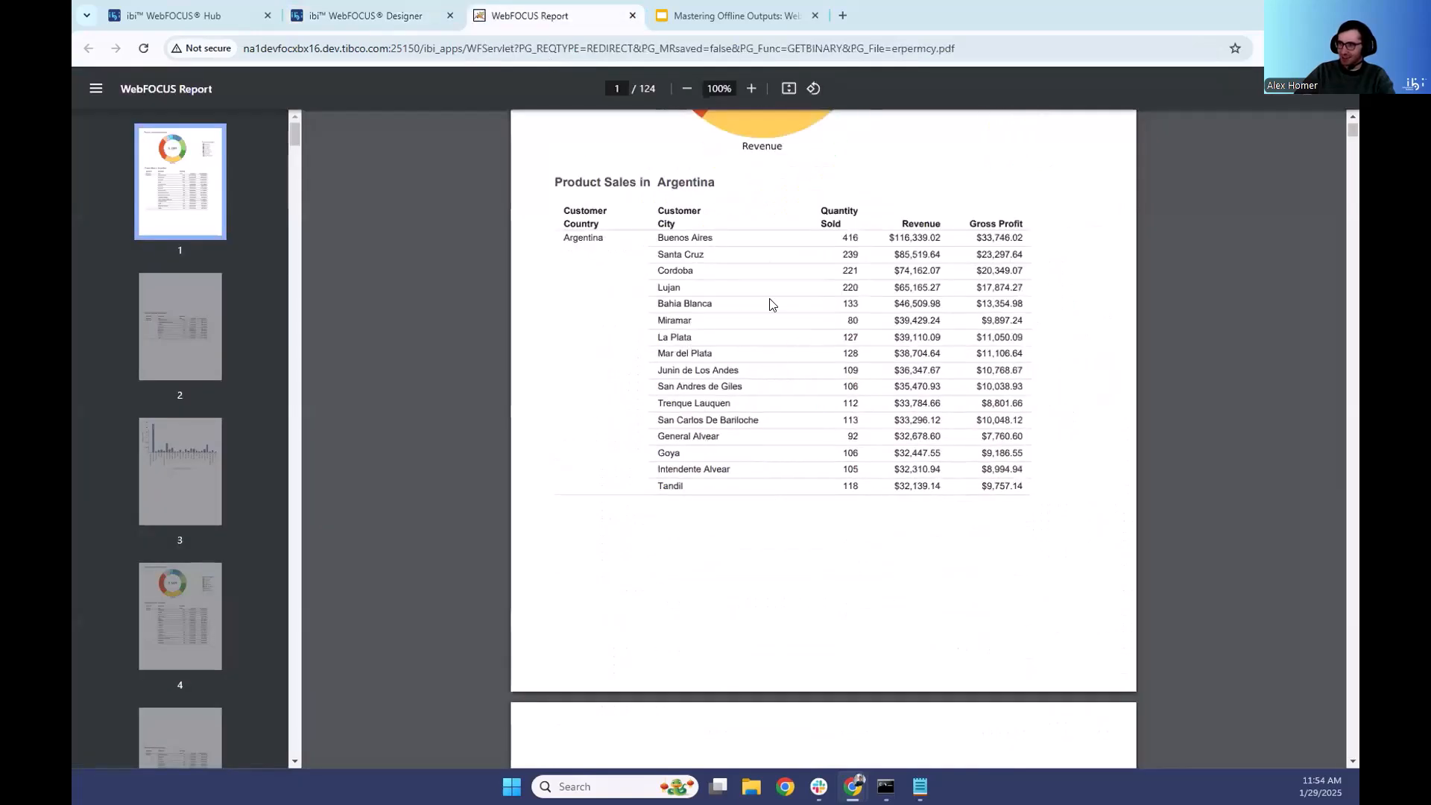
pyautogui.scroll(2, 832, 401)
pyautogui.scroll(-10, 761, 374)
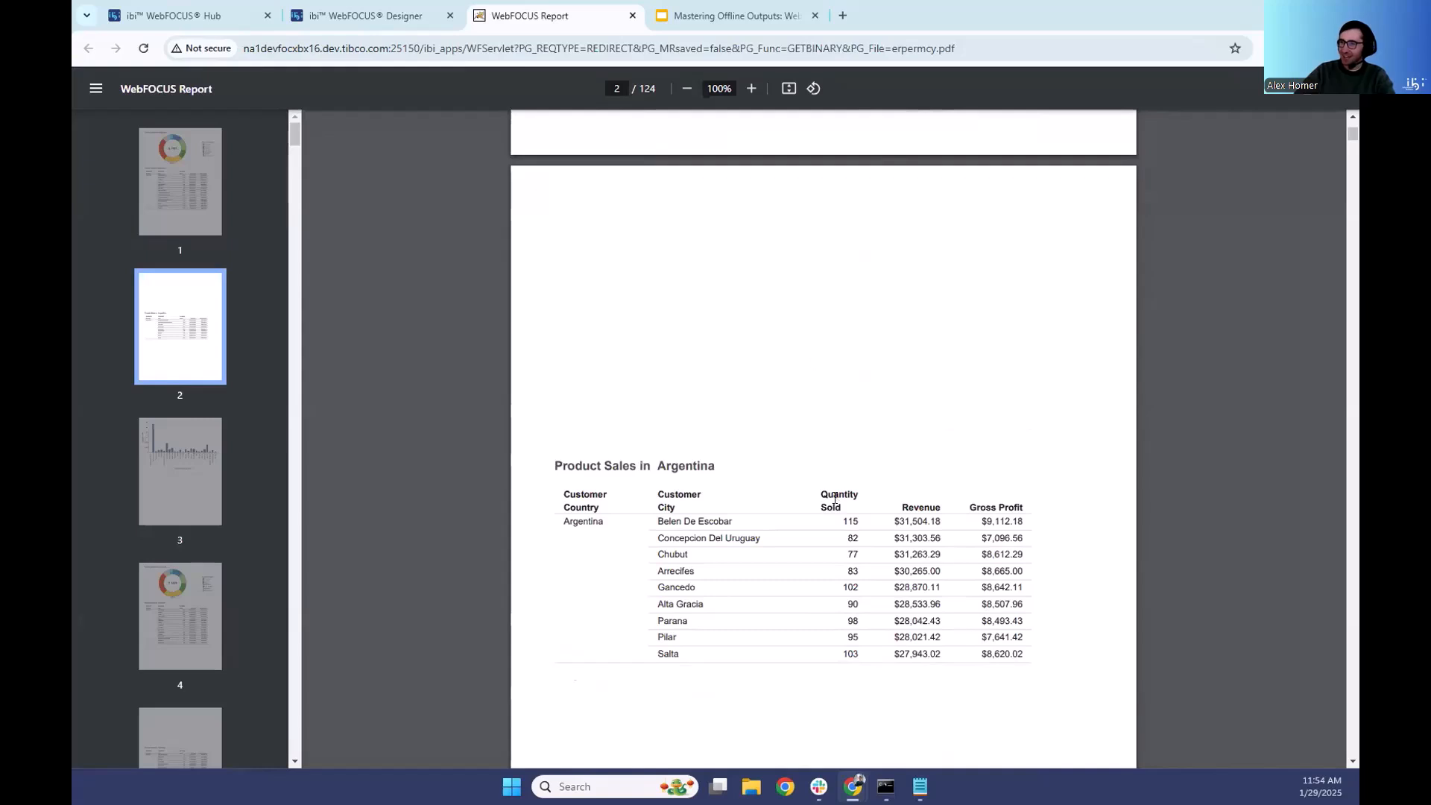
pyautogui.scroll(2, 853, 477)
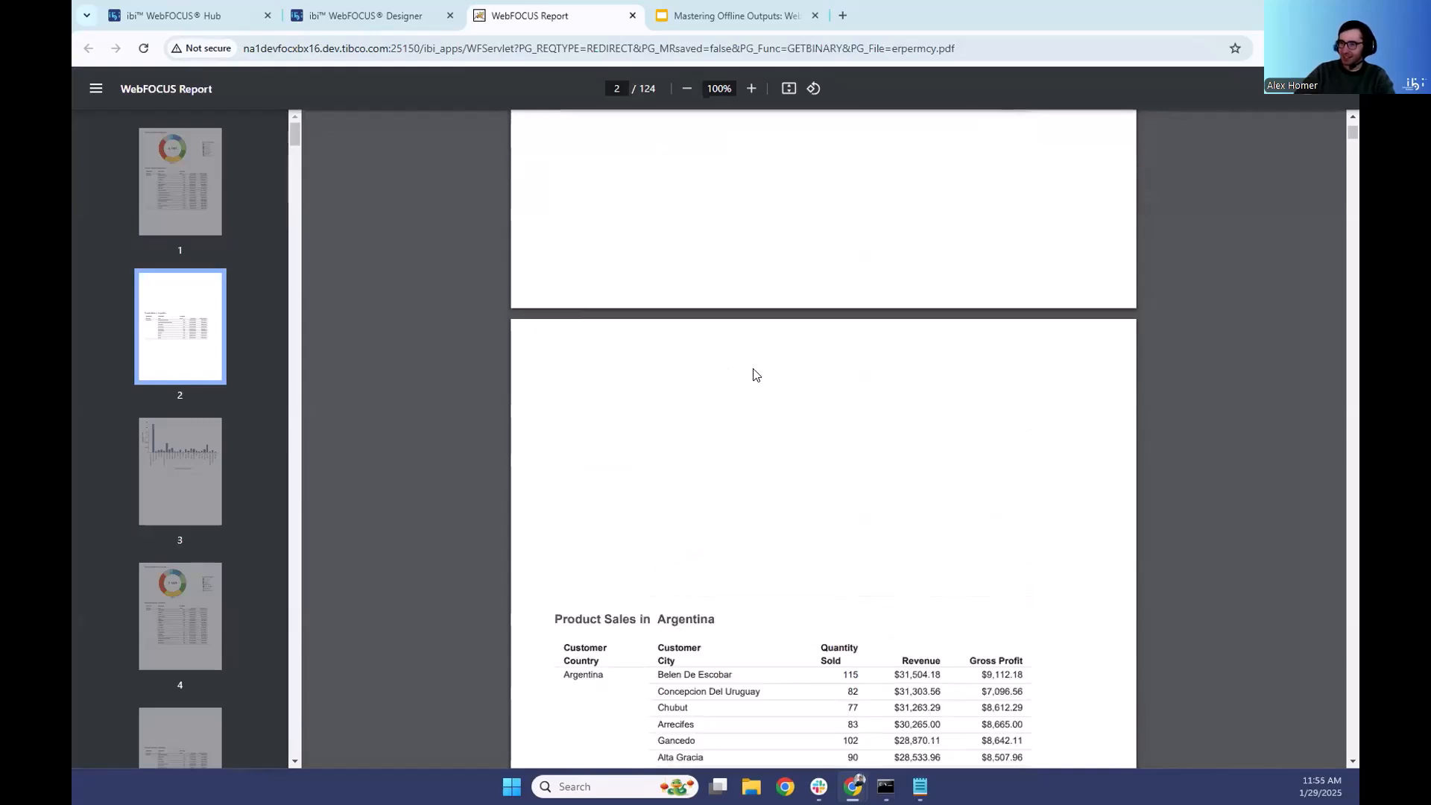
pyautogui.scroll(5, 841, 377)
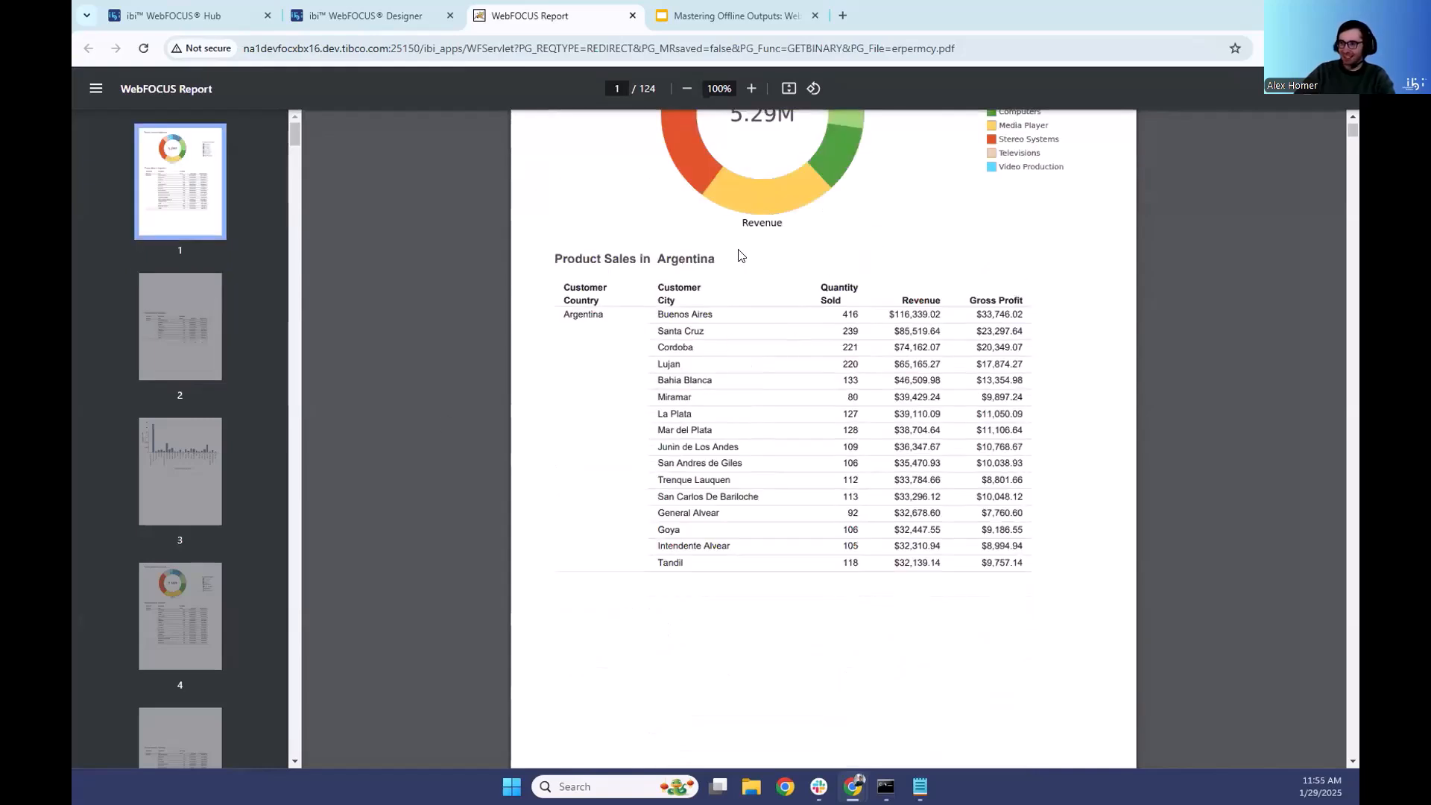
pyautogui.scroll(-7, 768, 448)
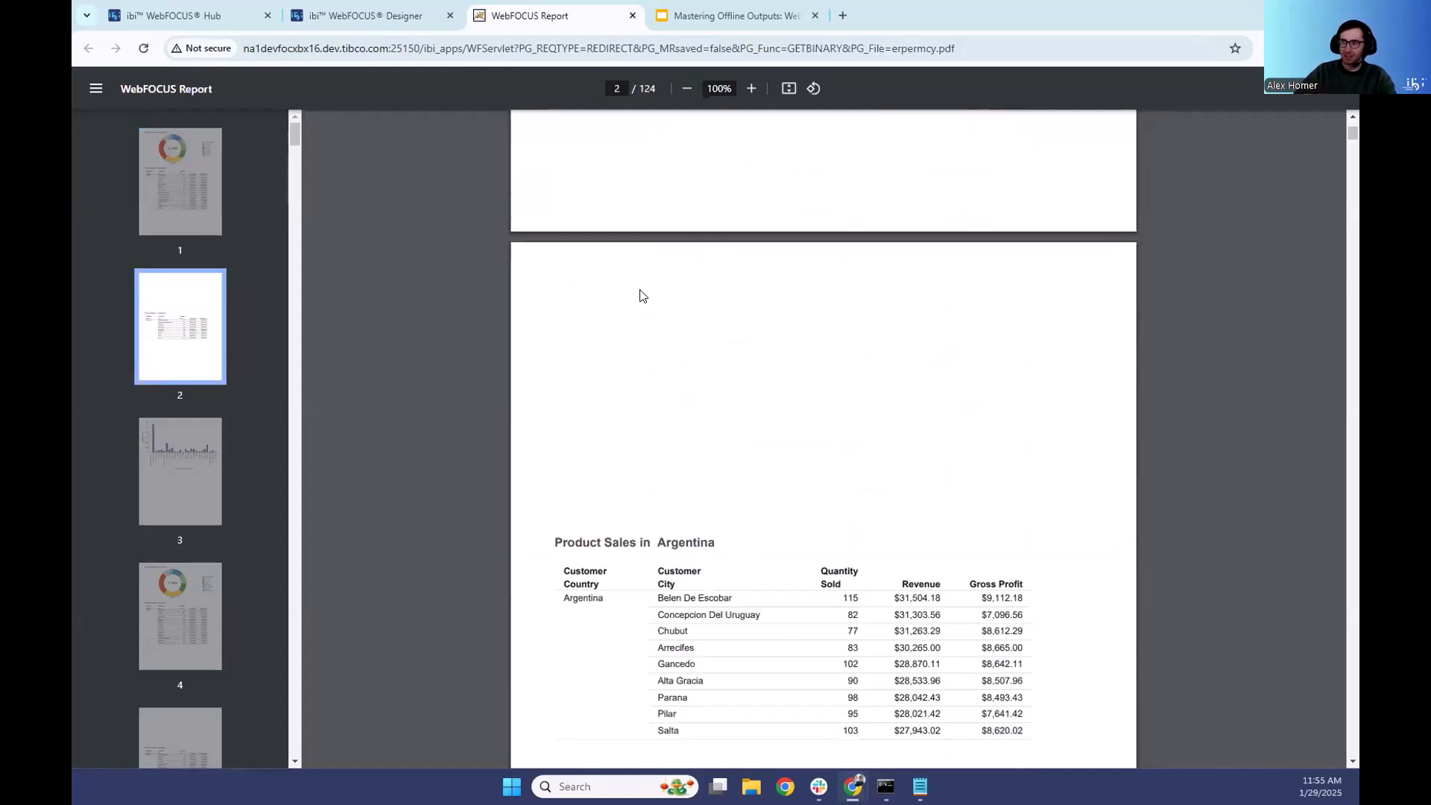
pyautogui.scroll(4, 684, 321)
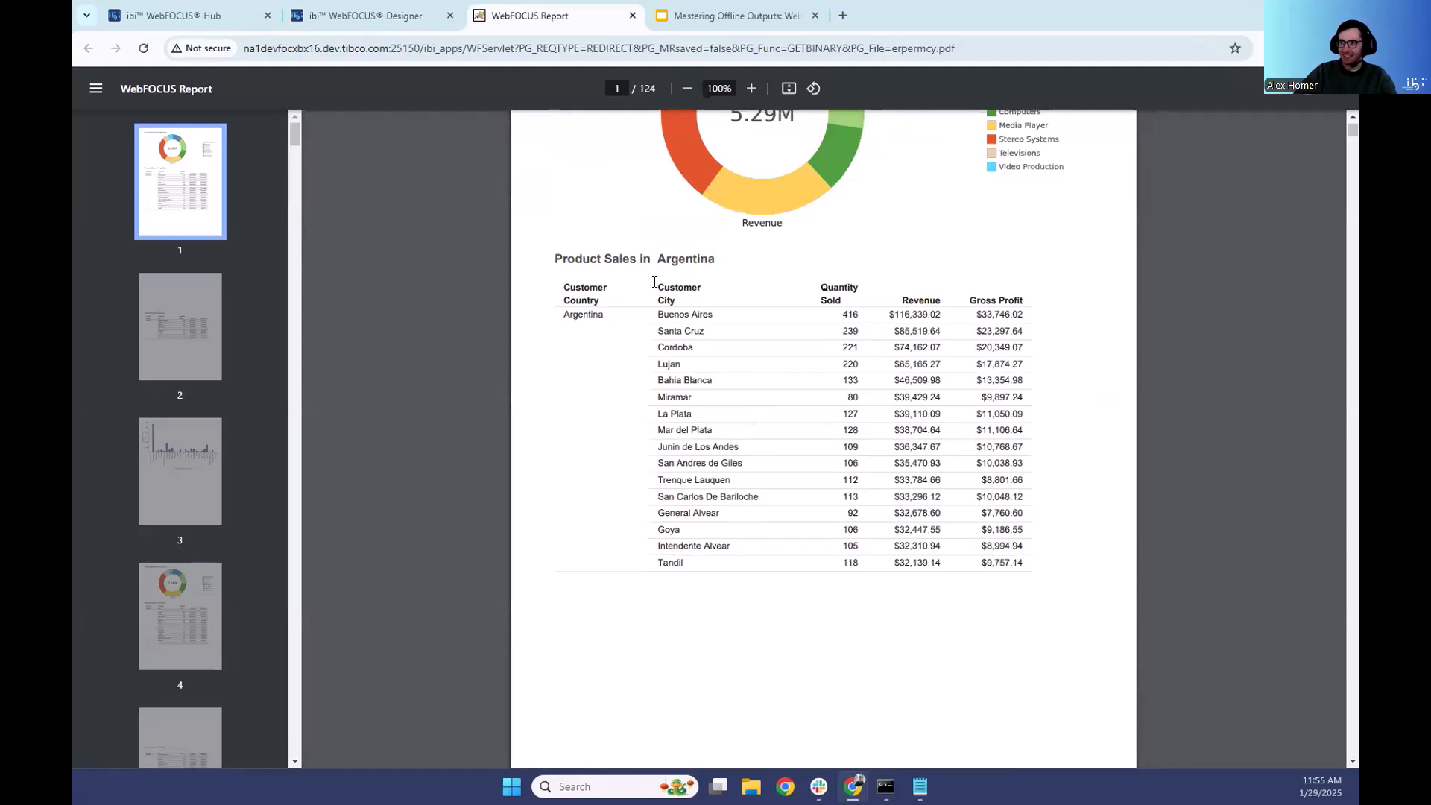
pyautogui.scroll(-5, 688, 319)
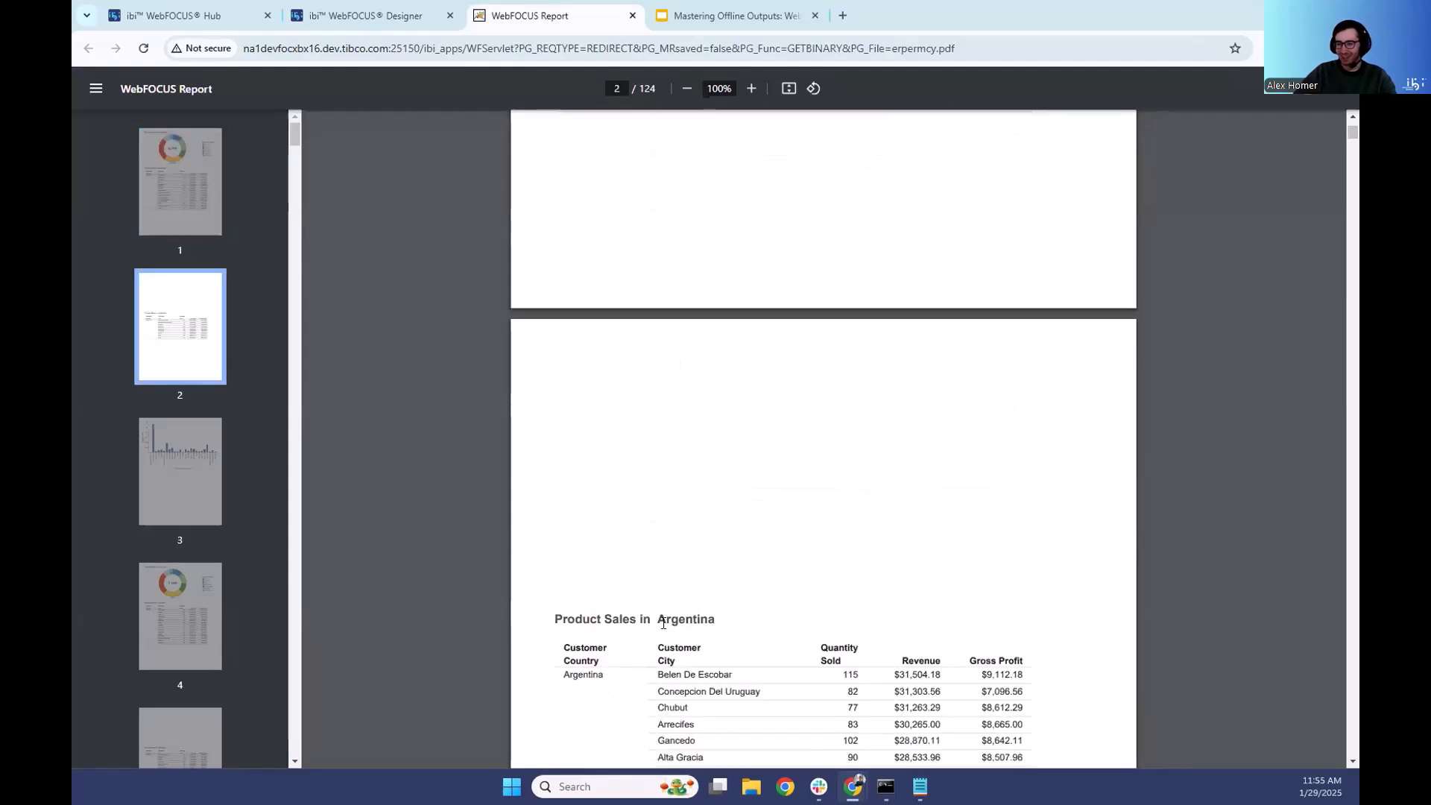
# - Examine the Argentina and Australia sections of the PDF, checking the cities reports and state province bar charts for each country
pyautogui.scroll(-4, 666, 573)
pyautogui.scroll(-8, 820, 450)
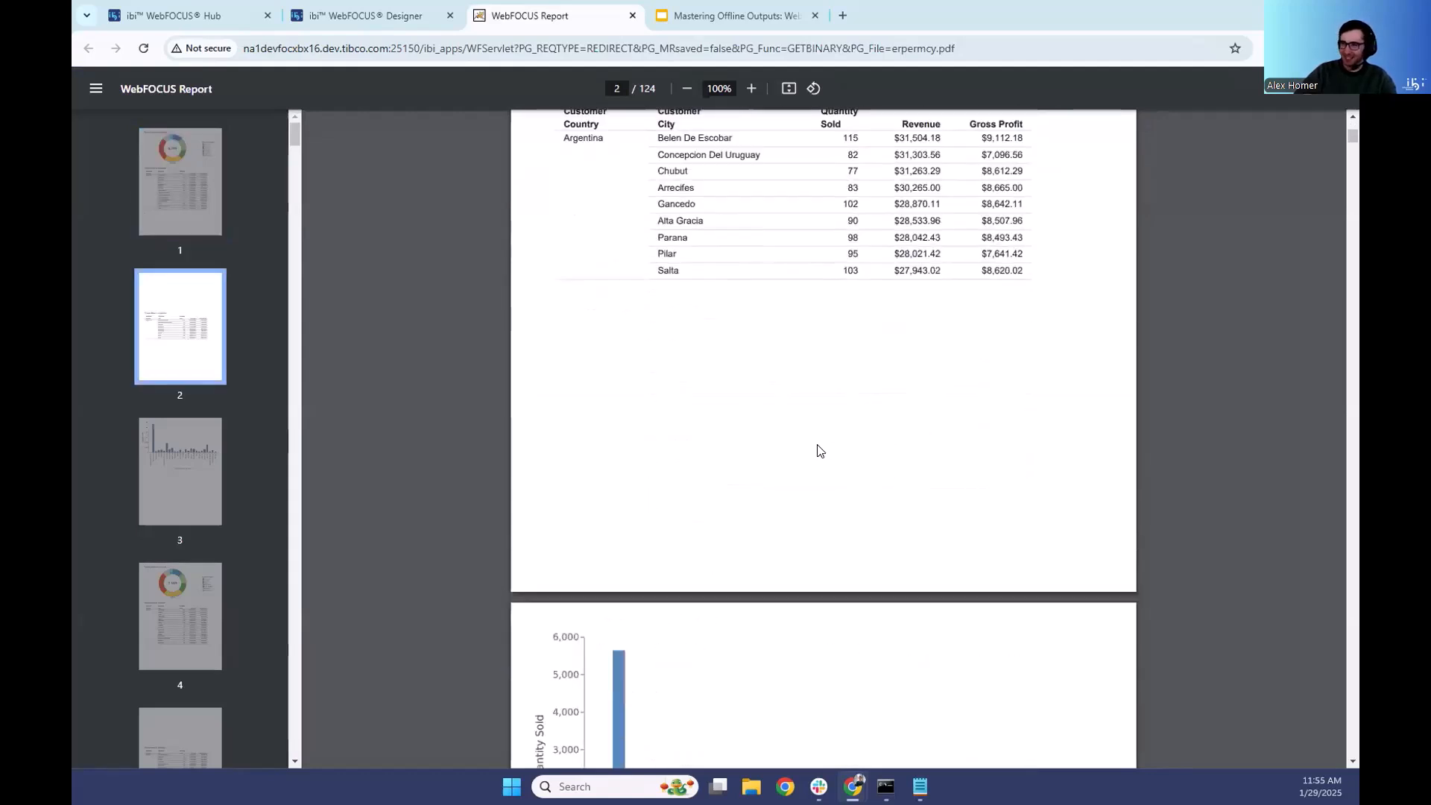
pyautogui.scroll(1, 830, 426)
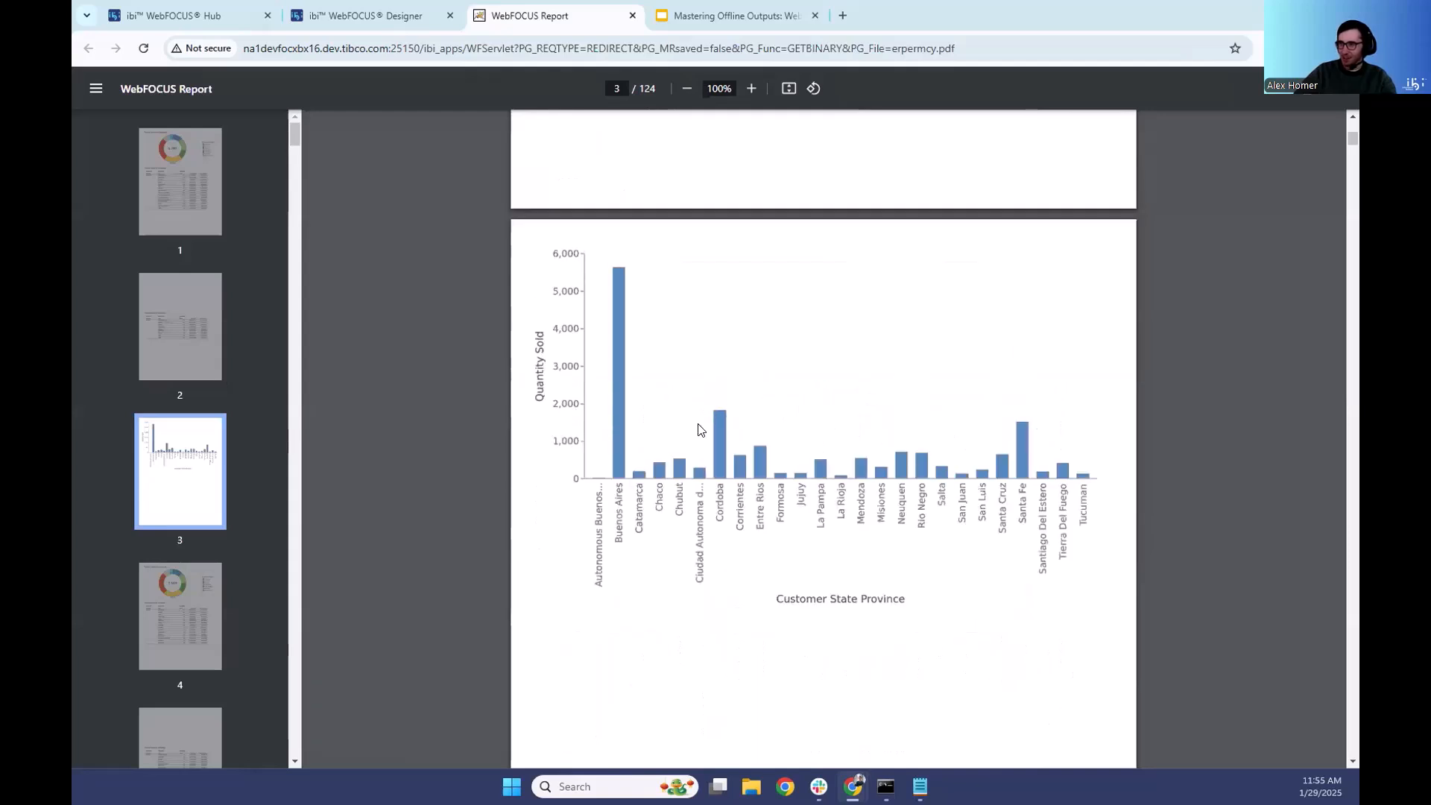
pyautogui.scroll(-10, 789, 415)
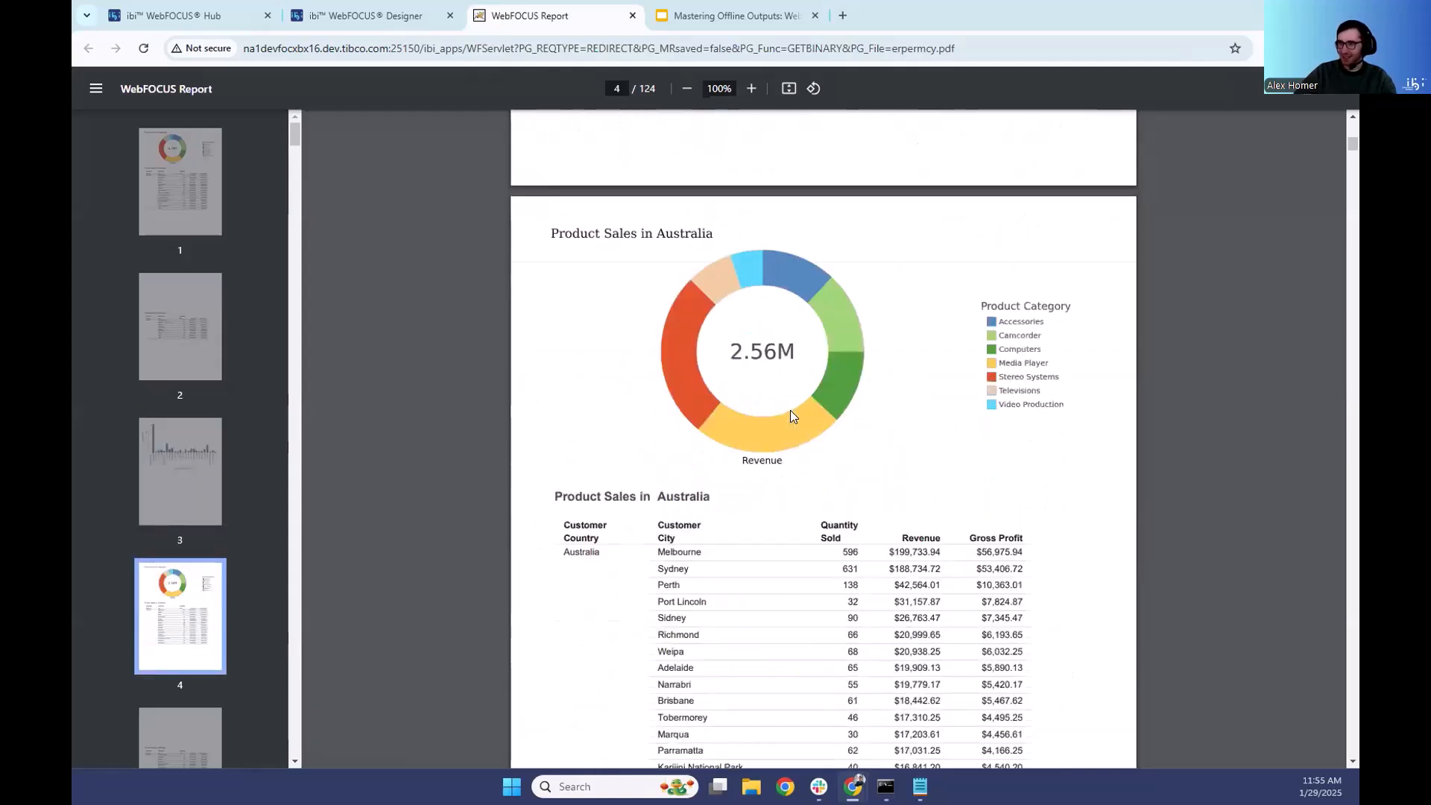
pyautogui.scroll(-5, 805, 365)
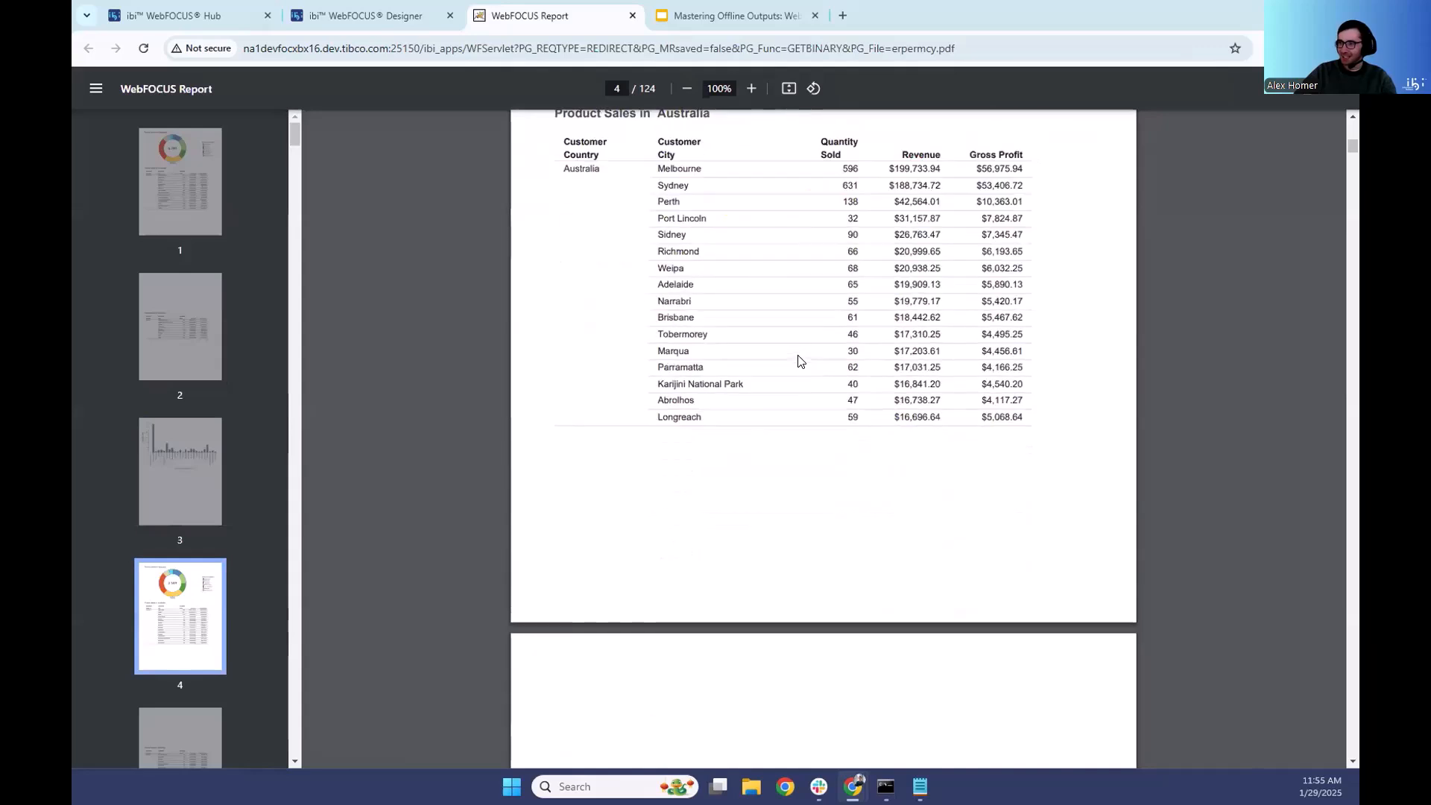
pyautogui.scroll(4, 793, 363)
pyautogui.scroll(-18, 683, 252)
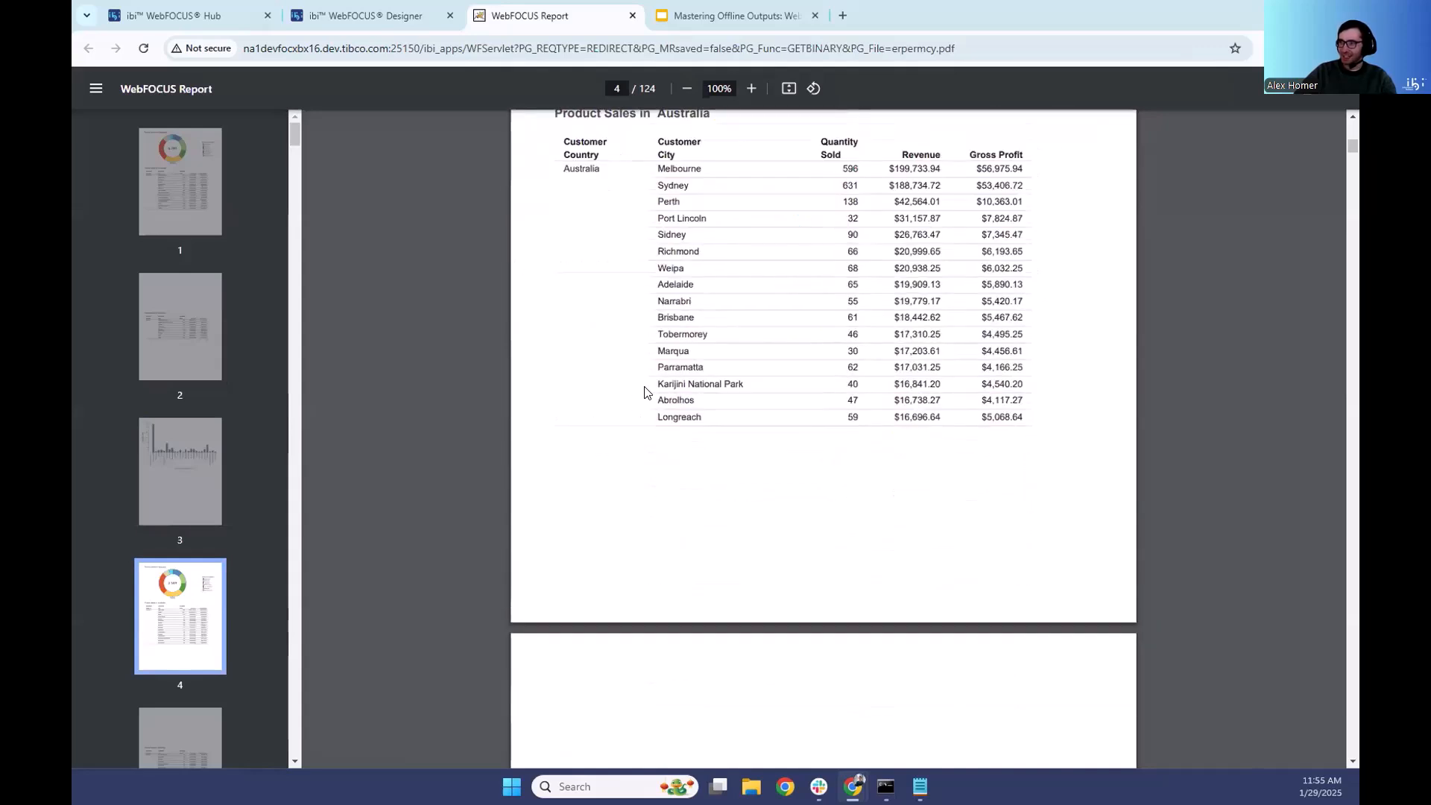
pyautogui.scroll(-2, 768, 393)
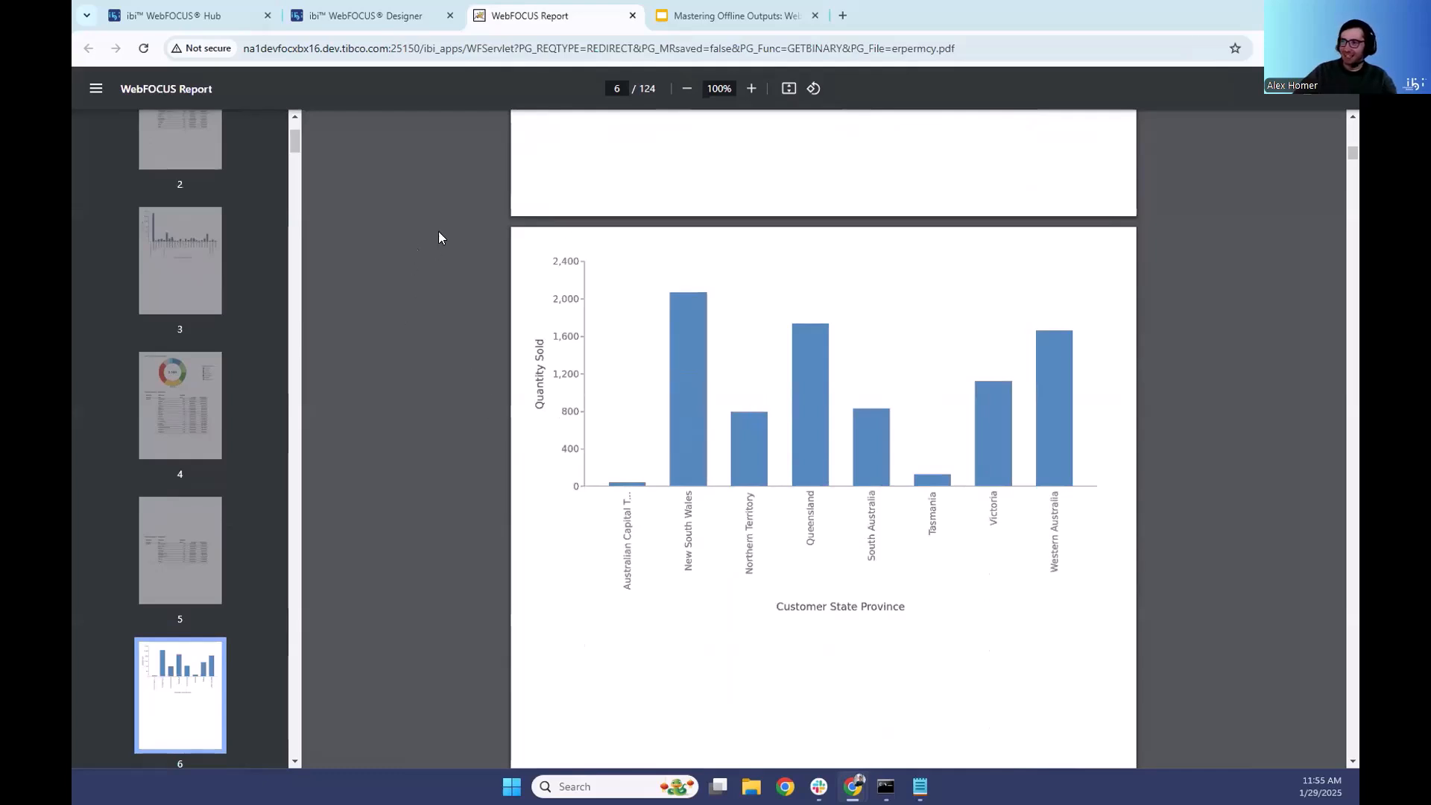
# - Examine the Austria pages of the PDF, including the pie chart and the continuation of the cities report
pyautogui.scroll(-7, 661, 341)
pyautogui.scroll(-5, 665, 345)
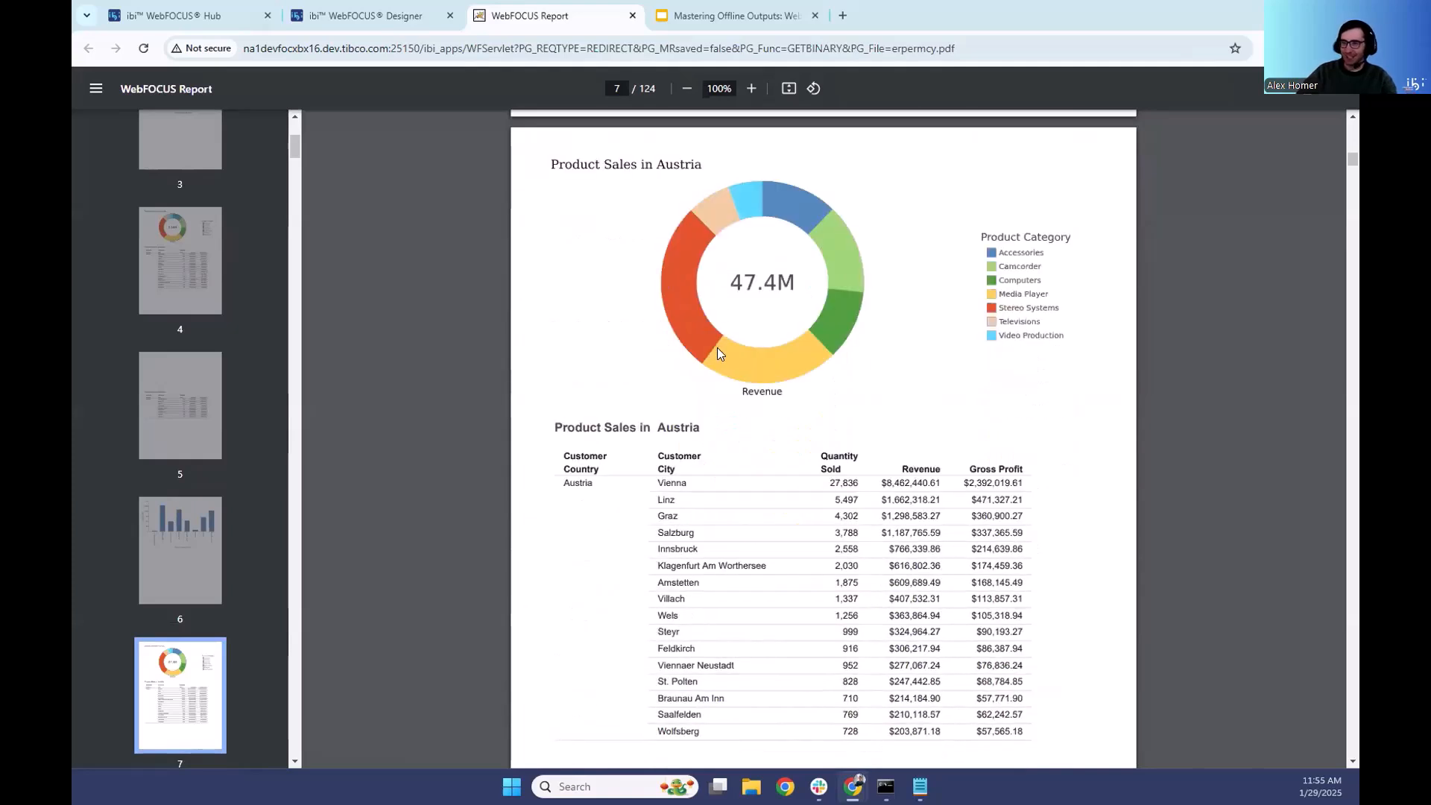
pyautogui.scroll(-2, 768, 448)
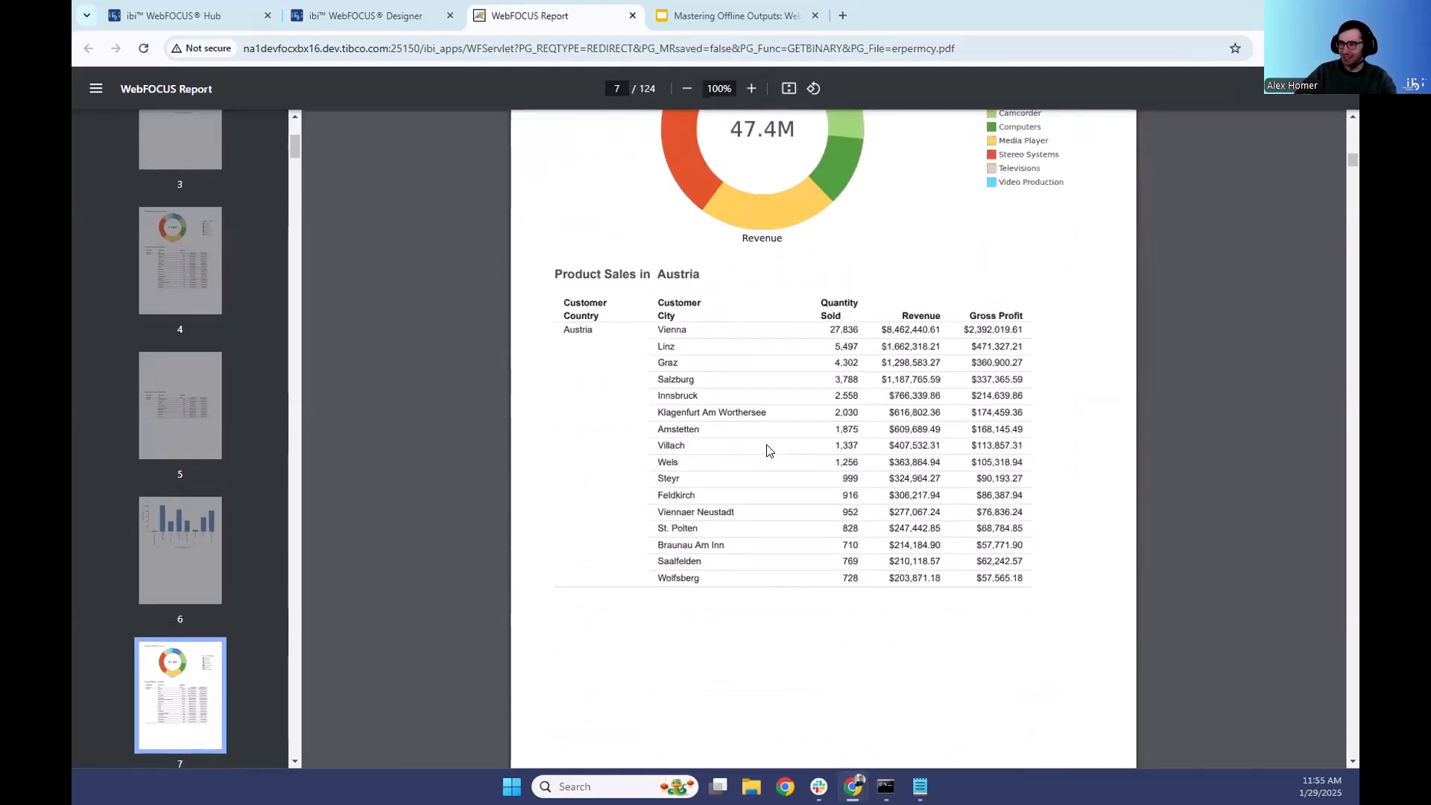
pyautogui.scroll(-4, 769, 450)
pyautogui.scroll(-5, 768, 449)
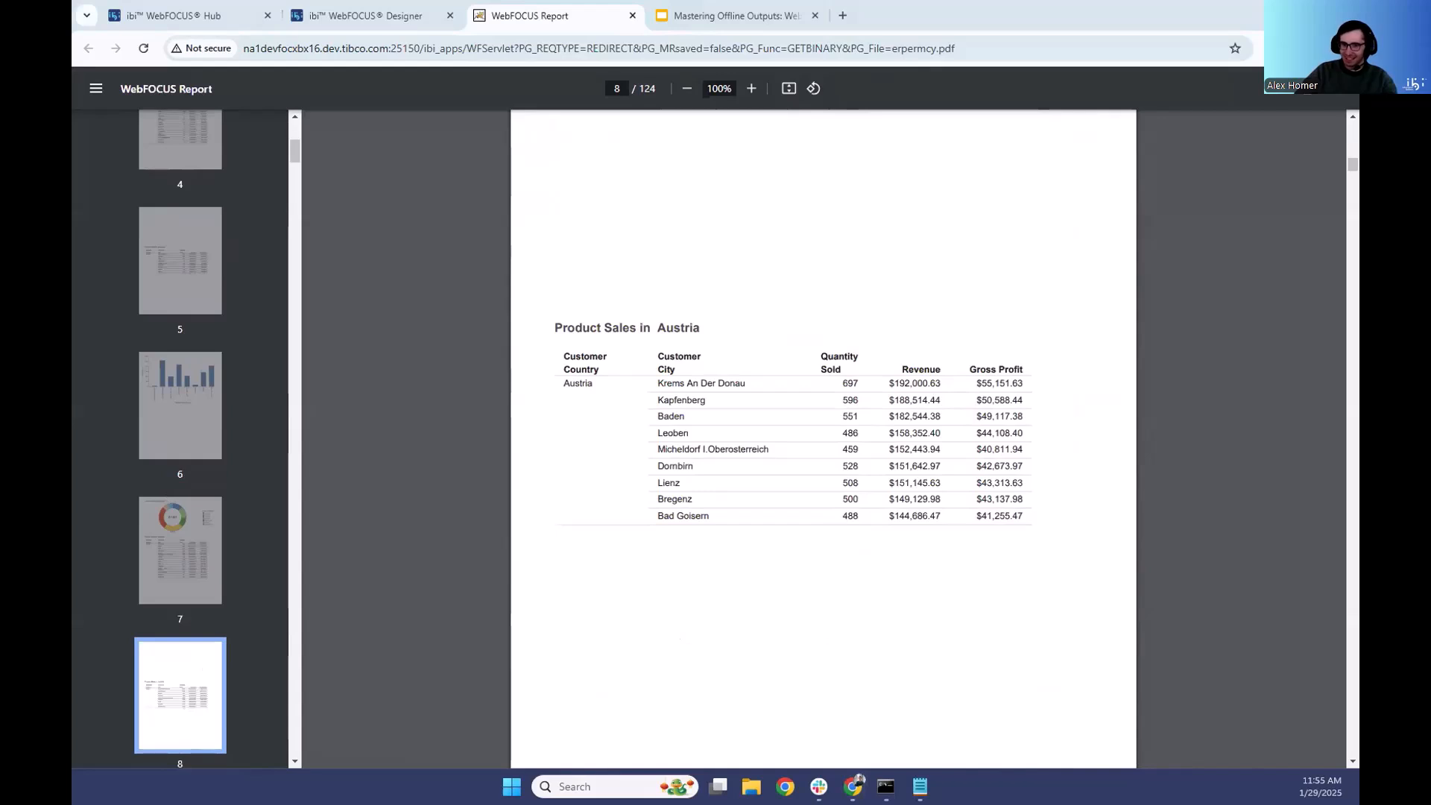
# - Check the demo outline in the Notepad notes and return to the Document Content items in the WebFOCUS Hub
pyautogui.hotkey('alt', 'Tab')
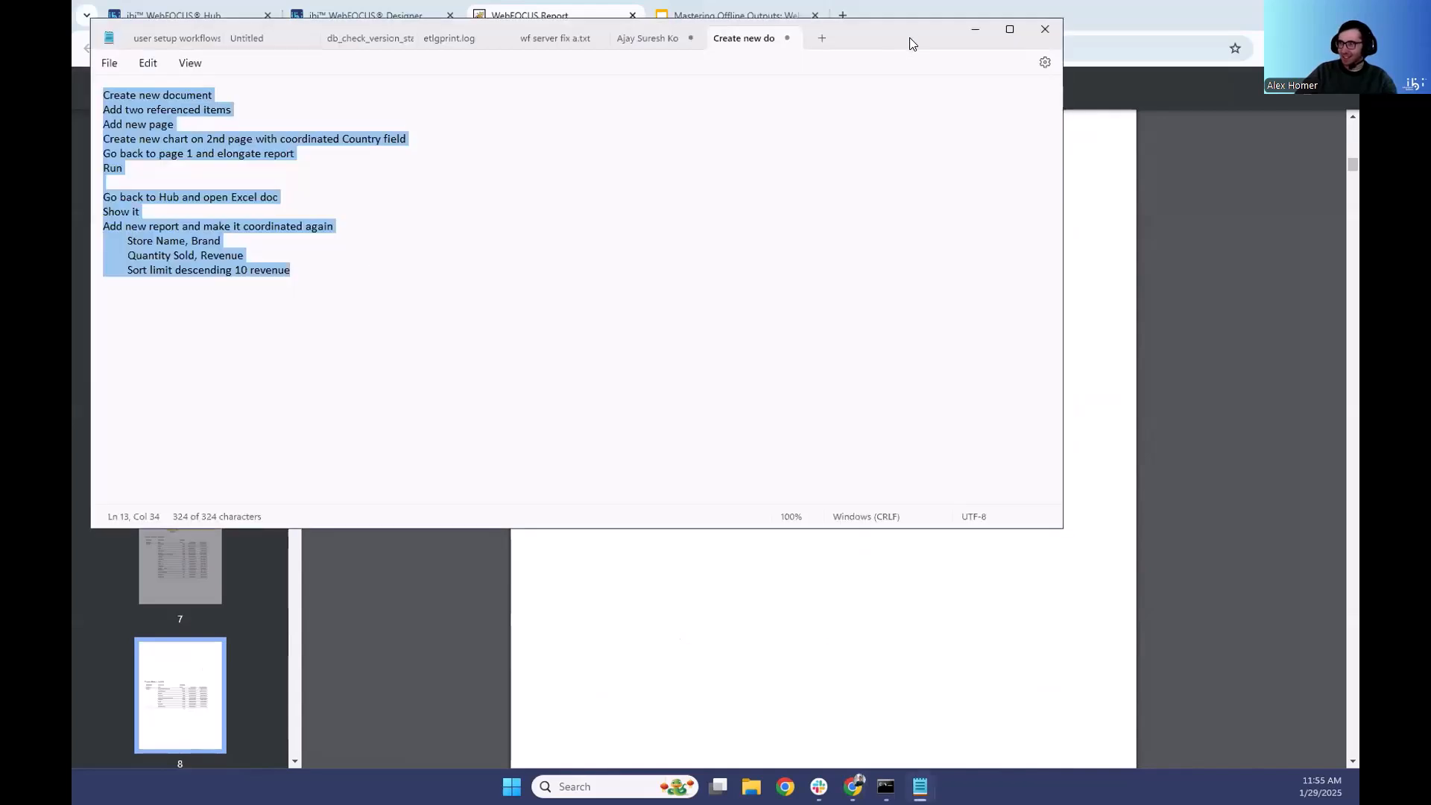
pyautogui.moveTo(931, 42); pyautogui.dragTo(72, 52)
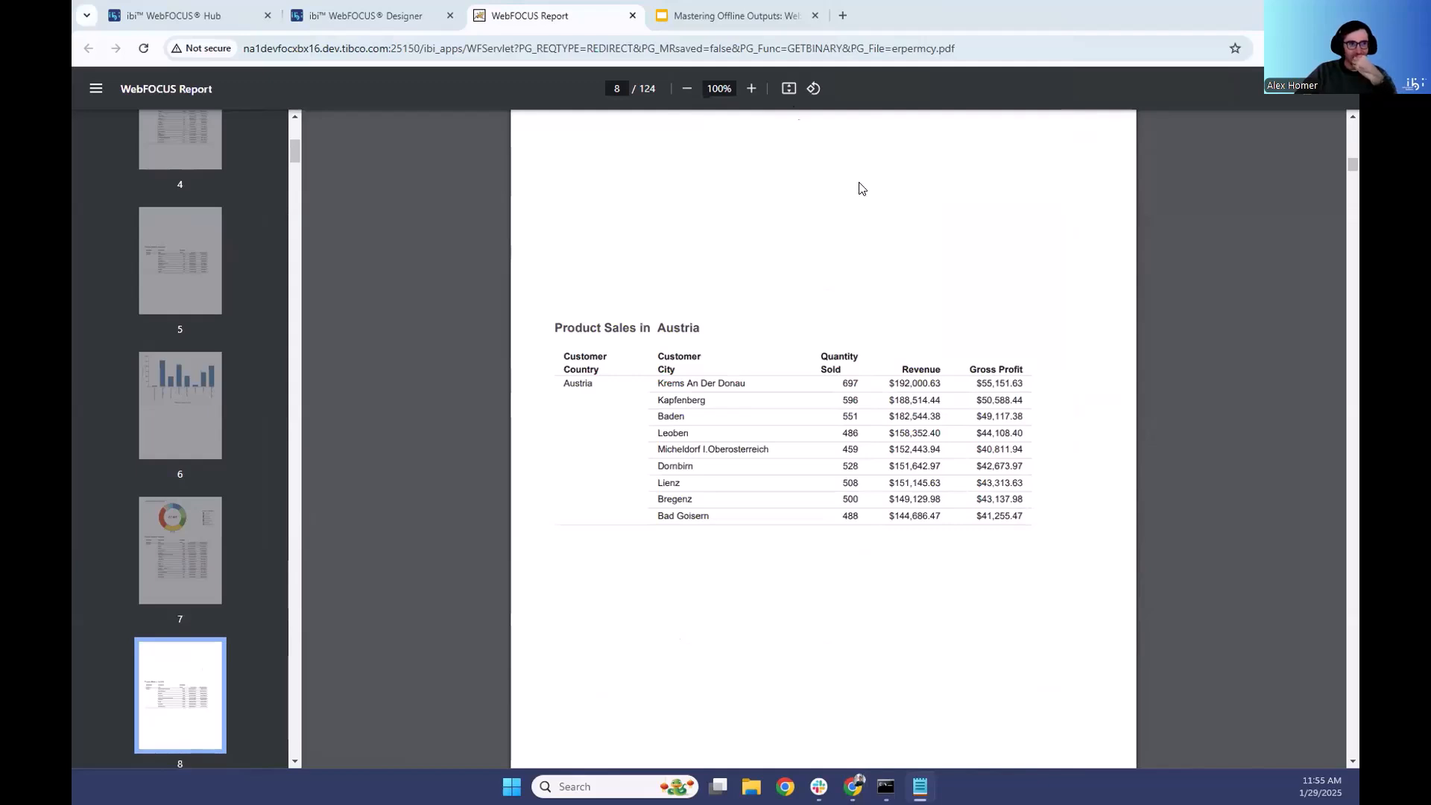
pyautogui.click(358, 15)
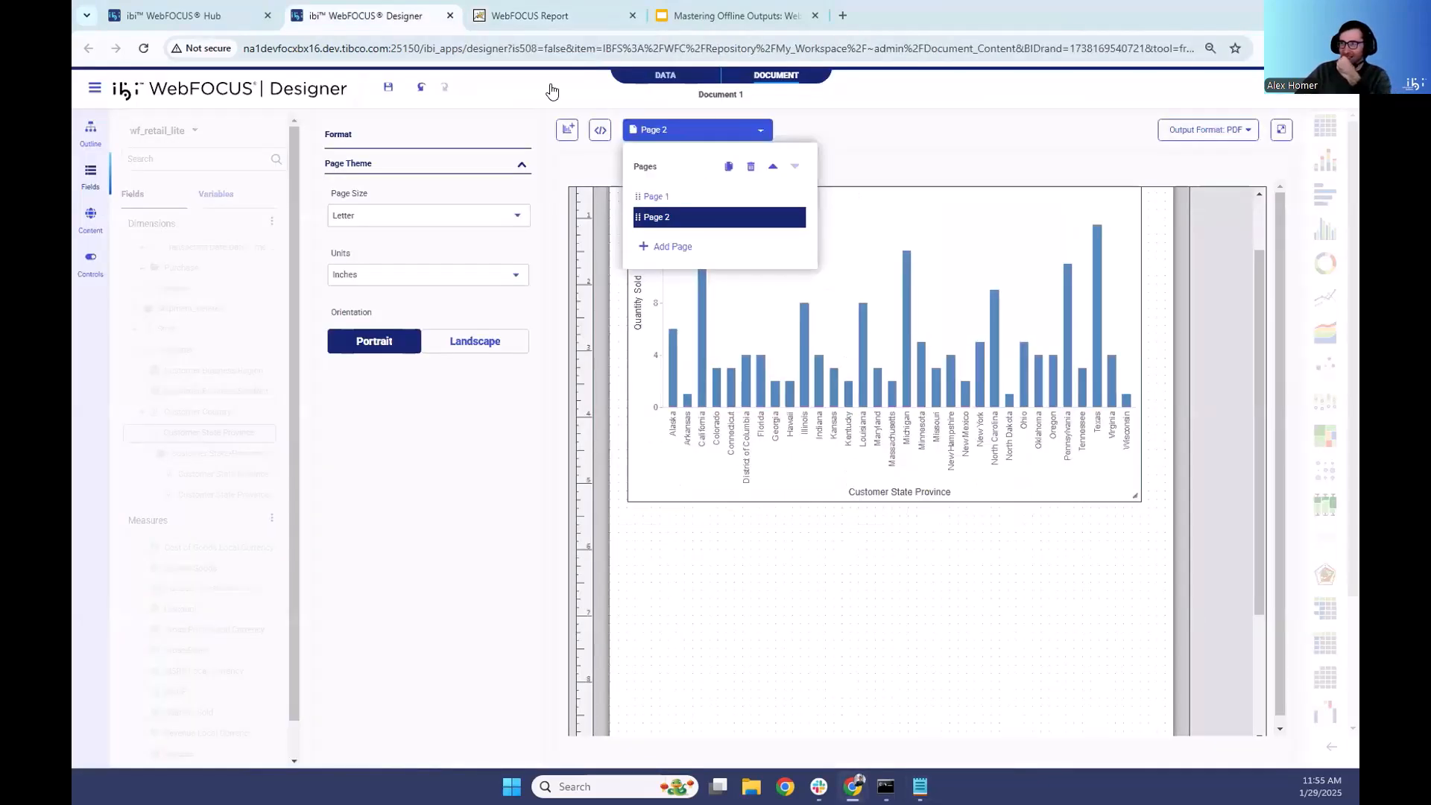
pyautogui.click(1002, 136)
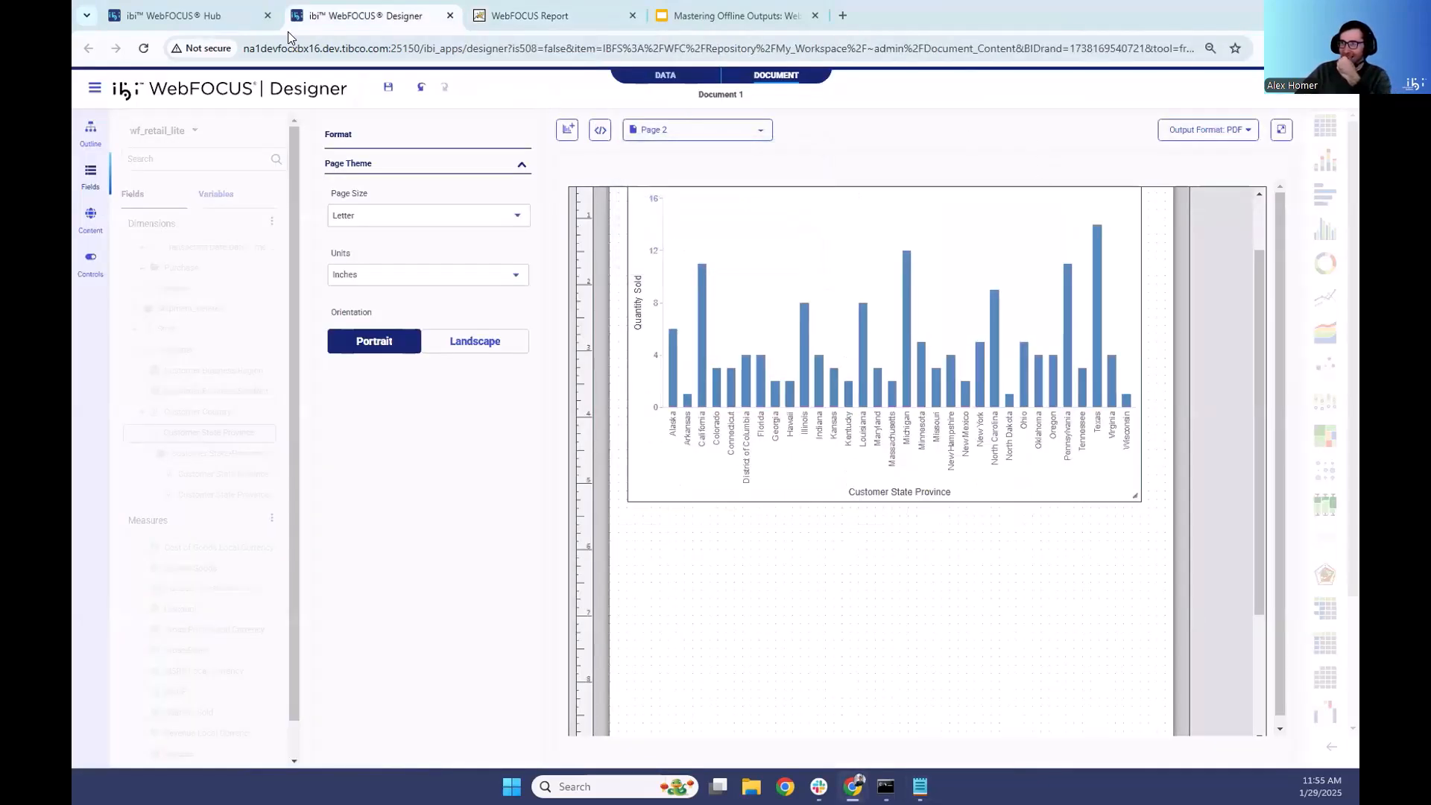
pyautogui.click(173, 19)
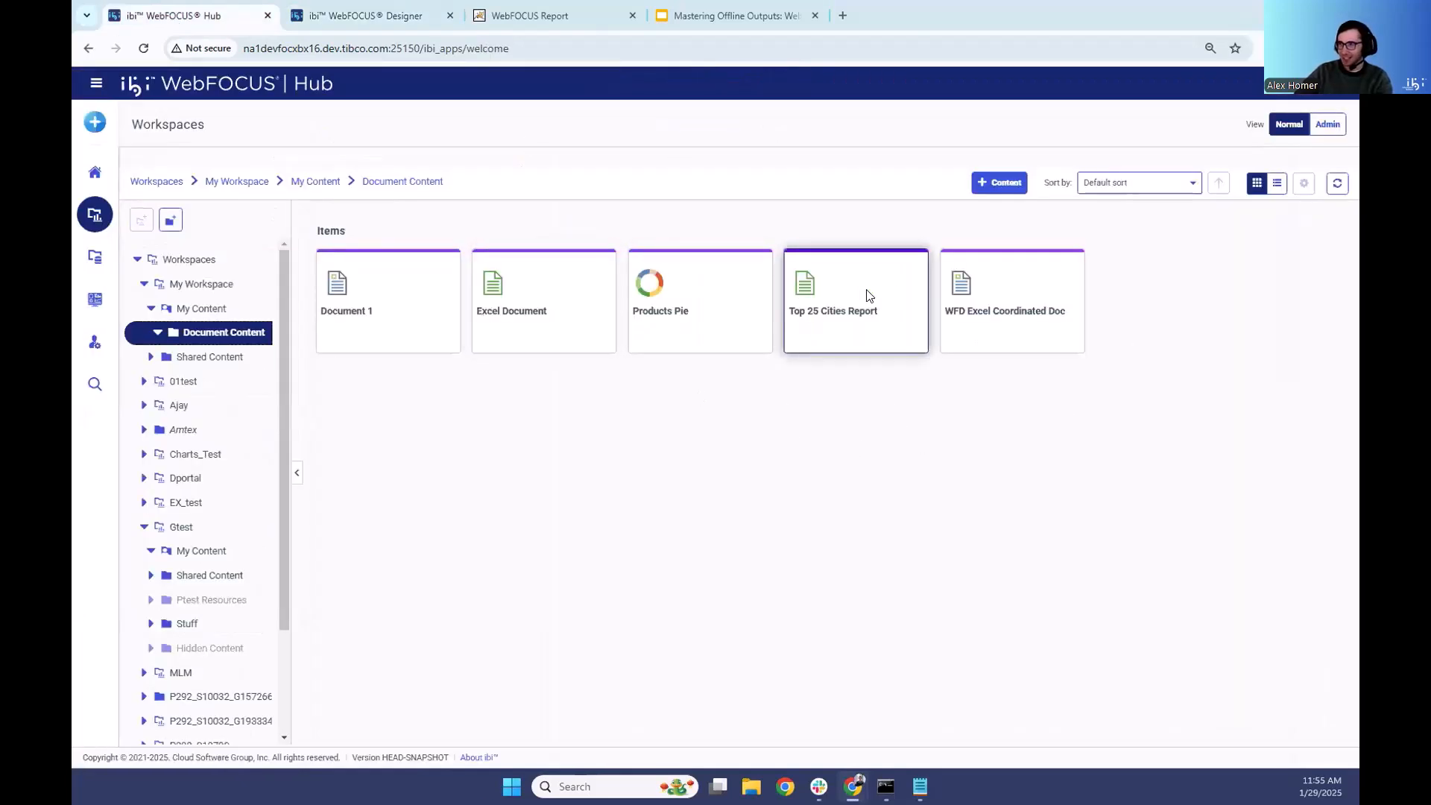
# - Try to open WFD Excel Coordinated Doc for editing in Designer, and reload the Hub page
pyautogui.rightClick(999, 322)
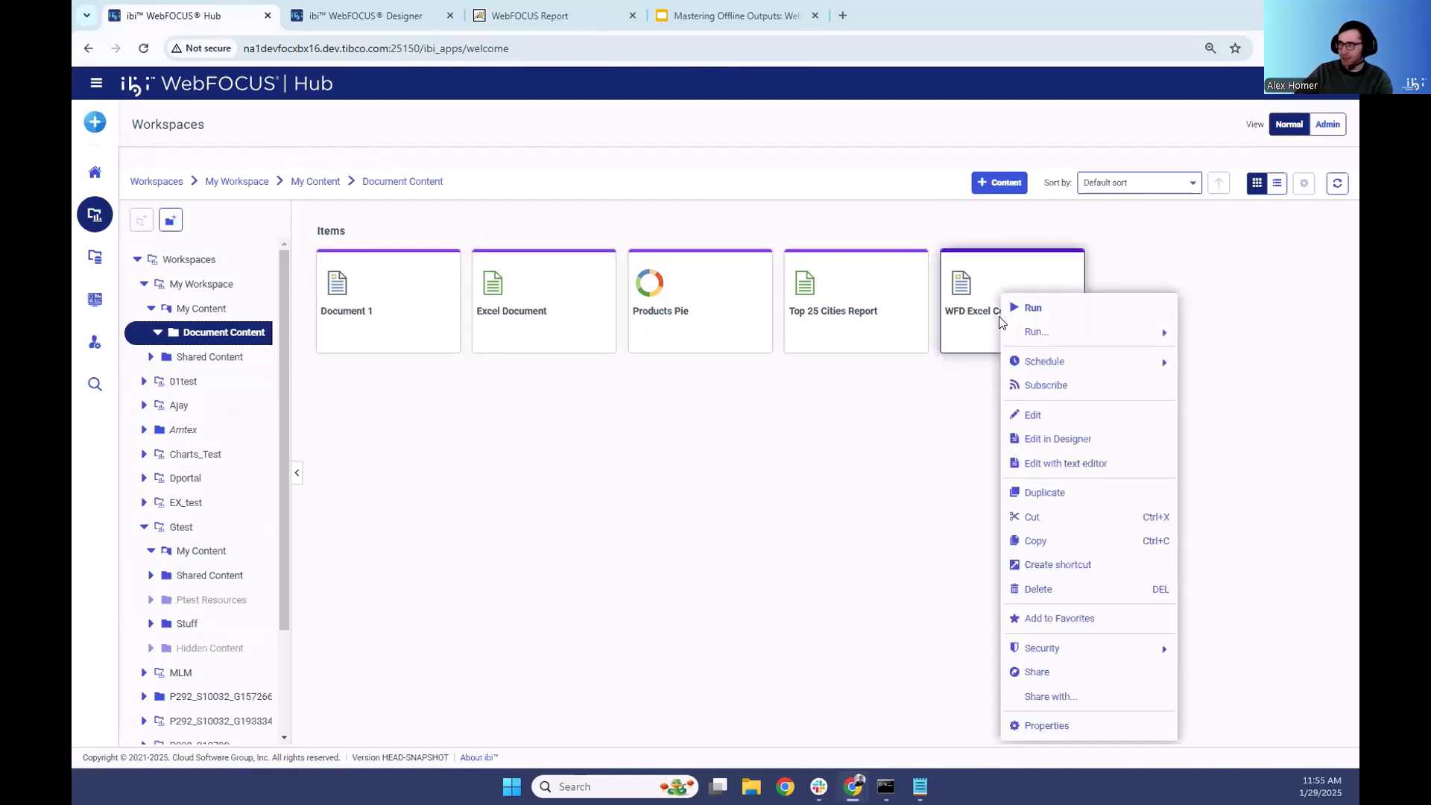
pyautogui.click(1067, 438)
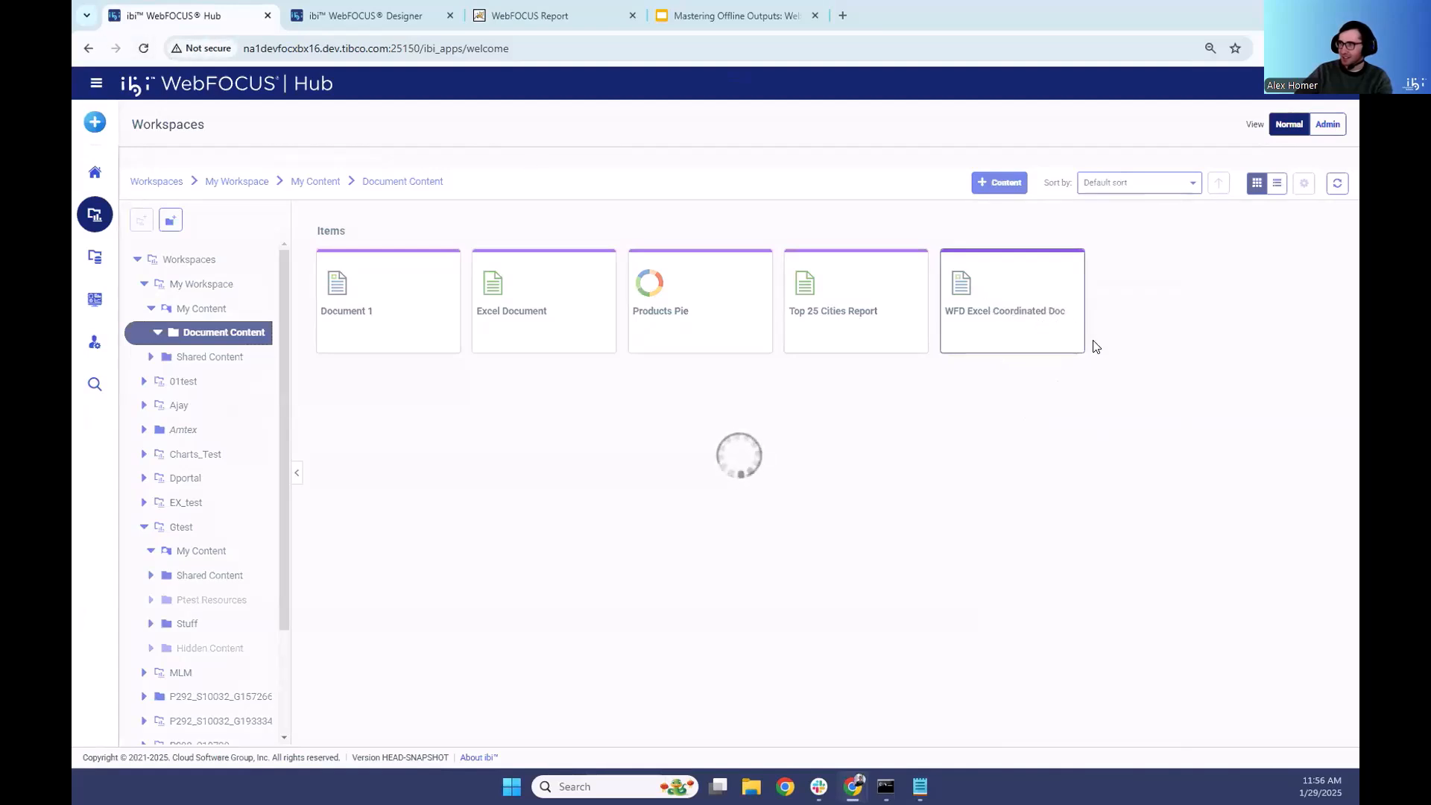
pyautogui.click(144, 48)
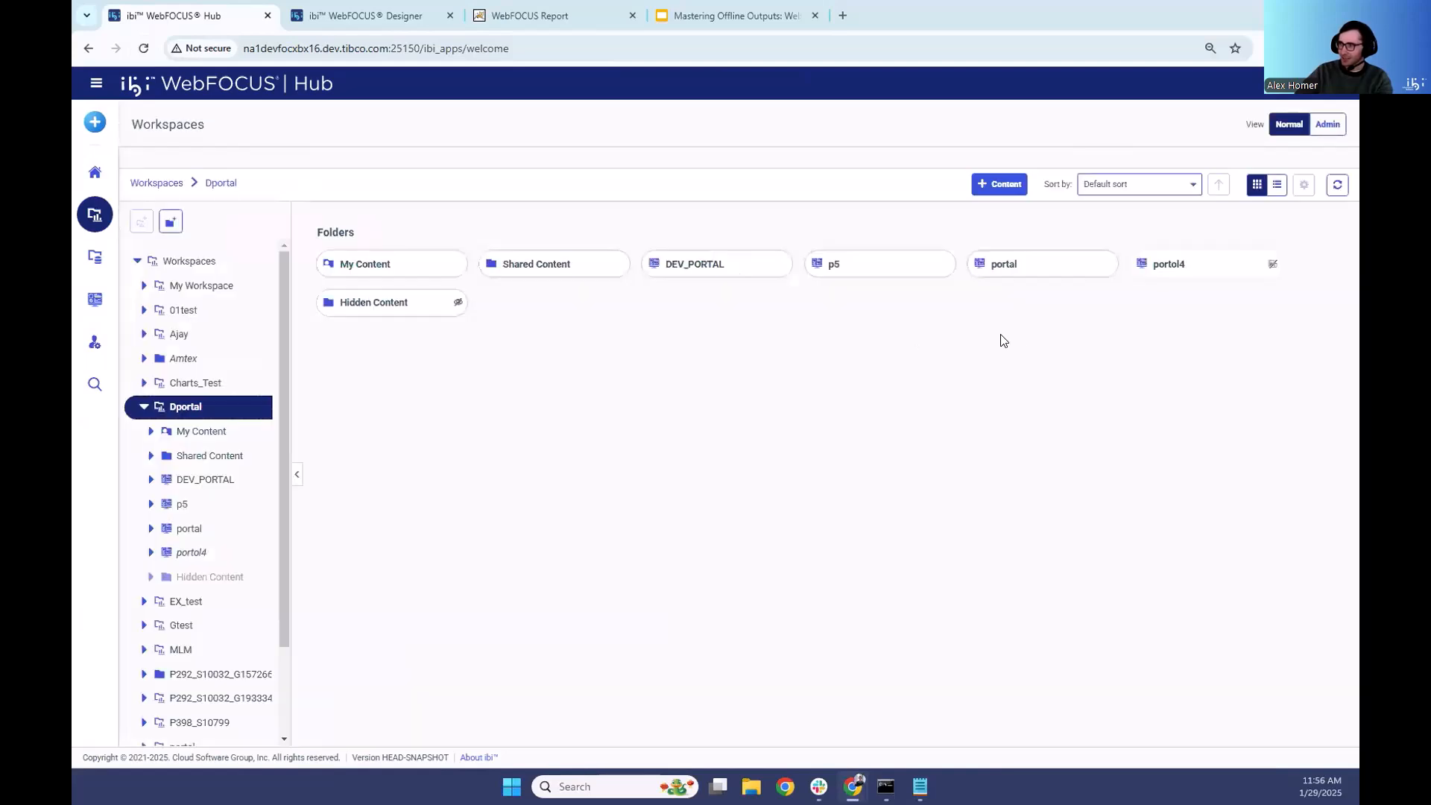
# - Compose a new document and browse its available content to My Workspace, My Content, Document Content
pyautogui.click(94, 121)
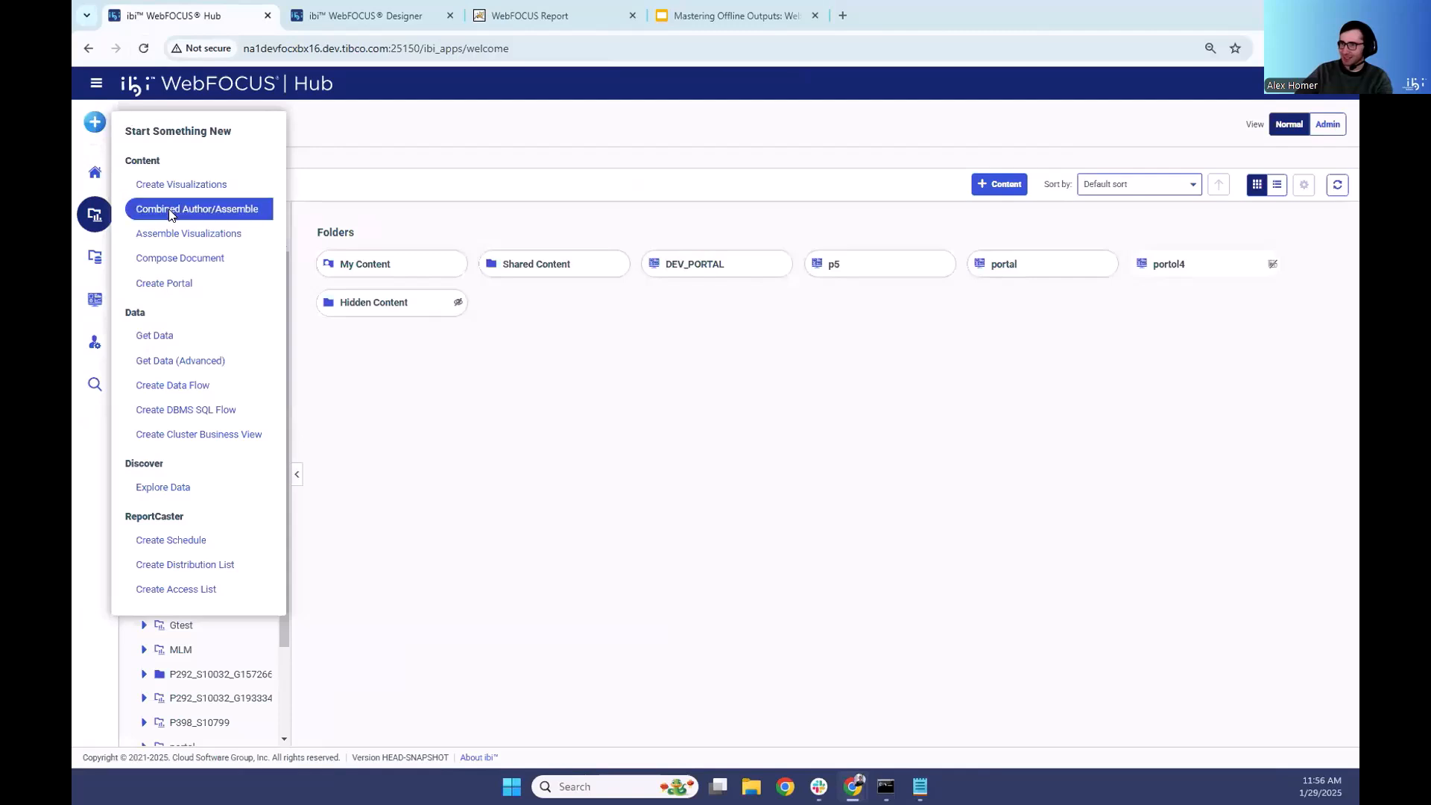
pyautogui.click(190, 258)
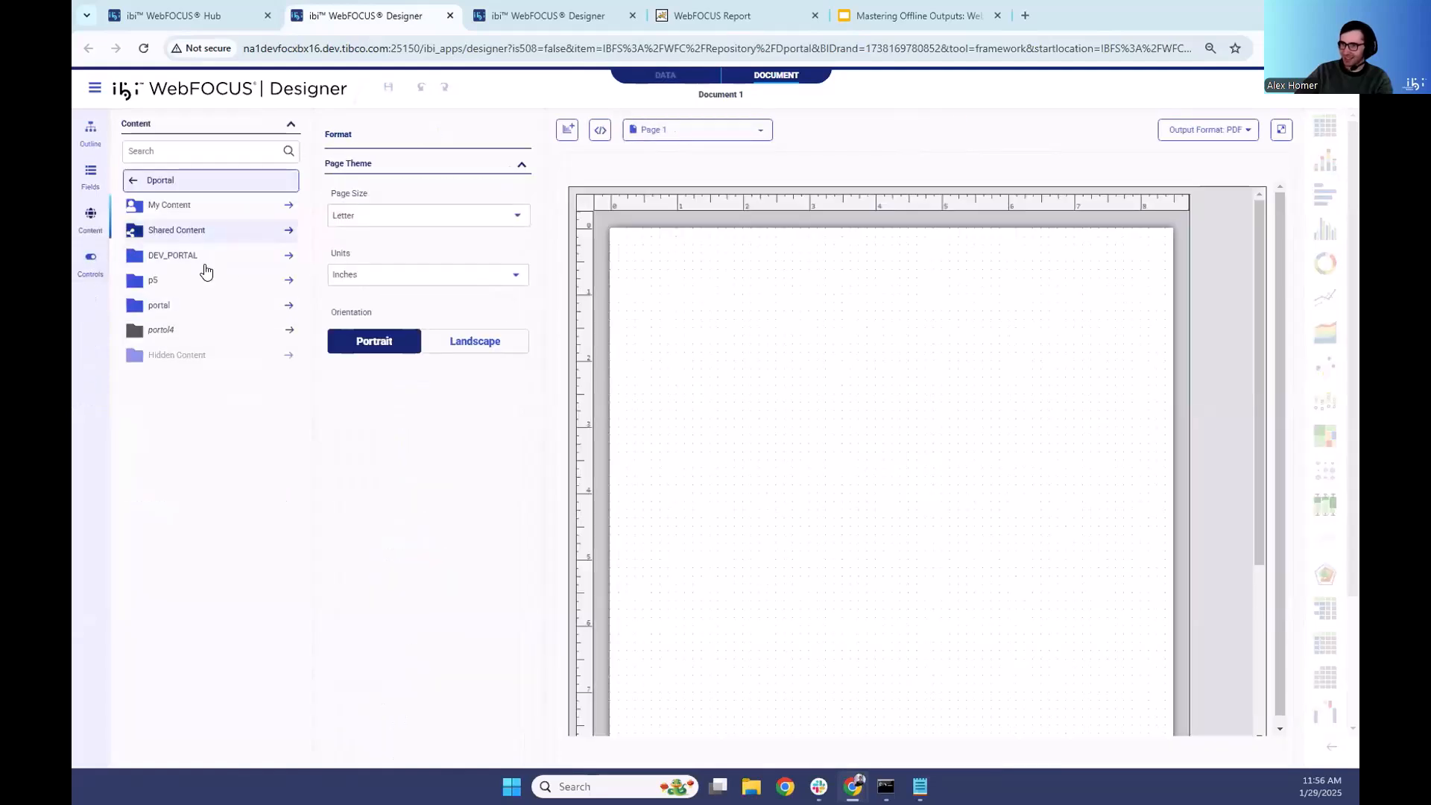
pyautogui.click(193, 186)
pyautogui.click(171, 202)
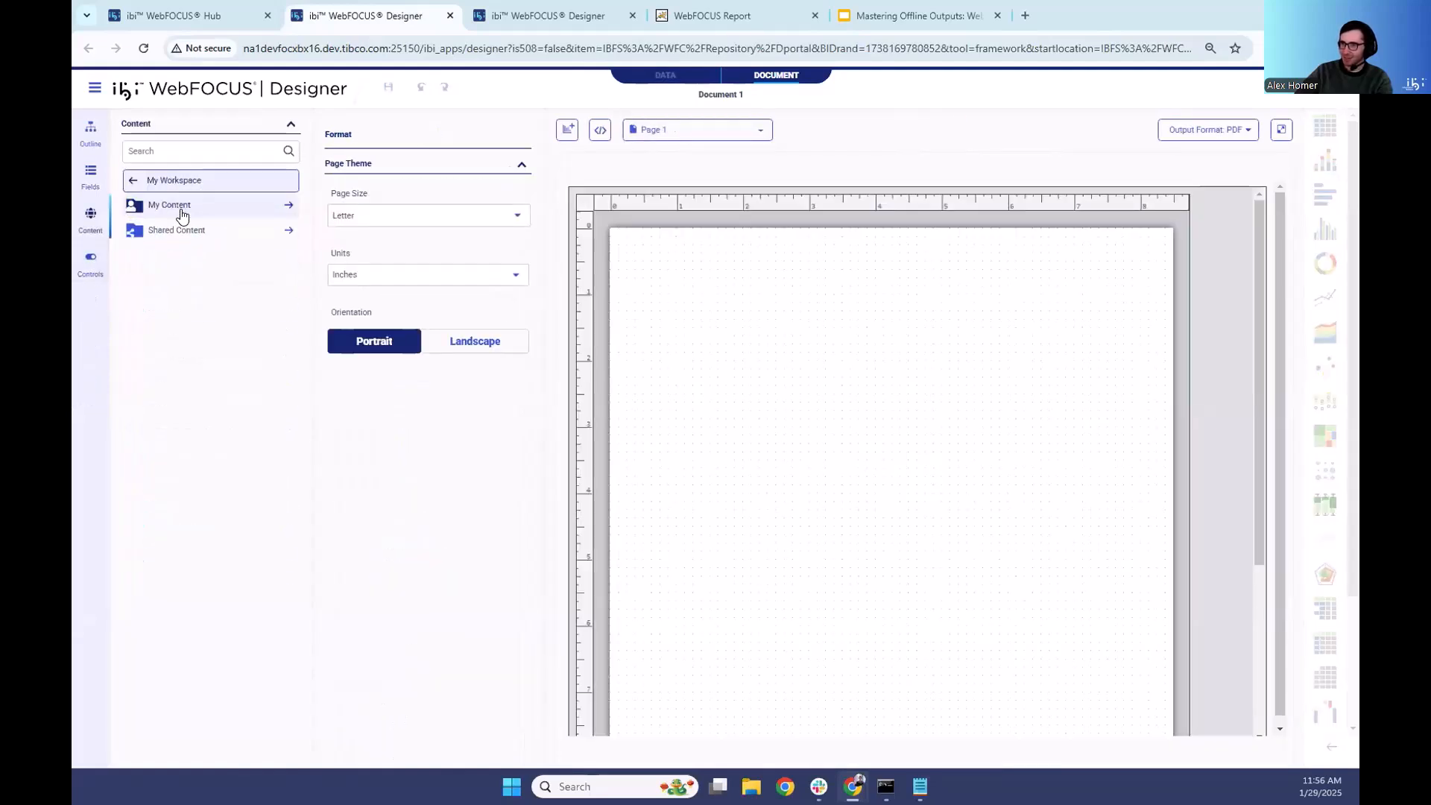
pyautogui.click(166, 208)
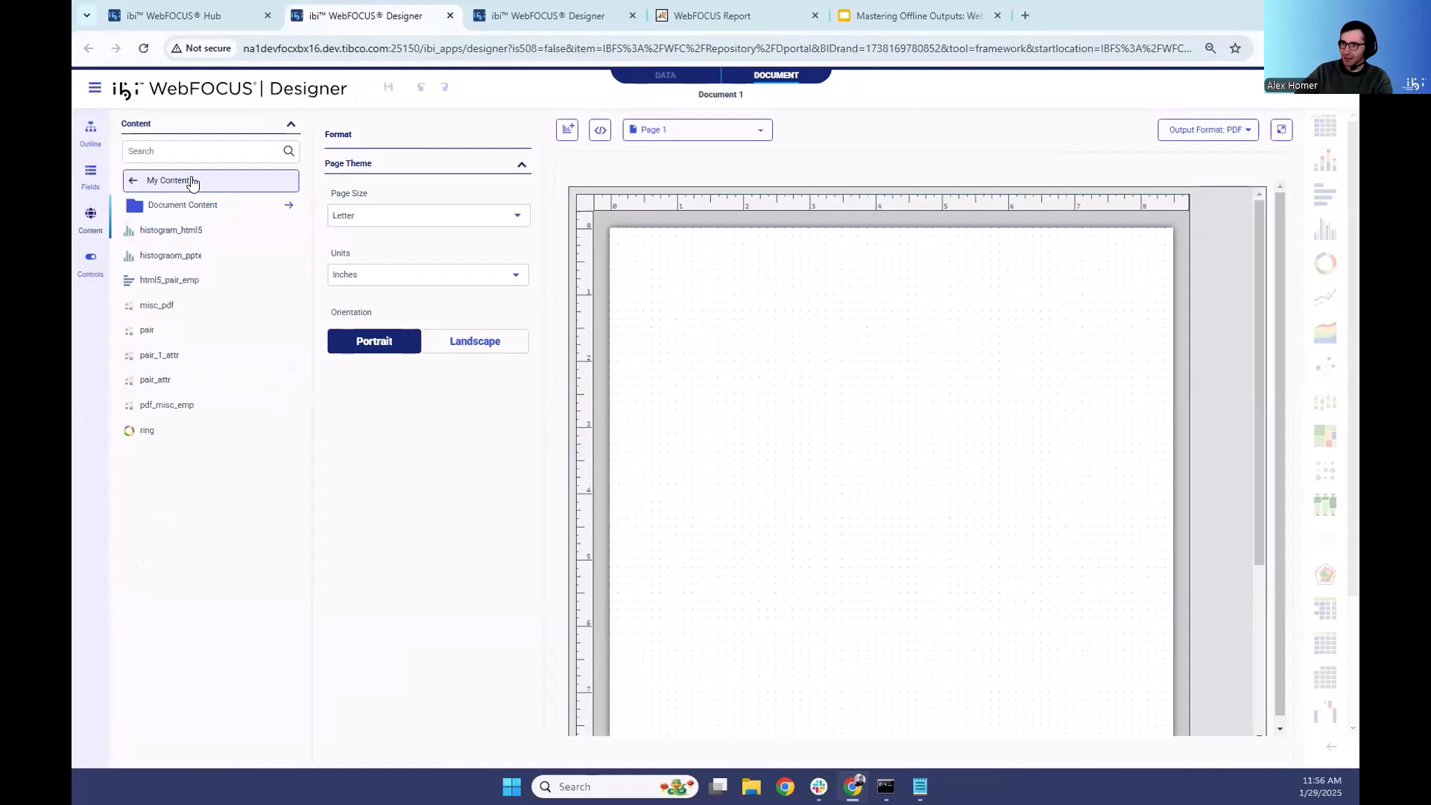
pyautogui.click(179, 205)
# - Place Products Pie near the top of page 1, shrink its frame, and add Top 25 Cities Report beneath it
pyautogui.moveTo(169, 199); pyautogui.dragTo(642, 264)
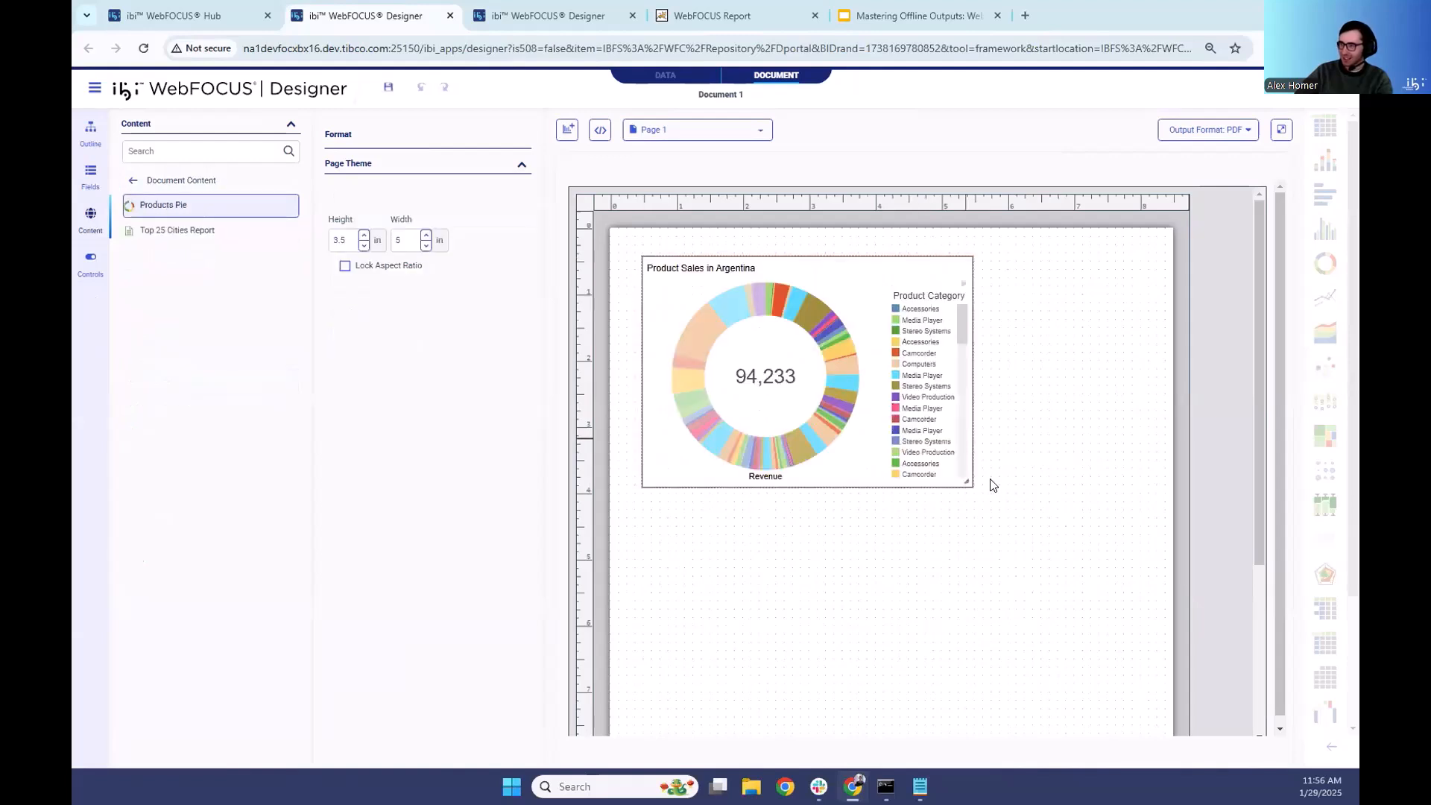
pyautogui.moveTo(967, 483); pyautogui.dragTo(950, 433)
pyautogui.moveTo(159, 232); pyautogui.dragTo(642, 450)
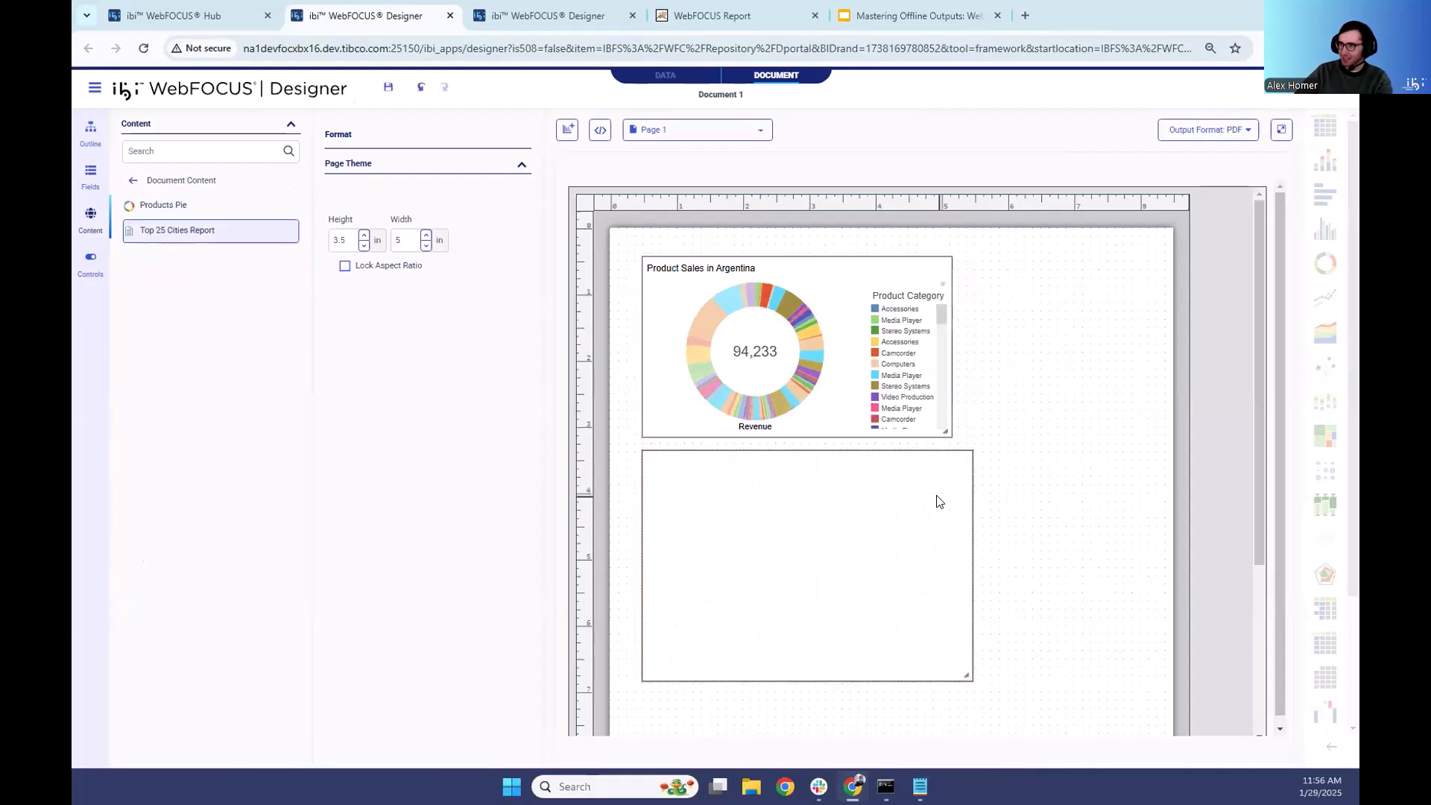
pyautogui.scroll(-3, 936, 499)
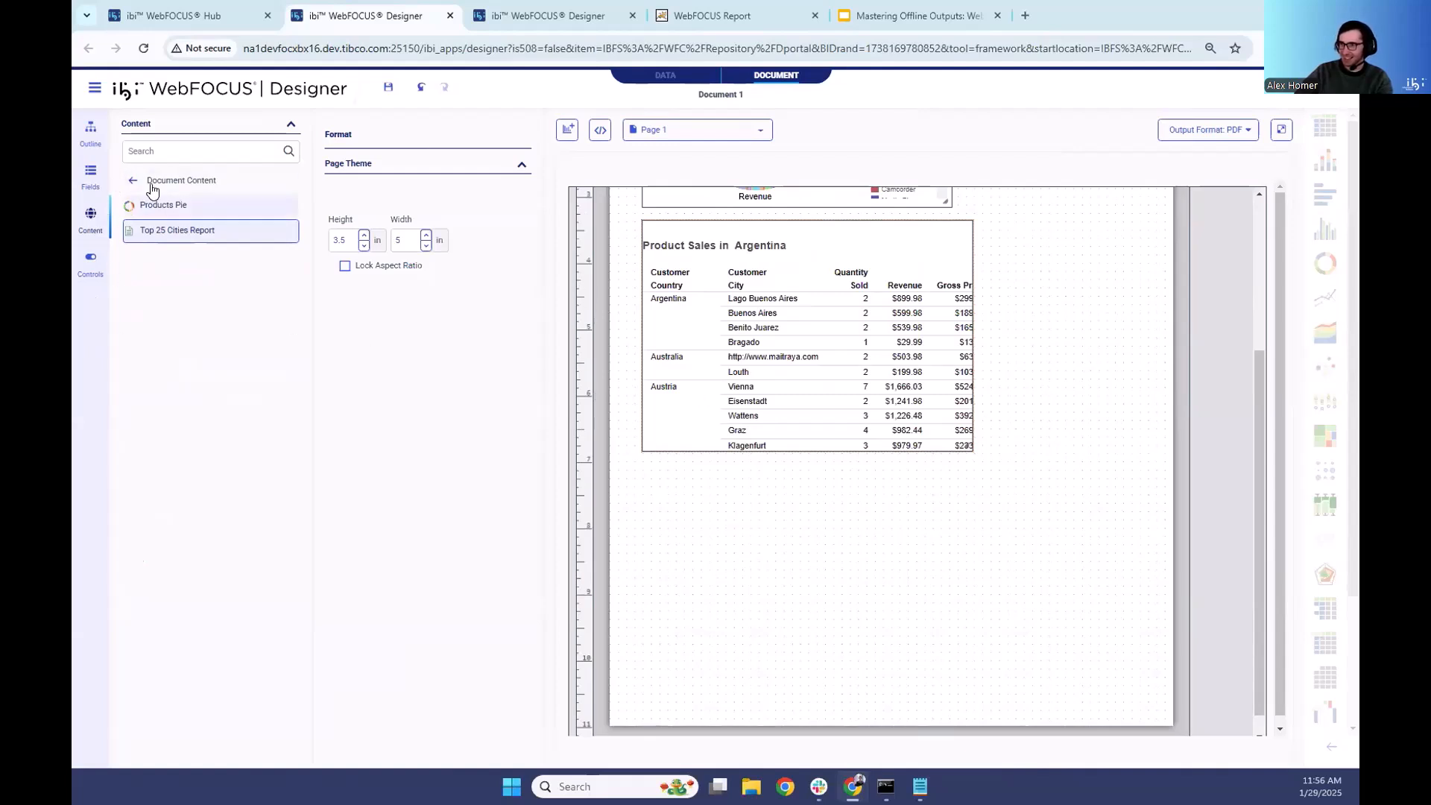
# - Add a new component below the cities report, using wf_retail_lite from wfretail82 in the Gtest workspace as data source
pyautogui.click(572, 134)
pyautogui.click(973, 598)
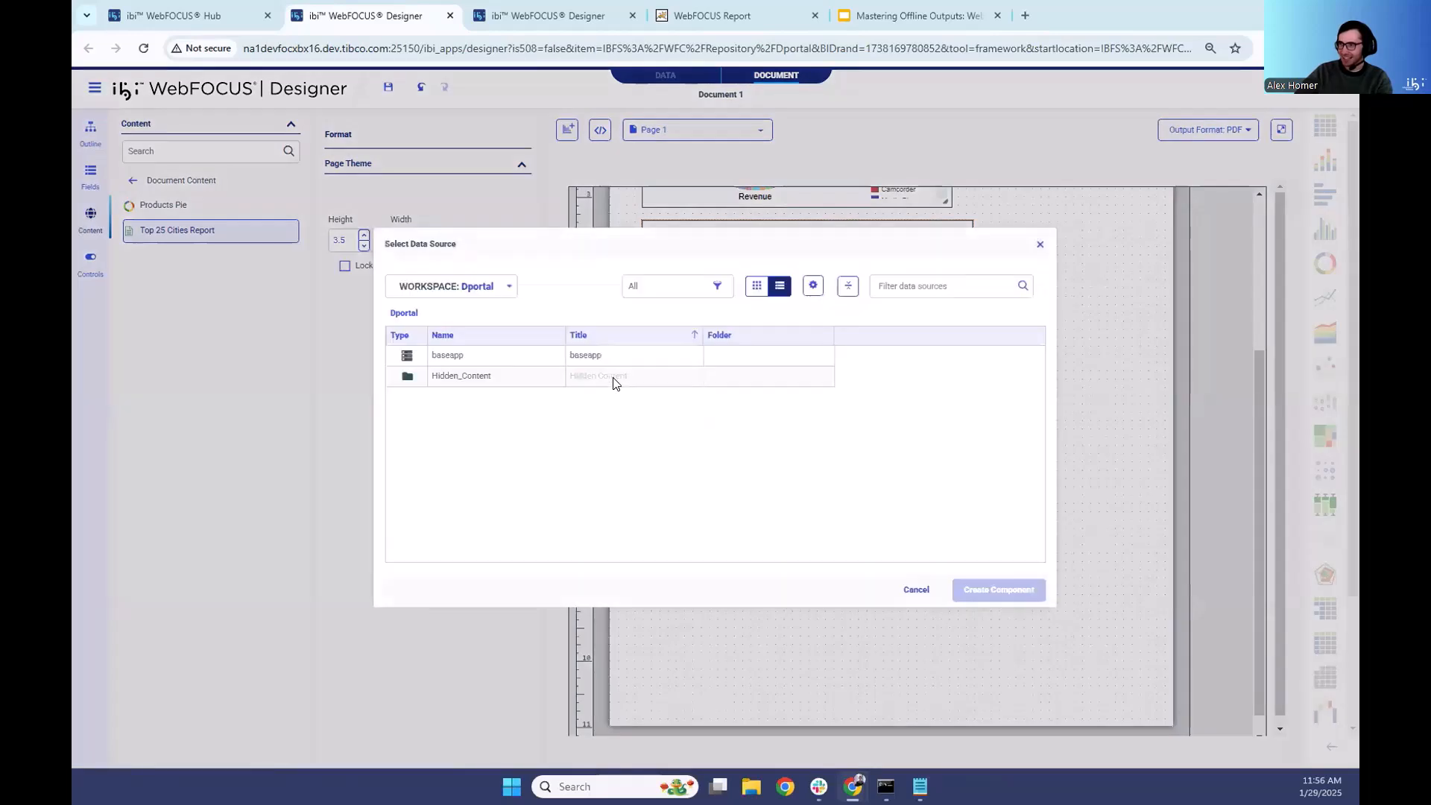
pyautogui.click(490, 291)
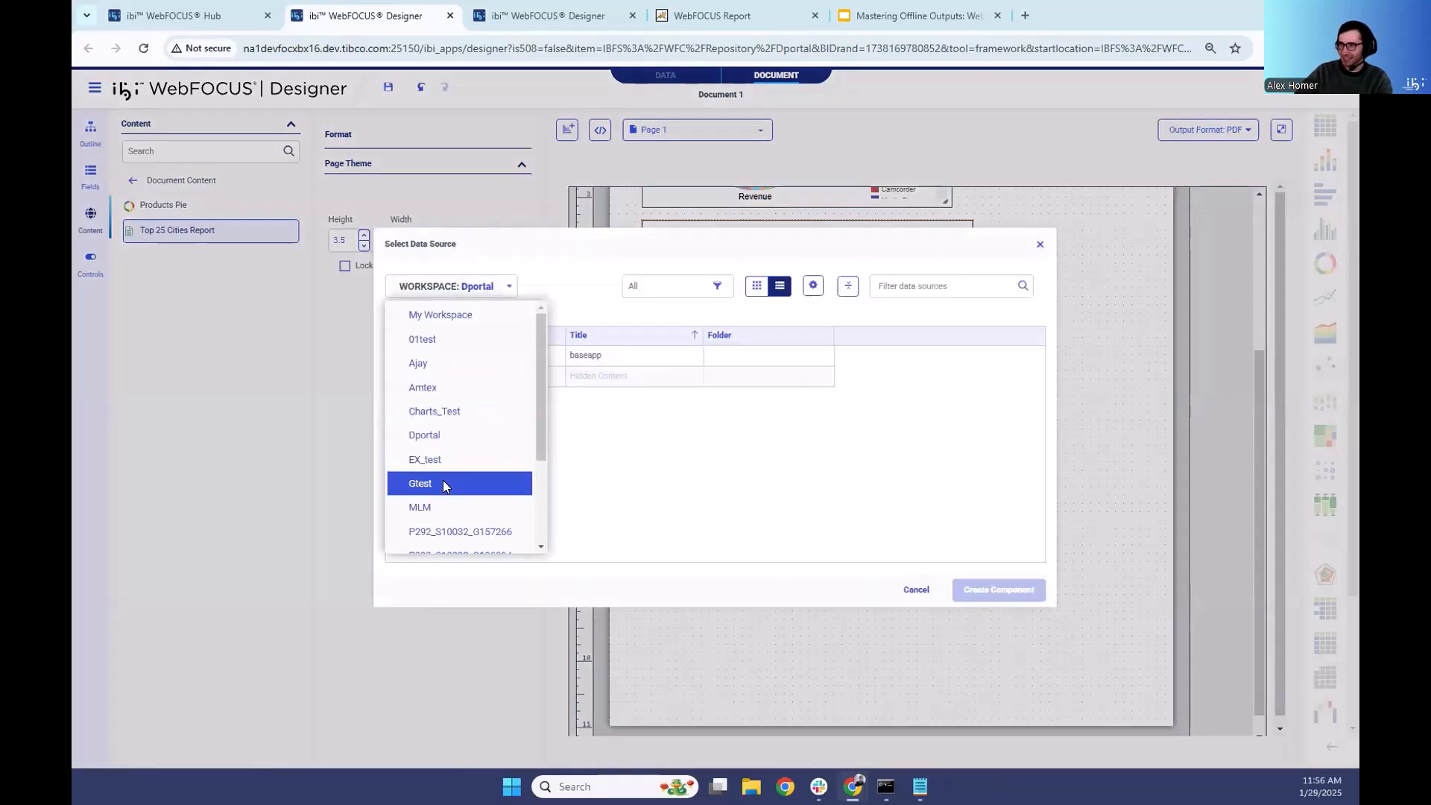
pyautogui.click(443, 480)
pyautogui.scroll(-5, 559, 472)
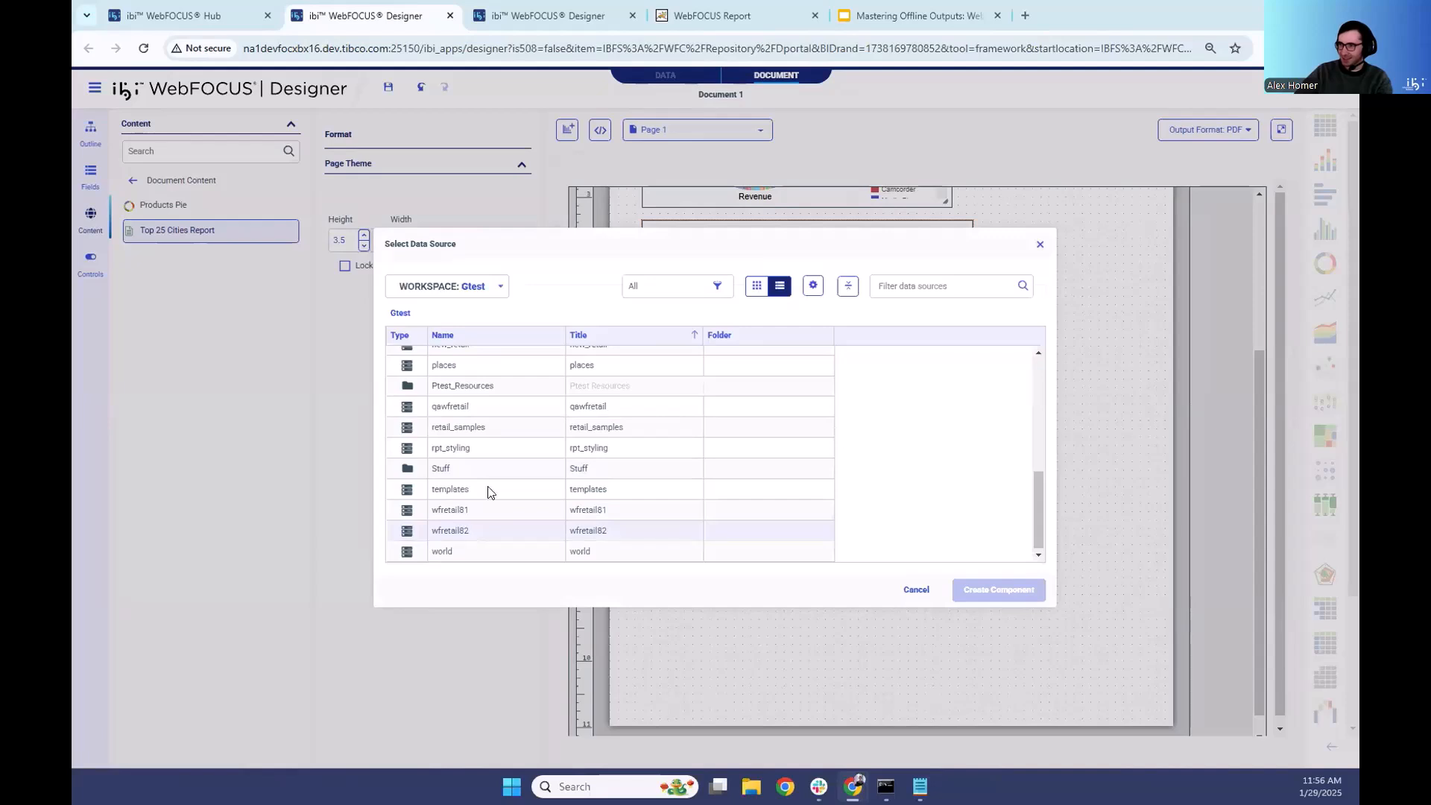
pyautogui.doubleClick(471, 530)
pyautogui.click(488, 498)
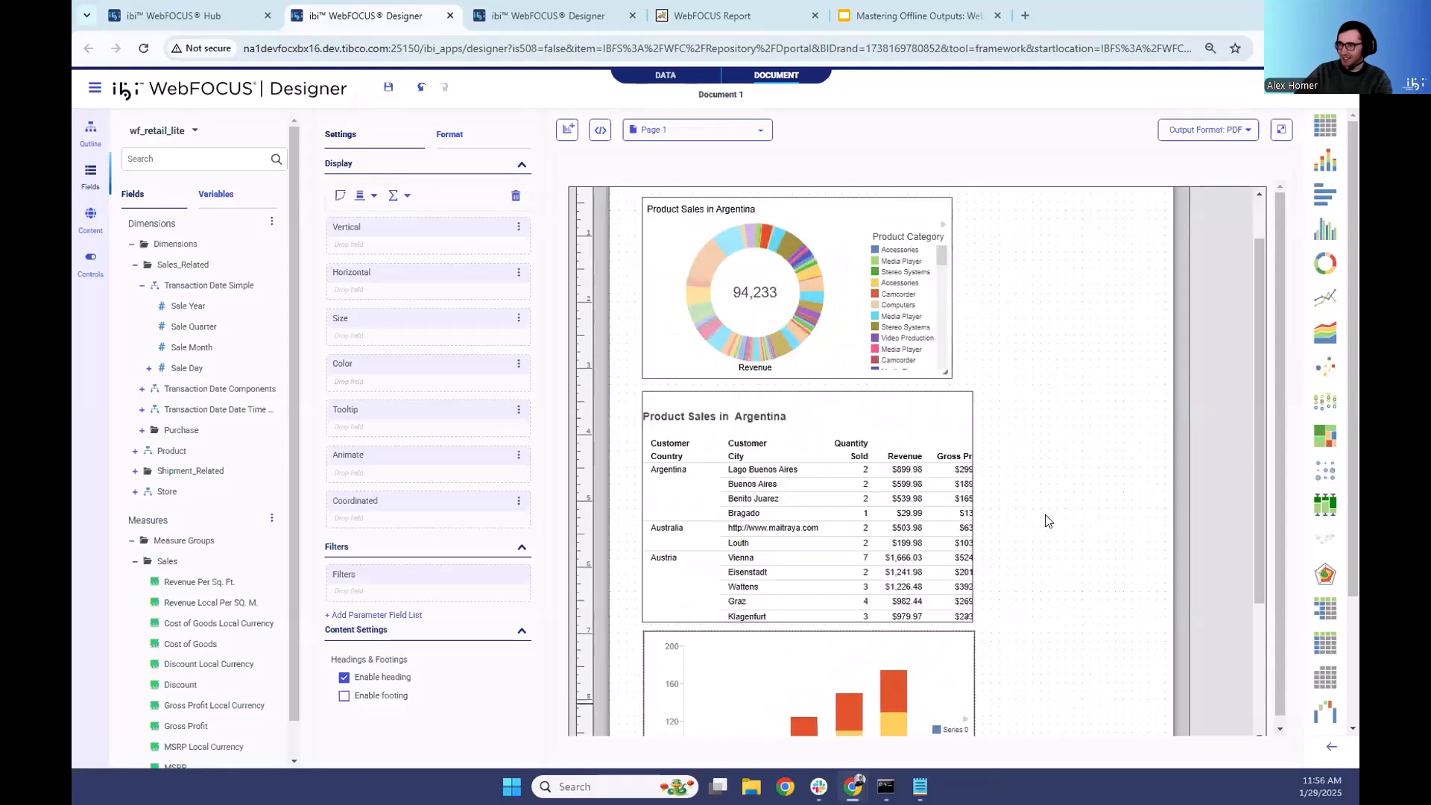
# - Convert the new chart to a report and coordinate it by Customer Country from the Customer dimension
pyautogui.scroll(-2, 1047, 519)
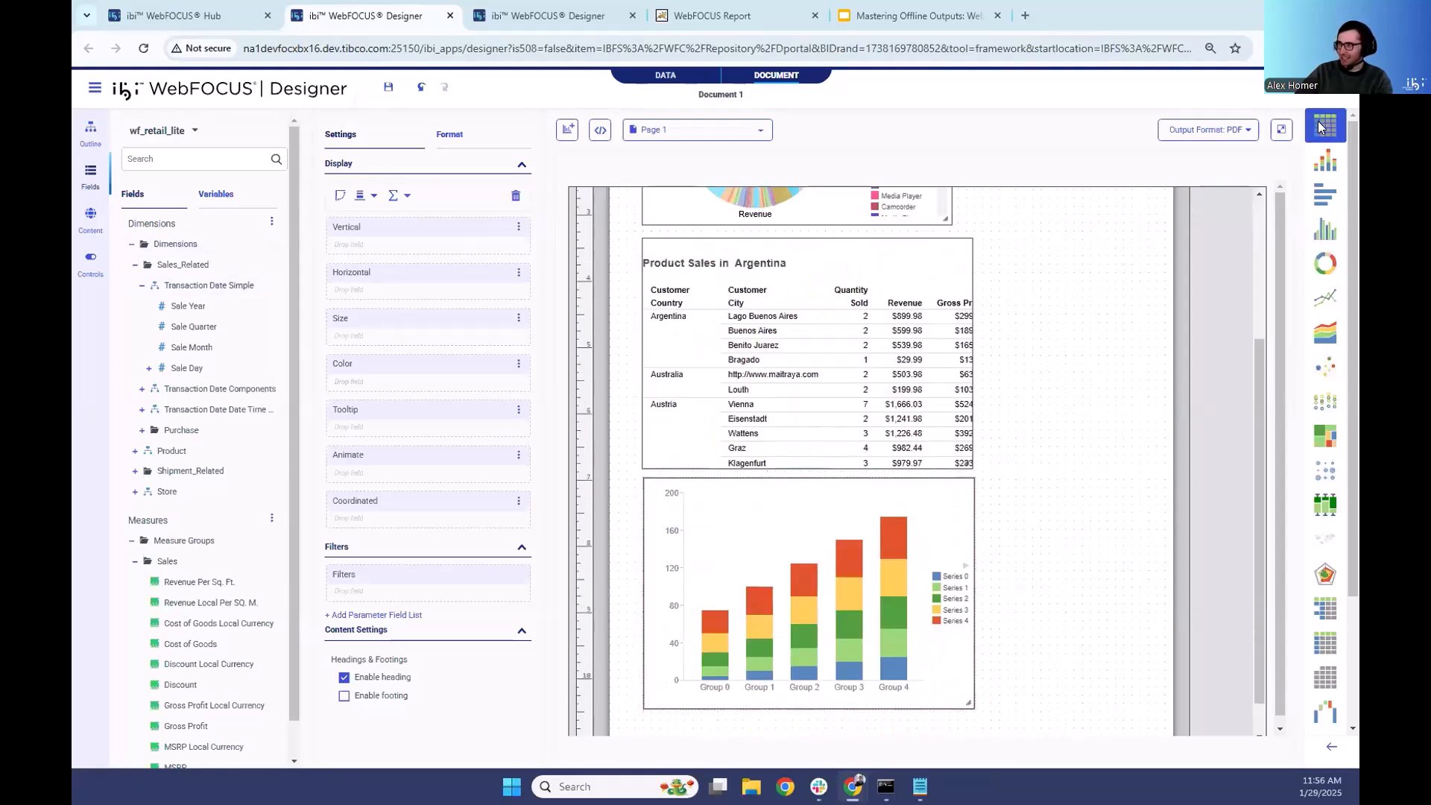
pyautogui.click(1326, 128)
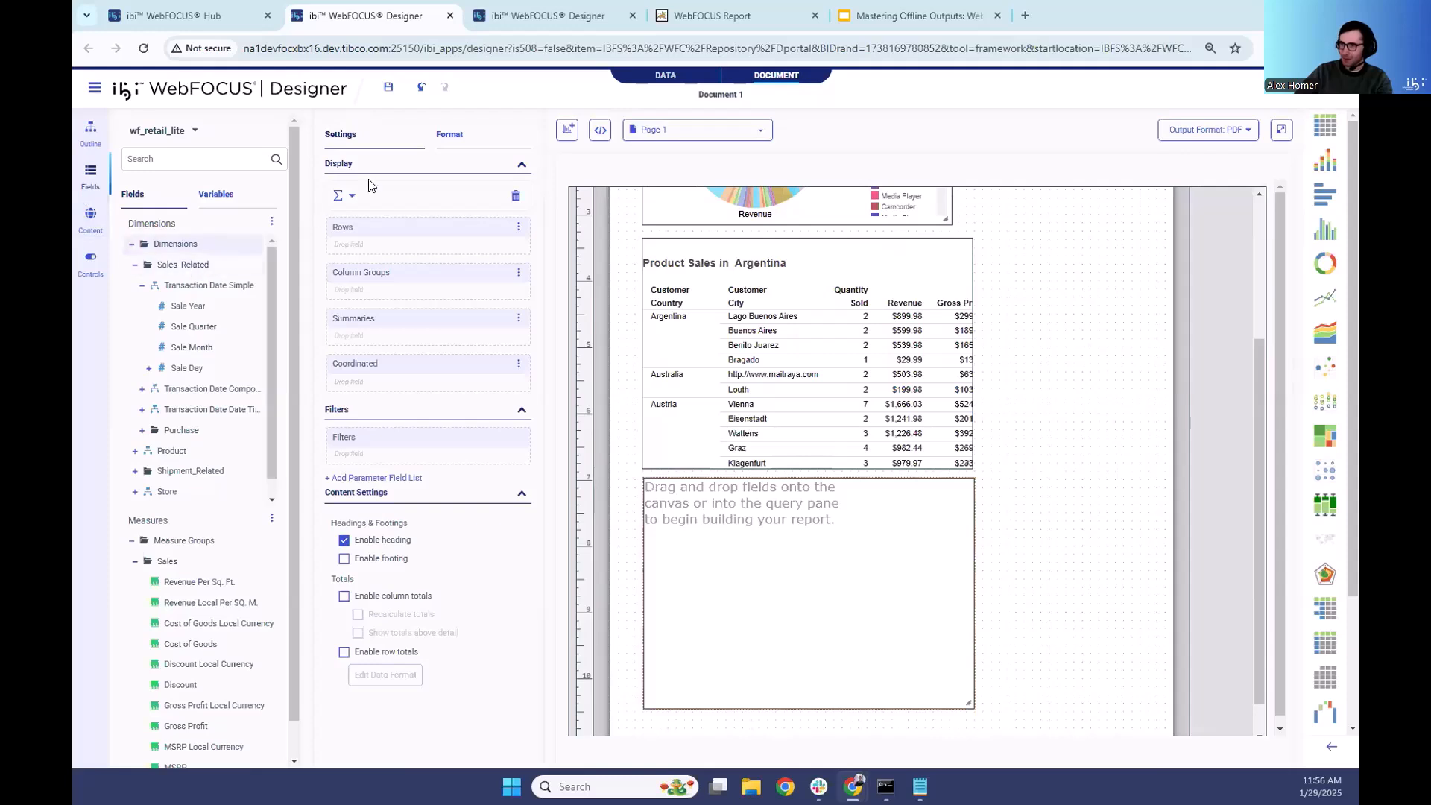
pyautogui.scroll(-1, 141, 462)
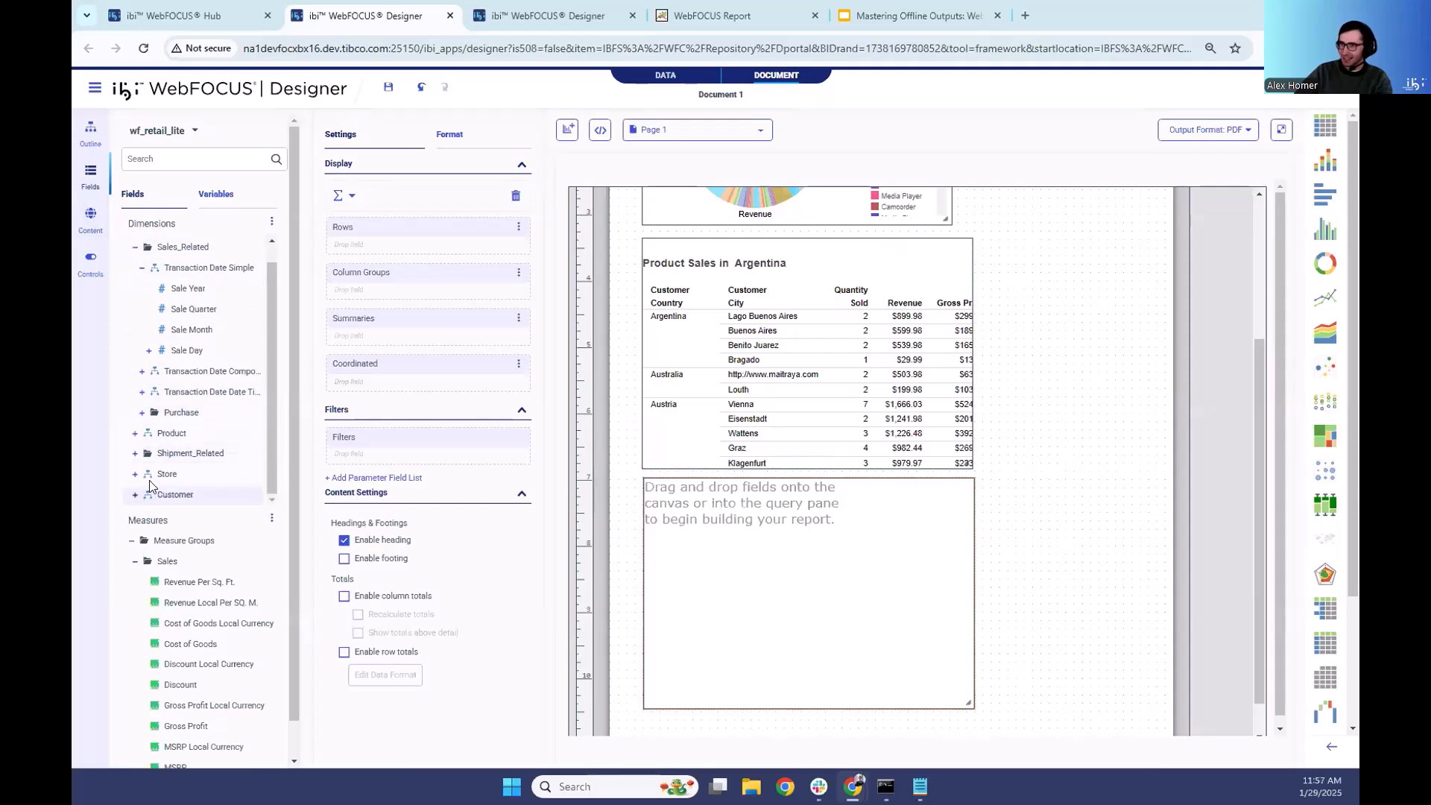
pyautogui.click(136, 497)
pyautogui.moveTo(197, 411); pyautogui.dragTo(384, 380)
# - Add Store Name from the Store dimension and Product Category from the Product dimension as rows of the new report
pyautogui.scroll(2, 212, 455)
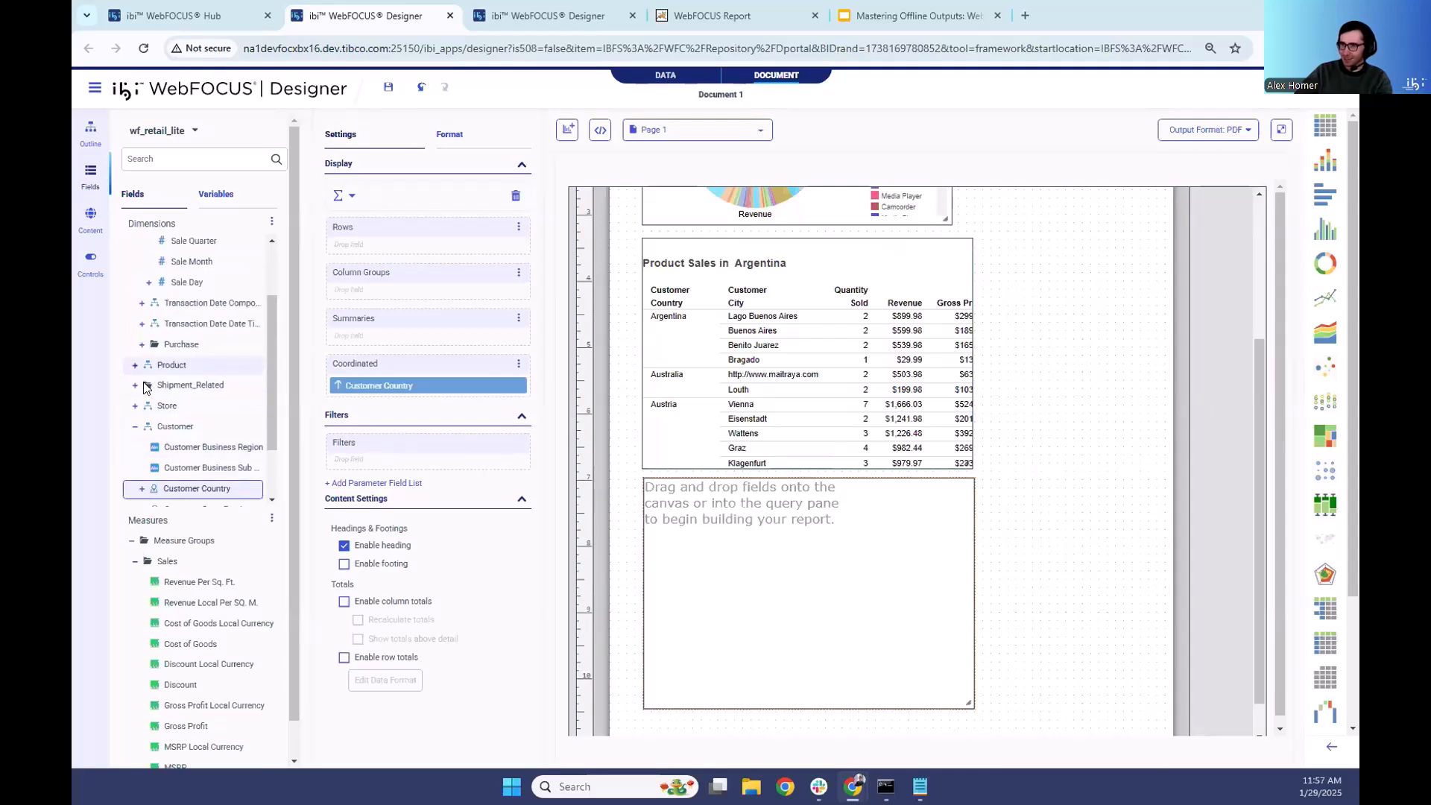
pyautogui.click(135, 406)
pyautogui.scroll(-4, 186, 397)
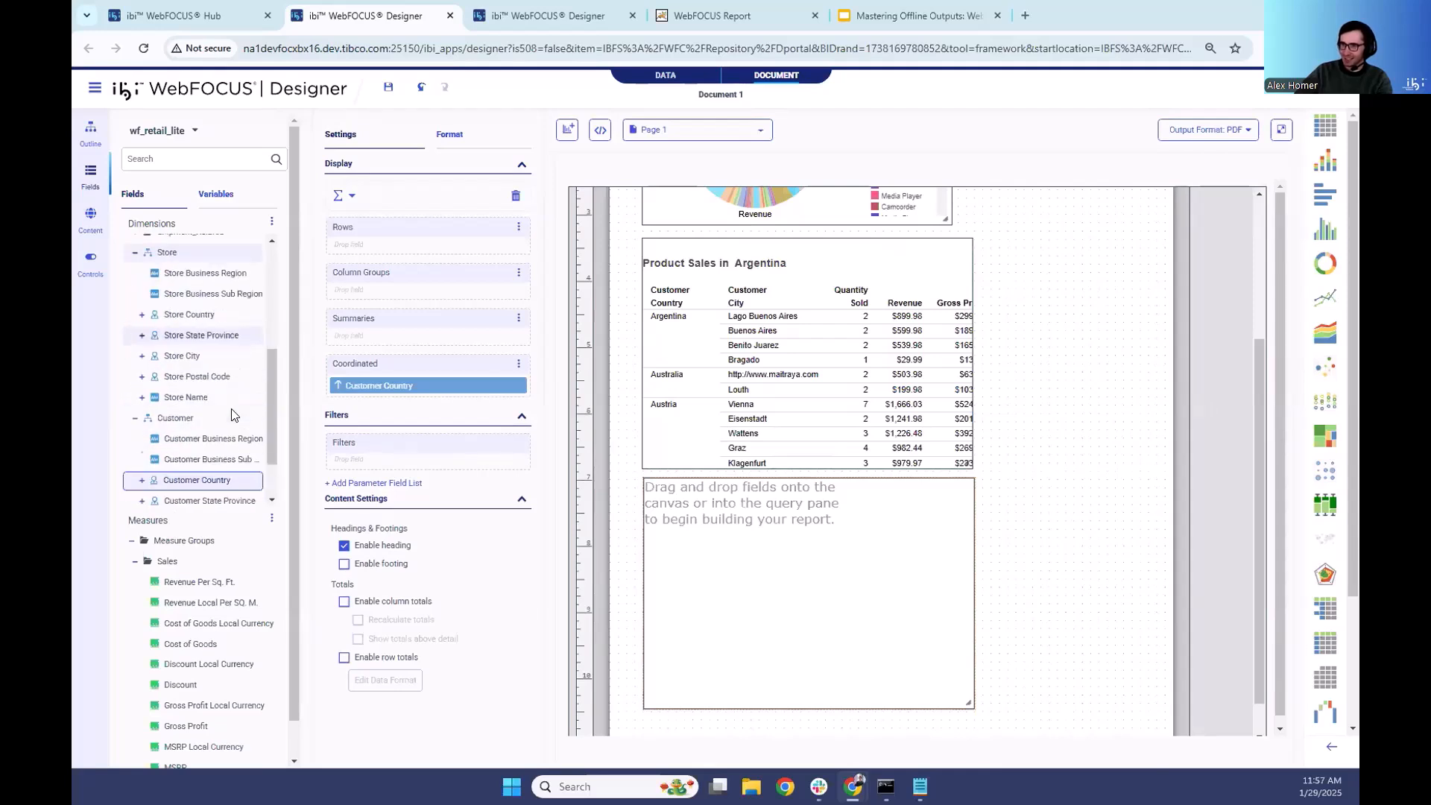
pyautogui.doubleClick(186, 397)
pyautogui.scroll(4, 140, 368)
pyautogui.click(136, 365)
pyautogui.doubleClick(199, 387)
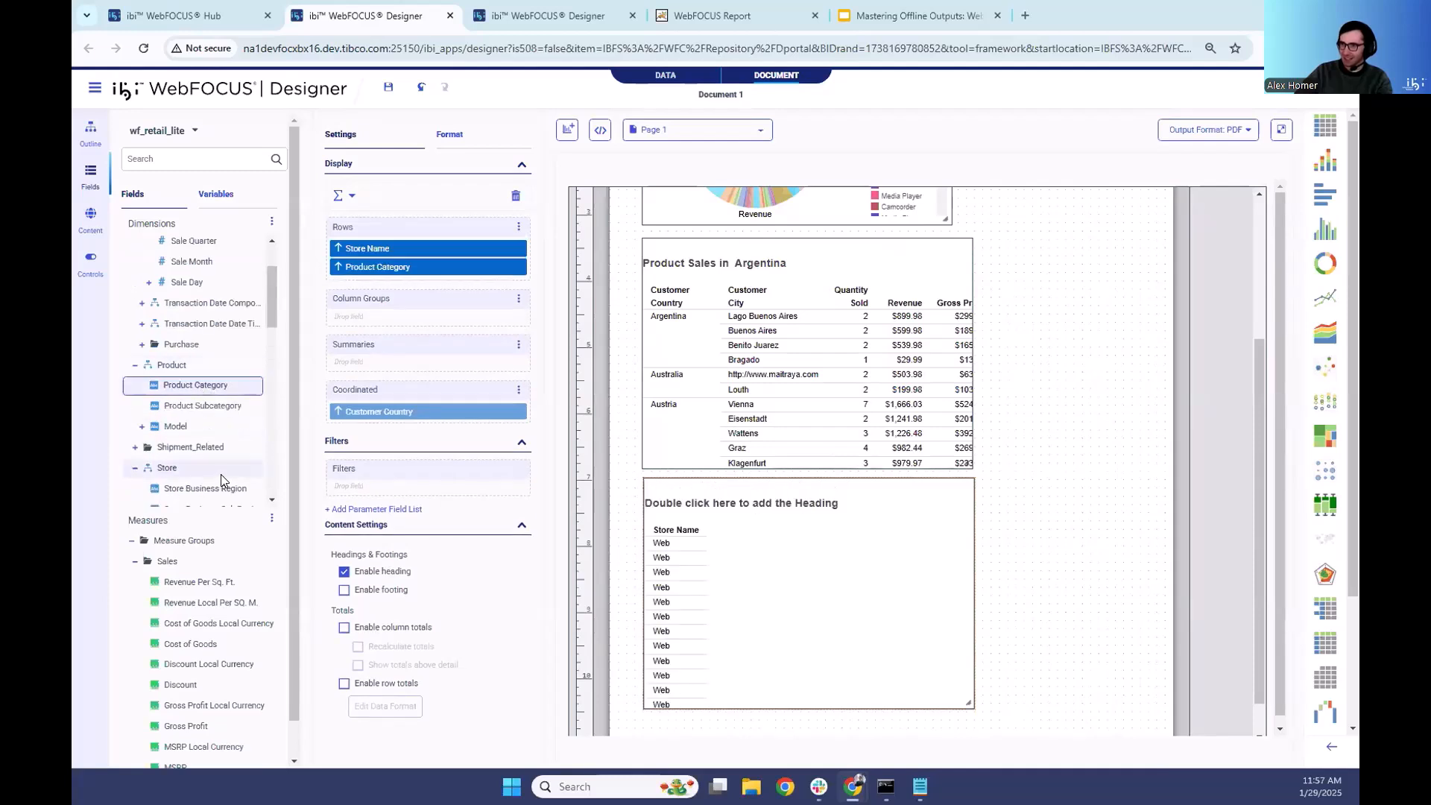
# - Add the Quantity Sold and Revenue measures as summaries of the new report
pyautogui.scroll(-4, 193, 477)
pyautogui.scroll(-5, 182, 633)
pyautogui.doubleClick(182, 673)
pyautogui.doubleClick(179, 716)
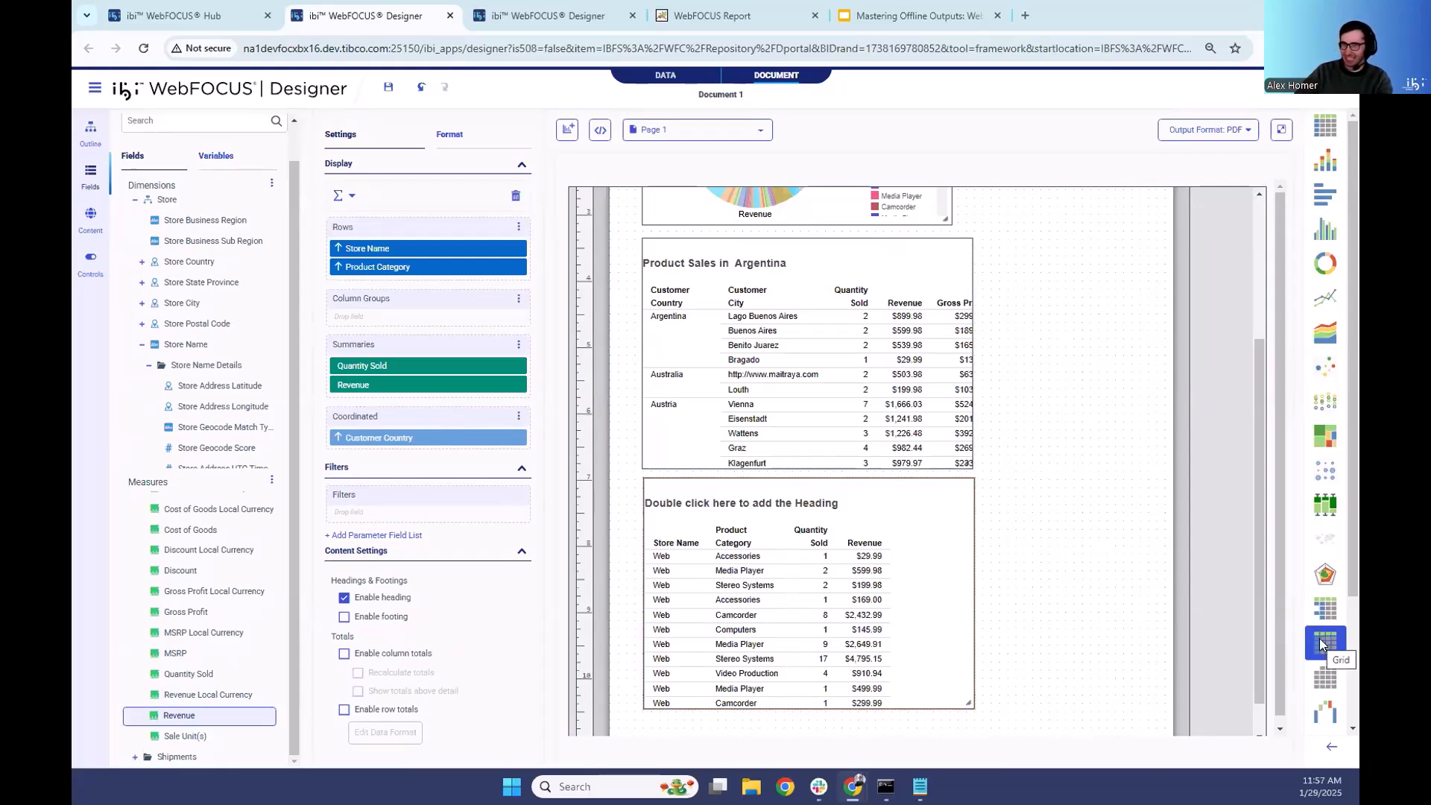
# - Set the coordinated document's output format to XLSX and run the document
pyautogui.moveTo(1324, 642); pyautogui.dragTo(678, 244)
pyautogui.click(1207, 130)
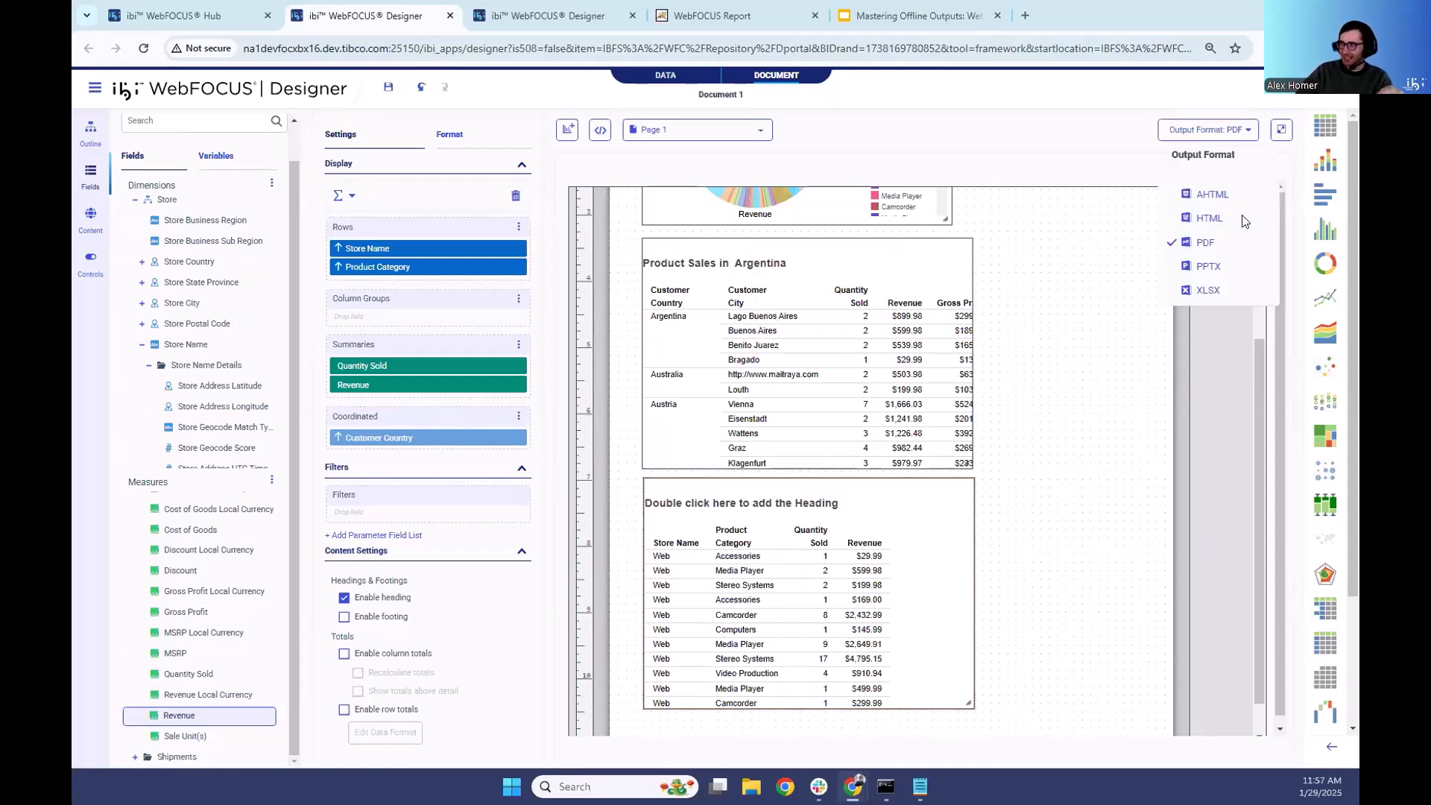
pyautogui.click(1241, 287)
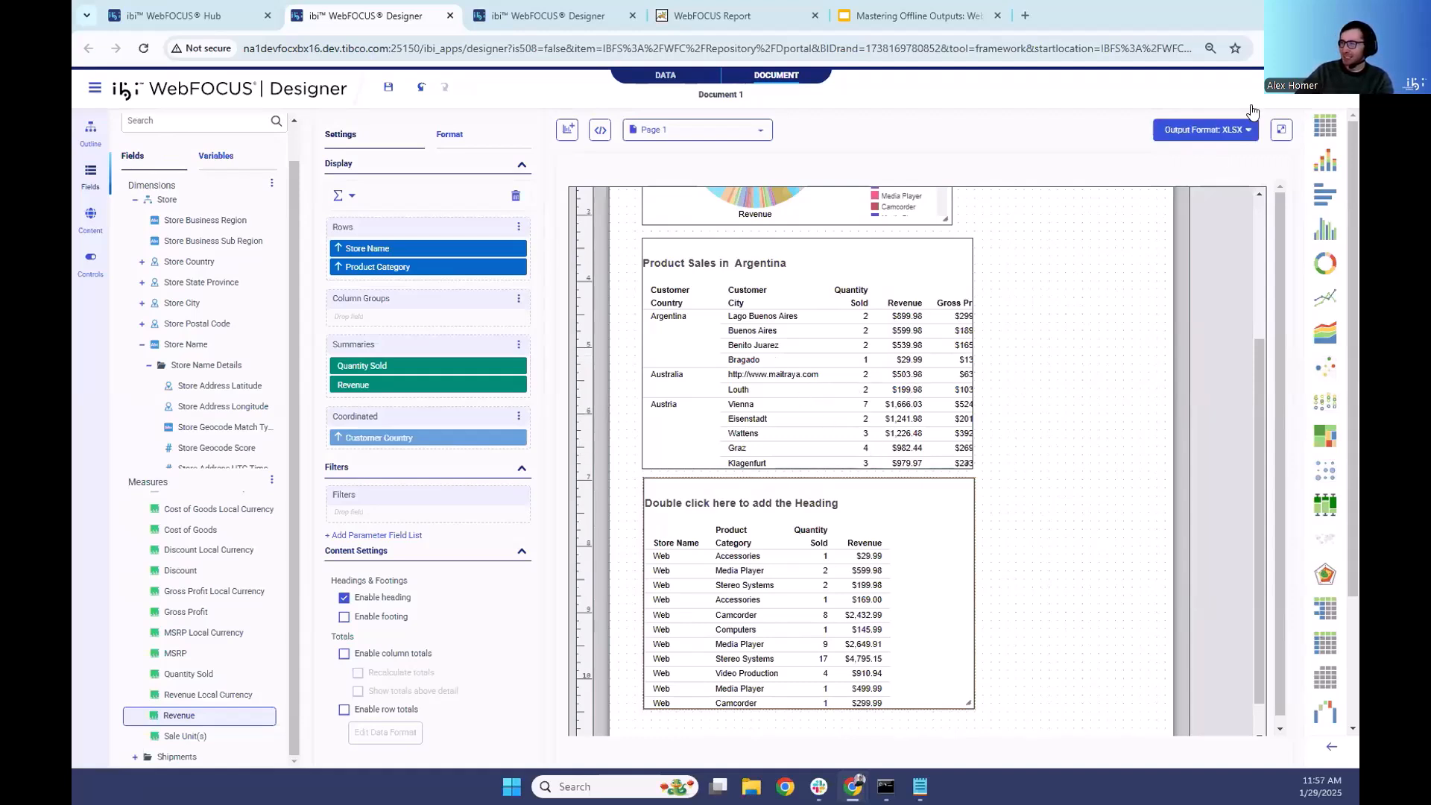
pyautogui.scroll(3, 1028, 454)
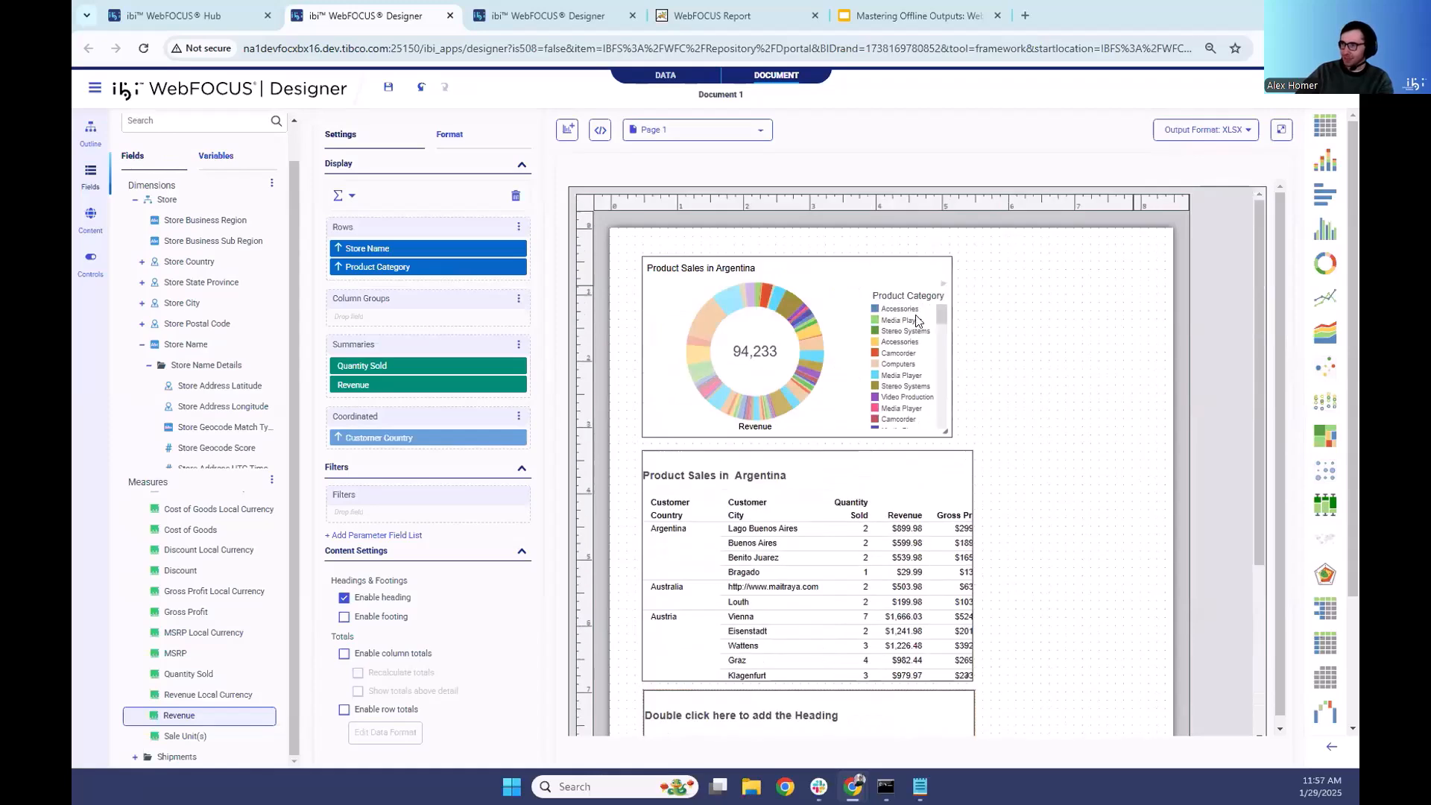
pyautogui.scroll(-4, 869, 422)
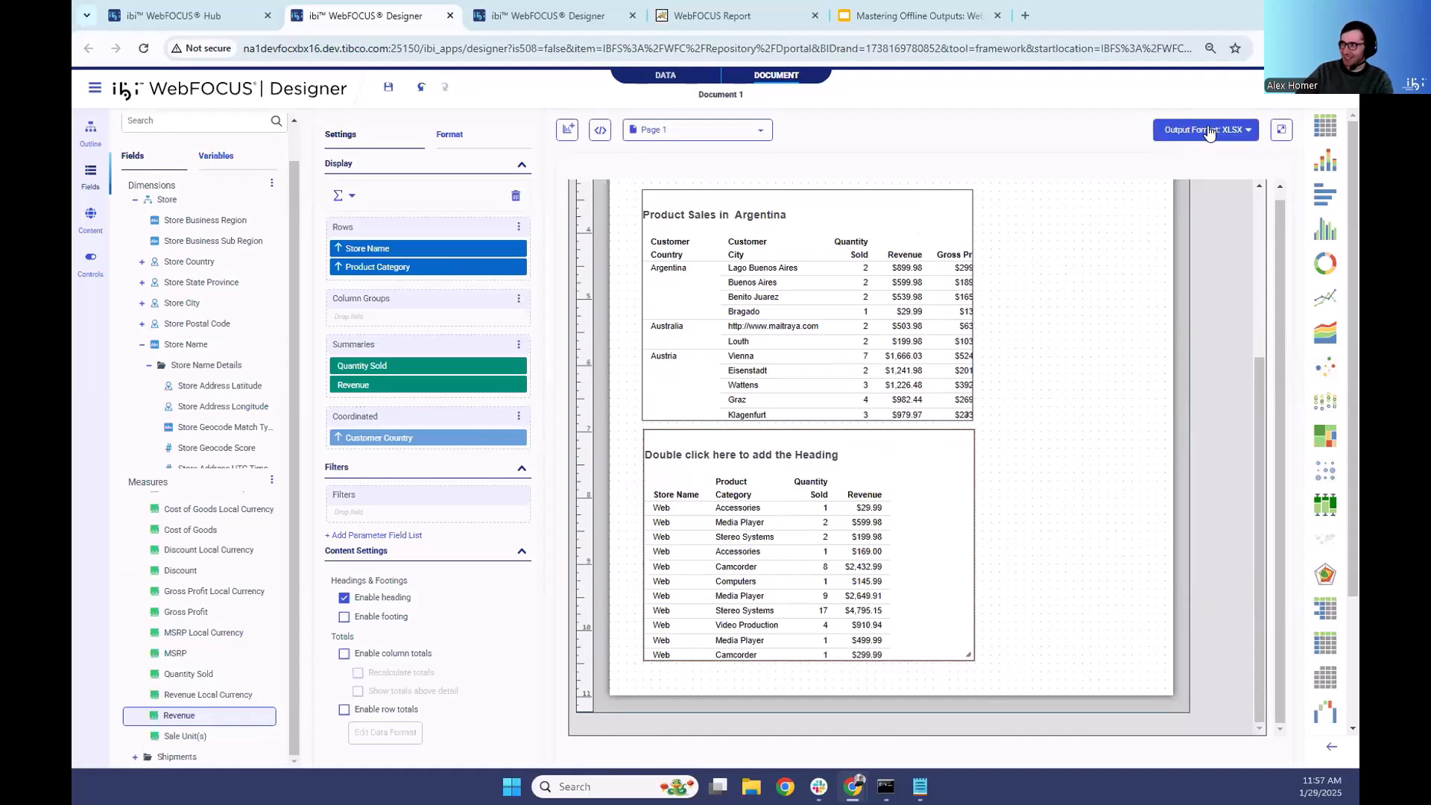
pyautogui.click(1276, 130)
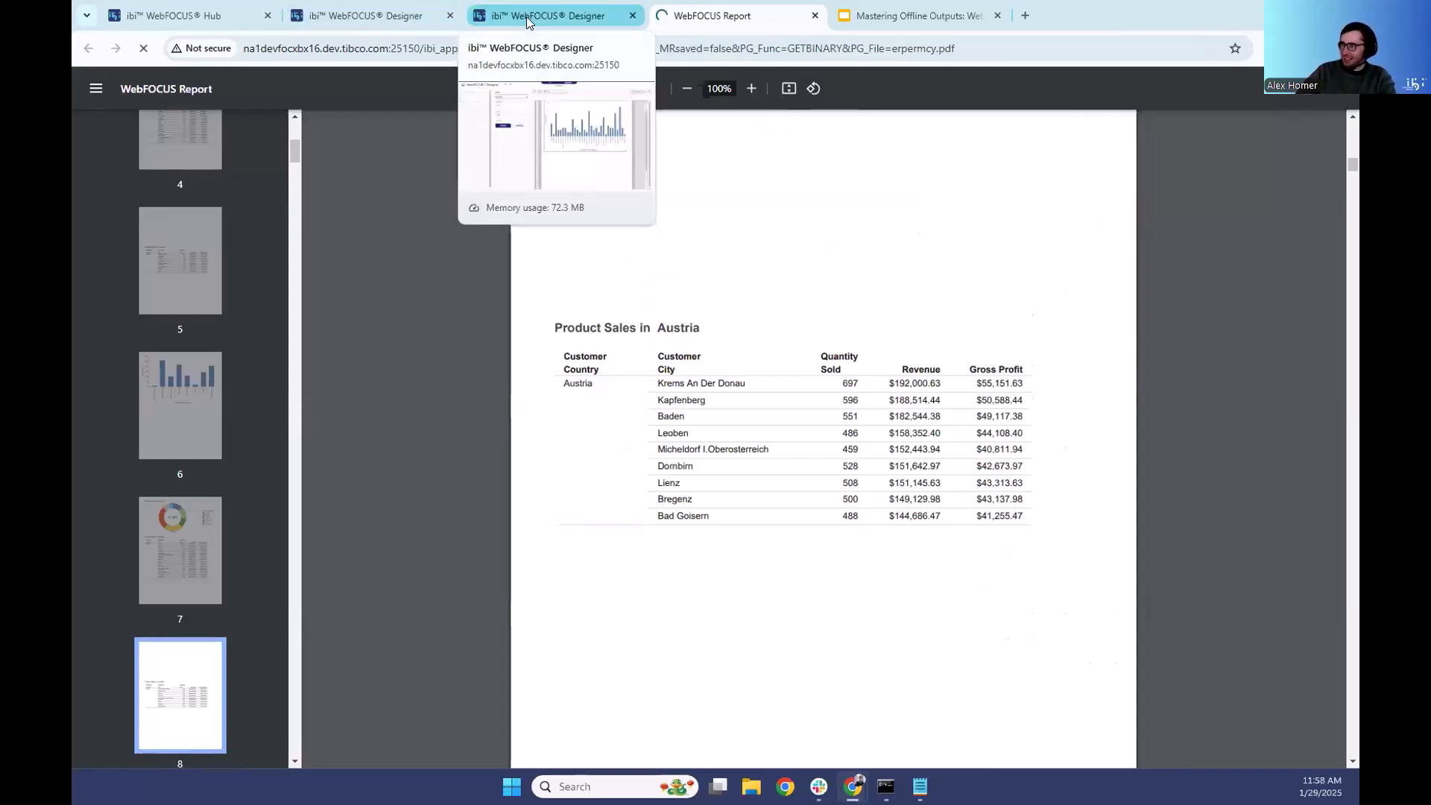
# - Open the downloaded t7ntx.xlsx workbook in Excel and maximize its window
pyautogui.click(1233, 85)
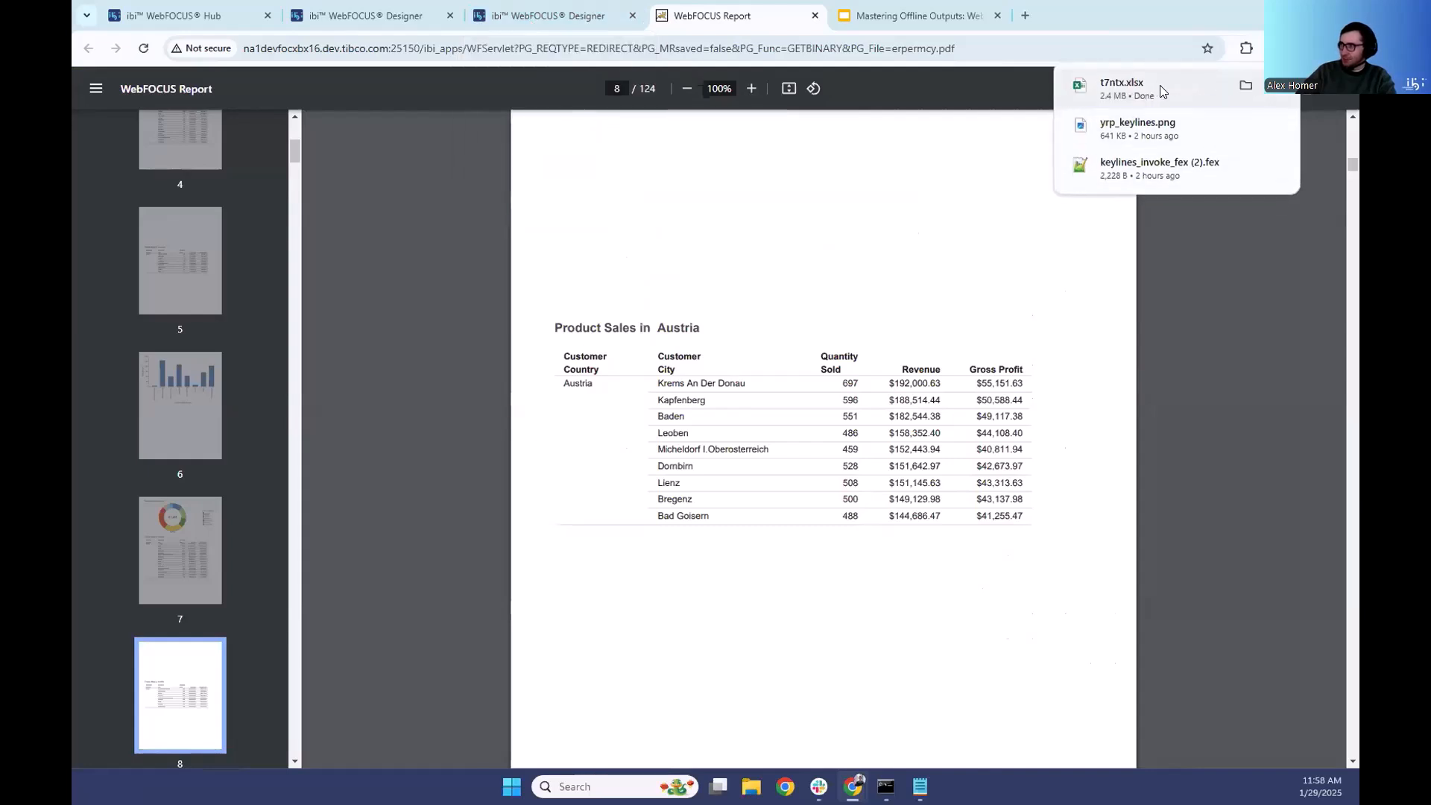
pyautogui.click(1126, 84)
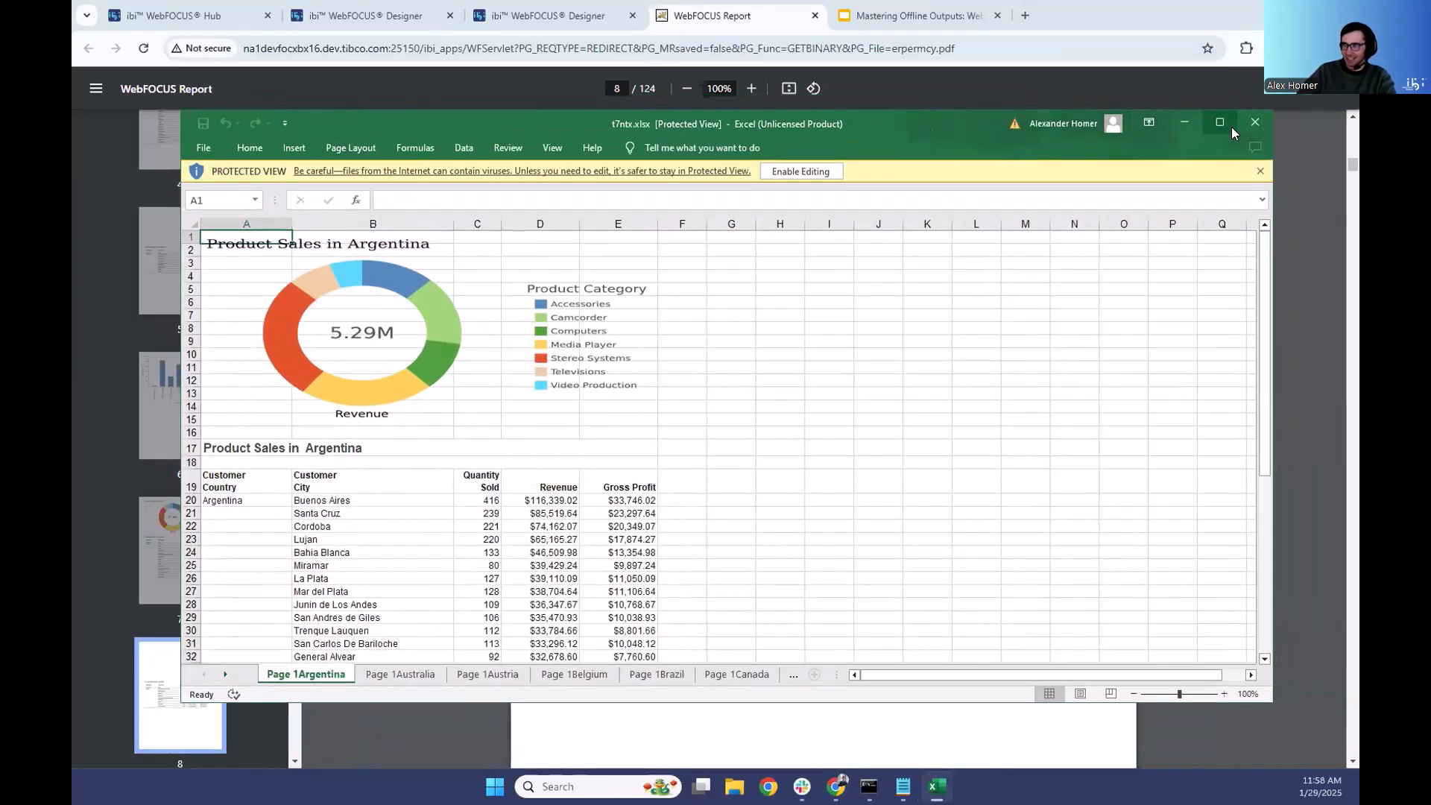
pyautogui.click(1232, 127)
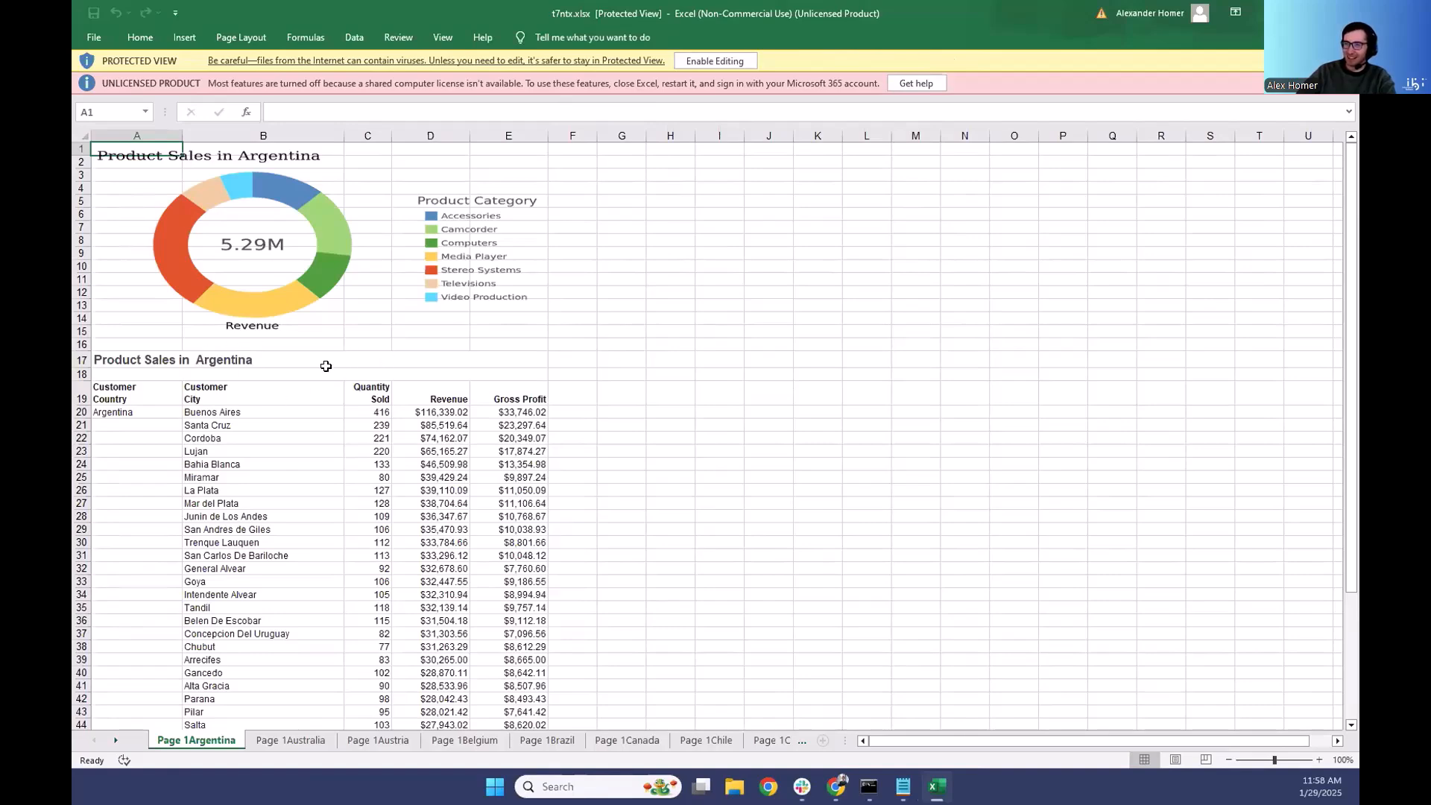
# - Examine the Argentina sheet from the Product Sales heading down to the store report
pyautogui.click(216, 362)
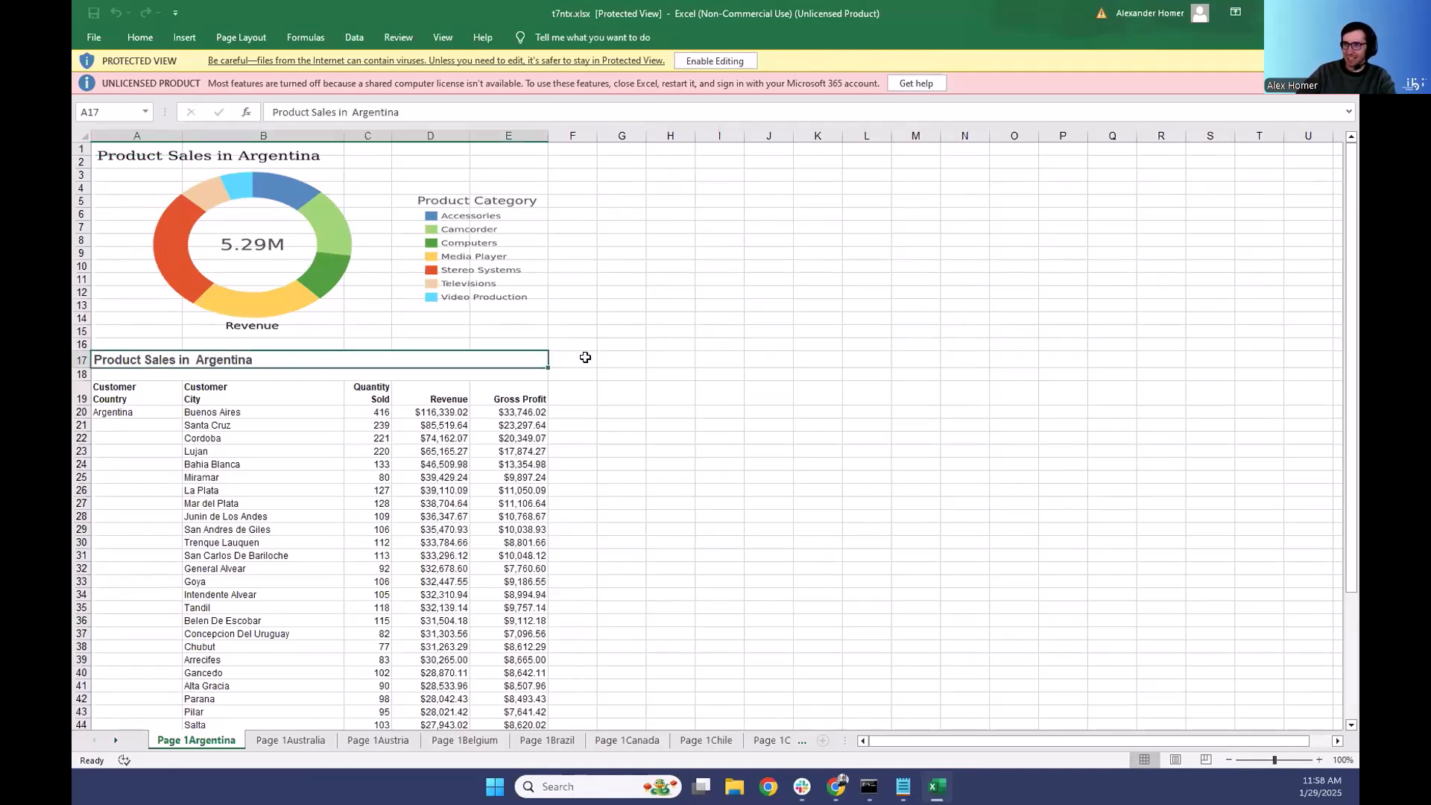
pyautogui.scroll(-9, 602, 366)
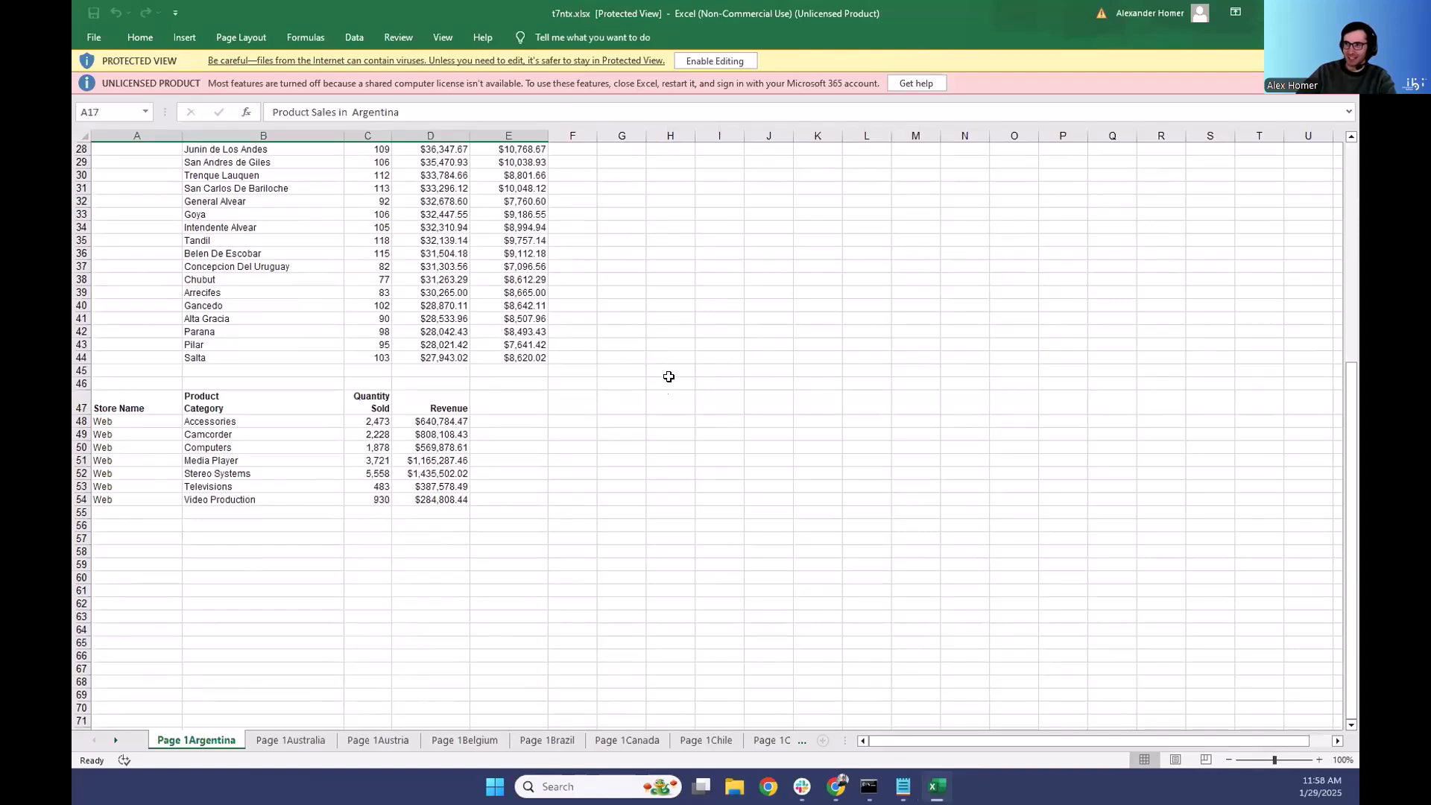
pyautogui.scroll(9, 675, 366)
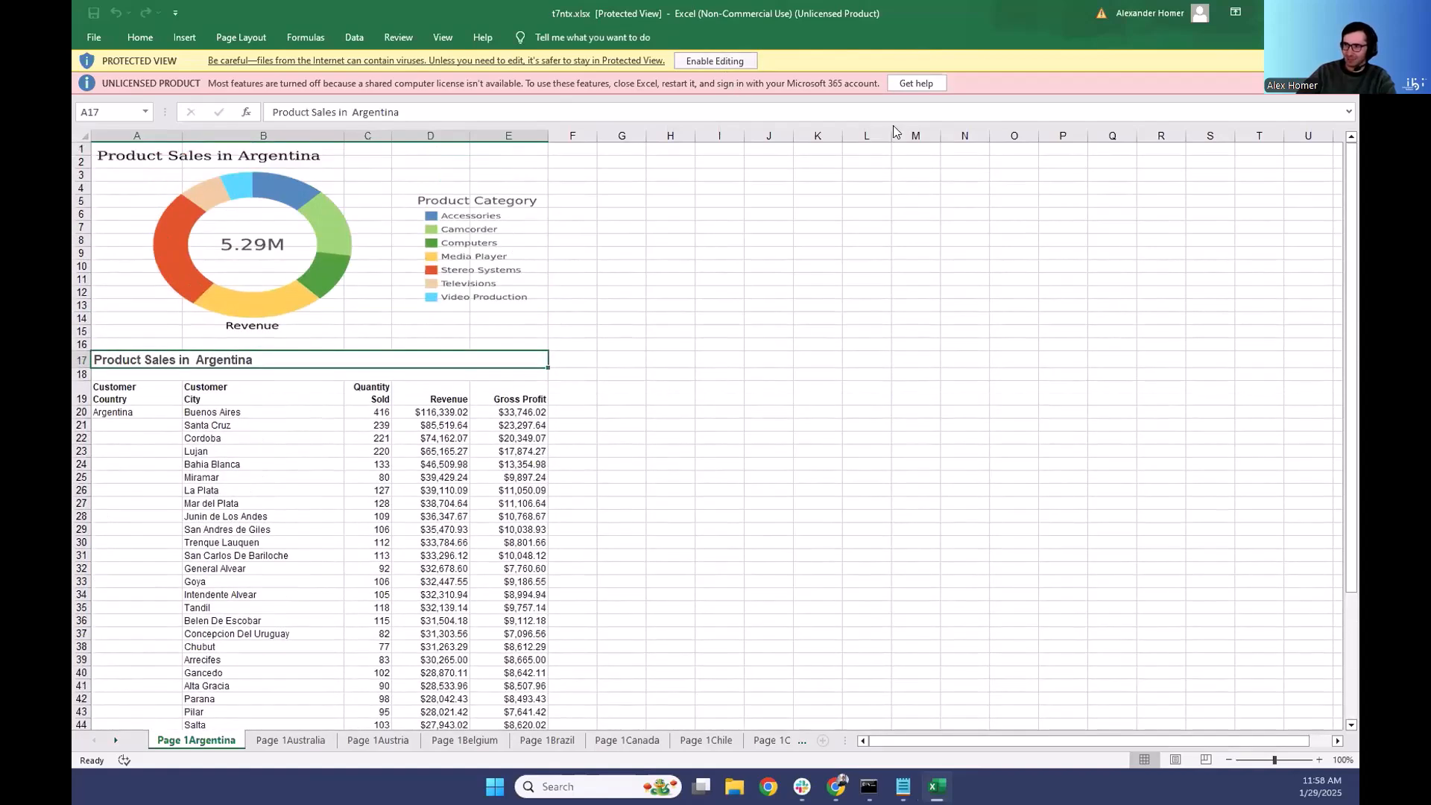
# - Enable editing of the workbook and check the cells around the revenue ring chart on the Argentina sheet
pyautogui.click(712, 61)
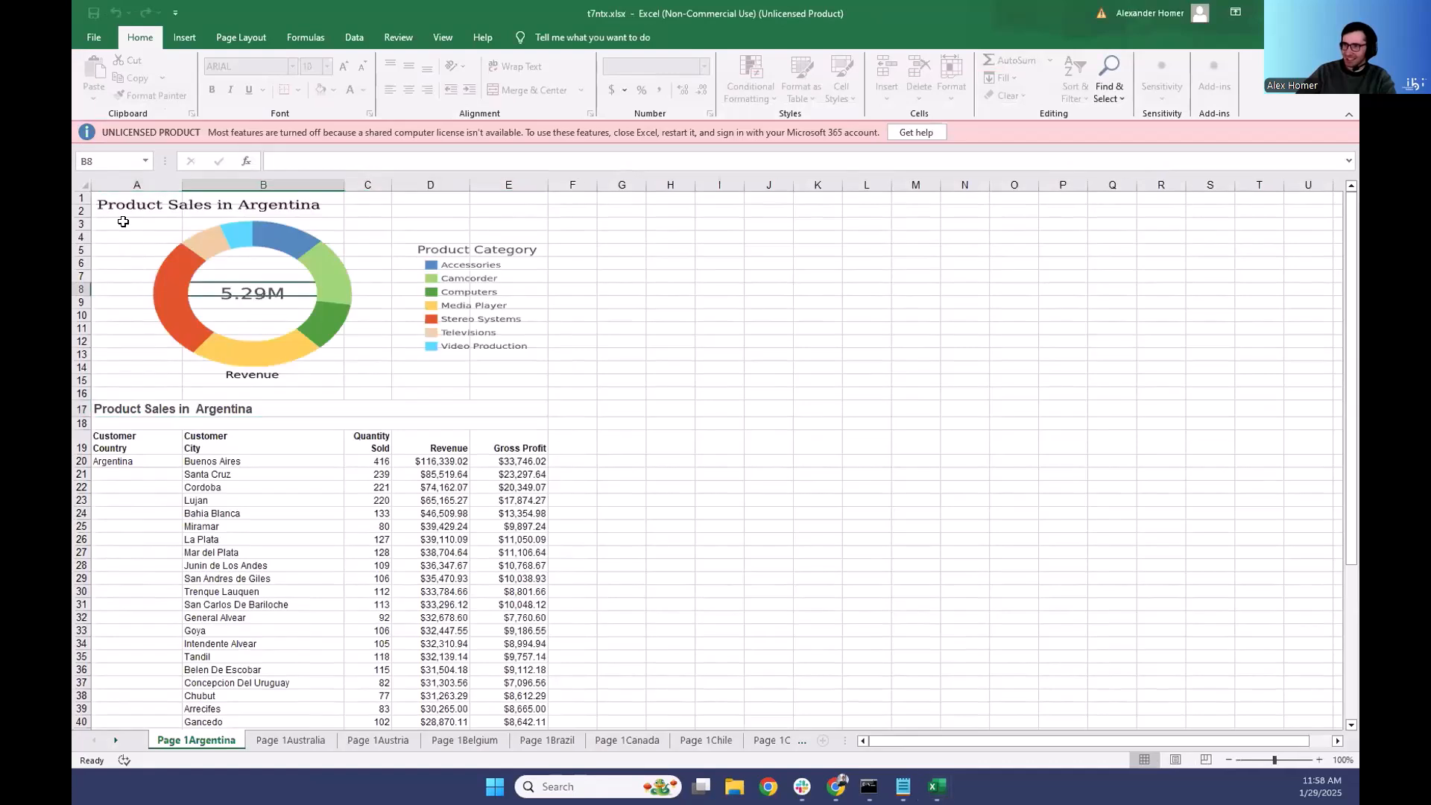
pyautogui.click(123, 222)
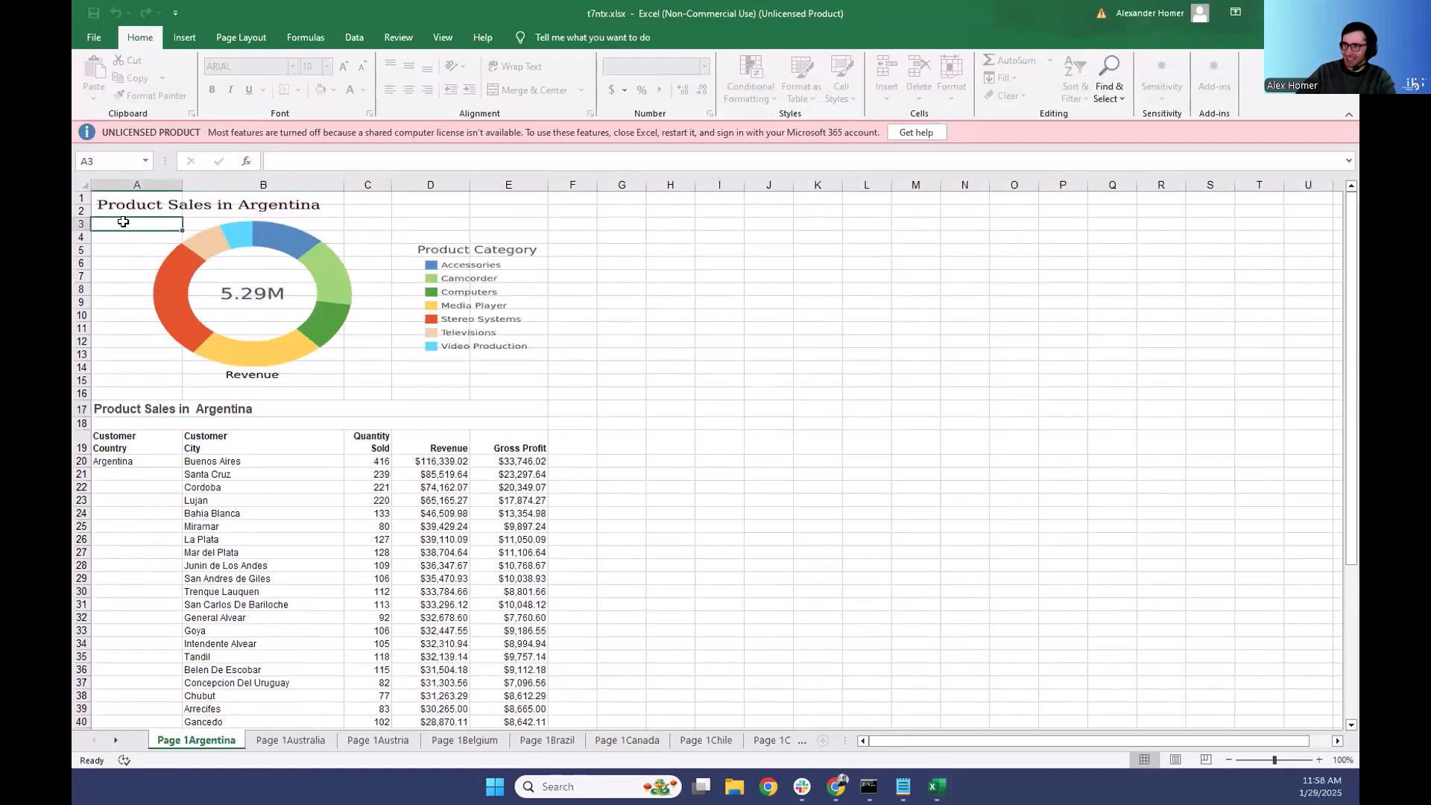
pyautogui.click(129, 200)
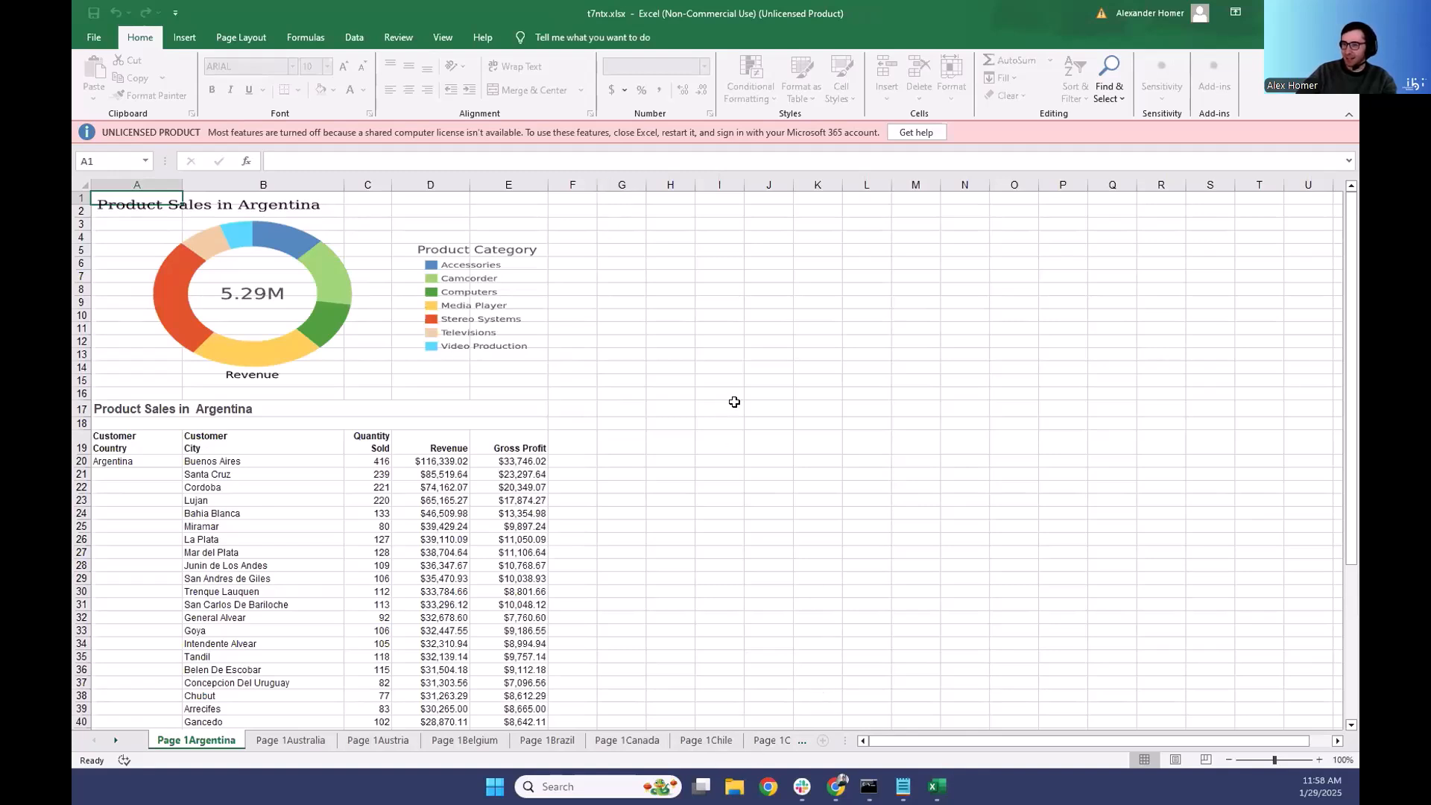
pyautogui.scroll(-1, 544, 373)
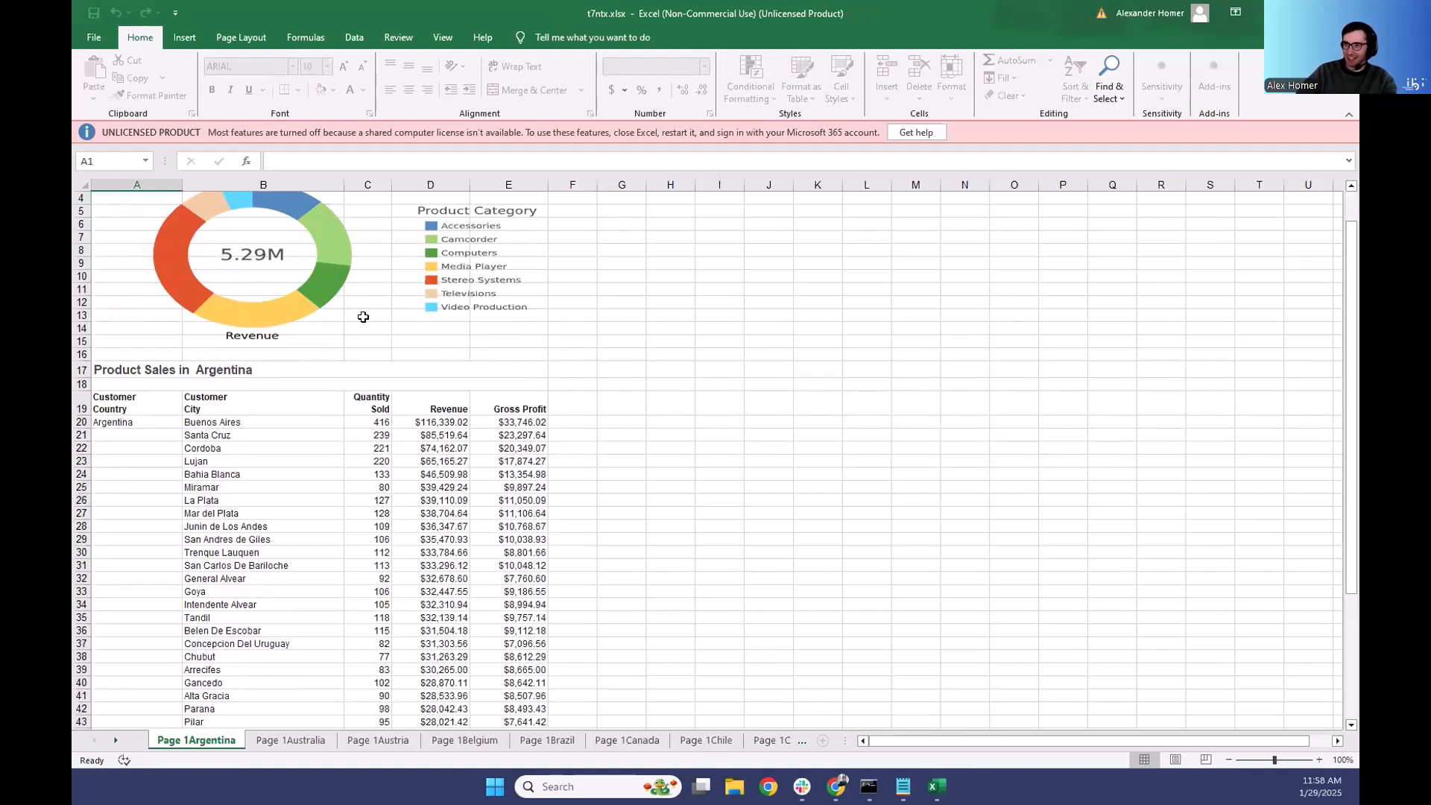
pyautogui.scroll(1, 661, 410)
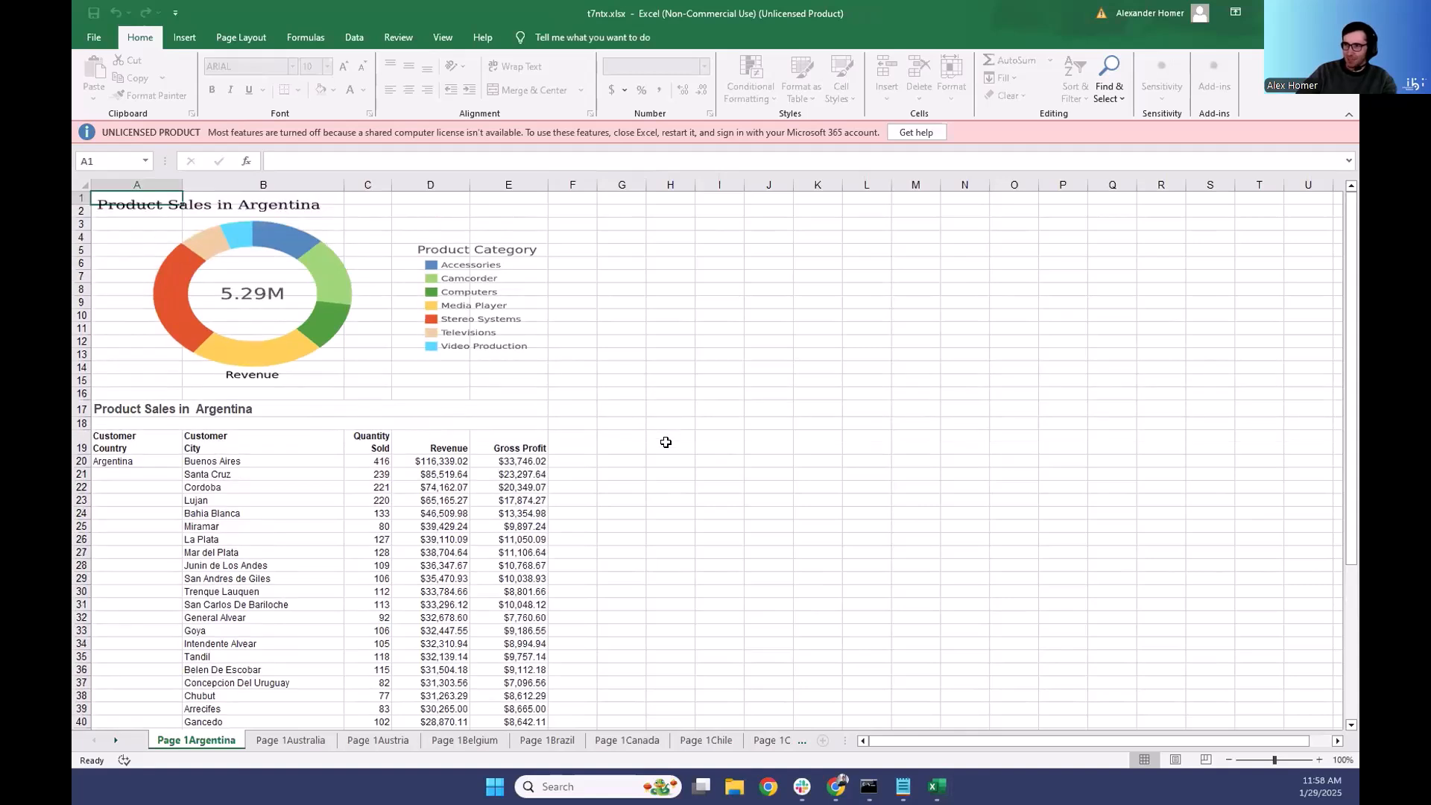
# - Look through the country sheets from Australia to Chile, and return to the Argentina sheet
pyautogui.click(290, 741)
pyautogui.click(378, 740)
pyautogui.click(461, 739)
pyautogui.click(546, 740)
pyautogui.click(626, 741)
pyautogui.click(704, 740)
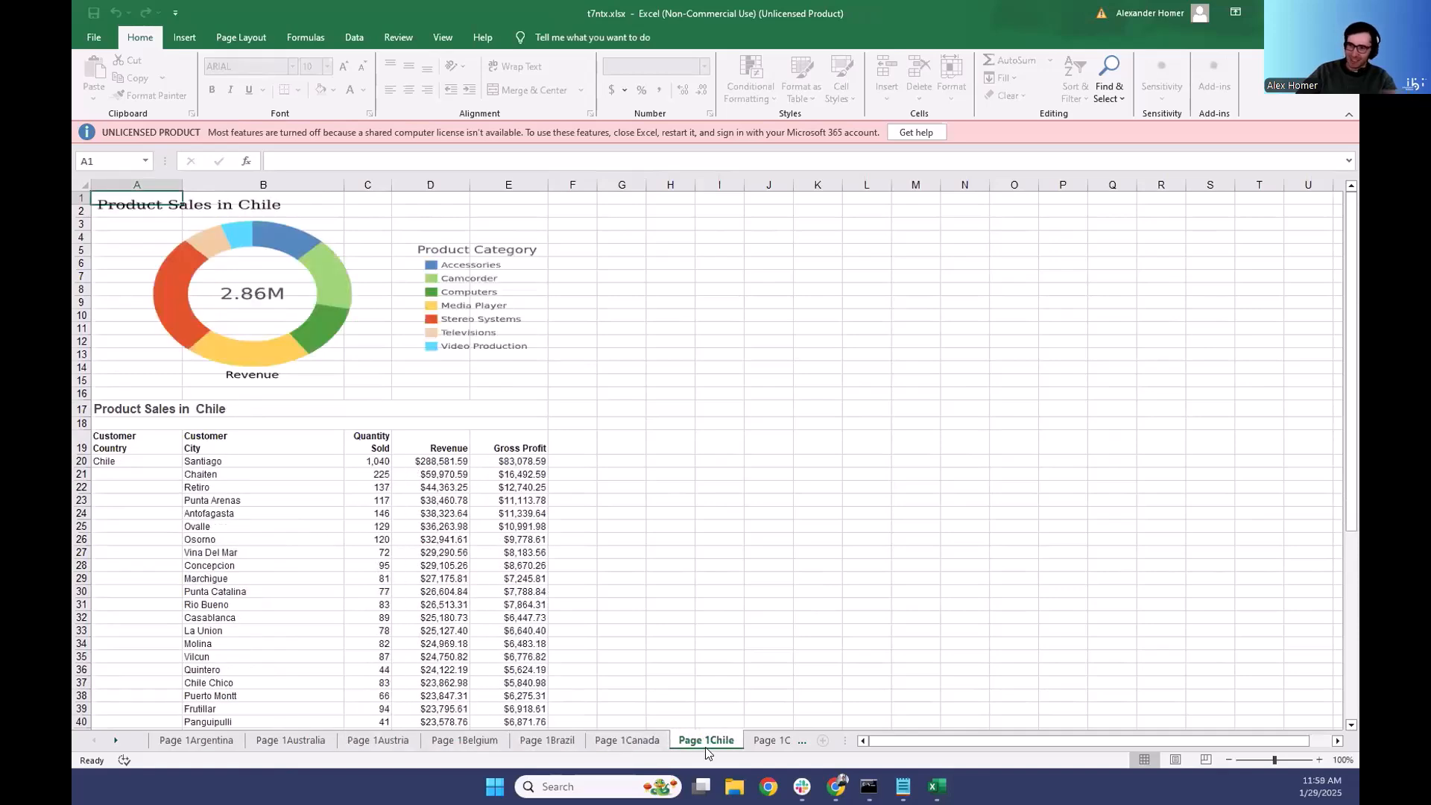
pyautogui.click(626, 740)
pyautogui.click(546, 740)
pyautogui.click(196, 740)
# - Examine the spacing between the chart, cities report and store report on the Argentina sheet, checking rows 16 and 46
pyautogui.scroll(-6, 701, 430)
pyautogui.scroll(1, 700, 428)
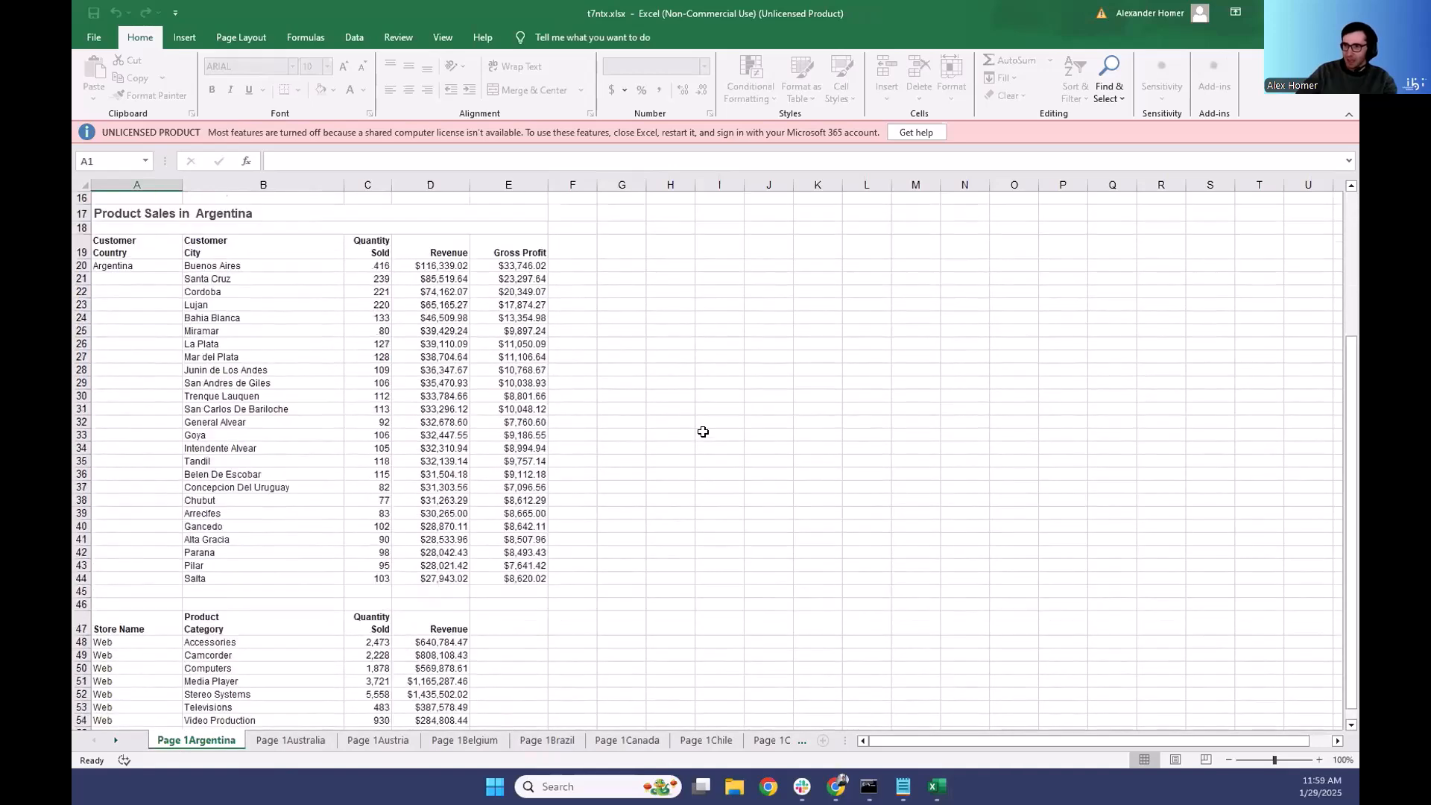
pyautogui.scroll(-2, 654, 474)
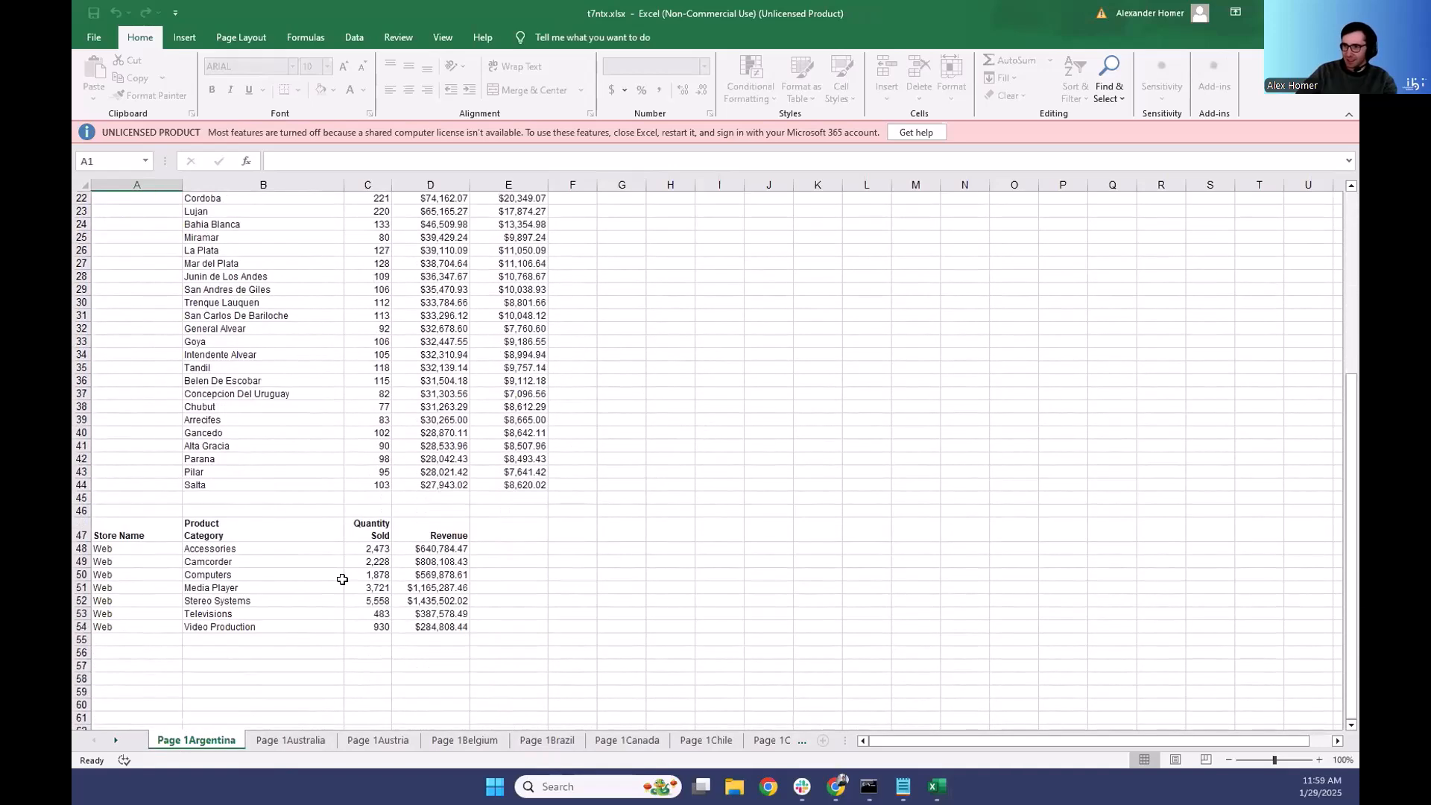
pyautogui.moveTo(137, 510); pyautogui.dragTo(546, 507)
pyautogui.scroll(7, 382, 541)
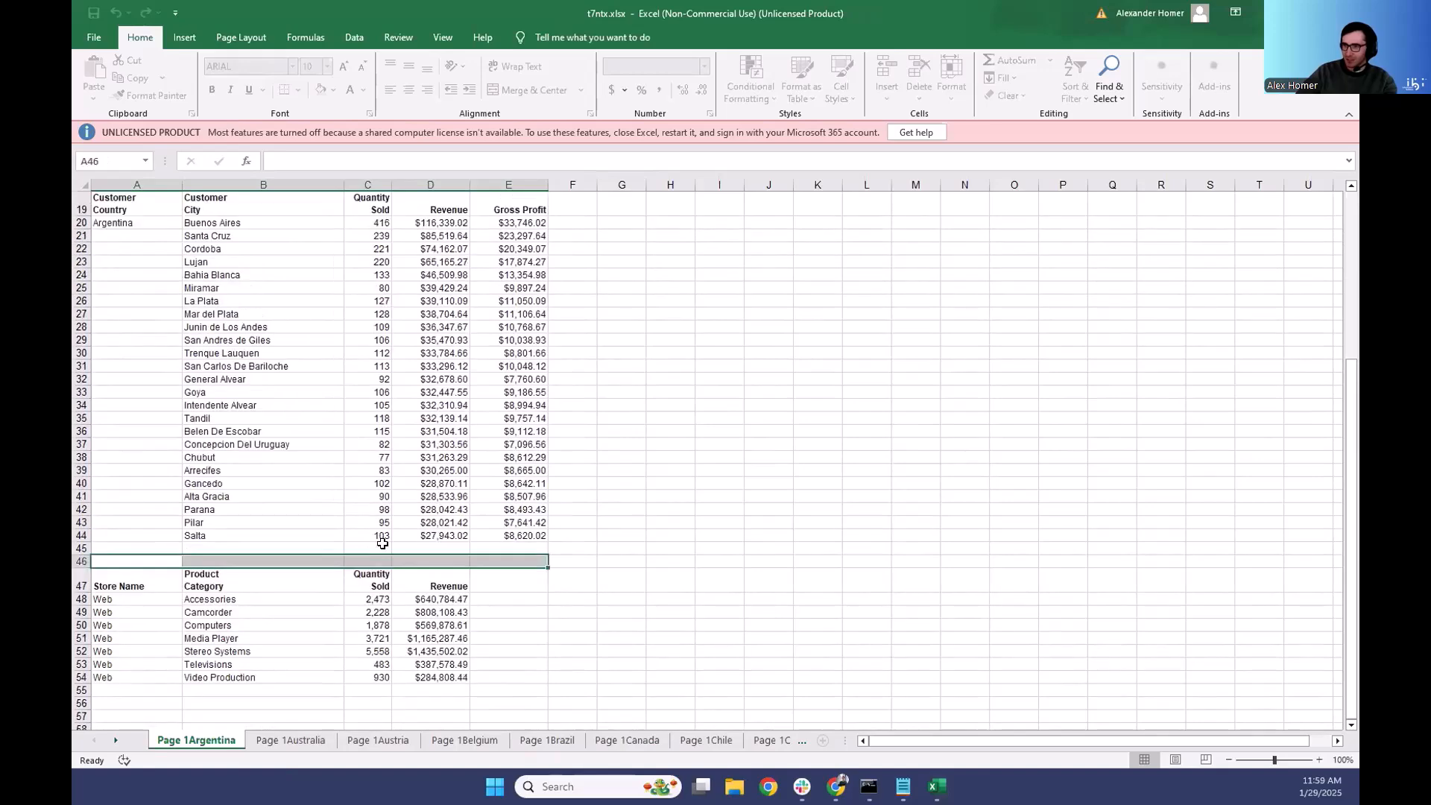
pyautogui.moveTo(156, 393); pyautogui.dragTo(531, 392)
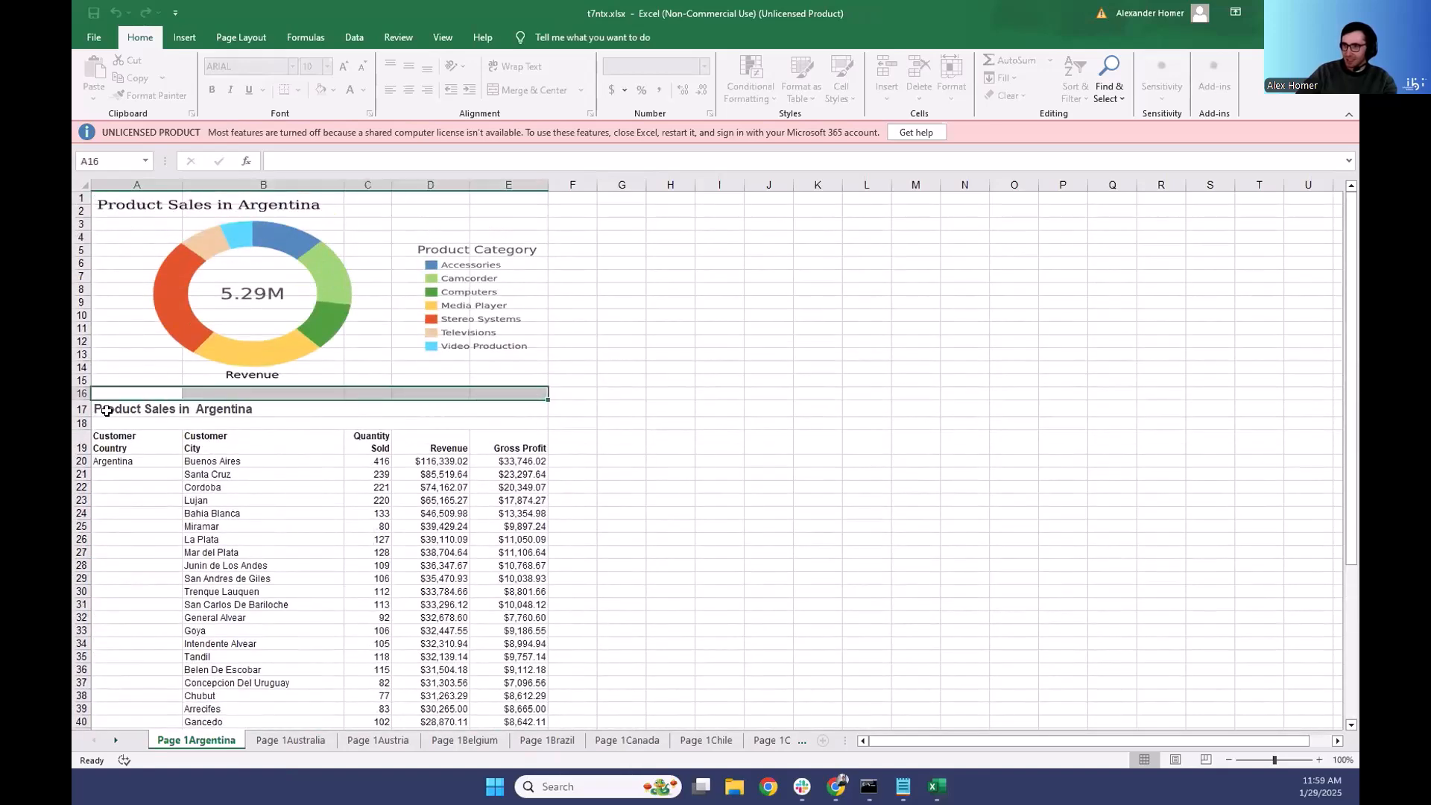
pyautogui.click(318, 409)
pyautogui.scroll(-7, 321, 463)
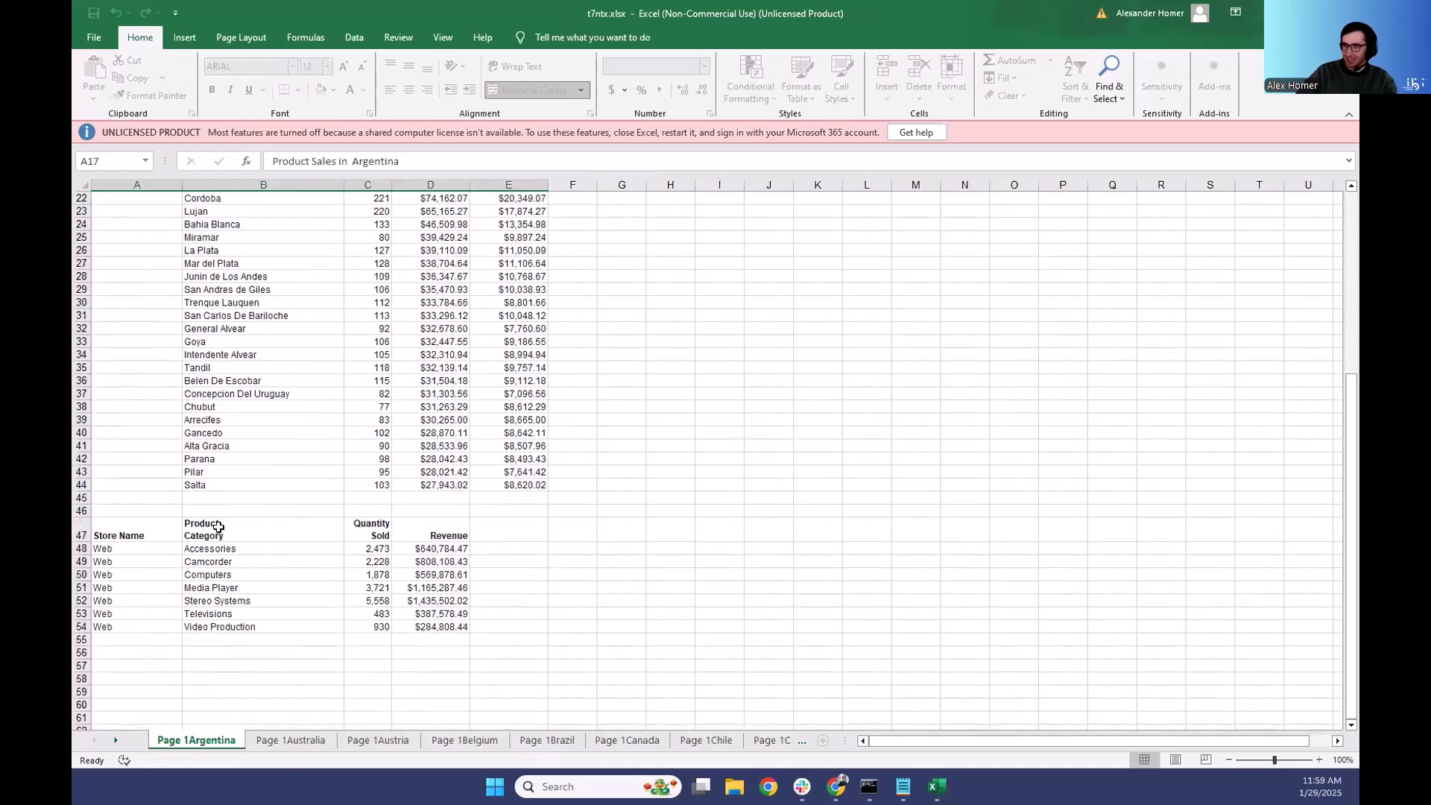
pyautogui.click(161, 528)
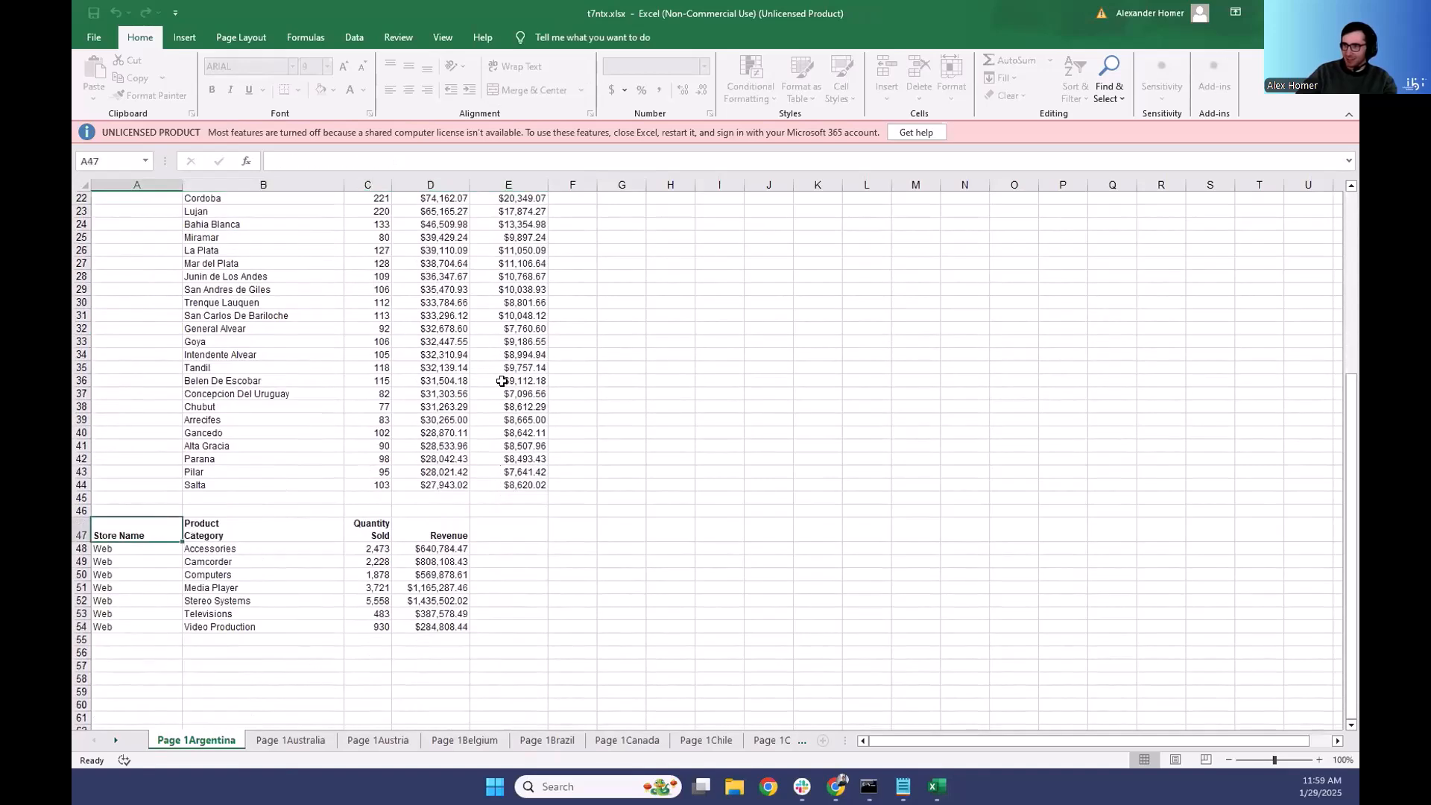
# - Switch to the WebFOCUS browser window and return to the Designer page holding the XLSX coordinated document
pyautogui.moveTo(837, 786)
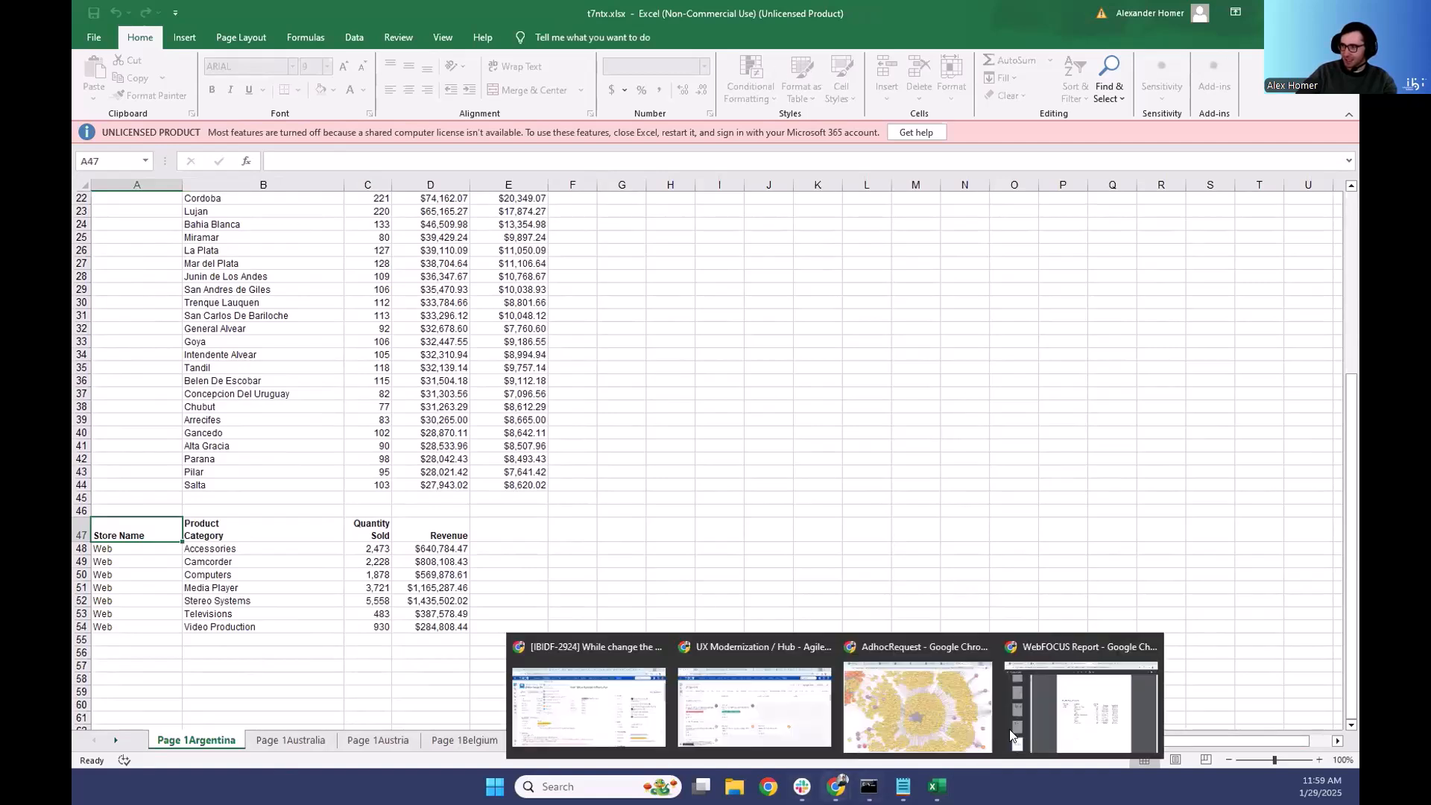
pyautogui.click(1016, 650)
pyautogui.click(573, 18)
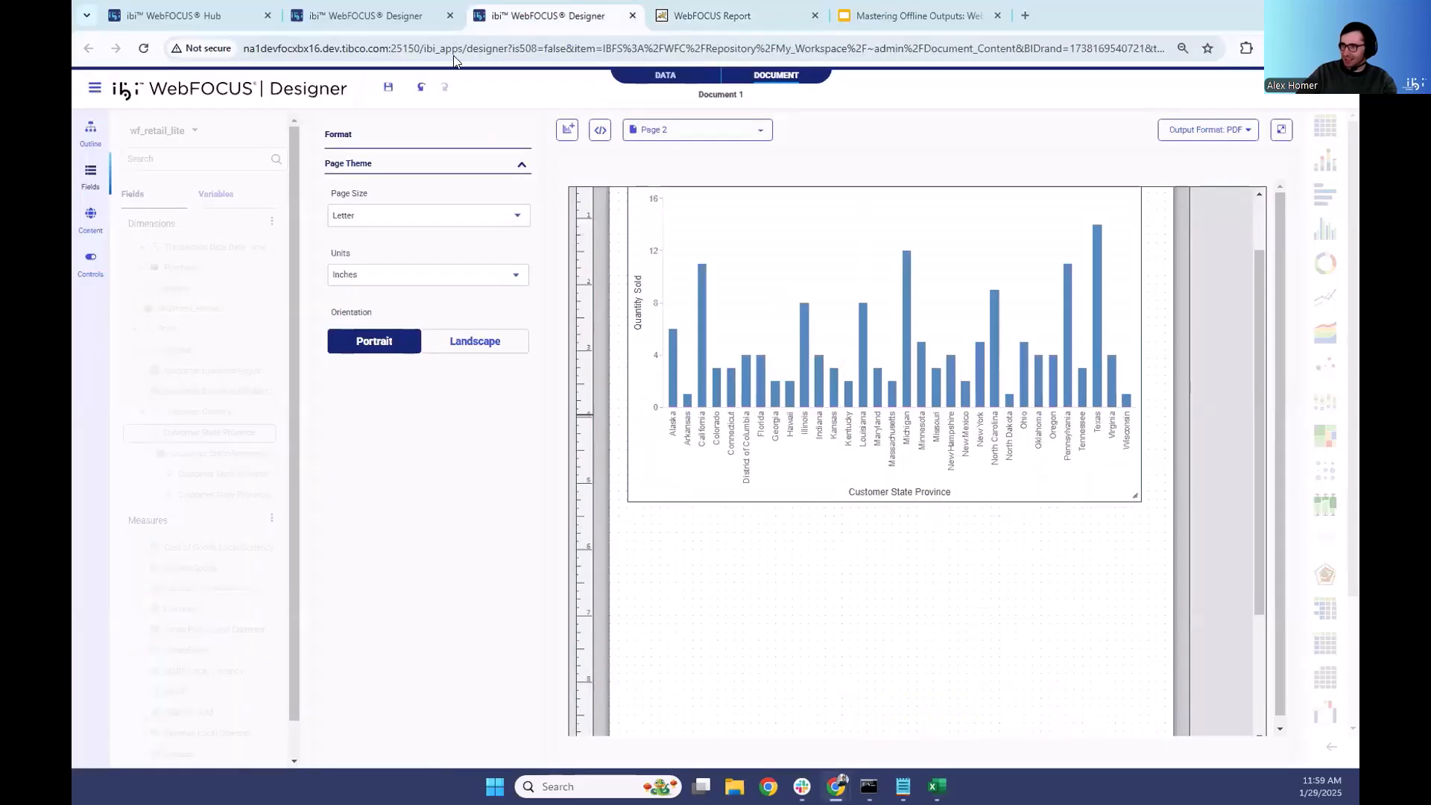
pyautogui.click(386, 88)
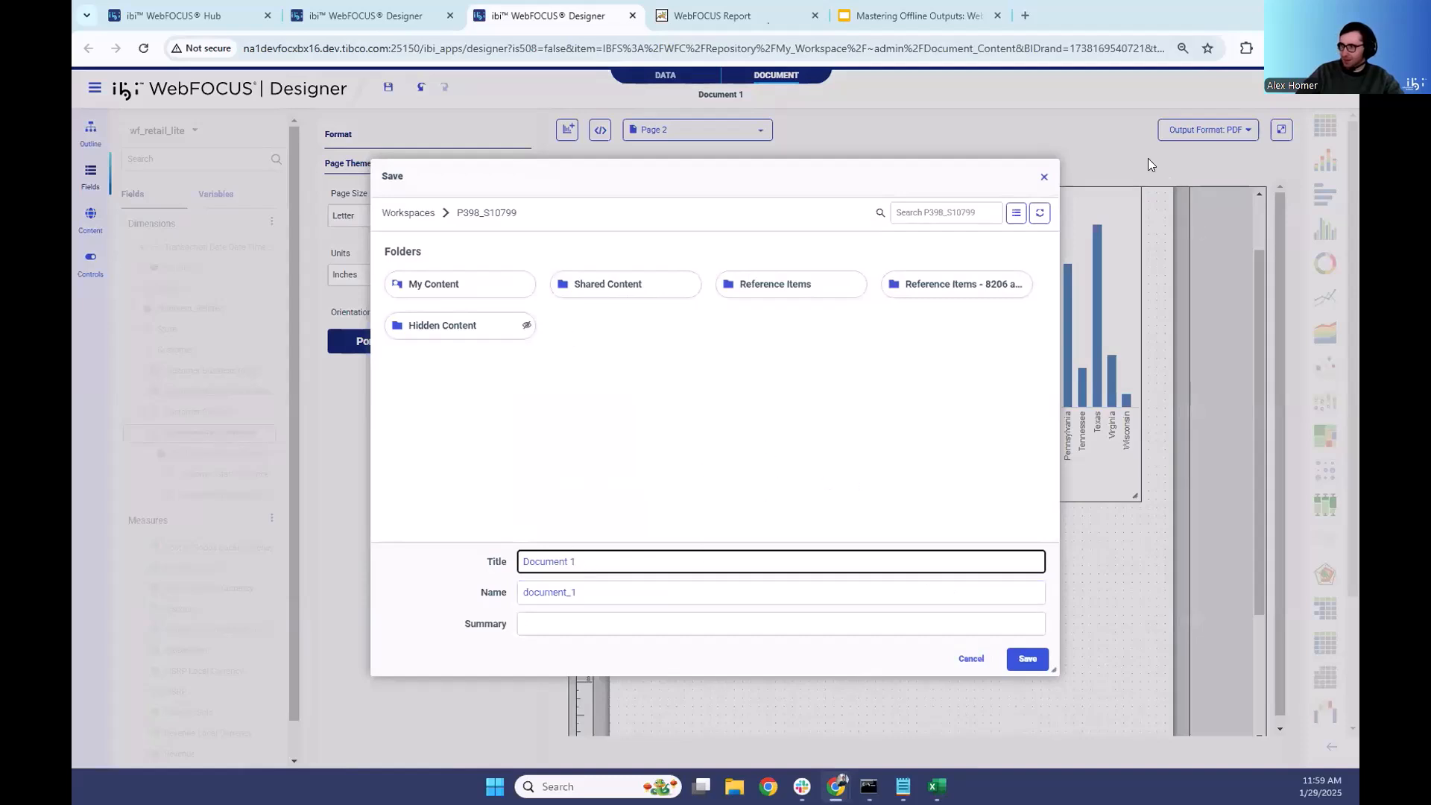
pyautogui.click(379, 13)
# - Save the document as "Excel Doc Live" in the Document Content folder under My Workspace's My Content
pyautogui.click(389, 88)
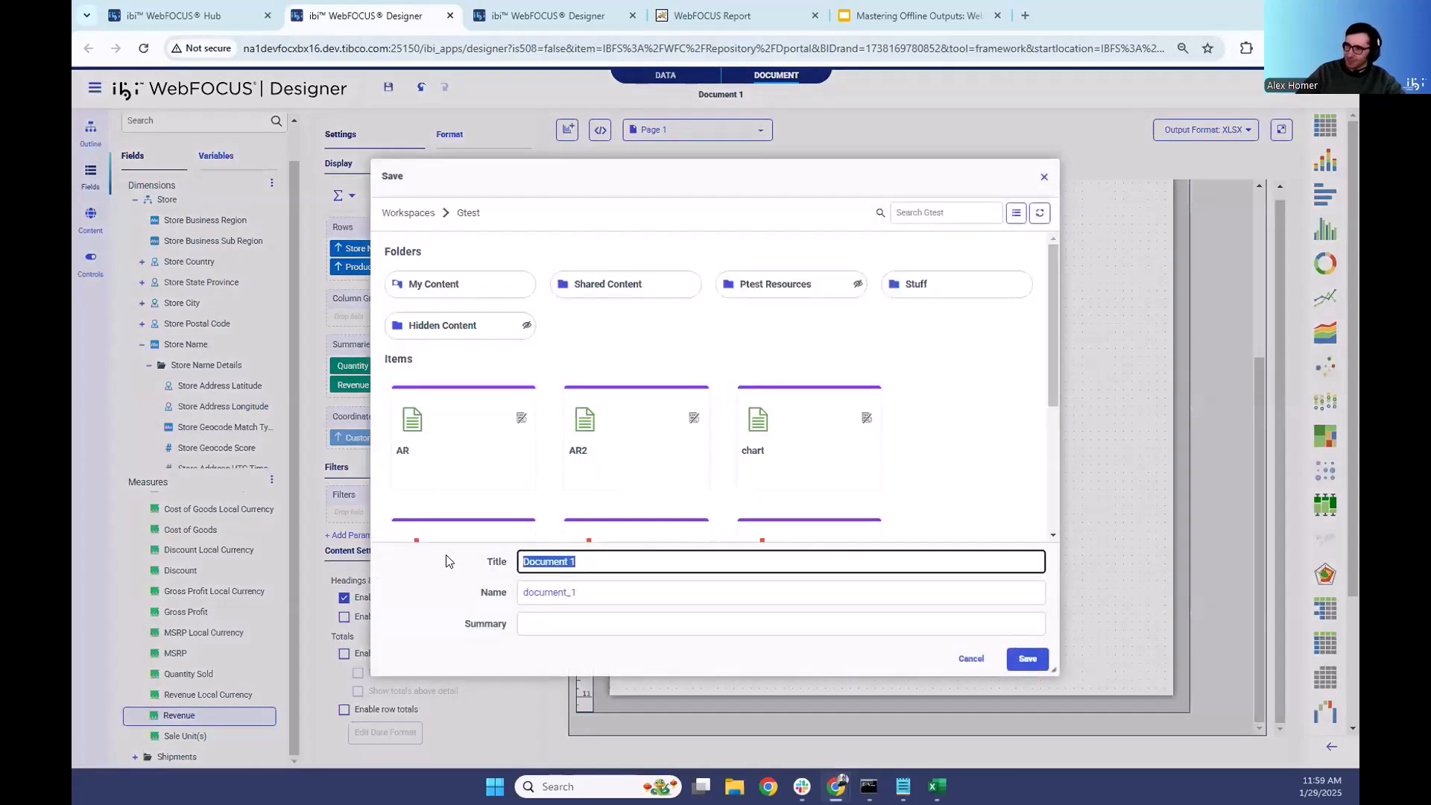
pyautogui.click(414, 214)
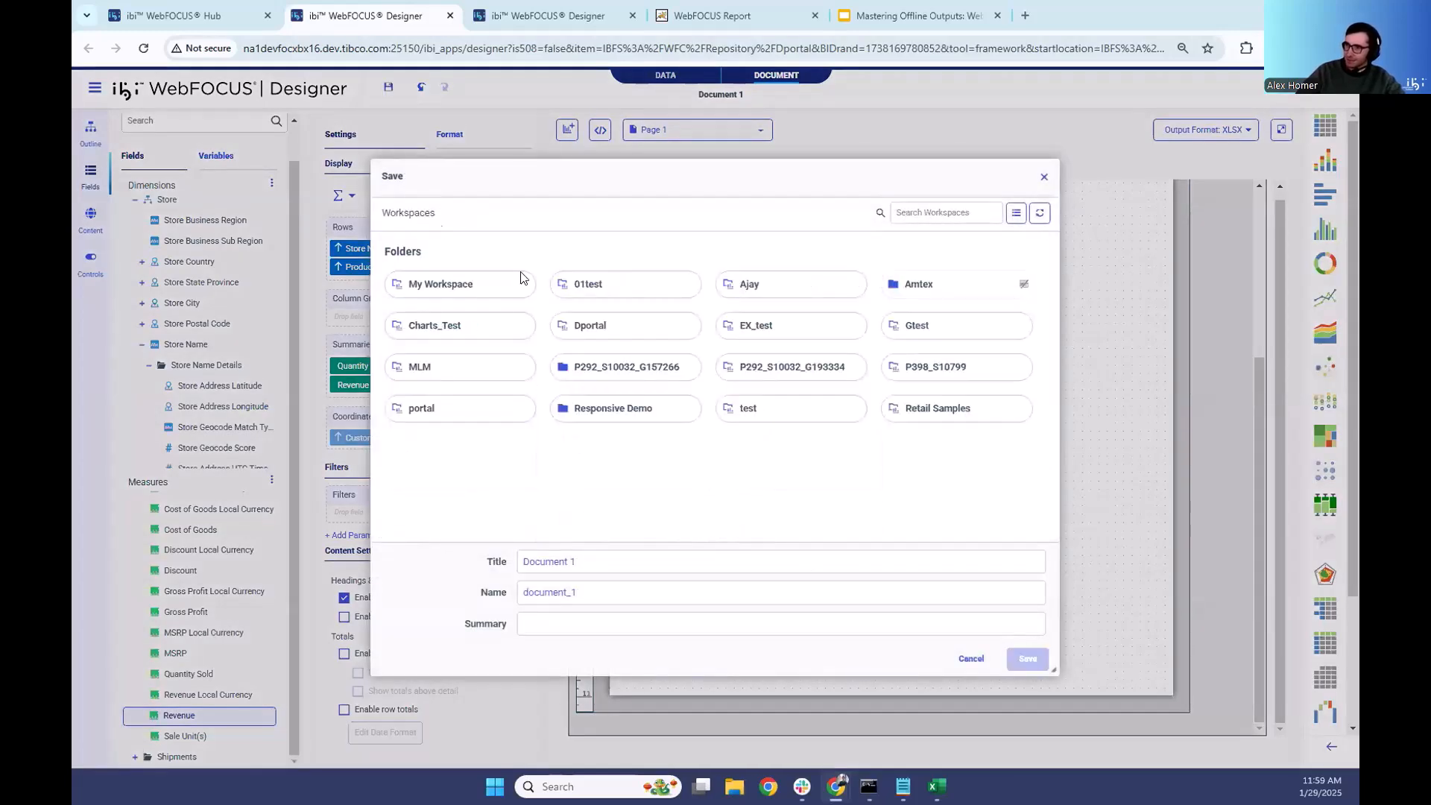
pyautogui.click(491, 283)
pyautogui.click(467, 282)
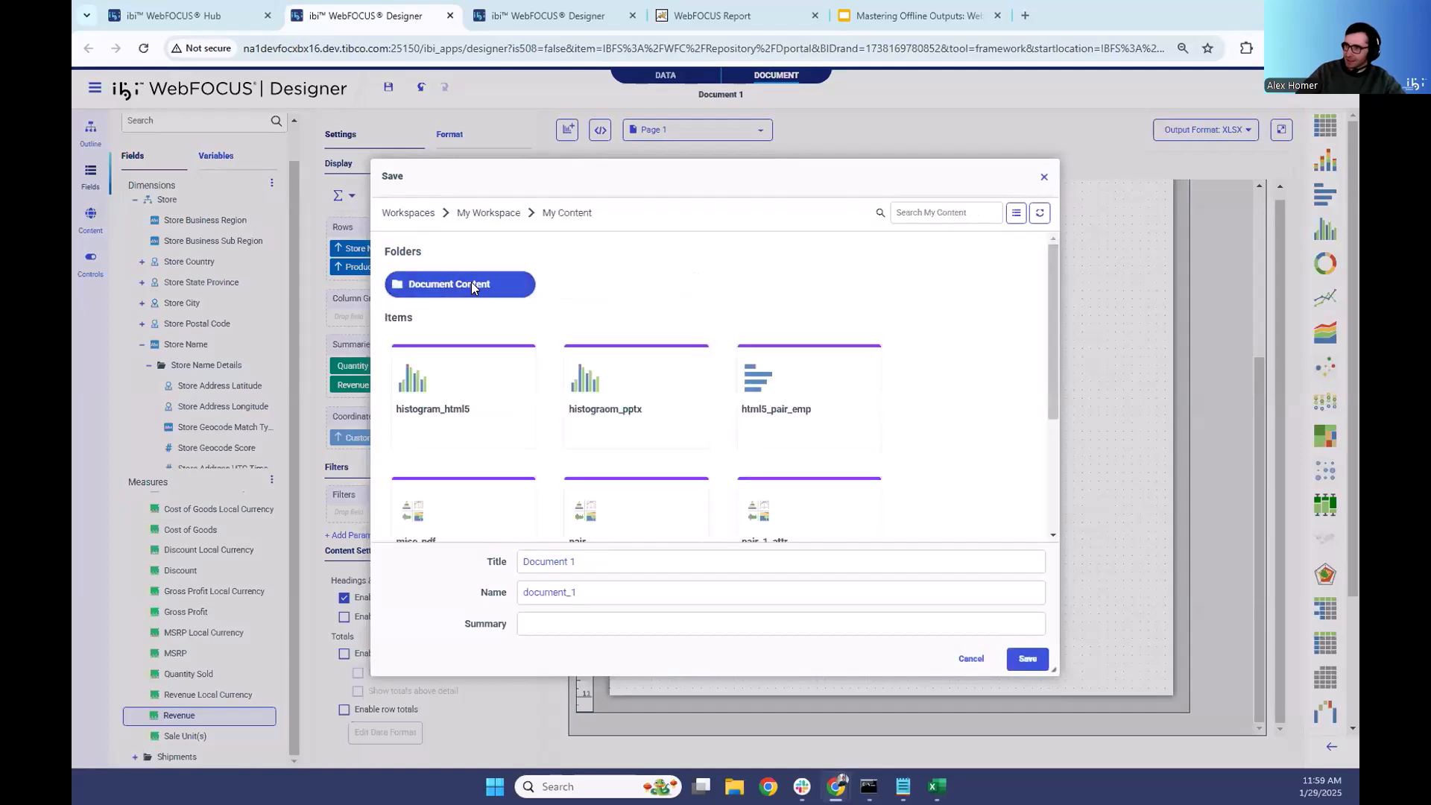
pyautogui.click(471, 283)
pyautogui.click(609, 559)
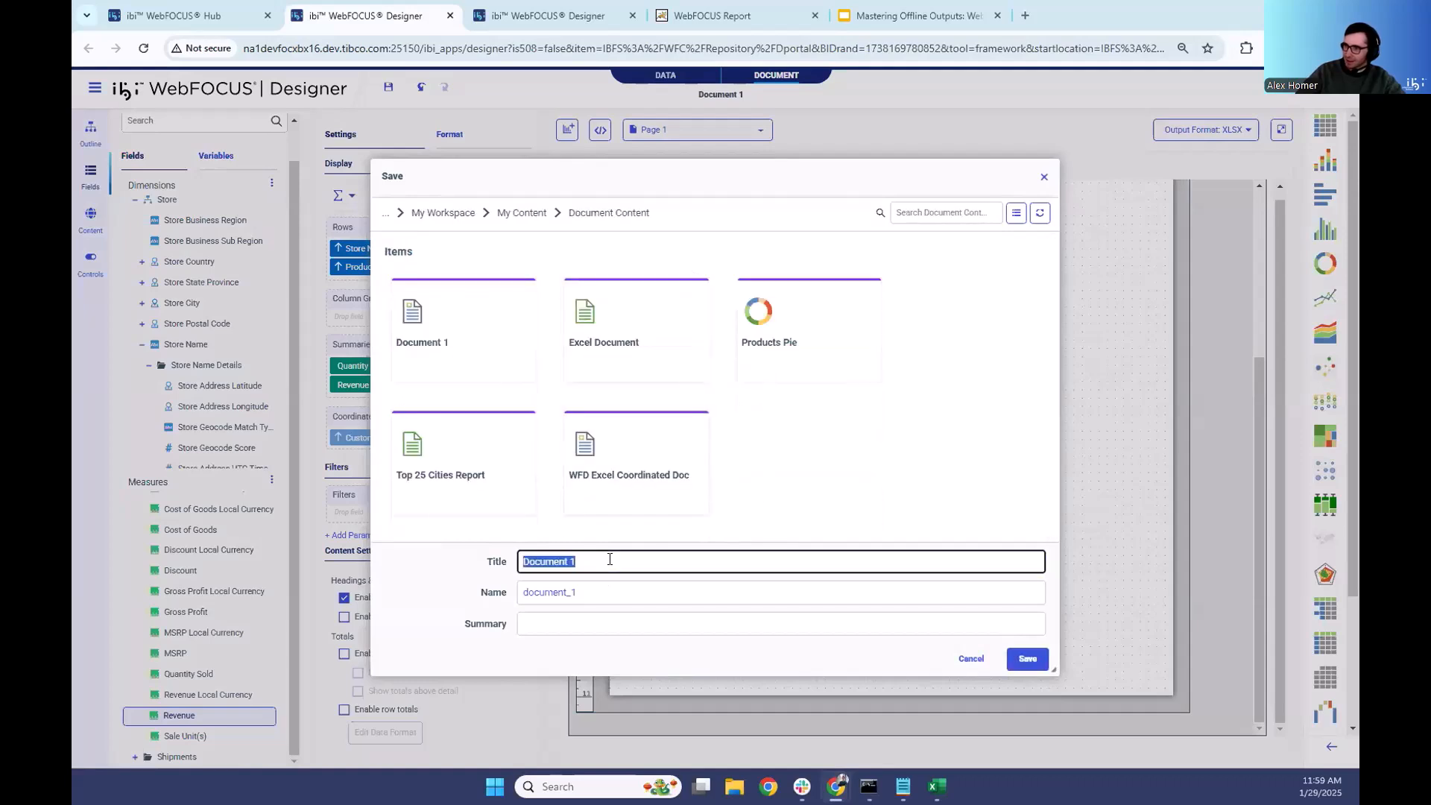
pyautogui.write('Excel Doc Live')
pyautogui.click(1027, 659)
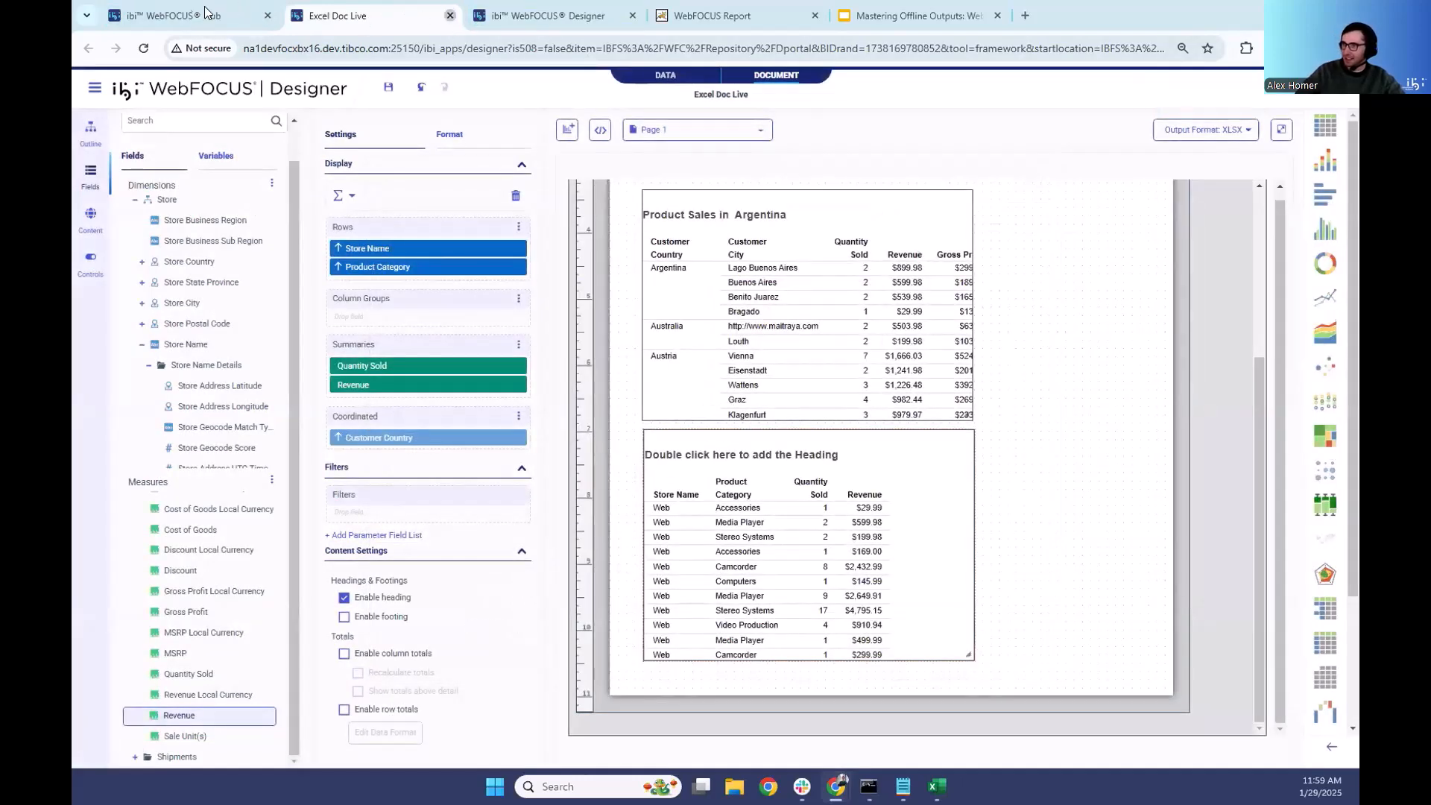
# - Close the saved document and browse the Hub to the Document Content folder in My Workspace's My Content
pyautogui.click(449, 15)
pyautogui.click(186, 13)
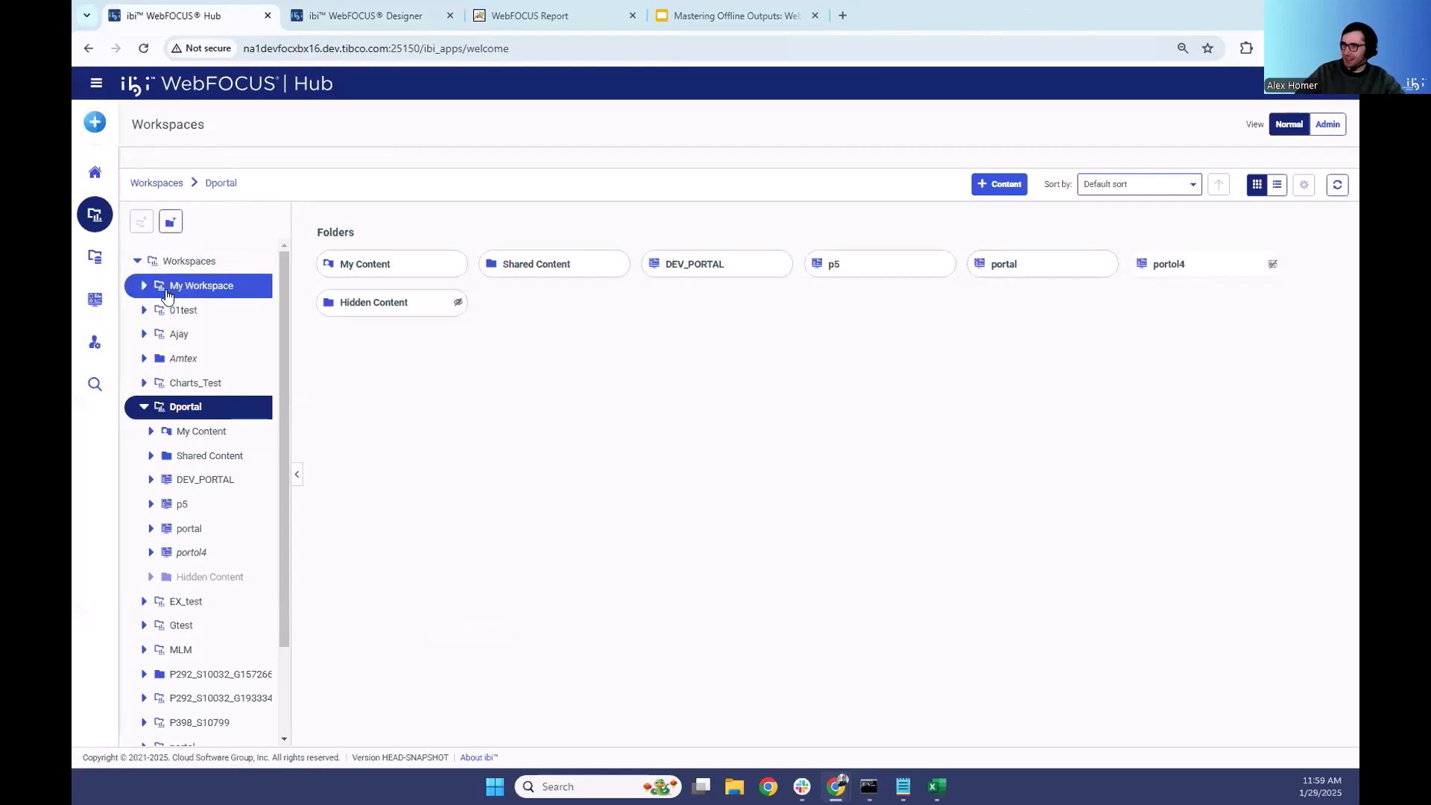
pyautogui.doubleClick(391, 263)
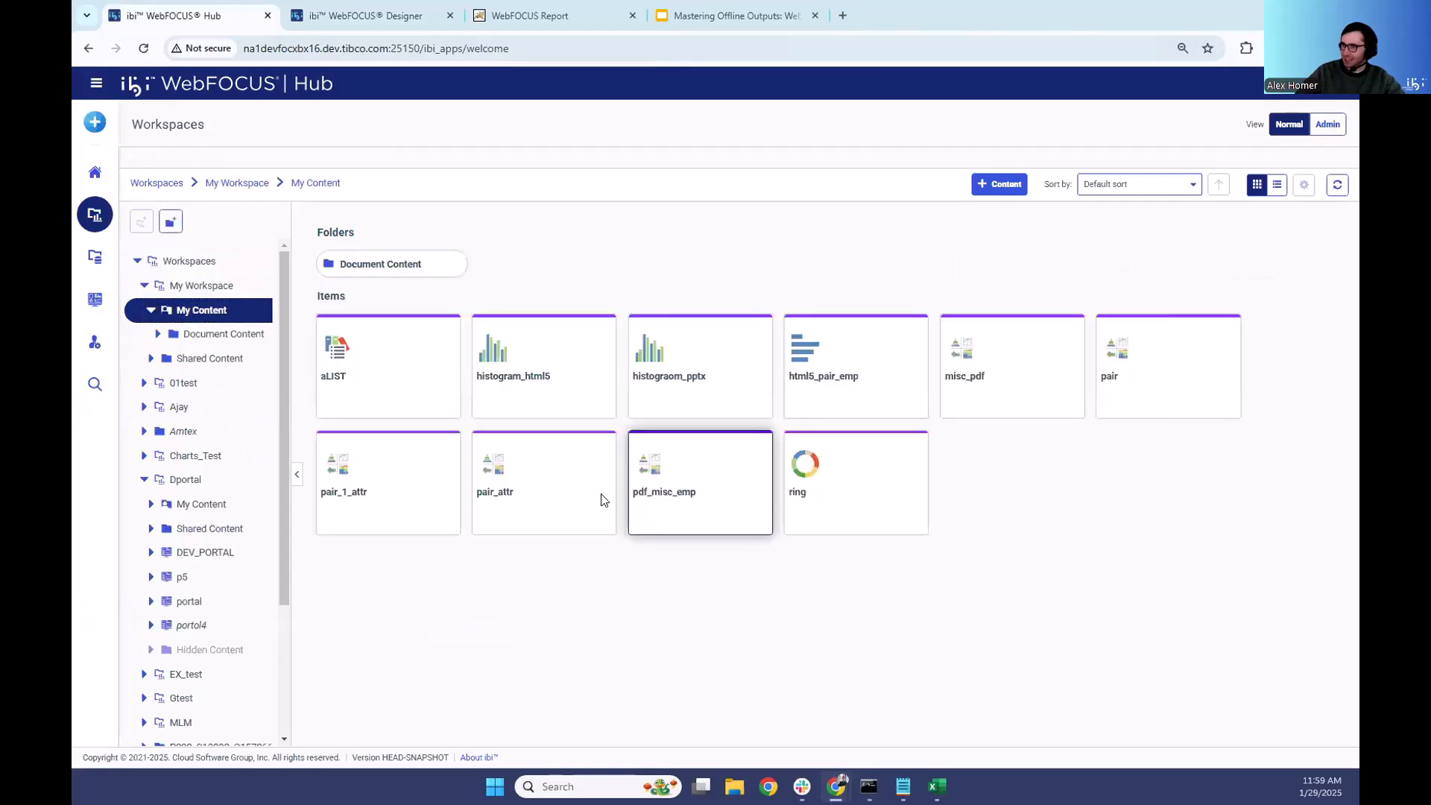
pyautogui.doubleClick(348, 266)
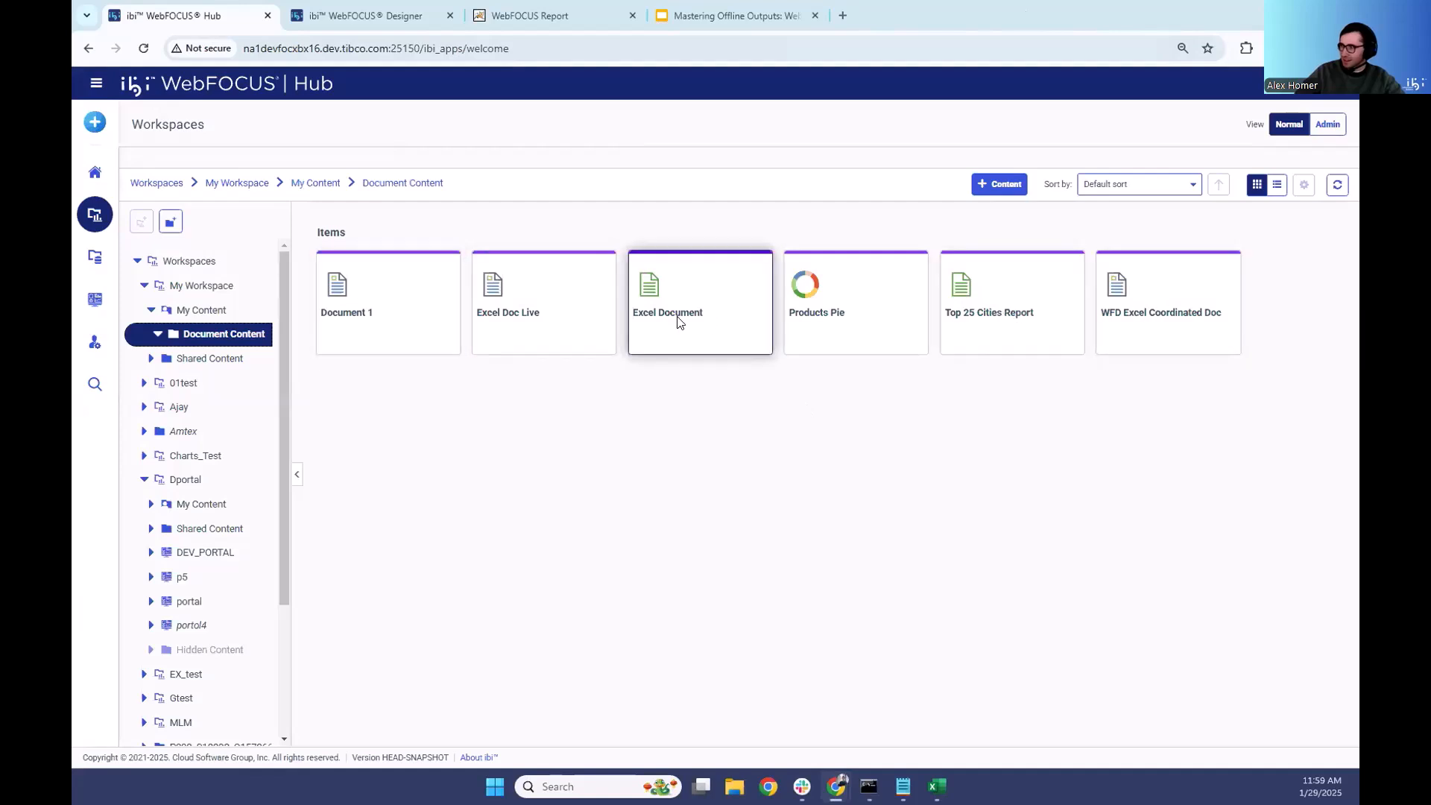
# - Open the Excel Doc Live document in the text editor and bring its COMPOUND LAYOUT code into readable view
pyautogui.rightClick(529, 309)
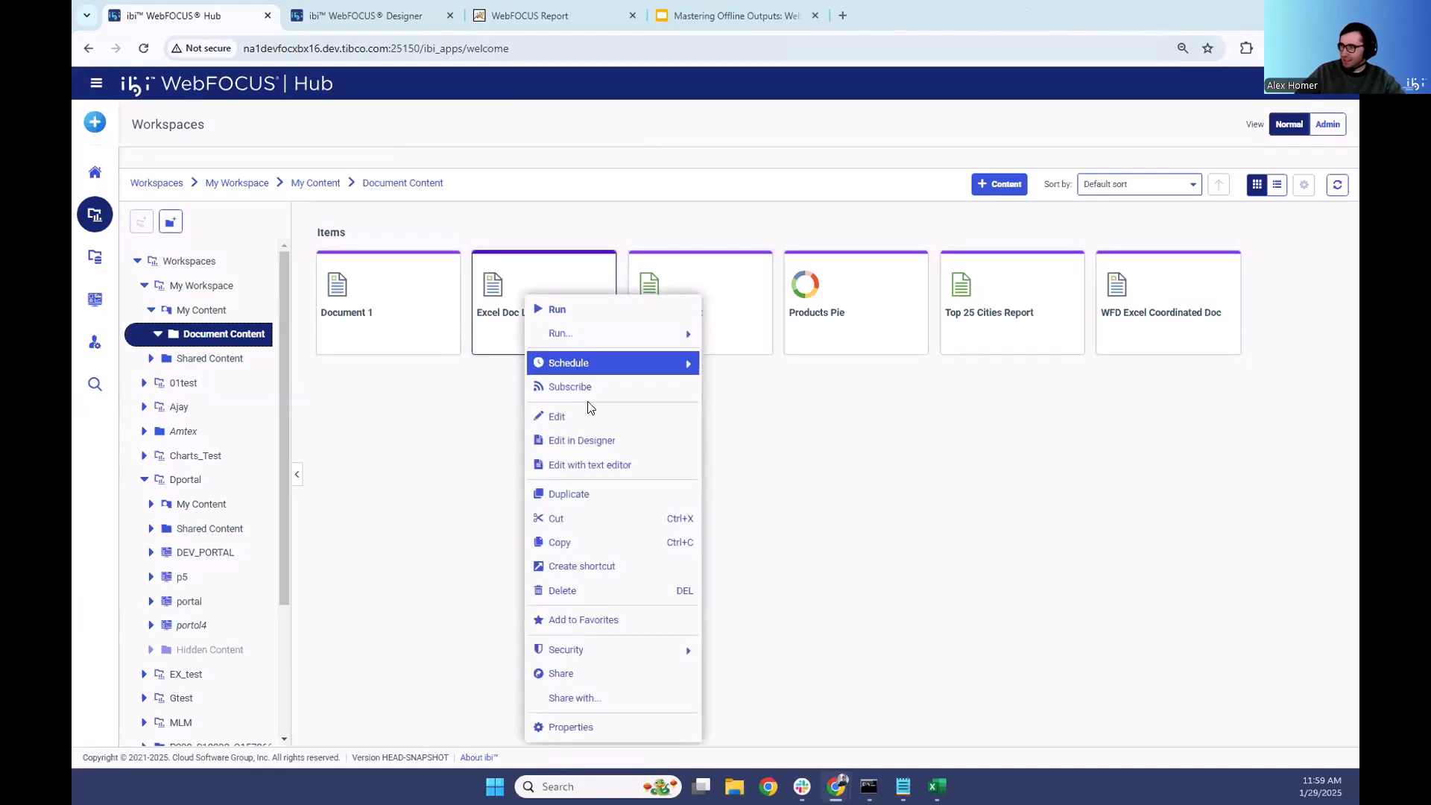
pyautogui.click(589, 464)
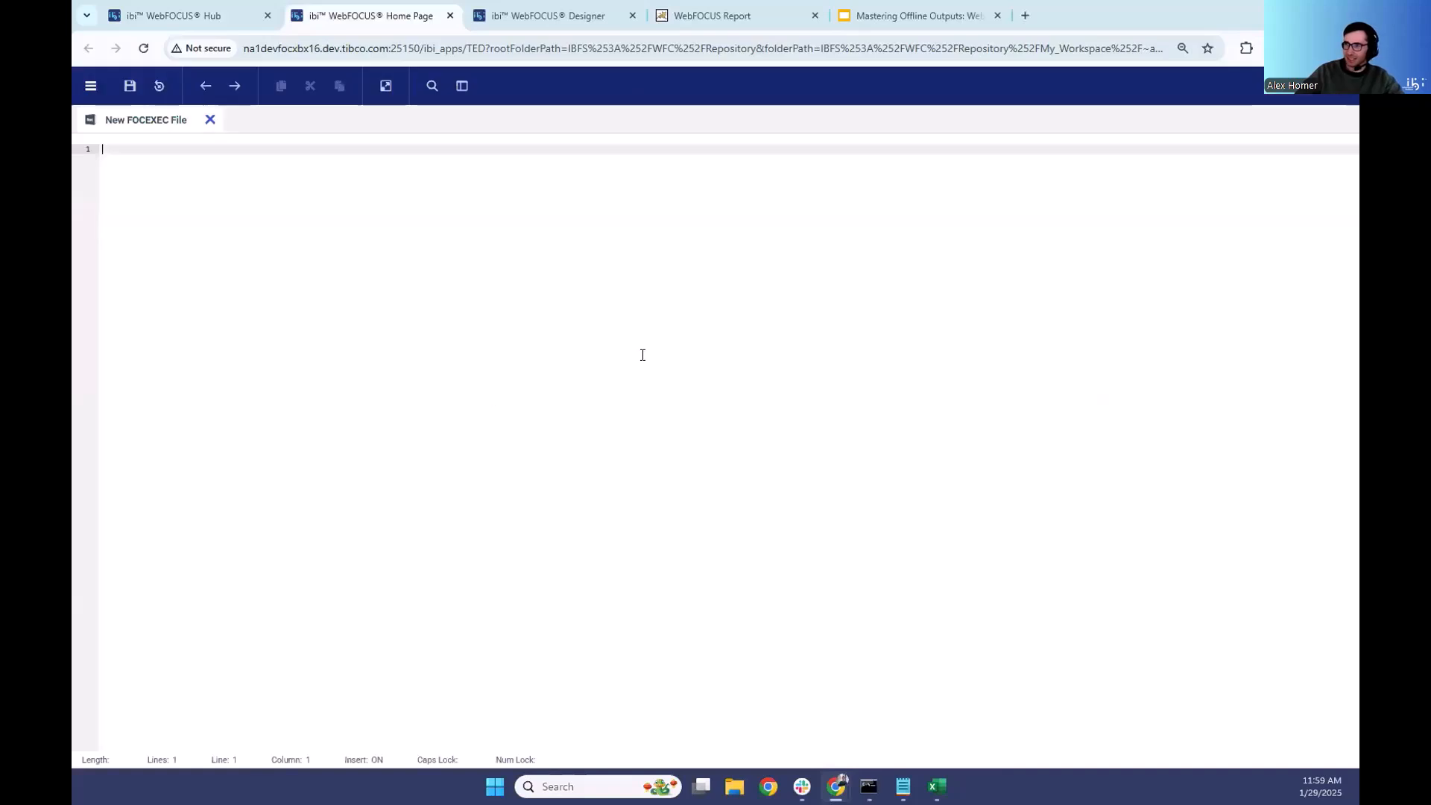
pyautogui.scroll(-2, 387, 547)
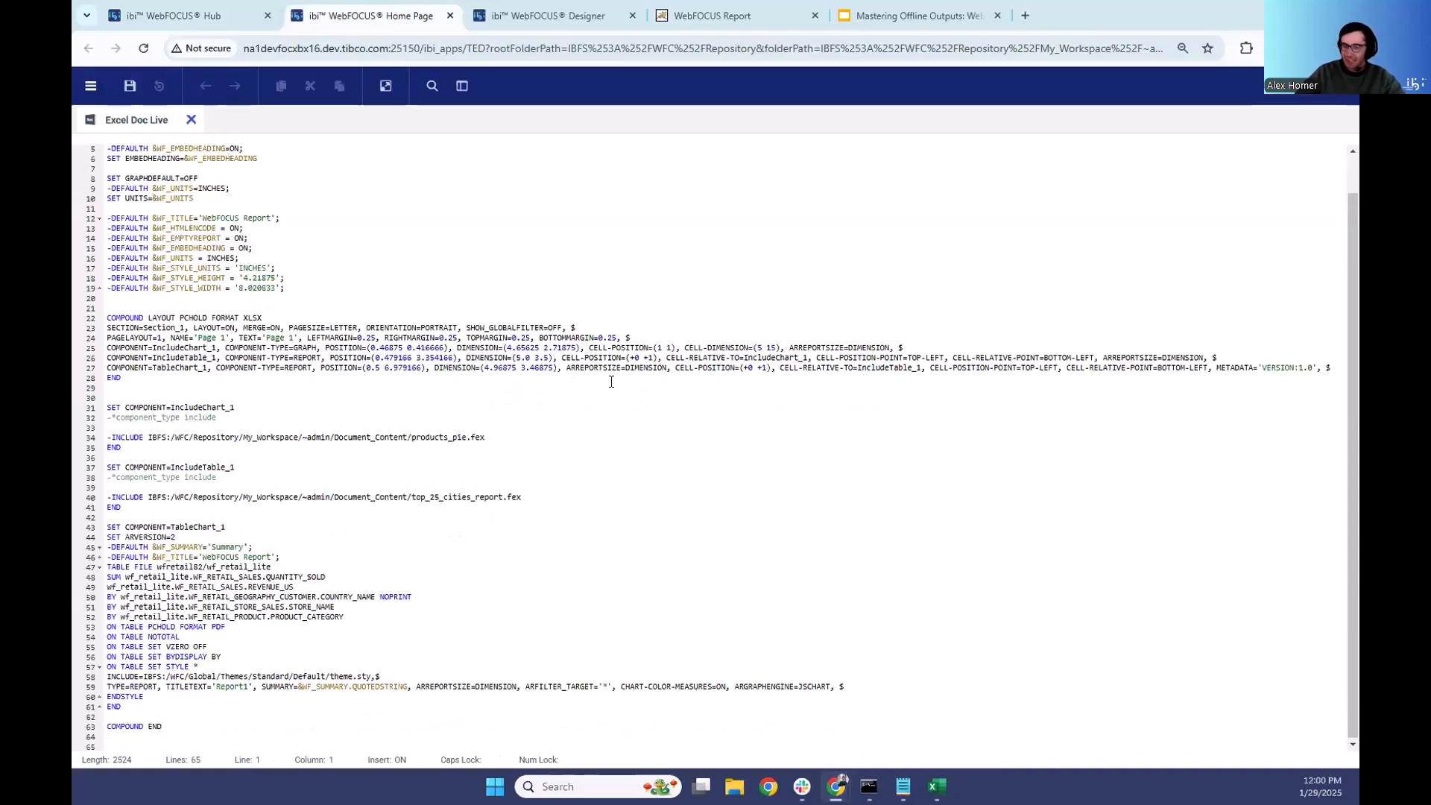
pyautogui.hotkey('ctrl', '+')
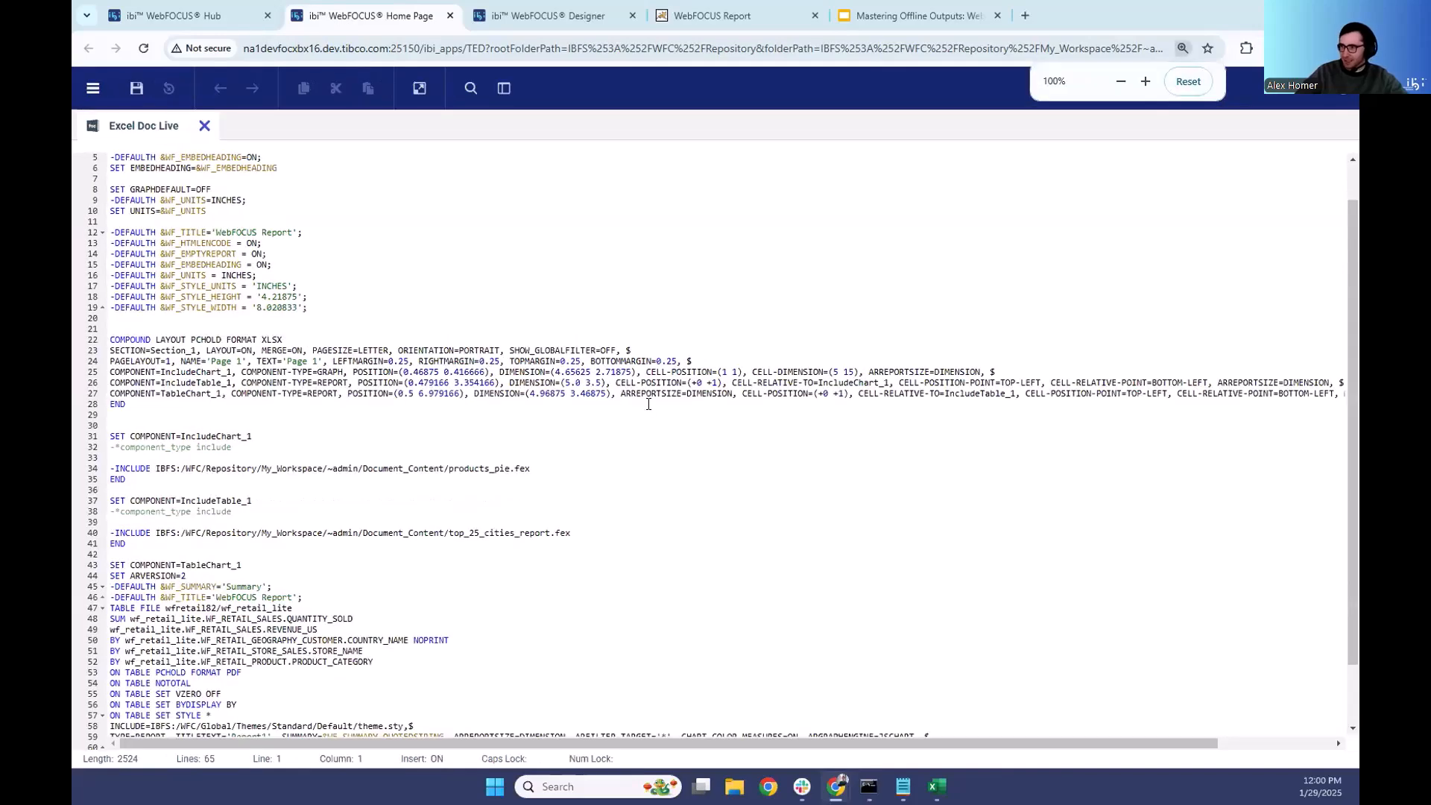
pyautogui.hotkey('ctrl', '+')
# - Examine the CELL-POSITION setting of the IncludeChart_1 component
pyautogui.click(704, 396)
pyautogui.moveTo(704, 396); pyautogui.dragTo(817, 396)
pyautogui.click(818, 396)
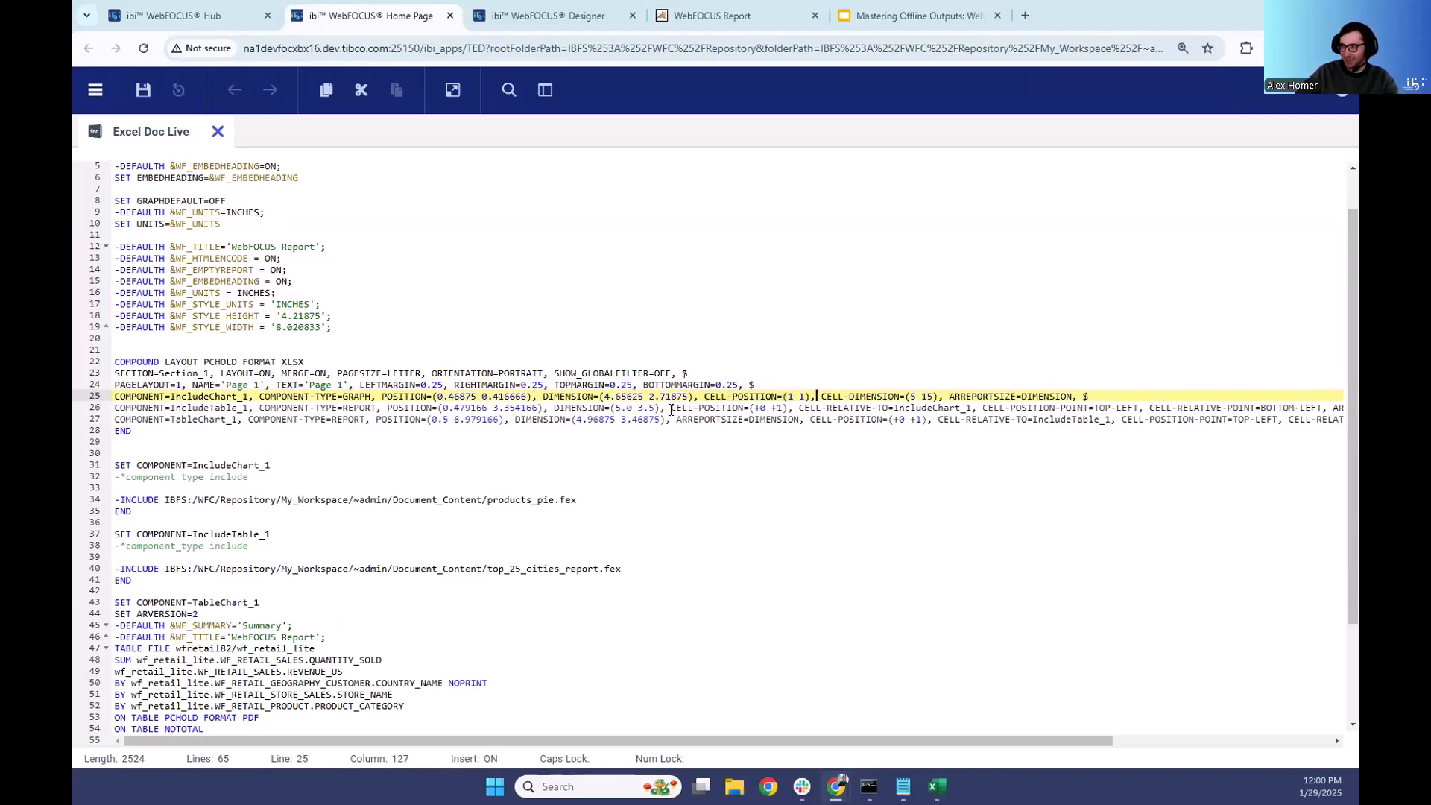
# - Switch to Excel and examine where the cities report's title and column headings sit on the Argentina sheet, checking rows 18 and 19
pyautogui.click(936, 786)
pyautogui.click(157, 510)
pyautogui.scroll(7, 188, 422)
pyautogui.click(159, 423)
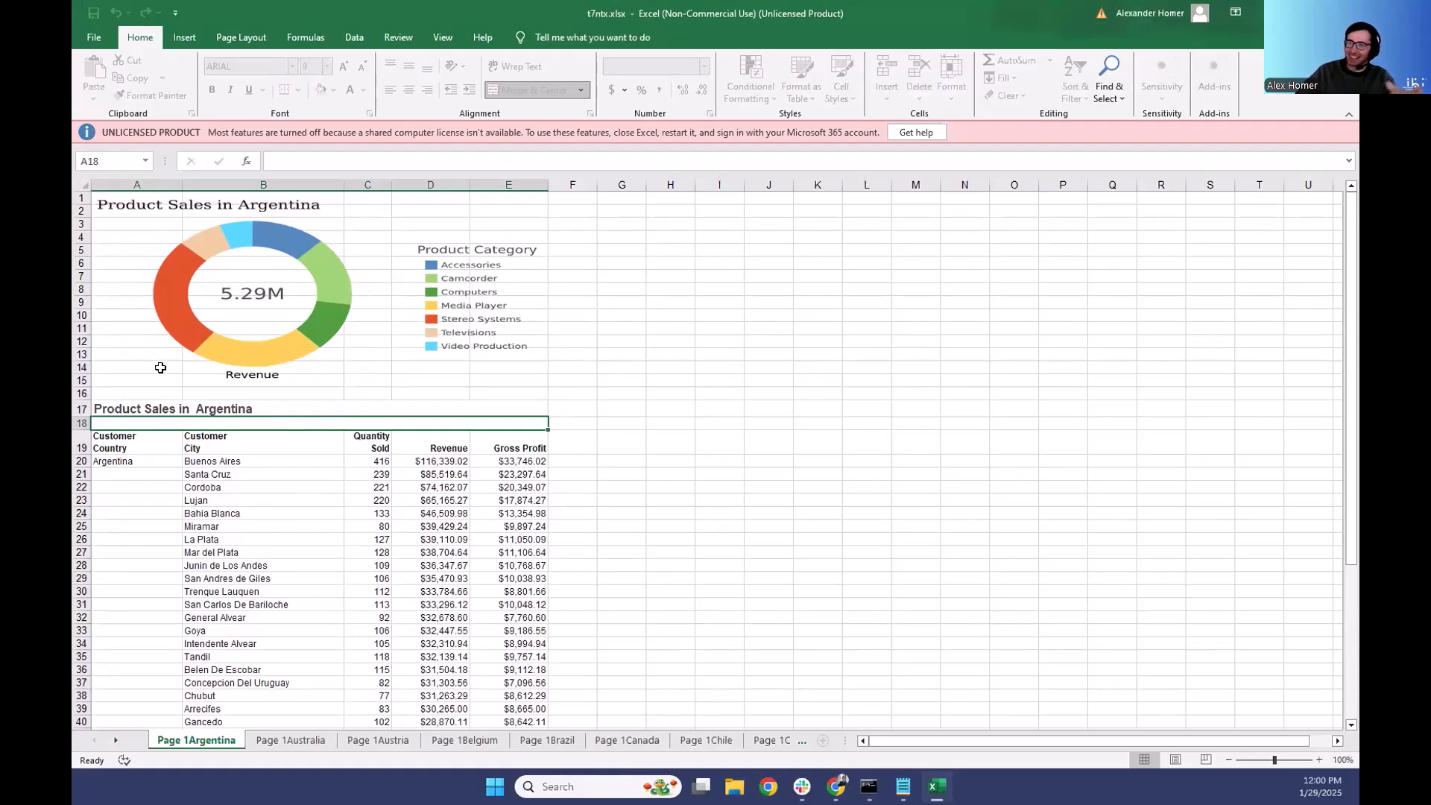
pyautogui.click(131, 440)
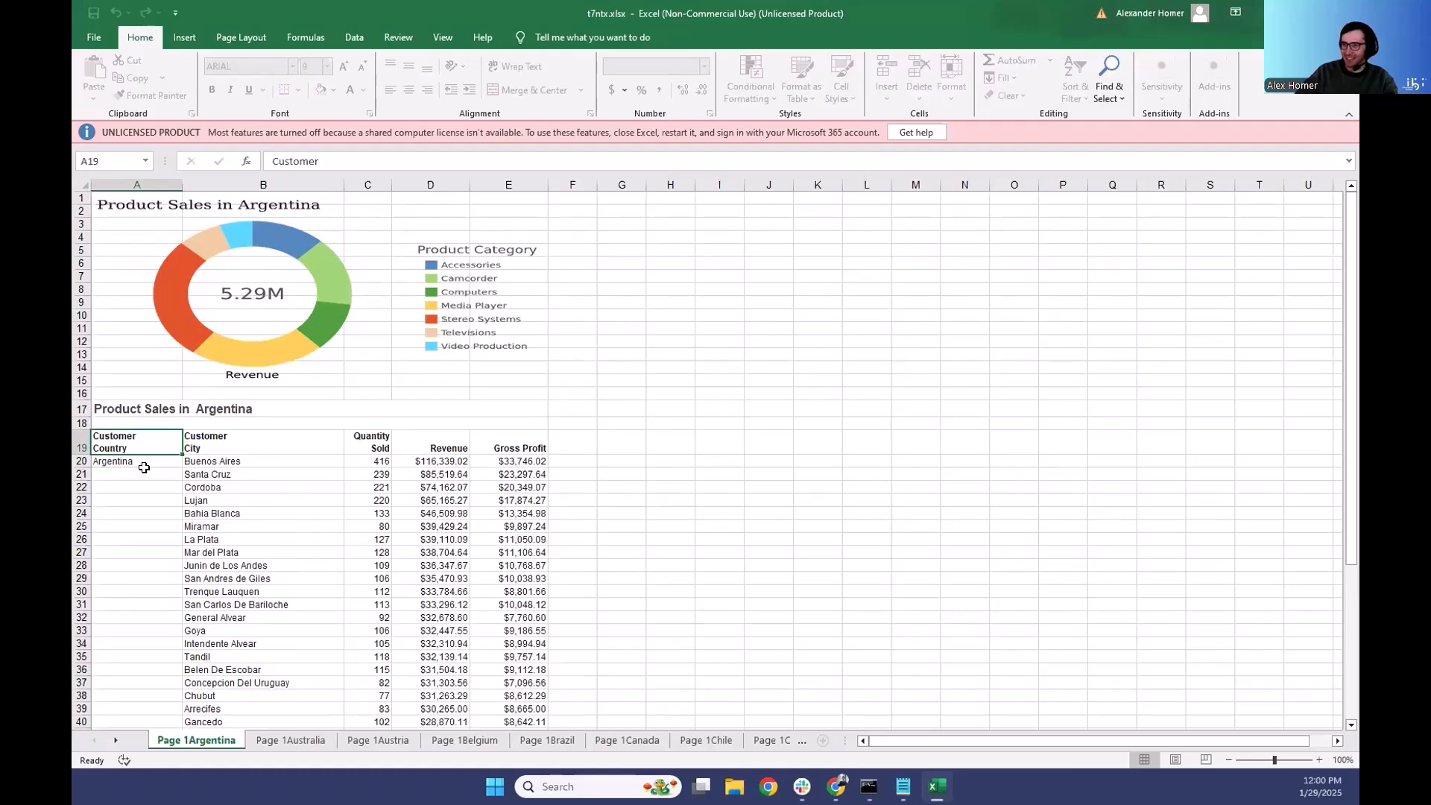
pyautogui.scroll(-8, 276, 474)
pyautogui.scroll(8, 438, 512)
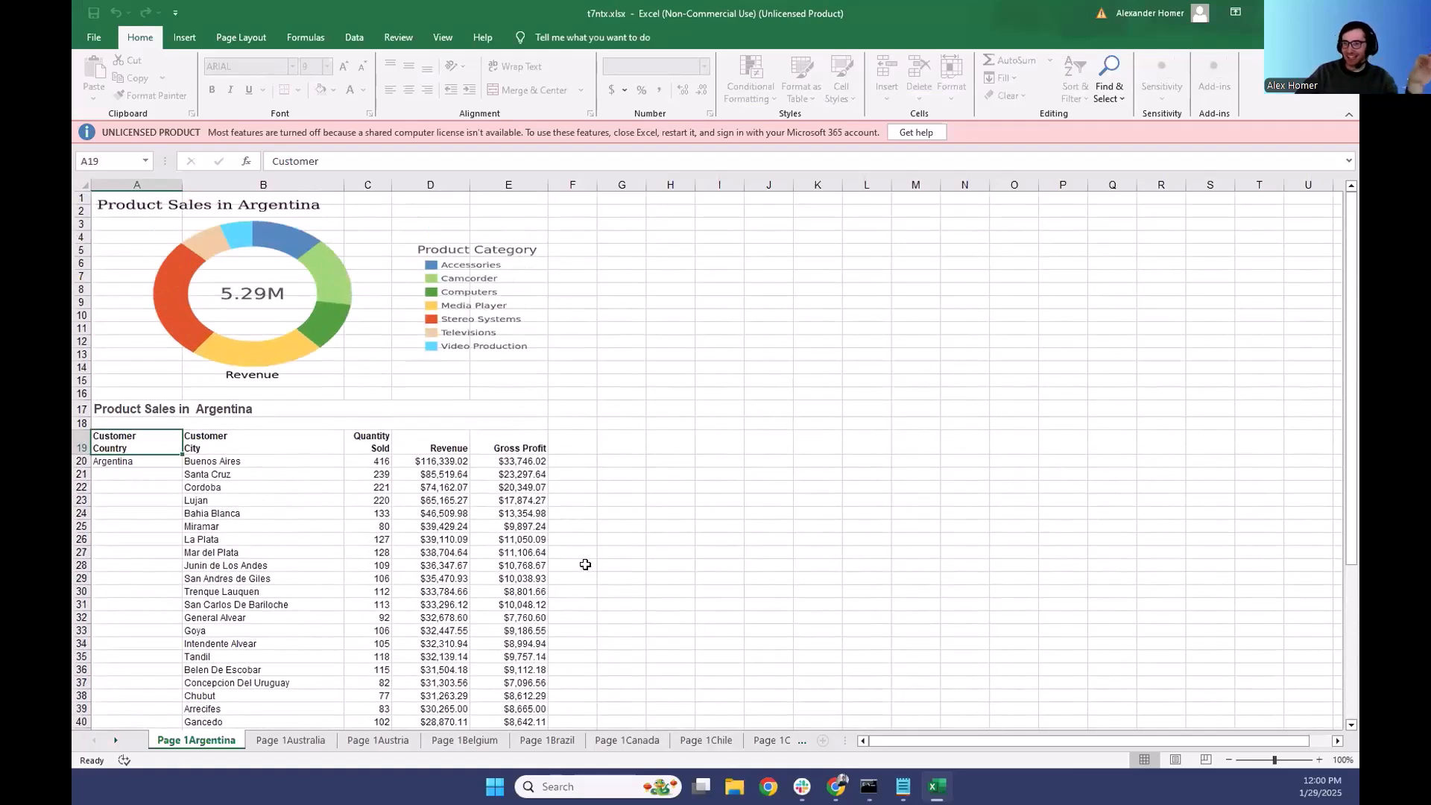
pyautogui.click(141, 422)
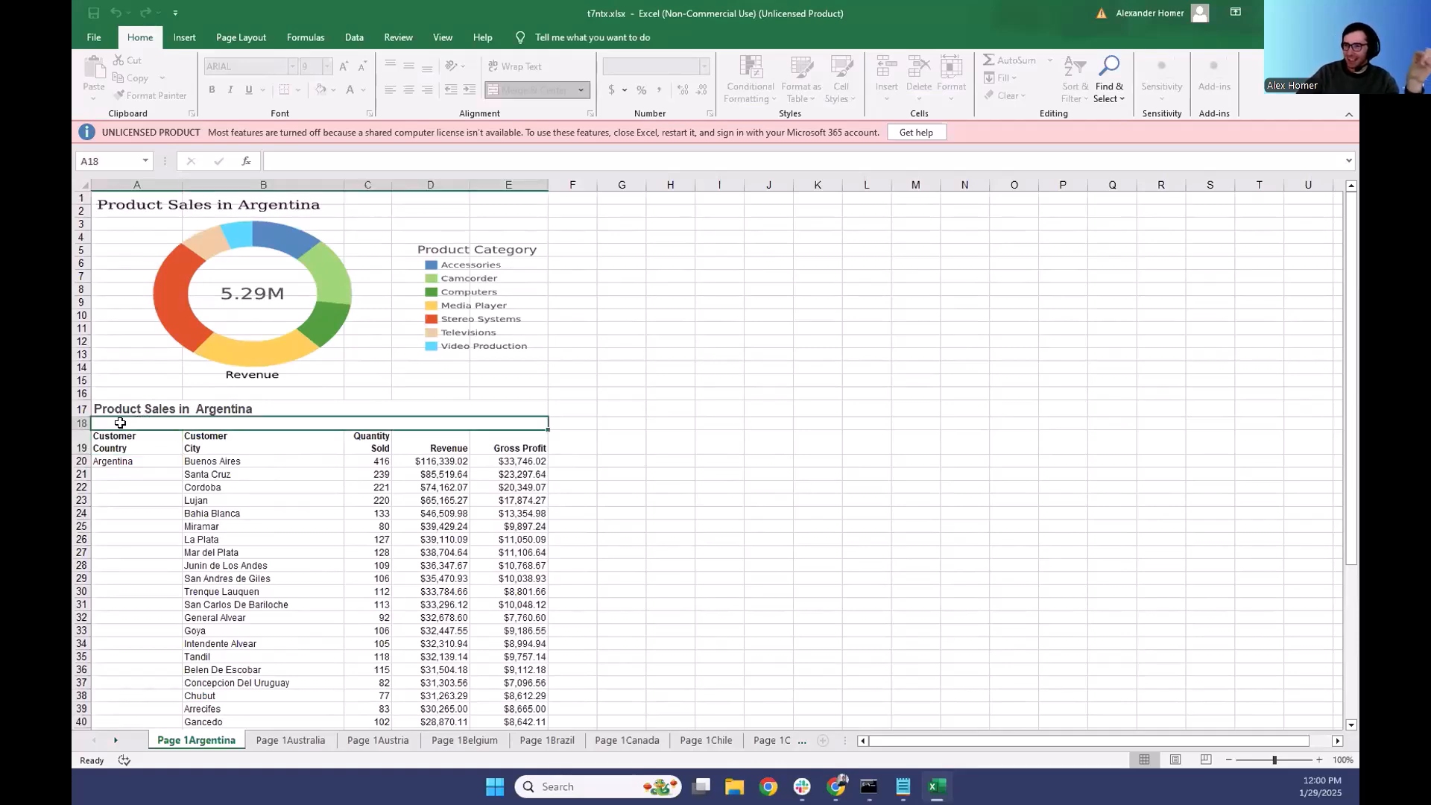
pyautogui.click(120, 442)
pyautogui.scroll(-6, 336, 462)
# - Compare the position and length of the city and store reports on the Australia and Austria sheets
pyautogui.click(309, 740)
pyautogui.scroll(-13, 221, 400)
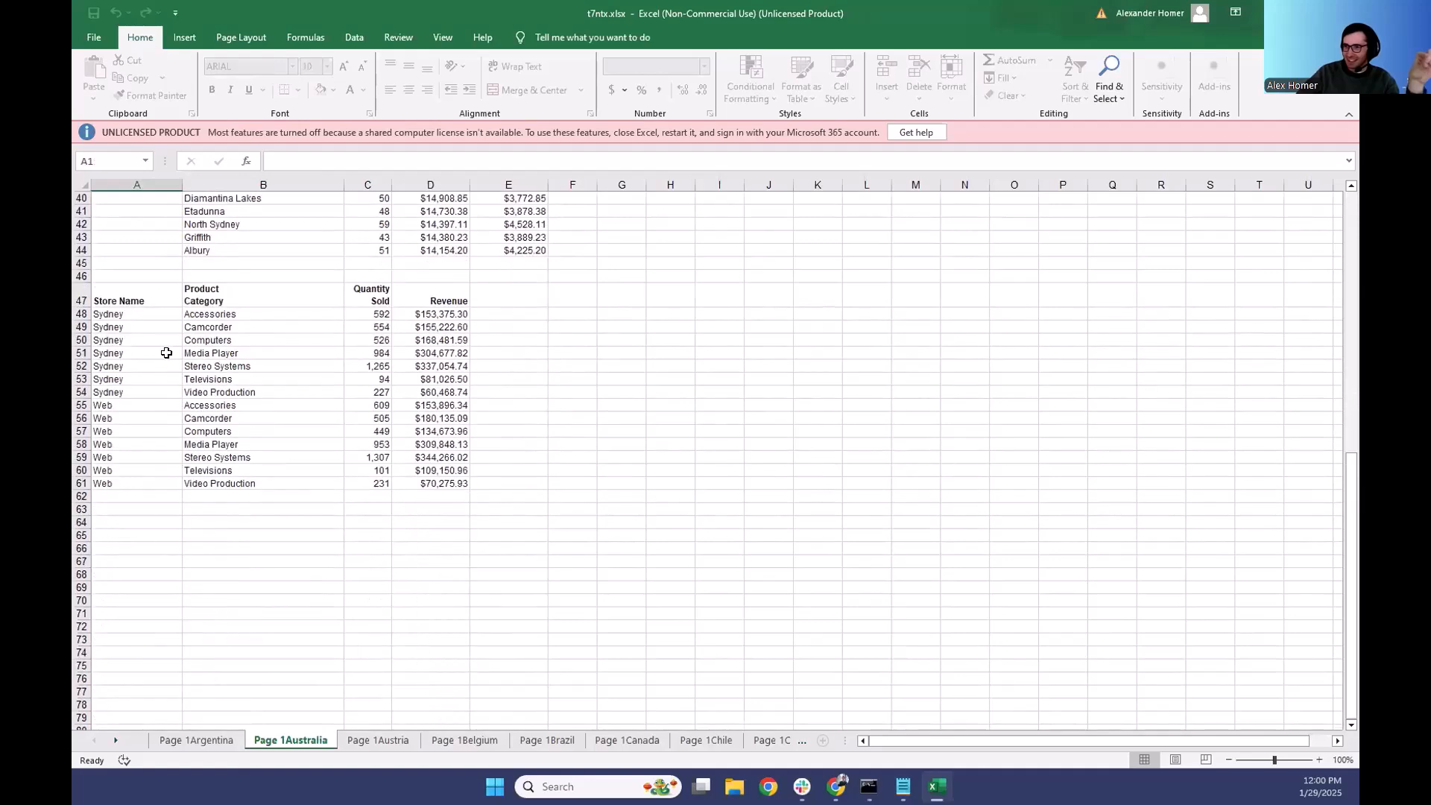
pyautogui.moveTo(118, 298); pyautogui.dragTo(455, 485)
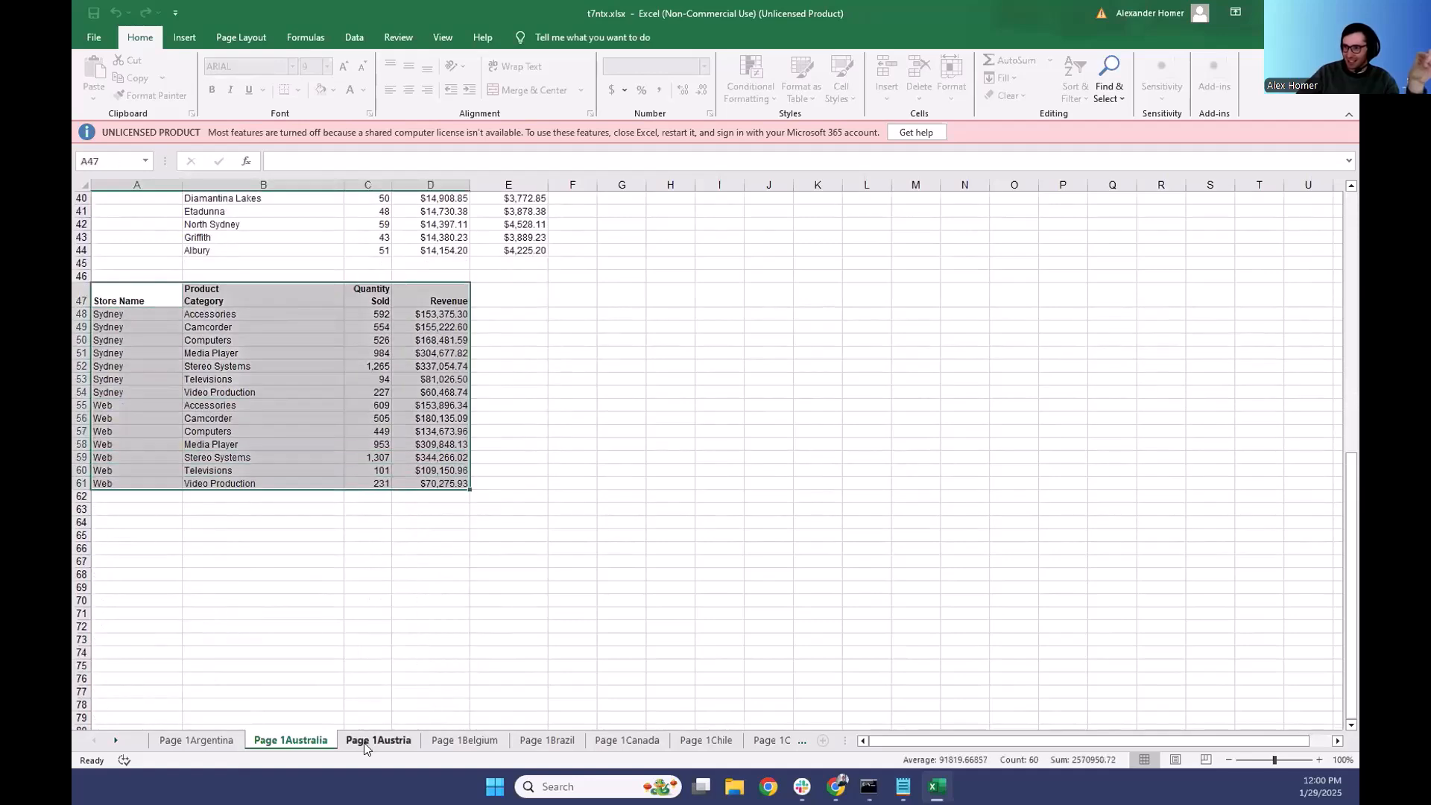
pyautogui.click(378, 740)
pyautogui.scroll(-9, 507, 447)
pyautogui.scroll(4, 511, 457)
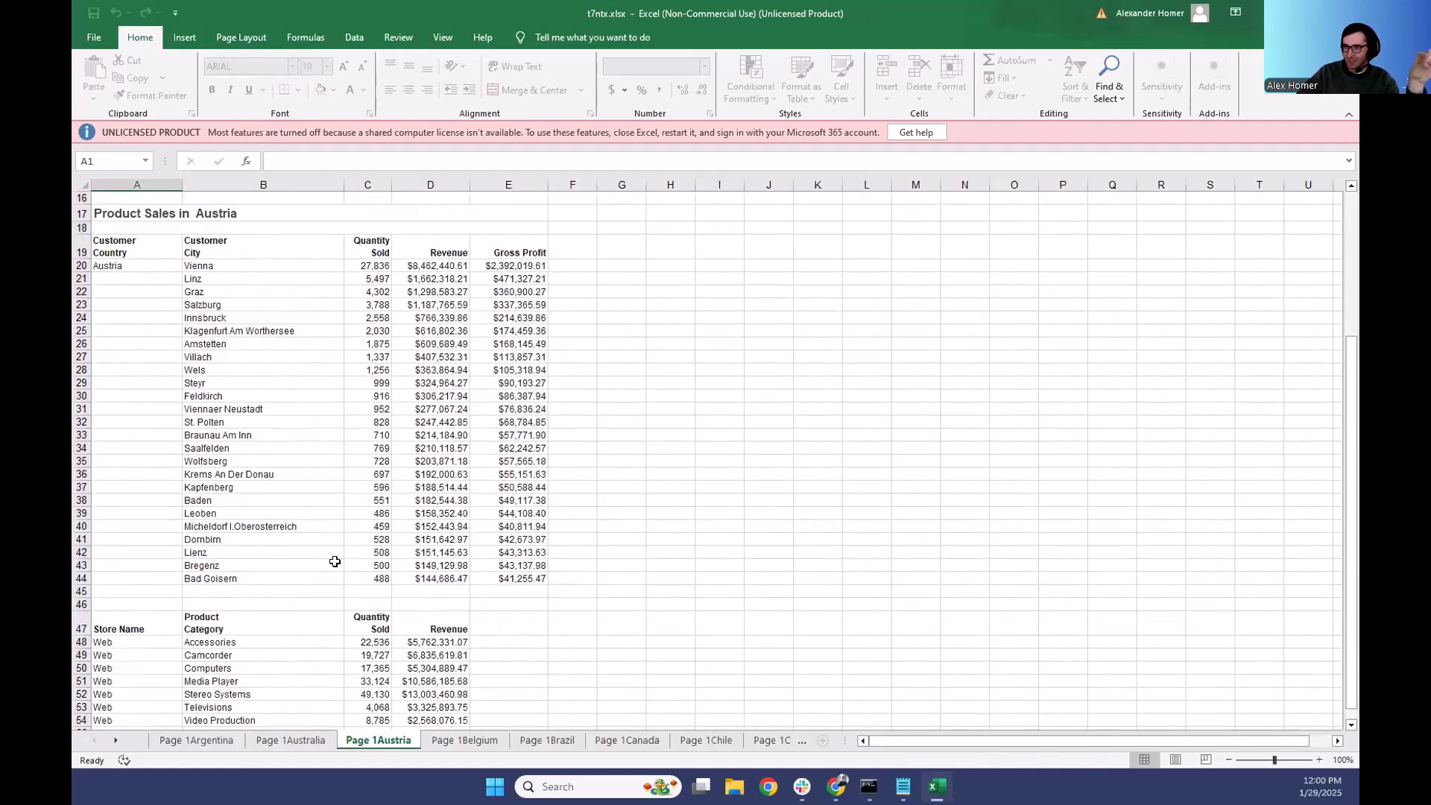
pyautogui.click(328, 588)
pyautogui.moveTo(329, 575); pyautogui.dragTo(227, 278)
pyautogui.click(256, 380)
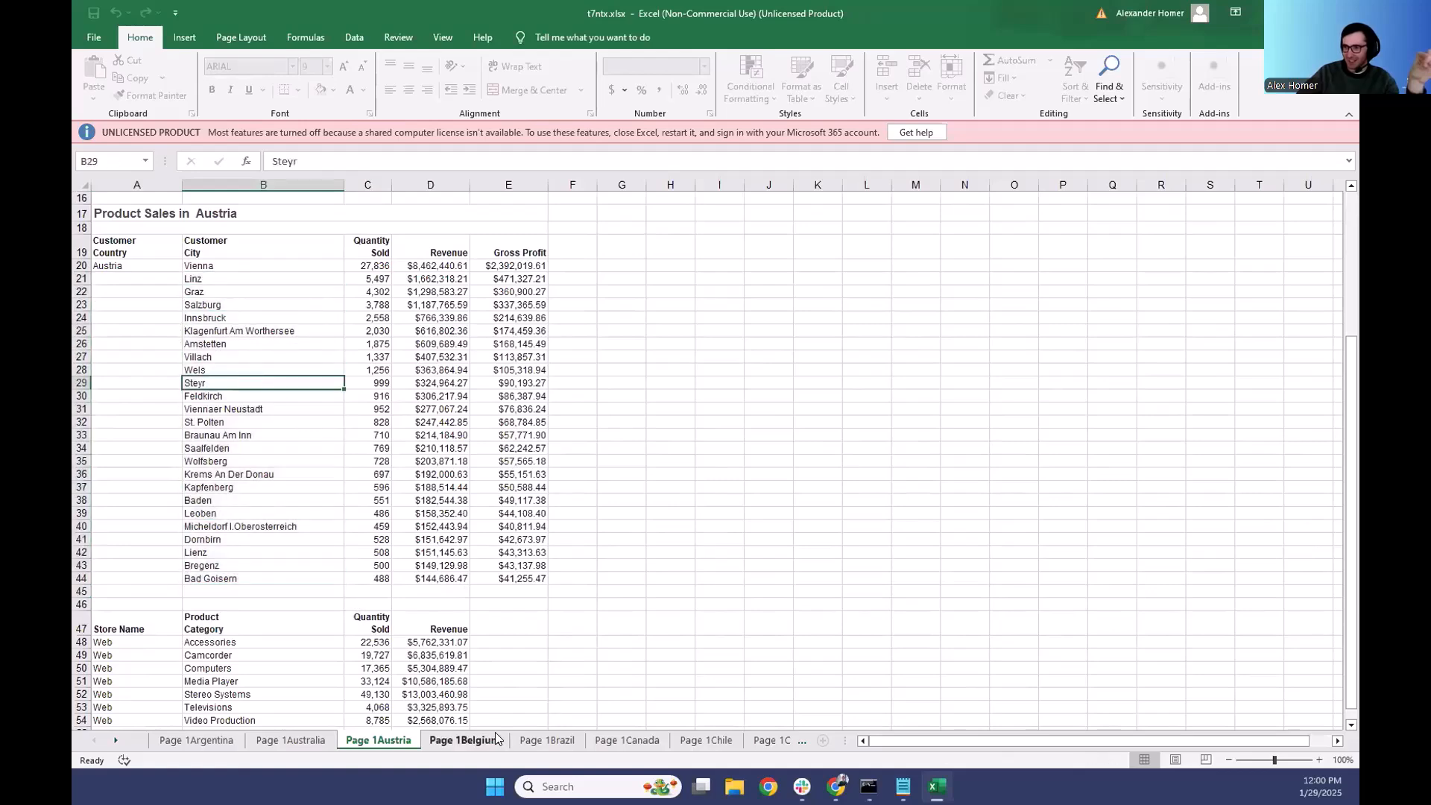
# - Examine where the store report ends on the Brazil sheet, including the empty rows beneath it
pyautogui.click(547, 740)
pyautogui.scroll(-10, 406, 410)
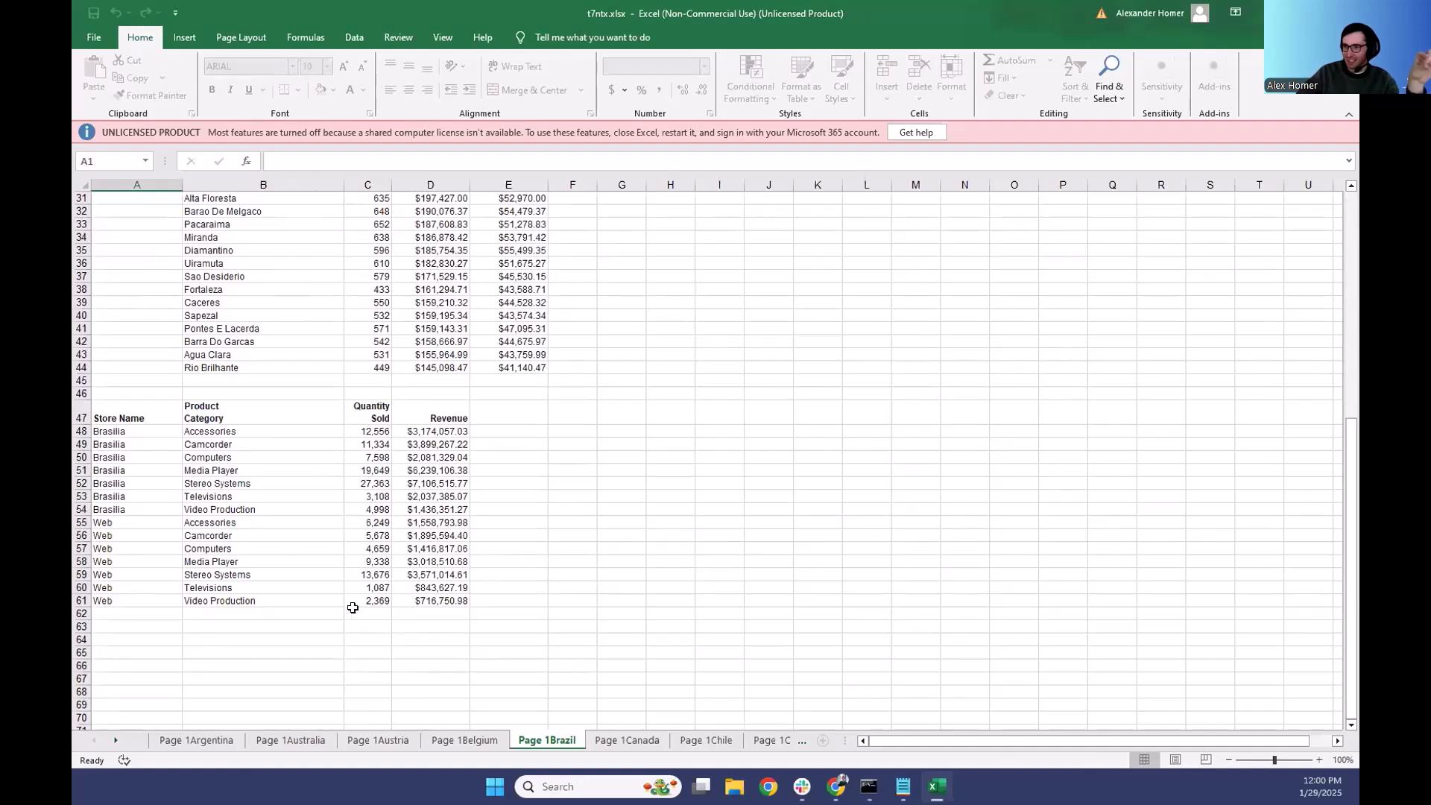
pyautogui.moveTo(132, 613); pyautogui.dragTo(467, 614)
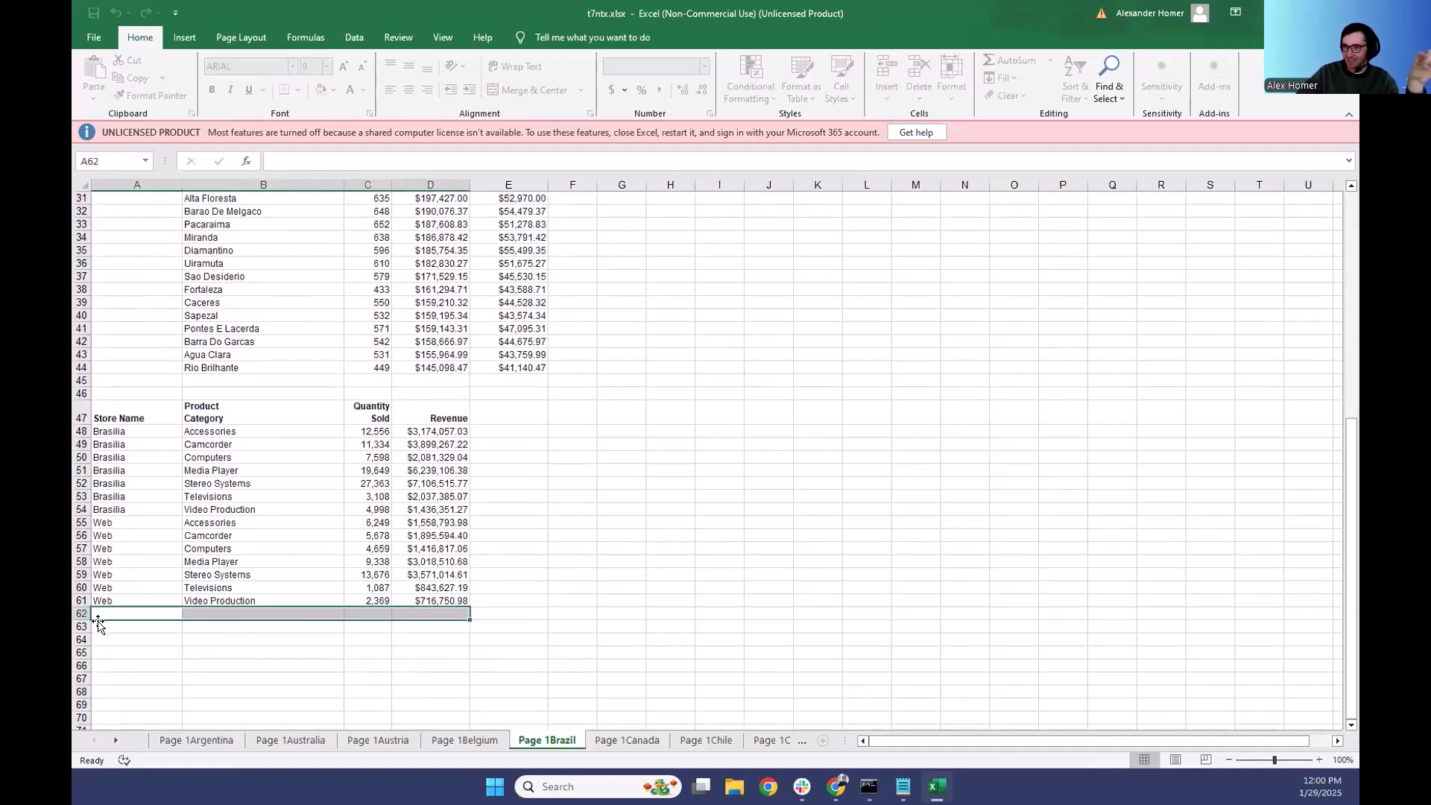
pyautogui.moveTo(97, 534); pyautogui.dragTo(522, 704)
pyautogui.click(572, 588)
pyautogui.scroll(10, 631, 646)
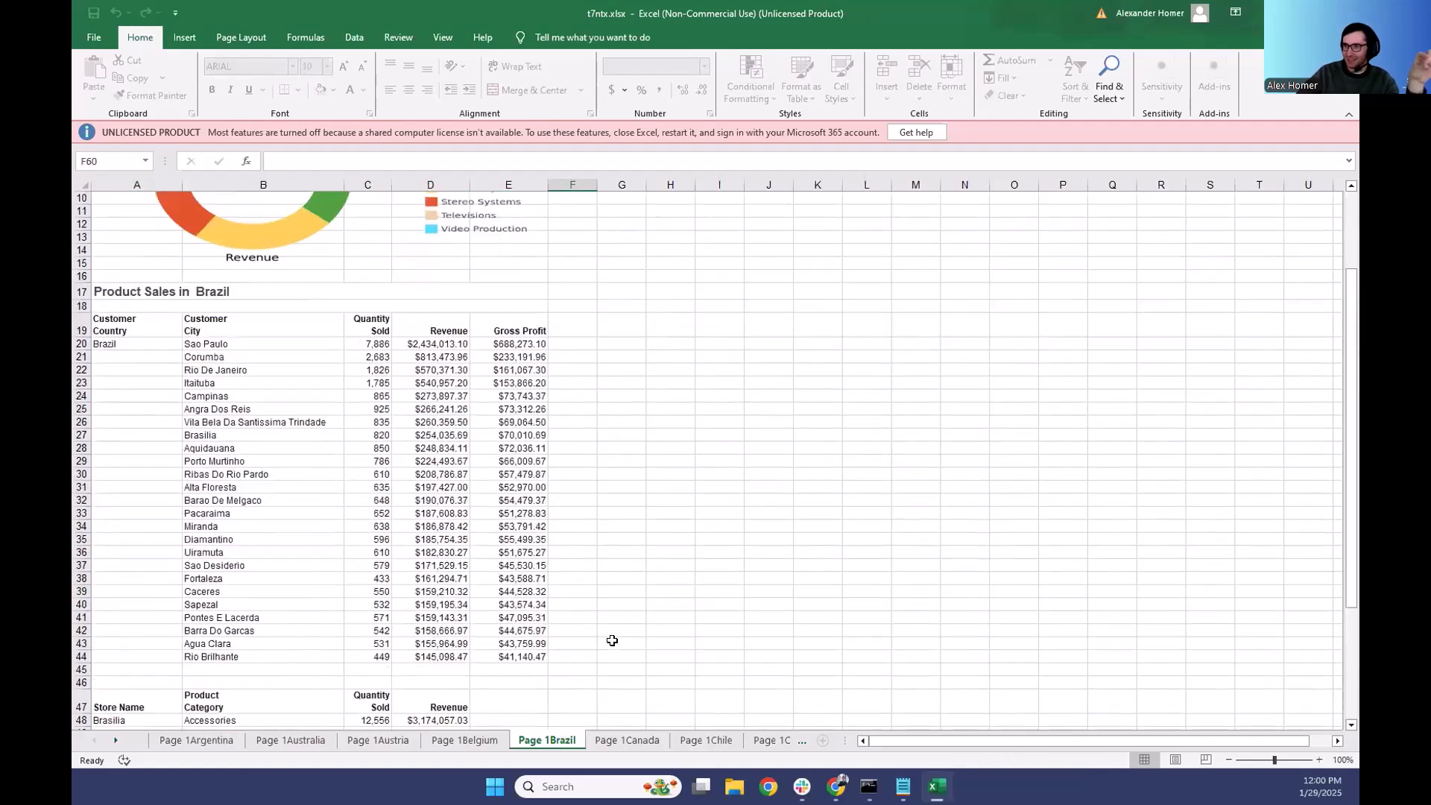
# - Switch back to the WebFOCUS text editor and examine both offsets in the CELL-POSITION setting of IncludeTable_1
pyautogui.moveTo(836, 786)
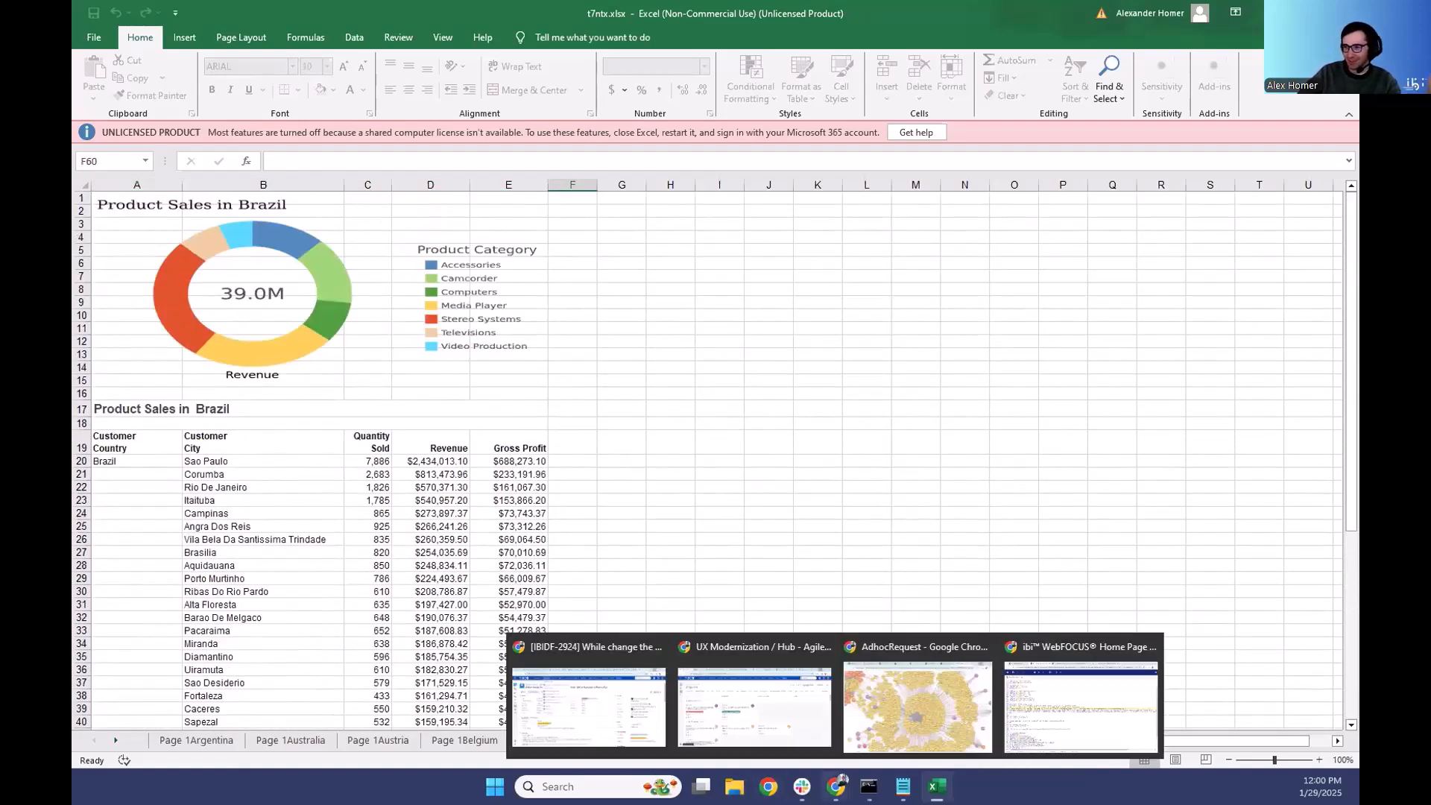
pyautogui.click(1056, 712)
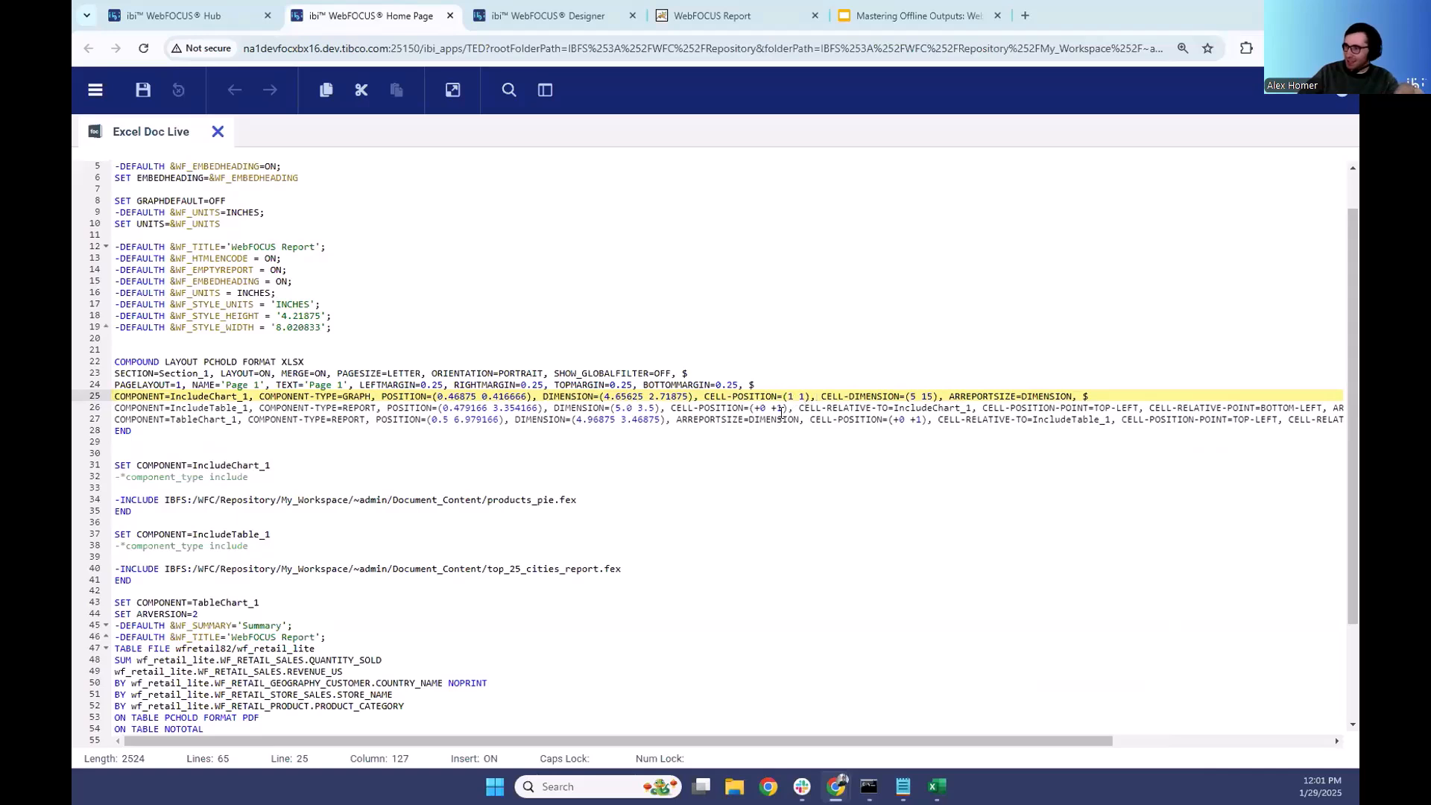
pyautogui.moveTo(781, 407); pyautogui.dragTo(744, 406)
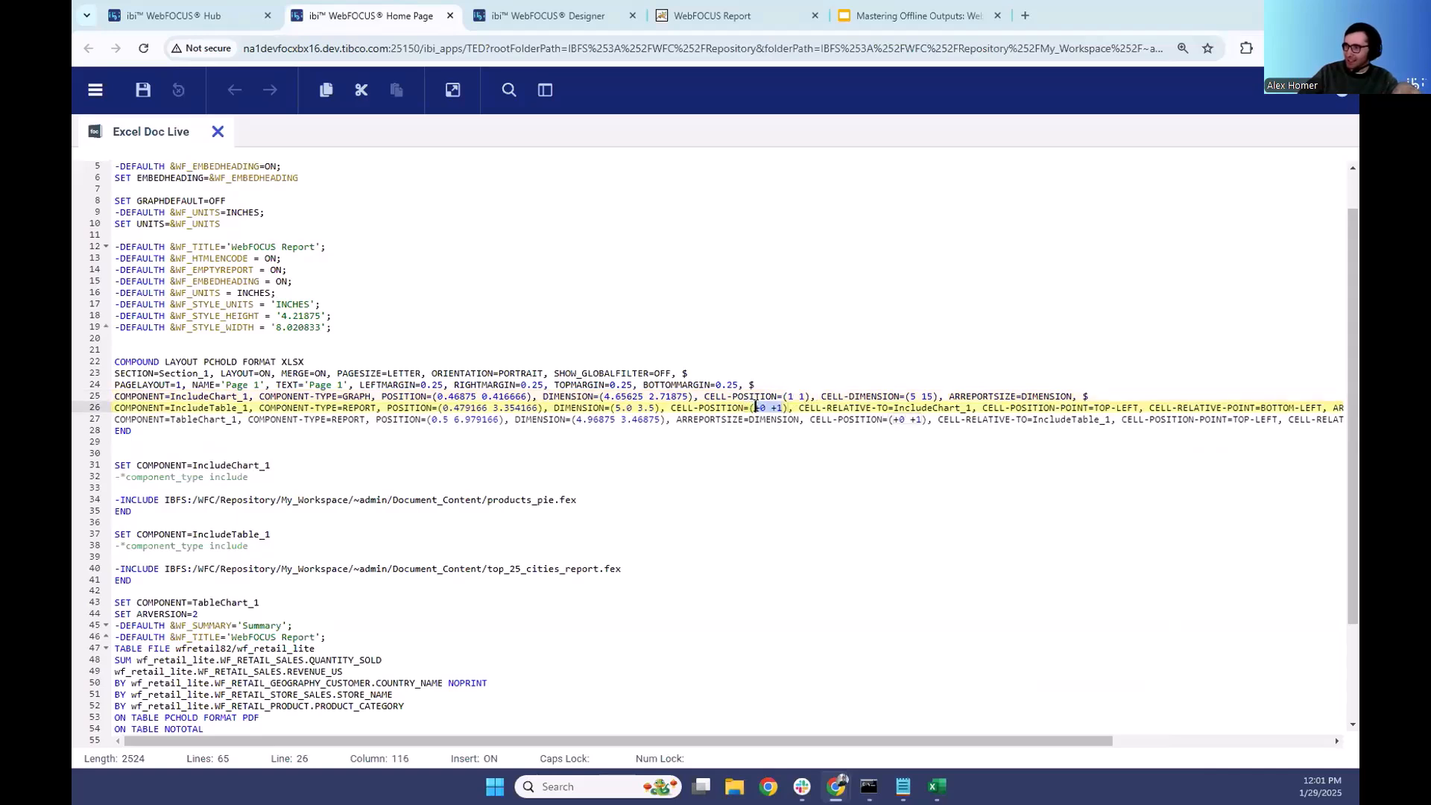
pyautogui.click(755, 408)
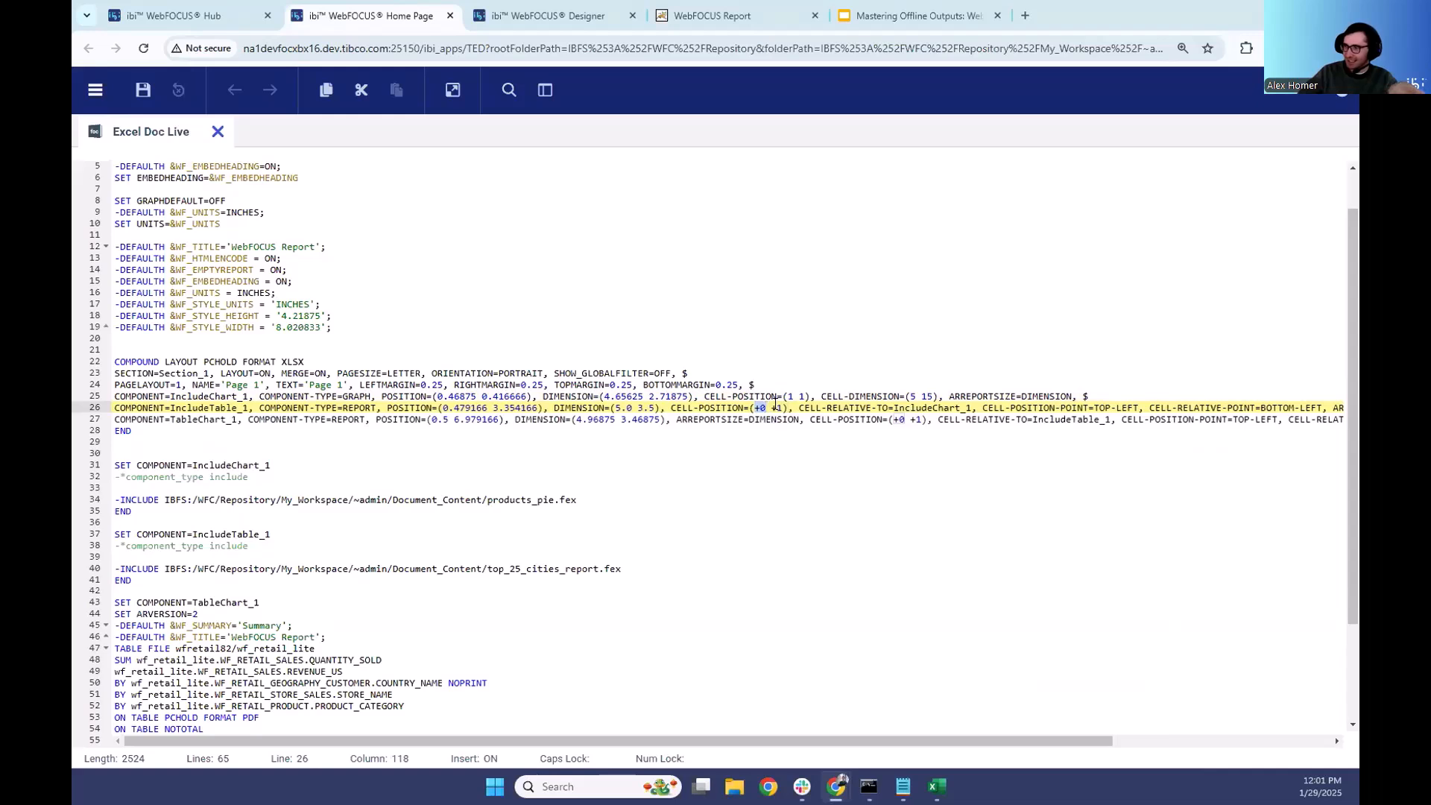
pyautogui.moveTo(772, 408); pyautogui.dragTo(782, 408)
pyautogui.click(782, 407)
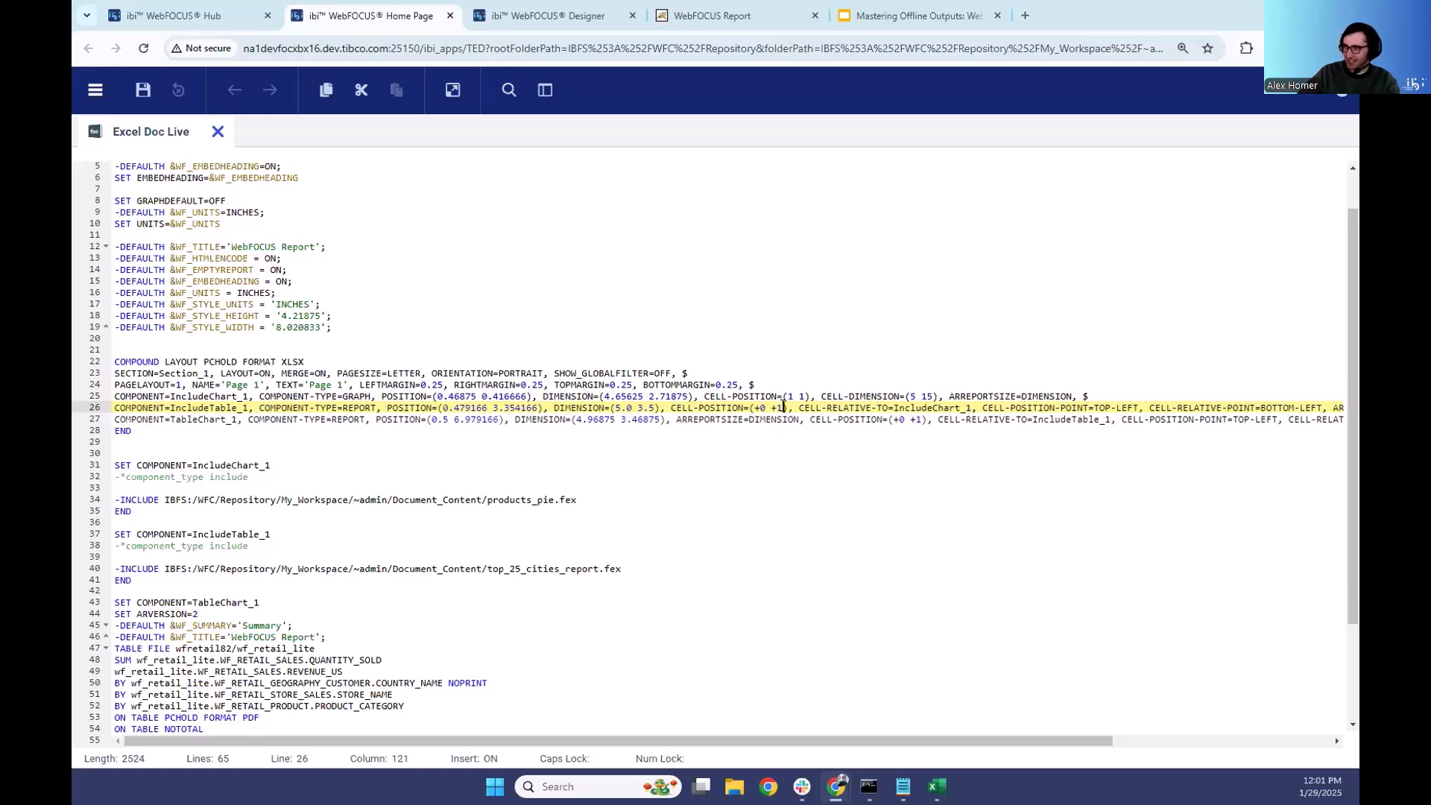
pyautogui.click(763, 408)
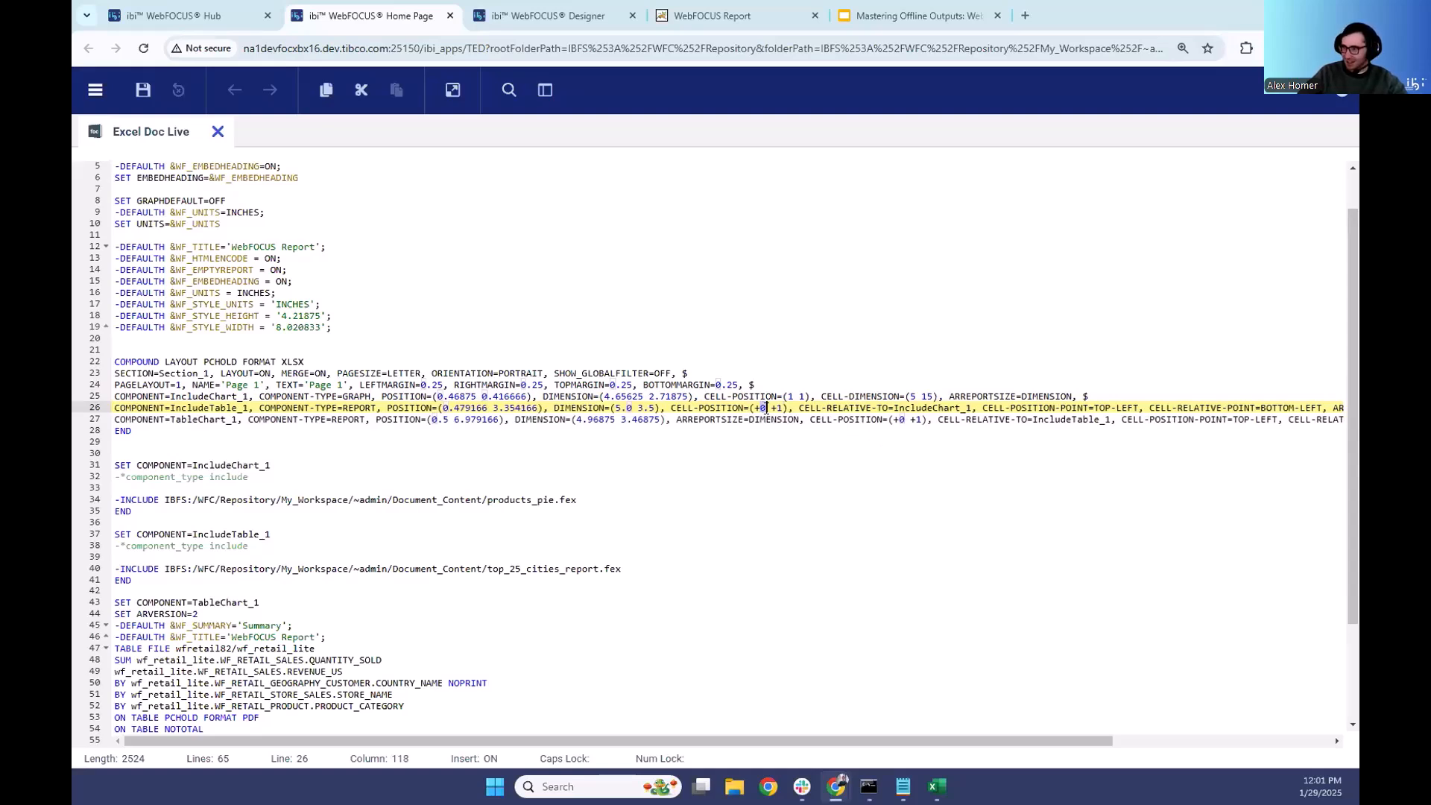
# - Change the CELL-POSITION of the IncludeTable_1 component to (+1 +0)
pyautogui.click(783, 408)
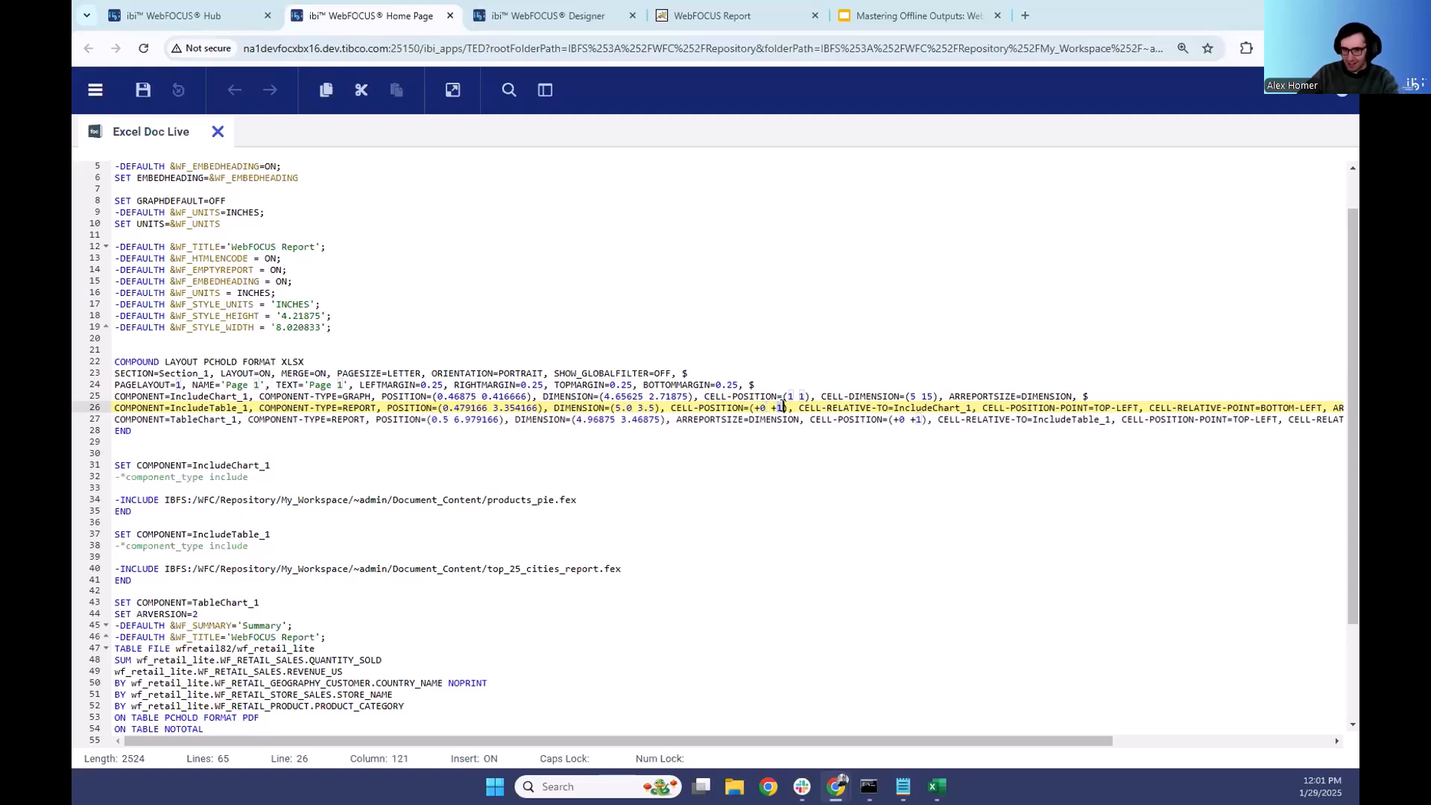
pyautogui.press('BackSpace')
pyautogui.write('0')
pyautogui.click(756, 406)
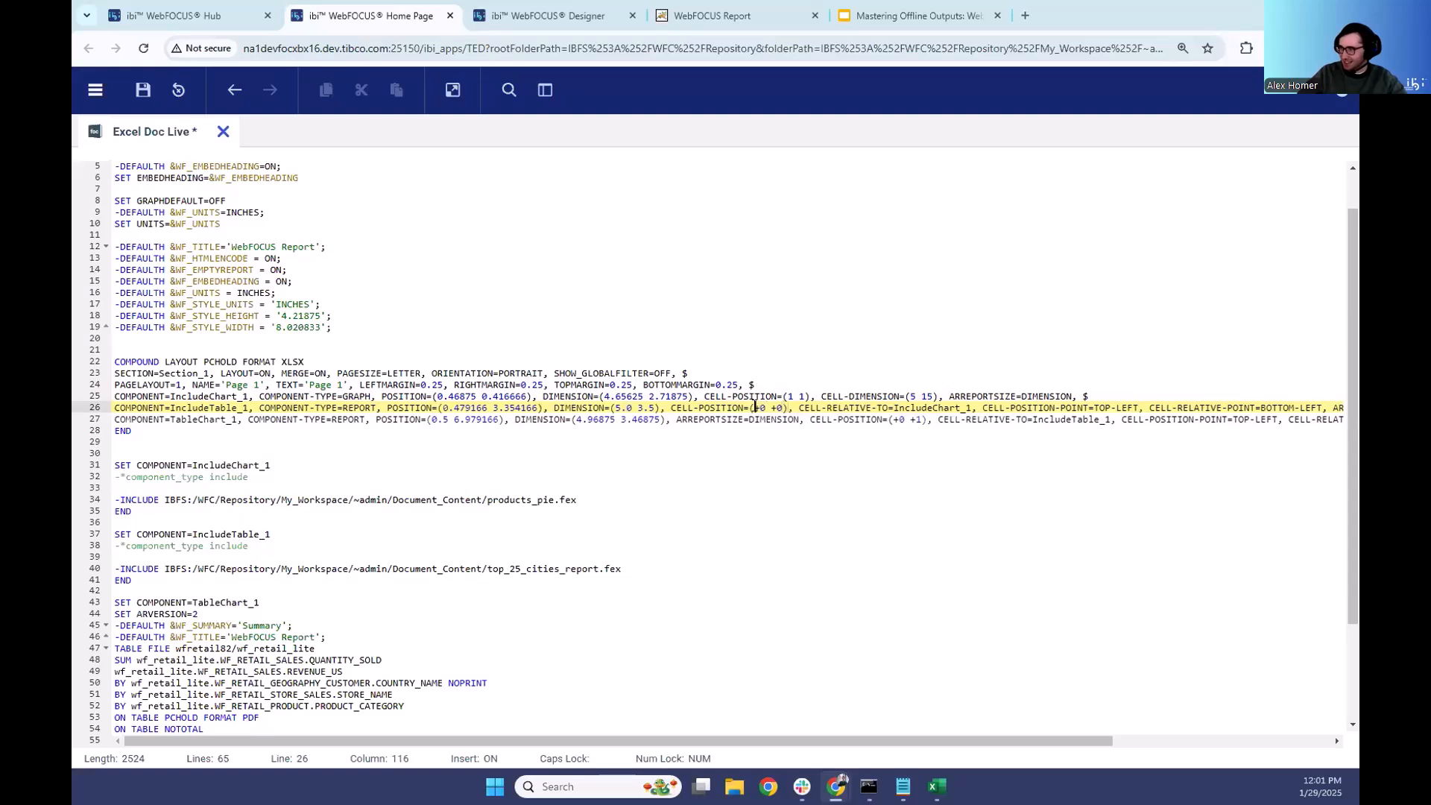
pyautogui.write('1')
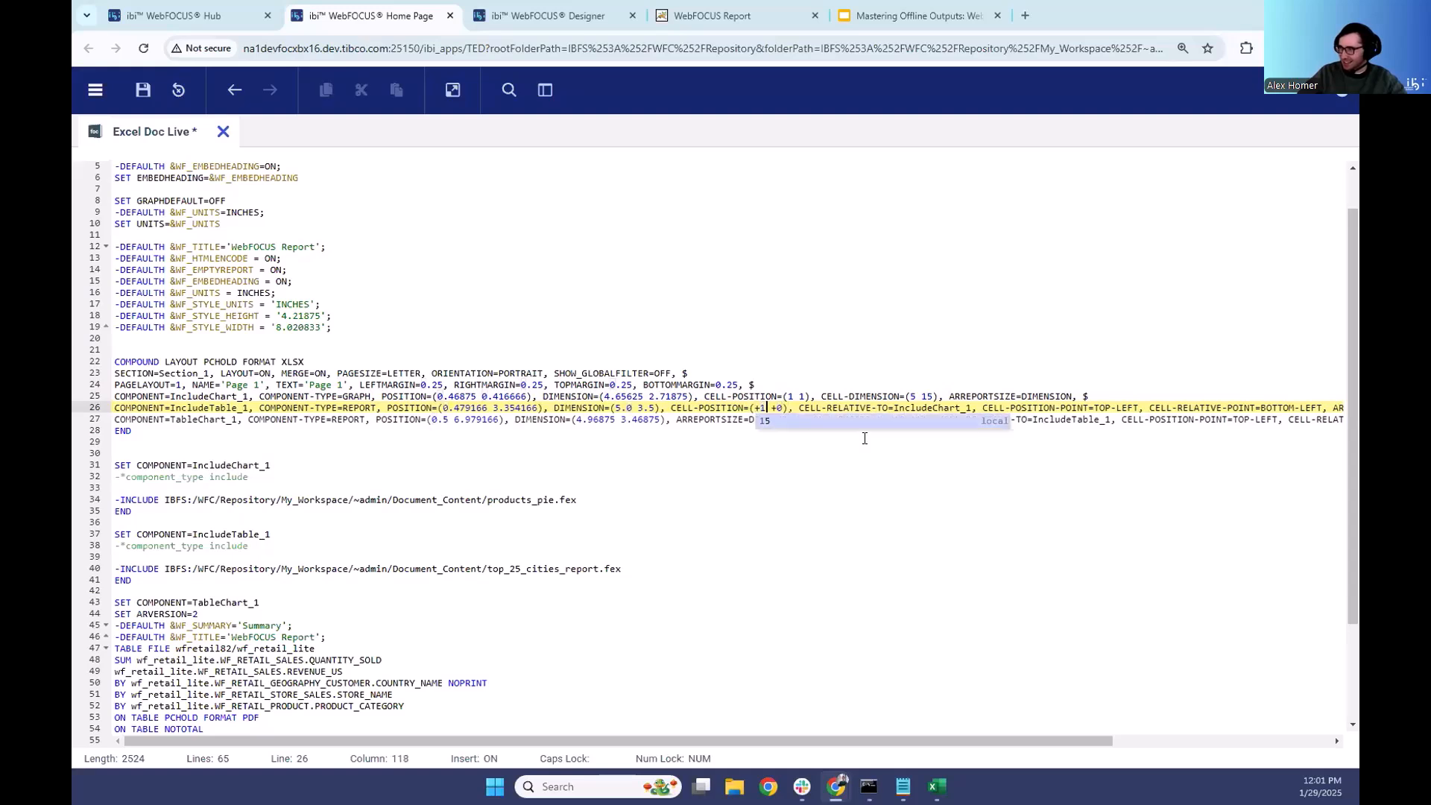
pyautogui.click(717, 406)
pyautogui.click(846, 418)
pyautogui.press('Right')
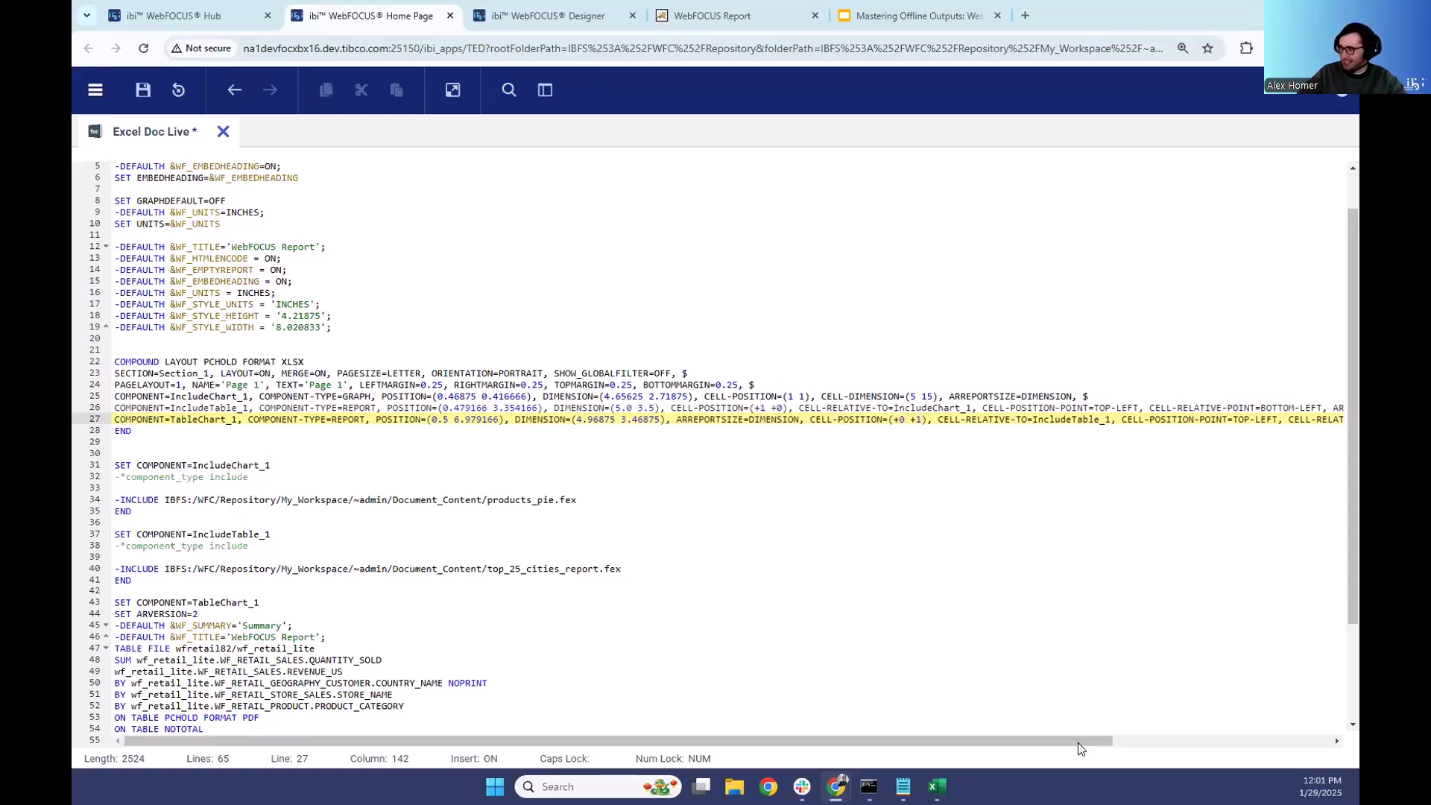
# - Set the CELL-DIMENSION of the IncludeChart_1 component to (3 15)
pyautogui.click(836, 396)
pyautogui.moveTo(820, 396); pyautogui.dragTo(937, 395)
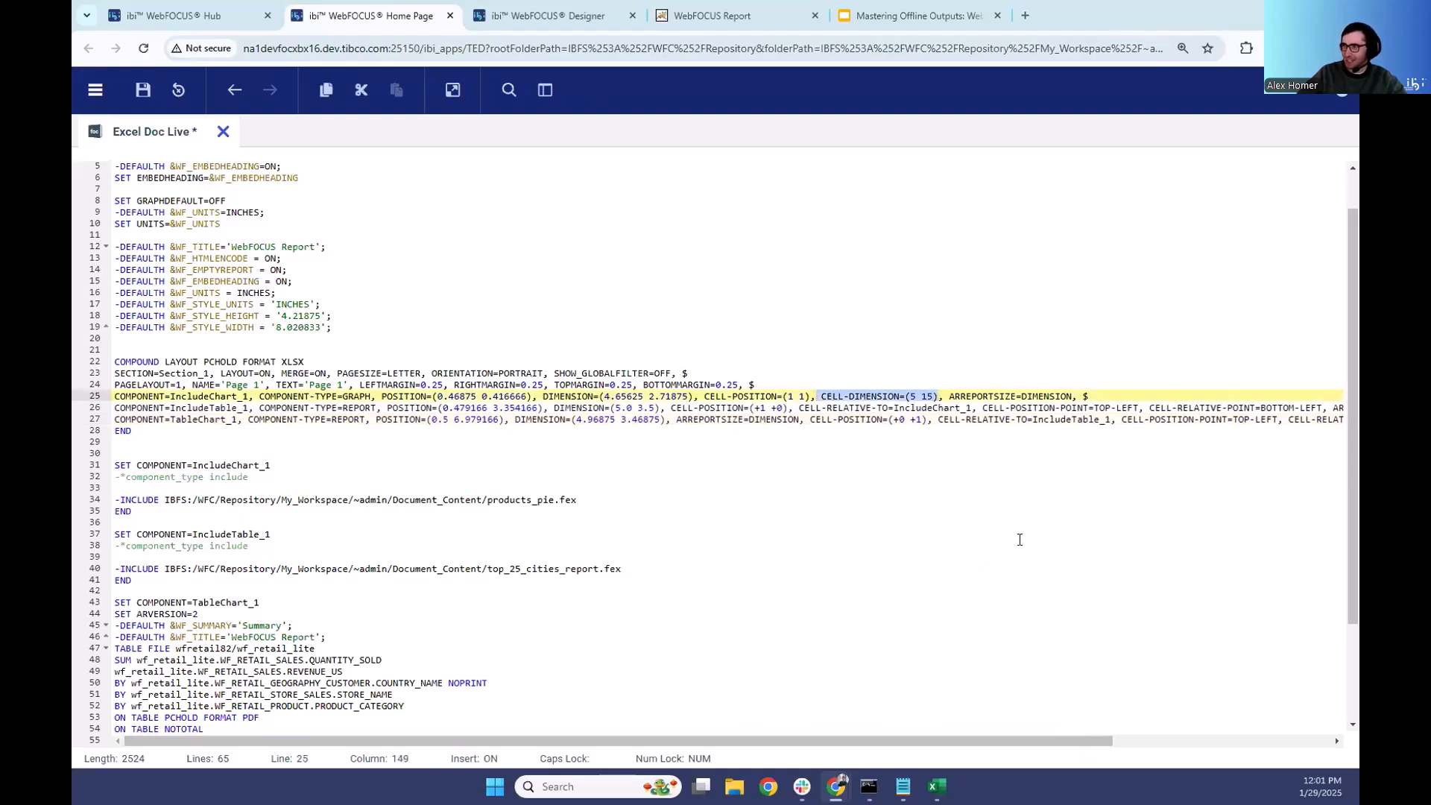
pyautogui.click(931, 396)
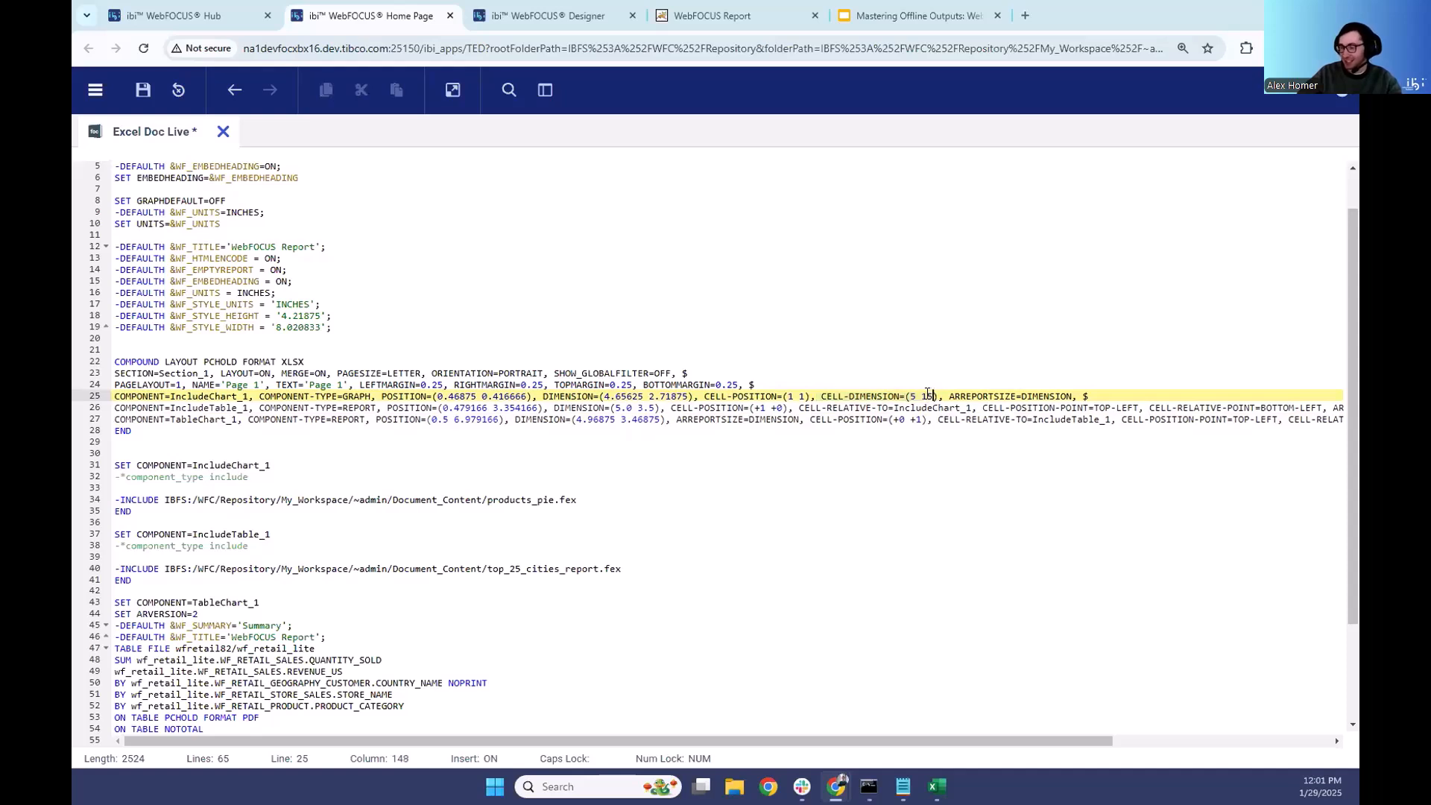
pyautogui.doubleClick(912, 396)
pyautogui.write('3')
pyautogui.click(867, 408)
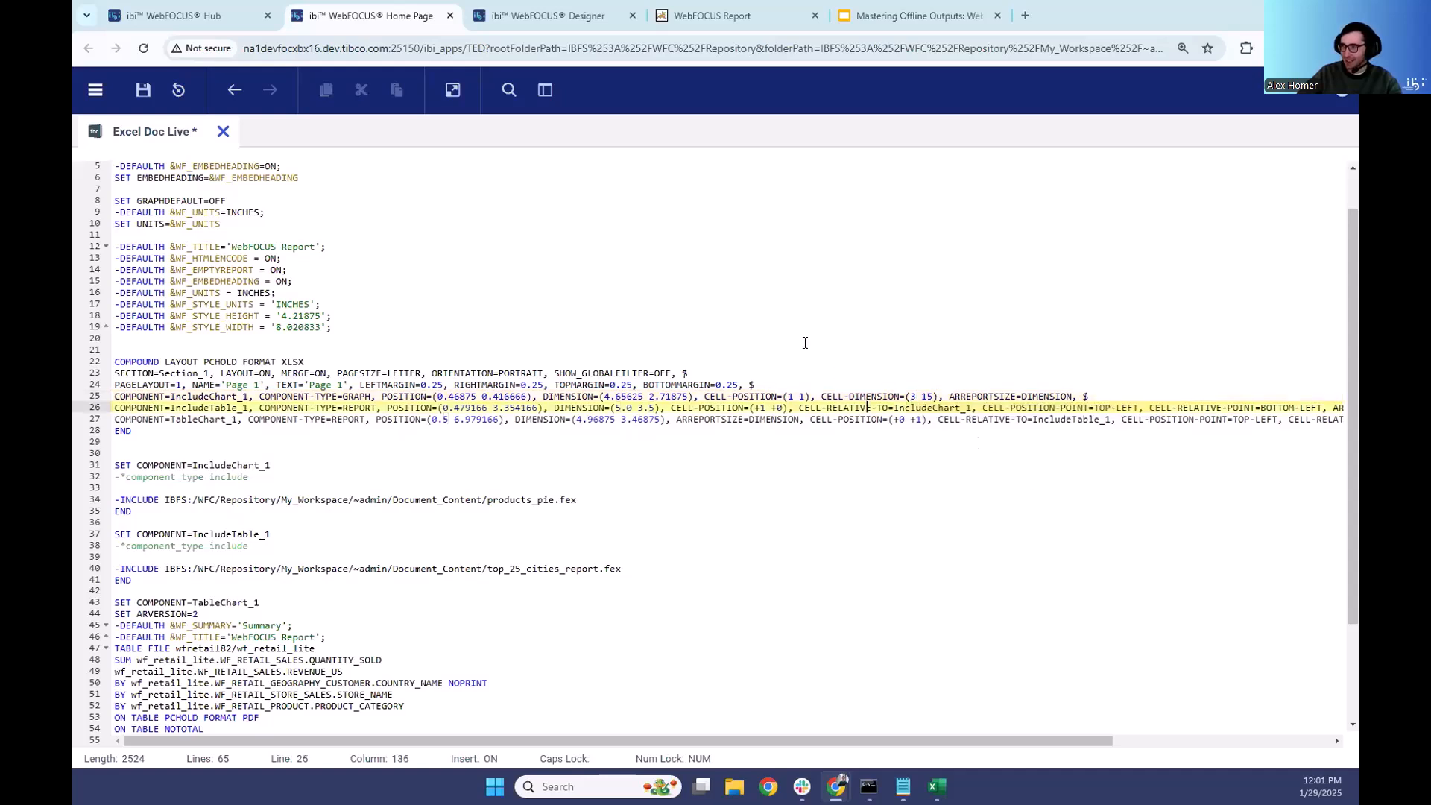
# - Run the edited Excel Doc Live code and close the blank output window
pyautogui.click(454, 90)
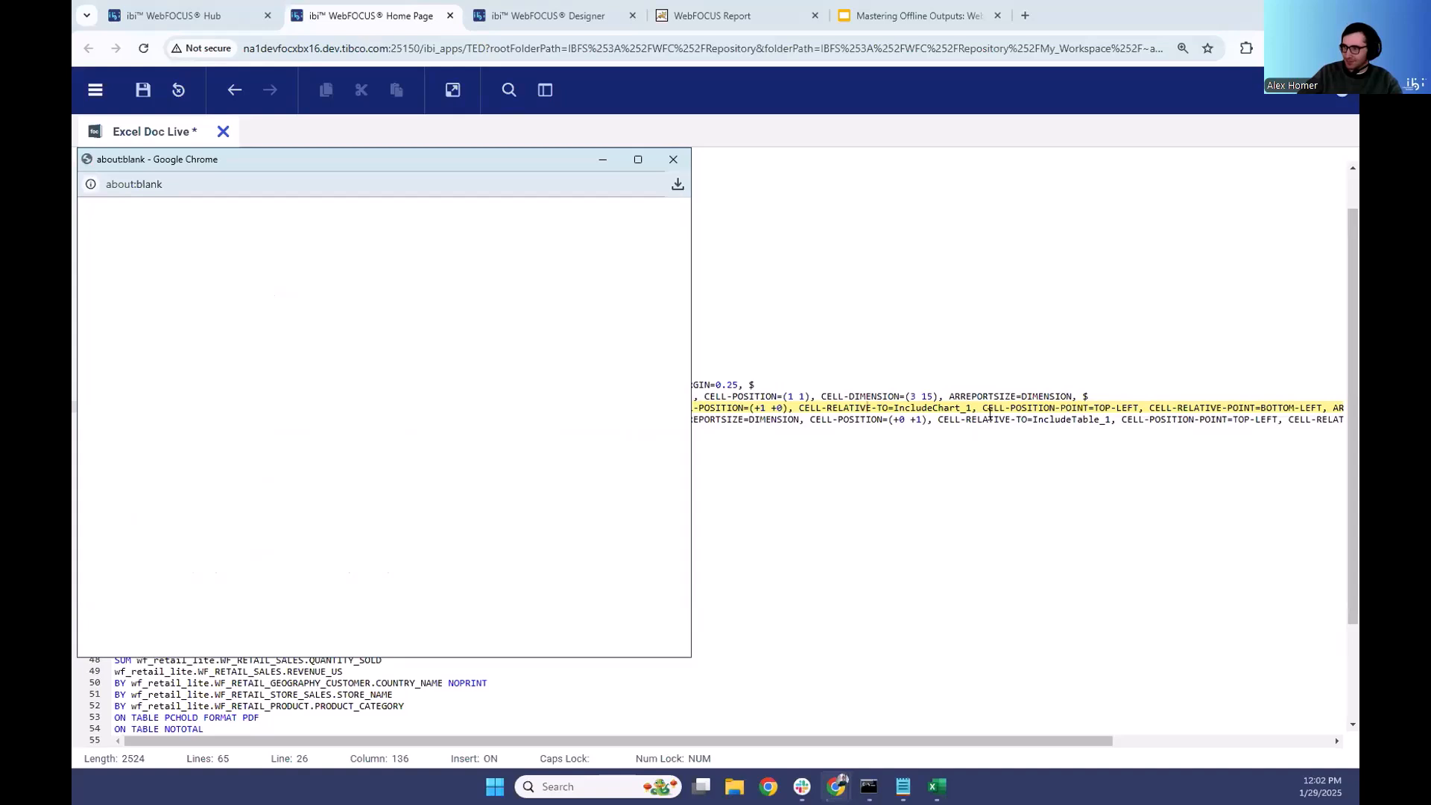
pyautogui.click(678, 162)
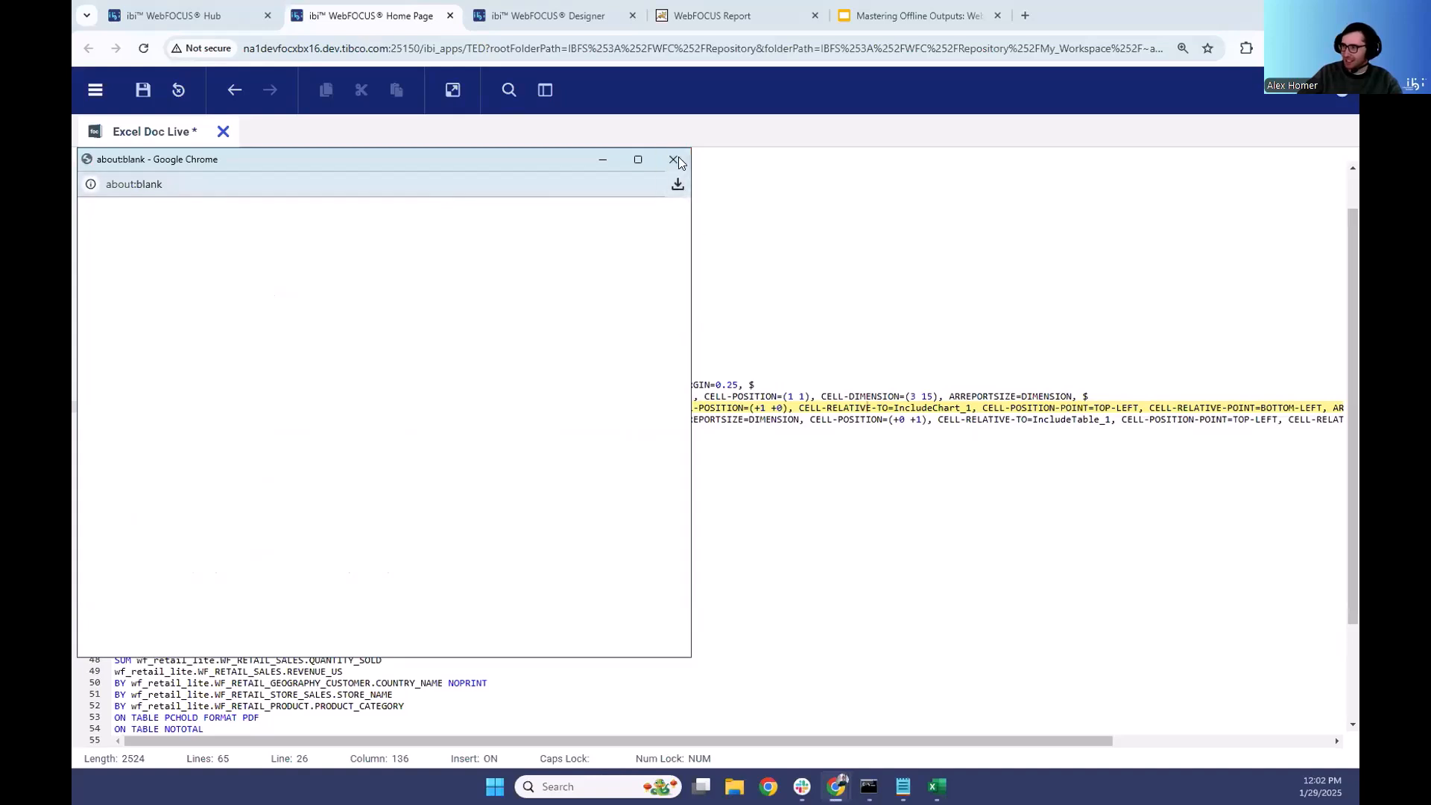
pyautogui.click(679, 161)
# - Switch to Excel and check the cells at the lower edge of the chart and the cities report title on the Brazil sheet
pyautogui.click(937, 786)
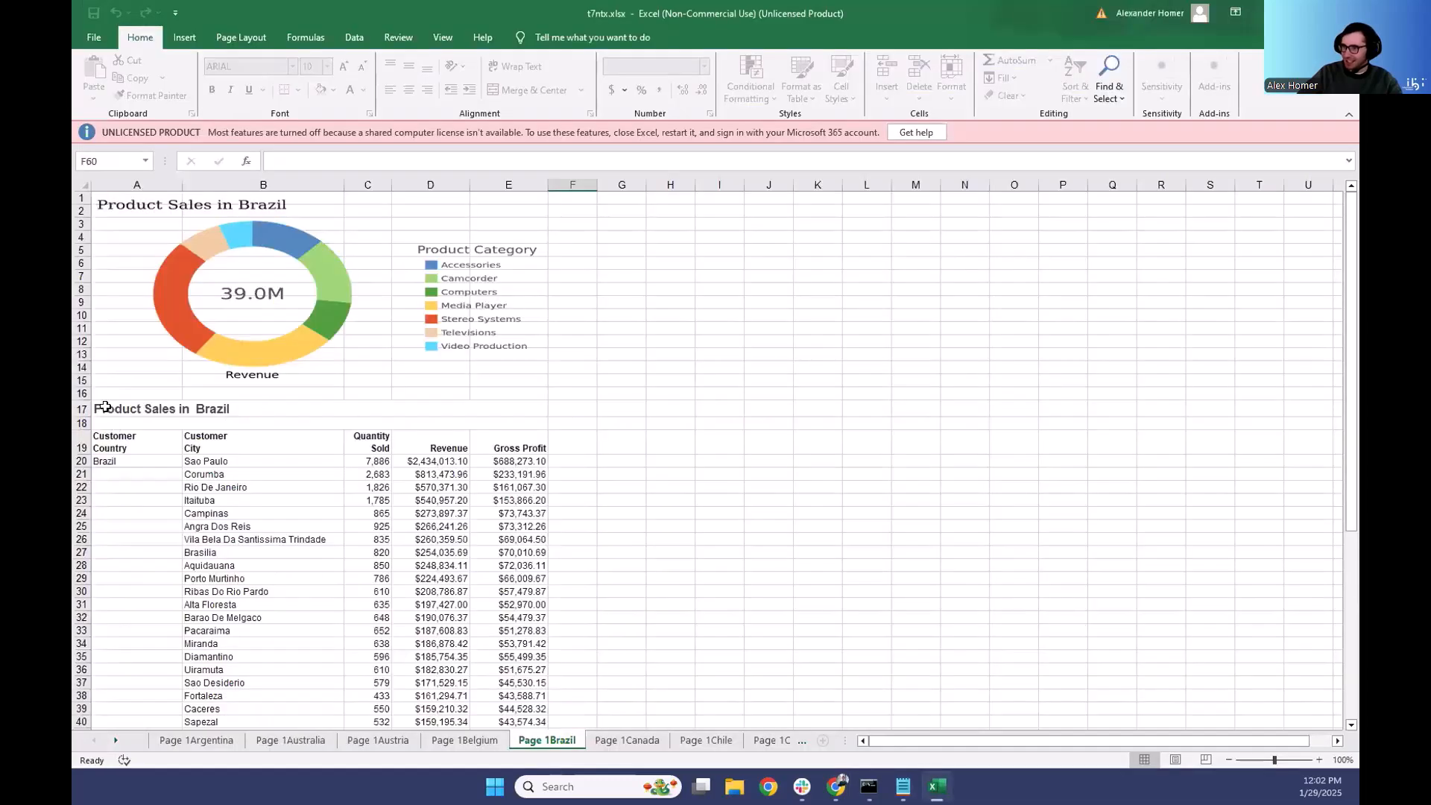
pyautogui.click(103, 407)
pyautogui.click(113, 367)
pyautogui.click(106, 382)
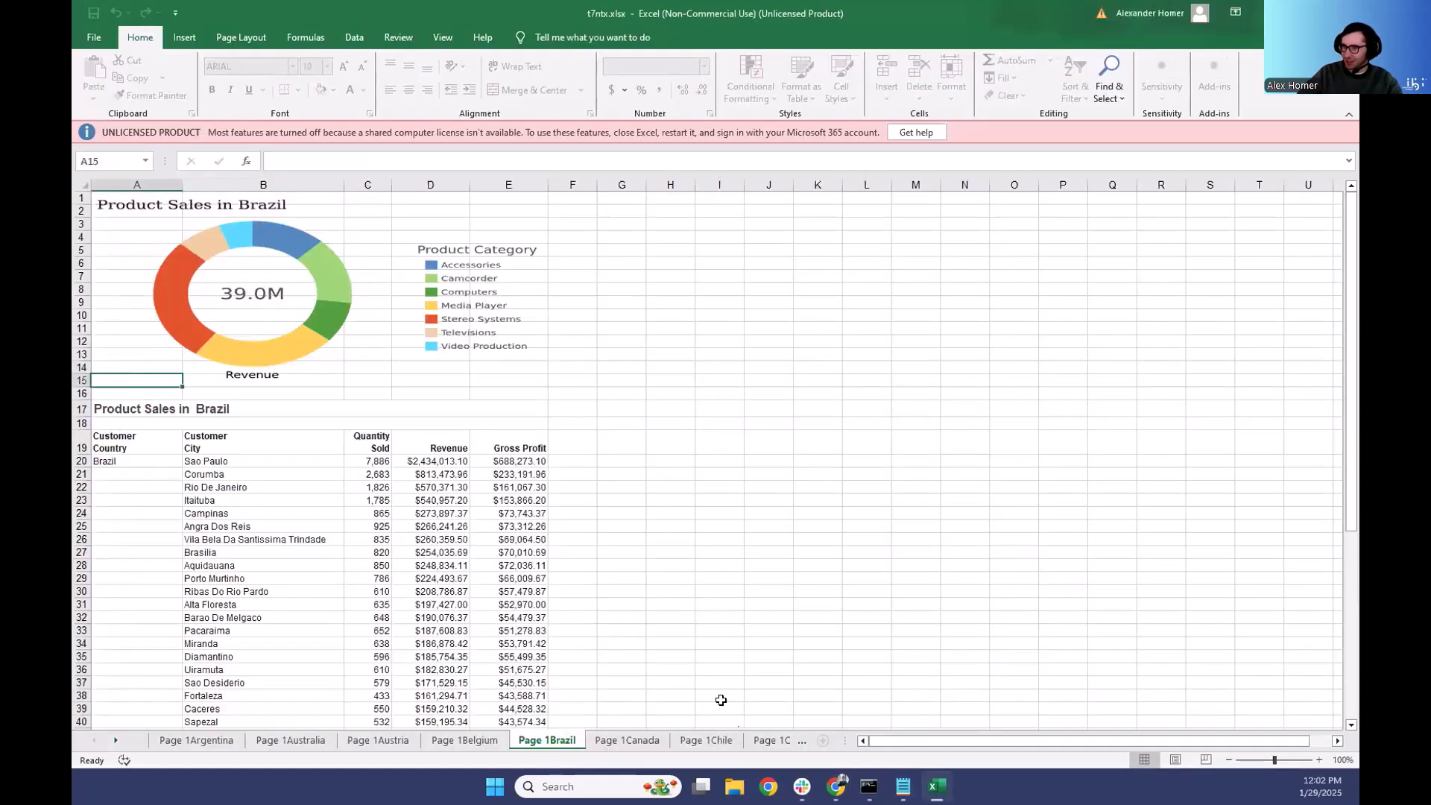
# - Switch to the WebFOCUS text editor and set the CELL-RELATIVE-POINT of the IncludeTable_1 component to TOP-RIGHT
pyautogui.moveTo(835, 787)
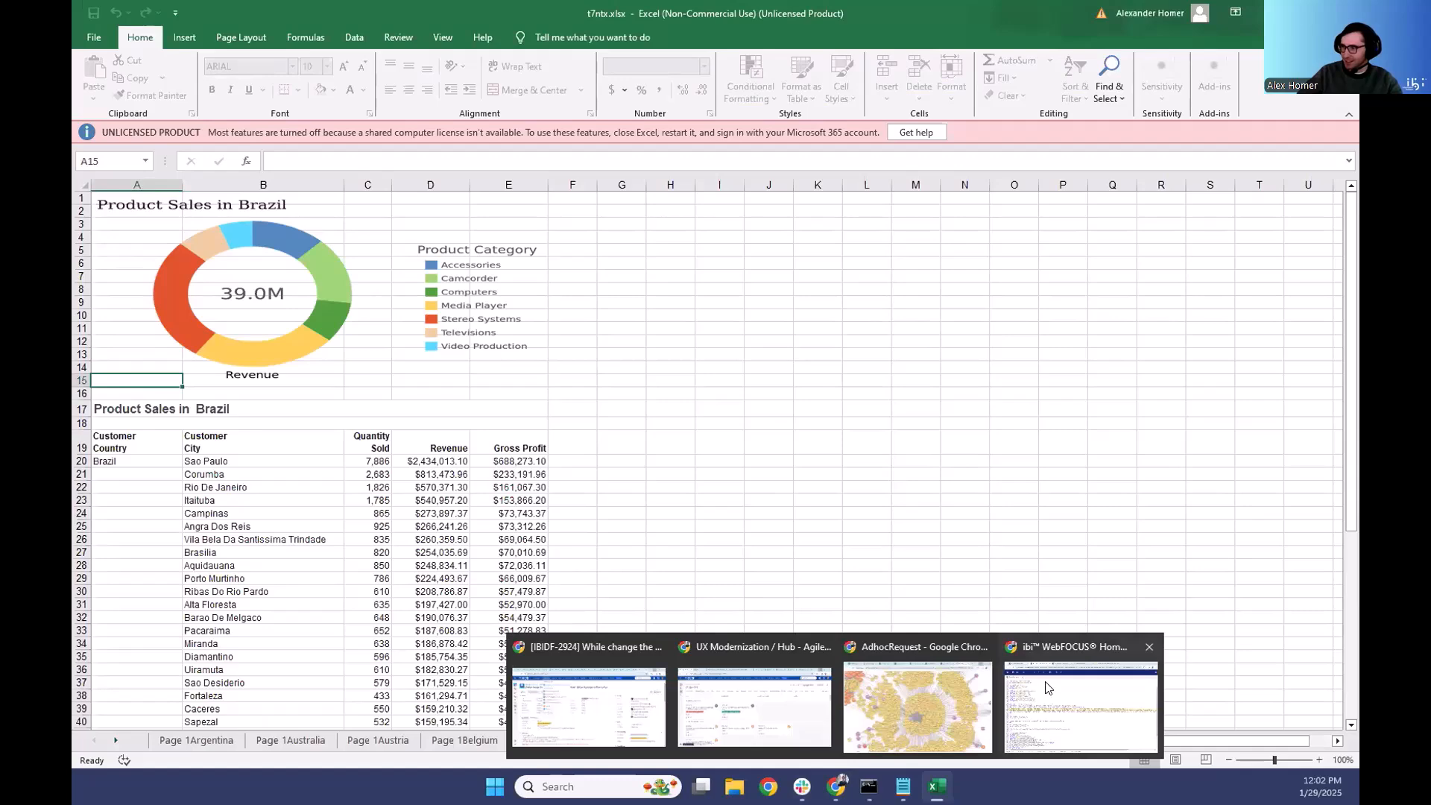
pyautogui.click(1044, 698)
pyautogui.moveTo(1071, 740); pyautogui.dragTo(1205, 727)
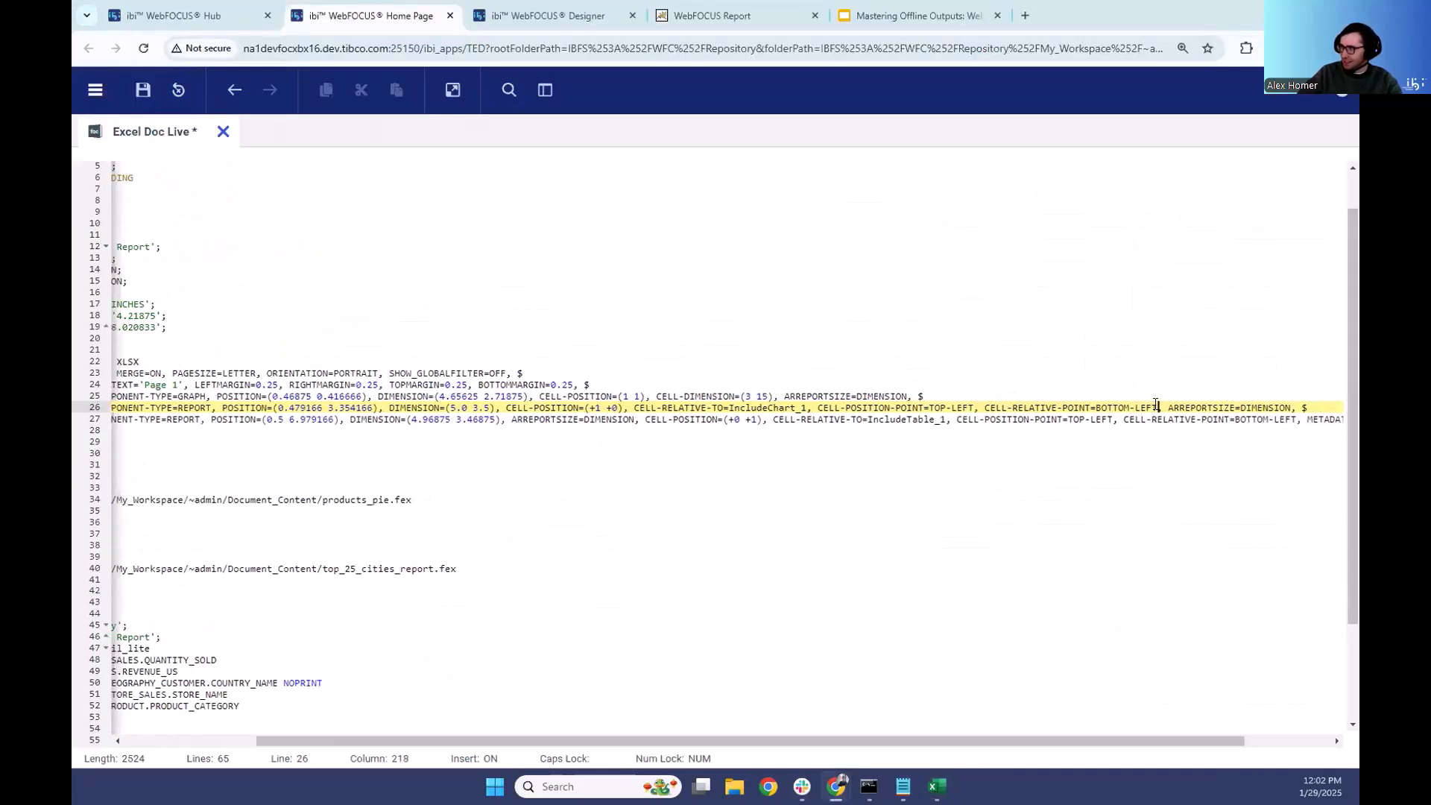
pyautogui.moveTo(1157, 407); pyautogui.dragTo(1095, 407)
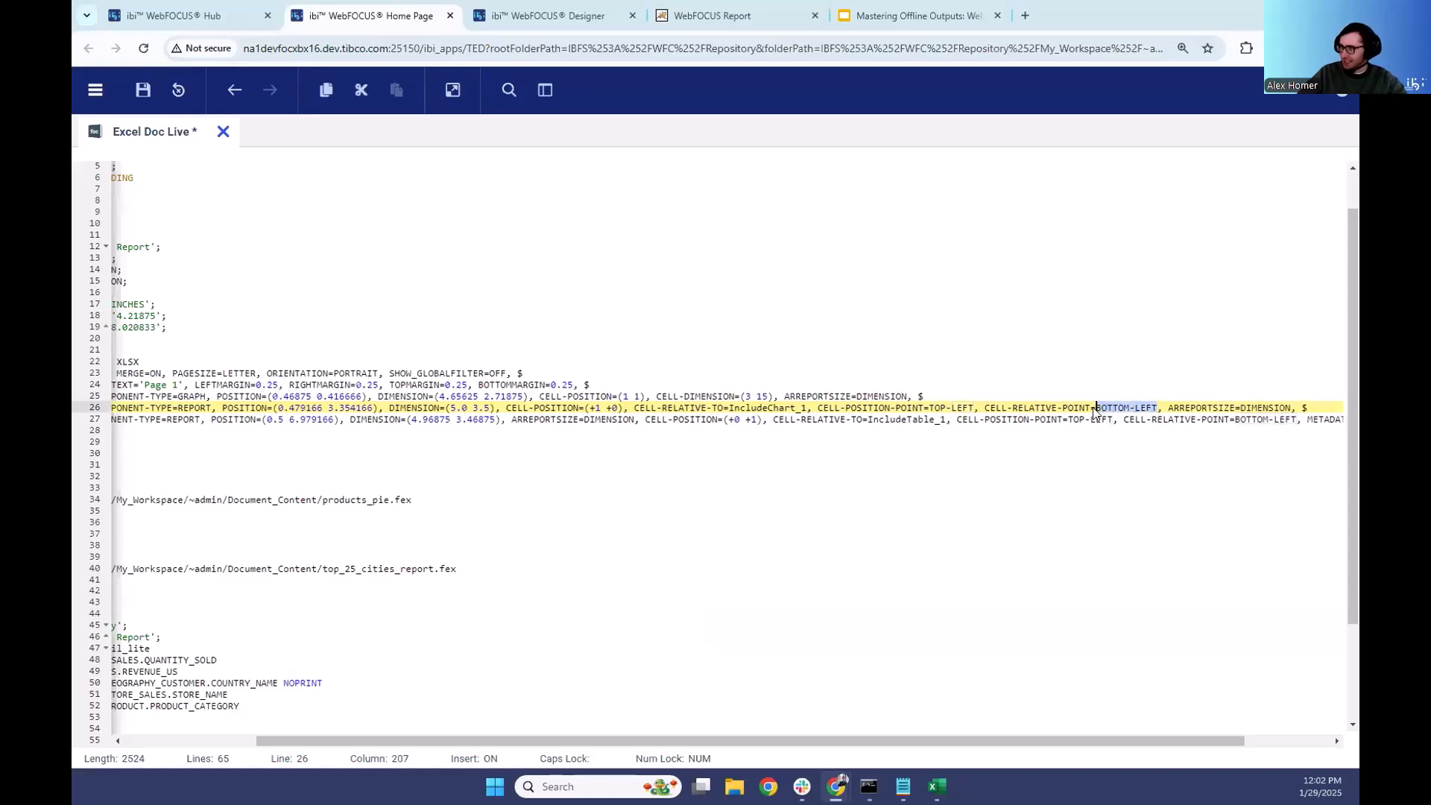
pyautogui.write('T')
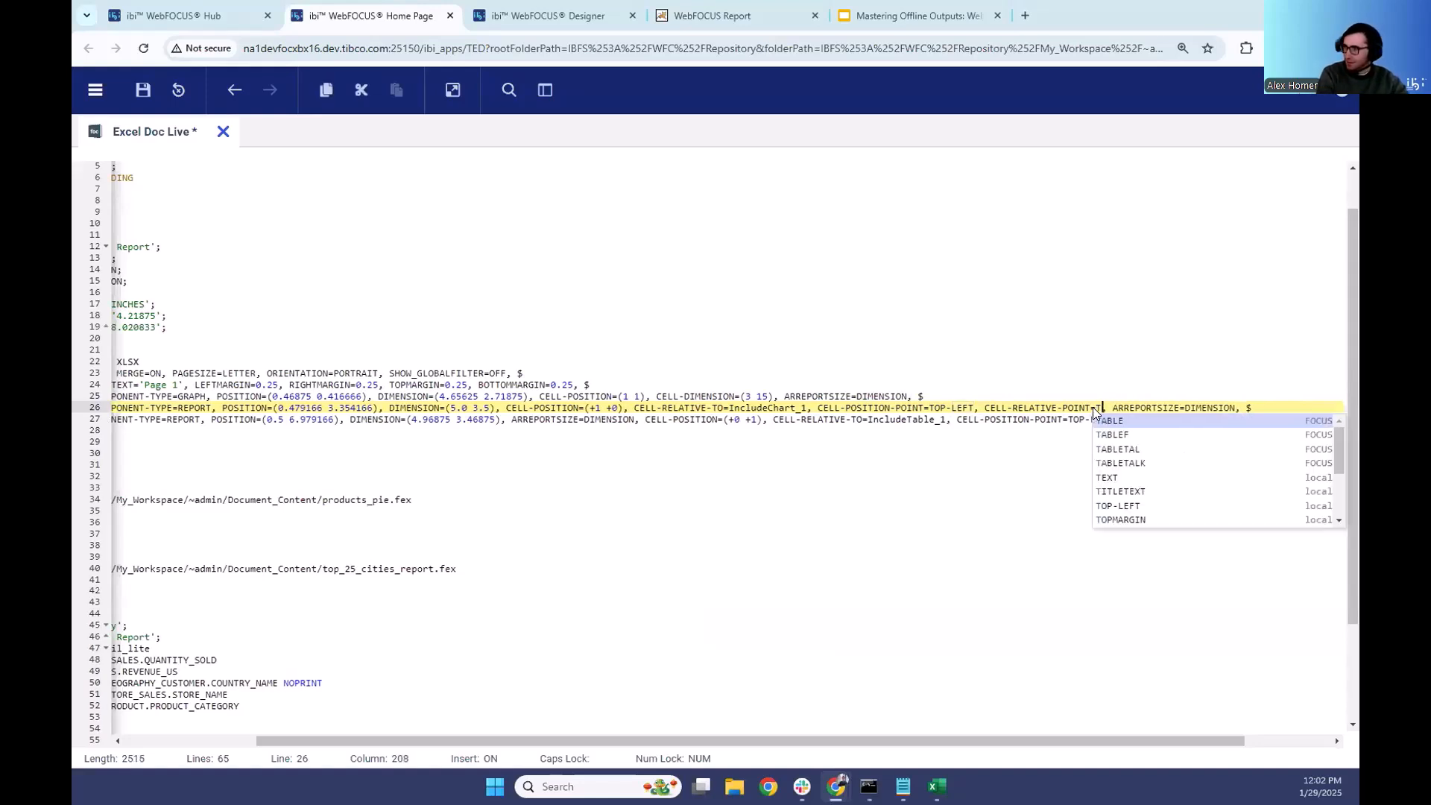
pyautogui.write('OP-rig')
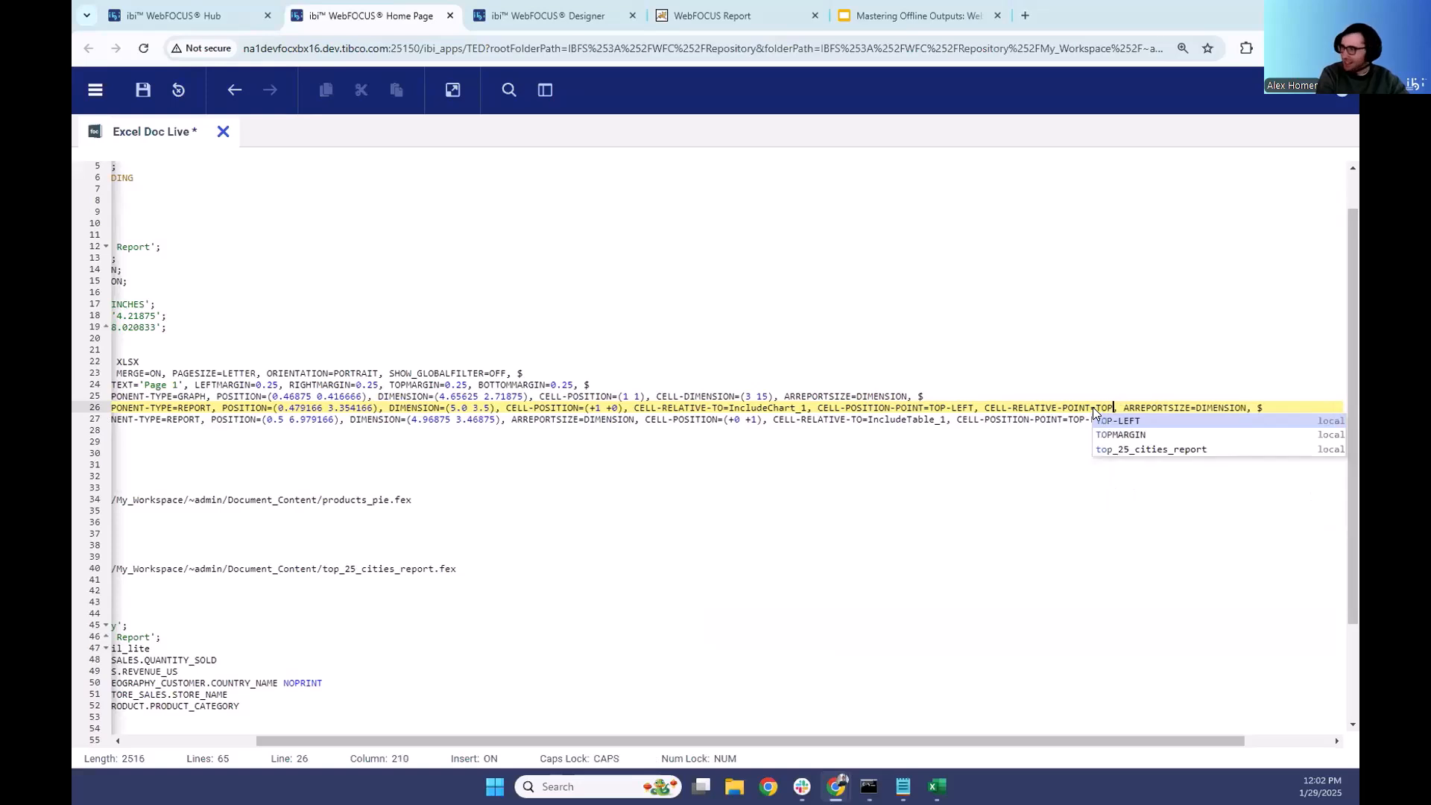
pyautogui.press('capslock')
pyautogui.write('HT')
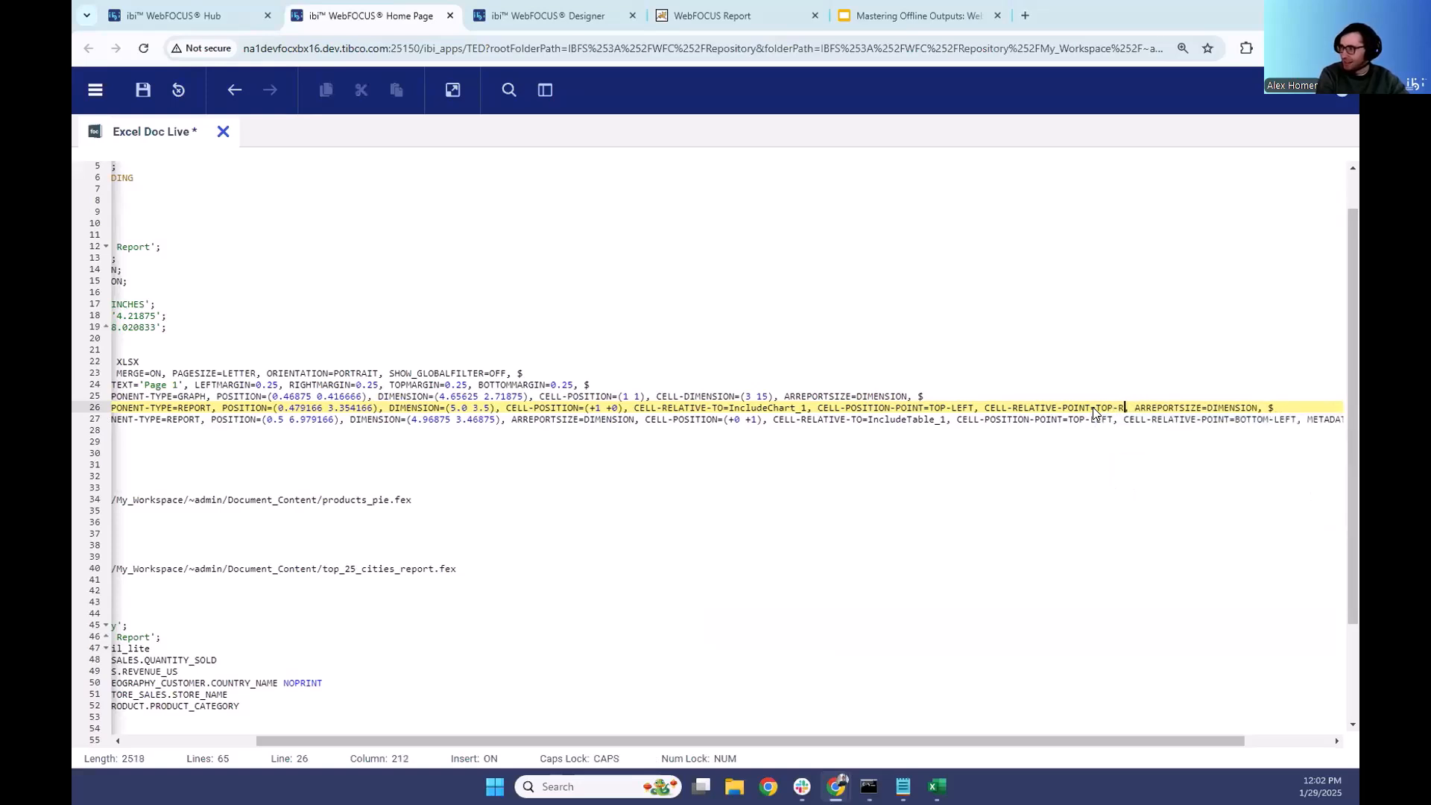
# - Run the edited Excel Doc Live code, keep the blocked zfbxs.xlsx download and open it in Excel
pyautogui.click(452, 90)
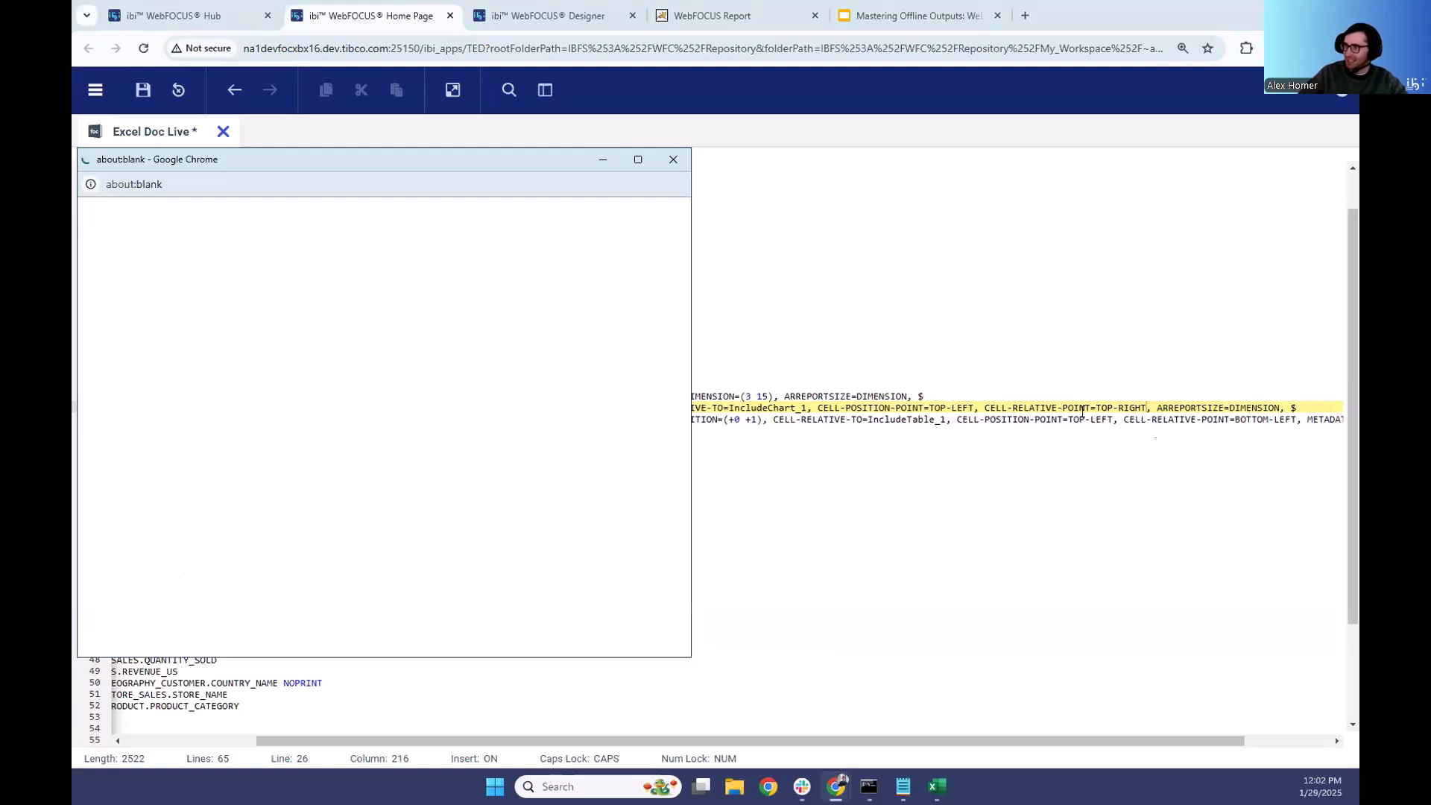
pyautogui.moveTo(525, 182); pyautogui.dragTo(774, 520)
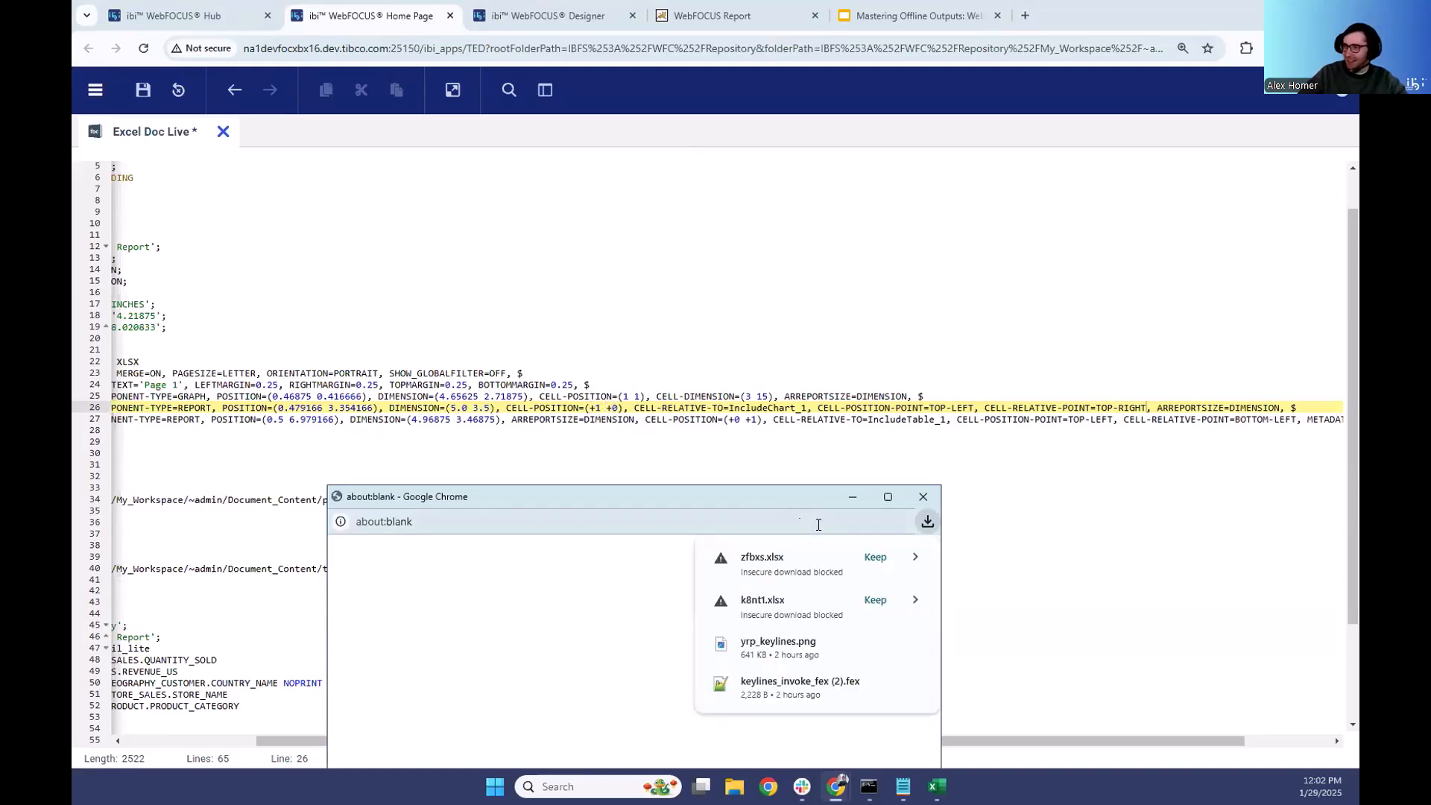
pyautogui.click(882, 558)
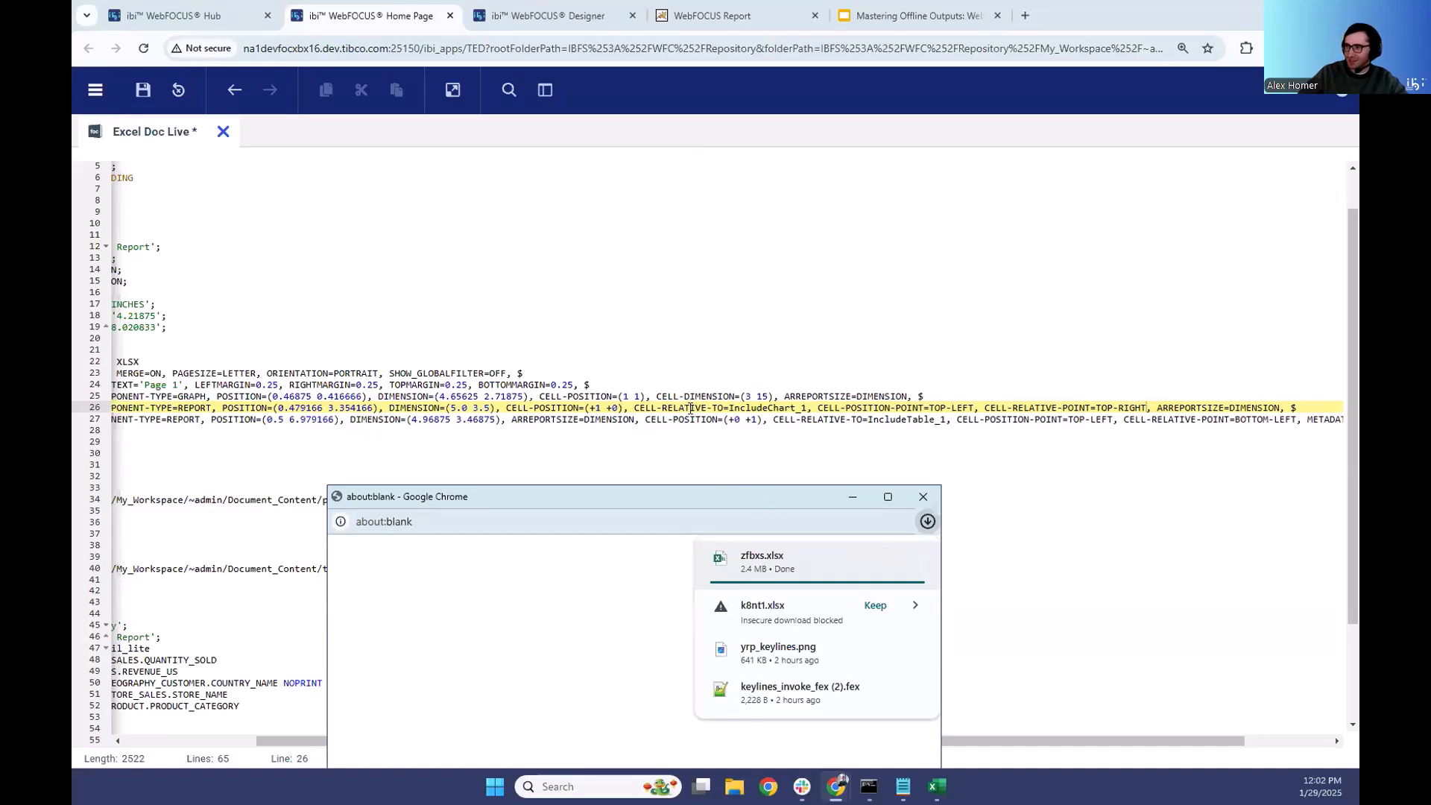
pyautogui.click(795, 568)
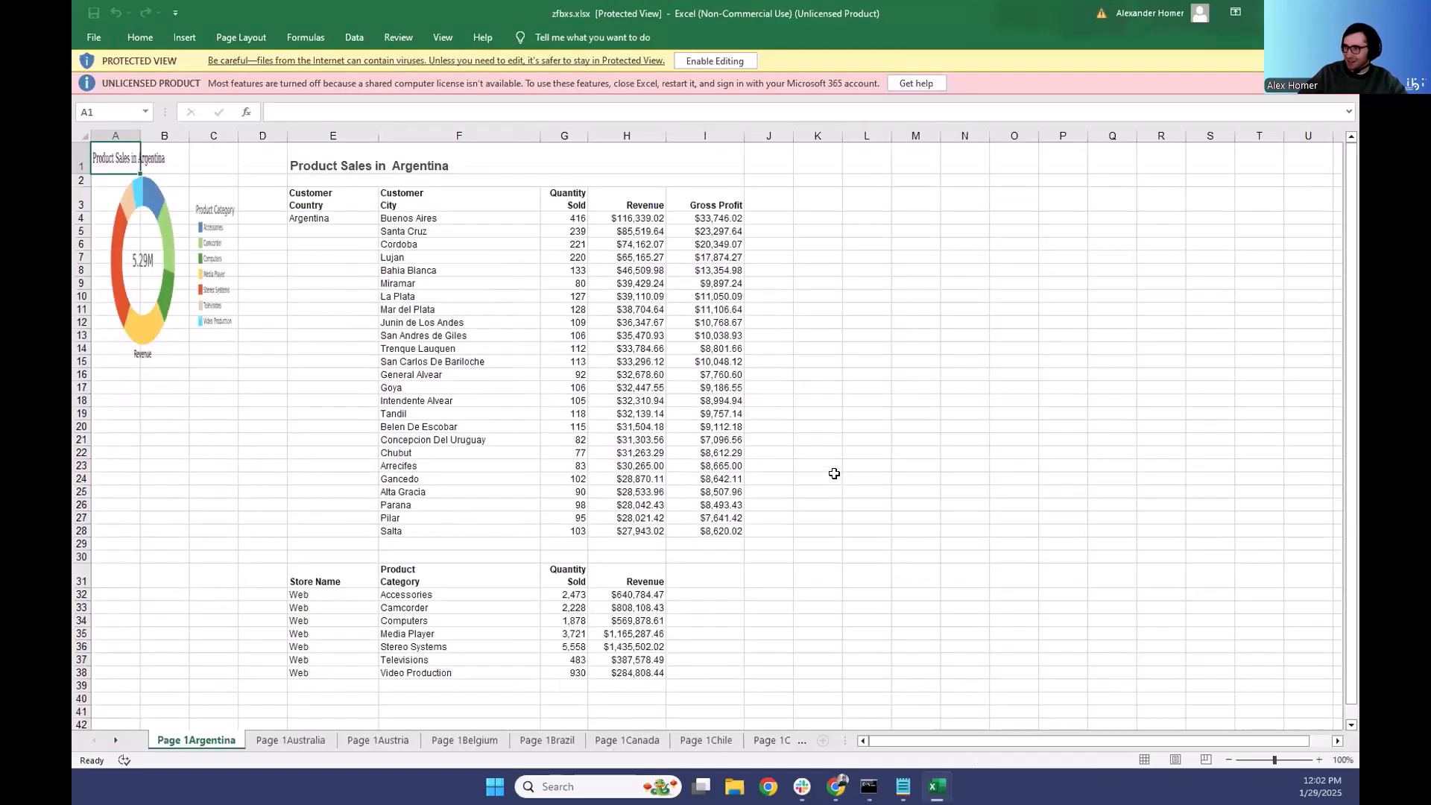
# - Compare the columns spanned by the chart in zfbxs.xlsx with those on the Brazil sheet of t7ntx.xlsx
pyautogui.click(198, 200)
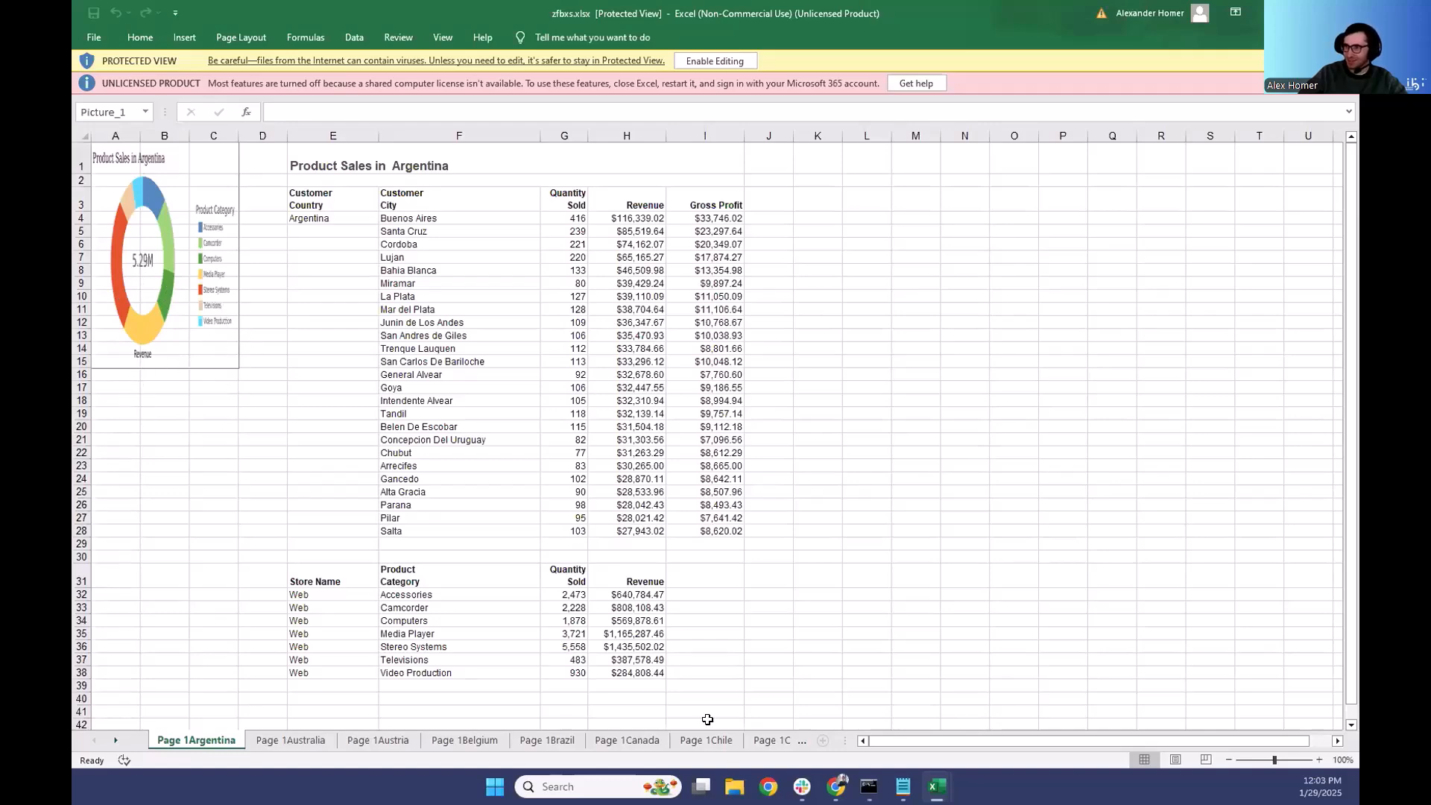
pyautogui.moveTo(936, 786)
pyautogui.click(869, 708)
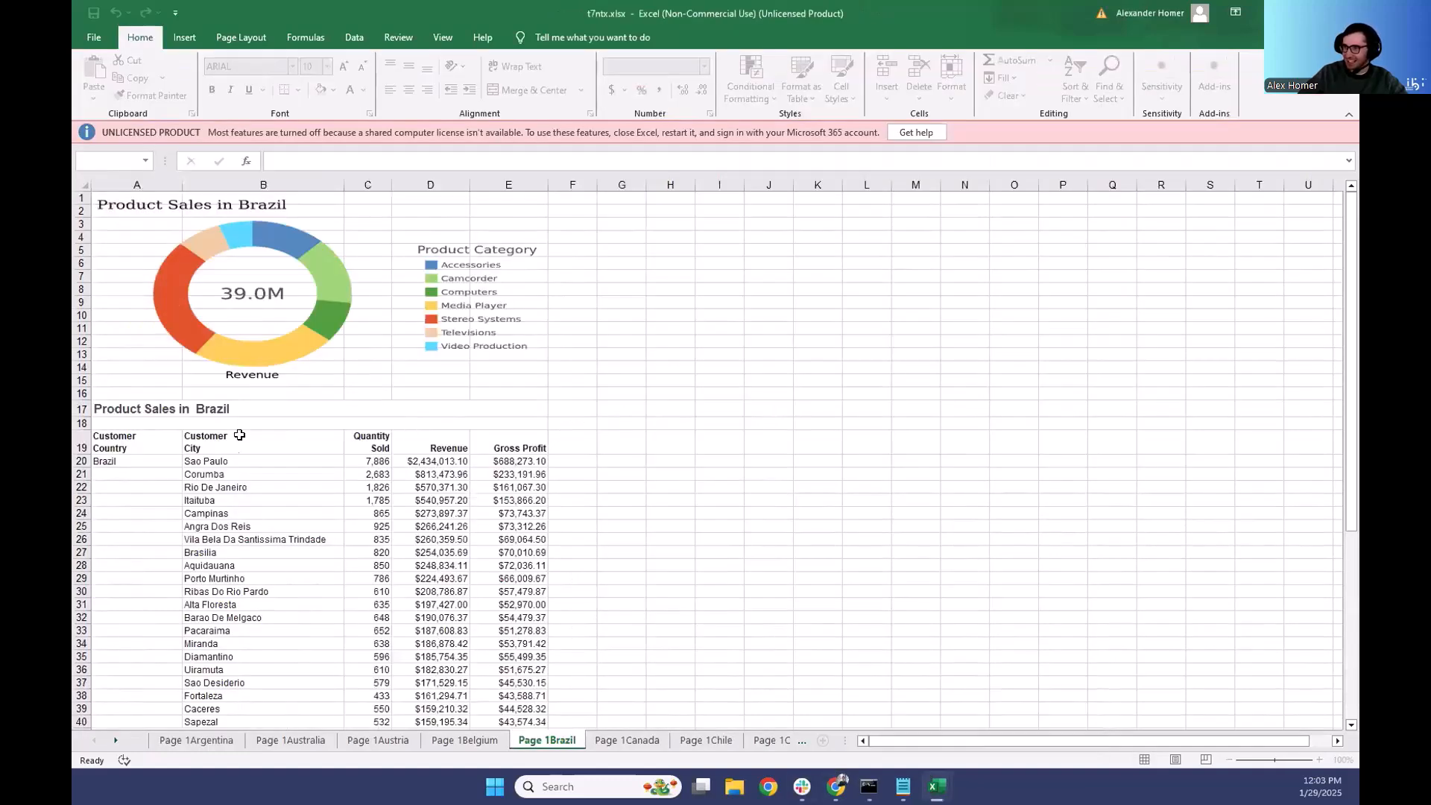
pyautogui.moveTo(237, 446); pyautogui.dragTo(263, 618)
pyautogui.click(257, 275)
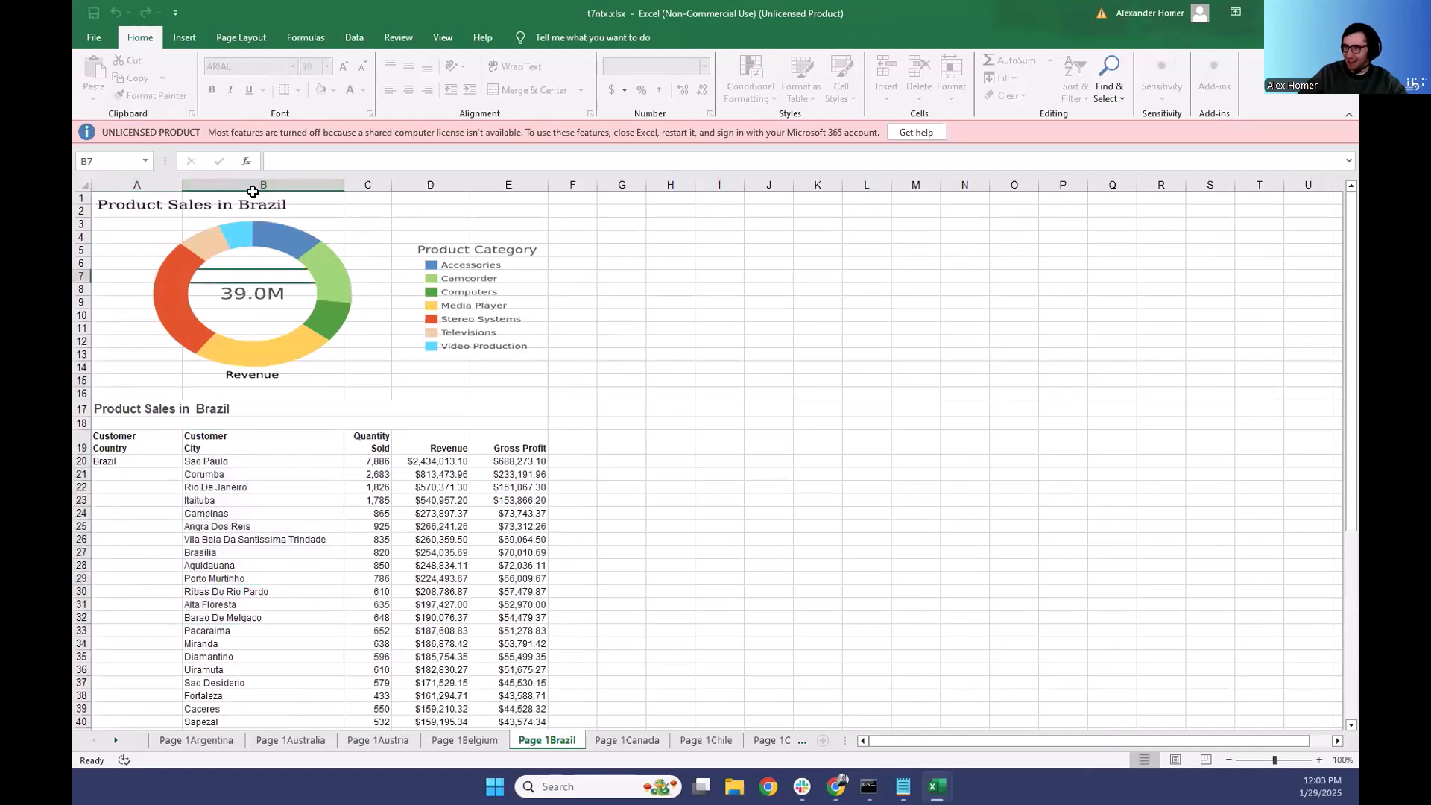
pyautogui.click(504, 185)
pyautogui.click(137, 185)
pyautogui.click(262, 184)
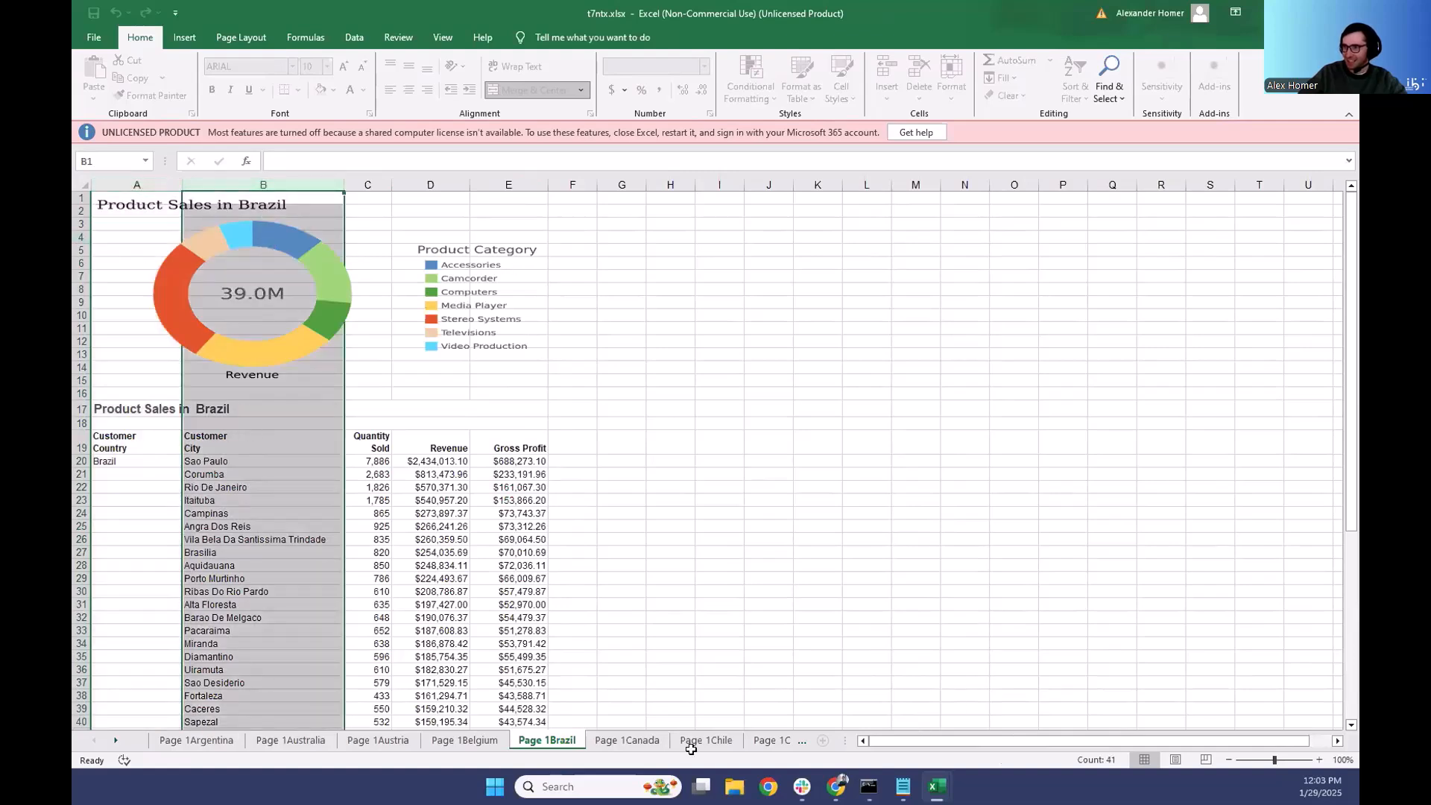
pyautogui.moveTo(937, 786)
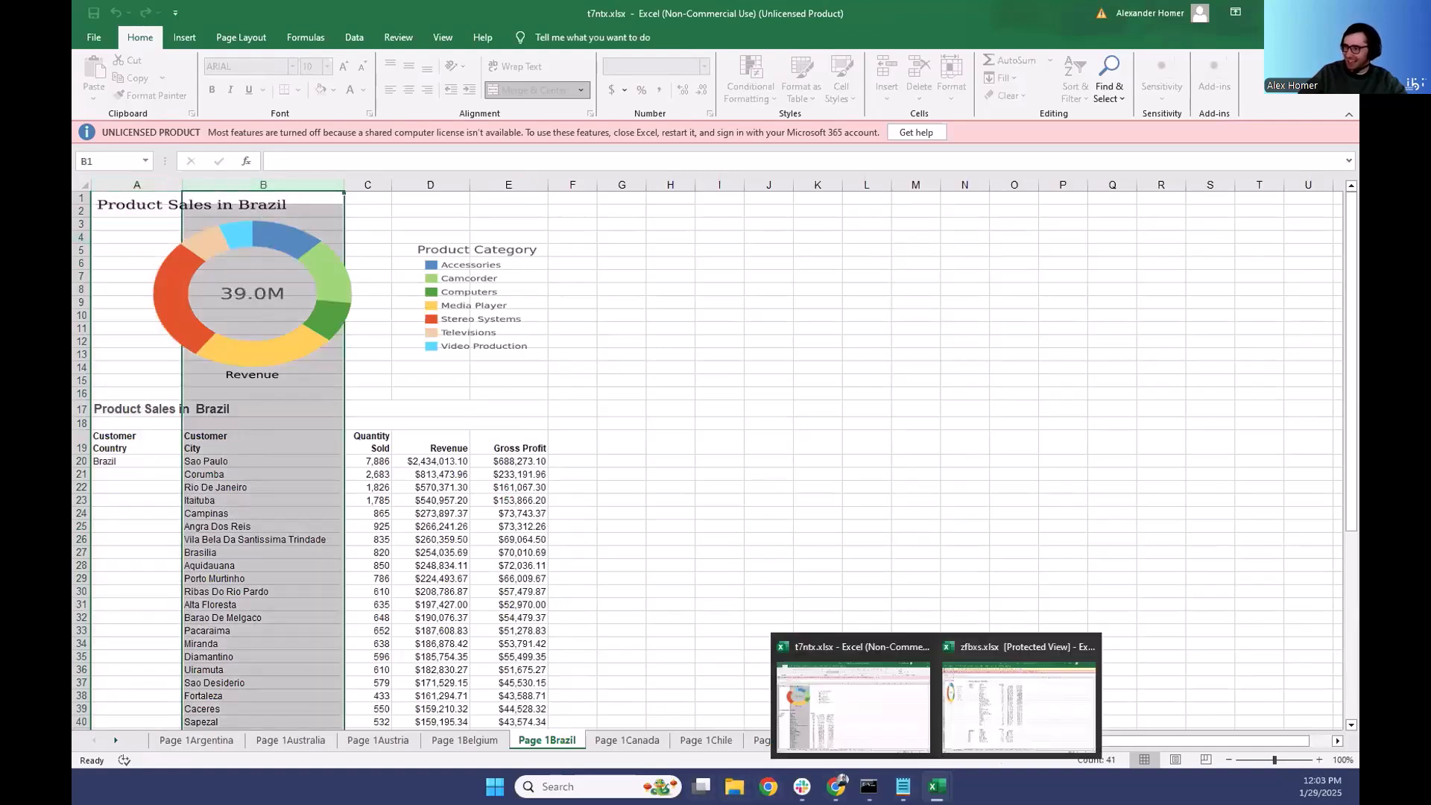
pyautogui.click(990, 705)
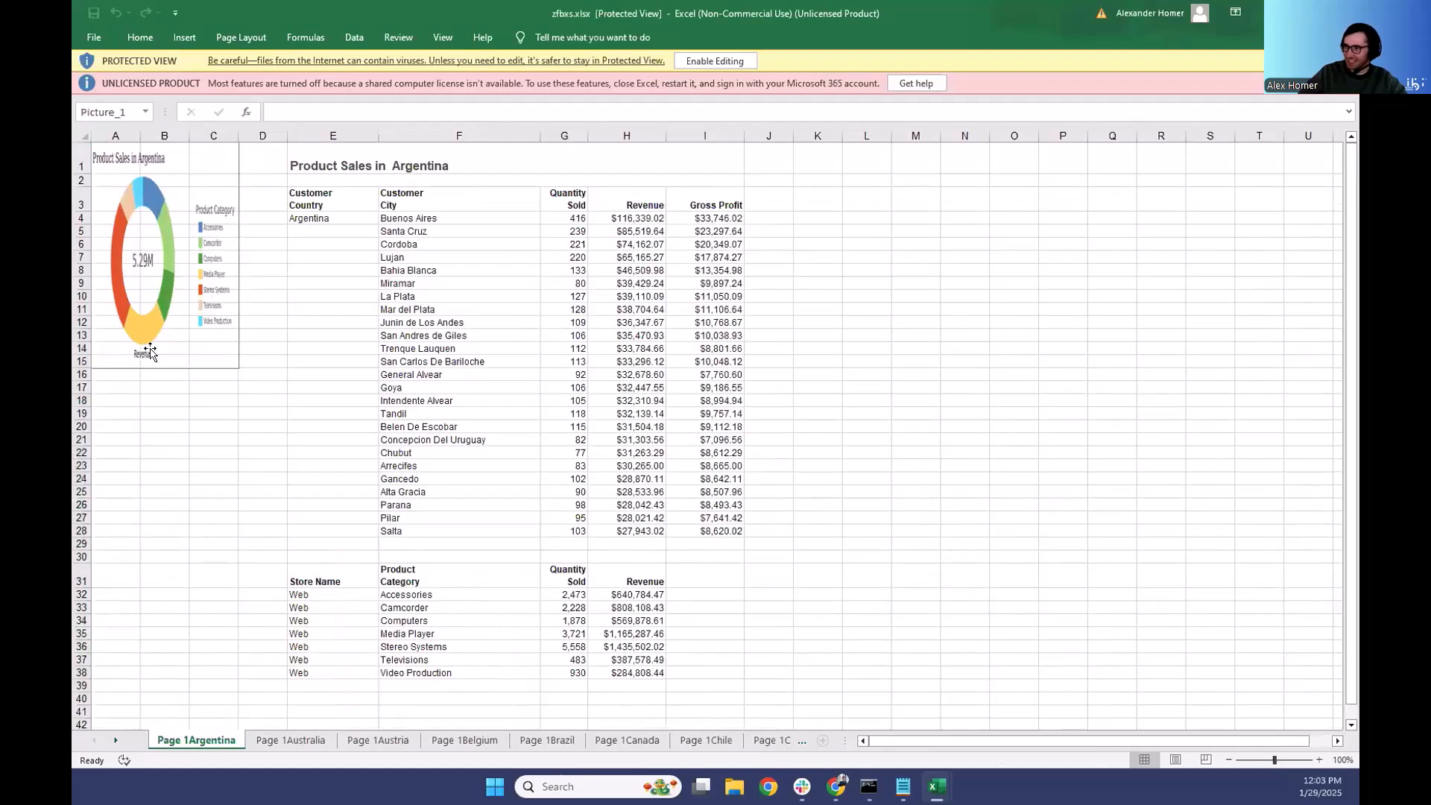
# - Enable editing in zfbxs.xlsx and check the rows beside the chart and the cities report title on the Argentina sheet
pyautogui.click(735, 61)
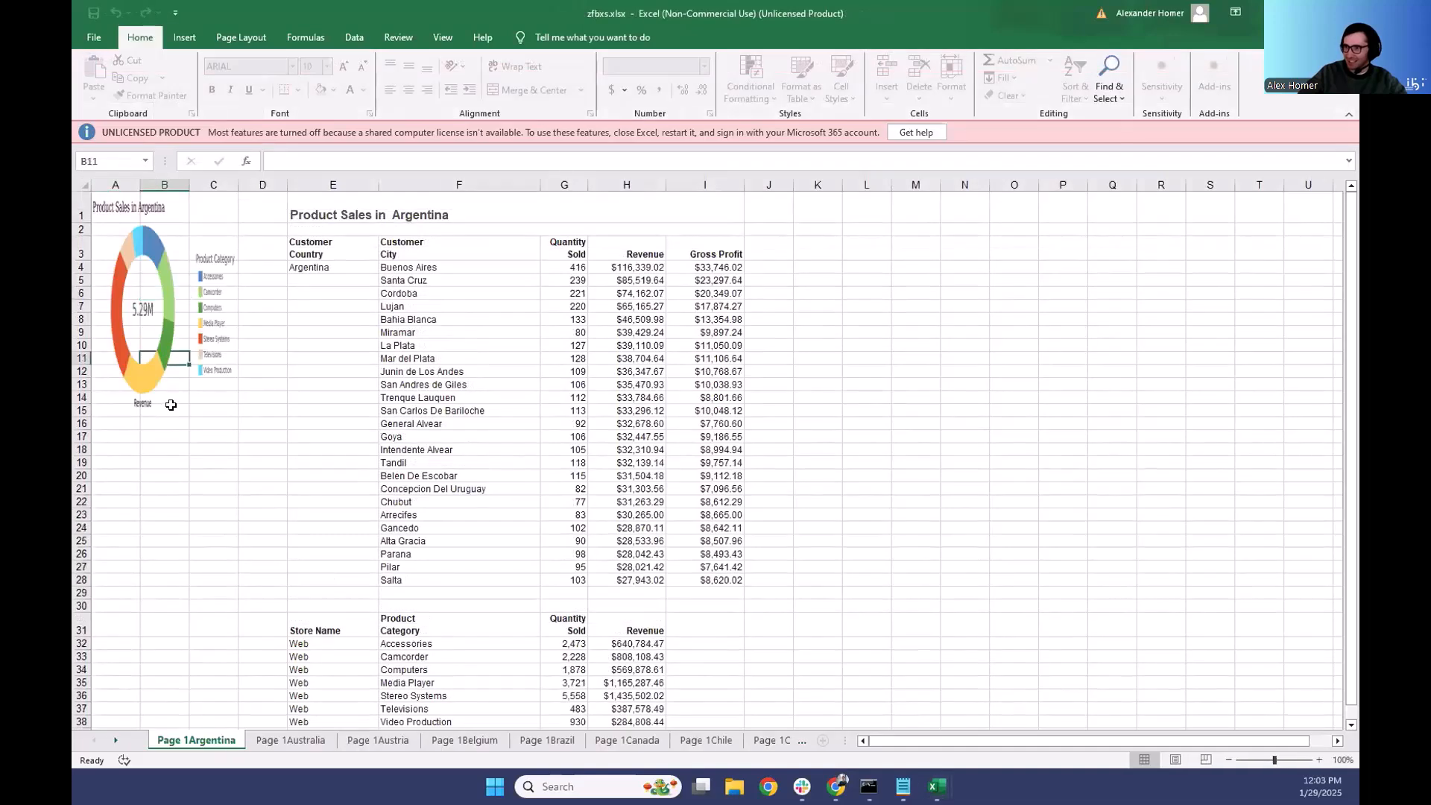
pyautogui.click(82, 203)
pyautogui.moveTo(130, 237); pyautogui.dragTo(222, 327)
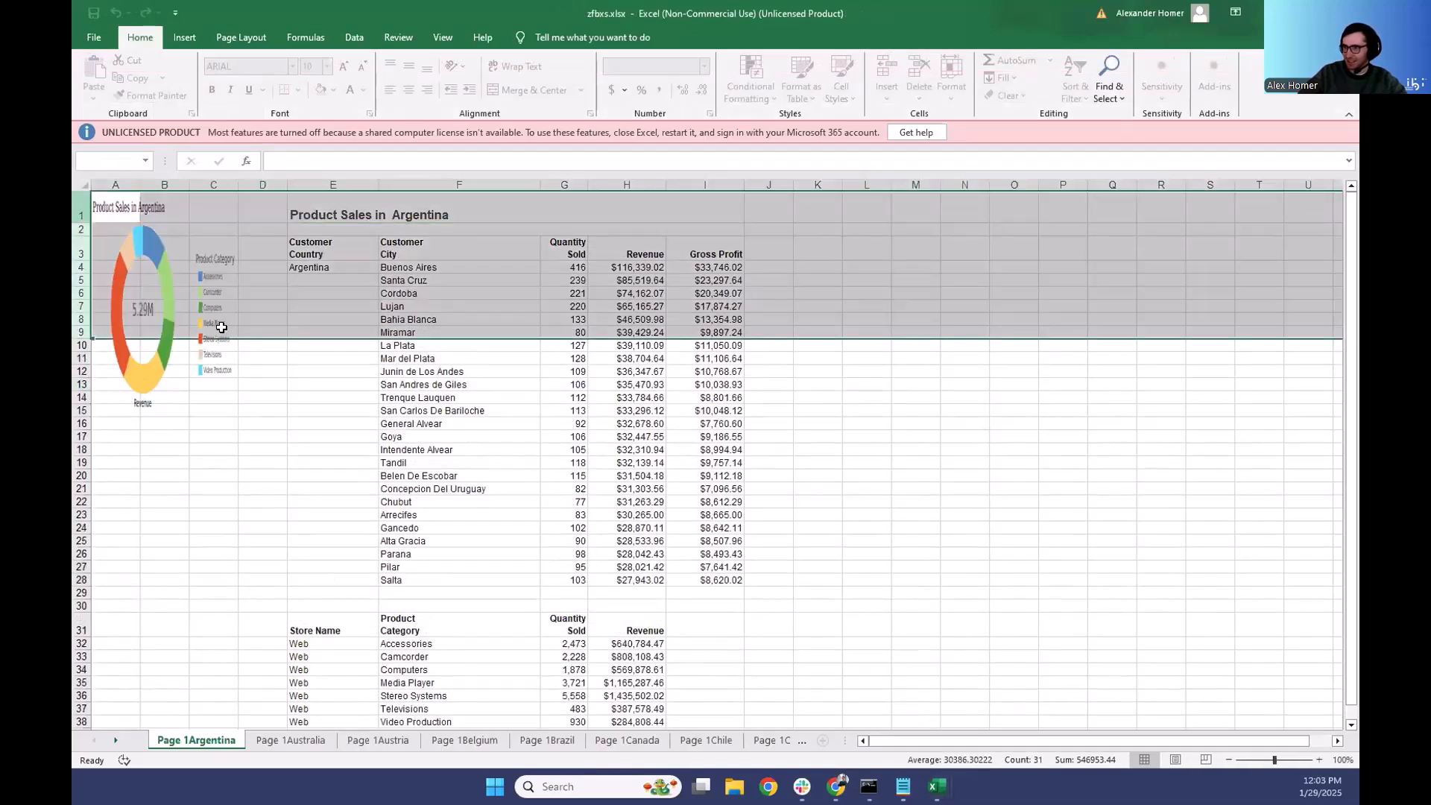
pyautogui.click(208, 473)
pyautogui.click(311, 211)
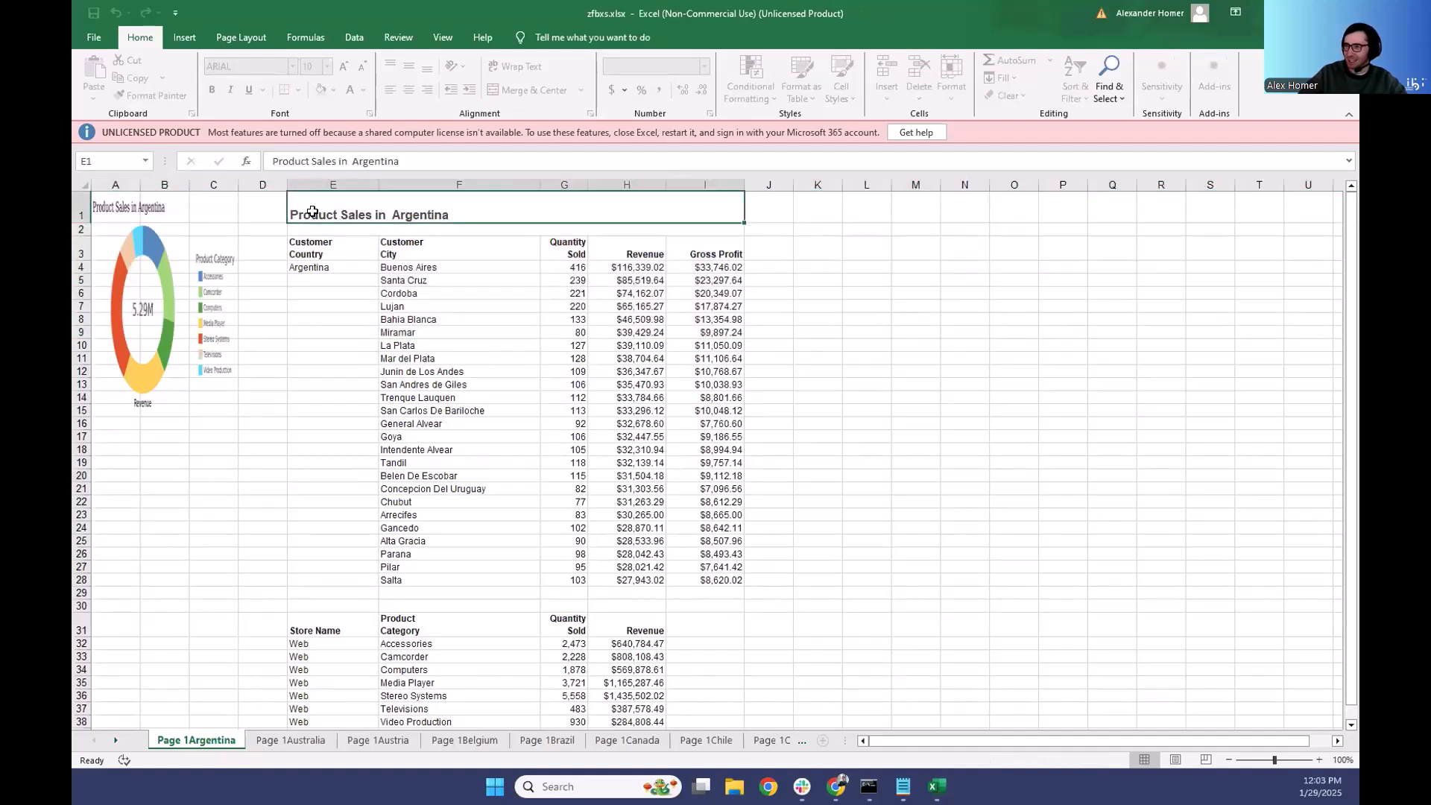
# - Examine the extent of the cities report, the store report below it and the gap between them on the Argentina sheet
pyautogui.scroll(-1, 351, 205)
pyautogui.scroll(1, 305, 202)
pyautogui.moveTo(304, 202); pyautogui.dragTo(655, 574)
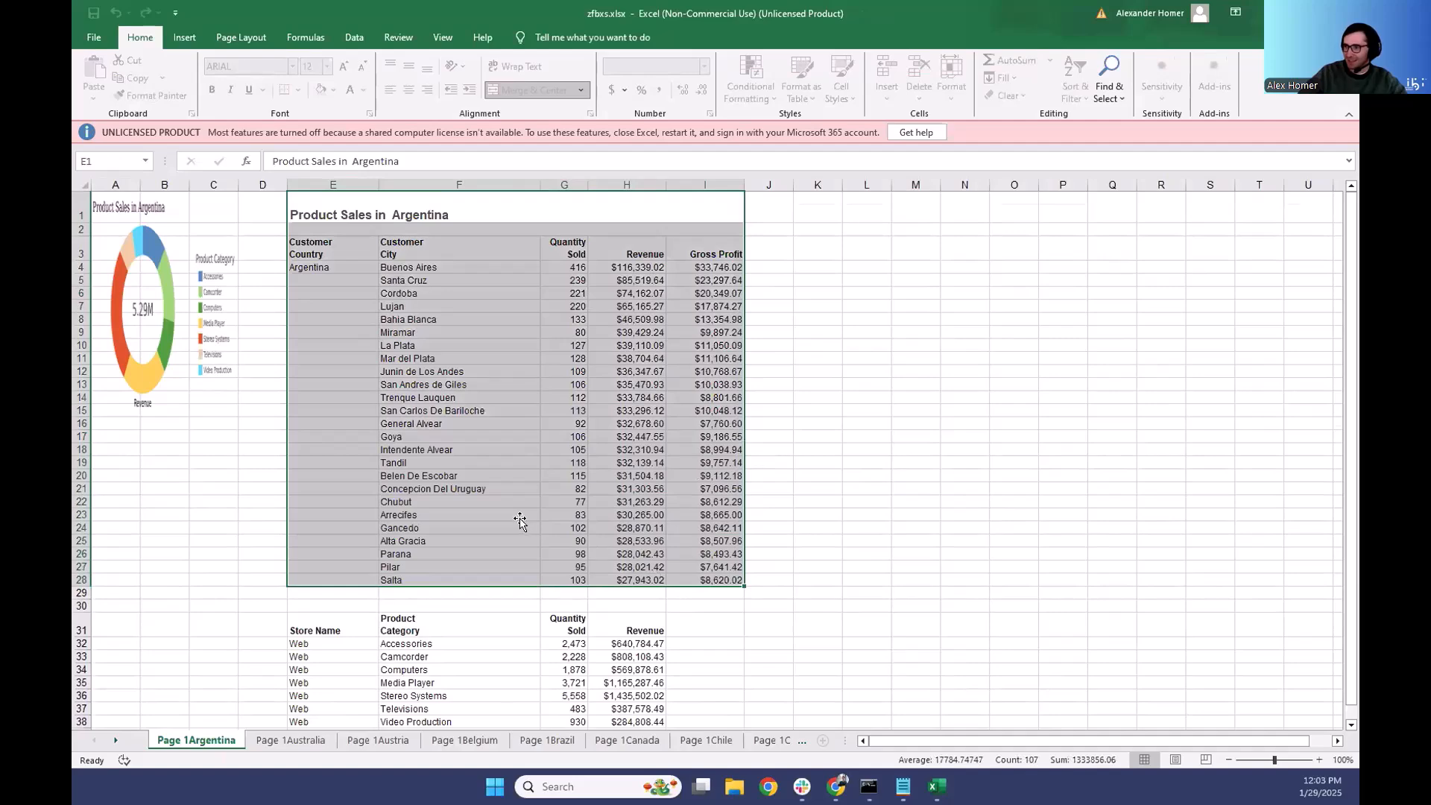
pyautogui.scroll(-1, 320, 547)
pyautogui.moveTo(313, 552); pyautogui.dragTo(644, 653)
pyautogui.moveTo(320, 527); pyautogui.dragTo(697, 521)
pyautogui.scroll(1, 454, 293)
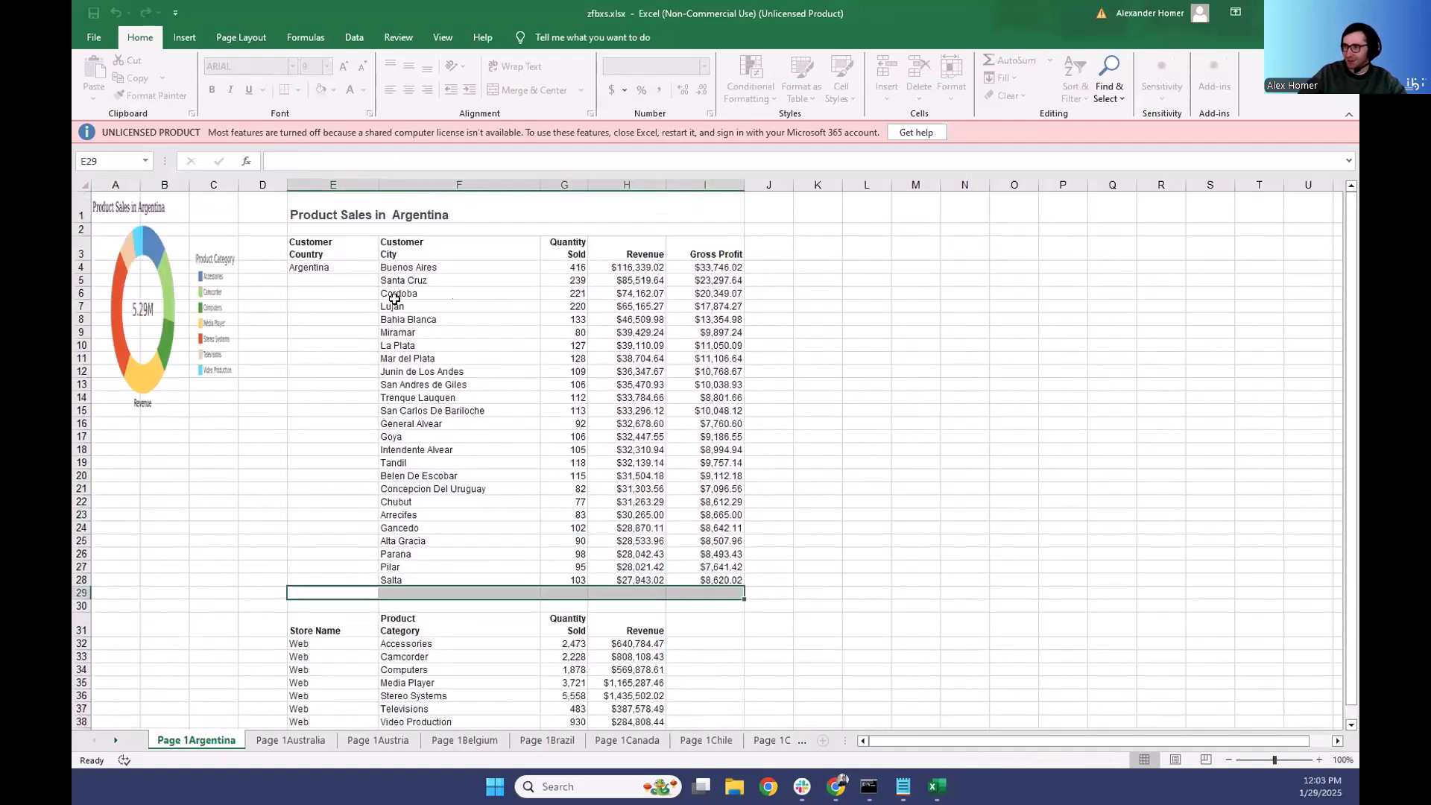
pyautogui.scroll(-5, 387, 315)
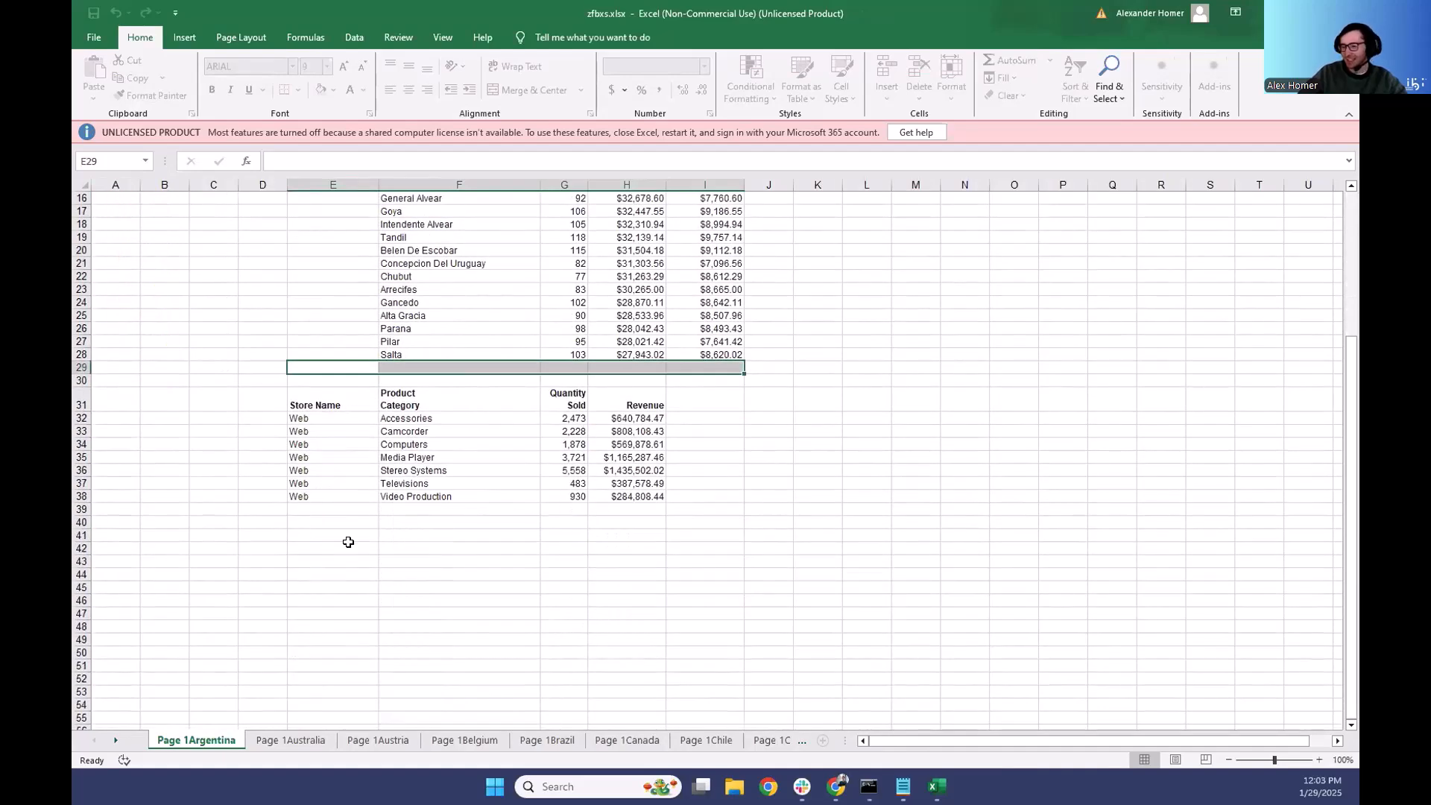
# - Review the chart and report placement on the Brazil and Chile sheets, checking the cities report range on the Chile sheet
pyautogui.click(548, 741)
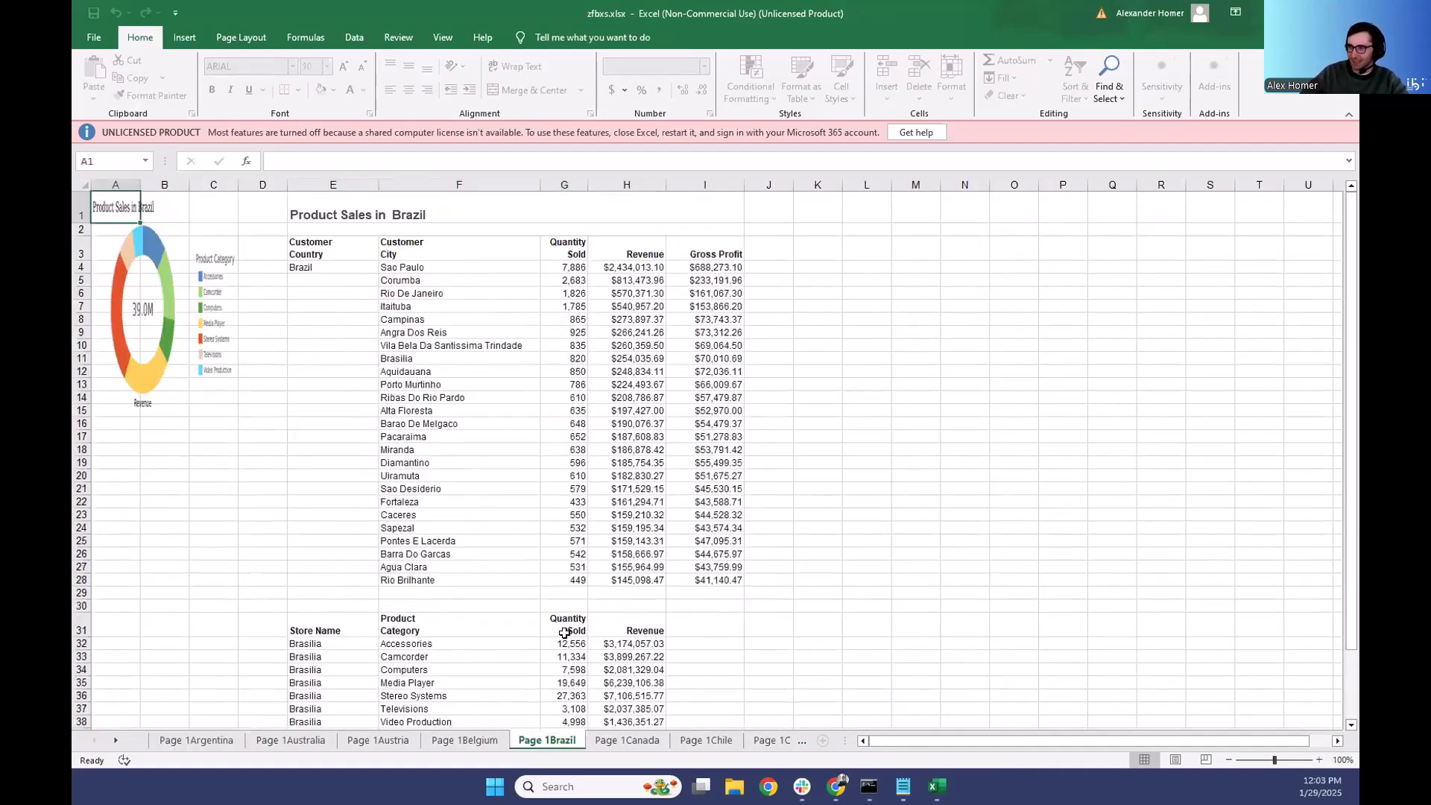
pyautogui.scroll(-4, 575, 495)
pyautogui.click(704, 741)
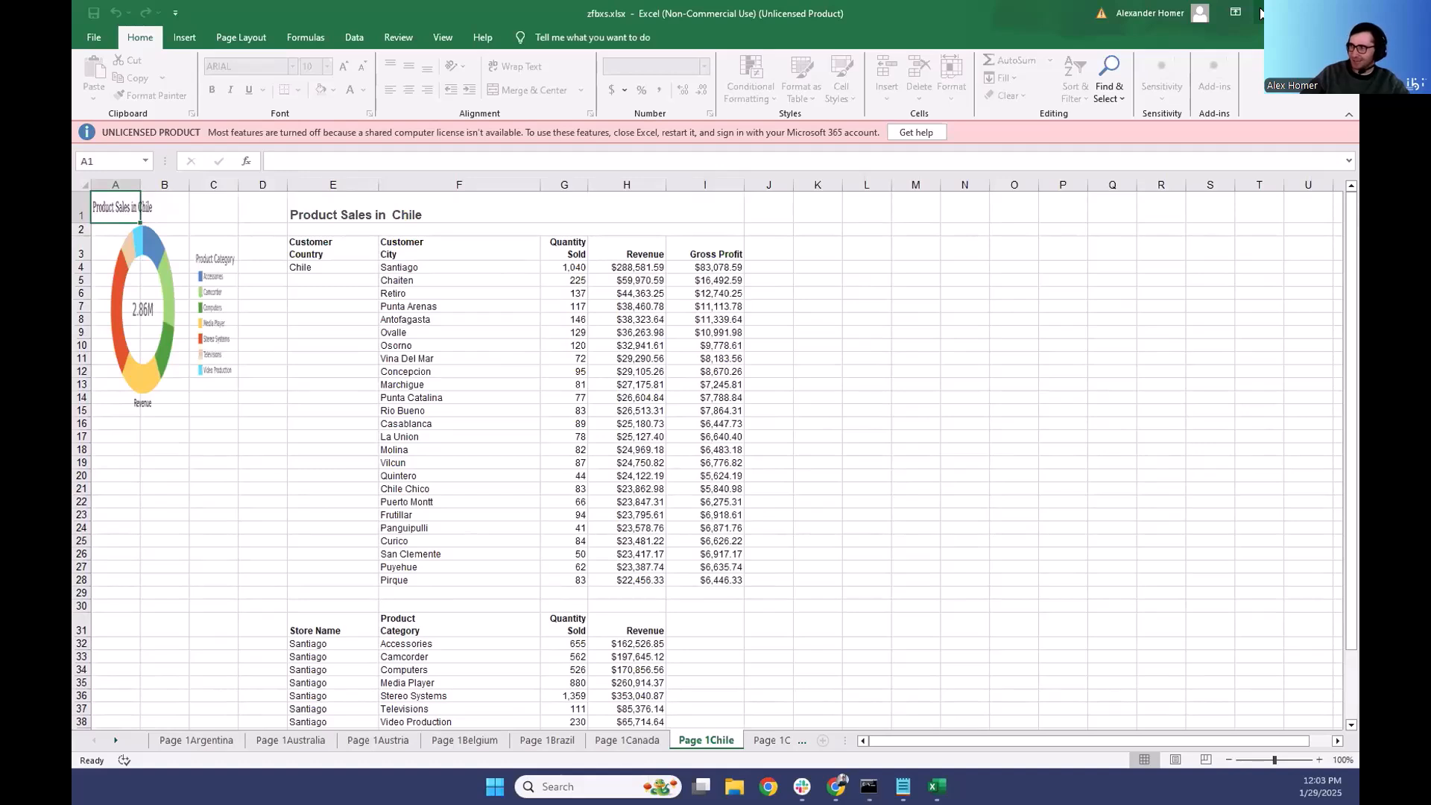
pyautogui.moveTo(337, 211); pyautogui.dragTo(706, 526)
pyautogui.click(706, 527)
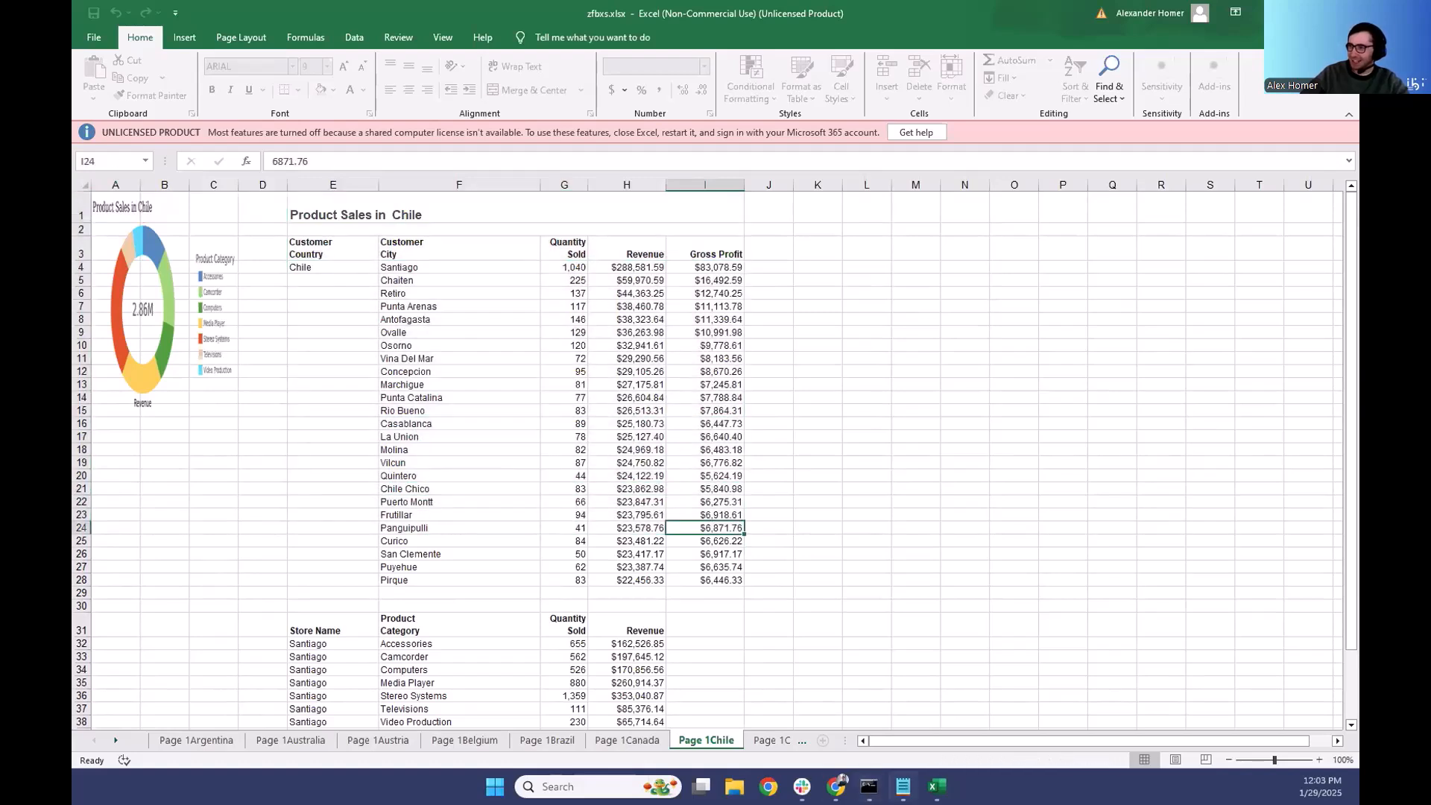
pyautogui.moveTo(937, 786)
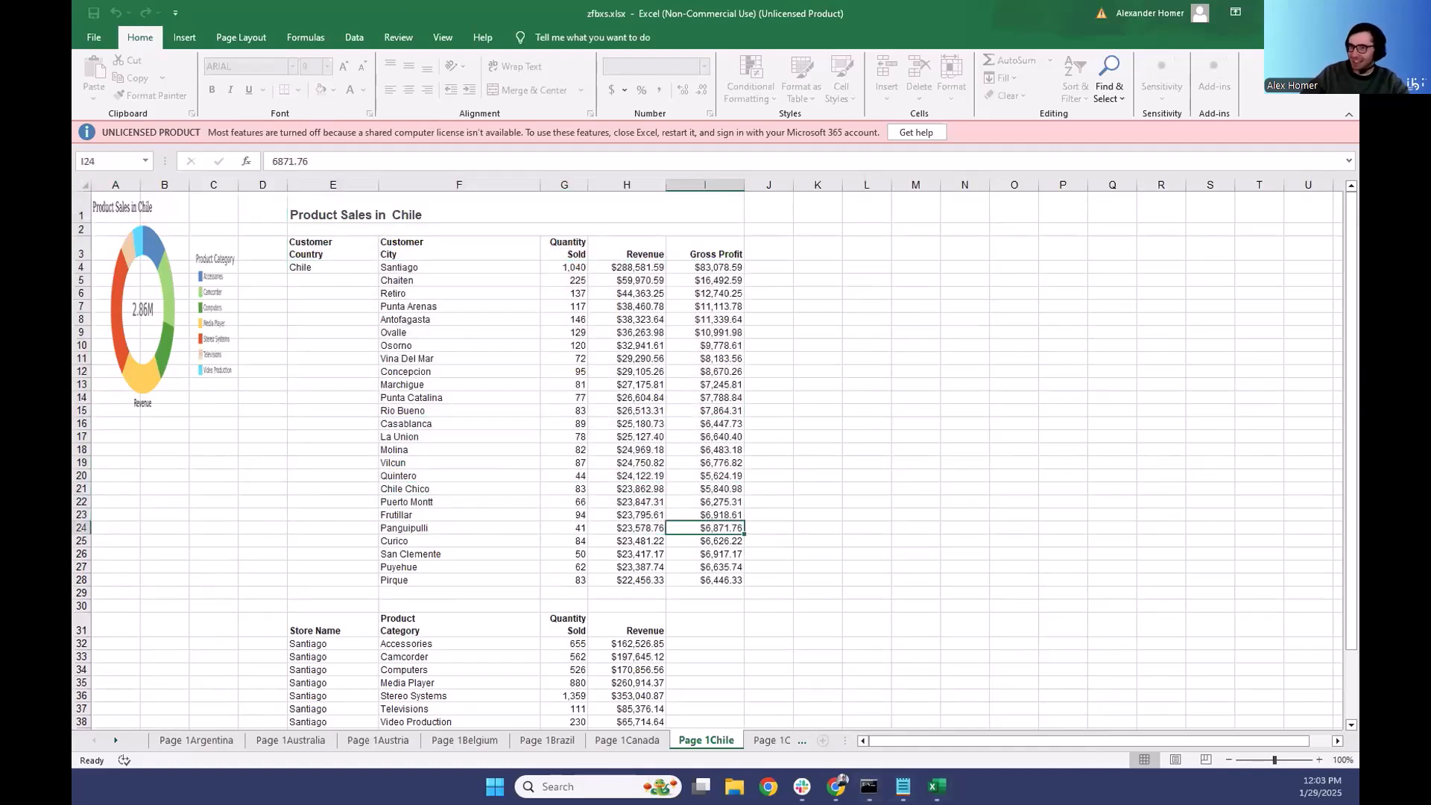